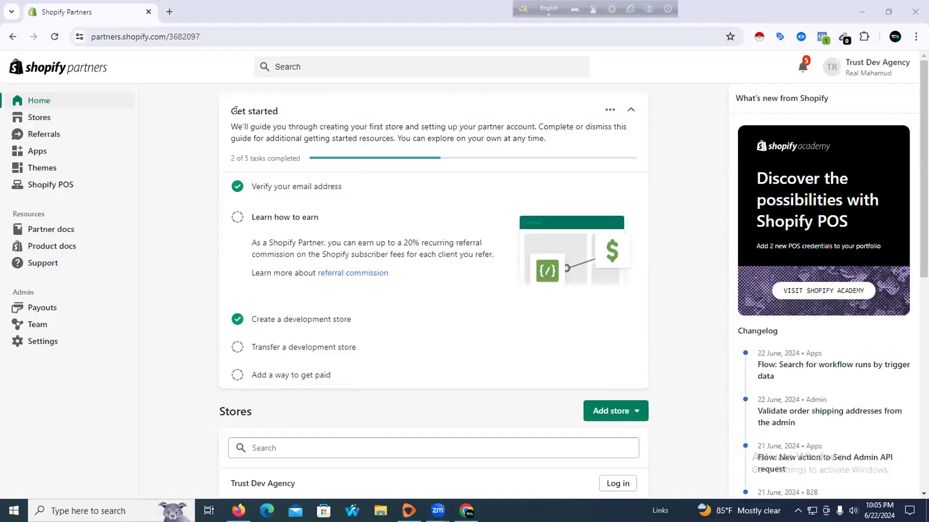
Scroll through the Shopify Partners business overview and open the partner account menu
{"action": "scroll", "coordinate": [203, 271], "scroll_direction": "down", "scroll_amount": 10}
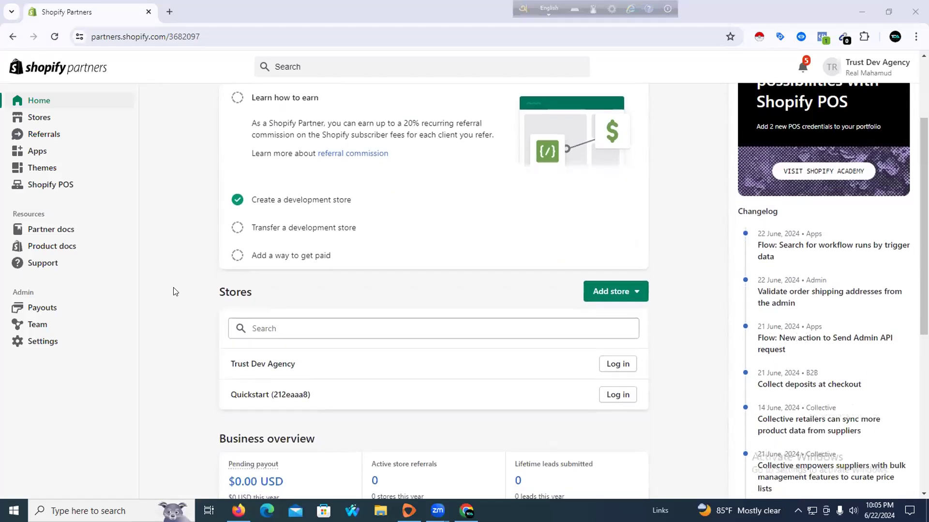
{"action": "left_click", "coordinate": [871, 73]}
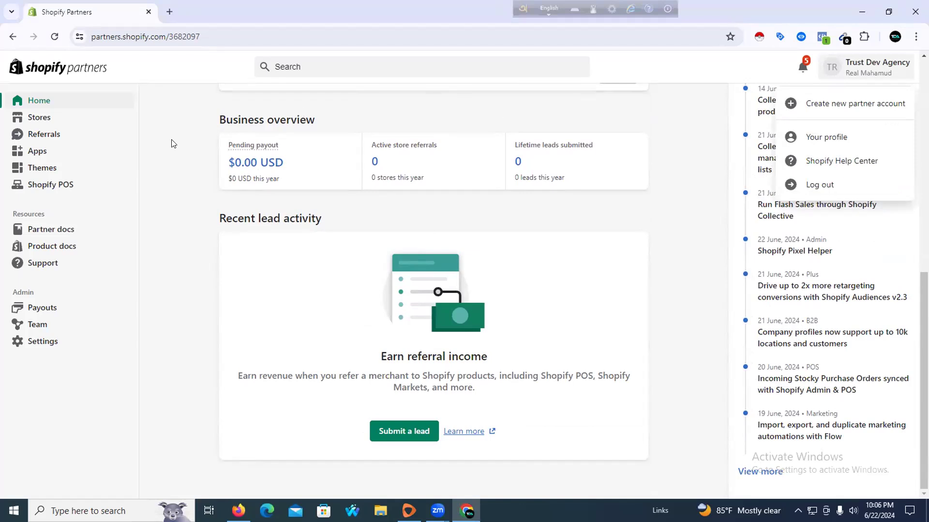
{"action": "scroll", "coordinate": [112, 48], "scroll_direction": "up", "scroll_amount": 5}
{"action": "left_click", "coordinate": [169, 12]}
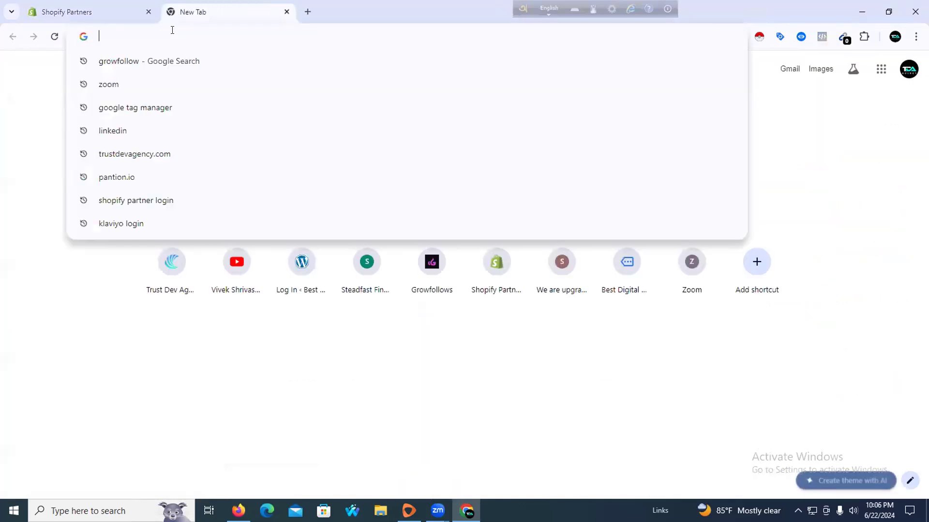
{"action": "type", "text": "kl"}
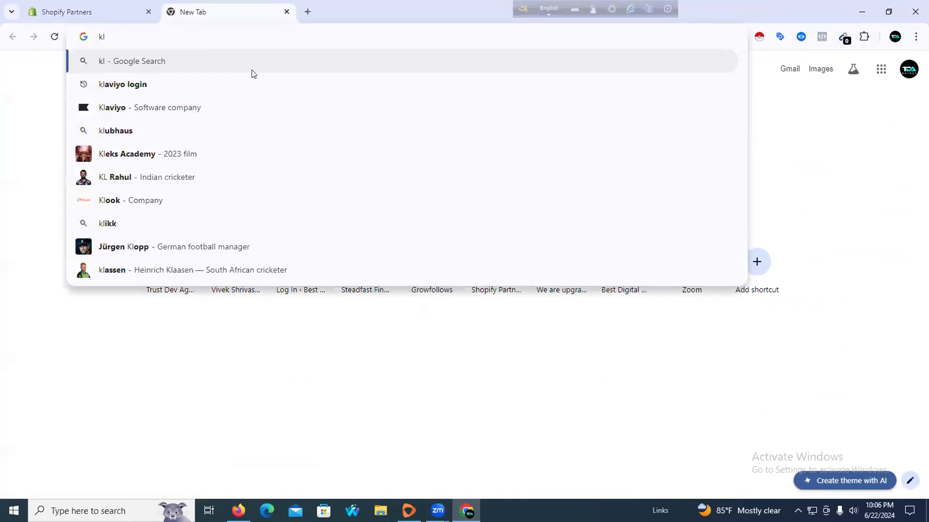
{"action": "left_click", "coordinate": [140, 108]}
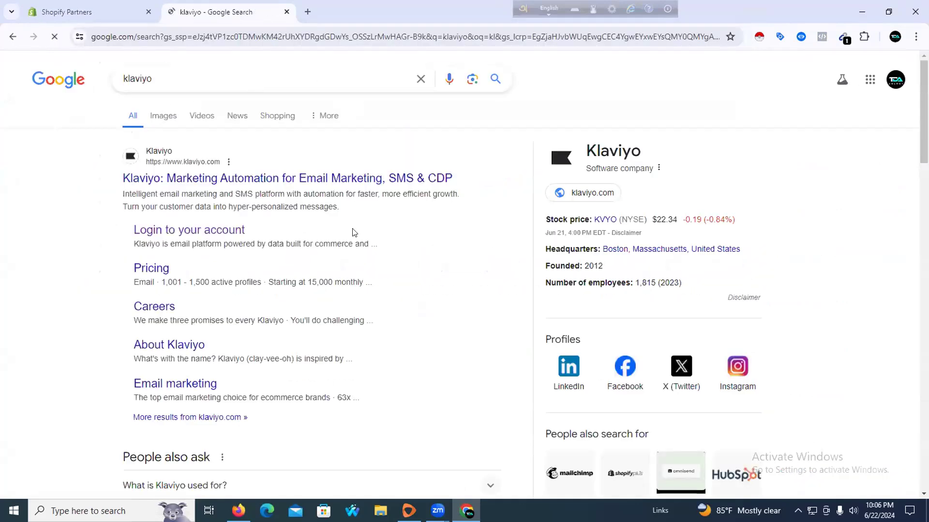
{"action": "left_click", "coordinate": [221, 229]}
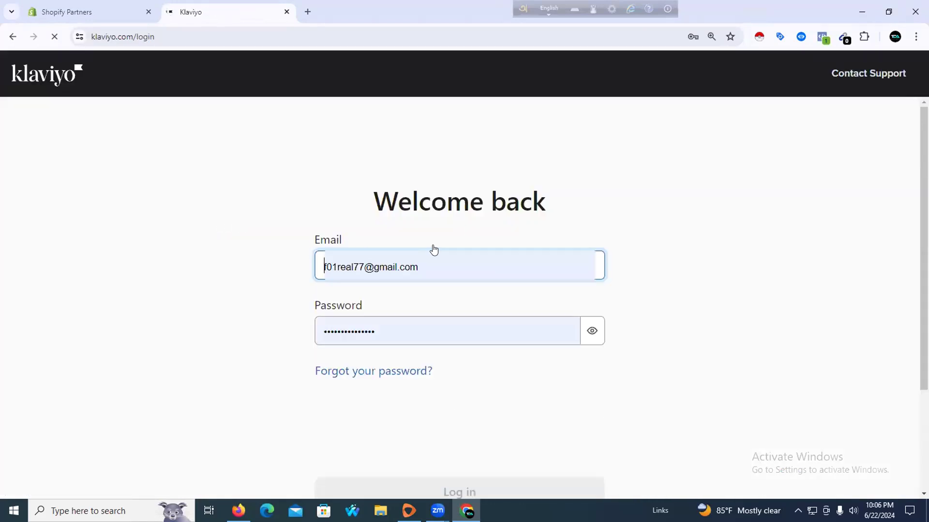
Pass the reCAPTCHA motorcycle image challenge and log in to Klaviyo with the saved credentials
{"action": "scroll", "coordinate": [432, 261], "scroll_direction": "down", "scroll_amount": 2}
{"action": "left_click", "coordinate": [363, 312]}
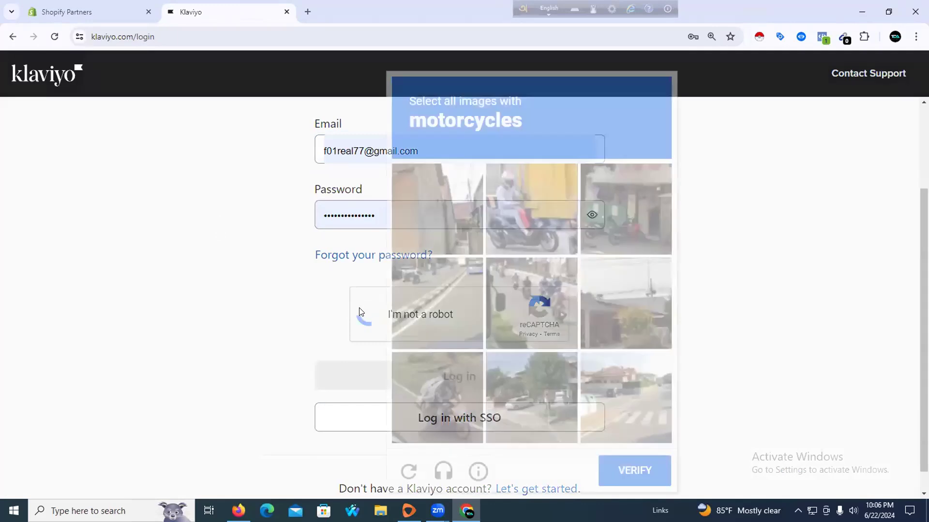
{"action": "left_click", "coordinate": [545, 181]}
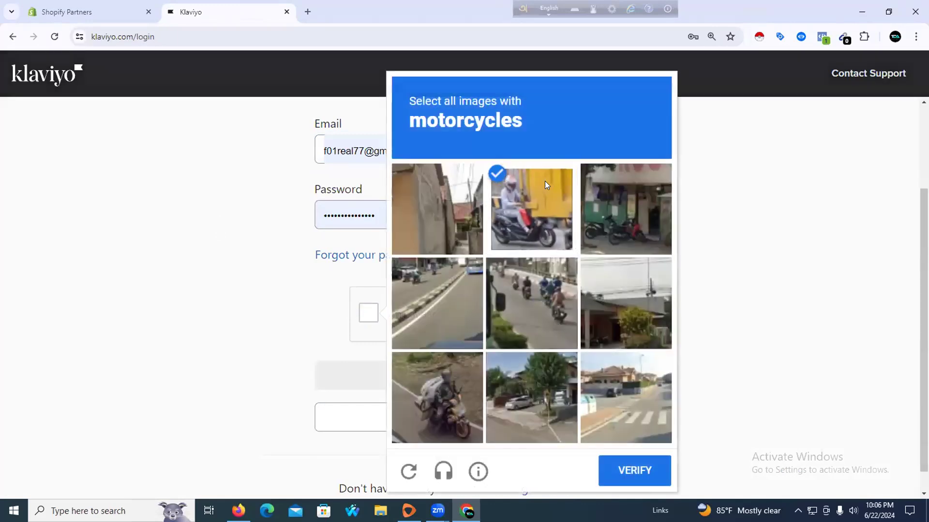
{"action": "left_click", "coordinate": [533, 288]}
{"action": "left_click", "coordinate": [459, 389]}
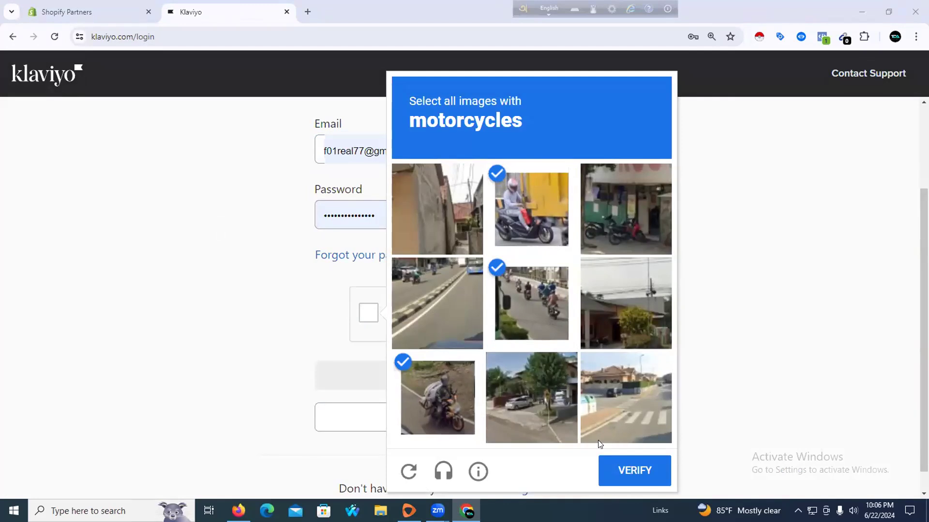
{"action": "left_click", "coordinate": [621, 472]}
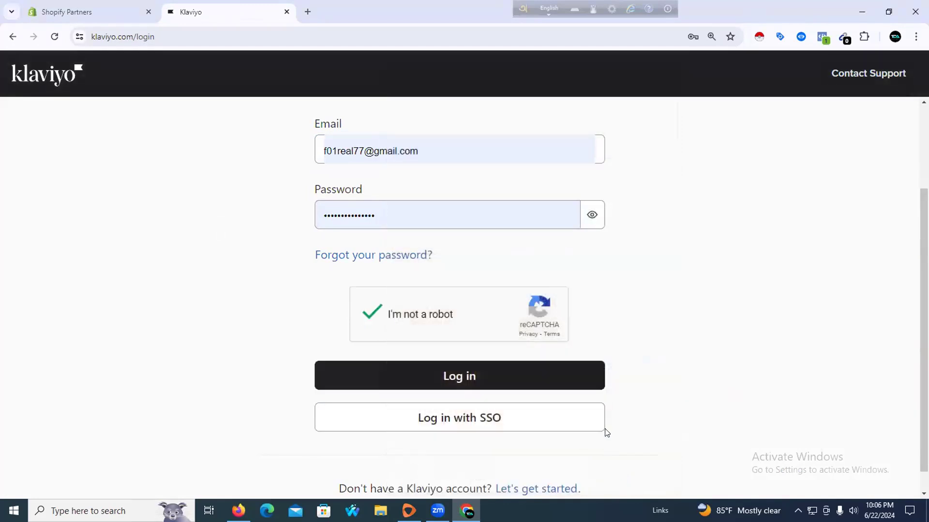
{"action": "left_click", "coordinate": [476, 375]}
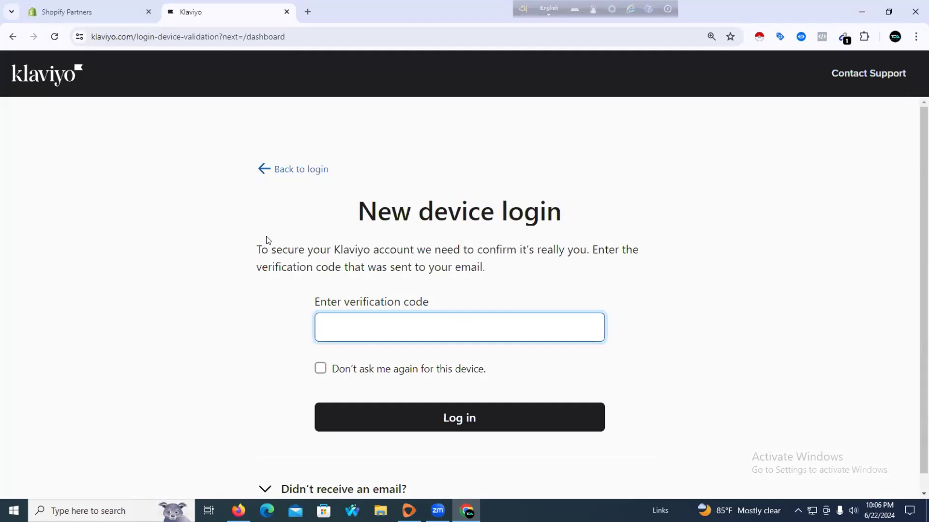
{"action": "left_click", "coordinate": [308, 11]}
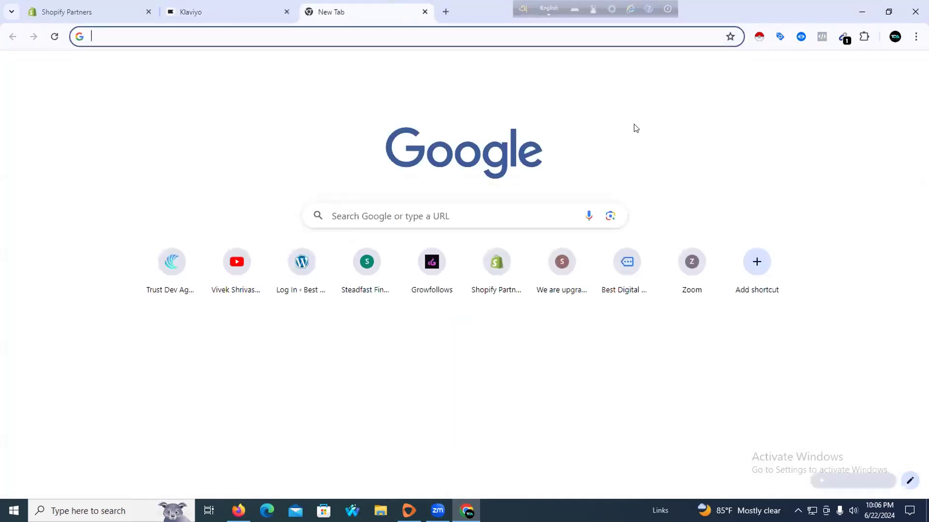
Copy the code from Klaviyo's 'New device login' email in Gmail into Klaviyo's verification field
{"action": "left_click", "coordinate": [881, 69]}
{"action": "left_click", "coordinate": [853, 194]}
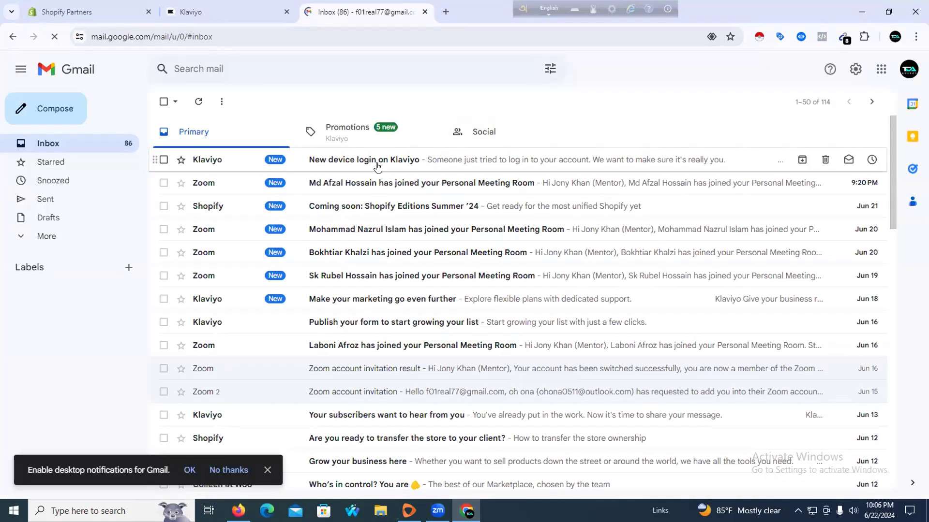
{"action": "left_click", "coordinate": [334, 166]}
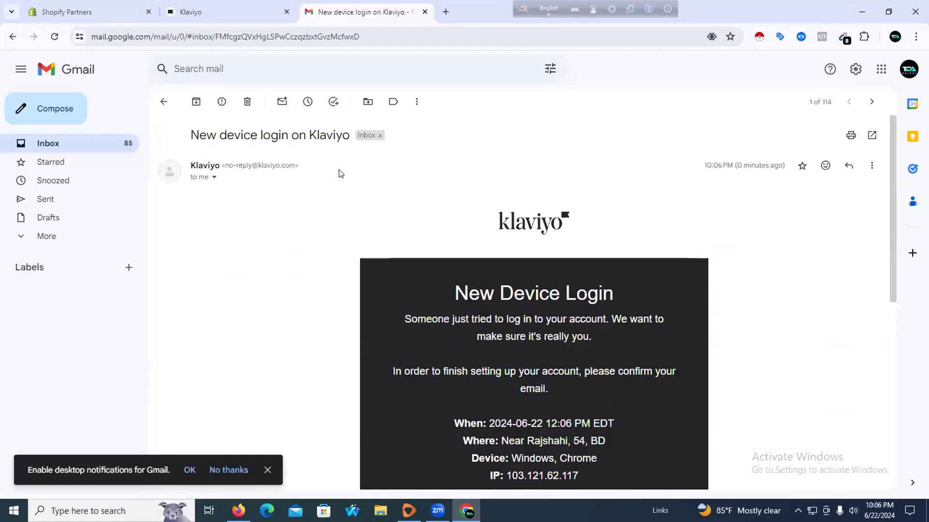
{"action": "scroll", "coordinate": [402, 267], "scroll_direction": "down", "scroll_amount": 8}
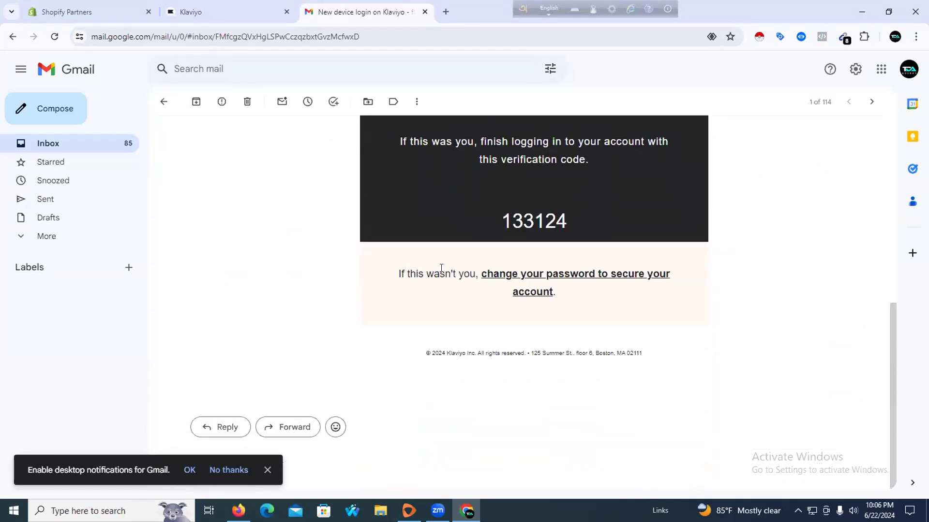
{"action": "scroll", "coordinate": [424, 267], "scroll_direction": "up", "scroll_amount": 8}
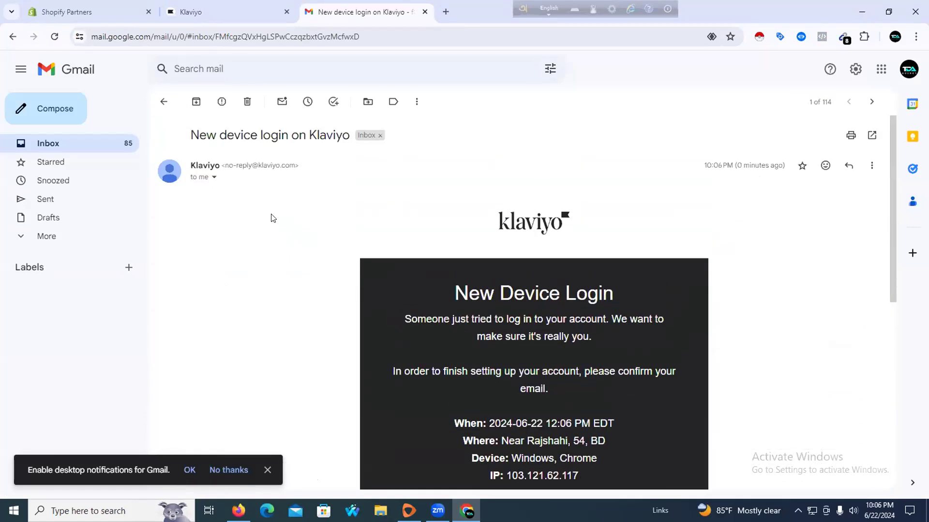
{"action": "scroll", "coordinate": [342, 260], "scroll_direction": "down", "scroll_amount": 8}
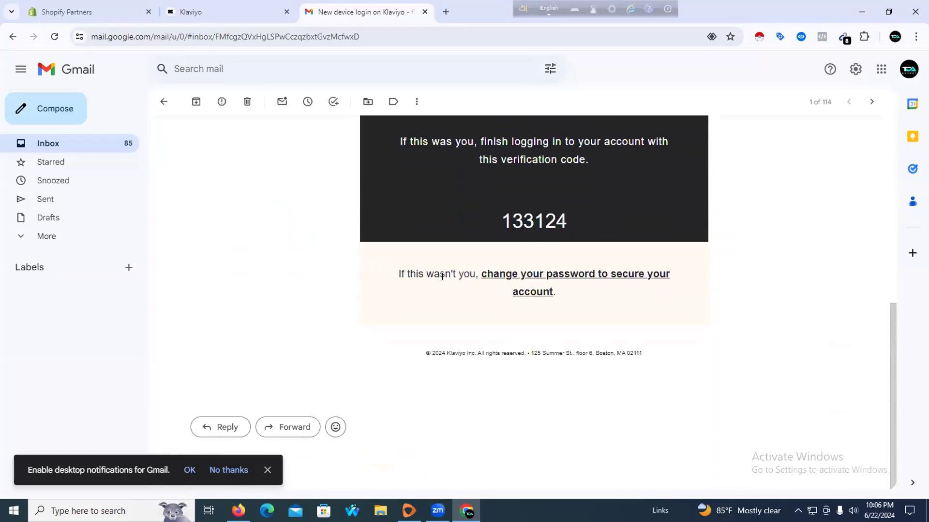
{"action": "double_click", "coordinate": [509, 222]}
{"action": "key", "text": "ctrl+c"}
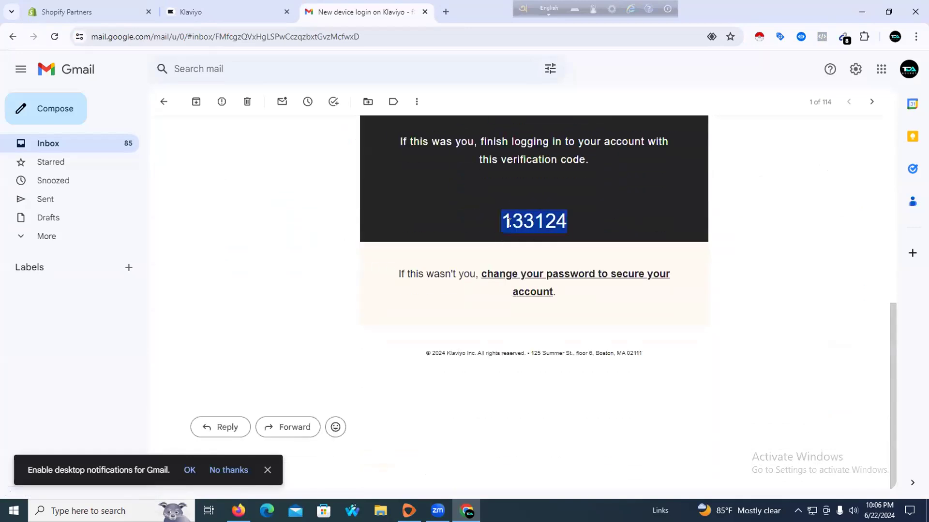
{"action": "left_click", "coordinate": [227, 13]}
{"action": "key", "text": "ctrl+v"}
Tick 'Don't ask me again for this device', complete the Klaviyo login, and open the account menu
{"action": "left_click", "coordinate": [400, 369]}
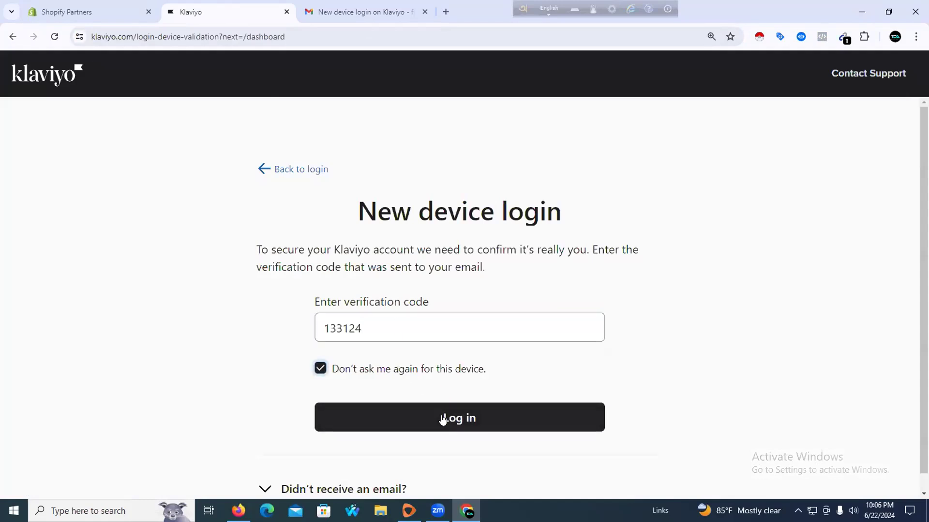
{"action": "left_click", "coordinate": [442, 418]}
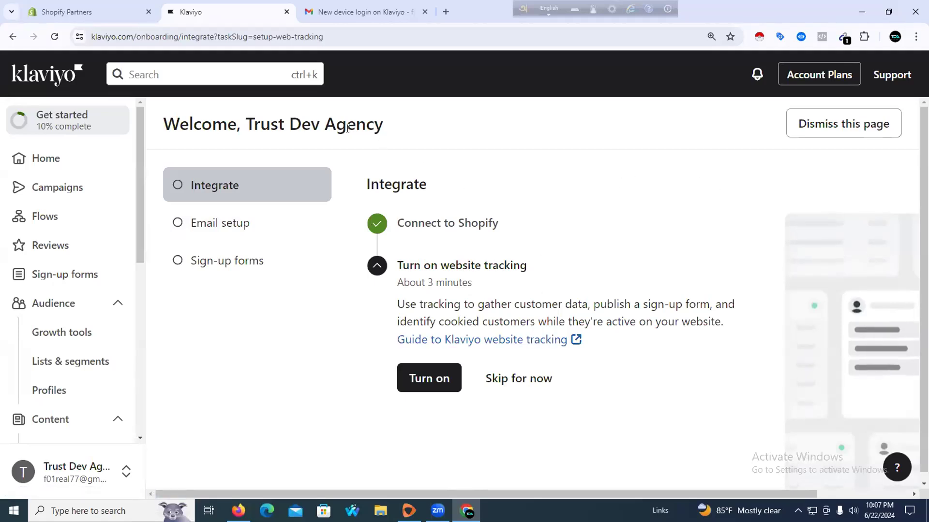
{"action": "scroll", "coordinate": [310, 207], "scroll_direction": "down", "scroll_amount": 1}
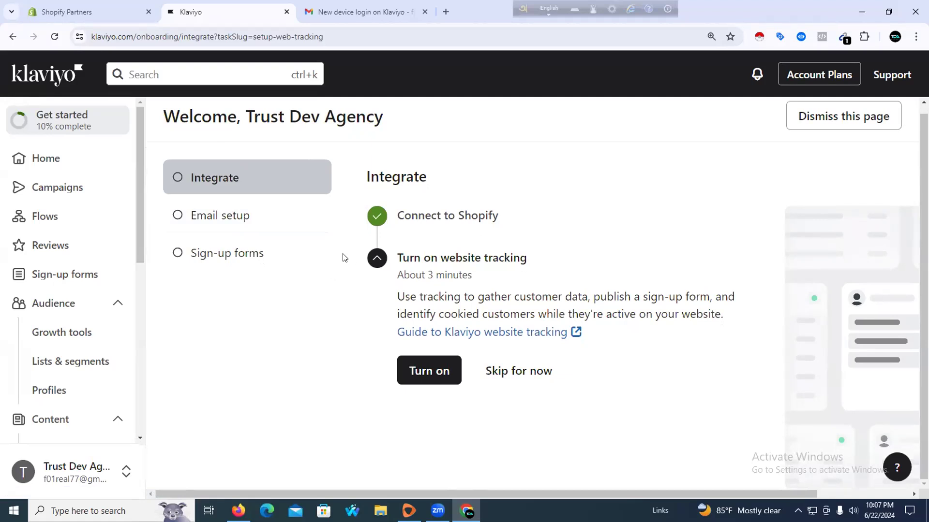
{"action": "scroll", "coordinate": [101, 288], "scroll_direction": "down", "scroll_amount": 8}
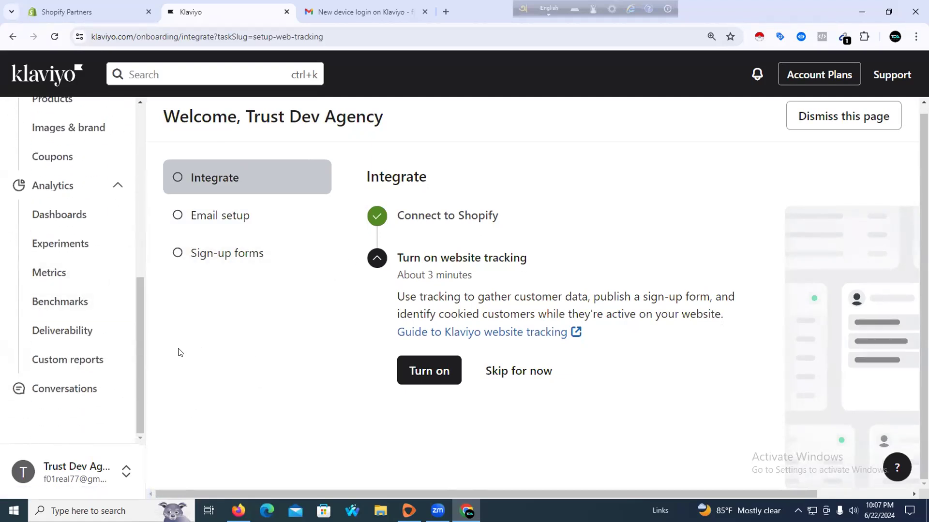
{"action": "scroll", "coordinate": [184, 348], "scroll_direction": "up", "scroll_amount": 1}
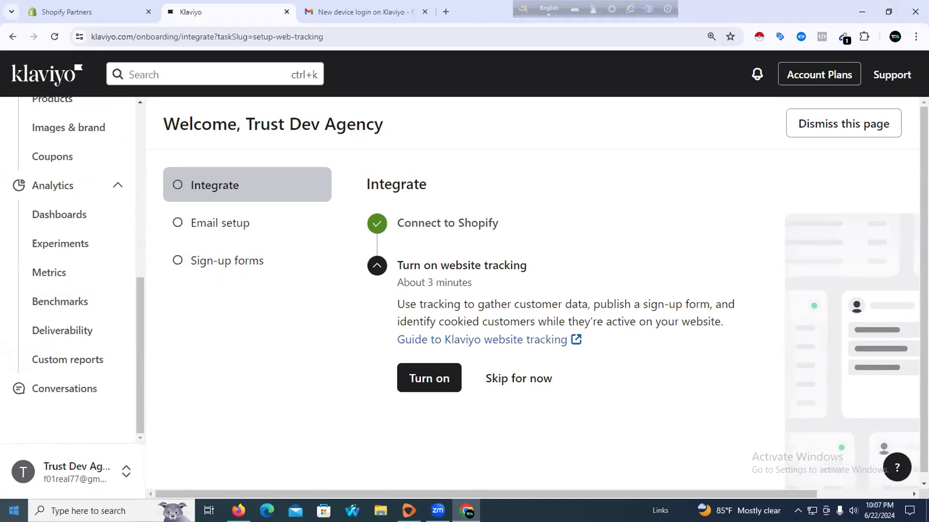
{"action": "left_click", "coordinate": [71, 479]}
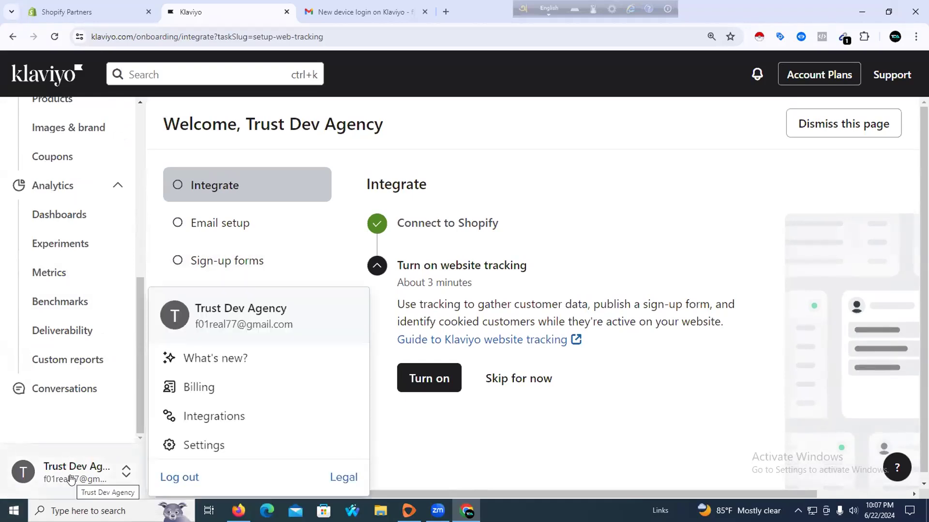
Open the Add integration catalogue from Integrations and browse its marketing app listings
{"action": "left_click", "coordinate": [212, 417]}
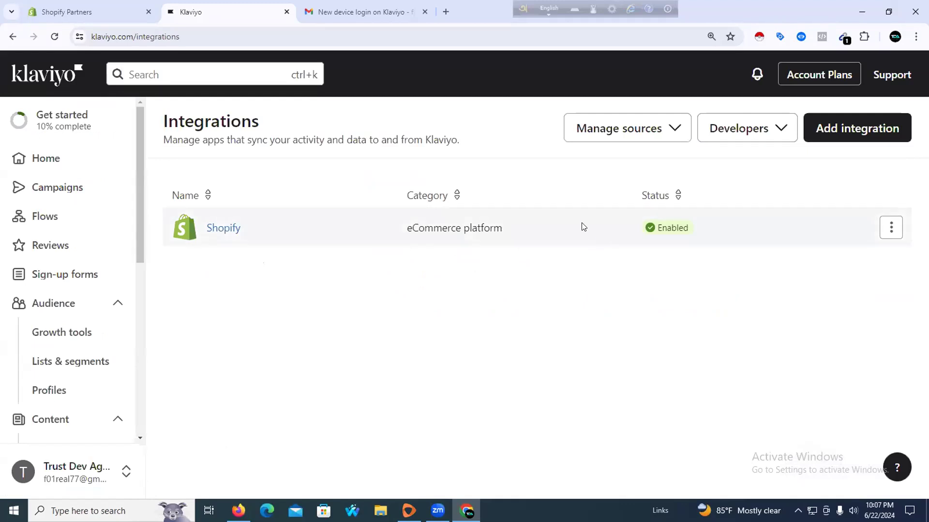
{"action": "left_click", "coordinate": [822, 135]}
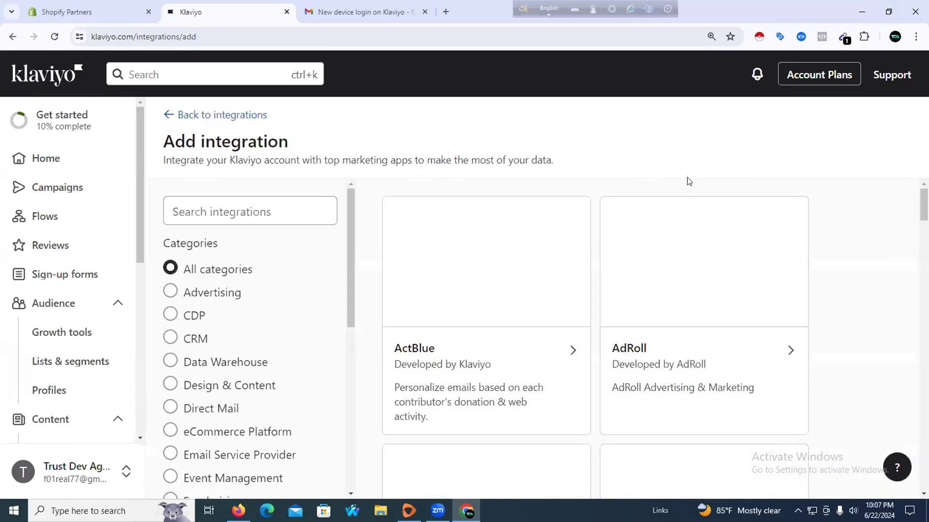
{"action": "scroll", "coordinate": [390, 271], "scroll_direction": "down", "scroll_amount": 5}
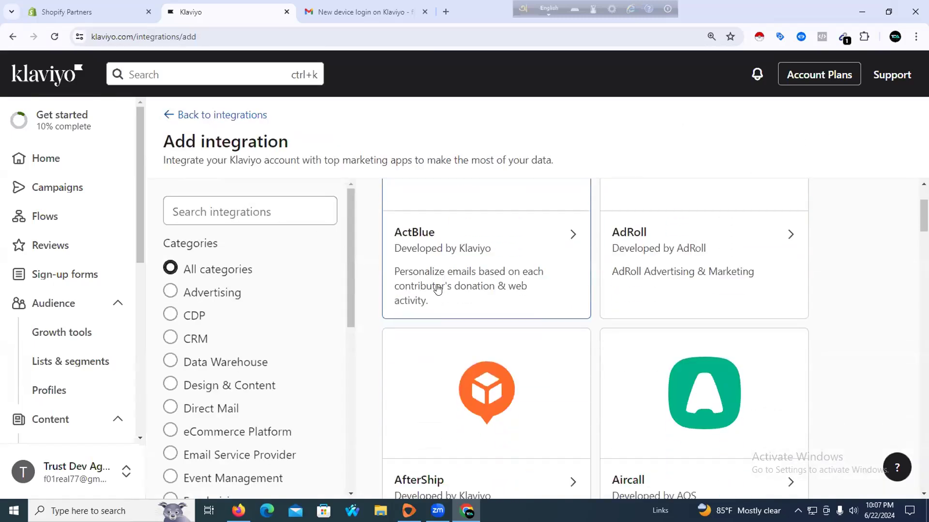
{"action": "scroll", "coordinate": [433, 293], "scroll_direction": "down", "scroll_amount": 11}
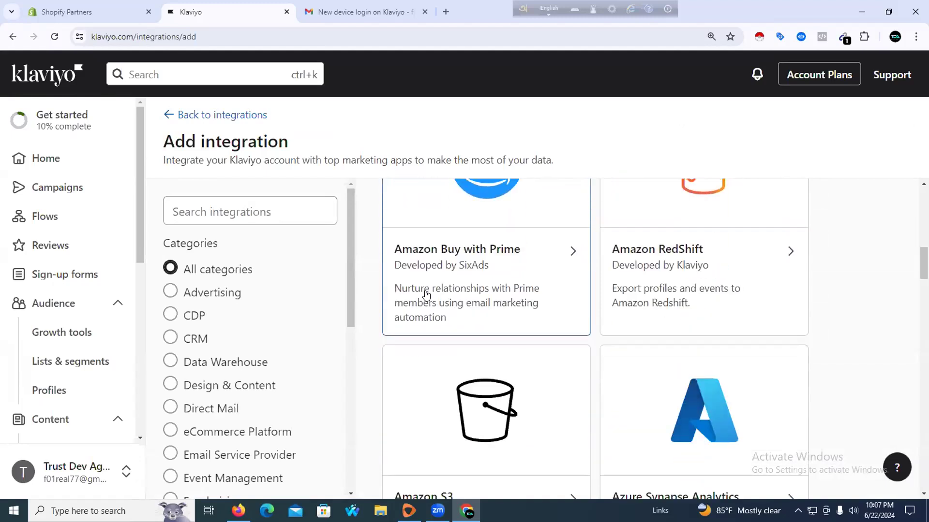
{"action": "scroll", "coordinate": [424, 296], "scroll_direction": "down", "scroll_amount": 7}
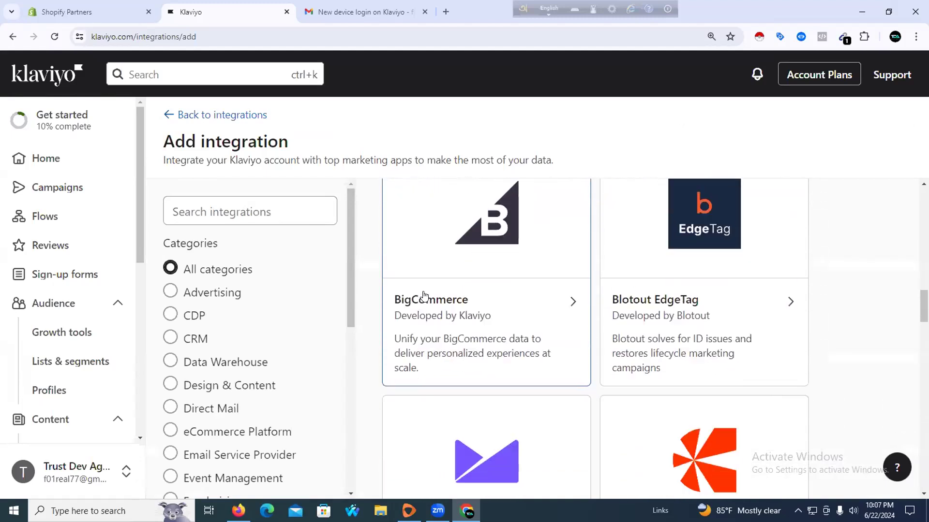
{"action": "scroll", "coordinate": [424, 296], "scroll_direction": "down", "scroll_amount": 10}
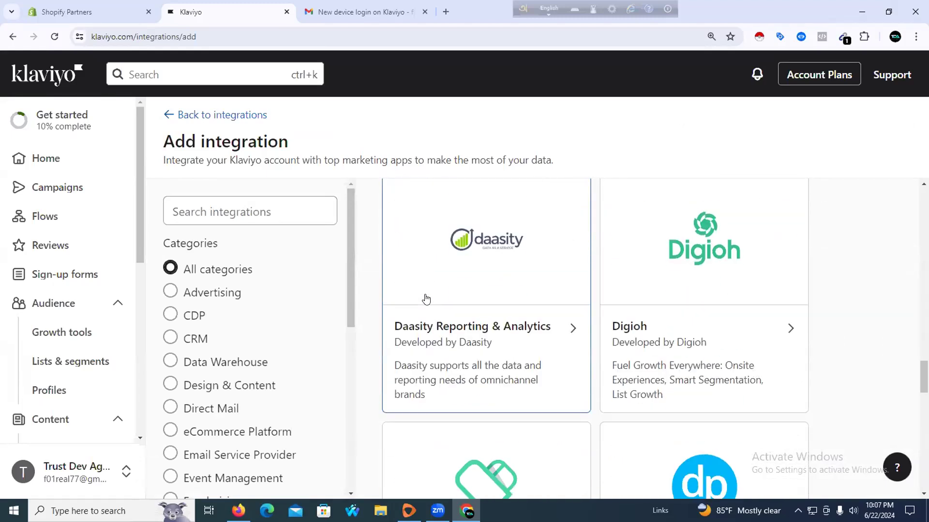
{"action": "scroll", "coordinate": [340, 261], "scroll_direction": "up", "scroll_amount": 7}
{"action": "scroll", "coordinate": [478, 309], "scroll_direction": "down", "scroll_amount": 12}
{"action": "scroll", "coordinate": [472, 335], "scroll_direction": "down", "scroll_amount": 9}
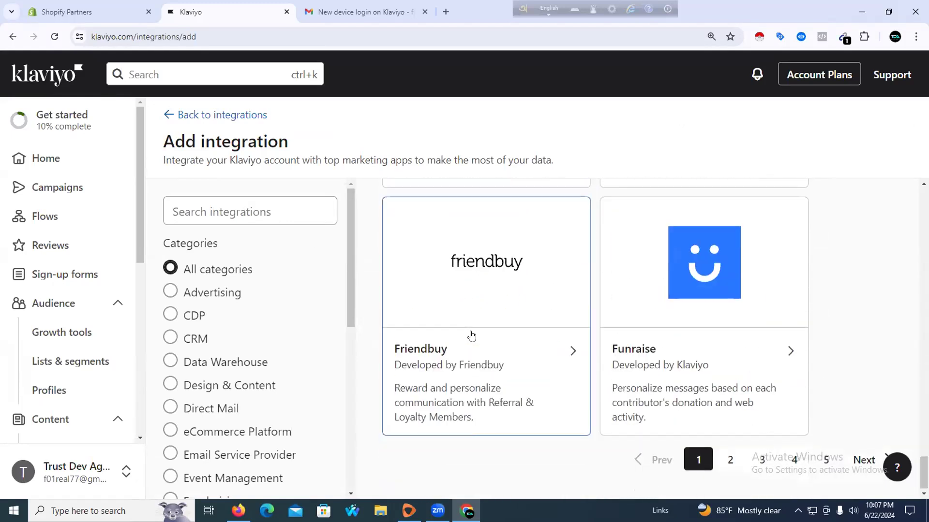
{"action": "scroll", "coordinate": [472, 333], "scroll_direction": "up", "scroll_amount": 5}
{"action": "scroll", "coordinate": [450, 302], "scroll_direction": "down", "scroll_amount": 5}
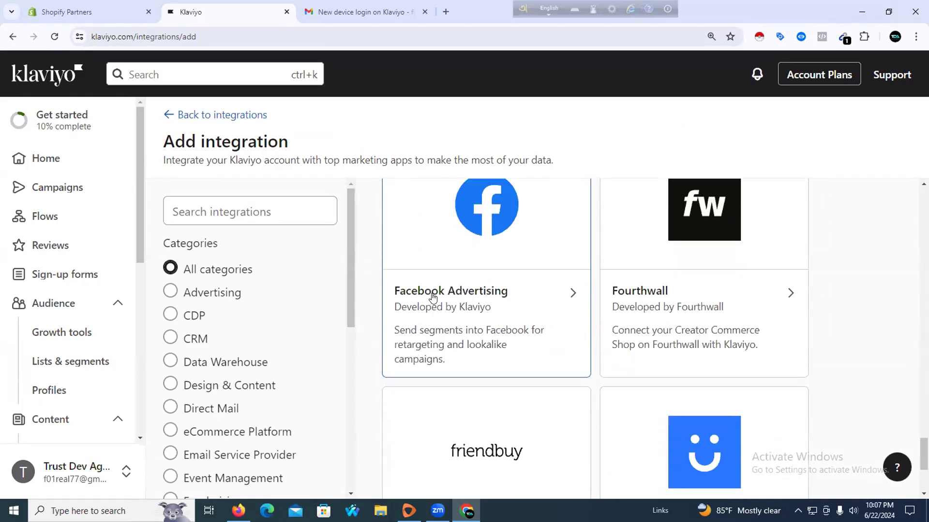
{"action": "scroll", "coordinate": [433, 304], "scroll_direction": "up", "scroll_amount": 5}
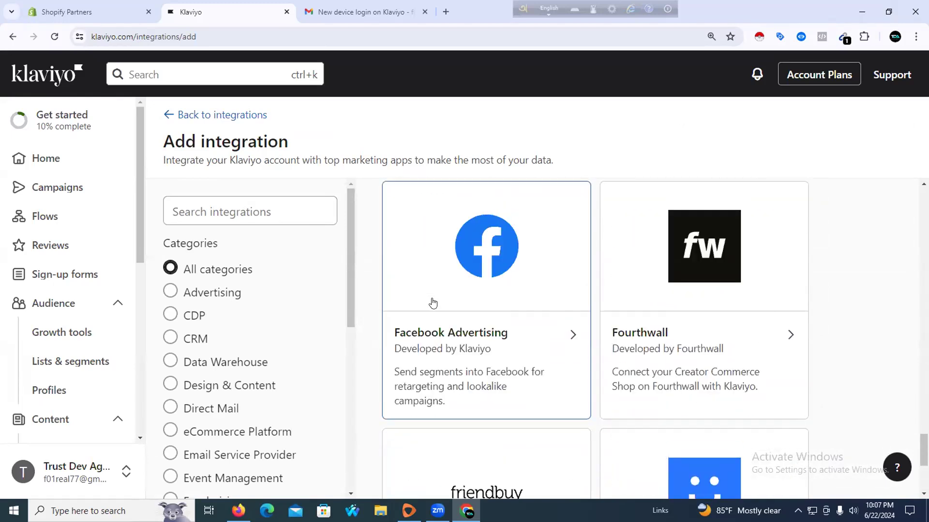
{"action": "scroll", "coordinate": [433, 303], "scroll_direction": "down", "scroll_amount": 5}
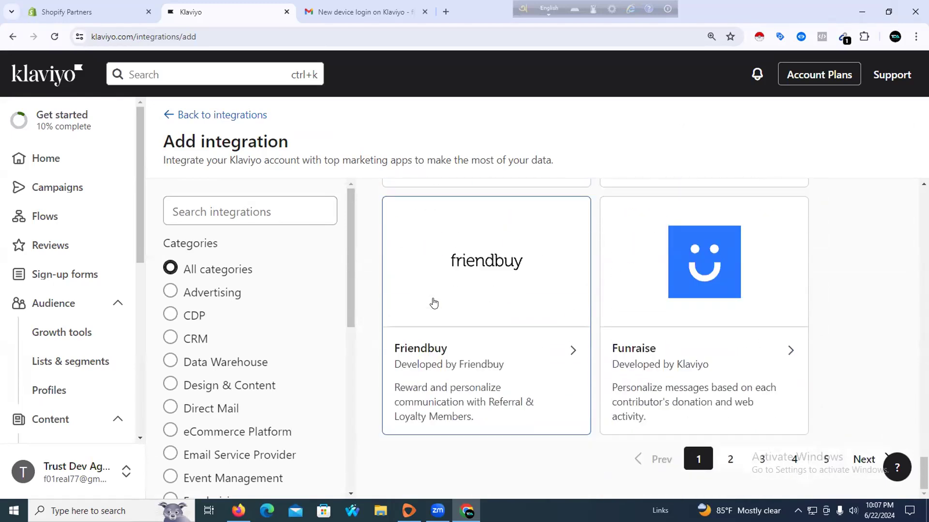
{"action": "scroll", "coordinate": [434, 304], "scroll_direction": "up", "scroll_amount": 5}
{"action": "left_click", "coordinate": [255, 206]}
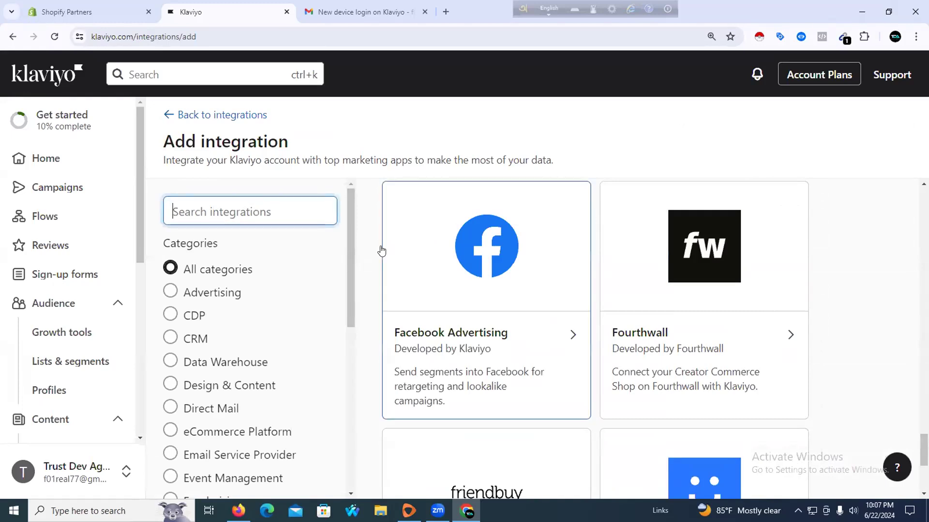
Search integrations for 'wordpress', then 'word-press', and clear the search when neither matches
{"action": "type", "text": "word"}
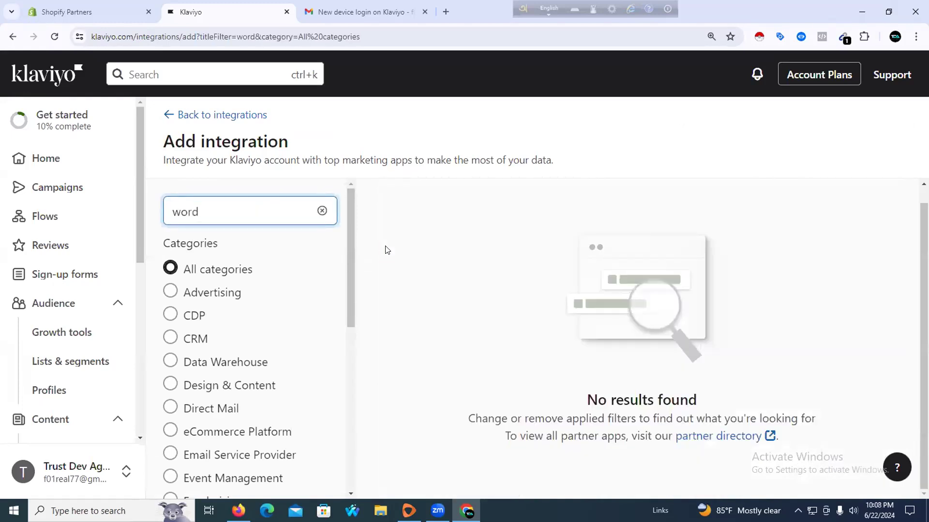
{"action": "type", "text": "press"}
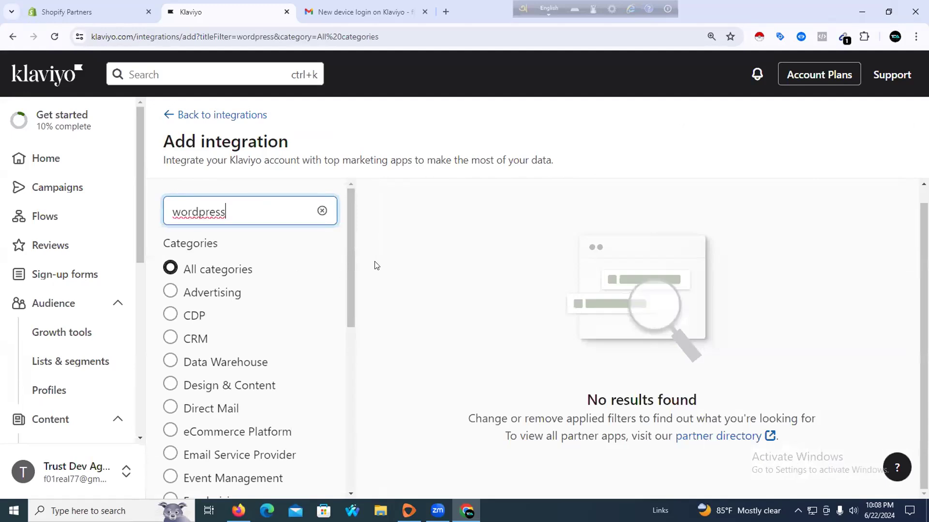
{"action": "double_click", "coordinate": [257, 211]}
{"action": "left_click", "coordinate": [249, 210]}
{"action": "key", "text": "Left"}
{"action": "key", "text": "Left"}
{"action": "key", "text": "Left"}
{"action": "key", "text": "Left"}
{"action": "key", "text": "Left"}
{"action": "type", "text": "-"}
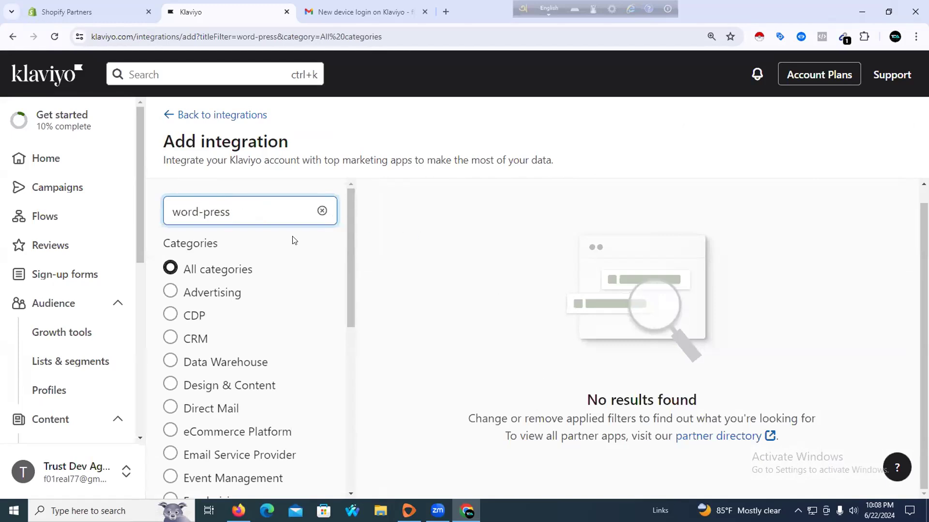
{"action": "left_click", "coordinate": [322, 211]}
{"action": "left_click", "coordinate": [293, 208]}
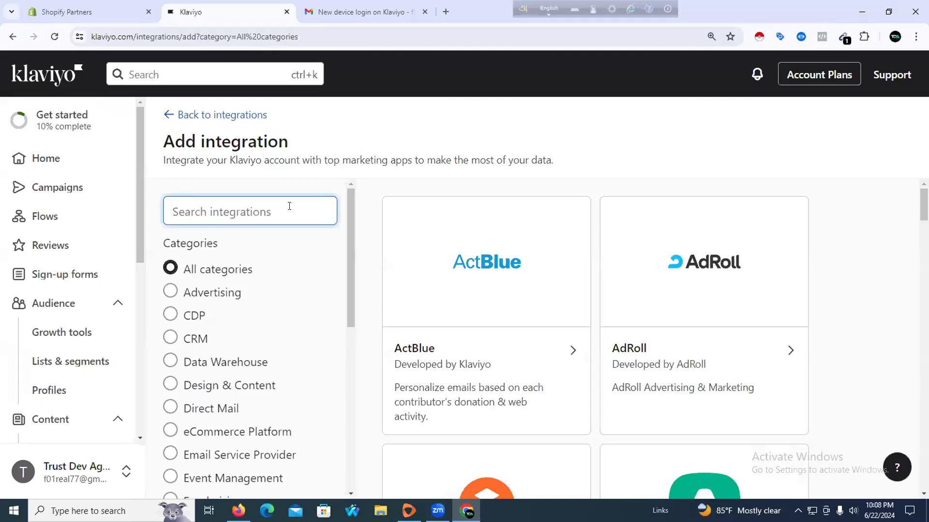
Return to the Integrations list, open the Shopify integration's actions menu, and minimize Chrome
{"action": "left_click", "coordinate": [171, 115]}
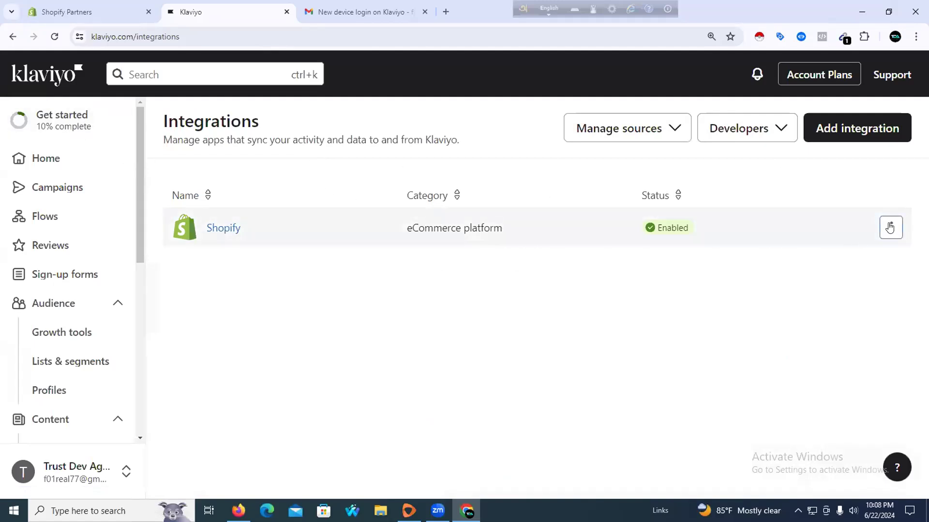
{"action": "left_click", "coordinate": [883, 228]}
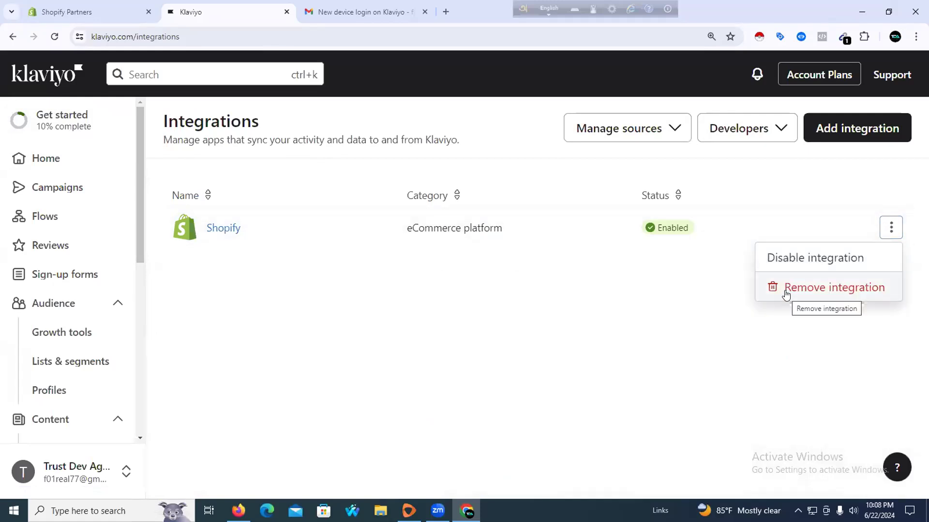
{"action": "left_click", "coordinate": [855, 13]}
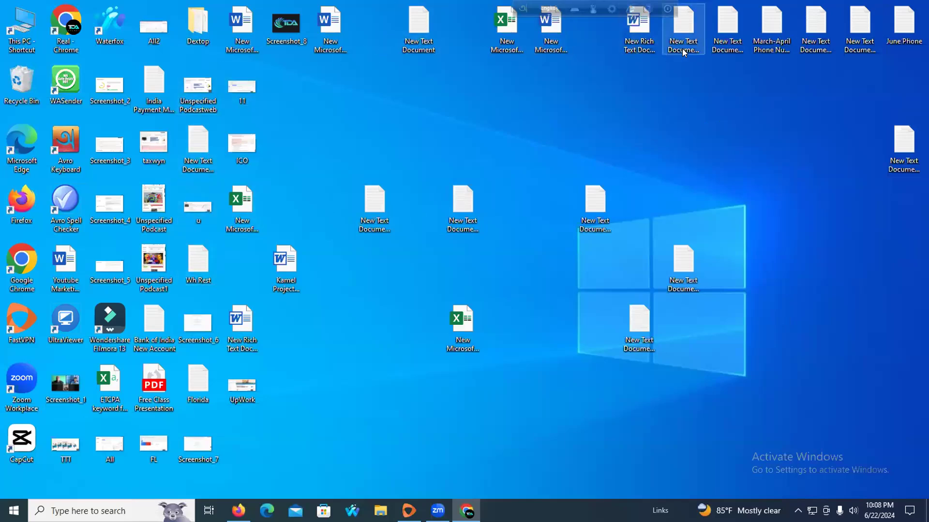
Open This PC and the New Volume (D:) drive in File Explorer
{"action": "double_click", "coordinate": [684, 26]}
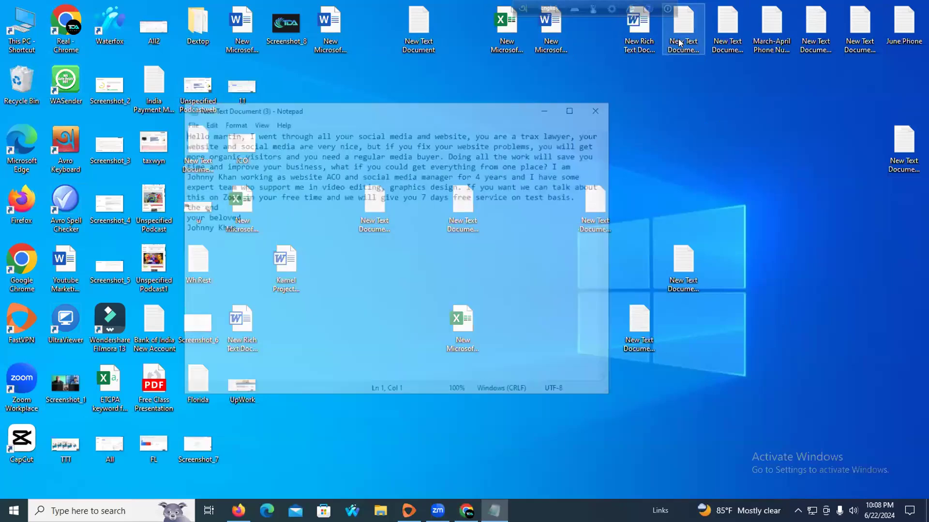
{"action": "left_click", "coordinate": [600, 107]}
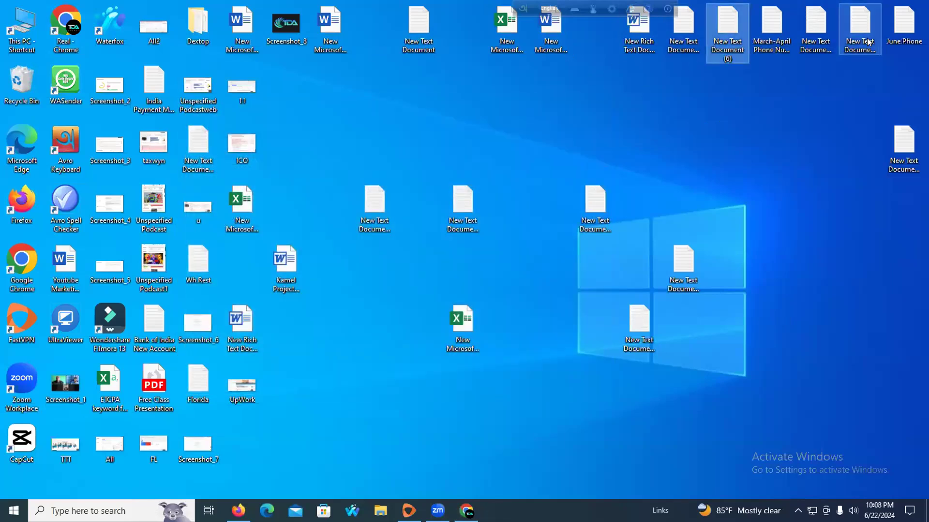
{"action": "left_click", "coordinate": [904, 145]}
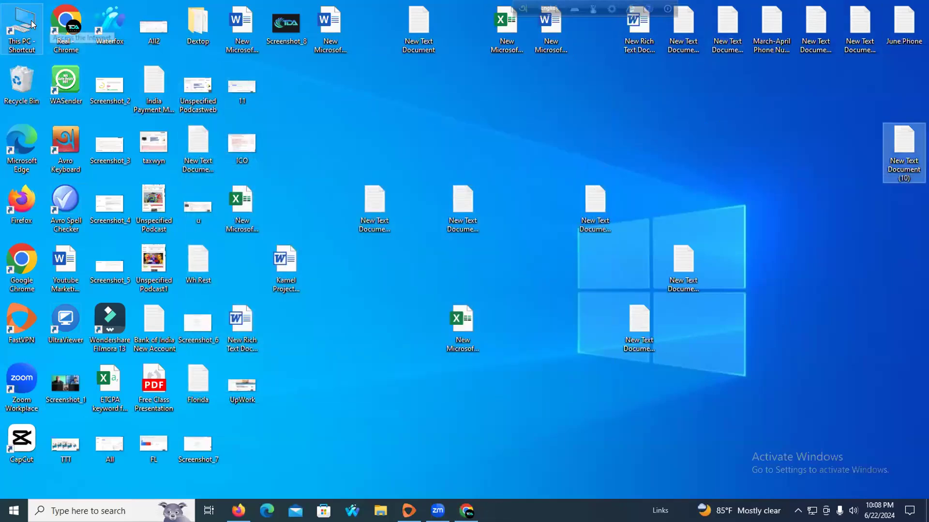
{"action": "double_click", "coordinate": [10, 25]}
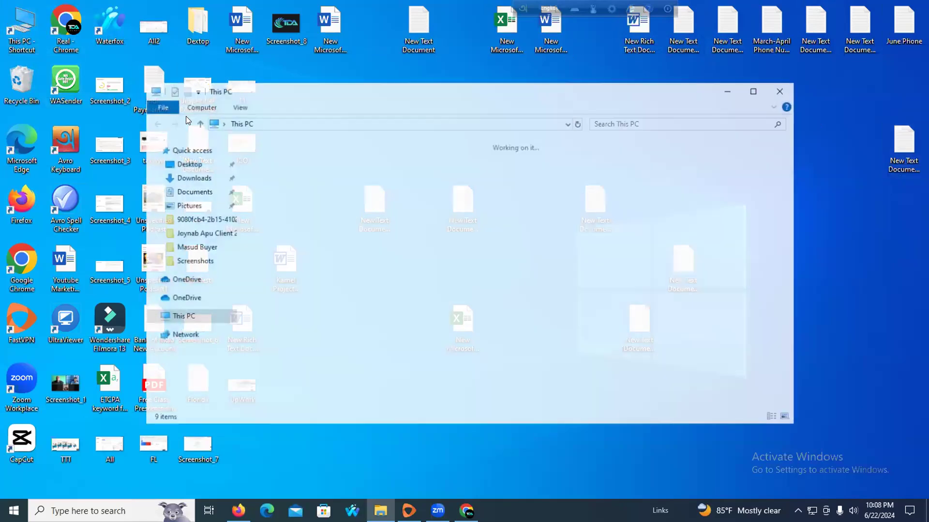
{"action": "left_click", "coordinate": [447, 274]}
{"action": "double_click", "coordinate": [448, 273]}
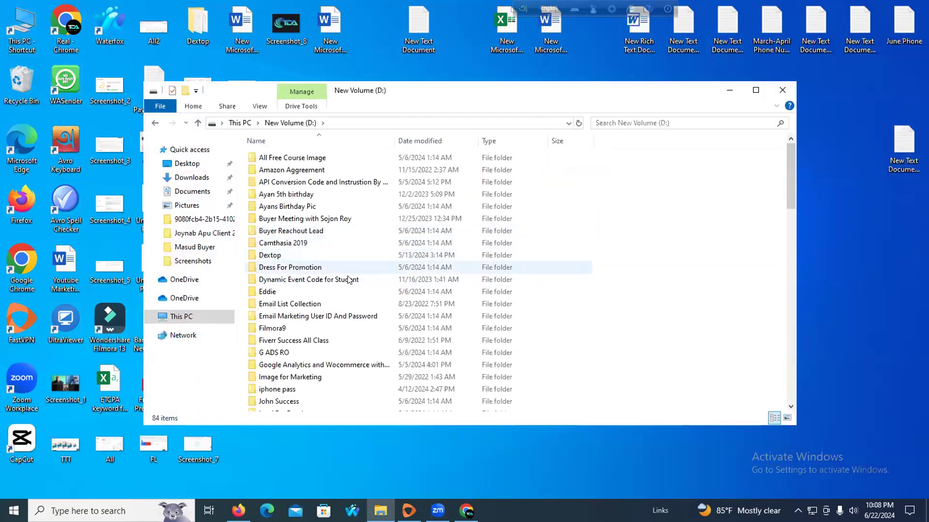
Search drive D for 'webs' and open the Website Information note in Notepad
{"action": "scroll", "coordinate": [355, 278], "scroll_direction": "down", "scroll_amount": 1}
{"action": "left_click", "coordinate": [615, 119]}
{"action": "type", "text": "web"}
{"action": "key", "text": "Return"}
{"action": "type", "text": "s"}
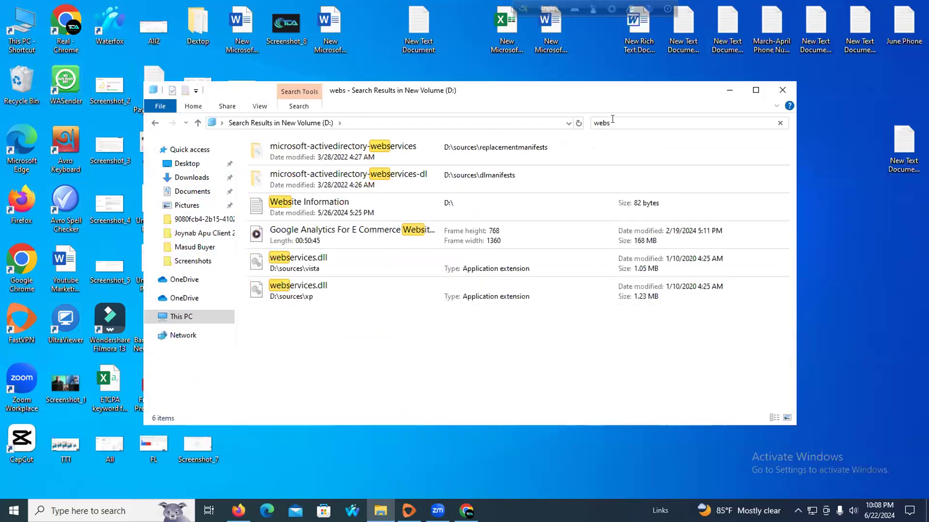
{"action": "double_click", "coordinate": [320, 202]}
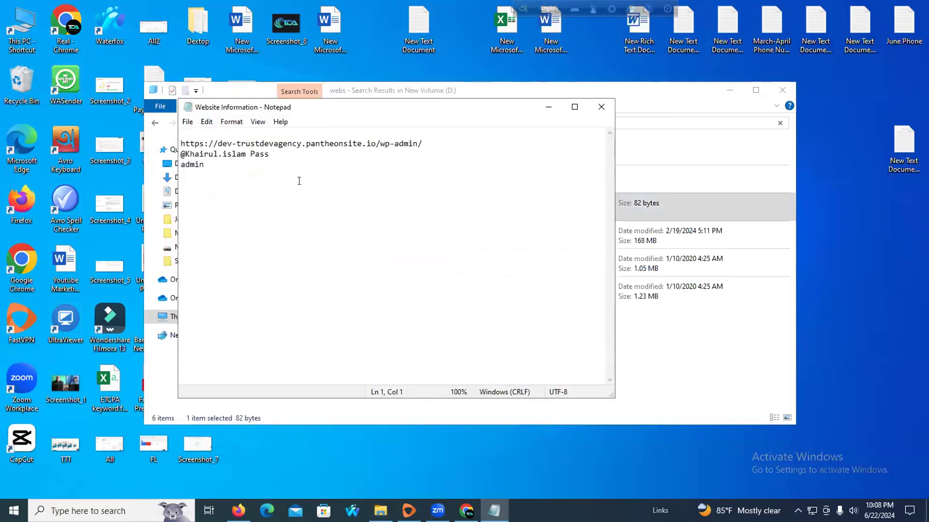
Select the wp-admin URL line in the note and bring the browser back
{"action": "left_click_drag", "start_coordinate": [423, 144], "coordinate": [181, 143]}
{"action": "key", "text": "ctrl+c"}
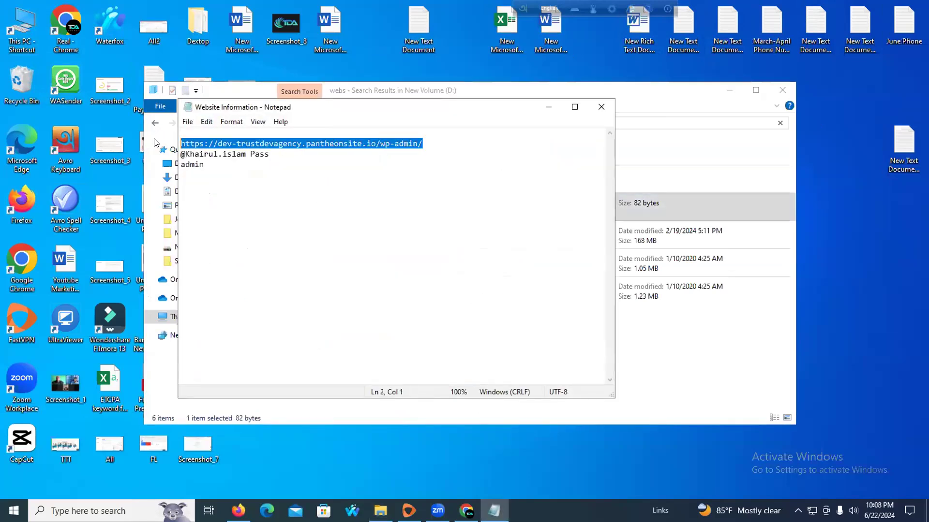
{"action": "left_click", "coordinate": [548, 107]}
{"action": "left_click", "coordinate": [729, 90]}
{"action": "left_click", "coordinate": [467, 511]}
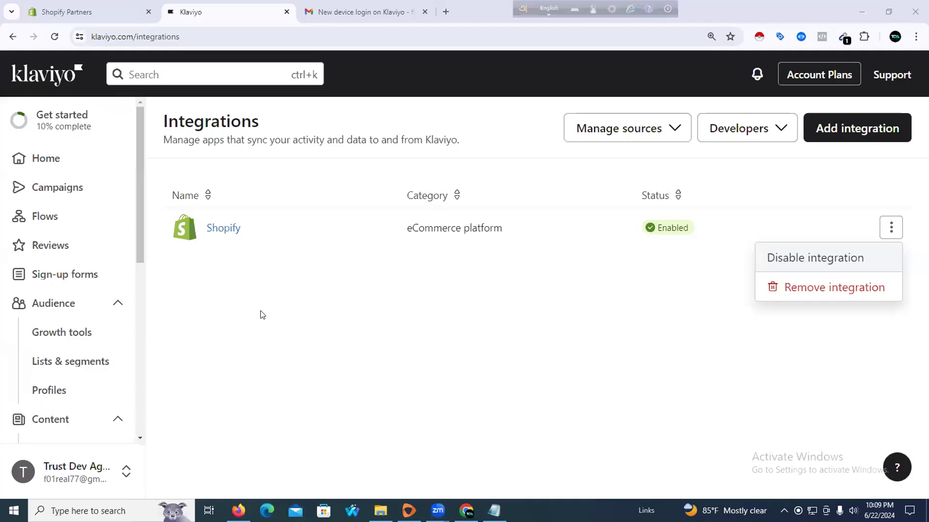
Choose Remove integration for Shopify and confirm the removal
{"action": "left_click", "coordinate": [799, 287]}
{"action": "left_click", "coordinate": [660, 320]}
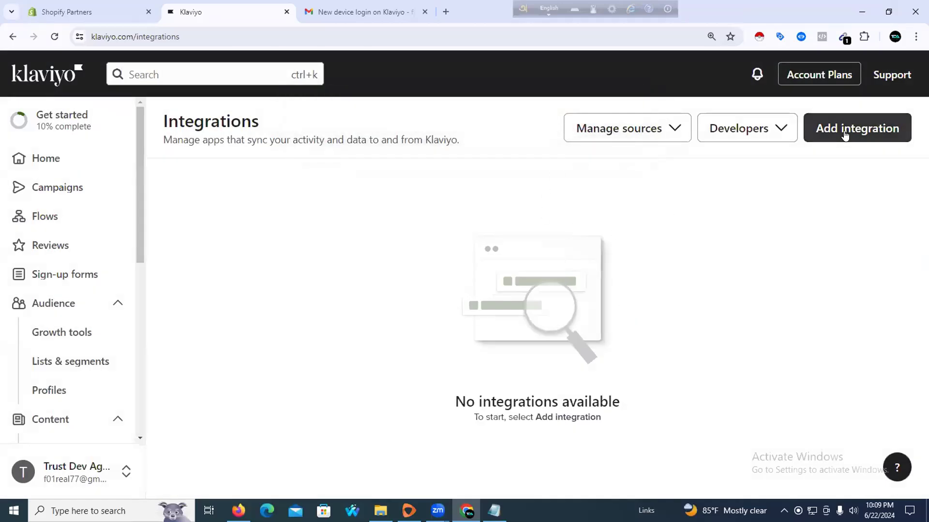
Search Klaviyo's Add integration page for 'wod' and open the WooCommerce integration
{"action": "left_click", "coordinate": [796, 153]}
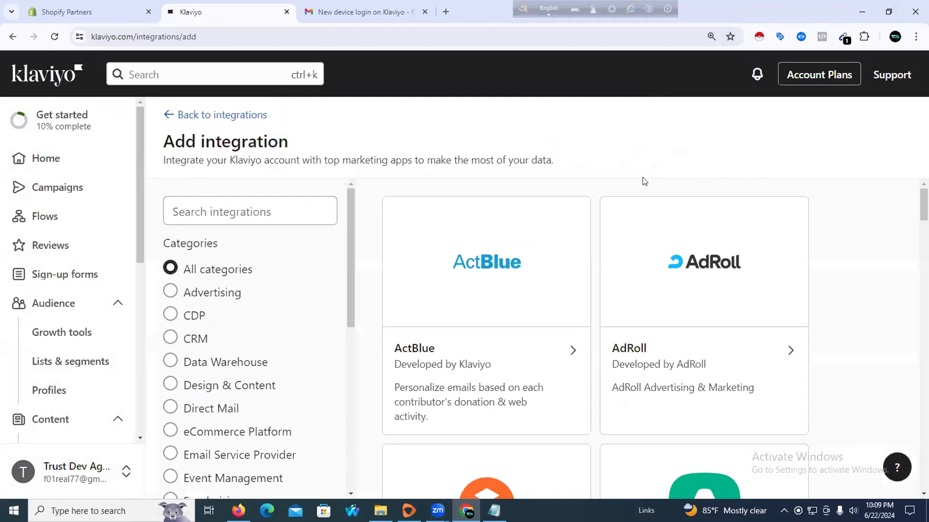
{"action": "left_click", "coordinate": [321, 208]}
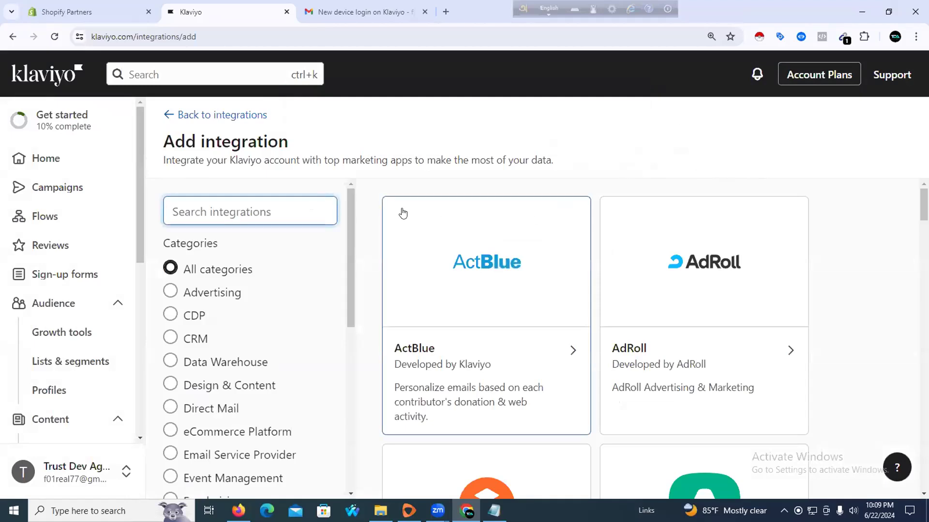
{"action": "type", "text": "wo"}
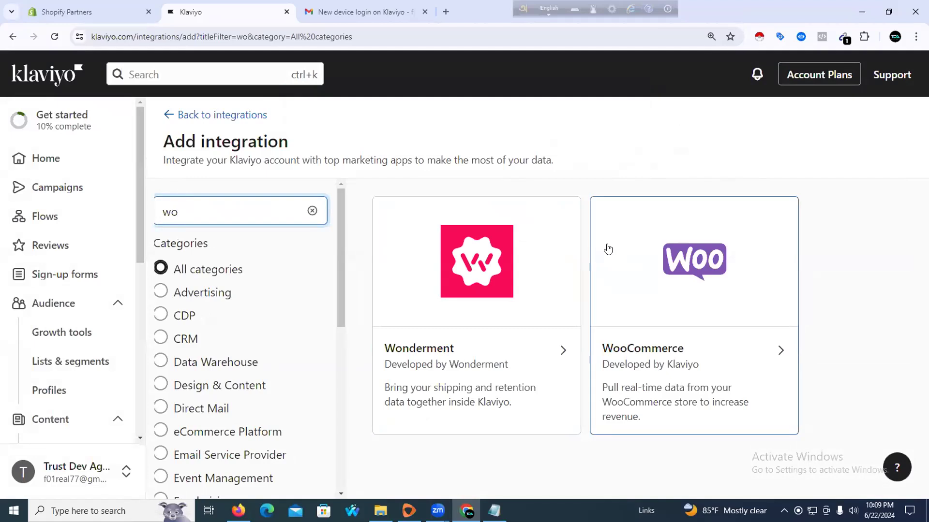
{"action": "type", "text": "d"}
{"action": "left_click", "coordinate": [642, 289]}
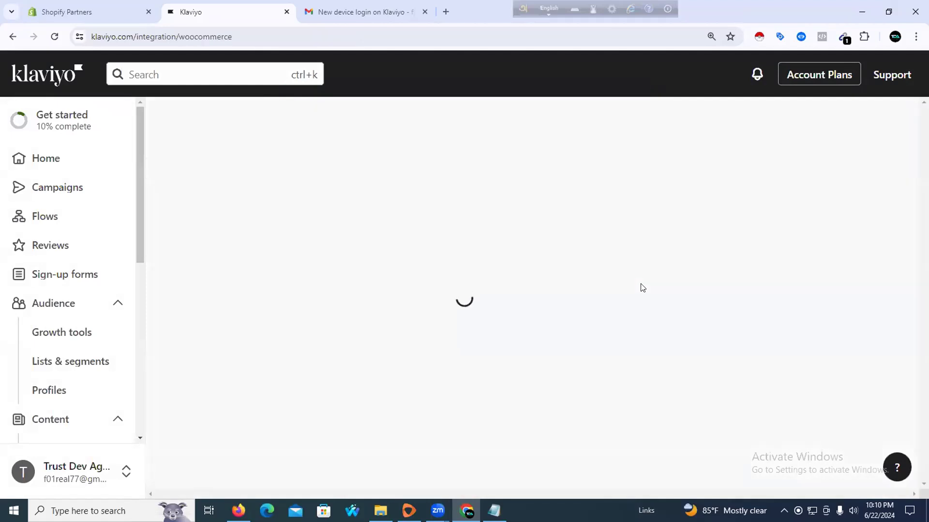
Follow Connect to WooCommerce to the Klaviyo for WooCommerce page, select its title, and start a blank tab
{"action": "scroll", "coordinate": [583, 286], "scroll_direction": "down", "scroll_amount": 3}
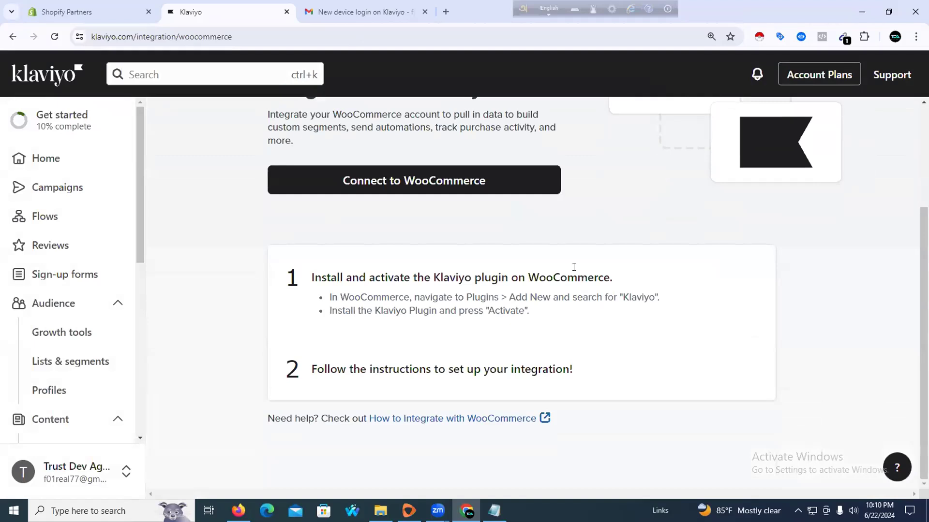
{"action": "left_click", "coordinate": [488, 183]}
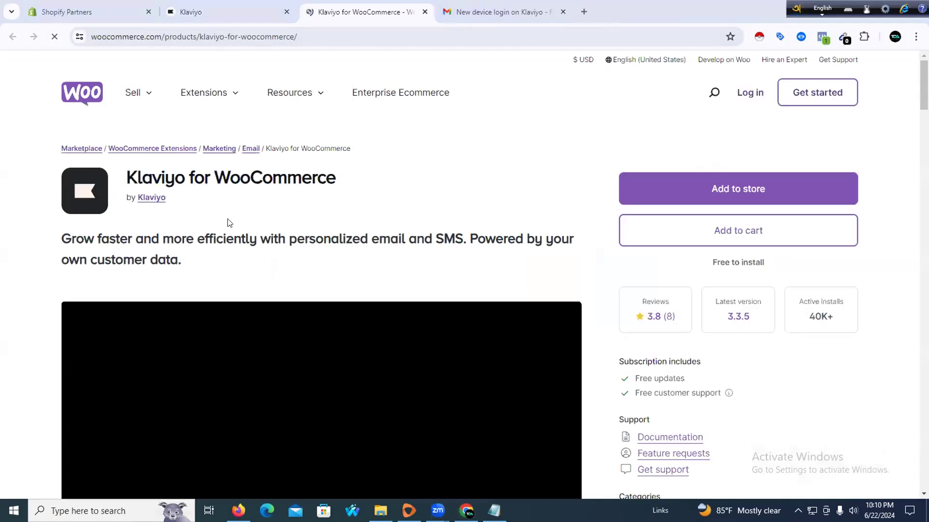
{"action": "left_click_drag", "start_coordinate": [128, 177], "coordinate": [358, 175]}
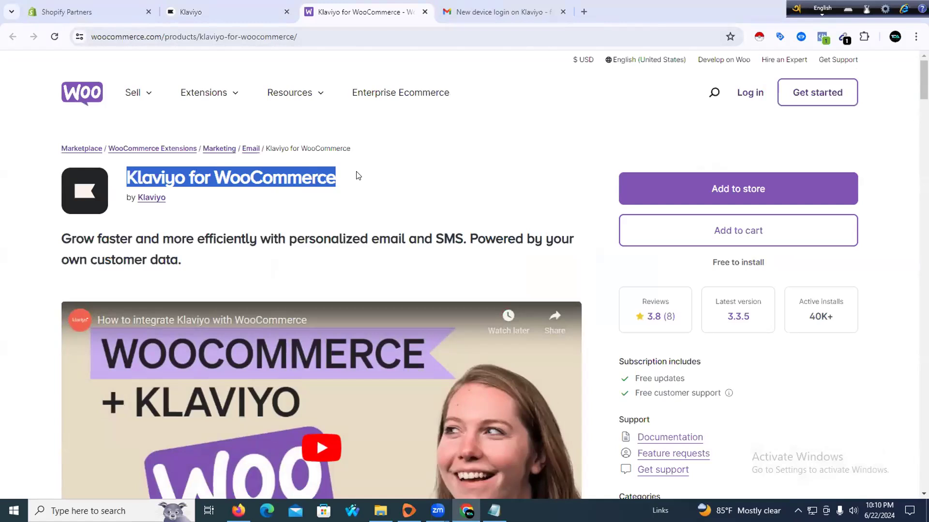
{"action": "left_click", "coordinate": [583, 12]}
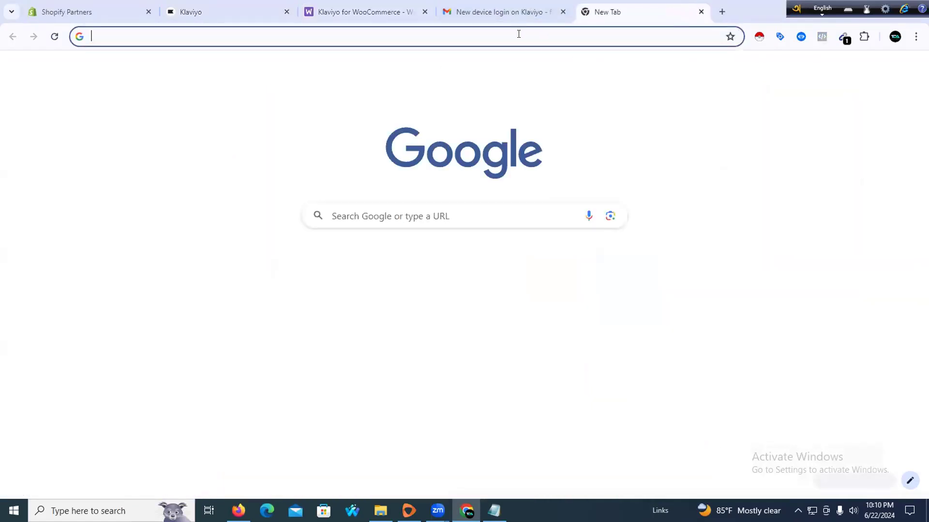
Paste the wp-admin URL from the Website Information note into the new tab's address bar and load it
{"action": "left_click", "coordinate": [518, 34]}
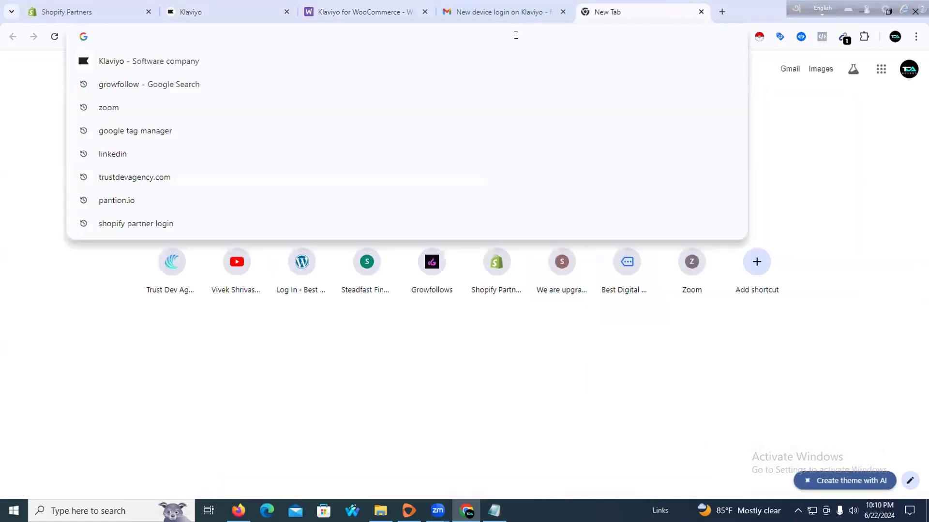
{"action": "left_click", "coordinate": [493, 511]}
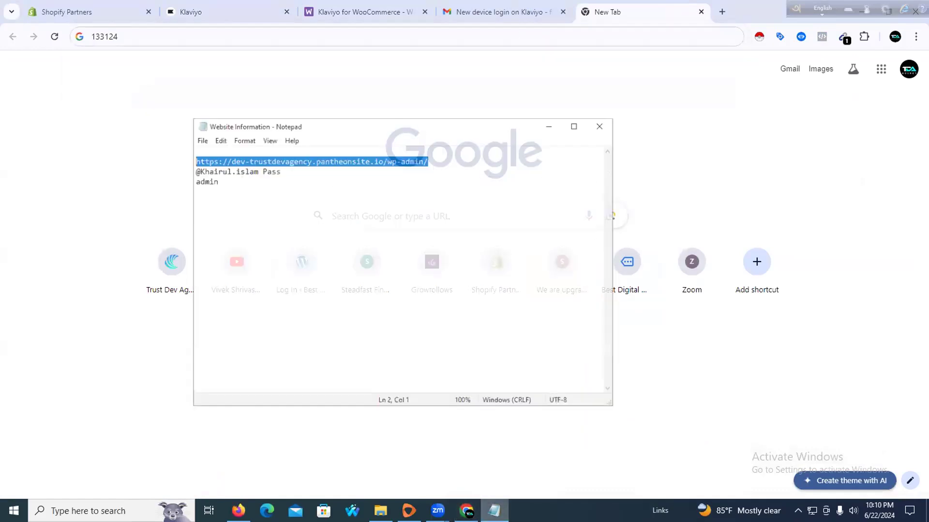
{"action": "key", "text": "alt+Tab"}
{"action": "left_click", "coordinate": [549, 104]}
{"action": "left_click", "coordinate": [280, 34]}
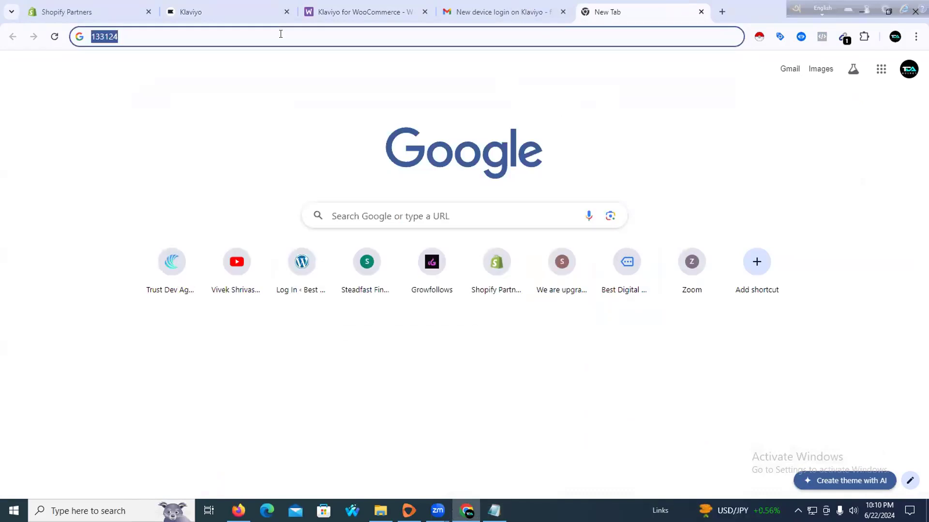
{"action": "key", "text": "ctrl+v"}
{"action": "key", "text": "Return"}
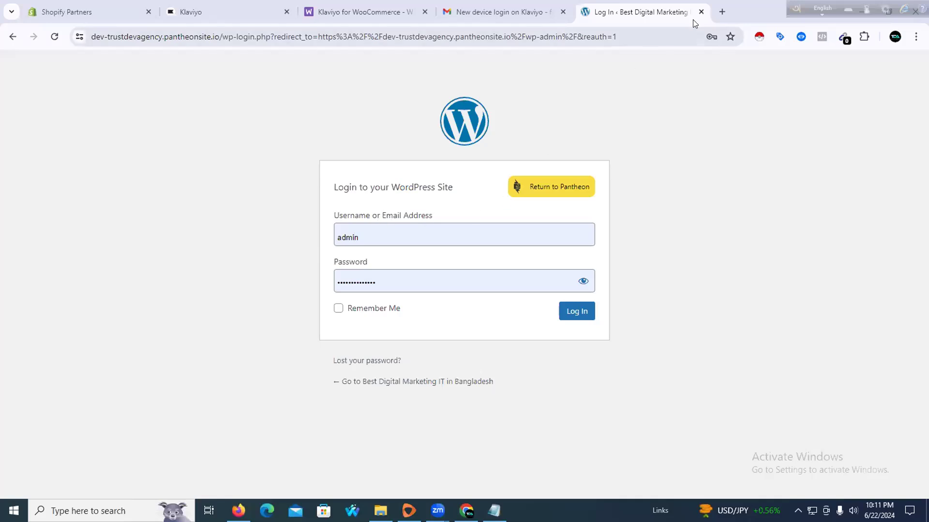
Close the WordPress login tab and reopen the Pantheon.io homepage from history in a new tab
{"action": "left_click", "coordinate": [701, 12]}
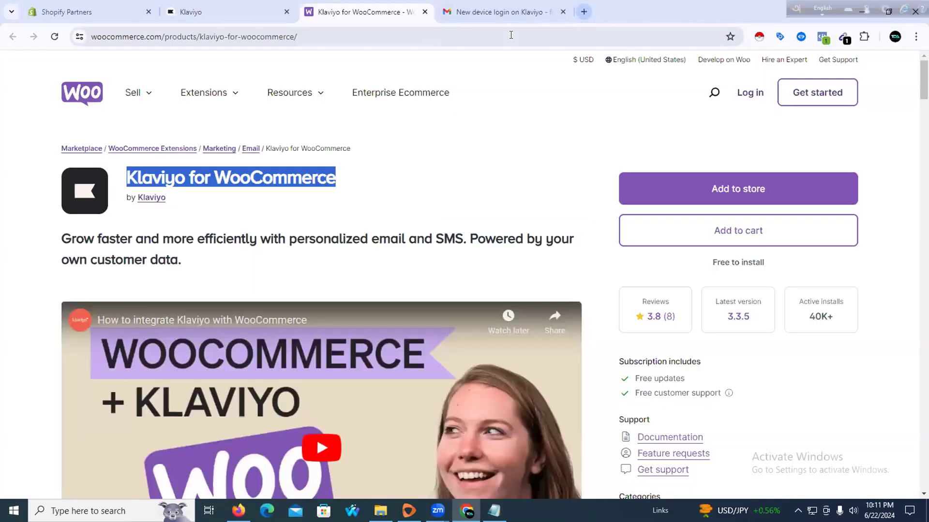
{"action": "key", "text": "ctrl+t"}
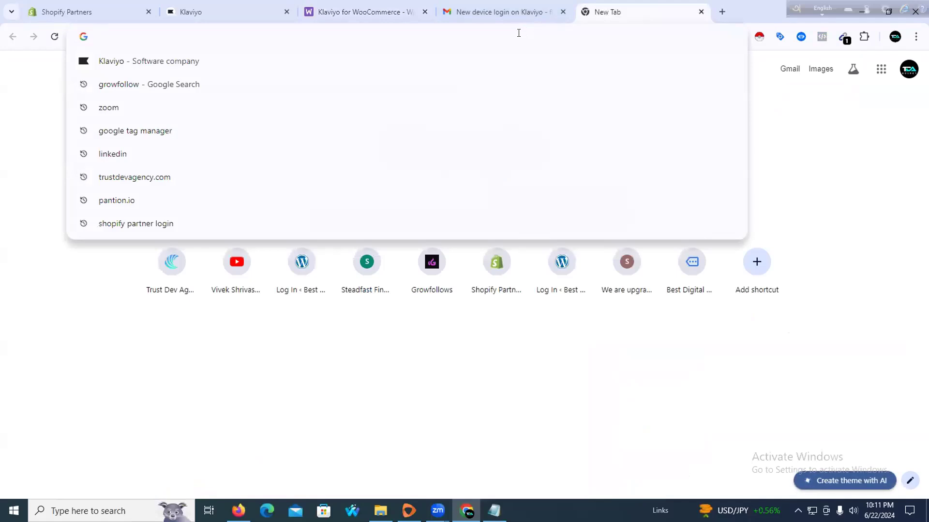
{"action": "type", "text": "p"}
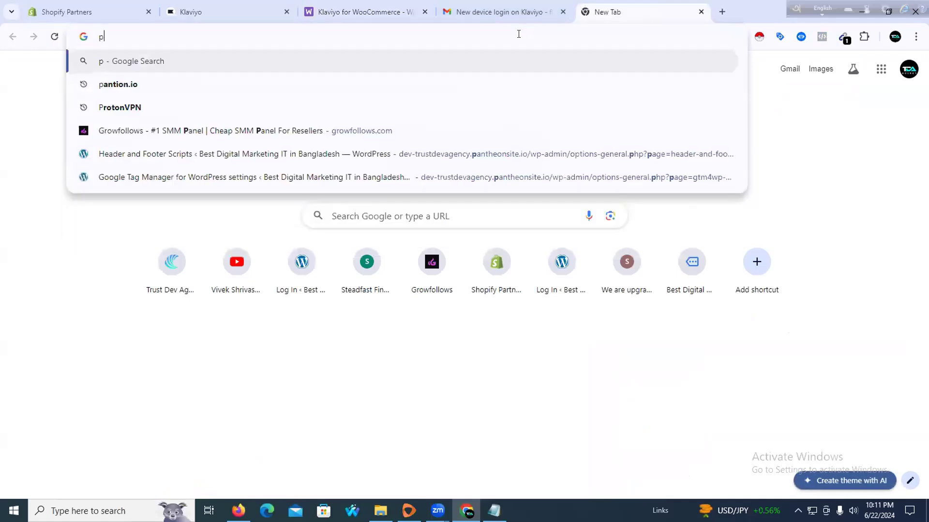
{"action": "type", "text": "antio"}
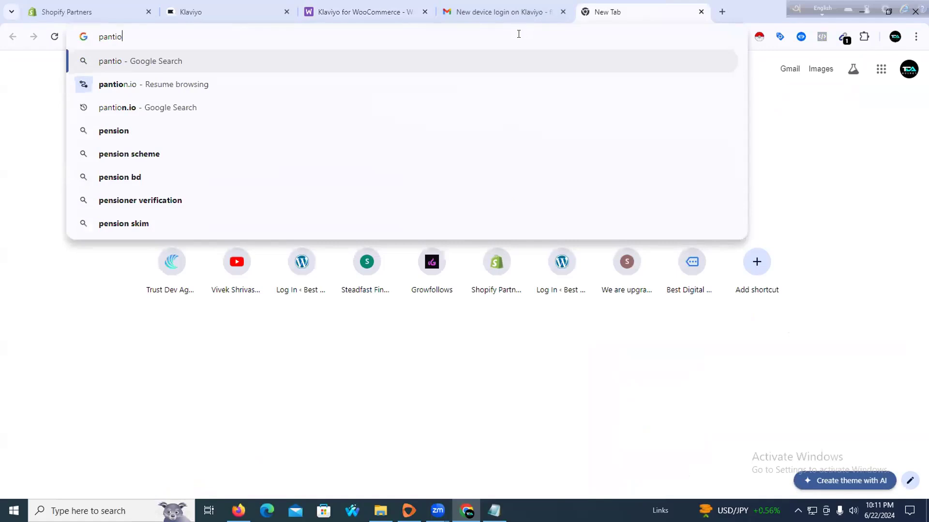
{"action": "left_click", "coordinate": [255, 85]}
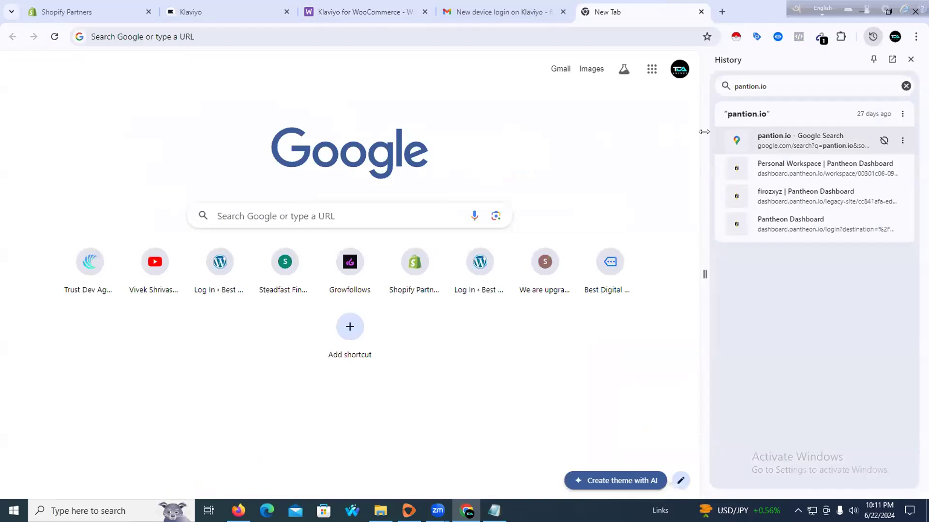
{"action": "left_click", "coordinate": [127, 255]}
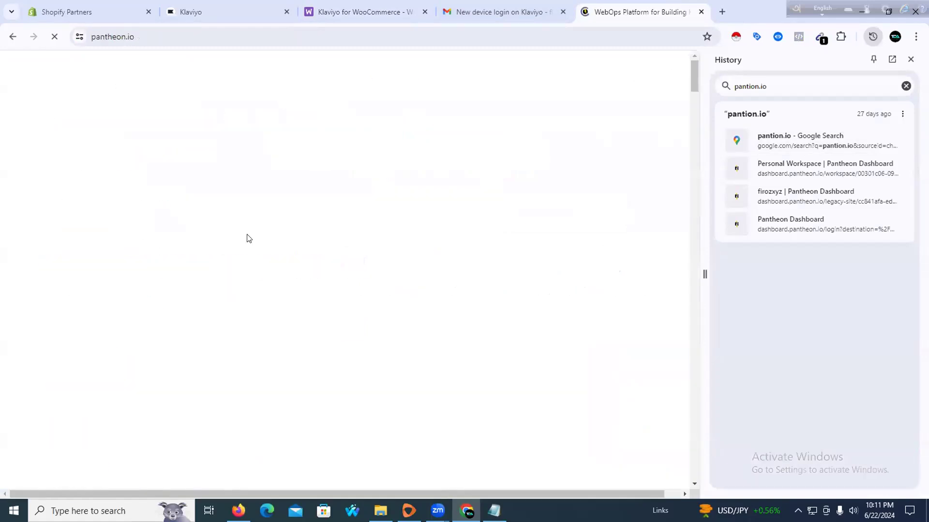
Go to Pantheon's dashboard Login page
{"action": "left_click", "coordinate": [905, 87]}
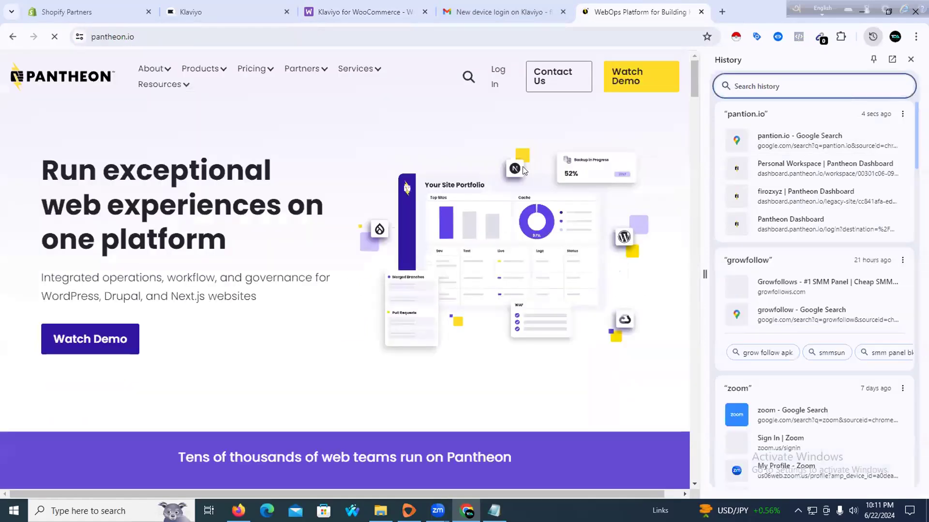
{"action": "left_click", "coordinate": [491, 83]}
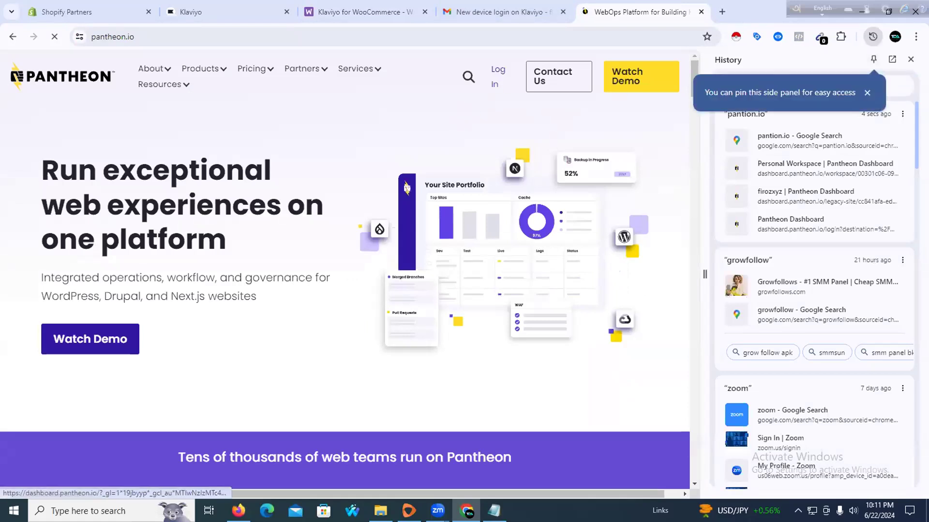
{"action": "left_click", "coordinate": [910, 59]}
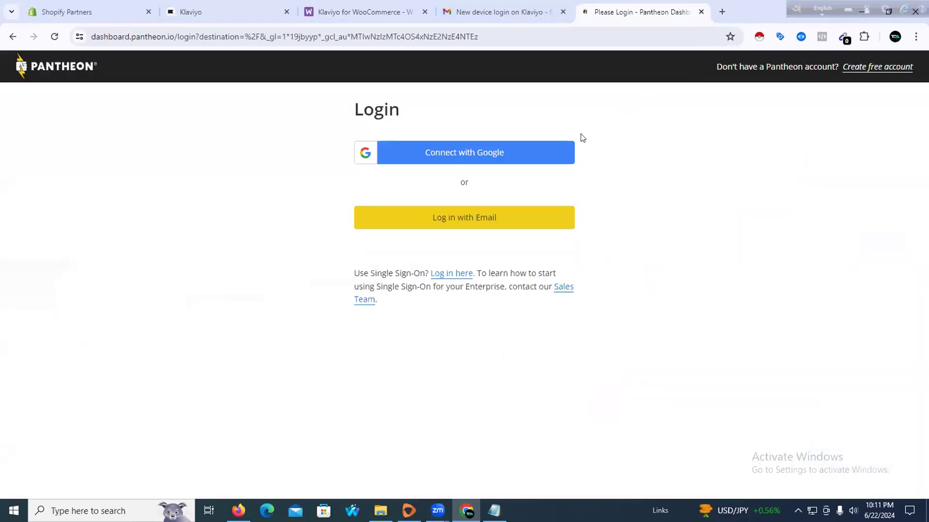
{"action": "left_click", "coordinate": [463, 153]}
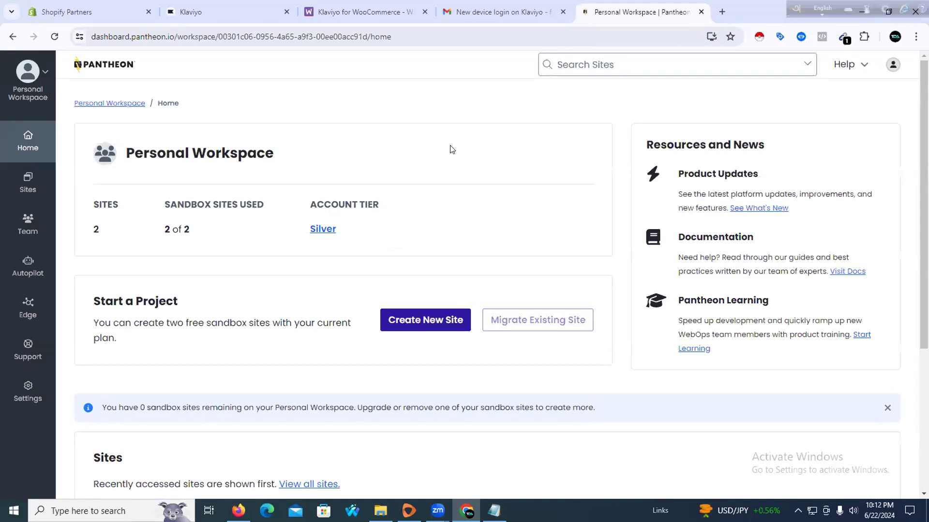
{"action": "left_click", "coordinate": [893, 38]}
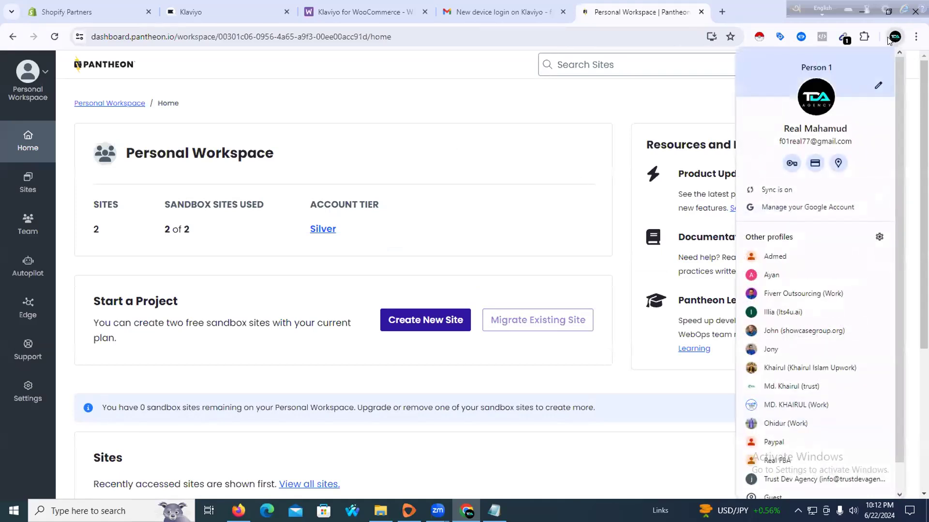
Switch to another Chrome profile's window and look up pantheon.io in history
{"action": "left_click", "coordinate": [761, 275]}
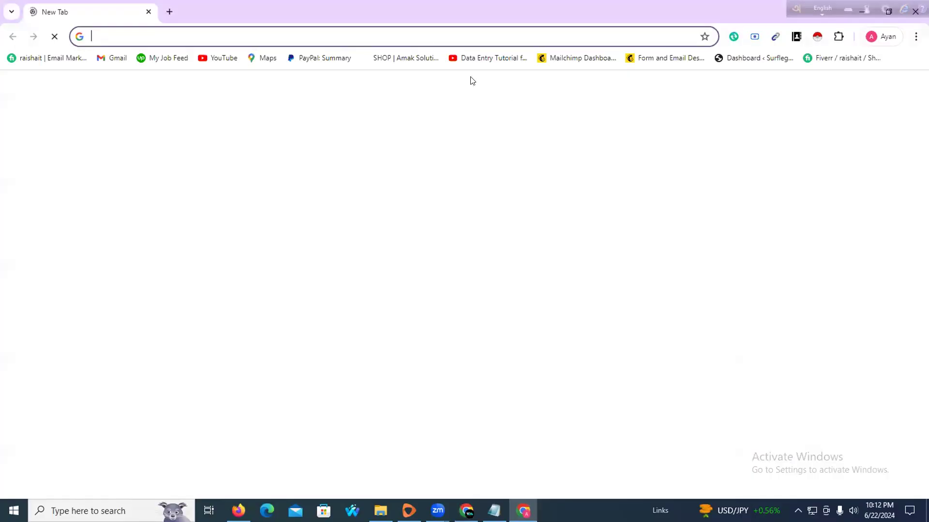
{"action": "type", "text": "pa"}
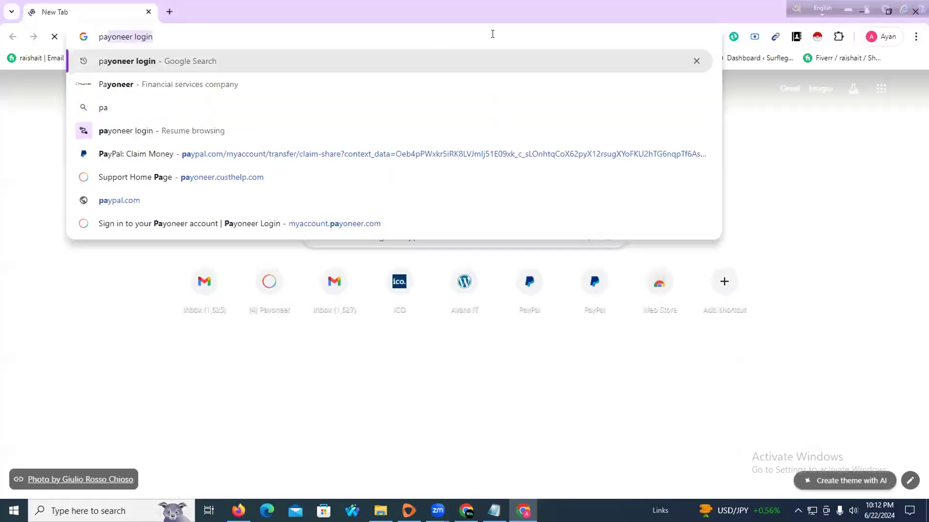
{"action": "type", "text": "nt"}
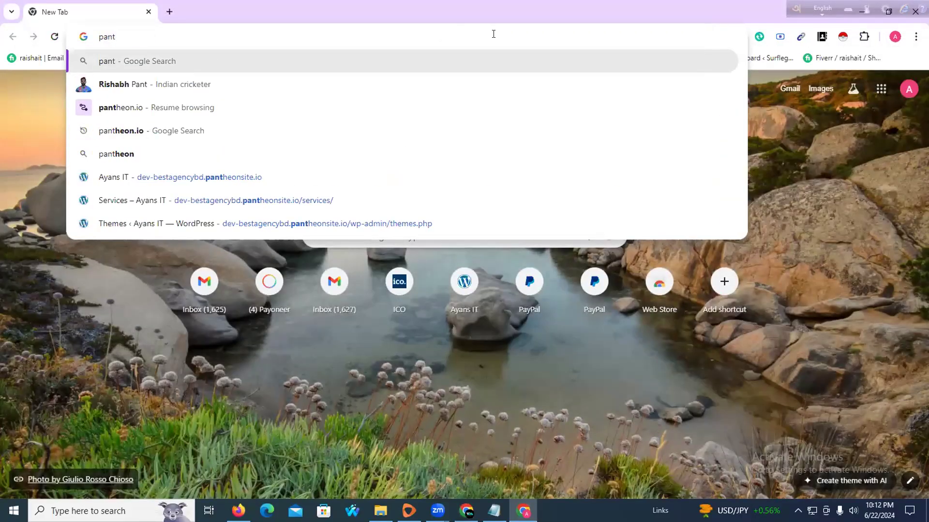
{"action": "type", "text": "hion"}
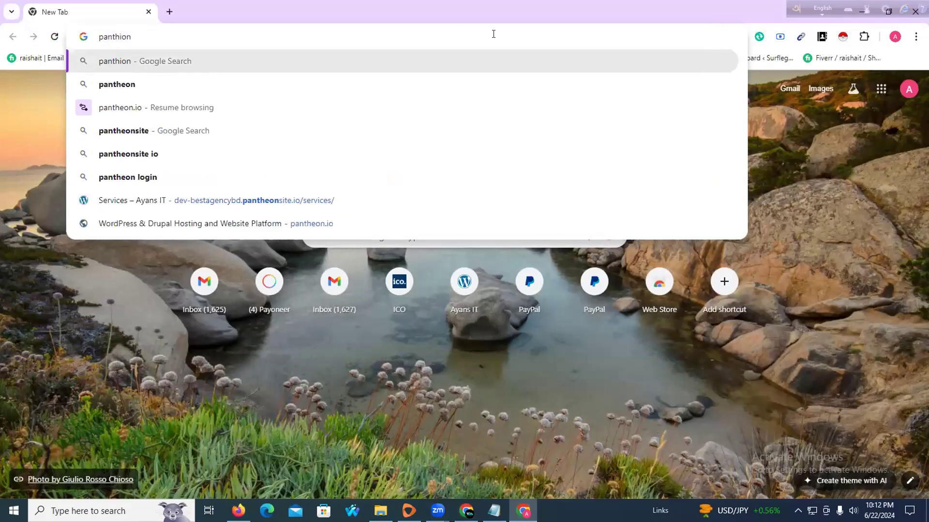
{"action": "left_click", "coordinate": [290, 109]}
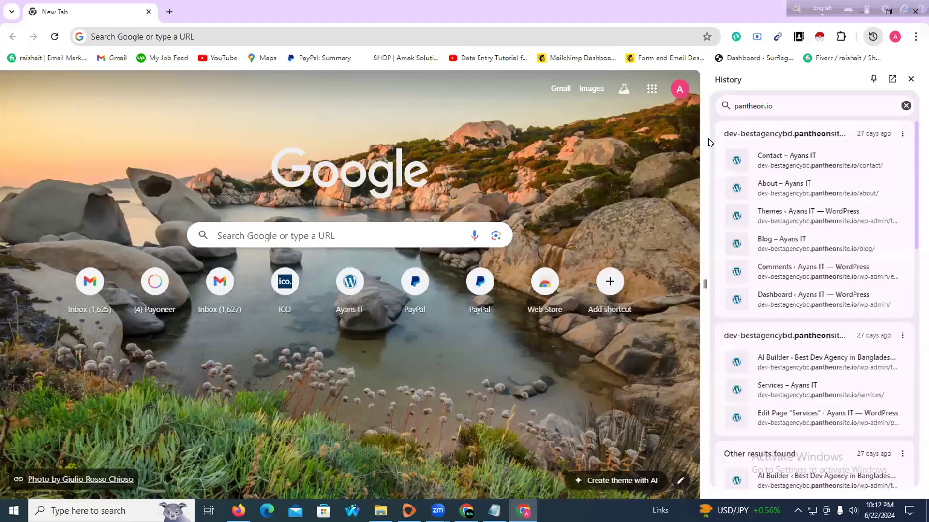
Open a different Chrome profile's window and reach Pantheon.io through a Google search for 'pantion'
{"action": "left_click", "coordinate": [895, 37]}
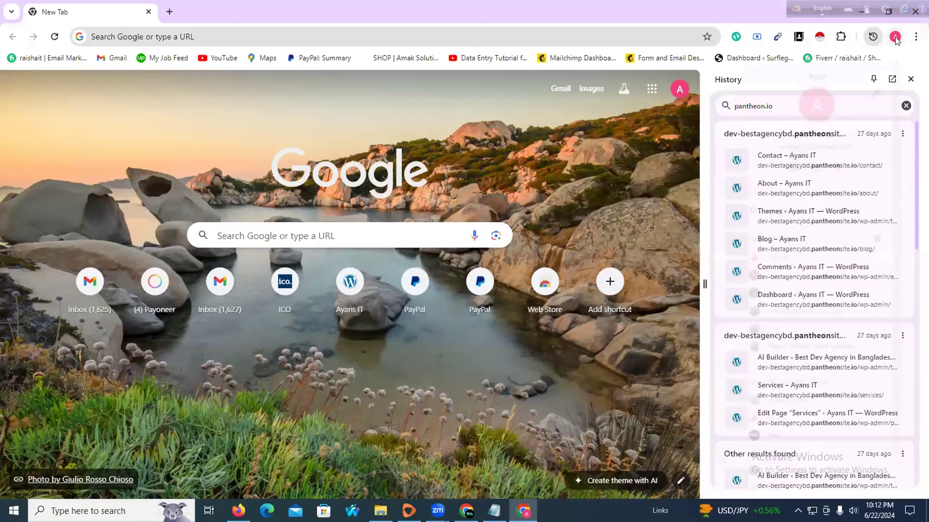
{"action": "left_click", "coordinate": [788, 295]}
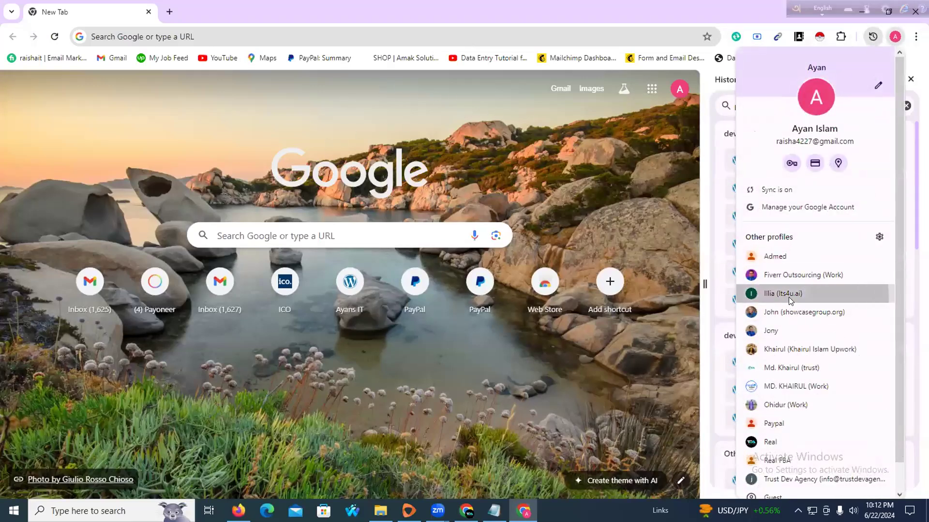
{"action": "left_click", "coordinate": [249, 37]}
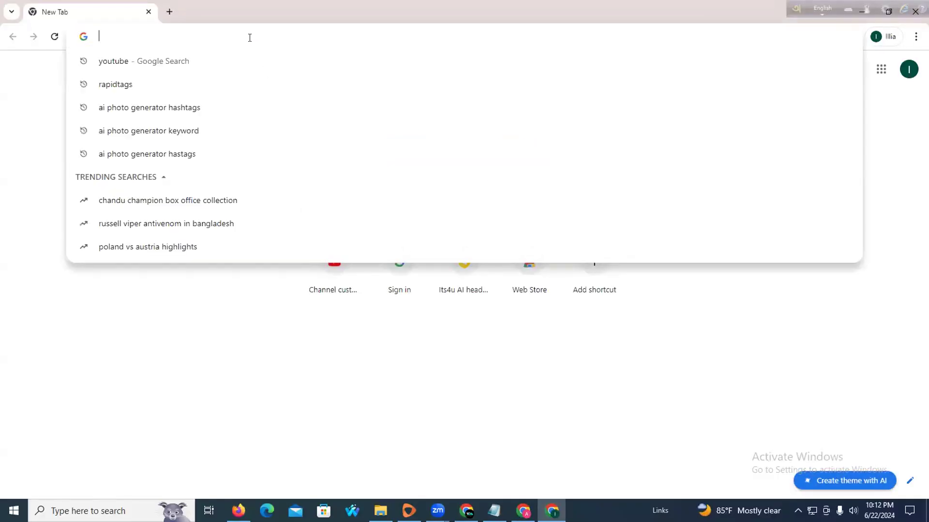
{"action": "type", "text": "pantion"}
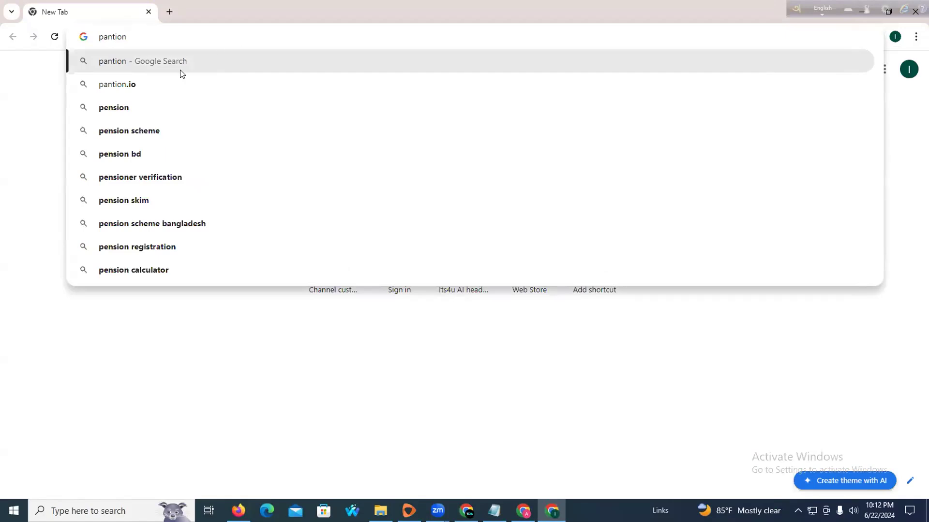
{"action": "left_click", "coordinate": [179, 78]}
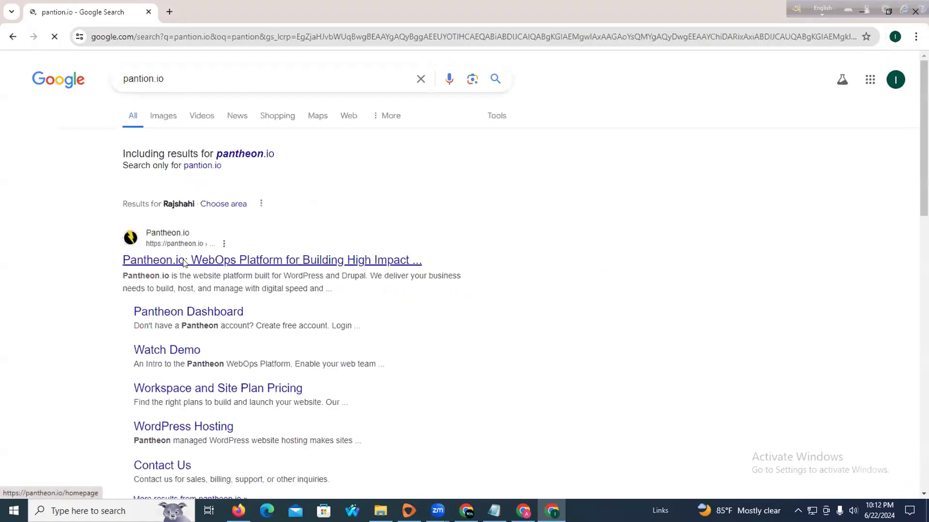
{"action": "left_click", "coordinate": [184, 261]}
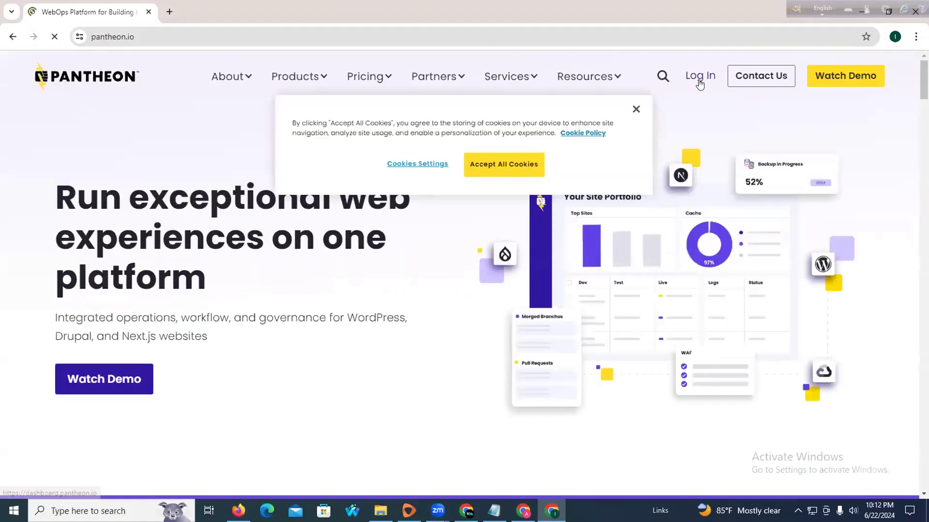
Log in to Pantheon with Google, choosing the listed account
{"action": "left_click", "coordinate": [696, 77]}
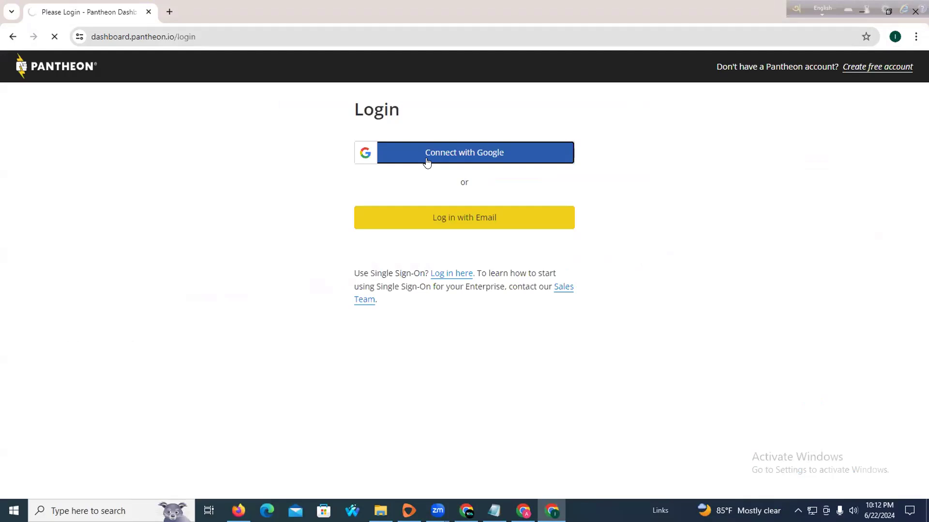
{"action": "left_click", "coordinate": [426, 161]}
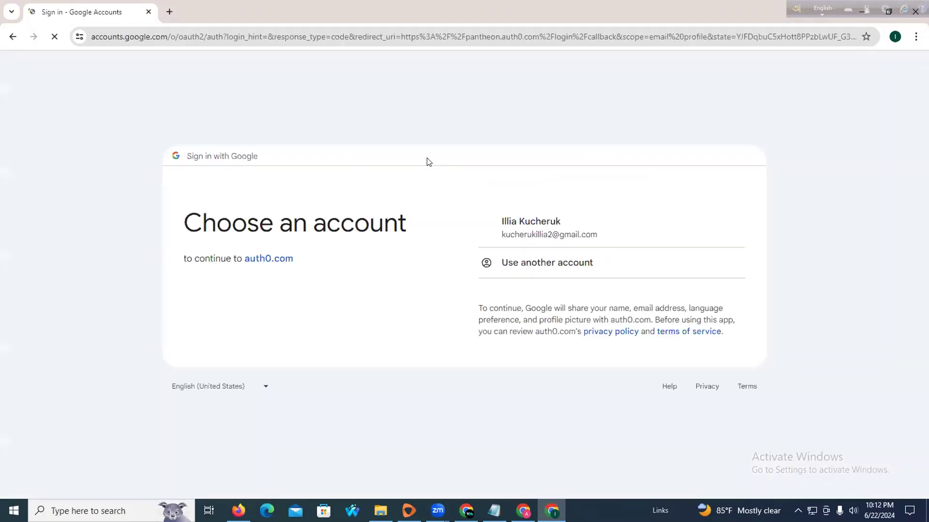
{"action": "left_click", "coordinate": [536, 227]}
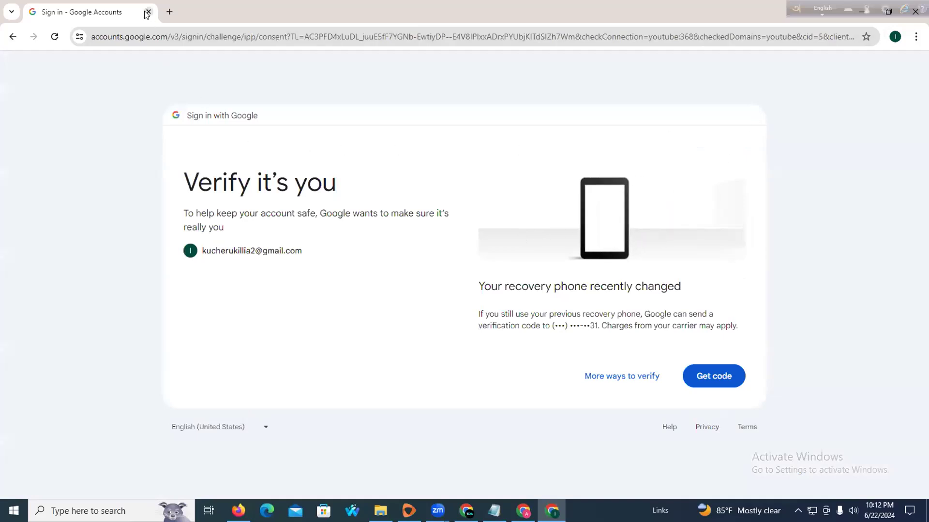
Switch to another Chrome profile, close its Google Ads sign-in tab, and start a new tab
{"action": "left_click", "coordinate": [895, 36]}
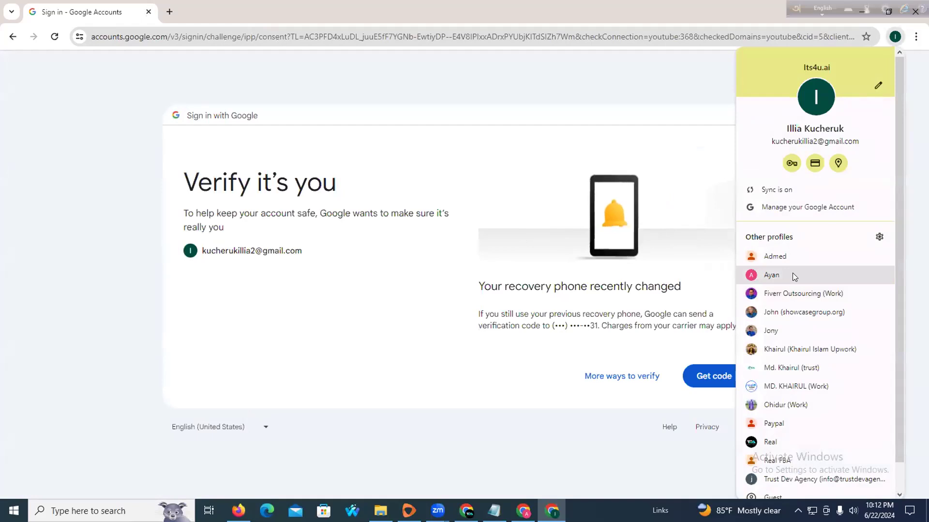
{"action": "scroll", "coordinate": [786, 300], "scroll_direction": "down", "scroll_amount": 1}
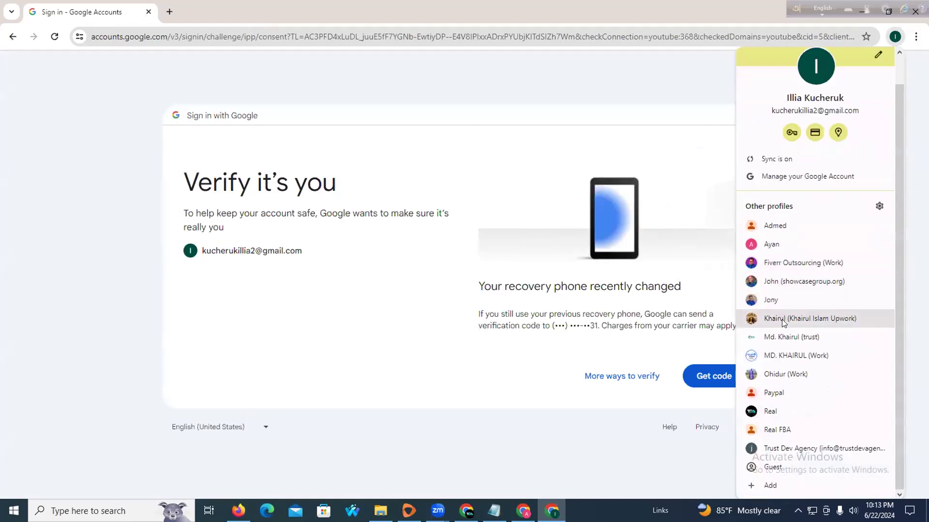
{"action": "left_click", "coordinate": [775, 355]}
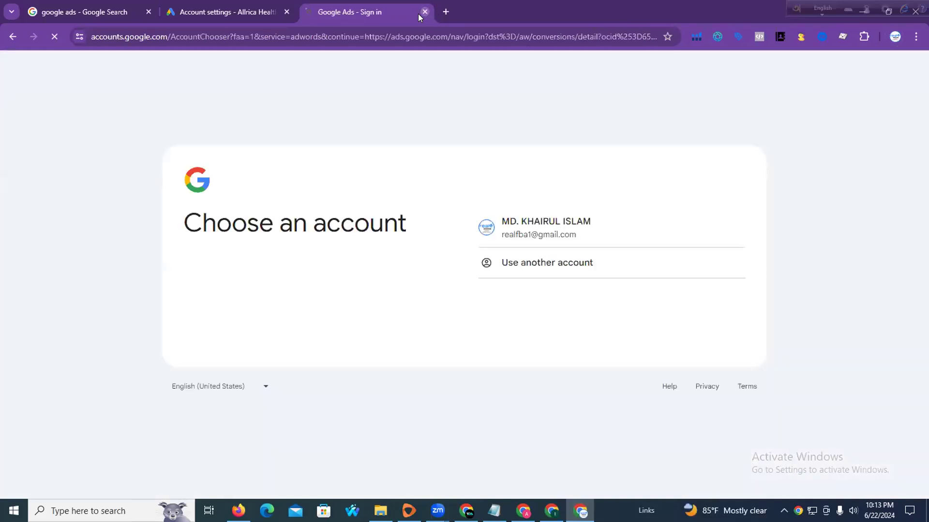
{"action": "left_click", "coordinate": [424, 13]}
{"action": "left_click", "coordinate": [308, 11]}
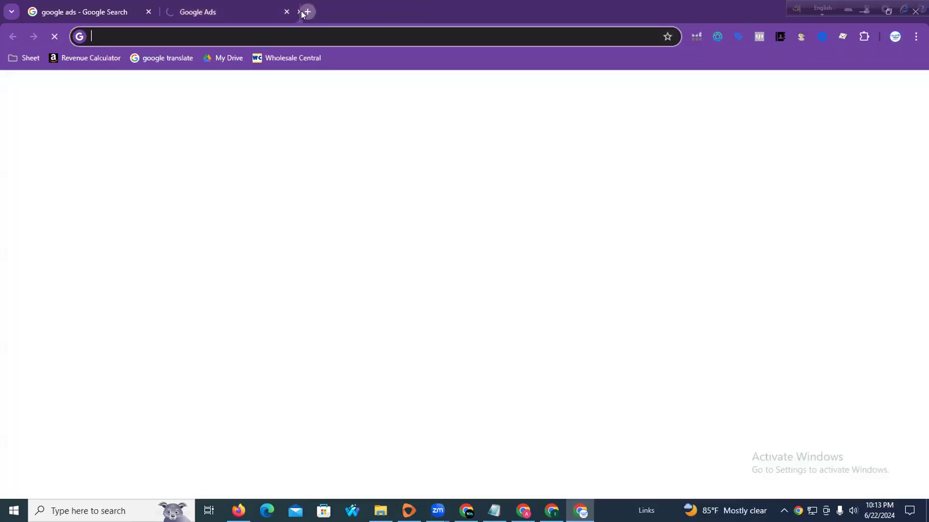
{"action": "left_click", "coordinate": [283, 13]}
Search the web for 'panthion' and open the official Pantheon.io site
{"action": "left_click", "coordinate": [361, 33]}
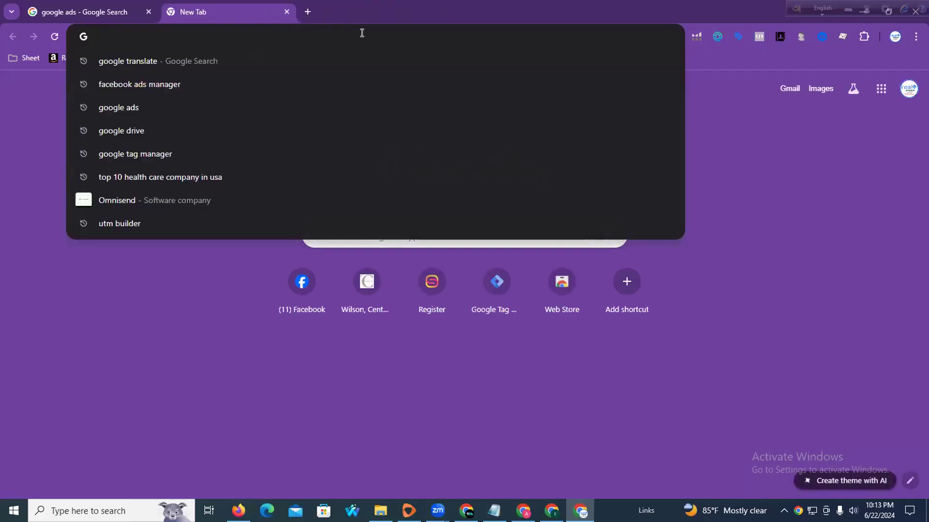
{"action": "type", "text": "panthi"}
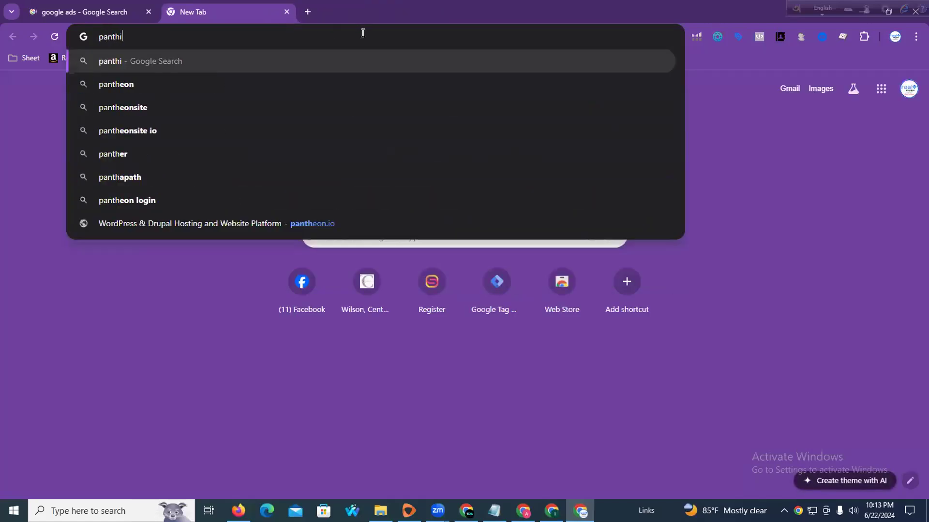
{"action": "type", "text": "on.io"}
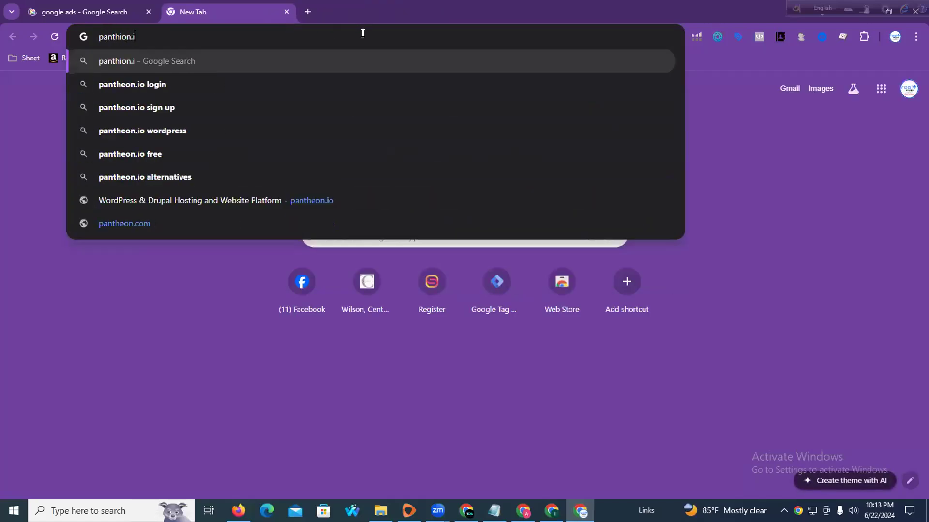
{"action": "key", "text": "Return"}
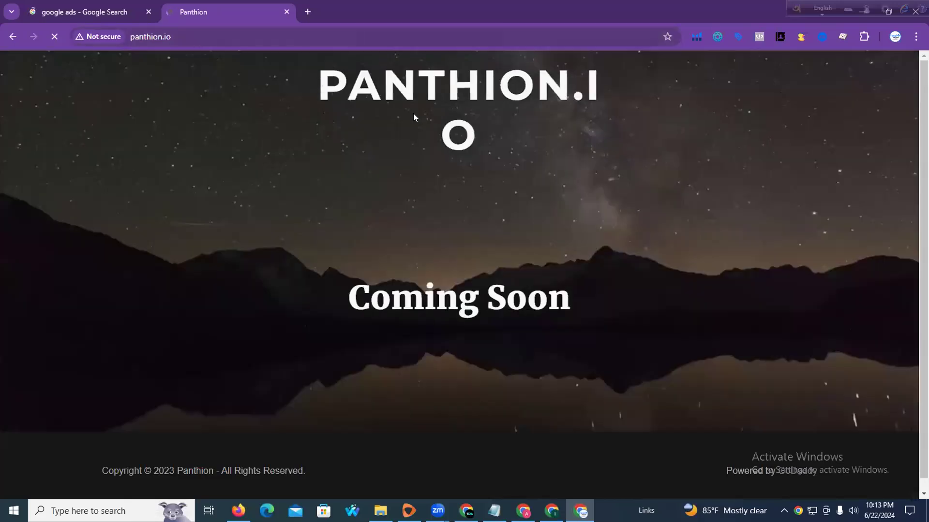
{"action": "double_click", "coordinate": [218, 36]}
{"action": "triple_click", "coordinate": [218, 36]}
{"action": "double_click", "coordinate": [218, 36]}
{"action": "key", "text": "BackSpace"}
{"action": "key", "text": "BackSpace"}
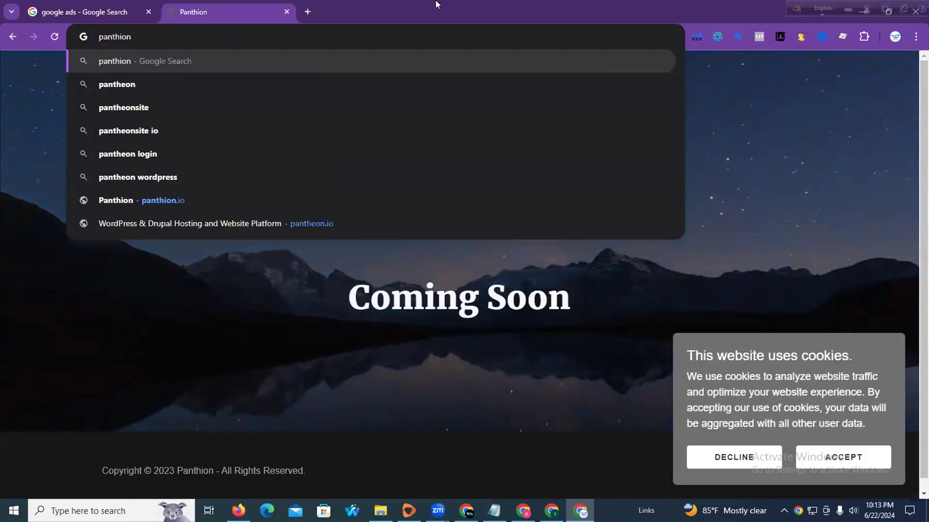
{"action": "key", "text": "Return"}
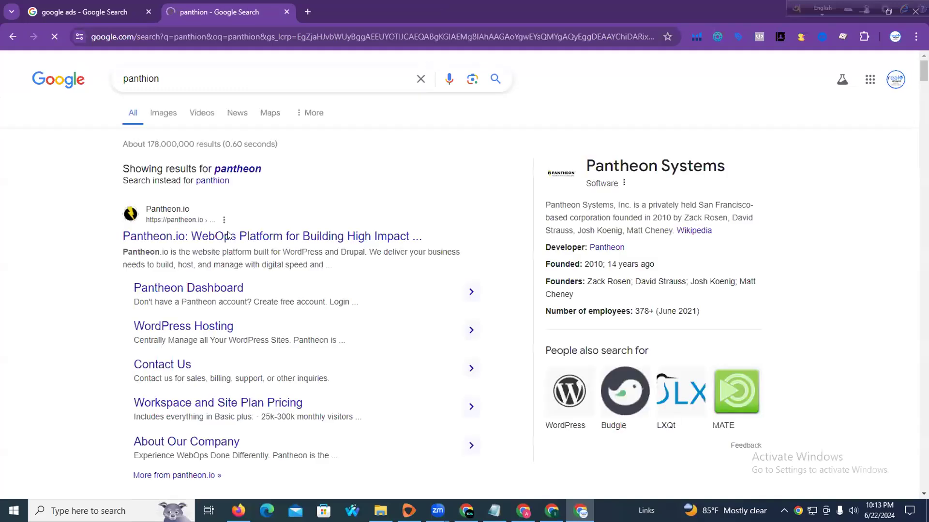
{"action": "left_click", "coordinate": [230, 235]}
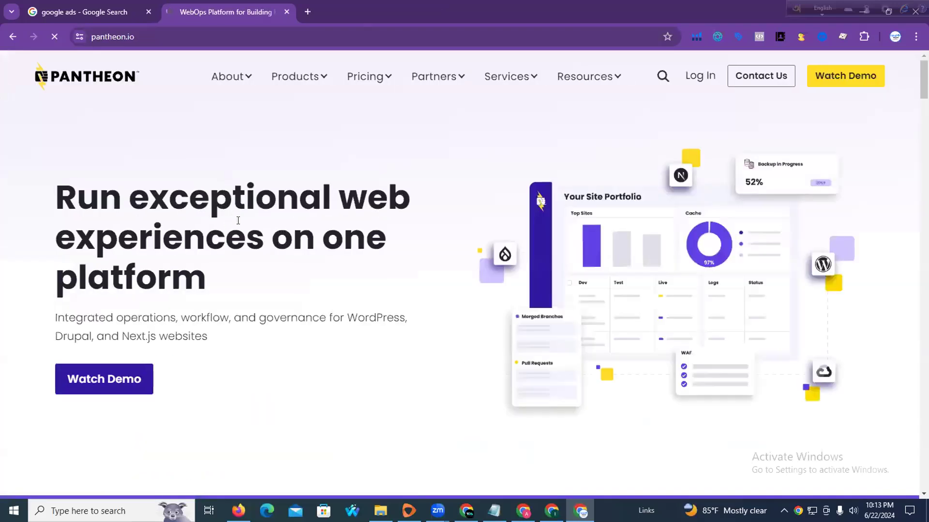
Log in to Pantheon with Google, picking the account and continuing to auth0.com
{"action": "left_click", "coordinate": [694, 84]}
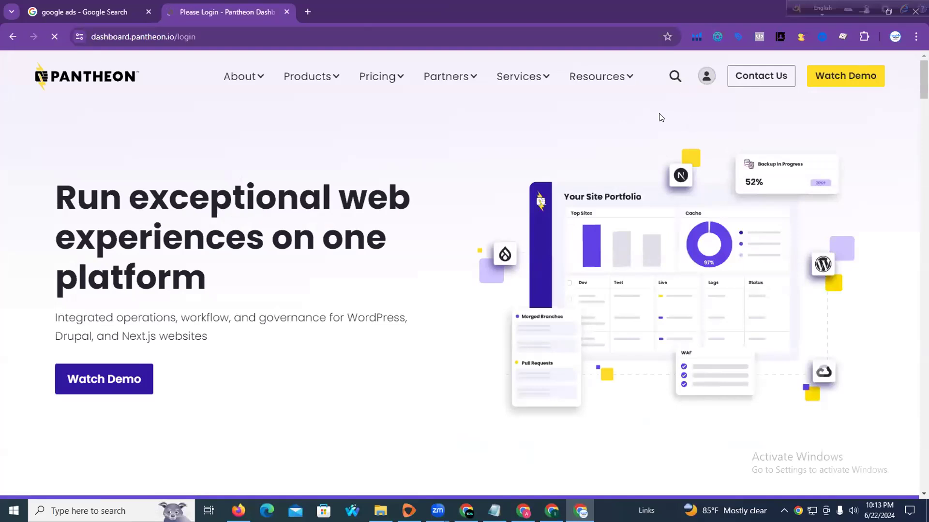
{"action": "left_click", "coordinate": [427, 155]}
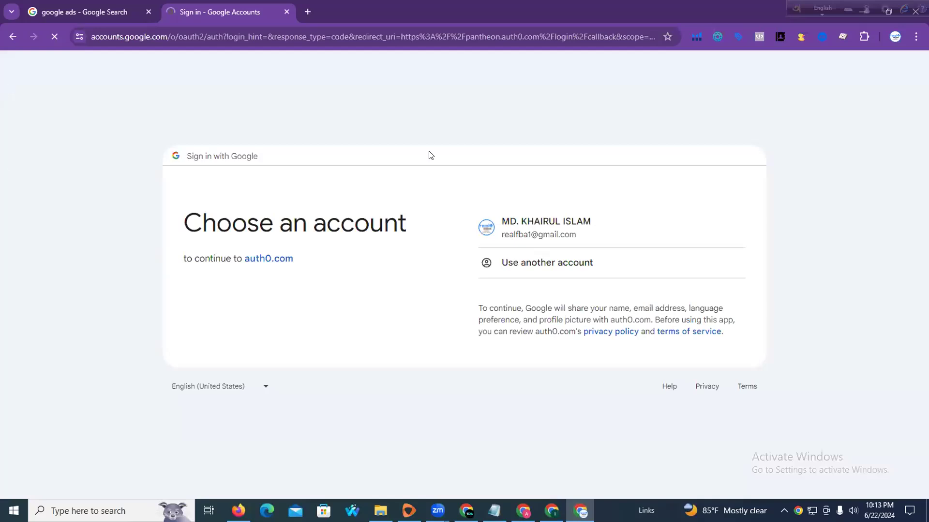
{"action": "left_click", "coordinate": [532, 224]}
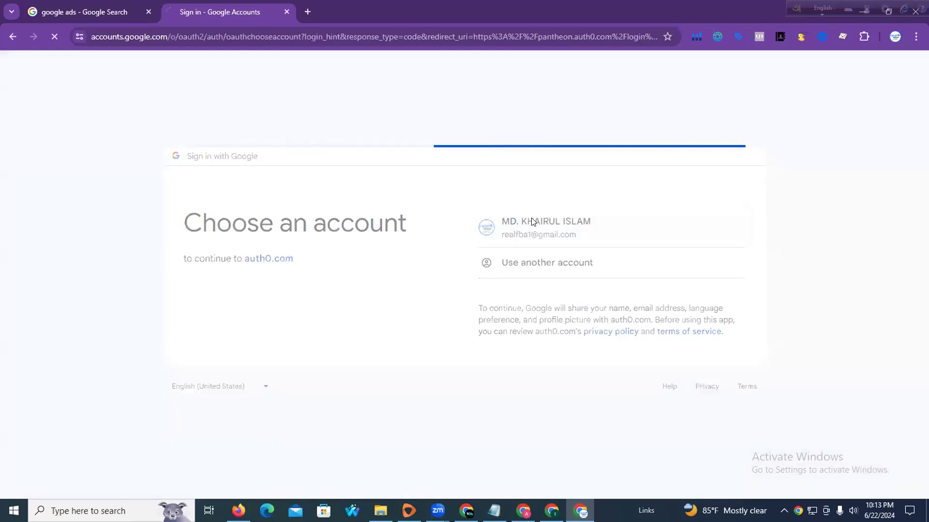
{"action": "left_click", "coordinate": [545, 335]}
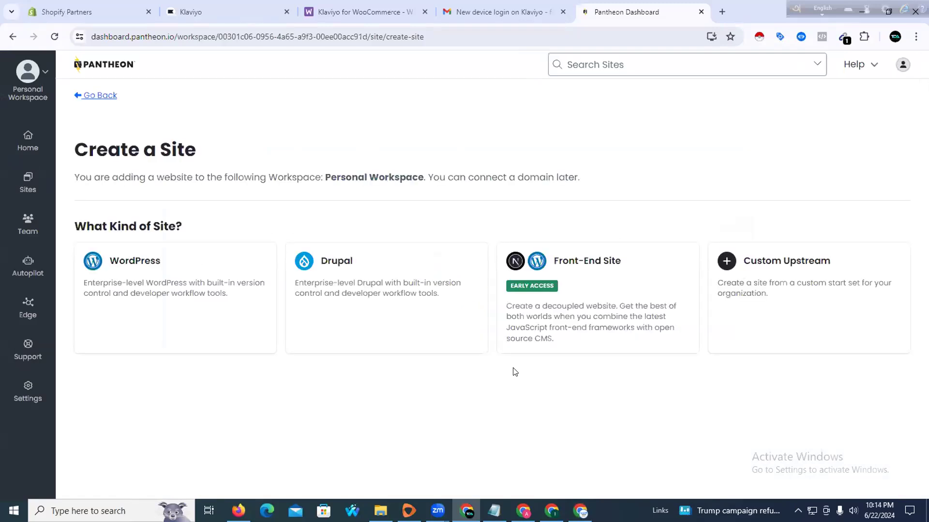
Create a WordPress site named 'Best Bay Ecommerce Bd' in the United States region and submit it
{"action": "left_click", "coordinate": [200, 279]}
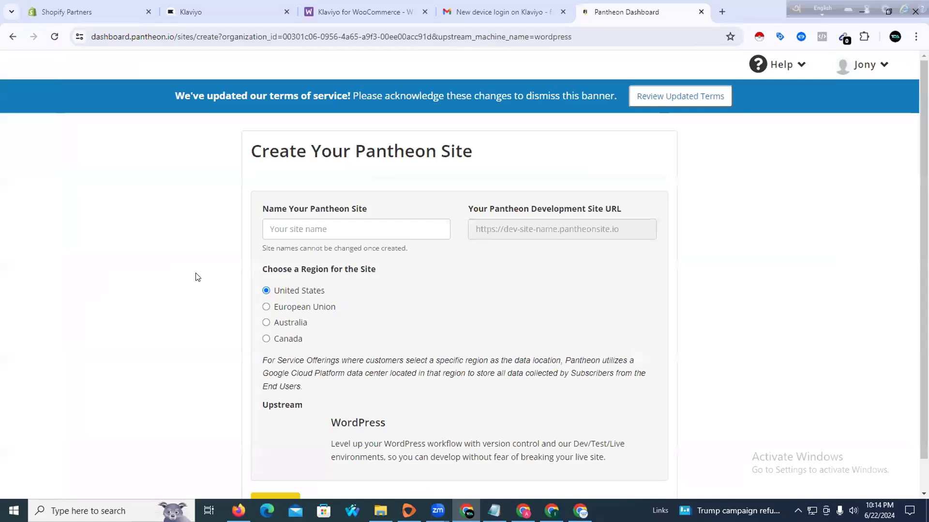
{"action": "left_click", "coordinate": [289, 231]}
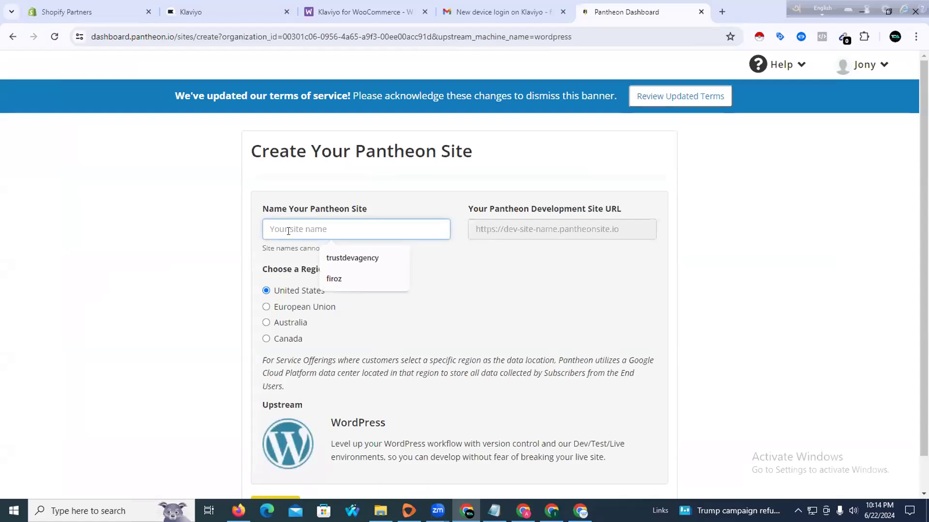
{"action": "type", "text": "Best Bat"}
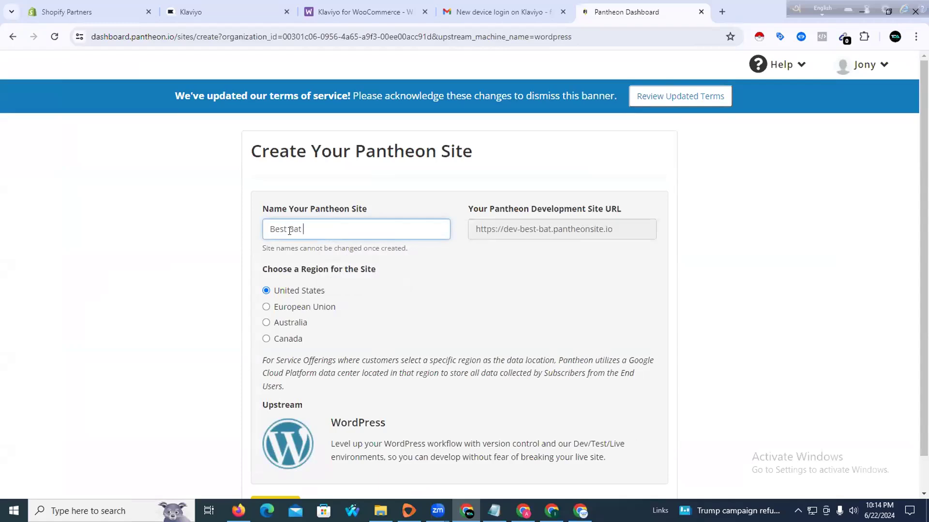
{"action": "key", "text": "BackSpace"}
{"action": "type", "text": "y Ecomm"}
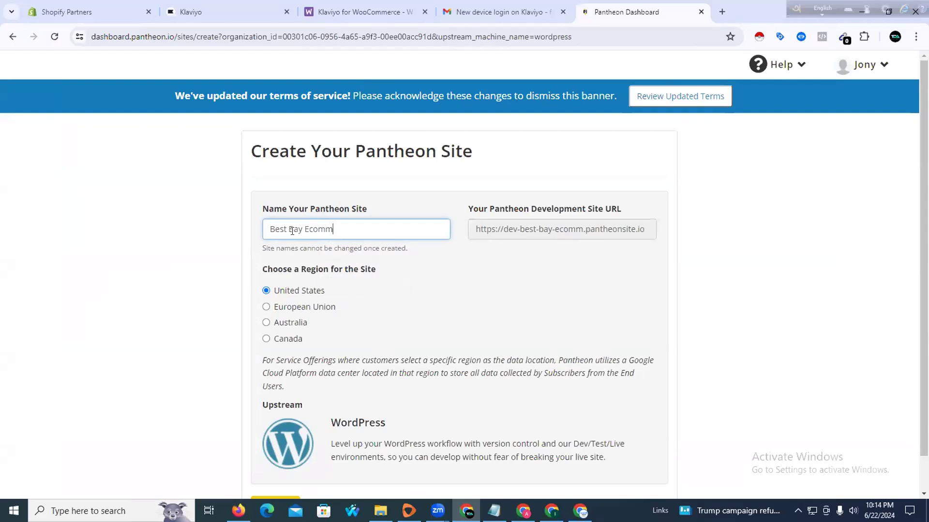
{"action": "type", "text": "erce Bd"}
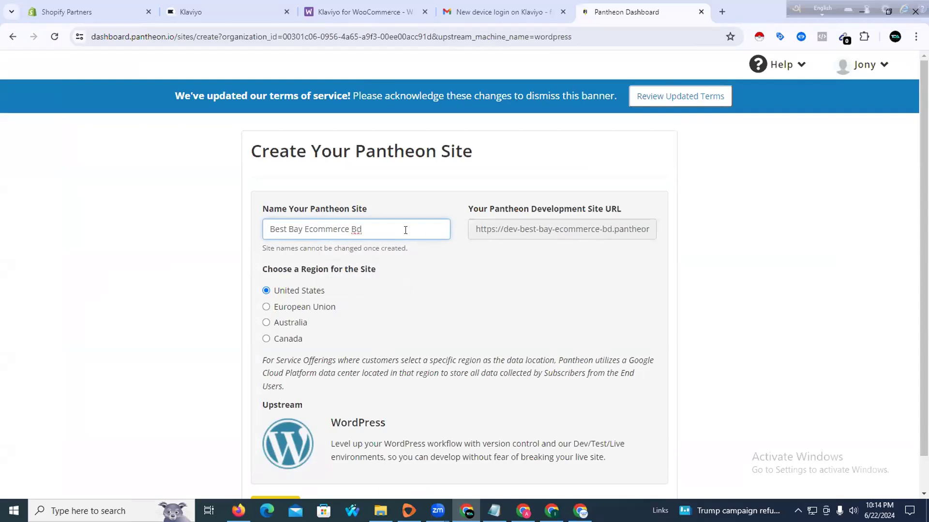
{"action": "scroll", "coordinate": [383, 284], "scroll_direction": "down", "scroll_amount": 1}
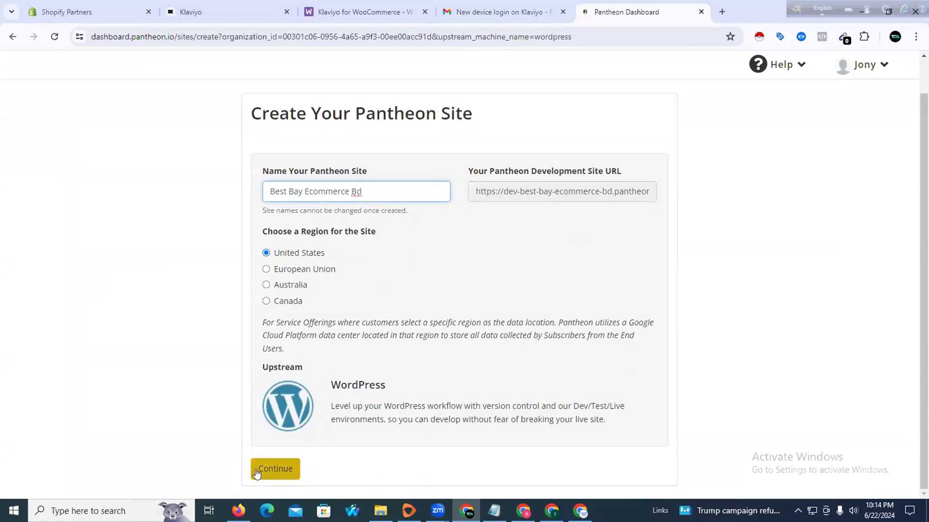
{"action": "left_click", "coordinate": [257, 472]}
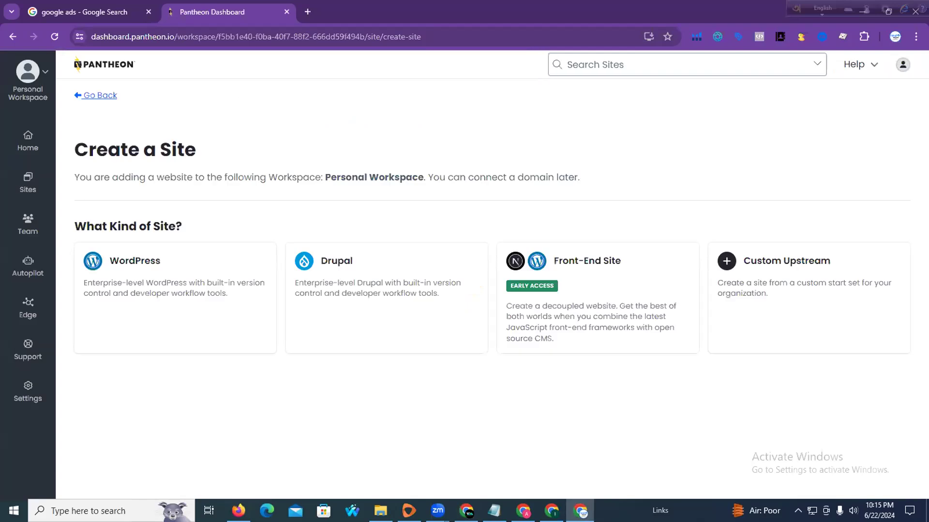
Start a WordPress site, dismiss the cookie notice, rename it 'Best Ecommerce bd', and submit
{"action": "left_click", "coordinate": [187, 276]}
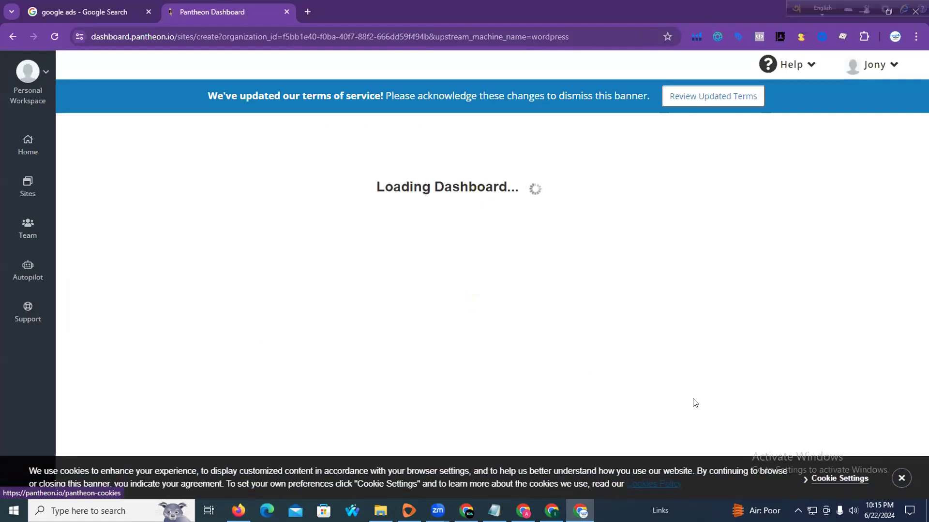
{"action": "left_click", "coordinate": [901, 478]}
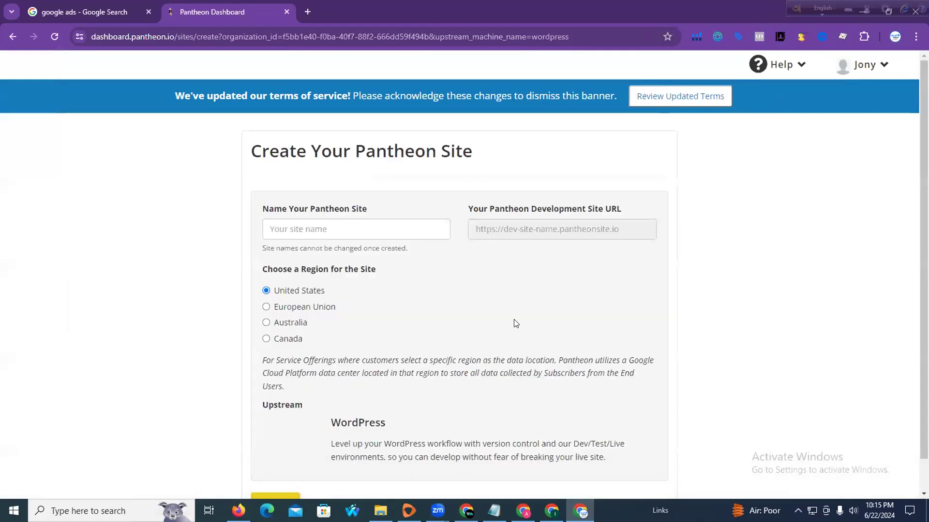
{"action": "left_click", "coordinate": [285, 230]}
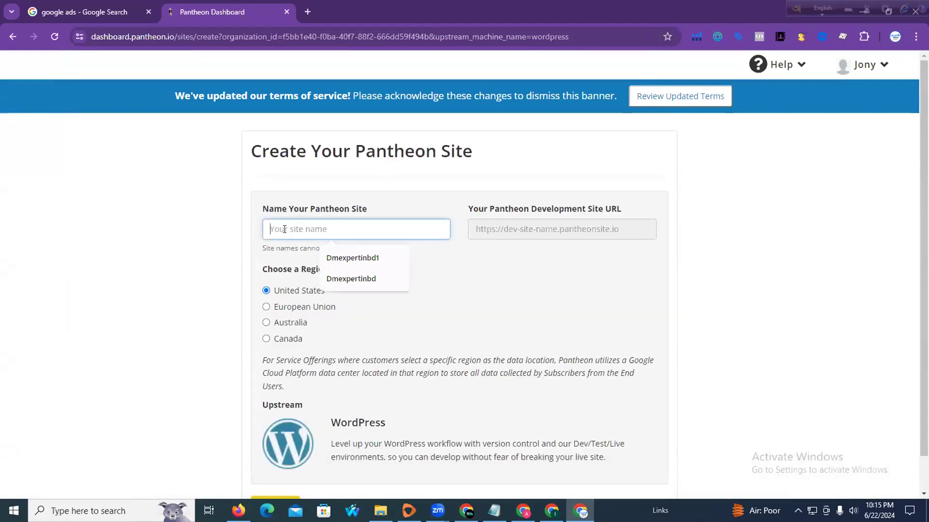
{"action": "left_click", "coordinate": [349, 280]}
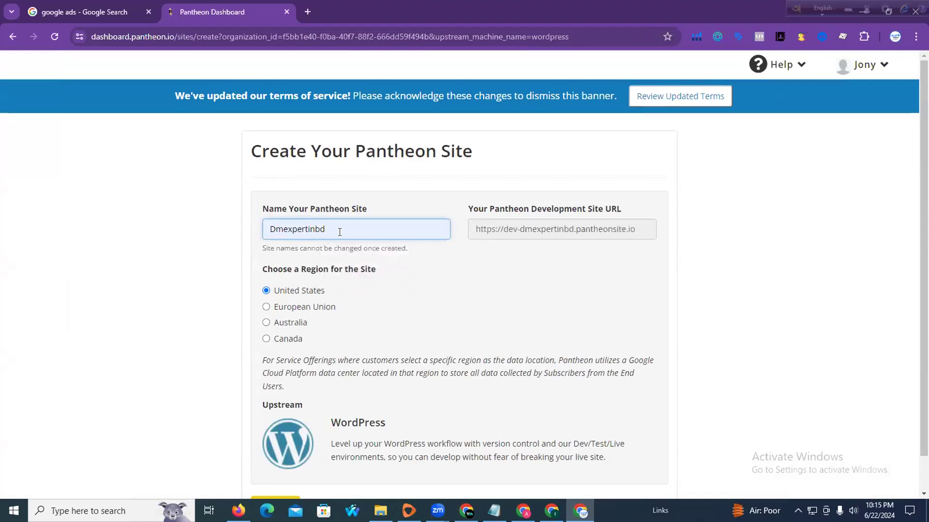
{"action": "double_click", "coordinate": [335, 229]}
{"action": "type", "text": "B"}
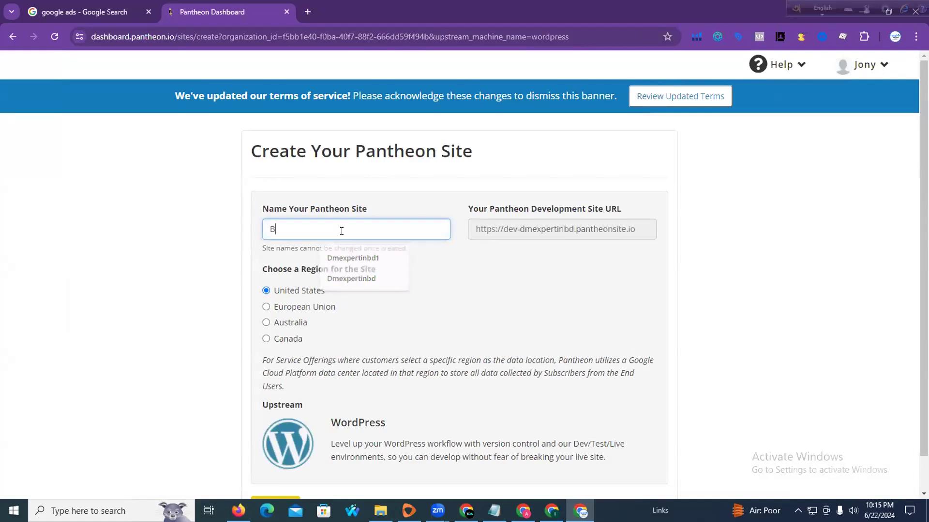
{"action": "type", "text": "est Eco"}
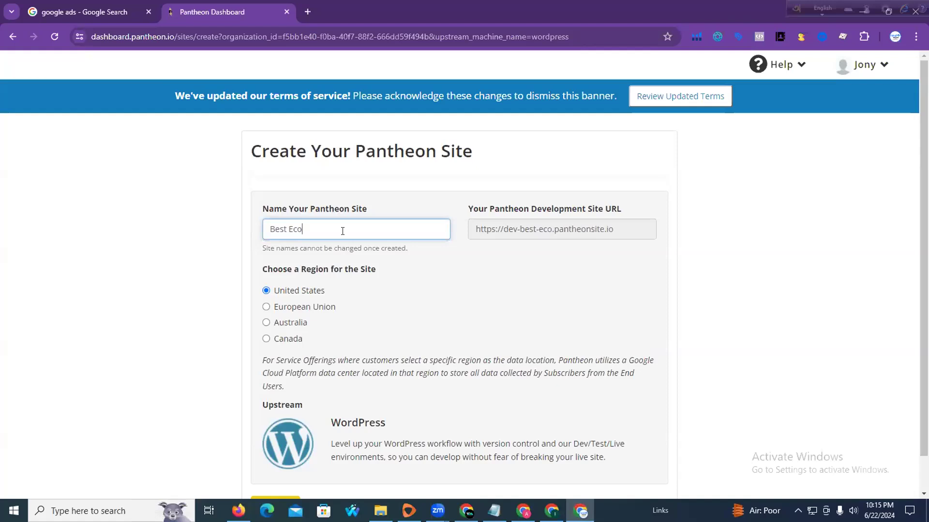
{"action": "type", "text": "m"}
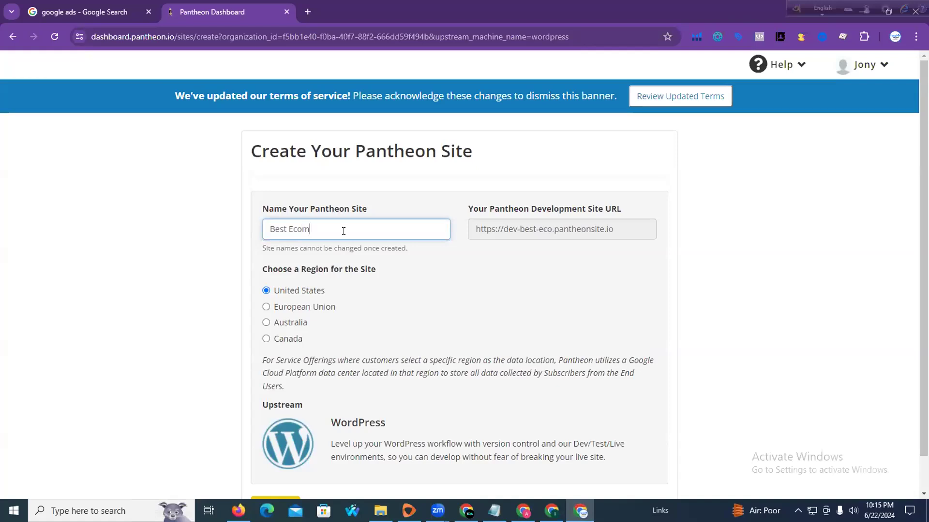
{"action": "type", "text": "merce bd"}
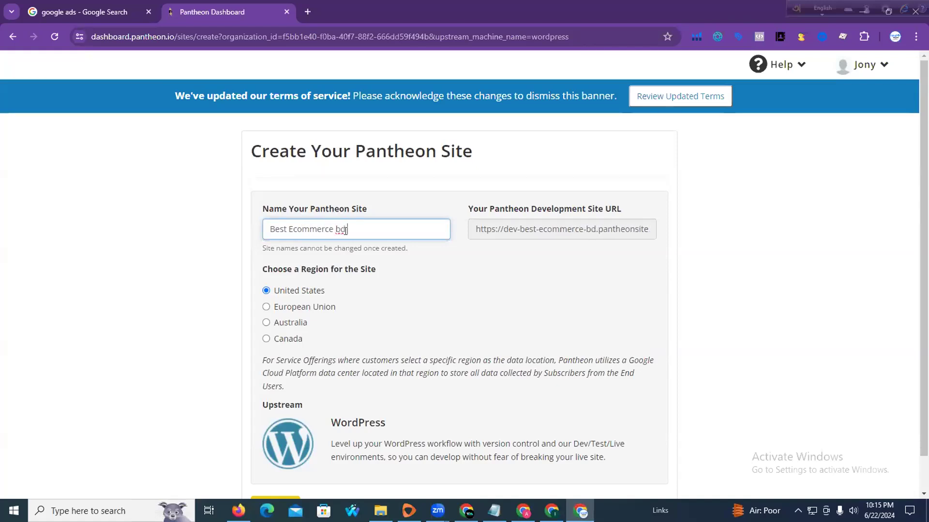
{"action": "scroll", "coordinate": [377, 363], "scroll_direction": "down", "scroll_amount": 1}
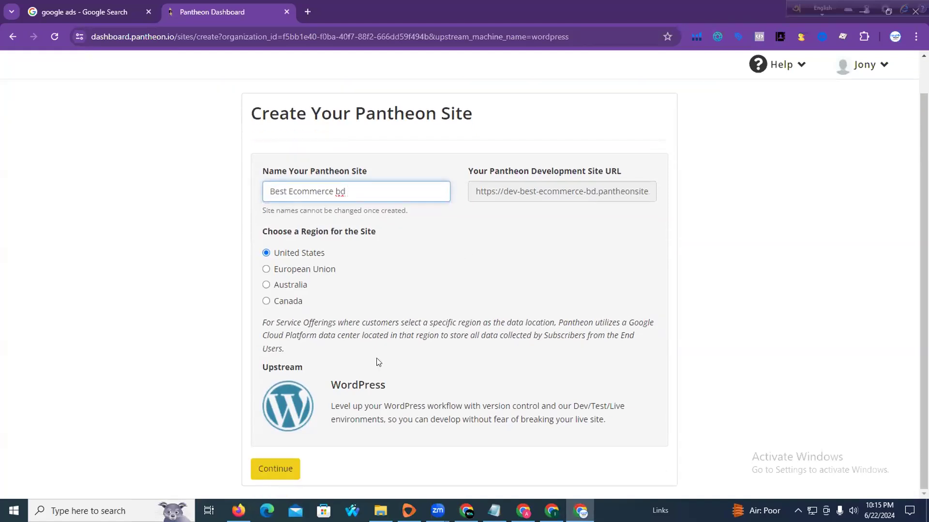
{"action": "left_click", "coordinate": [286, 468]}
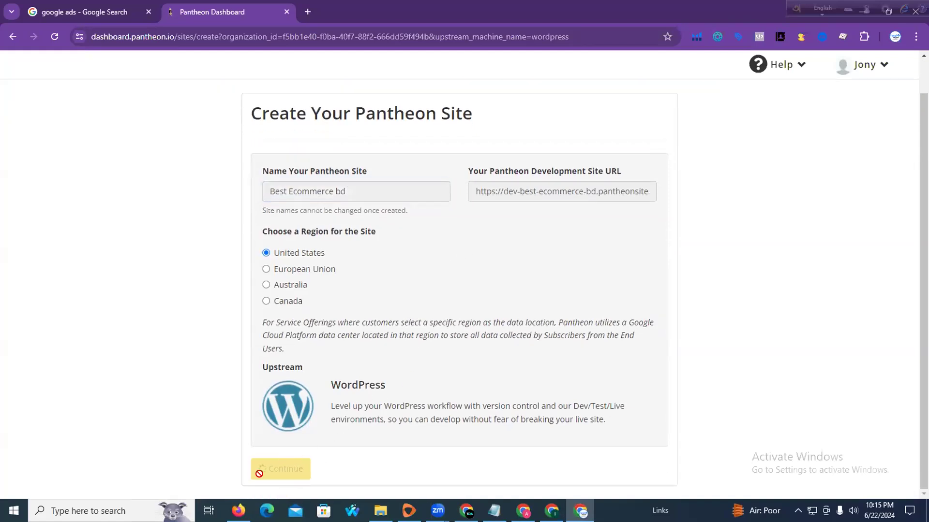
Minimize WhatsApp and bring another Chrome window forward from the taskbar
{"action": "left_click", "coordinate": [239, 511]}
{"action": "left_click", "coordinate": [239, 510]}
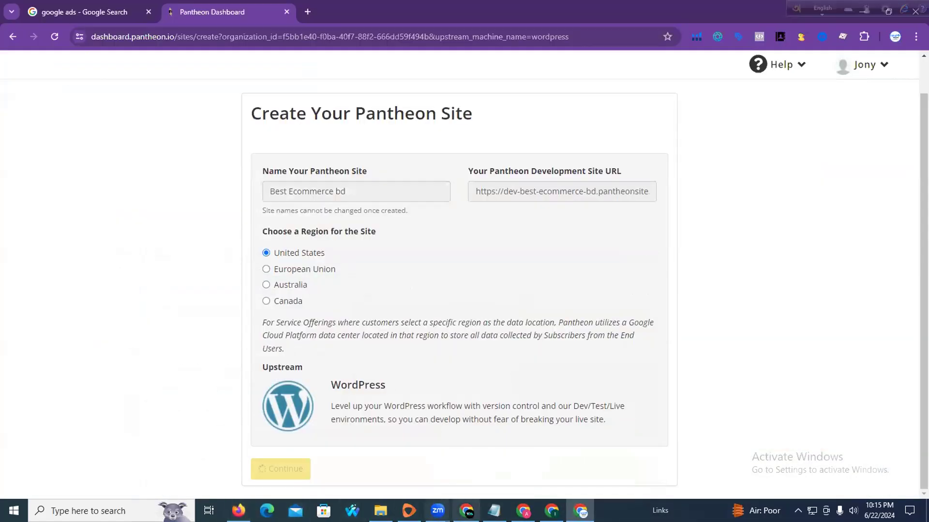
{"action": "left_click", "coordinate": [523, 511]}
{"action": "left_click", "coordinate": [551, 511]}
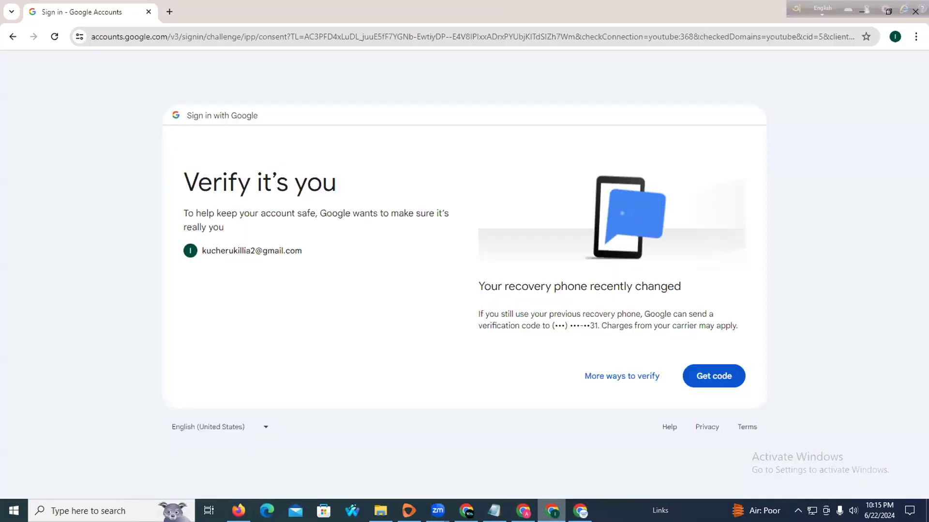
Close the 'Verify it's you' window and the extra New Tab window
{"action": "left_click", "coordinate": [148, 12]}
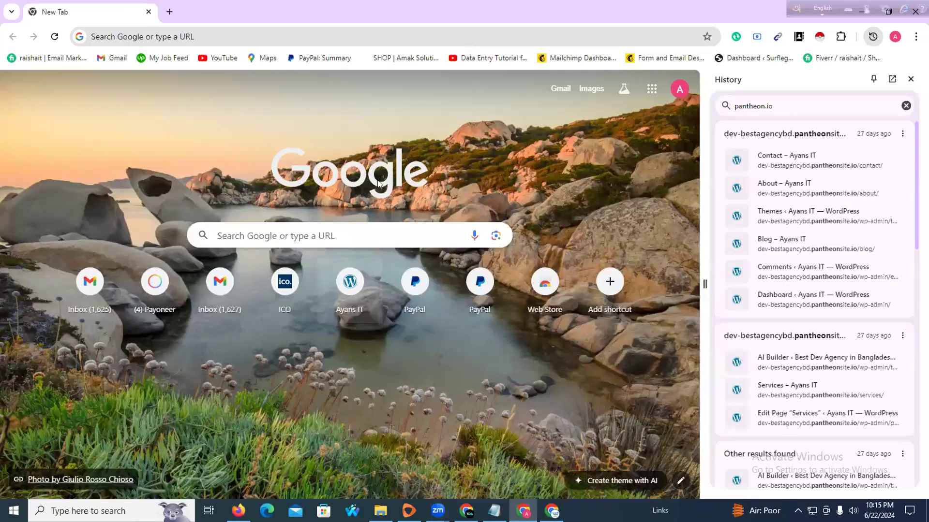
{"action": "left_click", "coordinate": [149, 12]}
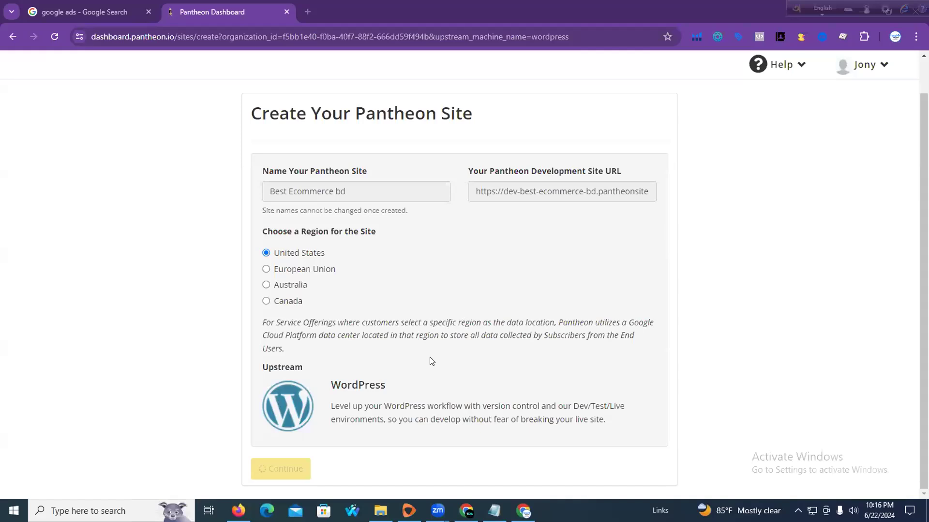
Check the Klaviyo new device login email, return to the Pantheon site form, and launch Fast VPN
{"action": "key", "text": "alt+Tab"}
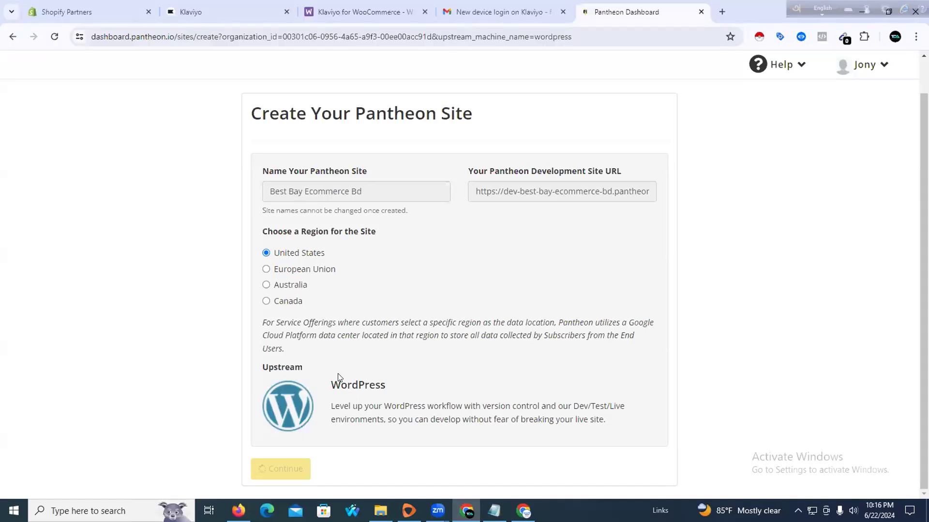
{"action": "left_click", "coordinate": [503, 11]}
{"action": "left_click", "coordinate": [614, 7]}
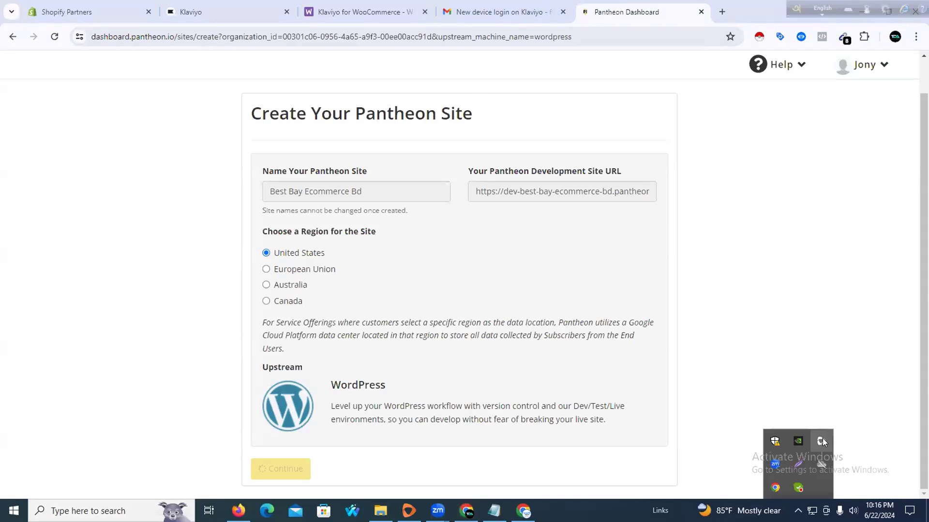
{"action": "left_click", "coordinate": [822, 440]}
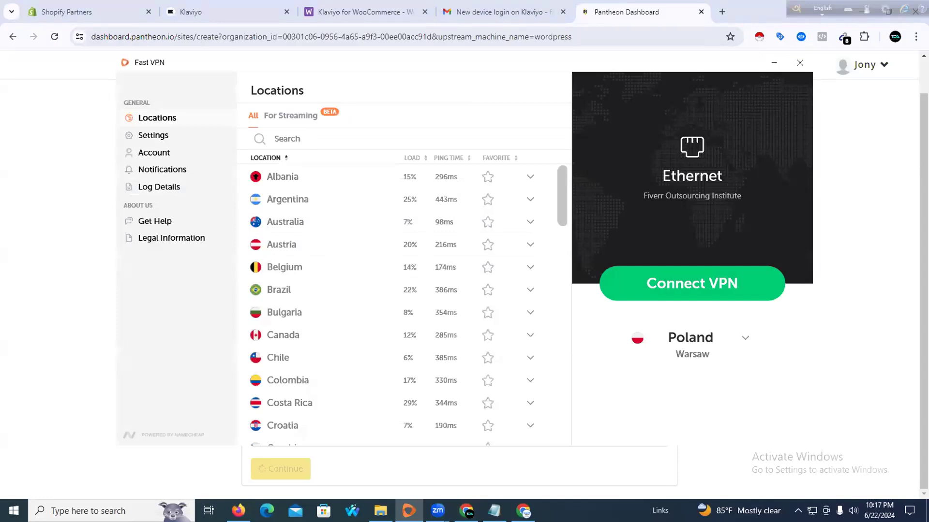
Search Fast VPN's locations, connect through Poland (Warsaw), and close the VPN window
{"action": "type", "text": "Ban"}
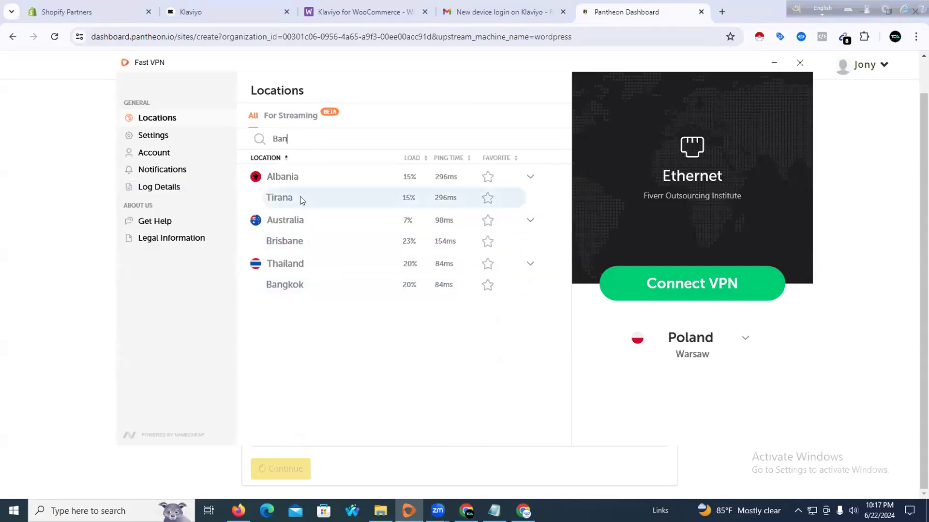
{"action": "left_click", "coordinate": [297, 228]}
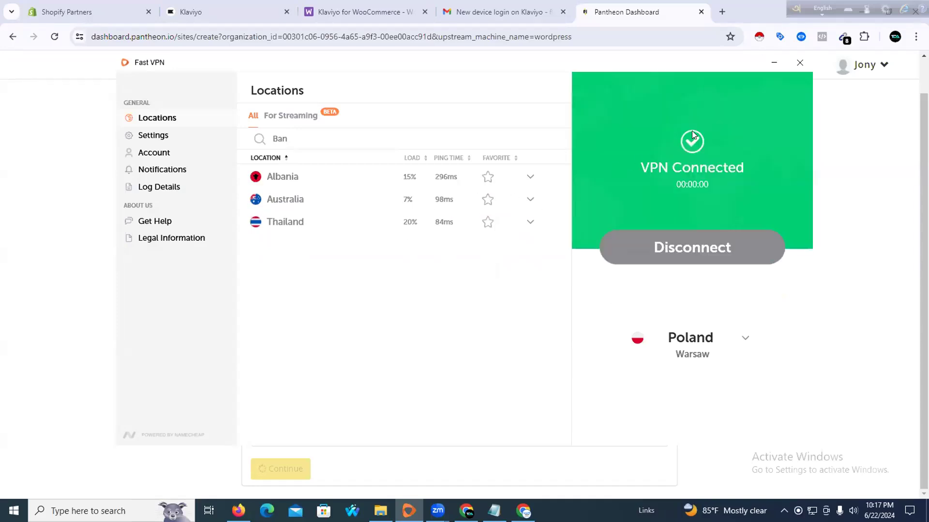
{"action": "left_click", "coordinate": [773, 63]}
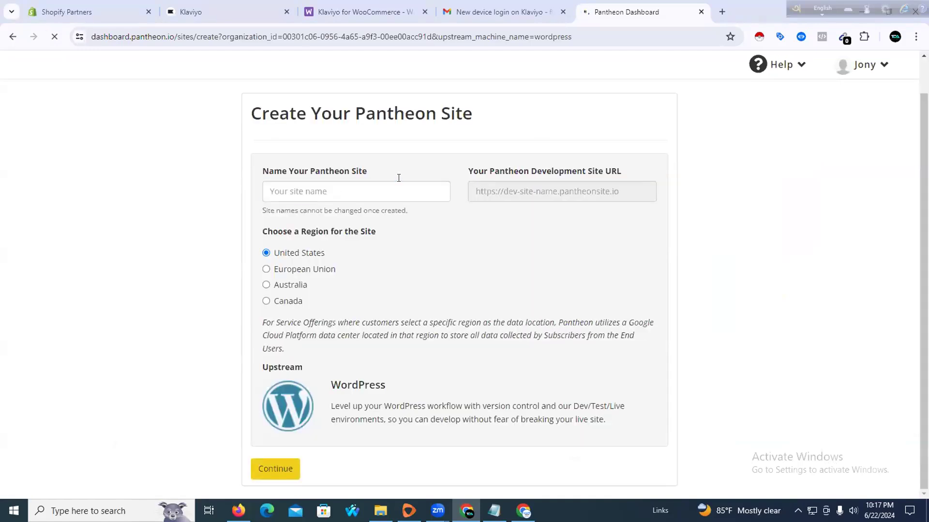
Name the new Pantheon site 'bestbdcommerce', keep the United States region, and submit the form
{"action": "left_click", "coordinate": [401, 184]}
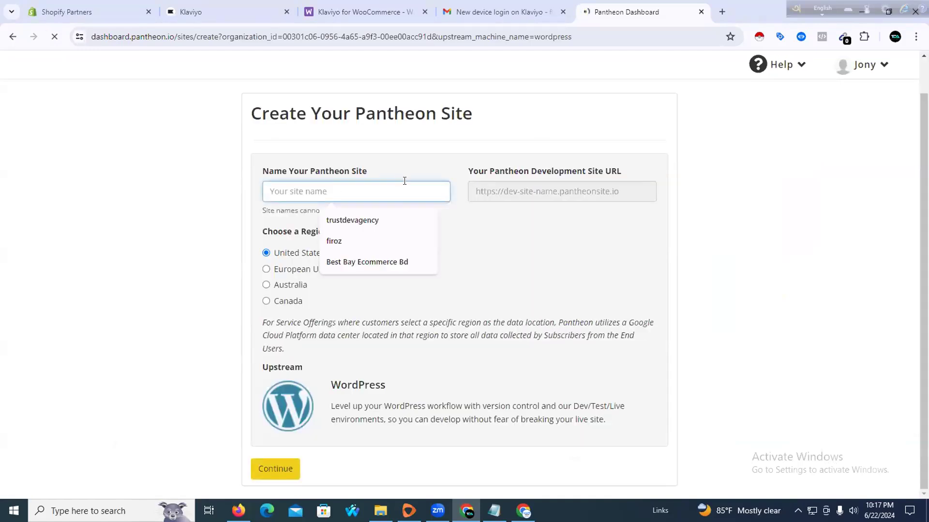
{"action": "type", "text": "bestbdc"}
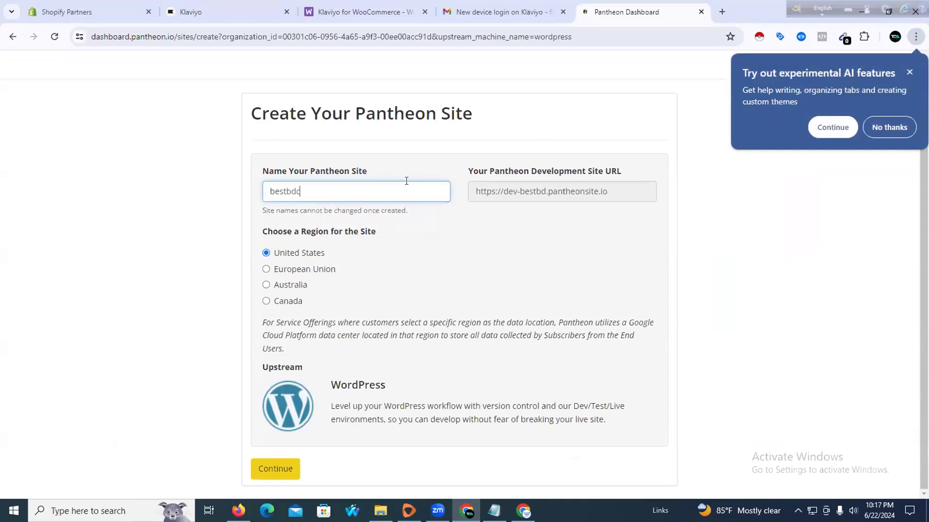
{"action": "type", "text": "ommerce"}
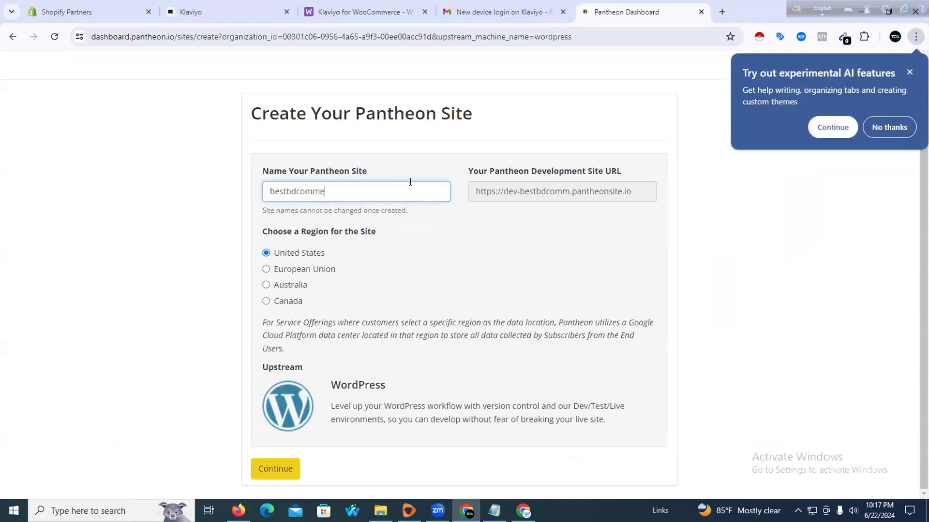
{"action": "left_click", "coordinate": [296, 468]}
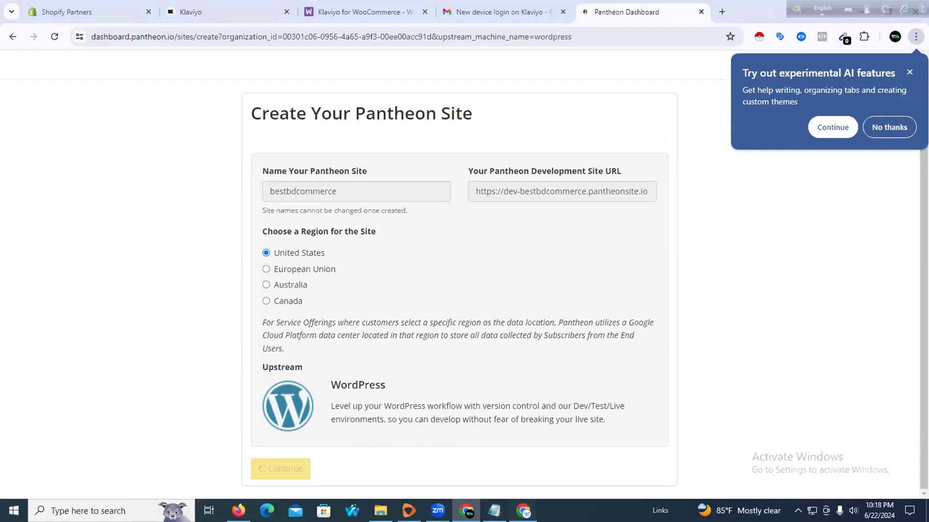
{"action": "left_click", "coordinate": [523, 511]}
Look over the Gmail login email among the open tabs, then close the Gmail tab
{"action": "left_click", "coordinate": [466, 511]}
{"action": "left_click", "coordinate": [506, 3]}
{"action": "left_click", "coordinate": [611, 4]}
{"action": "left_click", "coordinate": [515, 4]}
{"action": "left_click", "coordinate": [375, 7]}
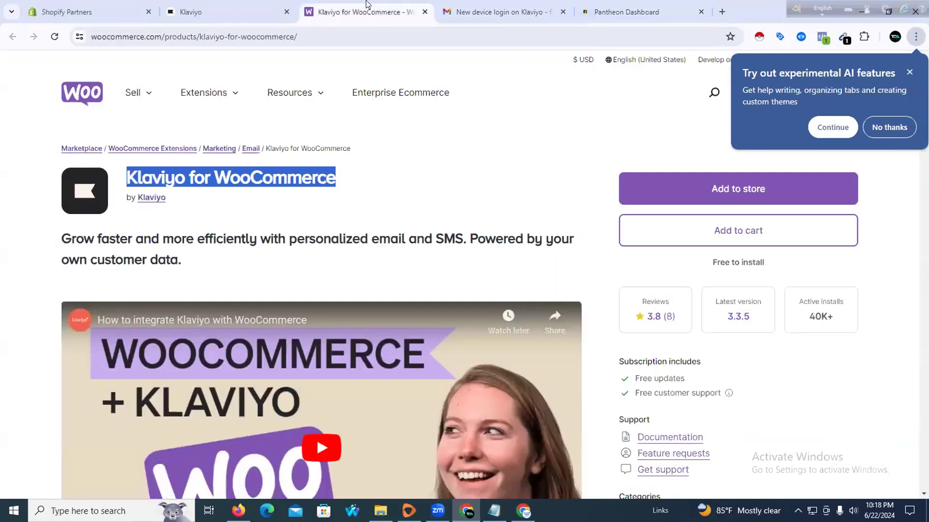
{"action": "left_click", "coordinate": [486, 6]}
{"action": "left_click", "coordinate": [619, 5]}
{"action": "left_click", "coordinate": [537, 6]}
{"action": "left_click", "coordinate": [629, 6]}
{"action": "left_click", "coordinate": [570, 10]}
{"action": "left_click", "coordinate": [563, 12]}
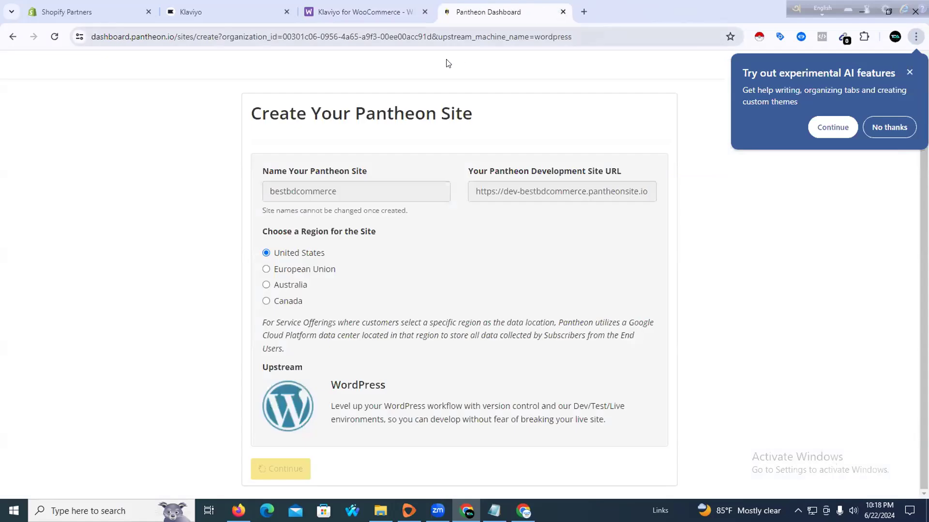
Dismiss Chrome's AI features promo and bring forward the second window's Pantheon site form
{"action": "left_click", "coordinate": [336, 10]}
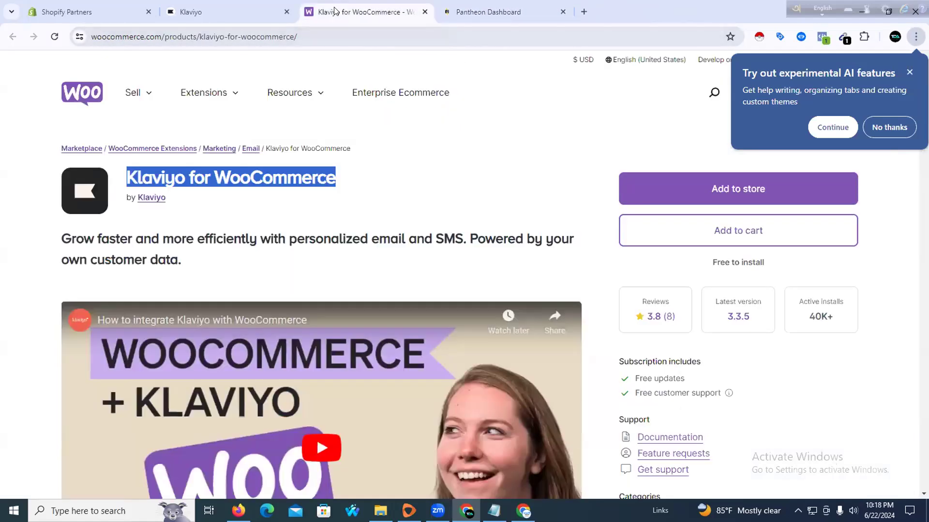
{"action": "left_click", "coordinate": [249, 6]}
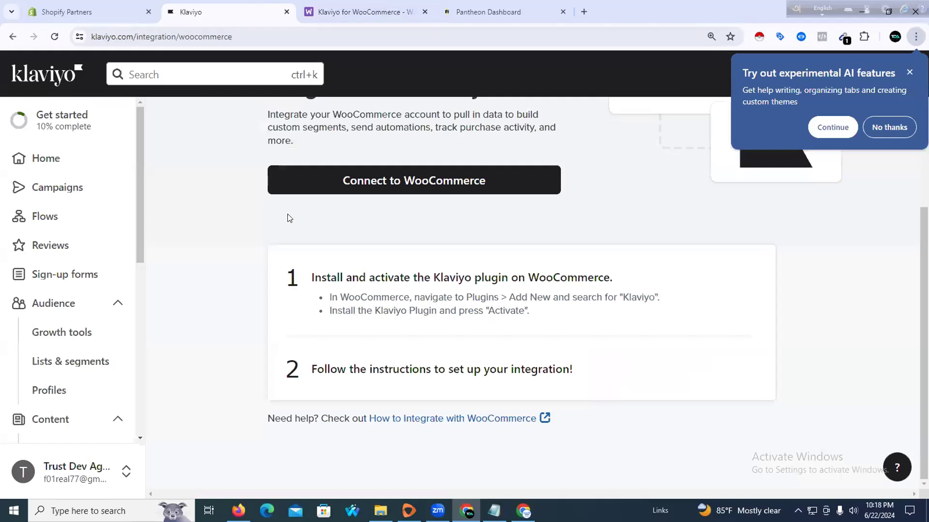
{"action": "scroll", "coordinate": [324, 209], "scroll_direction": "up", "scroll_amount": 3}
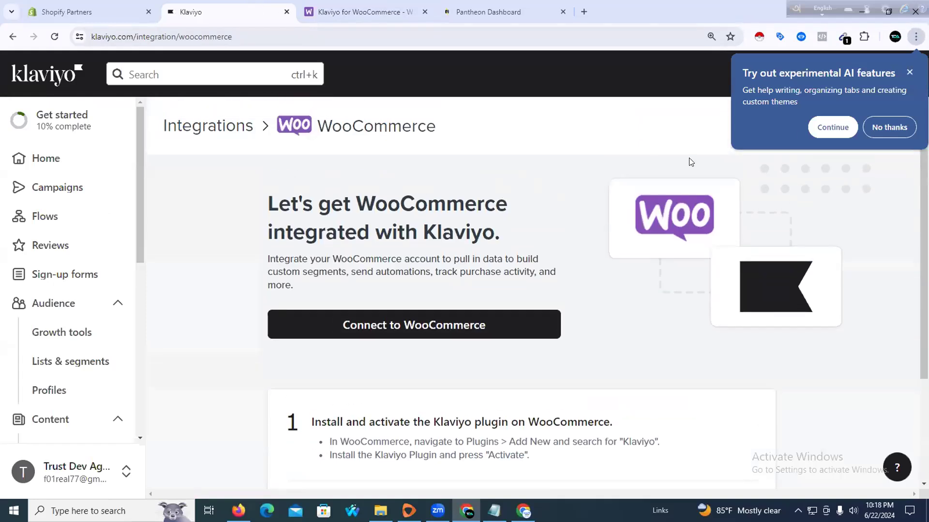
{"action": "left_click", "coordinate": [908, 71]}
{"action": "left_click", "coordinate": [358, 12]}
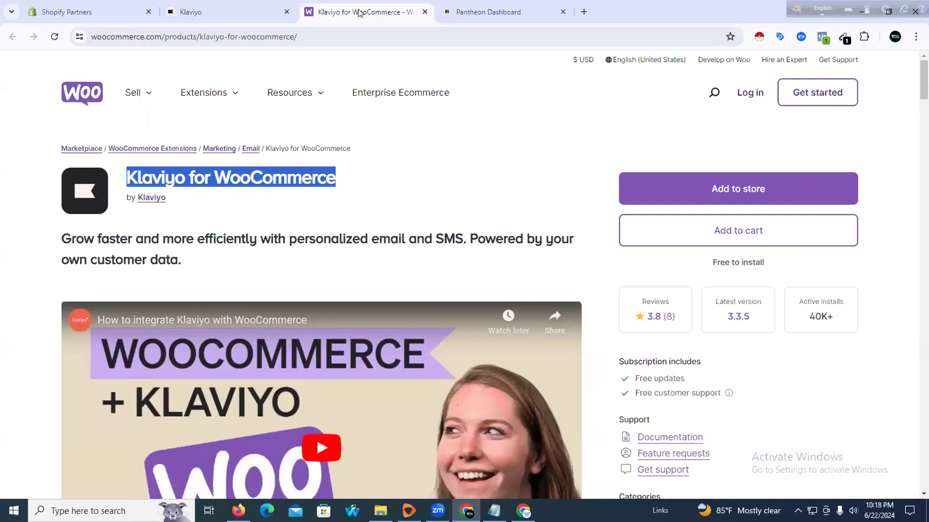
{"action": "left_click", "coordinate": [471, 137]}
{"action": "scroll", "coordinate": [493, 259], "scroll_direction": "down", "scroll_amount": 8}
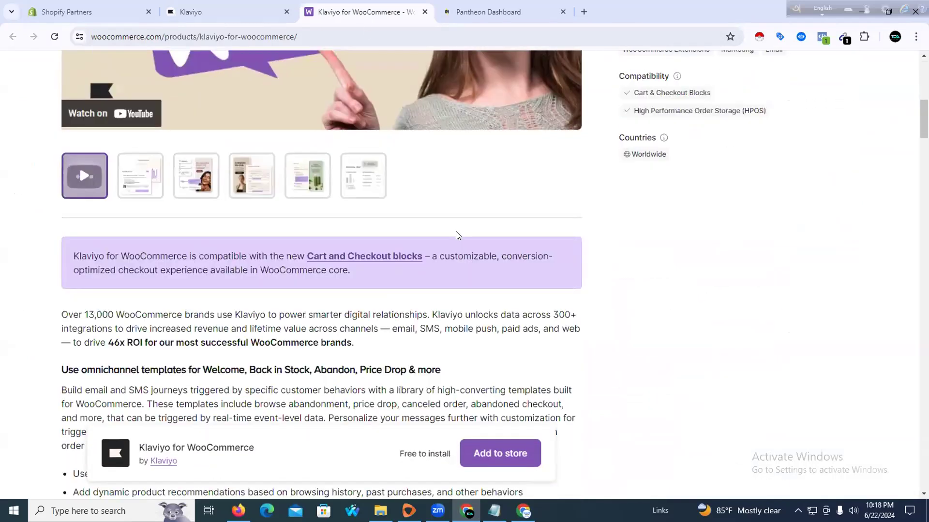
{"action": "scroll", "coordinate": [455, 236], "scroll_direction": "down", "scroll_amount": 3}
{"action": "left_click", "coordinate": [488, 14]}
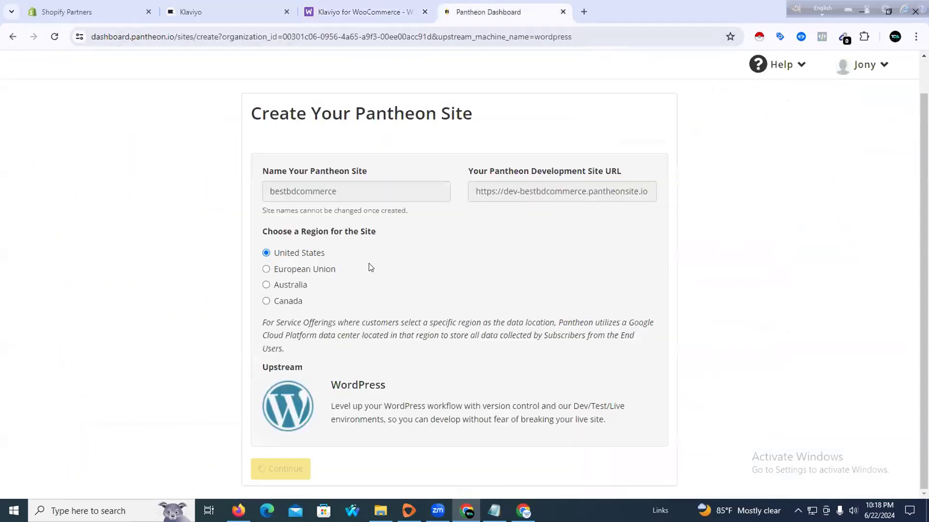
{"action": "scroll", "coordinate": [371, 268], "scroll_direction": "up", "scroll_amount": 2}
{"action": "left_click", "coordinate": [523, 511]}
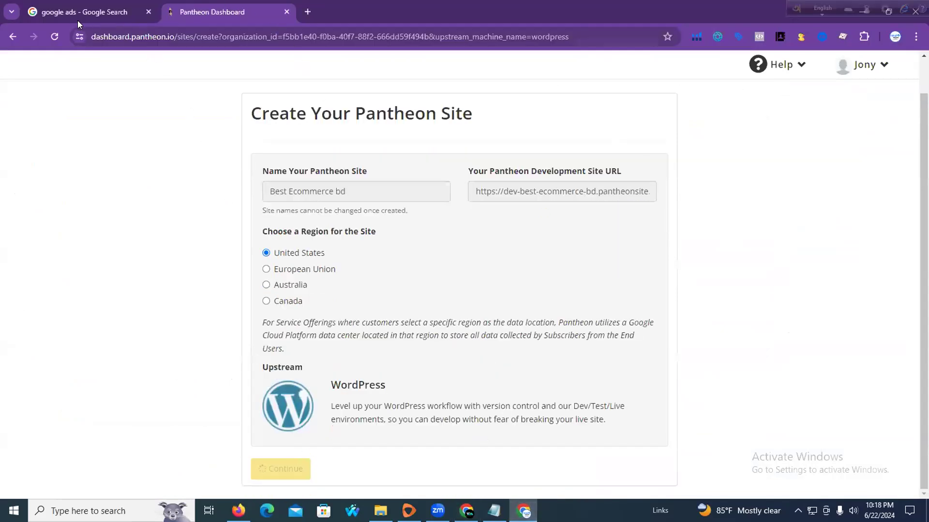
Reload the site creation page and submit a test site named 'gfrgfgfdgg'
{"action": "left_click", "coordinate": [54, 35]}
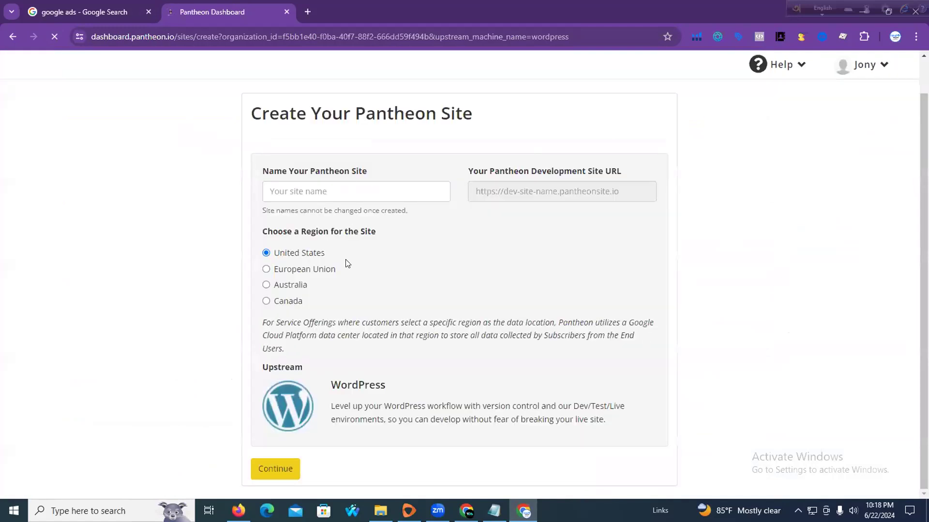
{"action": "left_click", "coordinate": [325, 196]}
{"action": "type", "text": "gfrg"}
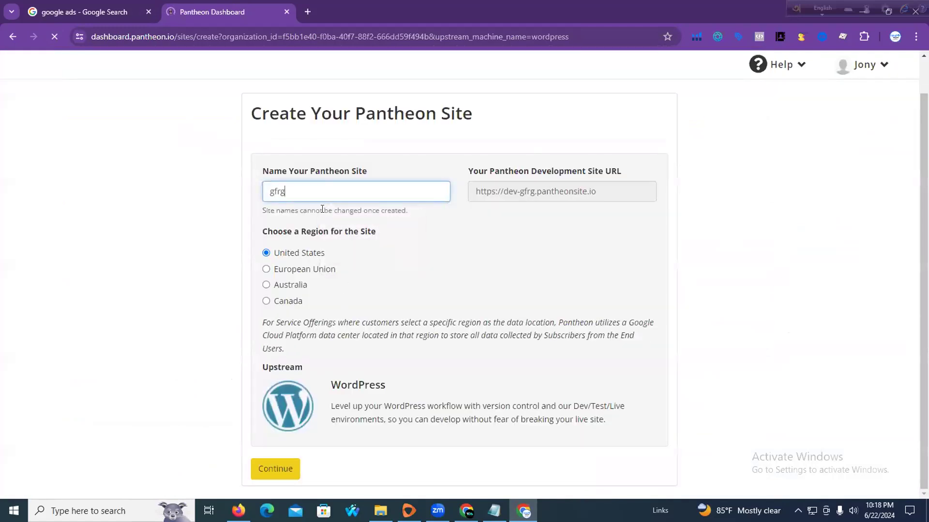
{"action": "type", "text": "fgfdgg"}
{"action": "left_click", "coordinate": [273, 467]}
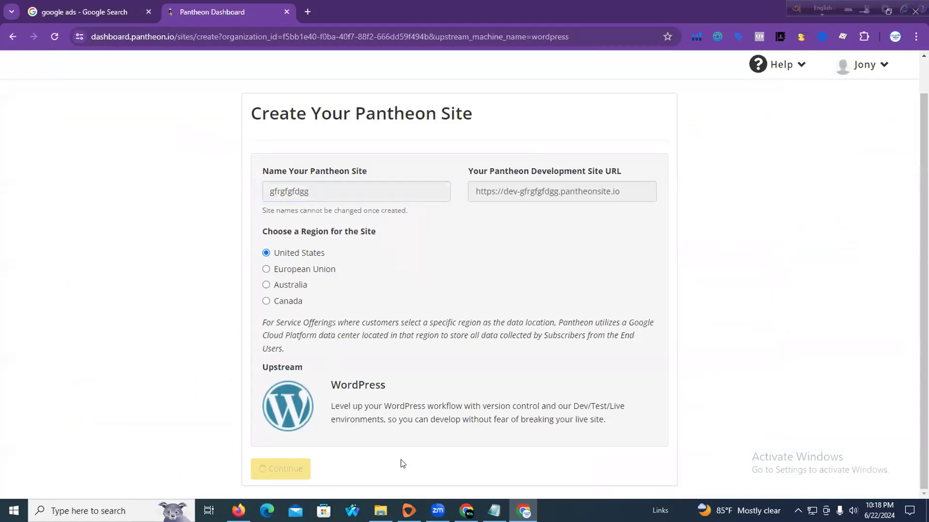
Close the Pantheon Dashboard tab and the second browser window
{"action": "left_click", "coordinate": [438, 511]}
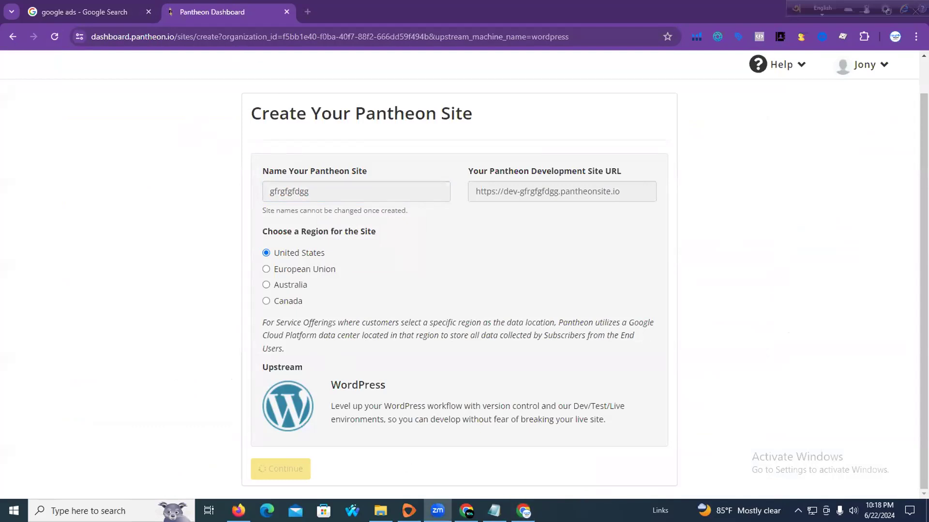
{"action": "left_click", "coordinate": [286, 14]}
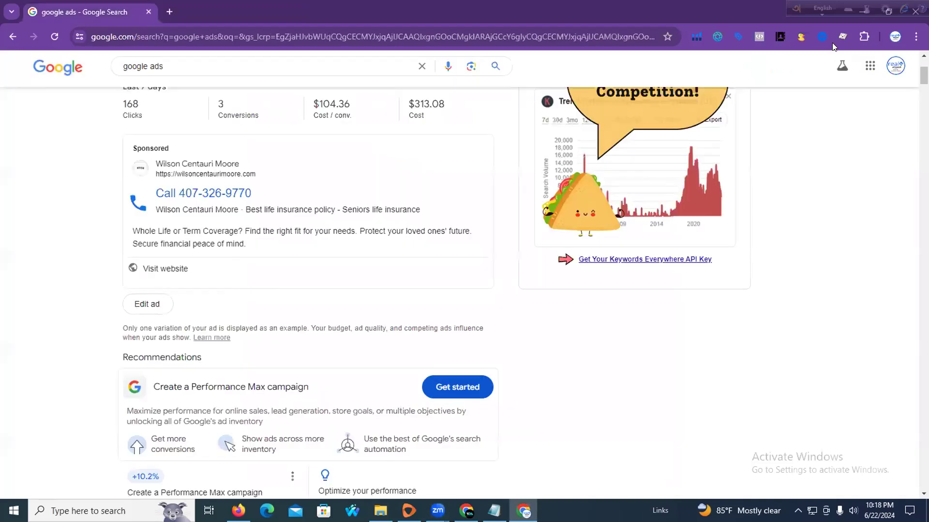
{"action": "left_click", "coordinate": [857, 6]}
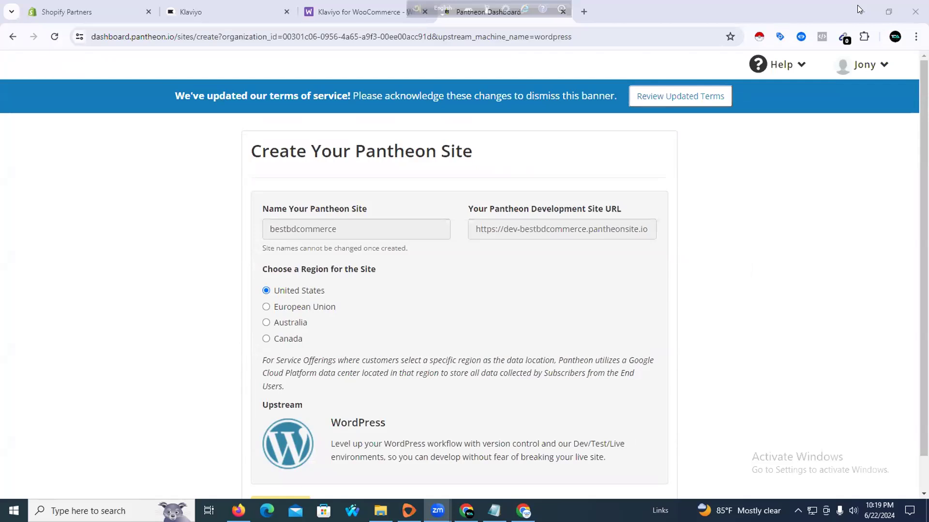
Close the Pantheon Dashboard tab in the main browser window
{"action": "left_click", "coordinate": [516, 136]}
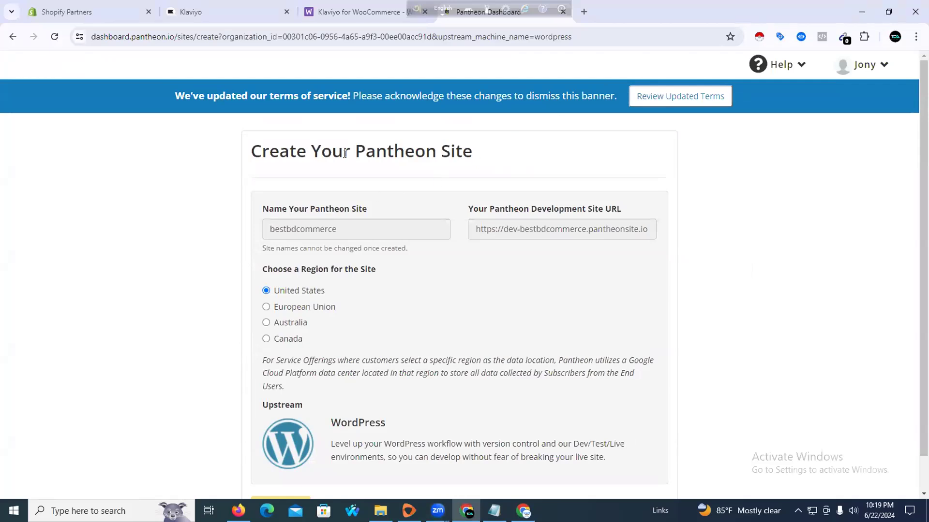
{"action": "left_click", "coordinate": [367, 12]}
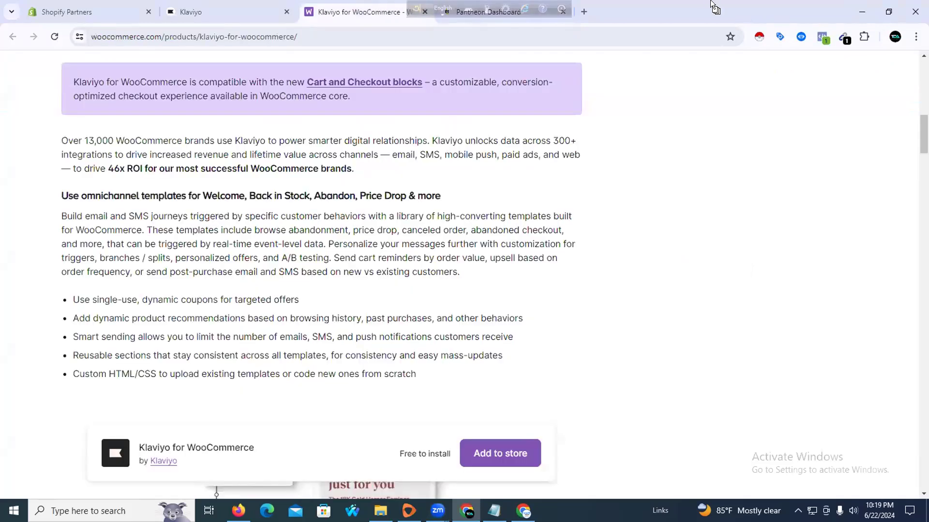
{"action": "left_click", "coordinate": [551, 15]}
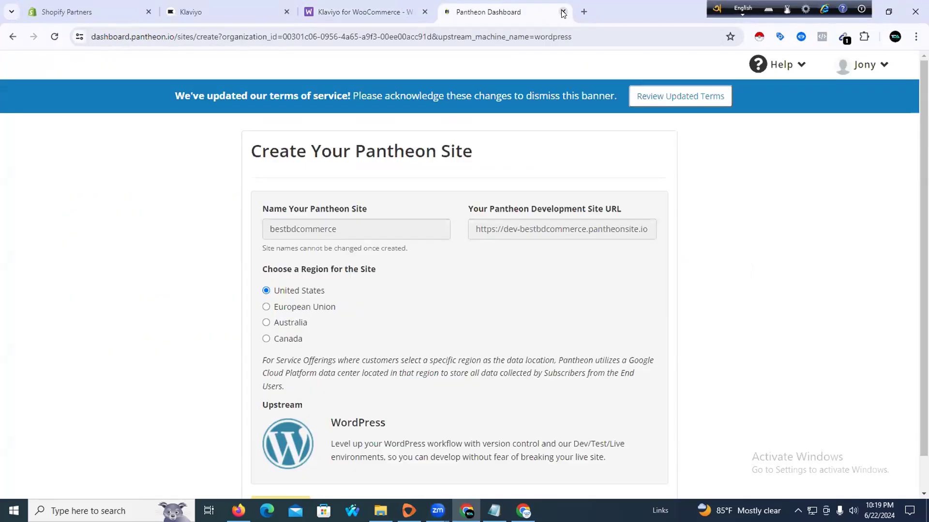
{"action": "left_click", "coordinate": [563, 13]}
Start Connect to WooCommerce on Klaviyo's integration page, then close the duplicate product tab
{"action": "left_click", "coordinate": [208, 13]}
{"action": "left_click", "coordinate": [373, 6]}
{"action": "left_click", "coordinate": [227, 7]}
{"action": "scroll", "coordinate": [384, 249], "scroll_direction": "down", "scroll_amount": 1}
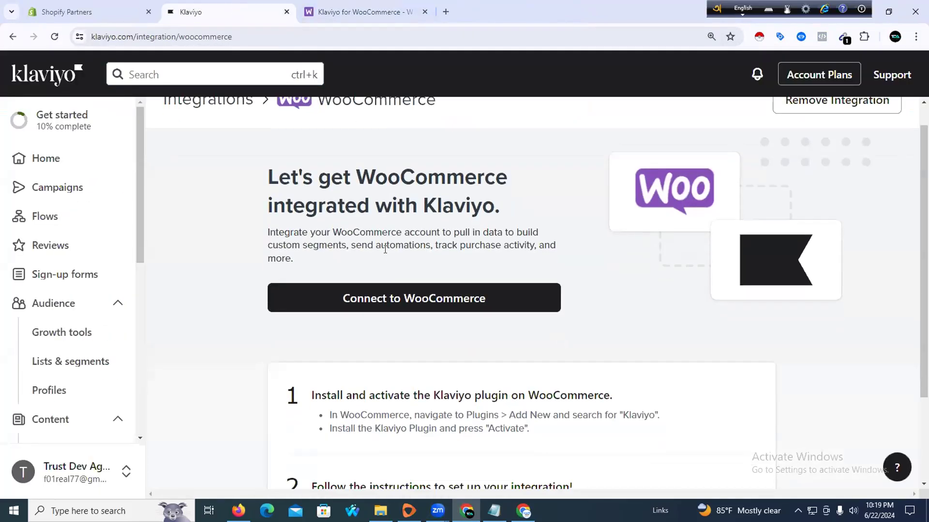
{"action": "scroll", "coordinate": [385, 249], "scroll_direction": "down", "scroll_amount": 2}
{"action": "scroll", "coordinate": [377, 262], "scroll_direction": "up", "scroll_amount": 3}
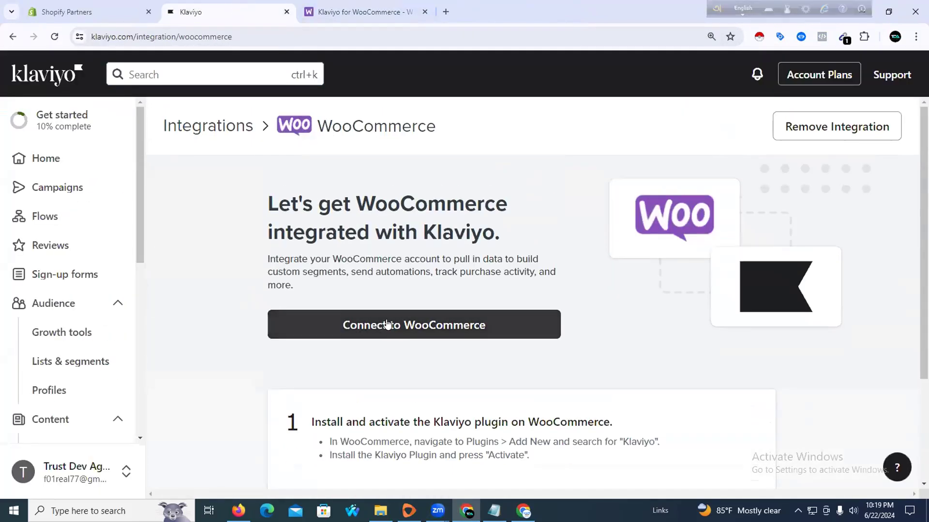
{"action": "left_click", "coordinate": [398, 322]}
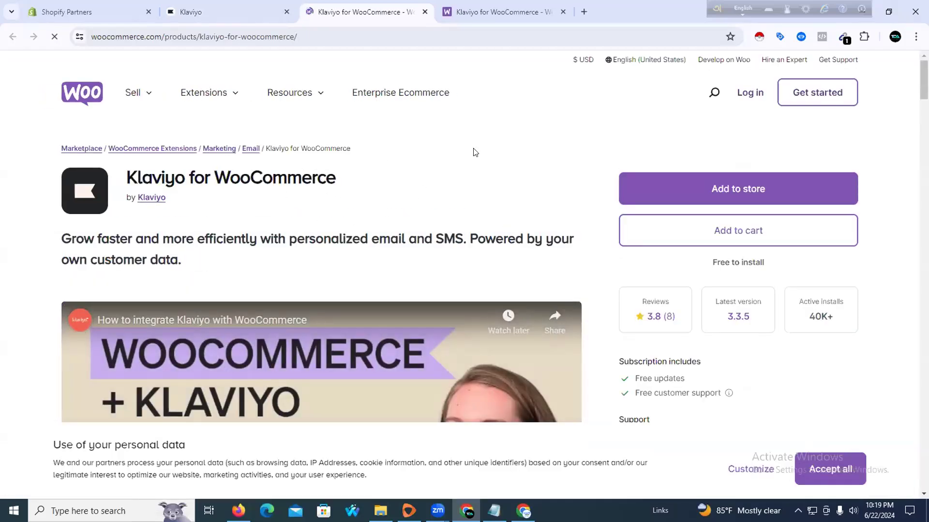
{"action": "left_click", "coordinate": [563, 11]}
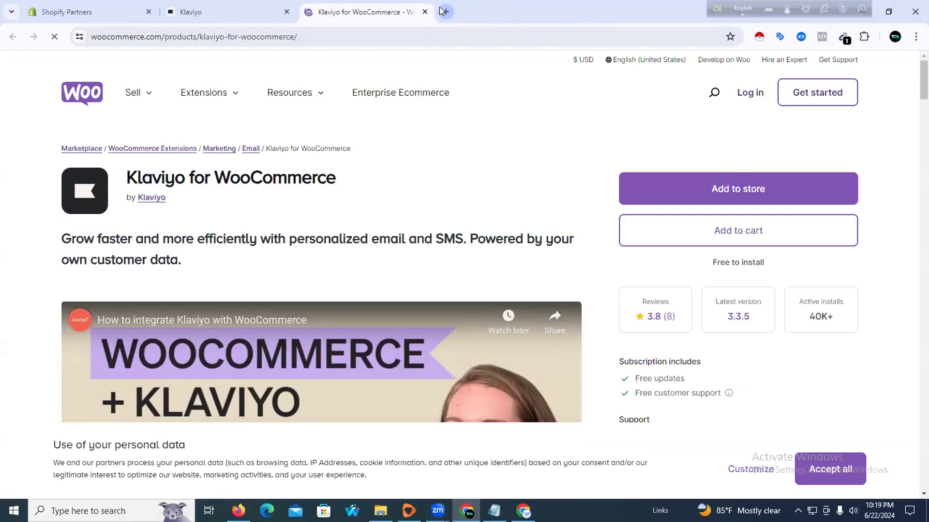
{"action": "left_click", "coordinate": [445, 11]}
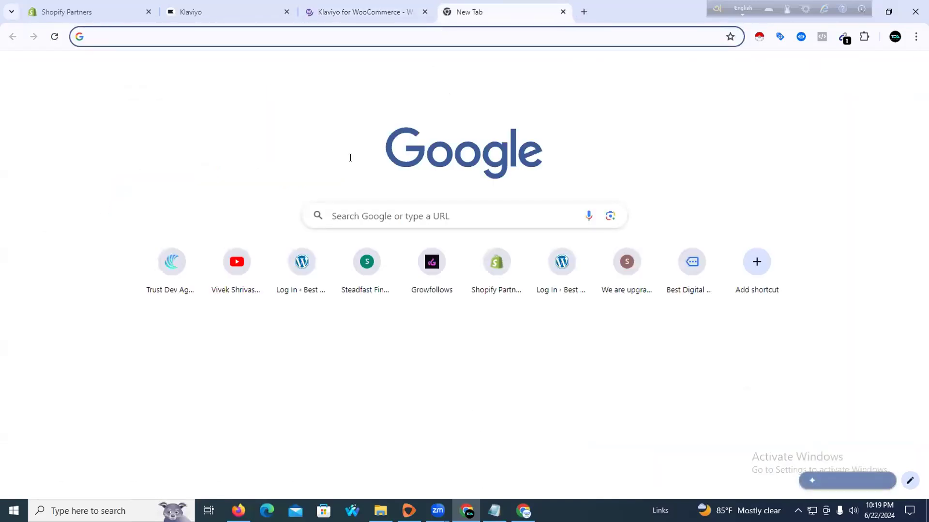
Load the site's wp-admin address and log in with the saved credentials
{"action": "key", "text": "alt+Tab"}
{"action": "left_click", "coordinate": [547, 106]}
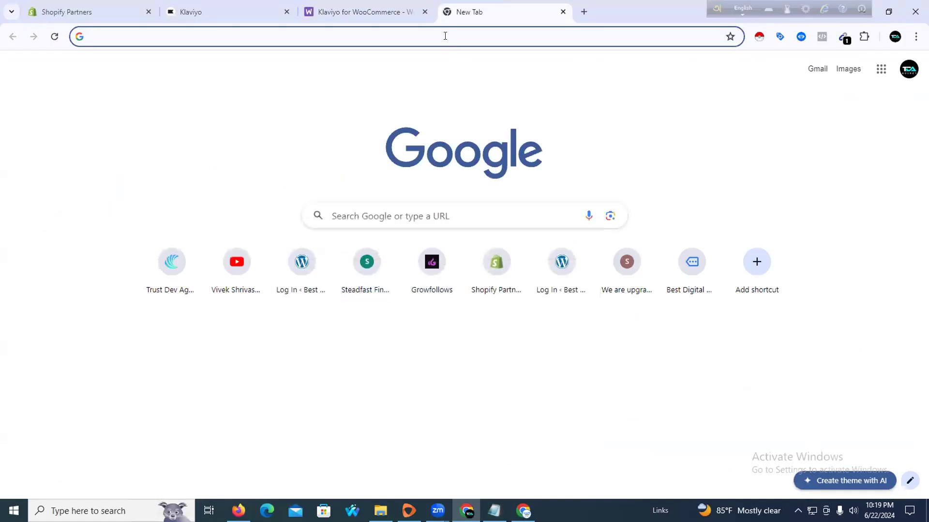
{"action": "type", "text": "https://dev-trustdevagency.pantheonsite.io/wp-admin/"}
{"action": "key", "text": "Return"}
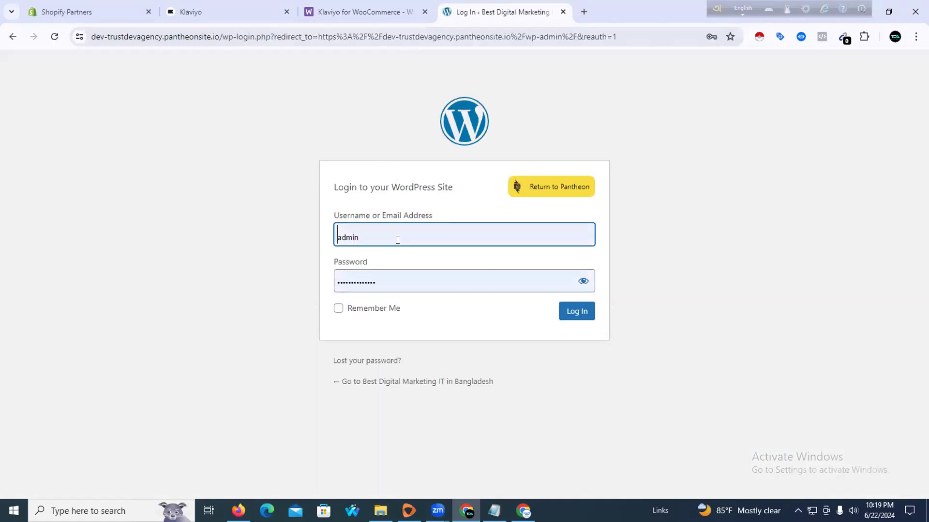
{"action": "left_click", "coordinate": [575, 316]}
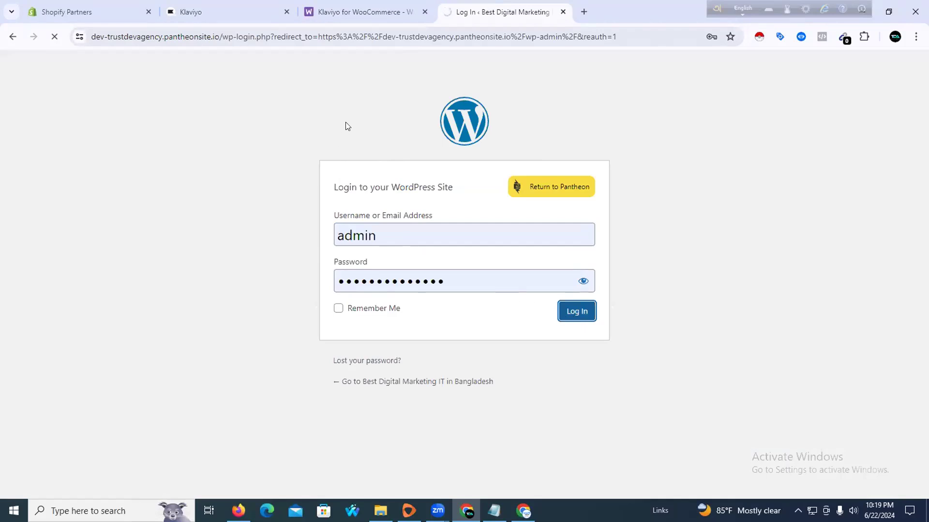
Copy the 'Klaviyo for WooCommerce' title from the product page, then return to the Dashboard
{"action": "left_click", "coordinate": [372, 9]}
{"action": "left_click", "coordinate": [226, 7]}
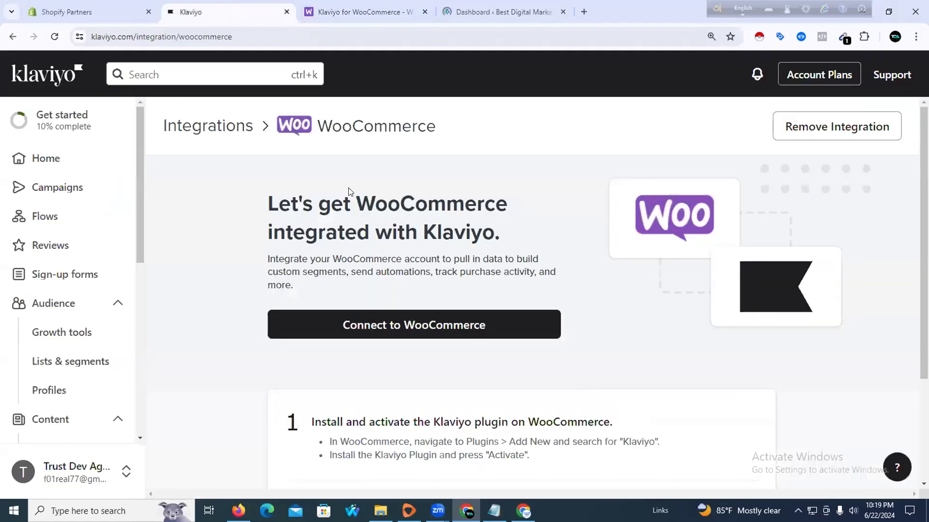
{"action": "left_click", "coordinate": [378, 5]}
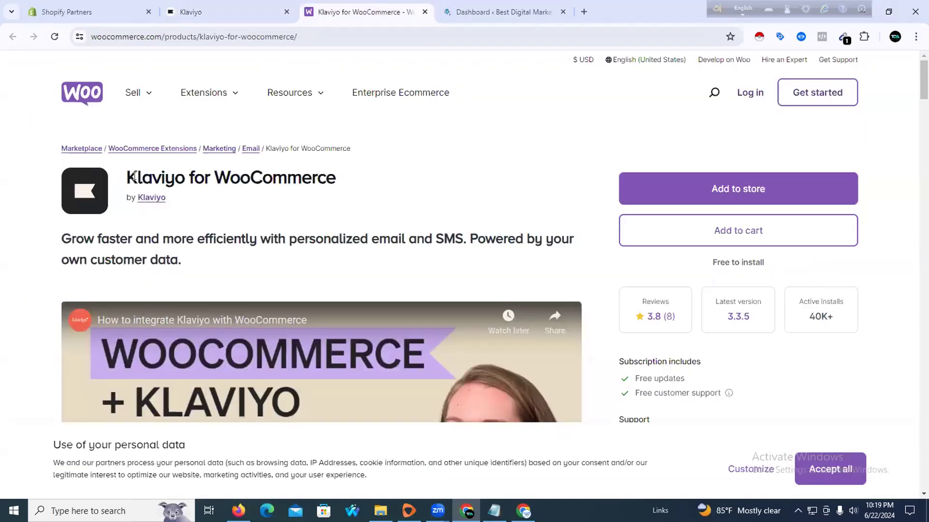
{"action": "left_click_drag", "start_coordinate": [126, 177], "coordinate": [342, 180]}
{"action": "right_click", "coordinate": [312, 178]}
{"action": "left_click", "coordinate": [327, 189]}
{"action": "left_click", "coordinate": [503, 6]}
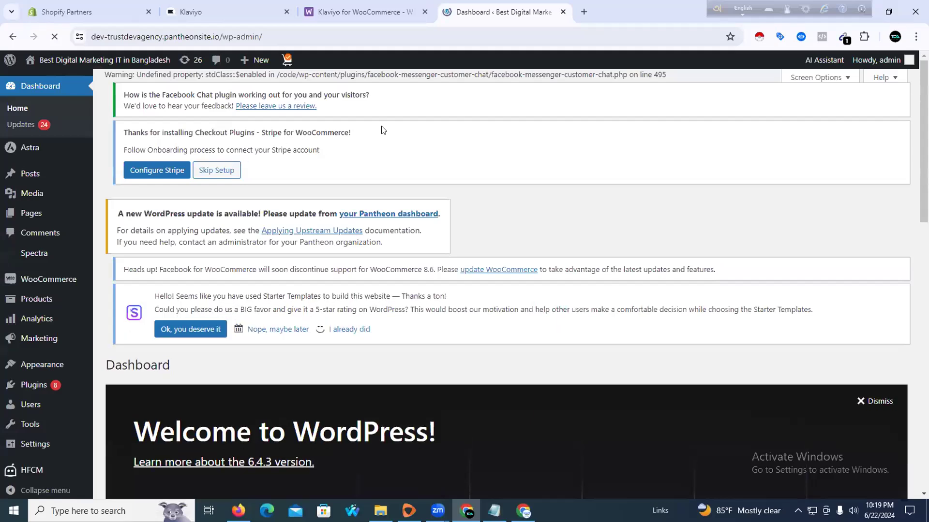
Open the Installed Plugins list, showing 13 plugins with 11 active
{"action": "scroll", "coordinate": [53, 285], "scroll_direction": "down", "scroll_amount": 2}
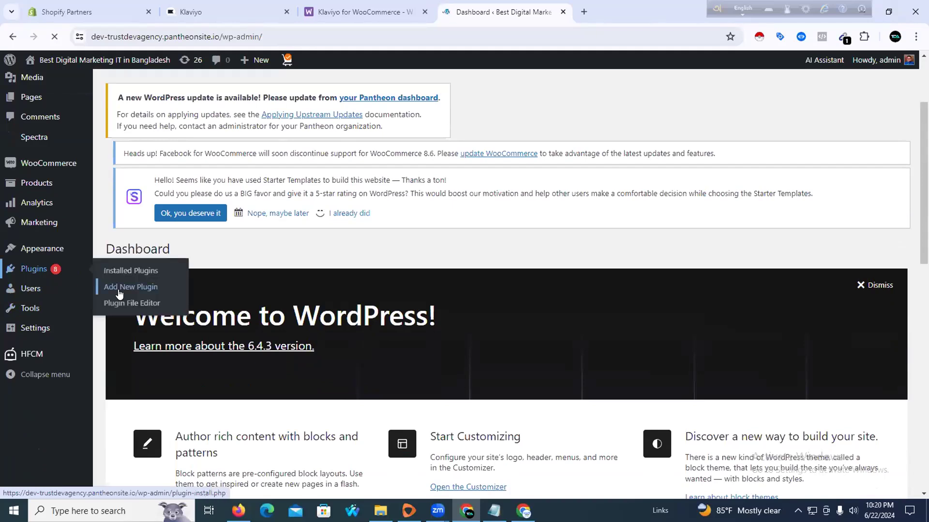
{"action": "left_click", "coordinate": [46, 272]}
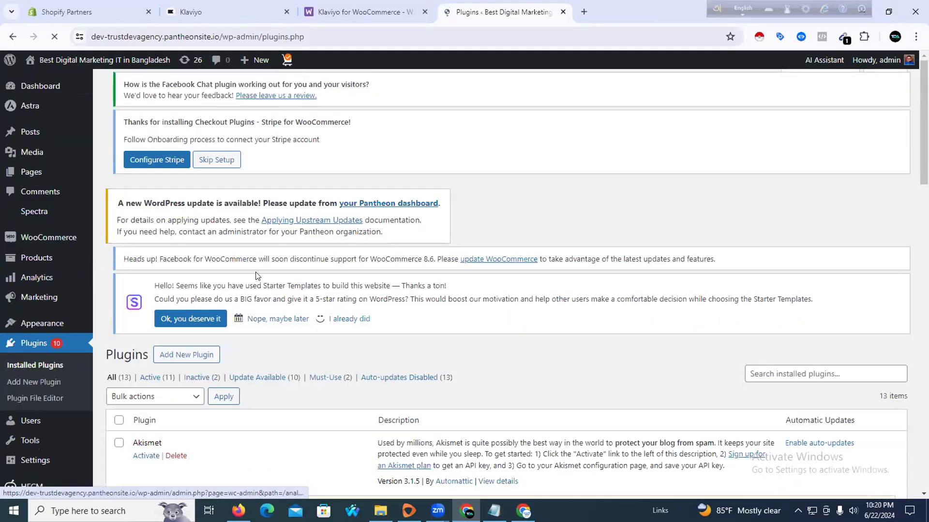
{"action": "scroll", "coordinate": [590, 334], "scroll_direction": "down", "scroll_amount": 5}
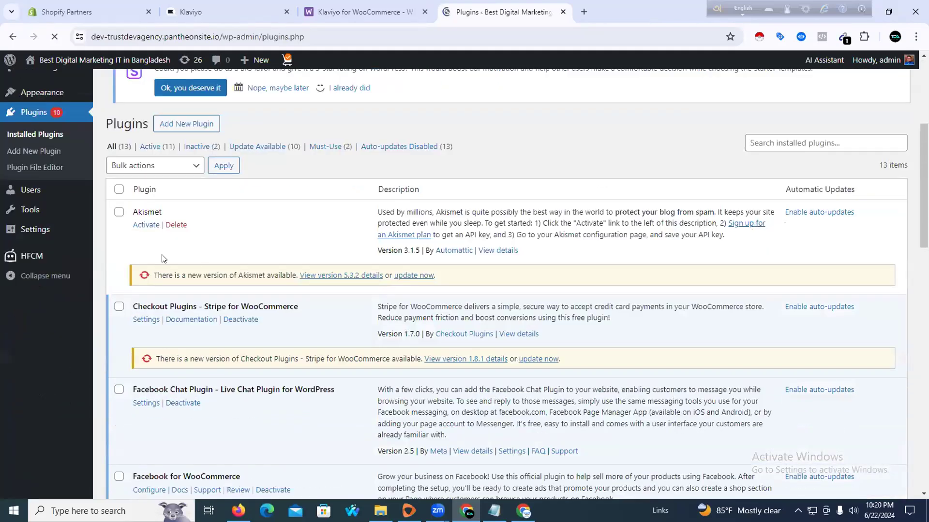
{"action": "scroll", "coordinate": [162, 259], "scroll_direction": "up", "scroll_amount": 4}
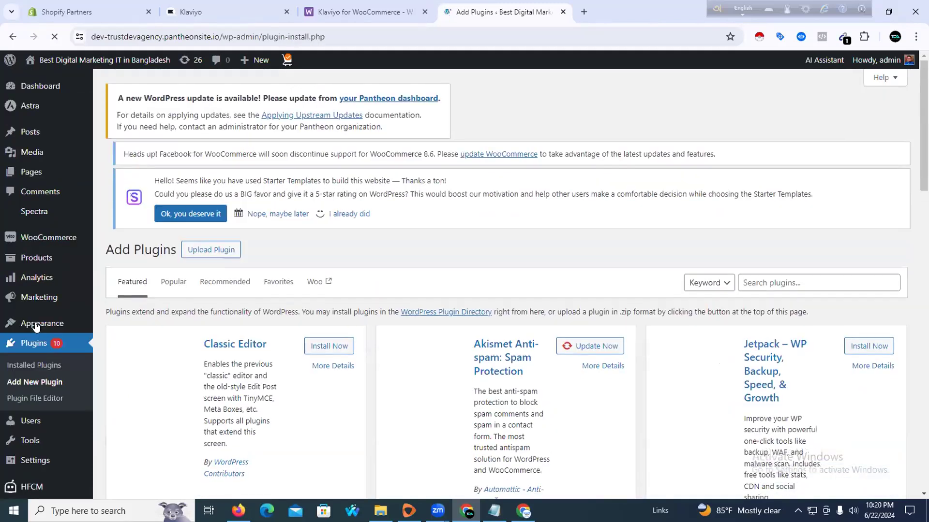
Search plugins for 'Klaviyo for WooCommerce', then install and activate Klaviyo 3.3.5
{"action": "left_click", "coordinate": [777, 282]}
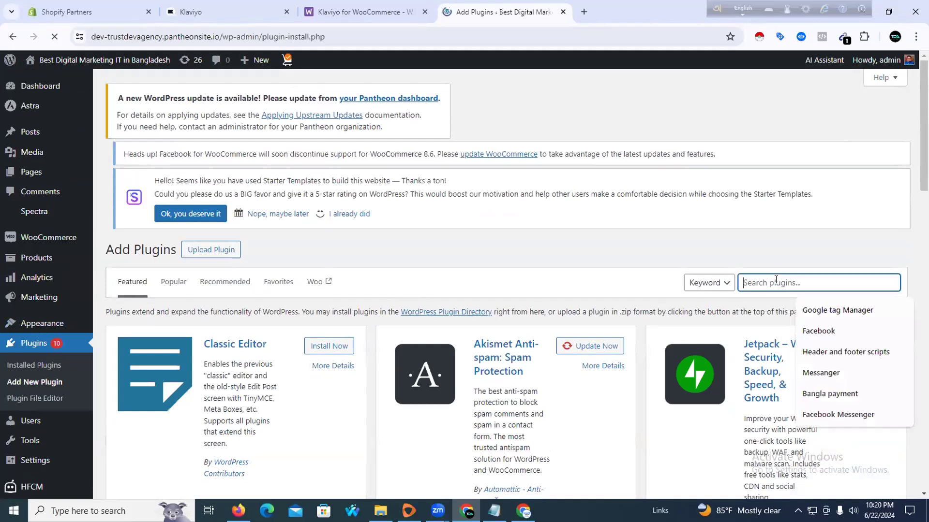
{"action": "key", "text": "ctrl+v"}
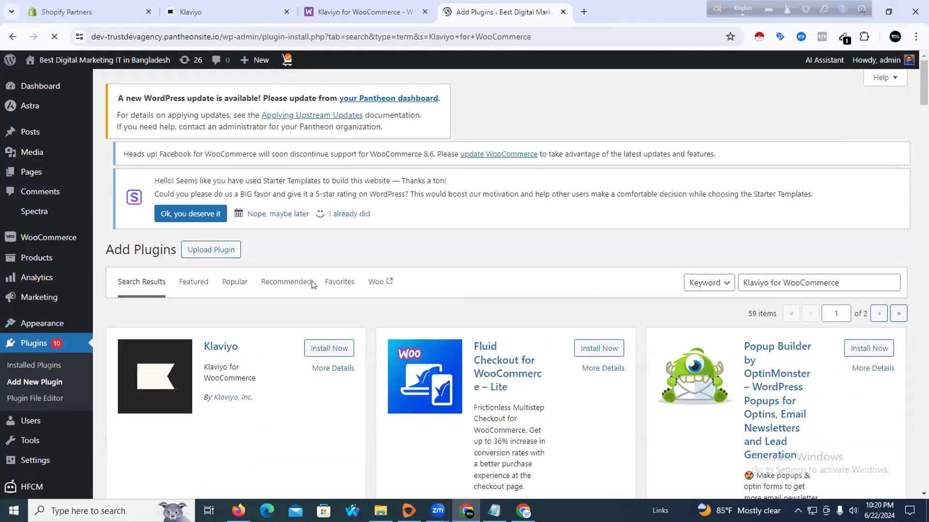
{"action": "scroll", "coordinate": [295, 285], "scroll_direction": "down", "scroll_amount": 2}
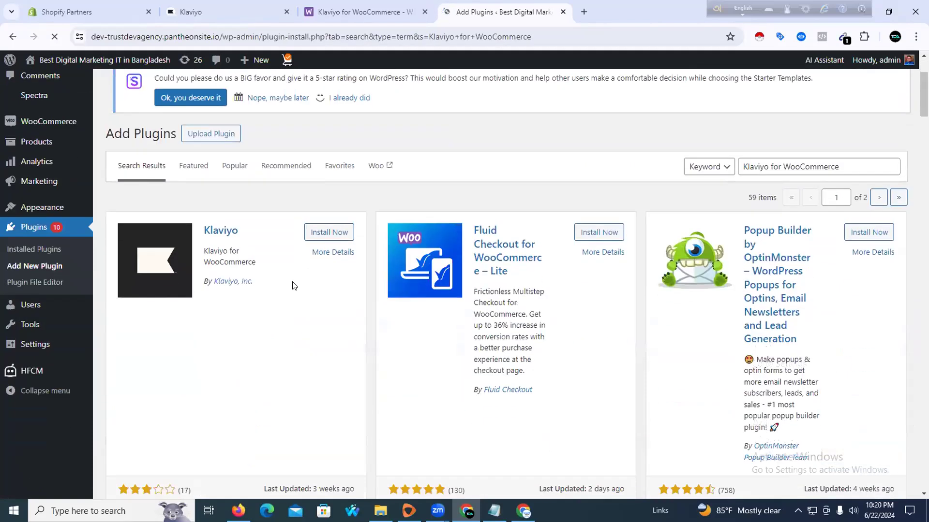
{"action": "left_click", "coordinate": [324, 234]}
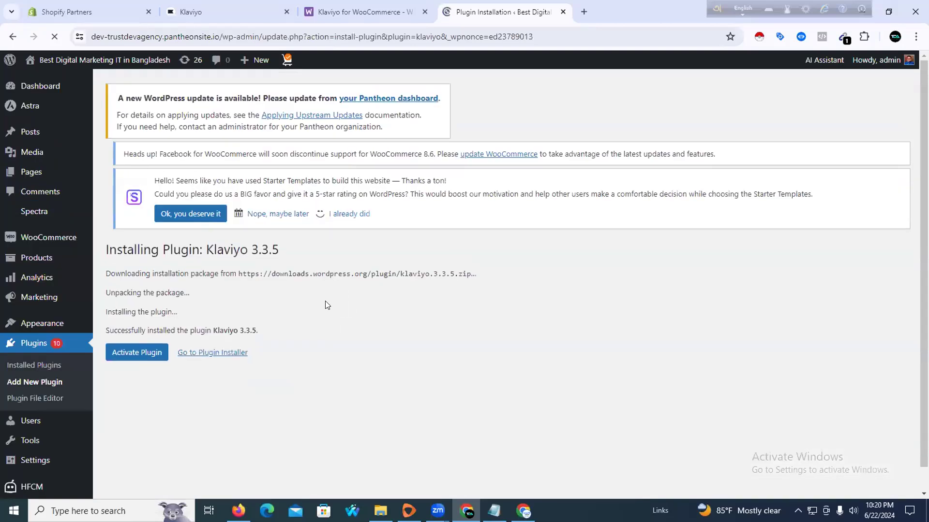
{"action": "left_click", "coordinate": [140, 358]}
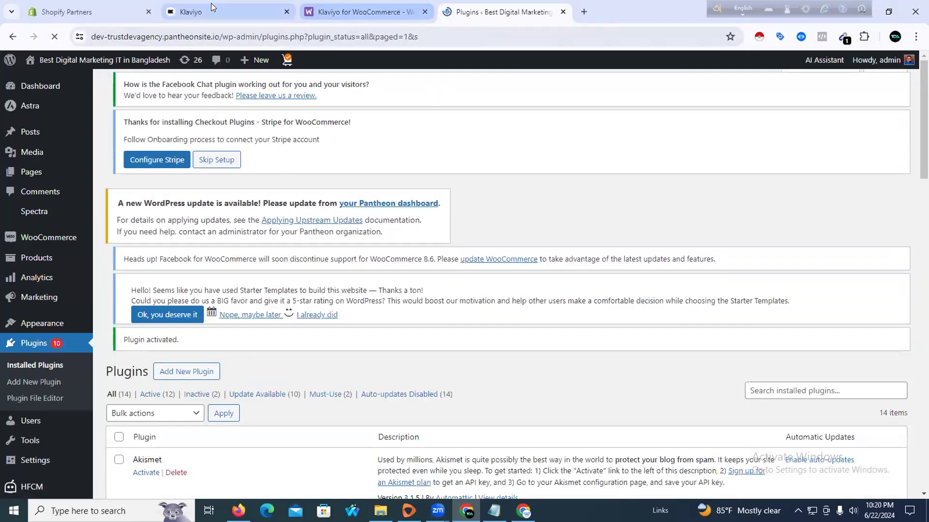
{"action": "left_click", "coordinate": [204, 7]}
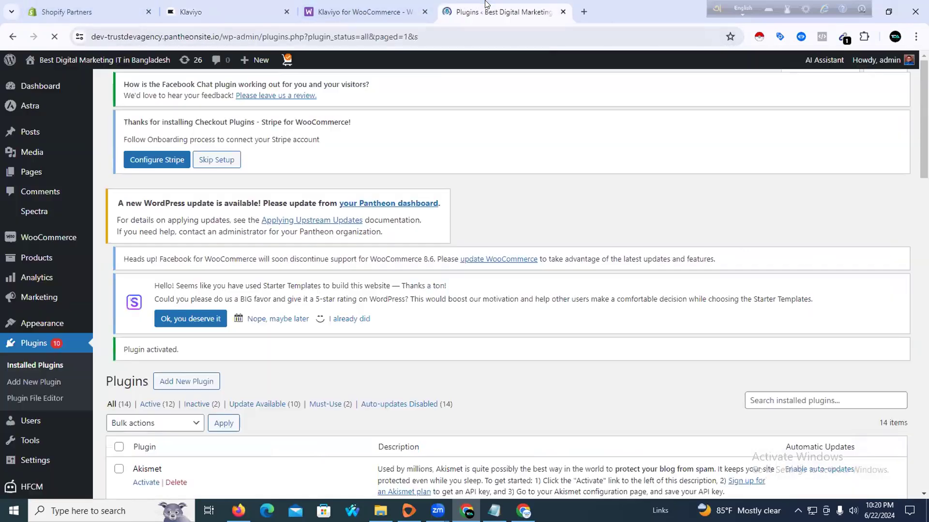
From Klaviyo's integration page, connect to WooCommerce and add the Klaviyo for WooCommerce extension to the store
{"action": "left_click", "coordinate": [467, 11]}
{"action": "scroll", "coordinate": [246, 192], "scroll_direction": "down", "scroll_amount": 3}
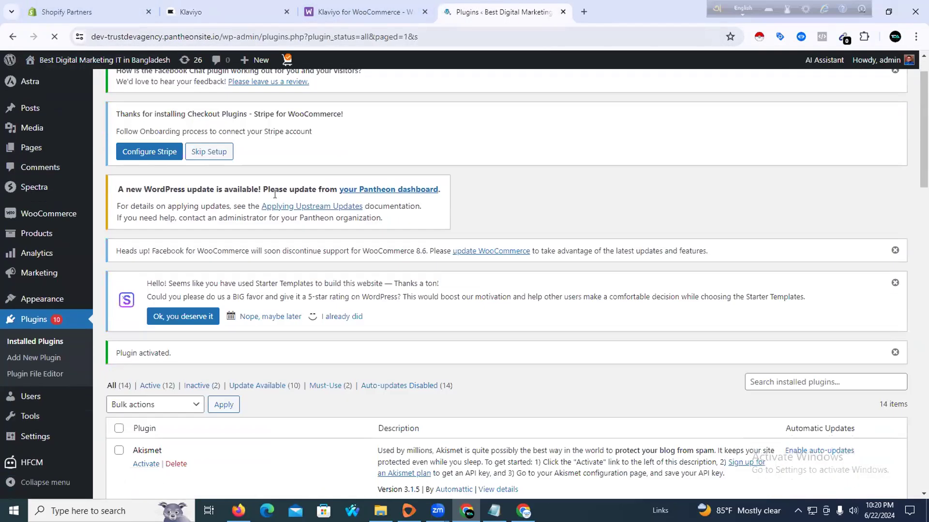
{"action": "scroll", "coordinate": [244, 192], "scroll_direction": "up", "scroll_amount": 4}
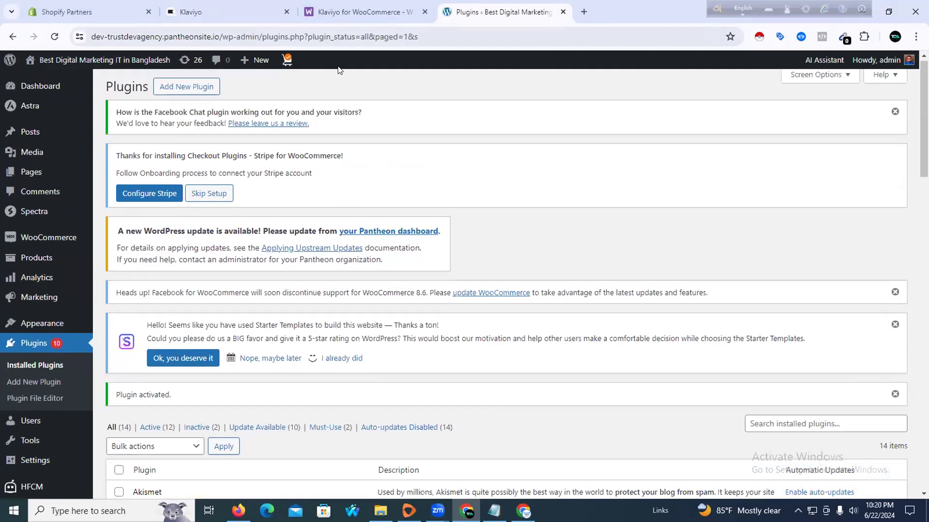
{"action": "left_click", "coordinate": [199, 4]}
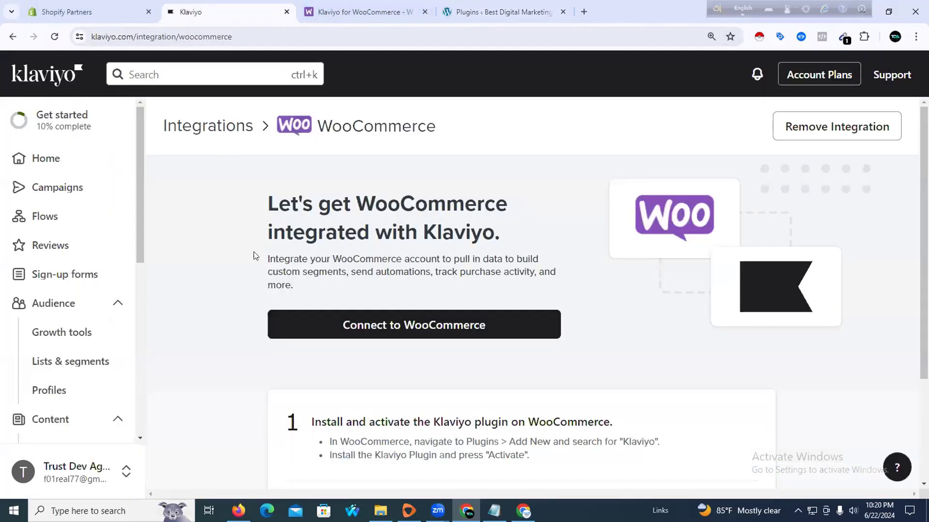
{"action": "left_click", "coordinate": [343, 324]}
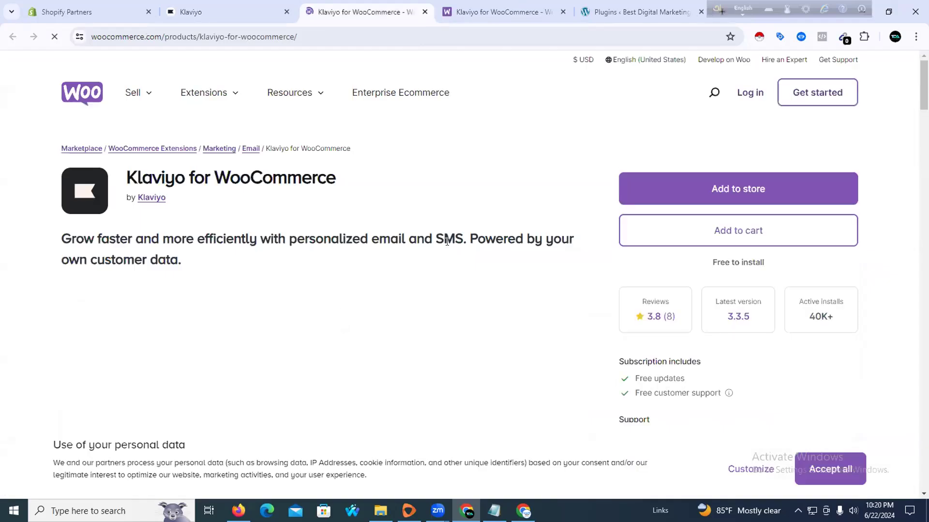
{"action": "left_click", "coordinate": [674, 192]}
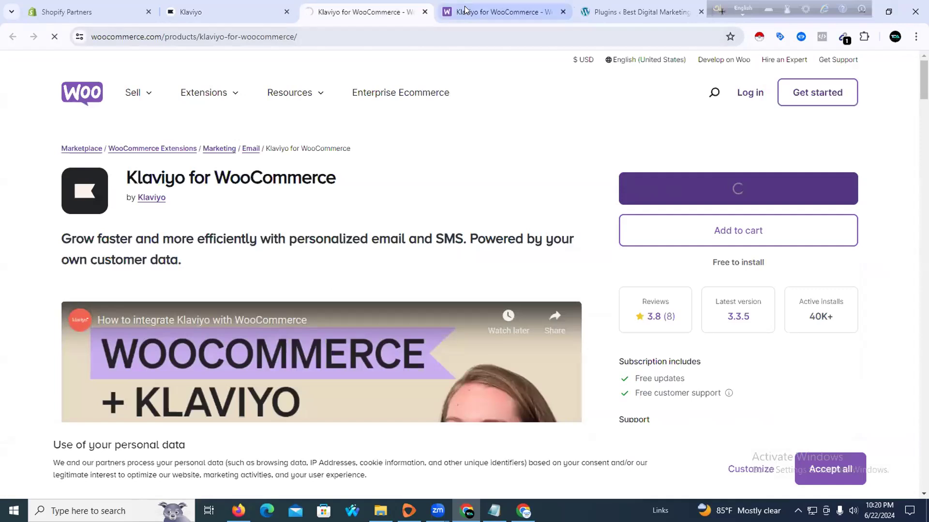
{"action": "left_click", "coordinate": [592, 13]}
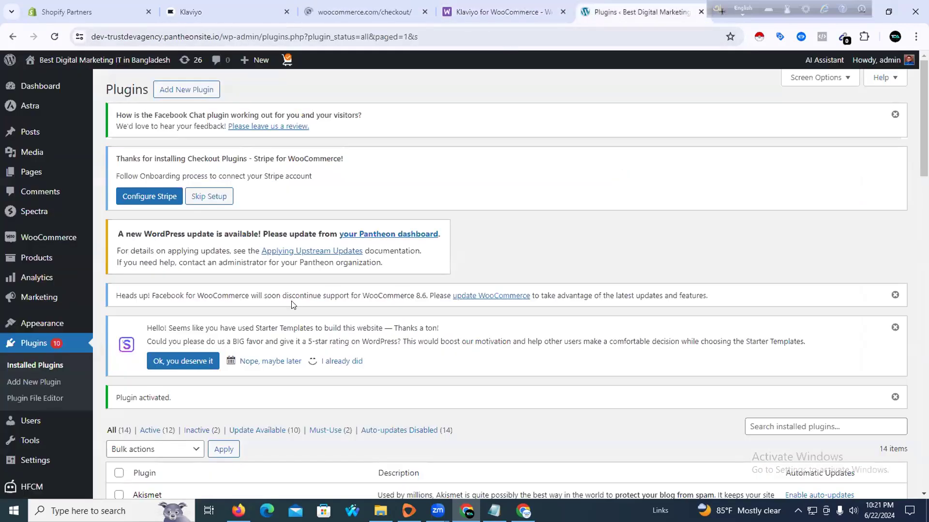
Scroll through the installed plugins list looking for Klaviyo
{"action": "scroll", "coordinate": [291, 304], "scroll_direction": "down", "scroll_amount": 4}
{"action": "scroll", "coordinate": [286, 288], "scroll_direction": "down", "scroll_amount": 2}
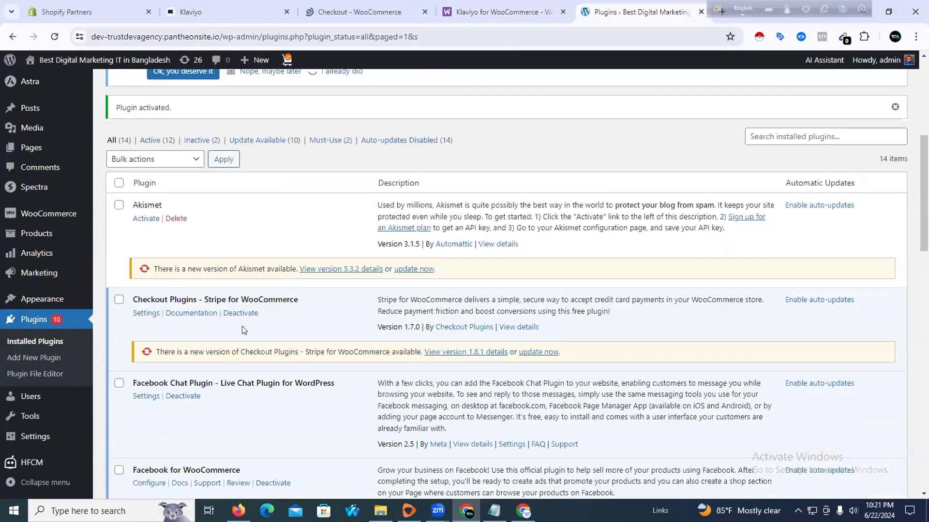
{"action": "scroll", "coordinate": [240, 331], "scroll_direction": "down", "scroll_amount": 3}
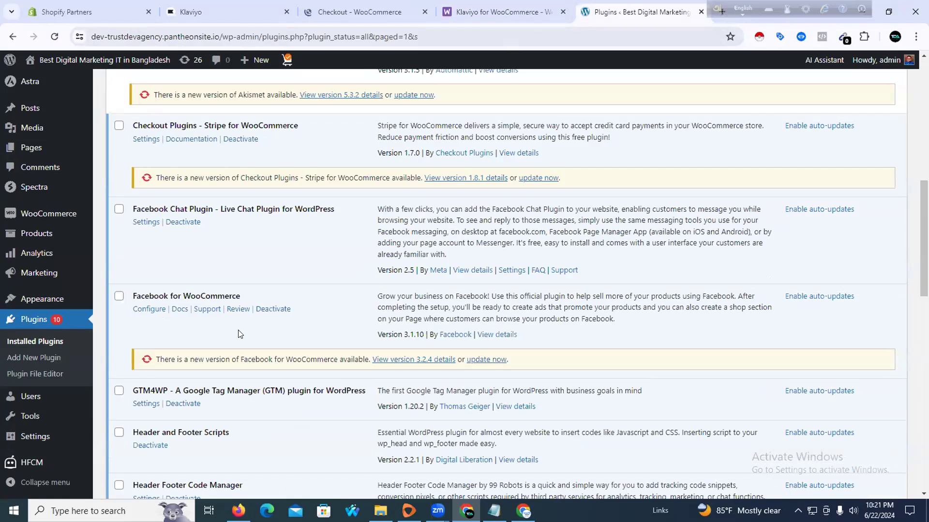
{"action": "scroll", "coordinate": [239, 334], "scroll_direction": "down", "scroll_amount": 7}
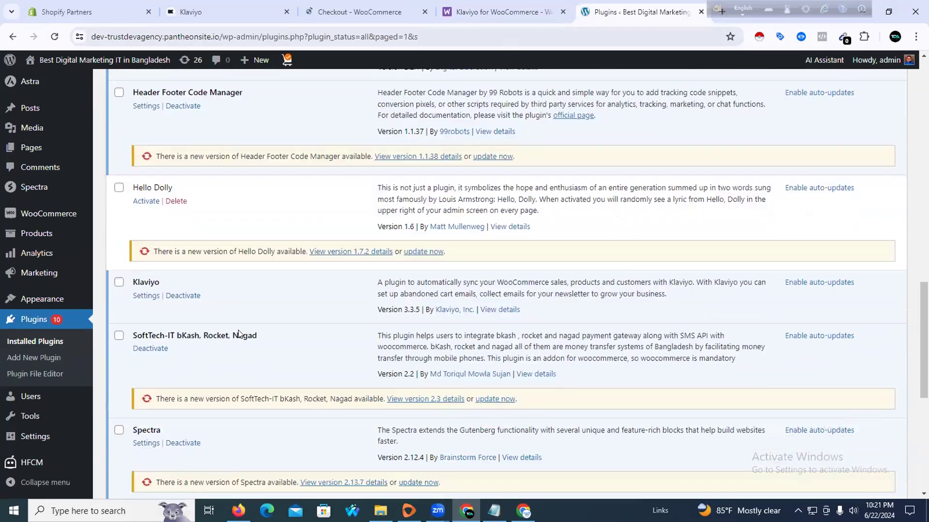
{"action": "scroll", "coordinate": [239, 334], "scroll_direction": "down", "scroll_amount": 5}
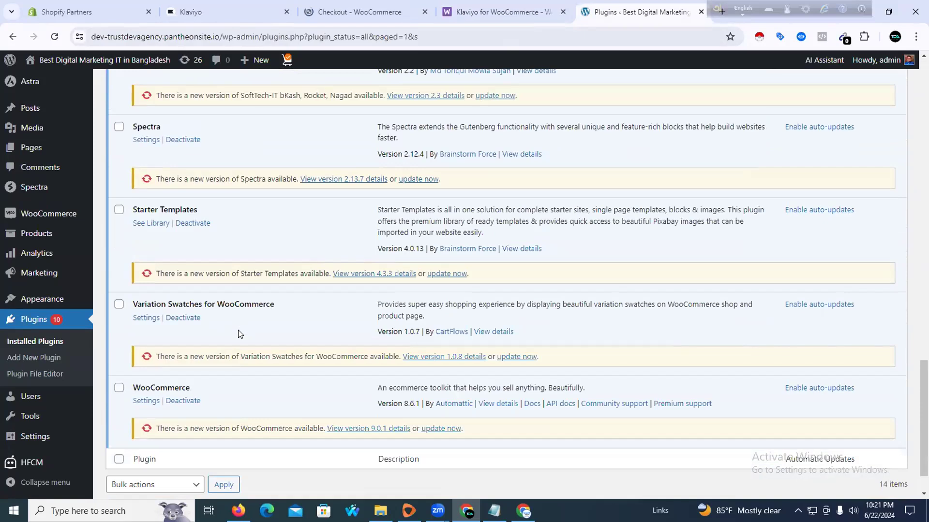
{"action": "scroll", "coordinate": [238, 334], "scroll_direction": "down", "scroll_amount": 1}
{"action": "scroll", "coordinate": [238, 334], "scroll_direction": "up", "scroll_amount": 4}
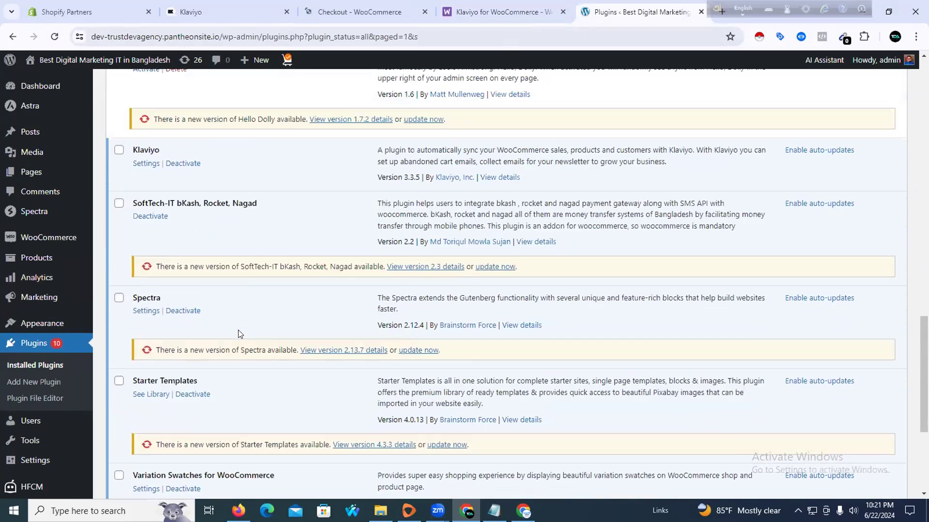
{"action": "scroll", "coordinate": [238, 334], "scroll_direction": "down", "scroll_amount": 1}
{"action": "scroll", "coordinate": [184, 410], "scroll_direction": "down", "scroll_amount": 1}
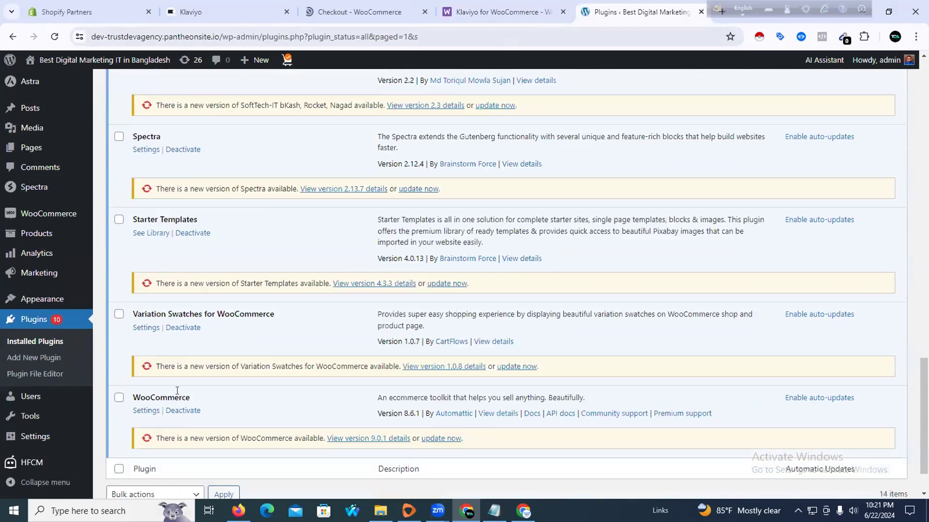
{"action": "scroll", "coordinate": [199, 378], "scroll_direction": "up", "scroll_amount": 5}
{"action": "scroll", "coordinate": [202, 380], "scroll_direction": "up", "scroll_amount": 5}
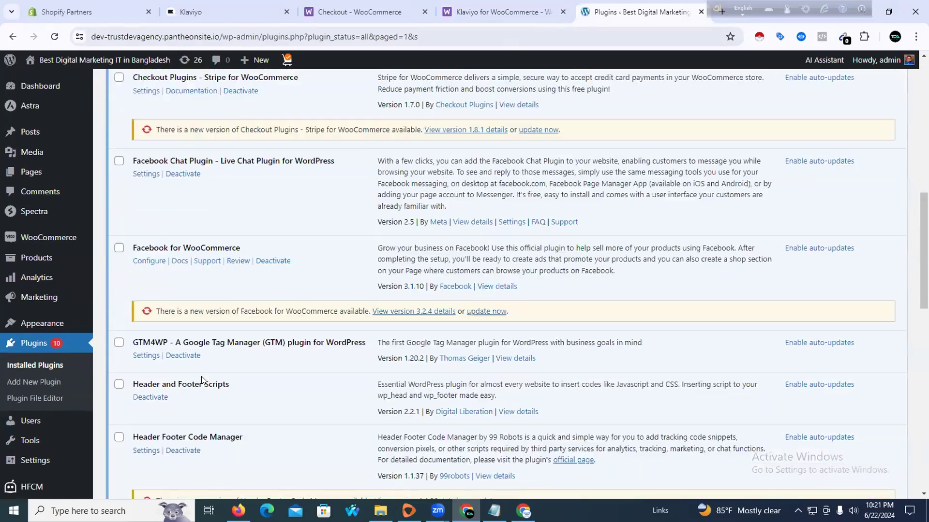
{"action": "scroll", "coordinate": [206, 371], "scroll_direction": "up", "scroll_amount": 7}
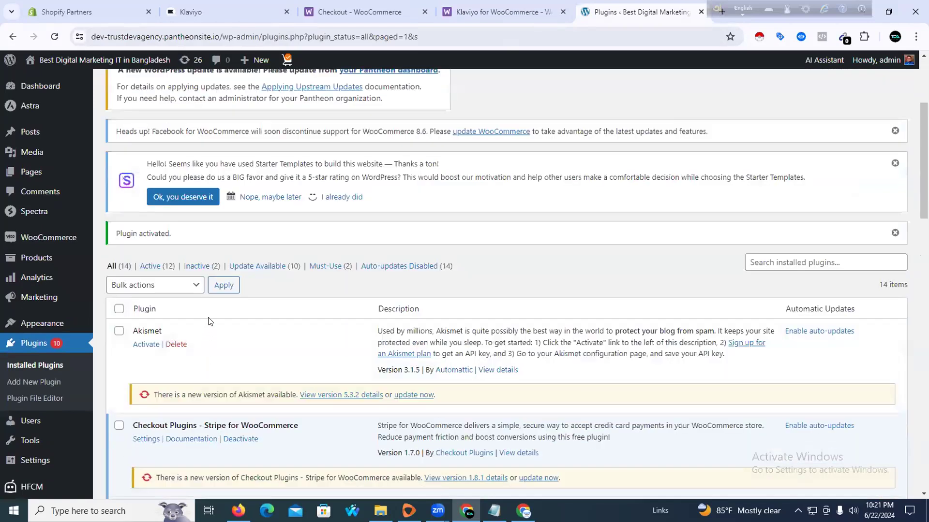
Filter to the active plugins and confirm Klaviyo is listed among them
{"action": "left_click", "coordinate": [157, 266]}
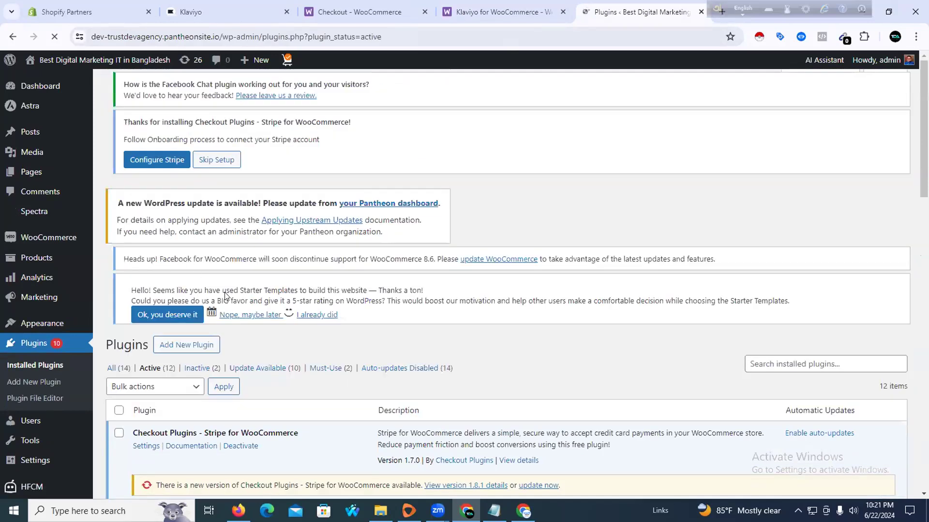
{"action": "scroll", "coordinate": [135, 327], "scroll_direction": "down", "scroll_amount": 2}
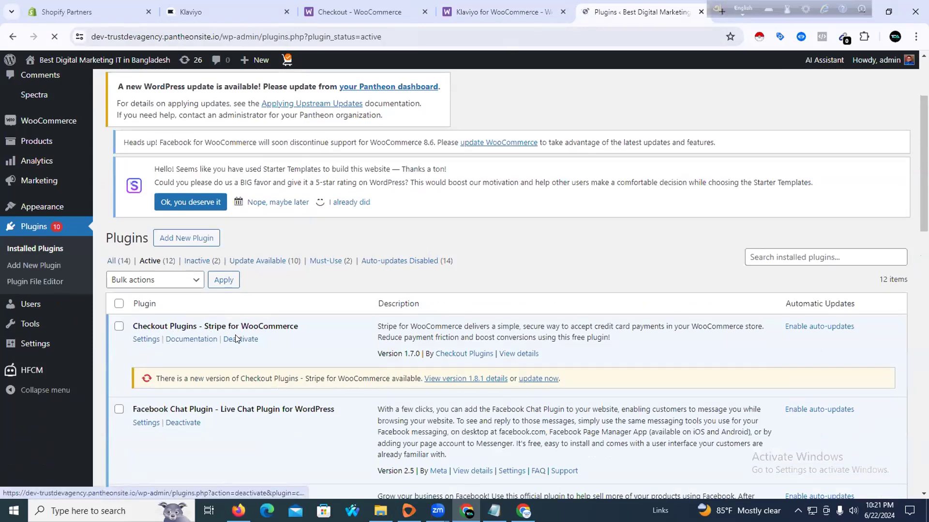
{"action": "scroll", "coordinate": [235, 335], "scroll_direction": "down", "scroll_amount": 2}
{"action": "scroll", "coordinate": [215, 320], "scroll_direction": "down", "scroll_amount": 1}
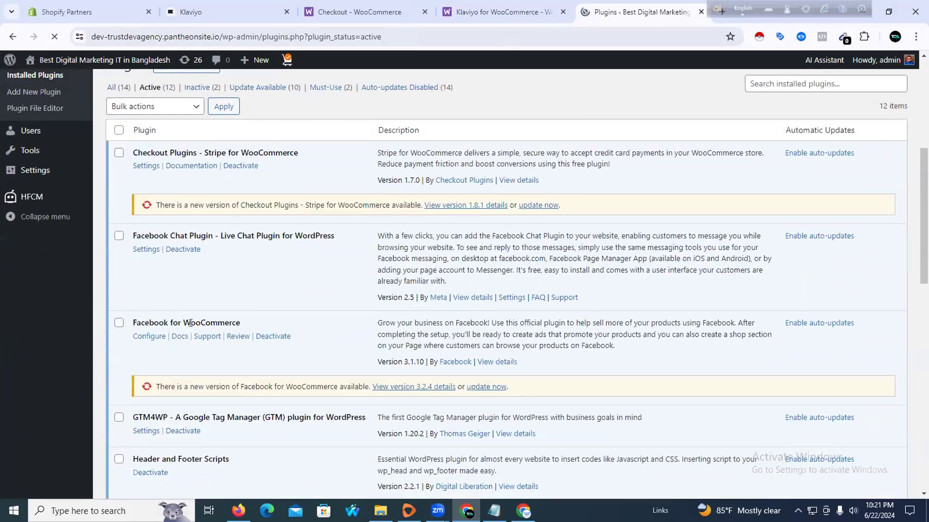
{"action": "scroll", "coordinate": [191, 323], "scroll_direction": "down", "scroll_amount": 2}
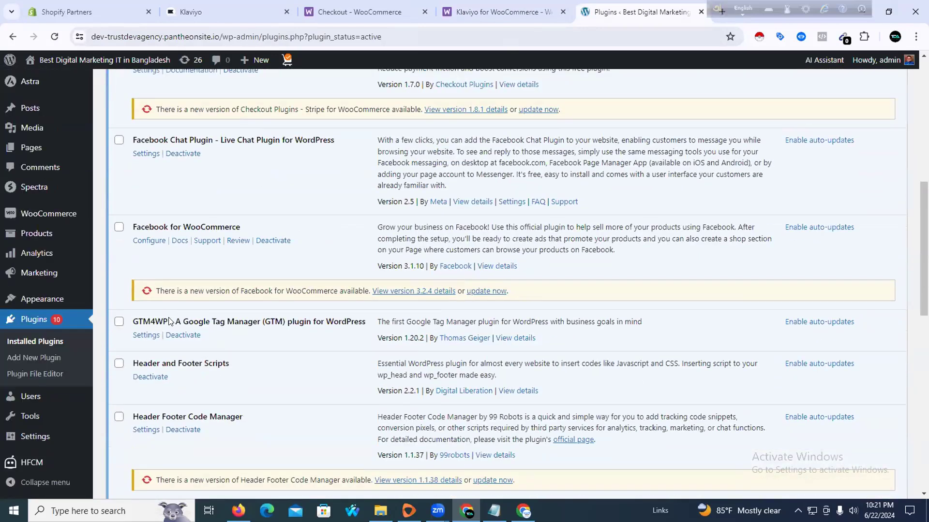
{"action": "scroll", "coordinate": [194, 324], "scroll_direction": "down", "scroll_amount": 5}
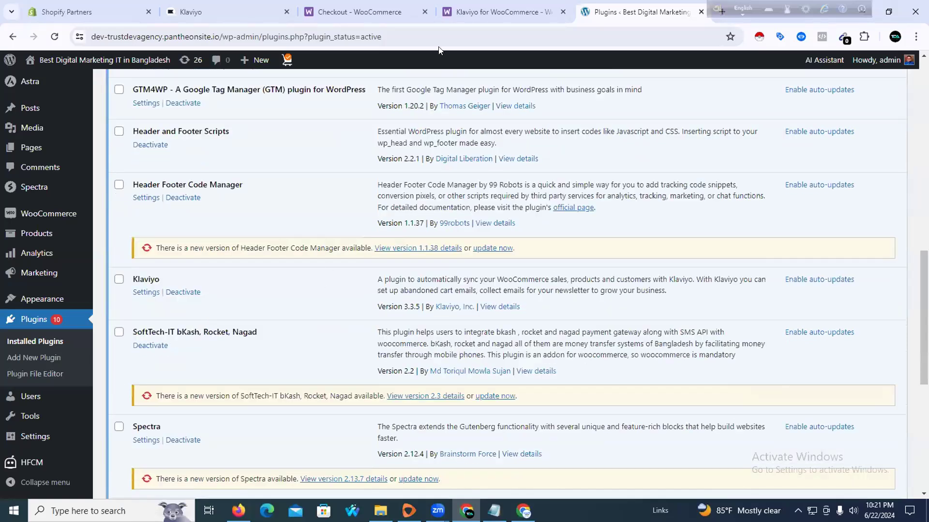
{"action": "left_click", "coordinate": [488, 11]}
{"action": "left_click", "coordinate": [624, 12]}
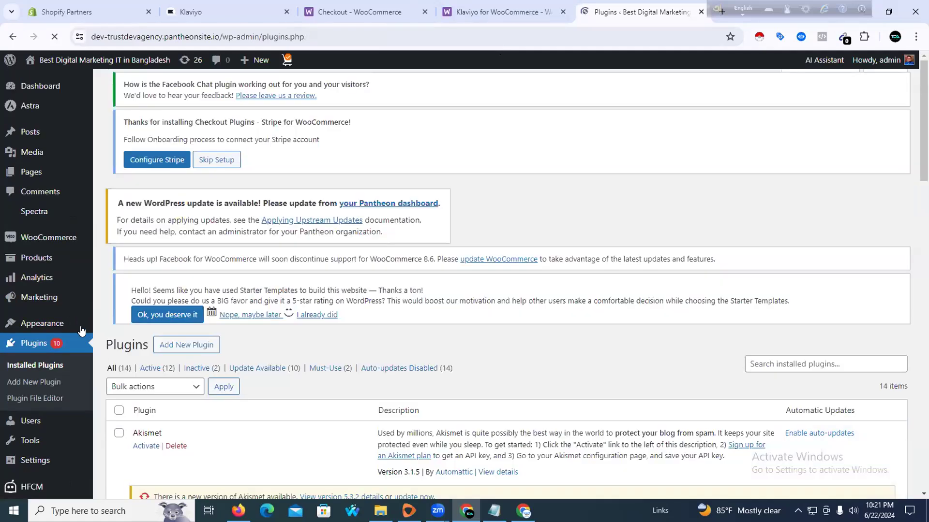
Disconnect the Fast VPN connection and reload the Add Plugins page
{"action": "scroll", "coordinate": [97, 338], "scroll_direction": "down", "scroll_amount": 3}
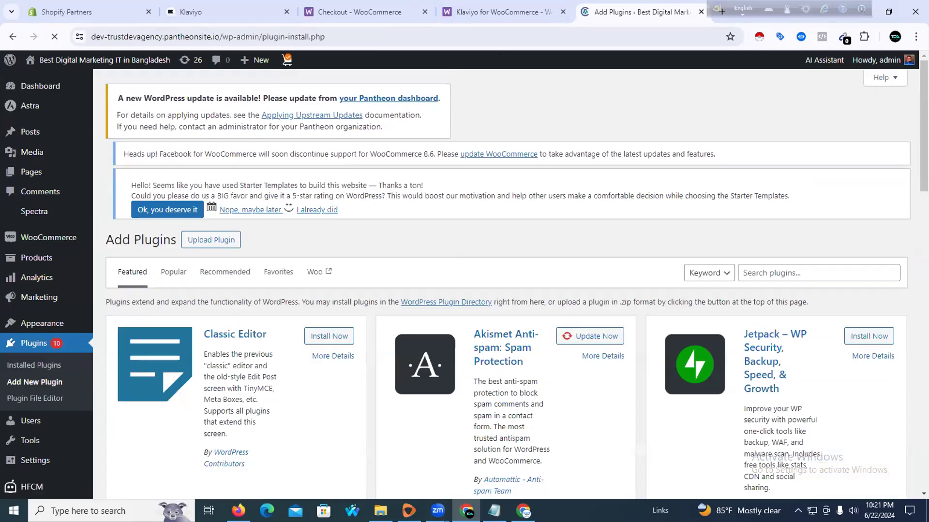
{"action": "left_click", "coordinate": [408, 510]}
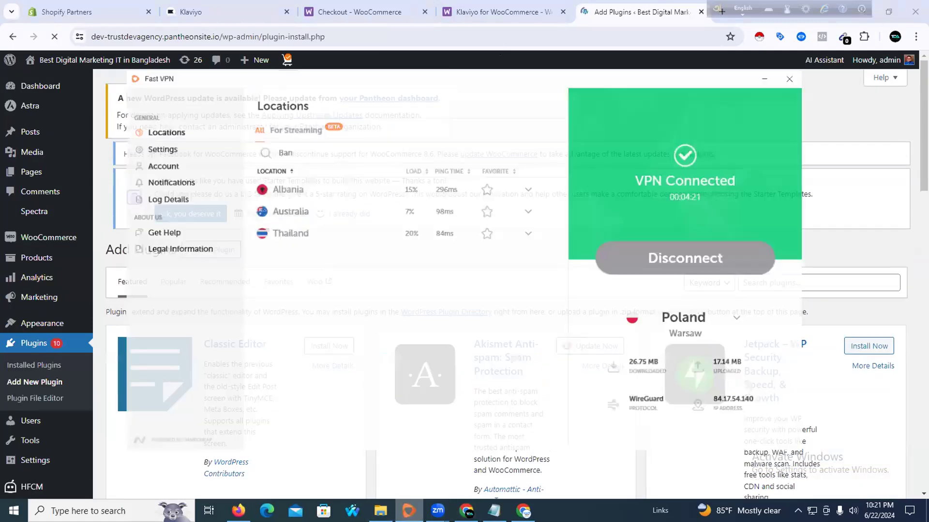
{"action": "left_click", "coordinate": [668, 246]}
{"action": "left_click", "coordinate": [765, 78]}
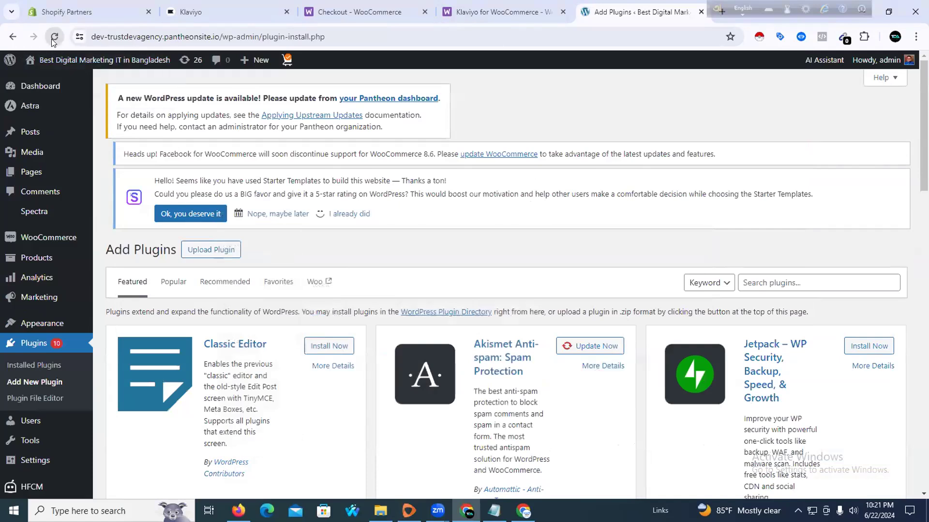
{"action": "left_click", "coordinate": [53, 39]}
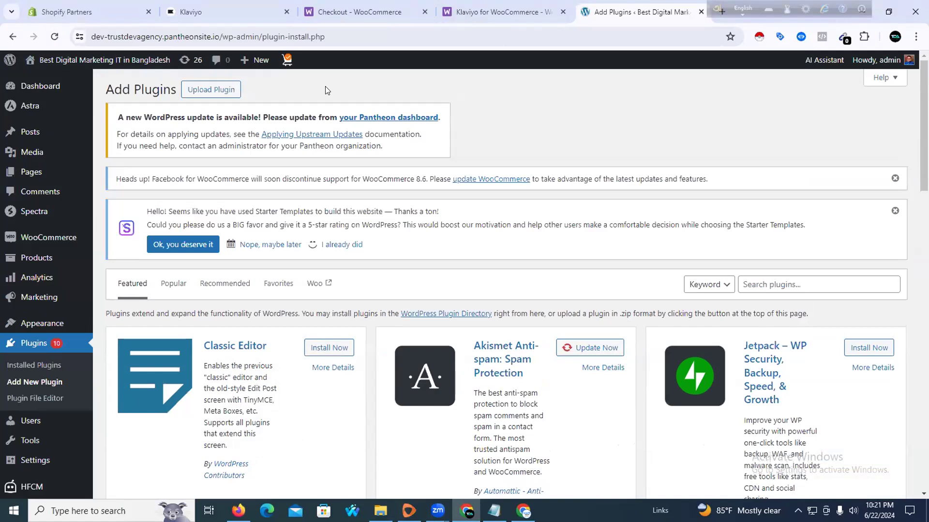
Search the plugin directory for 'Klaviyo for WooCommerce', then go back to Installed Plugins
{"action": "scroll", "coordinate": [499, 270], "scroll_direction": "down", "scroll_amount": 5}
{"action": "scroll", "coordinate": [597, 253], "scroll_direction": "up", "scroll_amount": 5}
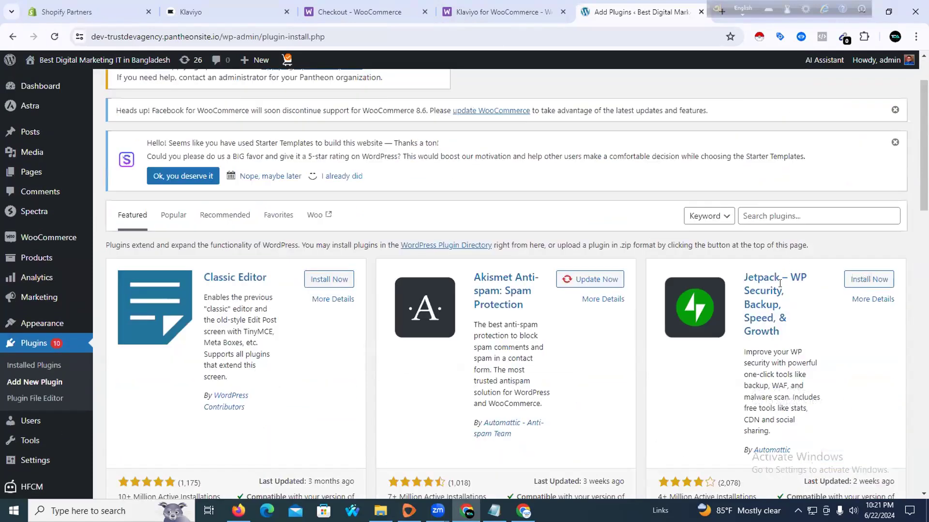
{"action": "left_click", "coordinate": [776, 286]}
{"action": "type", "text": "Klaviyo for WooCommerce"}
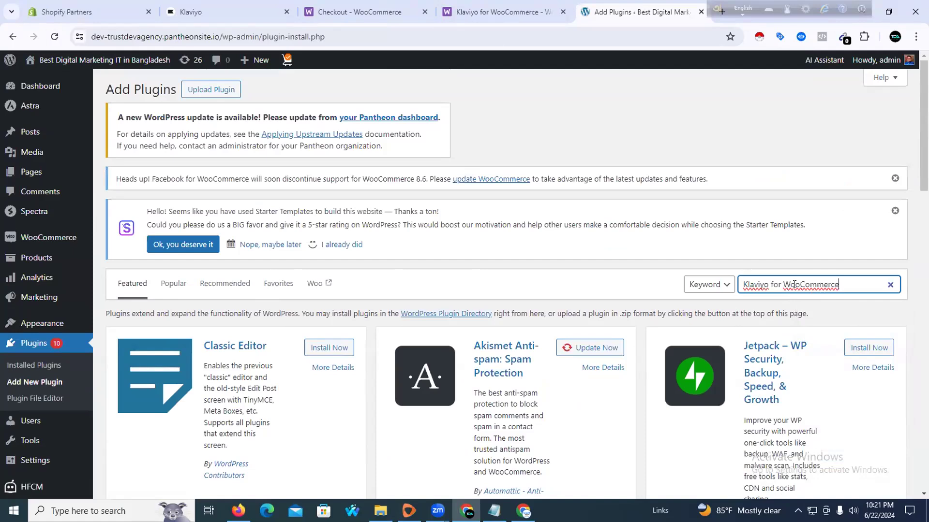
{"action": "scroll", "coordinate": [329, 242], "scroll_direction": "down", "scroll_amount": 2}
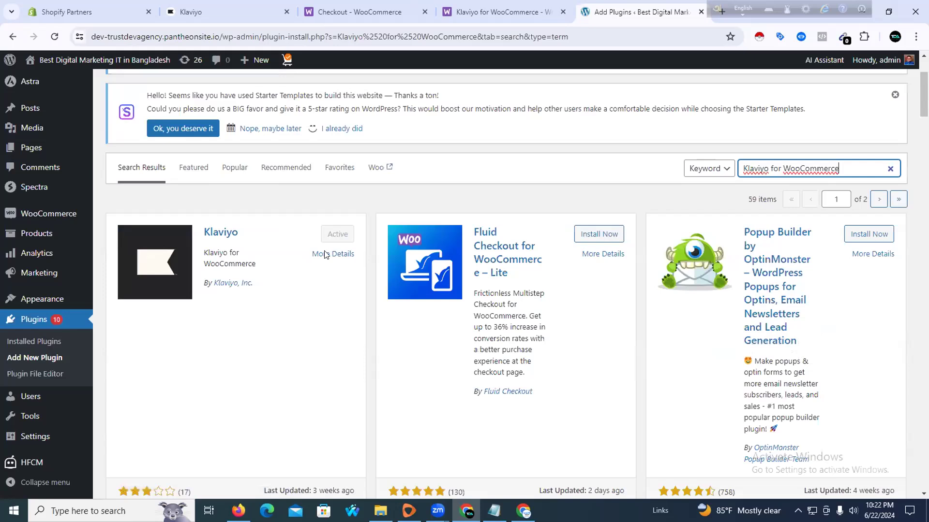
{"action": "scroll", "coordinate": [324, 255], "scroll_direction": "up", "scroll_amount": 1}
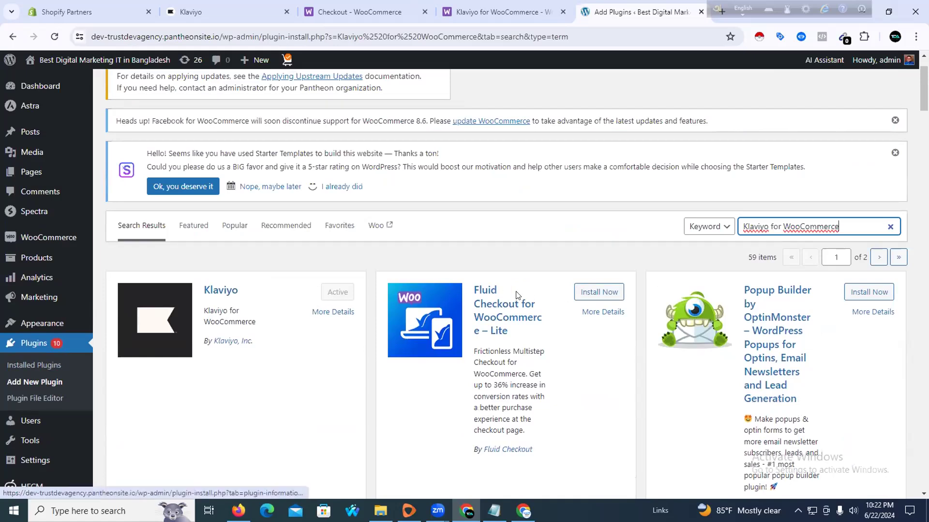
{"action": "scroll", "coordinate": [267, 339], "scroll_direction": "down", "scroll_amount": 4}
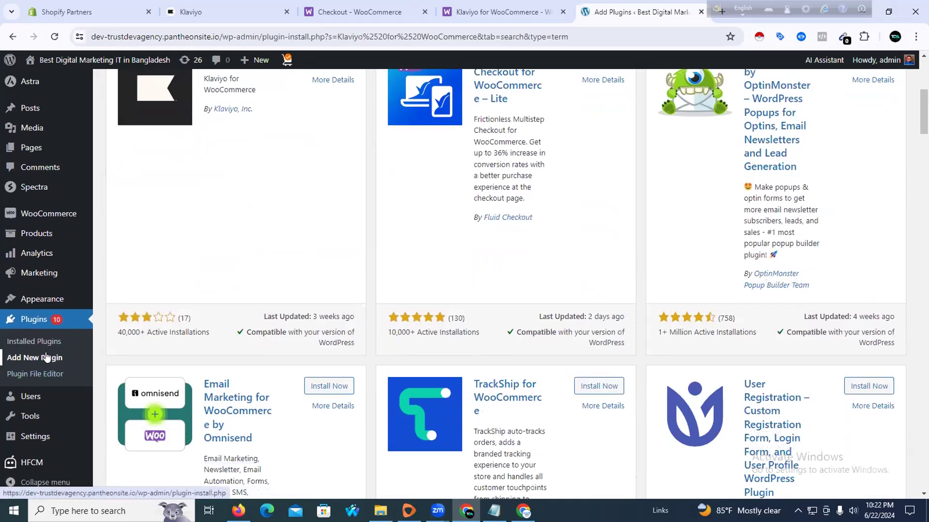
{"action": "left_click", "coordinate": [44, 344]}
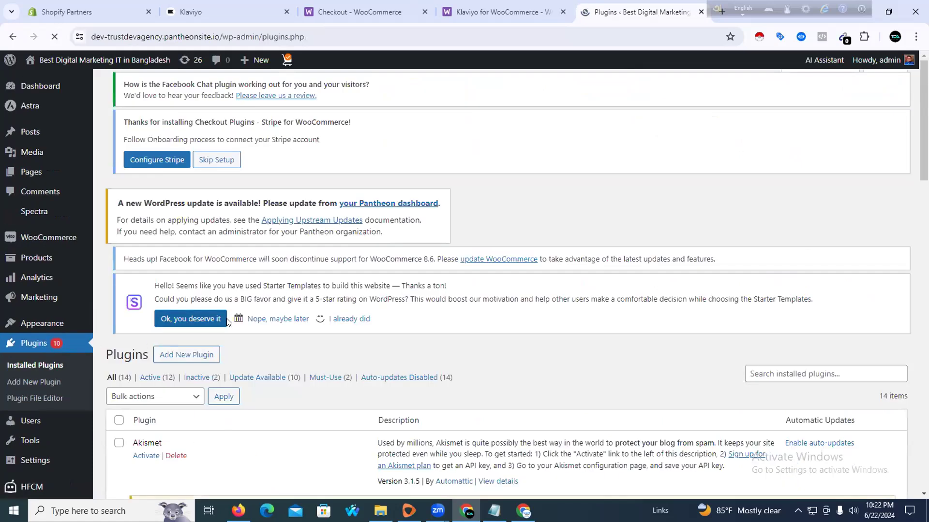
Filter the plugin list to Inactive (2), then to Active (12)
{"action": "scroll", "coordinate": [218, 324], "scroll_direction": "down", "scroll_amount": 3}
{"action": "scroll", "coordinate": [190, 323], "scroll_direction": "down", "scroll_amount": 1}
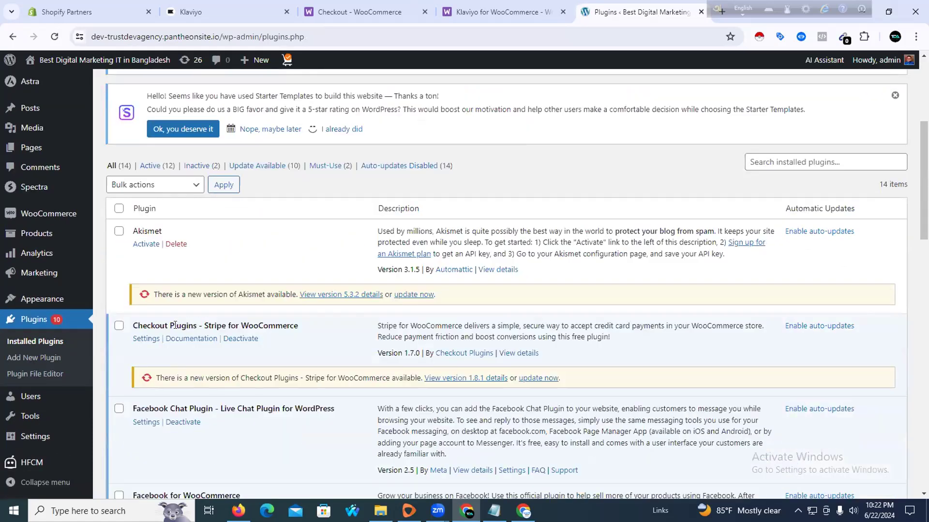
{"action": "left_click", "coordinate": [197, 166]}
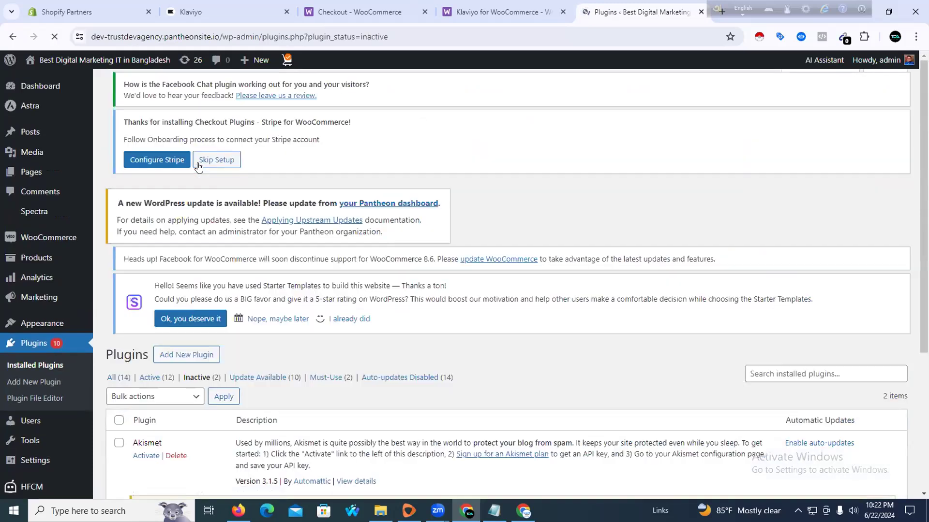
{"action": "scroll", "coordinate": [218, 237], "scroll_direction": "down", "scroll_amount": 1}
{"action": "scroll", "coordinate": [218, 237], "scroll_direction": "down", "scroll_amount": 2}
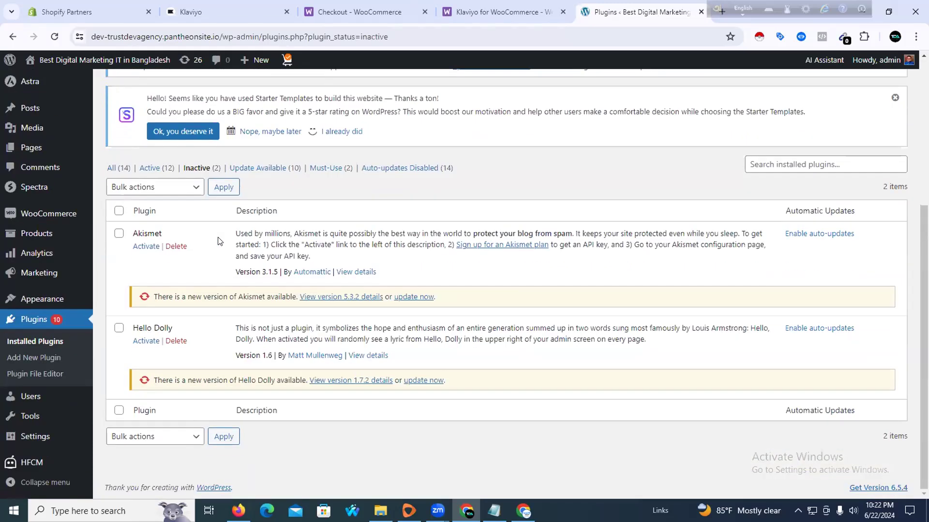
{"action": "scroll", "coordinate": [183, 240], "scroll_direction": "up", "scroll_amount": 3}
{"action": "left_click", "coordinate": [150, 343]}
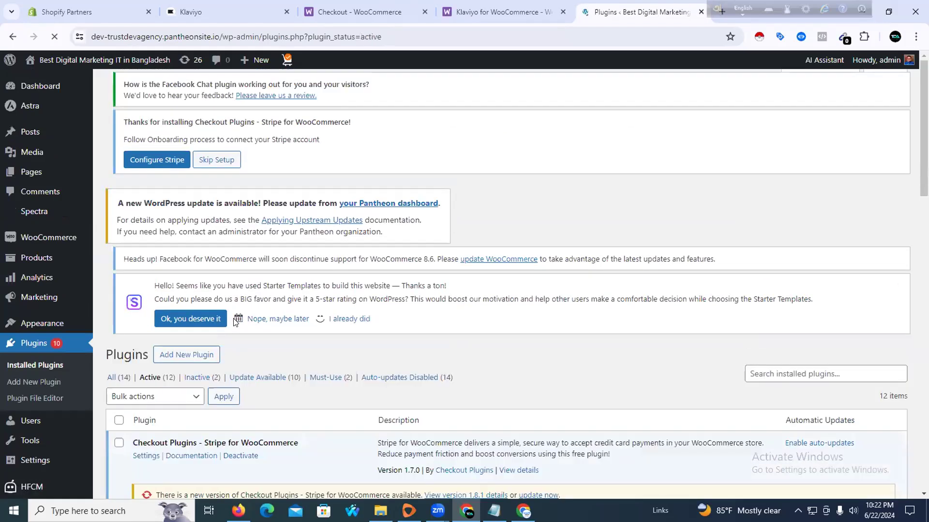
{"action": "scroll", "coordinate": [234, 321], "scroll_direction": "down", "scroll_amount": 3}
{"action": "scroll", "coordinate": [338, 319], "scroll_direction": "down", "scroll_amount": 1}
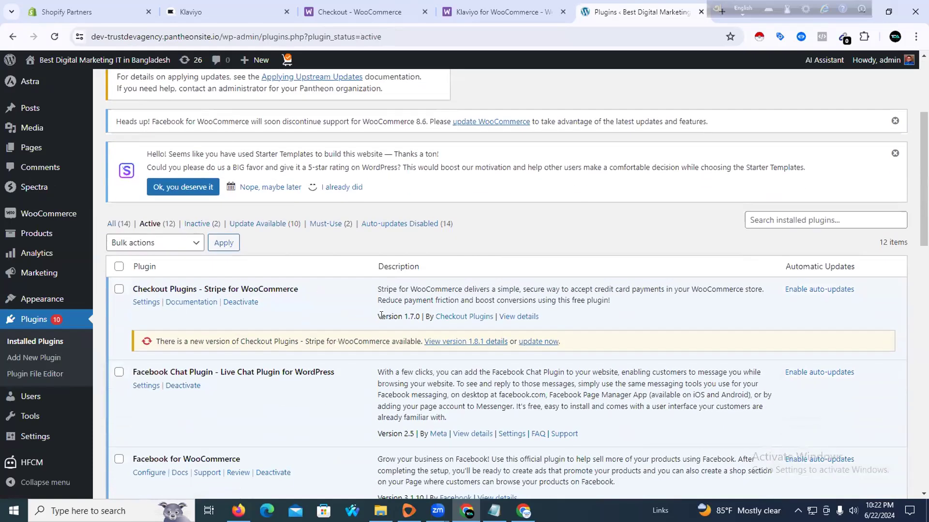
{"action": "scroll", "coordinate": [466, 288], "scroll_direction": "down", "scroll_amount": 1}
Search the active installed plugins for 'Klaviyo for WooCommerce', which returns no plugins
{"action": "left_click", "coordinate": [752, 160]}
{"action": "type", "text": "Klaviyo for WooCommerce"}
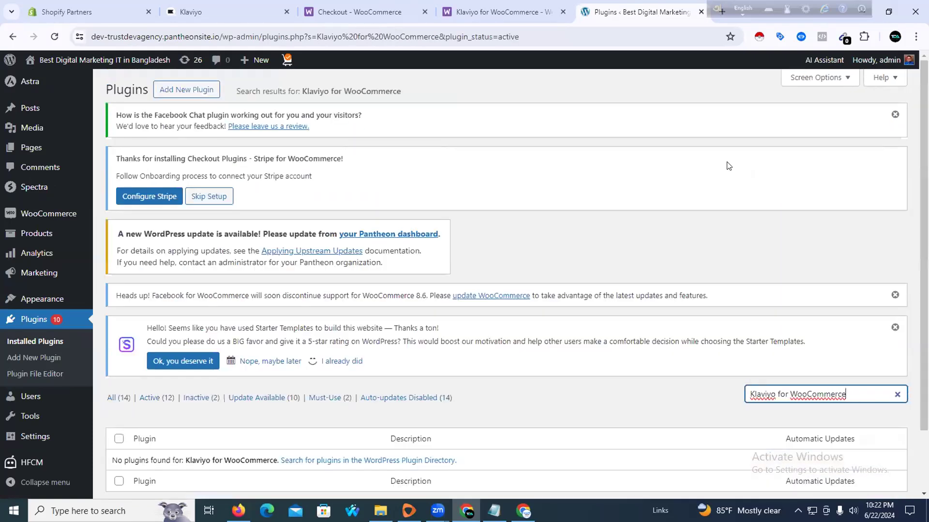
{"action": "scroll", "coordinate": [416, 251], "scroll_direction": "down", "scroll_amount": 1}
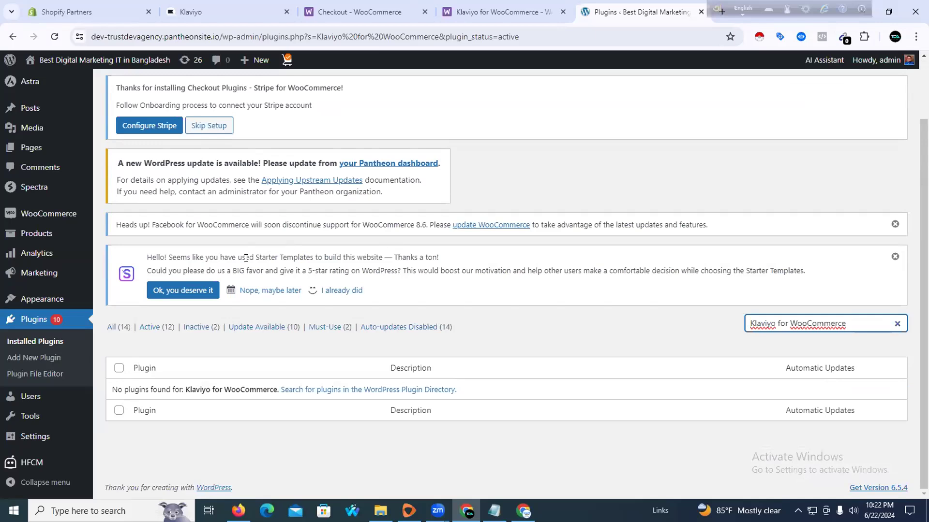
{"action": "scroll", "coordinate": [216, 217], "scroll_direction": "up", "scroll_amount": 1}
{"action": "scroll", "coordinate": [246, 283], "scroll_direction": "down", "scroll_amount": 1}
{"action": "left_click", "coordinate": [220, 33]}
Open the site's base URL in a new tab to view the DNK storefront homepage
{"action": "left_click", "coordinate": [220, 34]}
{"action": "left_click_drag", "start_coordinate": [243, 35], "coordinate": [12, 34]}
{"action": "key", "text": "ctrl+c"}
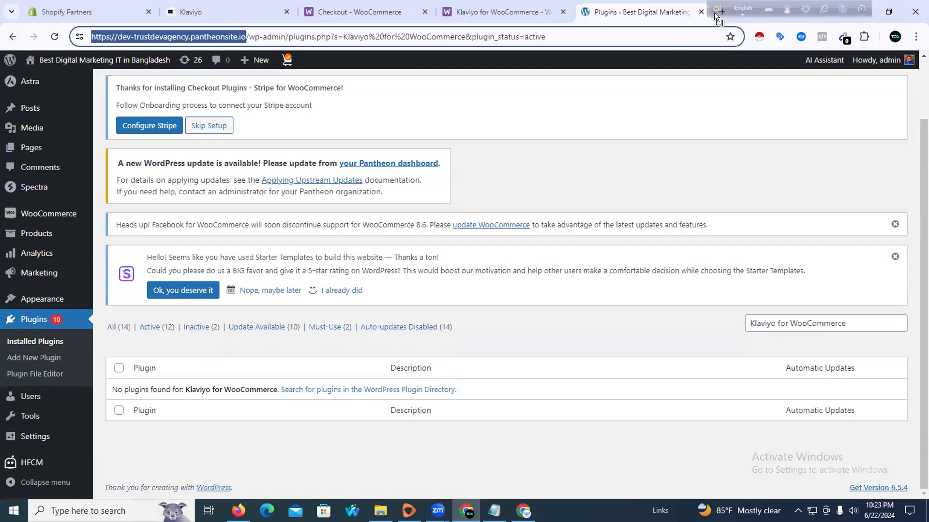
{"action": "key", "text": "ctrl+t"}
{"action": "key", "text": "ctrl+v"}
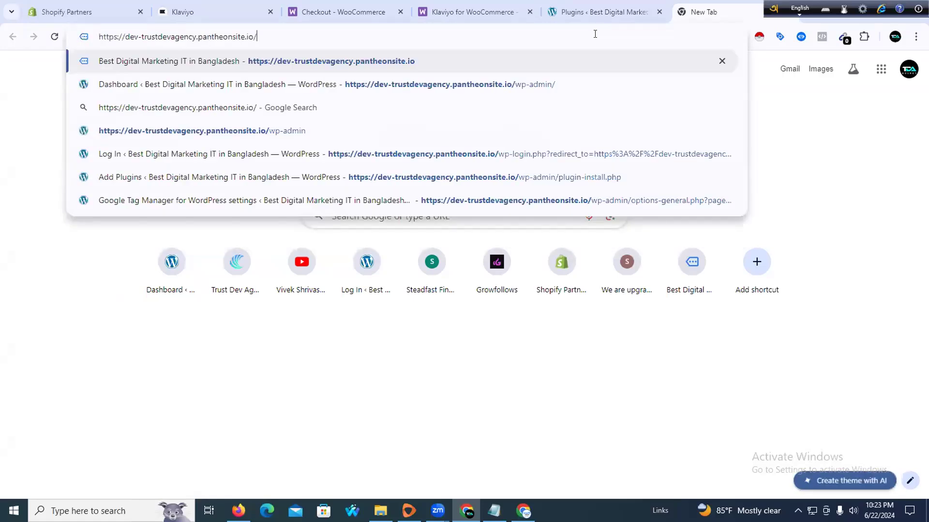
{"action": "key", "text": "Return"}
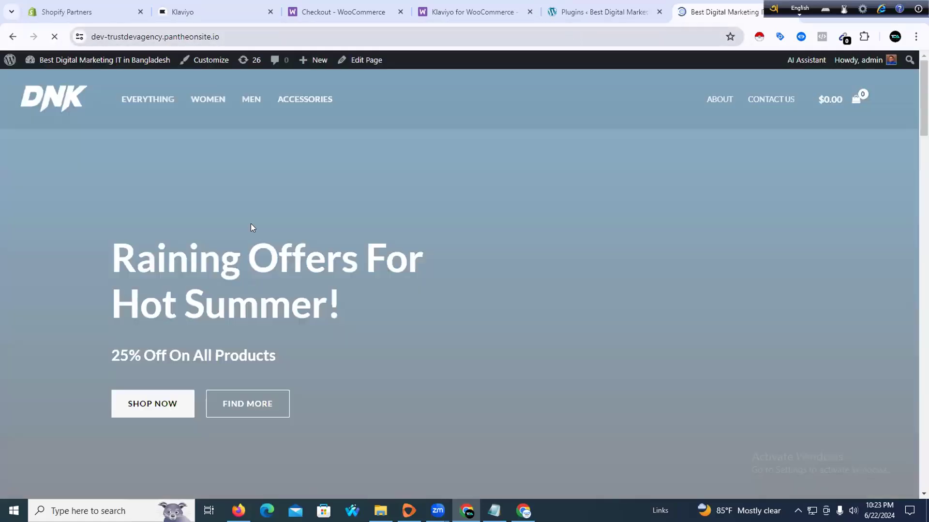
{"action": "scroll", "coordinate": [251, 227], "scroll_direction": "down", "scroll_amount": 20}
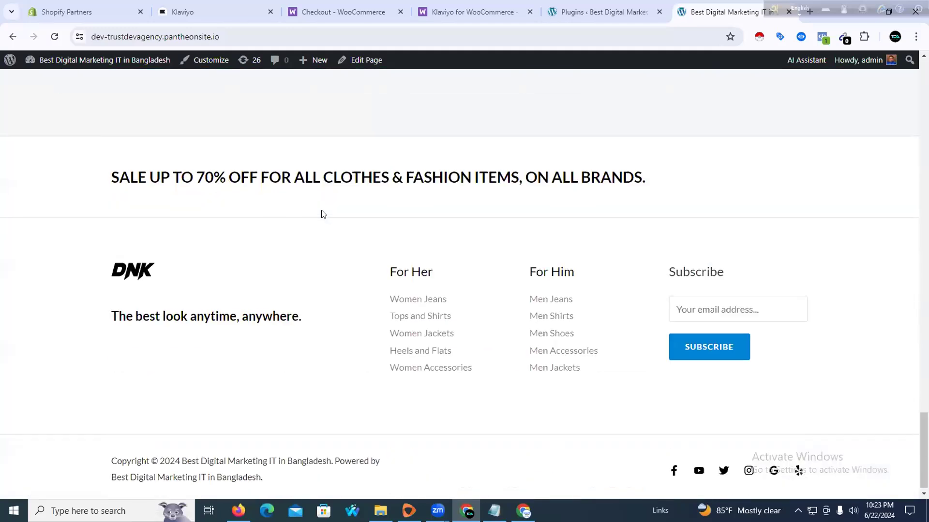
Return to the WordPress plugins tab showing the no-match search
{"action": "left_click", "coordinate": [608, 5]}
{"action": "scroll", "coordinate": [241, 267], "scroll_direction": "up", "scroll_amount": 1}
{"action": "scroll", "coordinate": [170, 274], "scroll_direction": "down", "scroll_amount": 1}
{"action": "scroll", "coordinate": [170, 287], "scroll_direction": "up", "scroll_amount": 1}
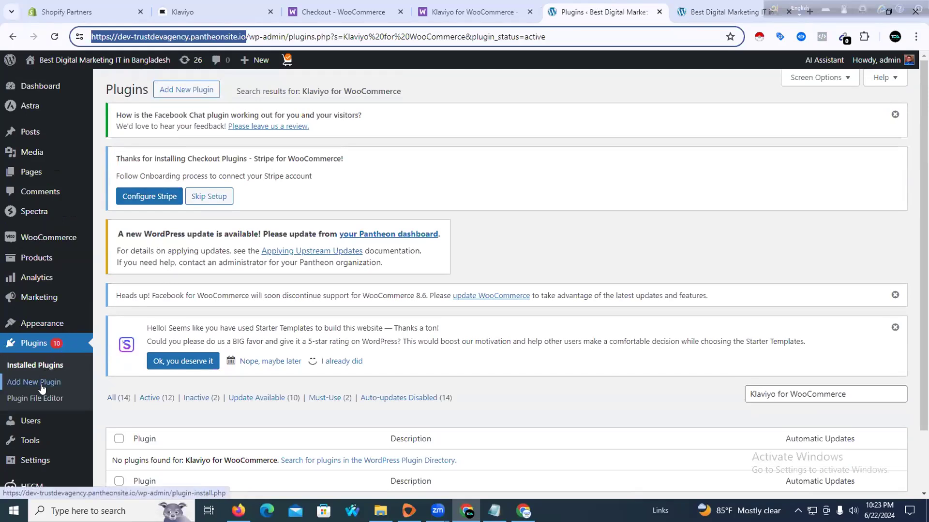
Search the Add Plugins directory for 'klaviyo'
{"action": "mouse_move", "coordinate": [42, 456]}
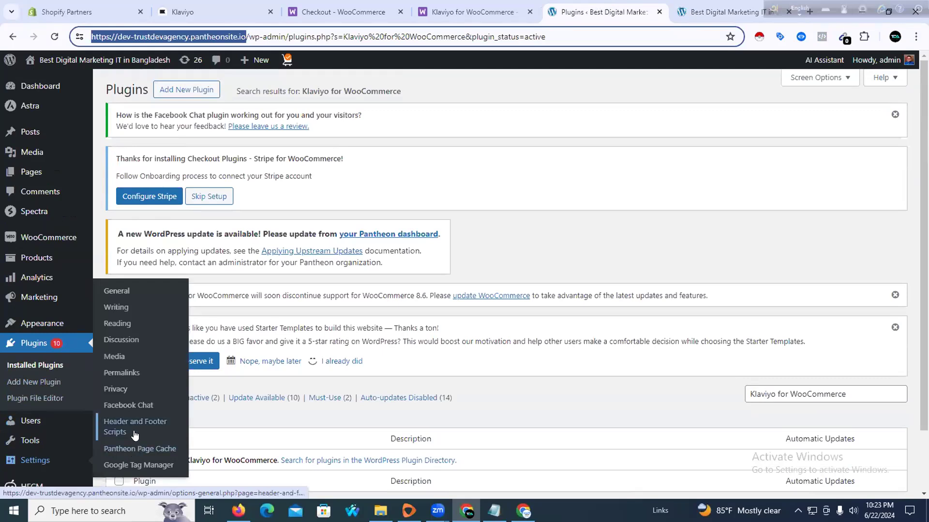
{"action": "left_click", "coordinate": [43, 382]}
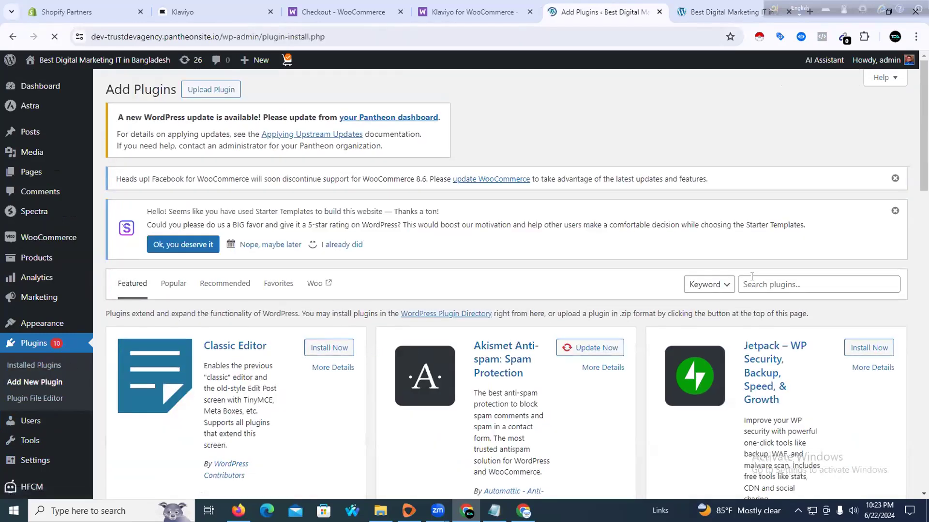
{"action": "left_click", "coordinate": [757, 283]}
{"action": "type", "text": "https://dev-trustdevagency.pantheonsite.io/"}
{"action": "key", "text": "ctrl+a"}
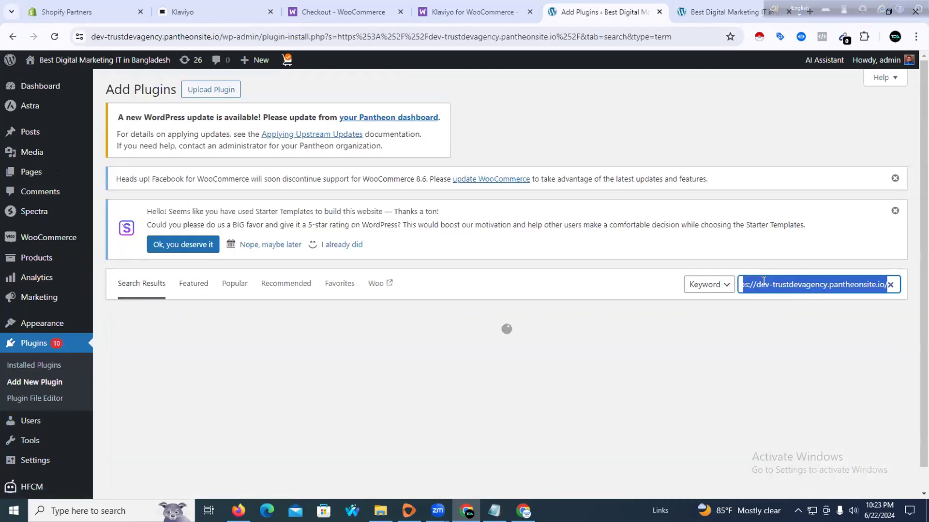
{"action": "key", "text": "BackSpace"}
{"action": "type", "text": "k"}
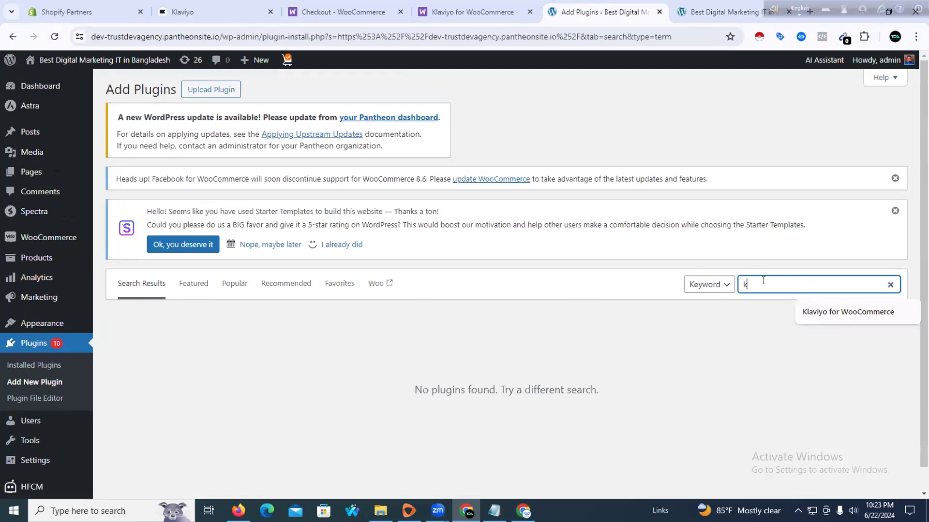
{"action": "type", "text": "laviyo"}
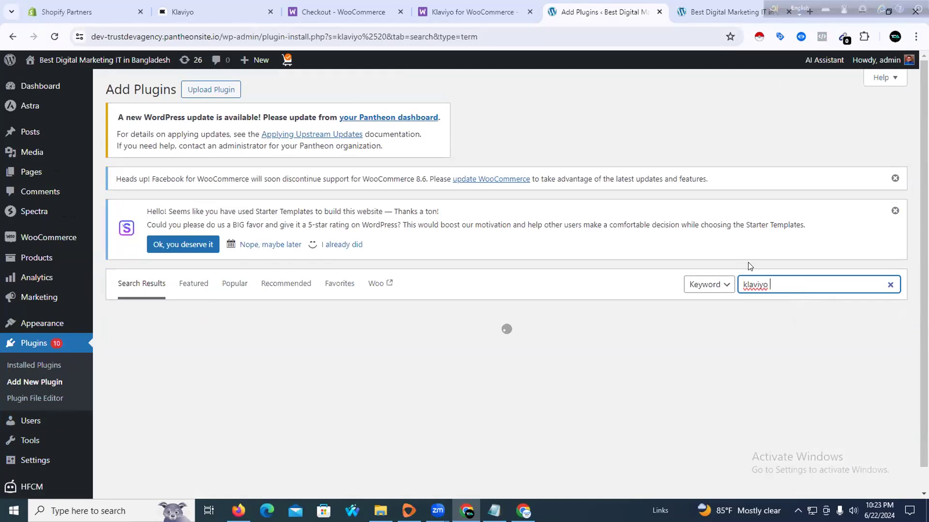
{"action": "scroll", "coordinate": [338, 259], "scroll_direction": "down", "scroll_amount": 2}
Read the Klaviyo plugin's Installation details, then close them to see the 81 results
{"action": "left_click", "coordinate": [337, 255]}
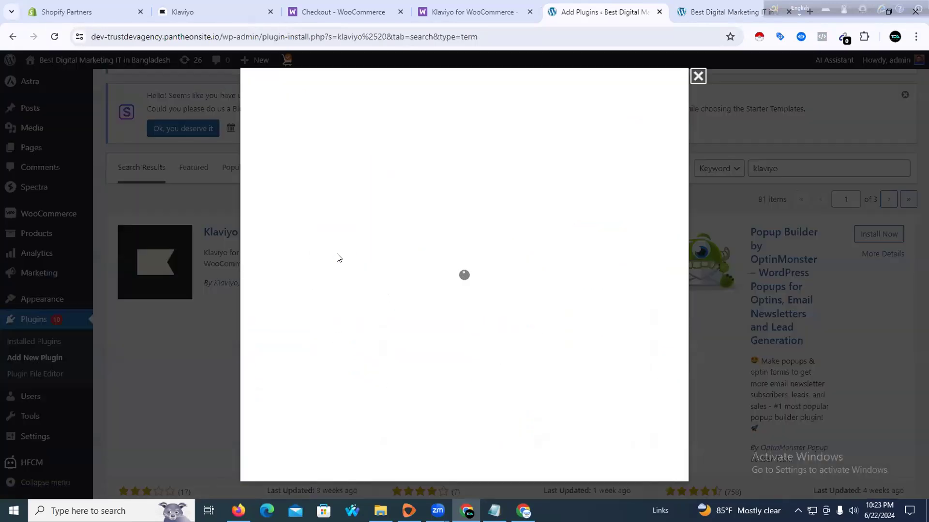
{"action": "scroll", "coordinate": [350, 251], "scroll_direction": "down", "scroll_amount": 3}
{"action": "scroll", "coordinate": [338, 193], "scroll_direction": "up", "scroll_amount": 3}
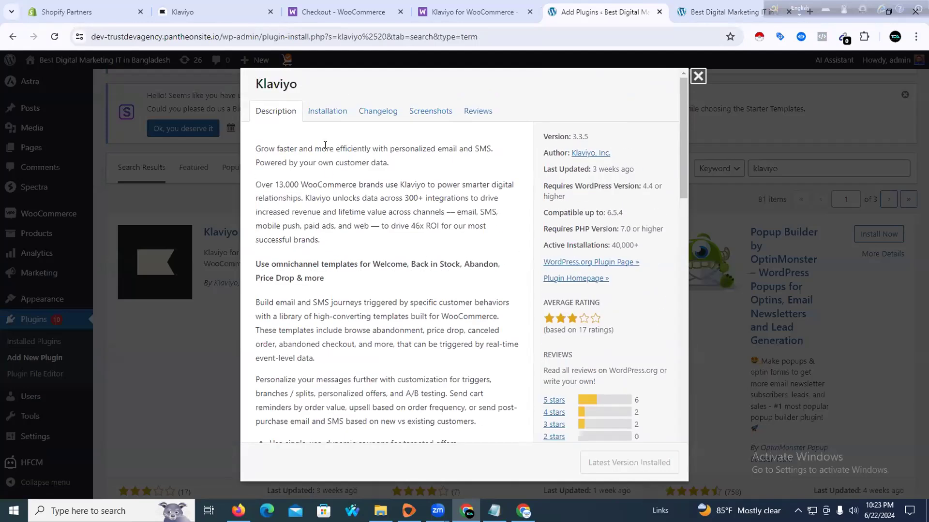
{"action": "left_click", "coordinate": [322, 118]}
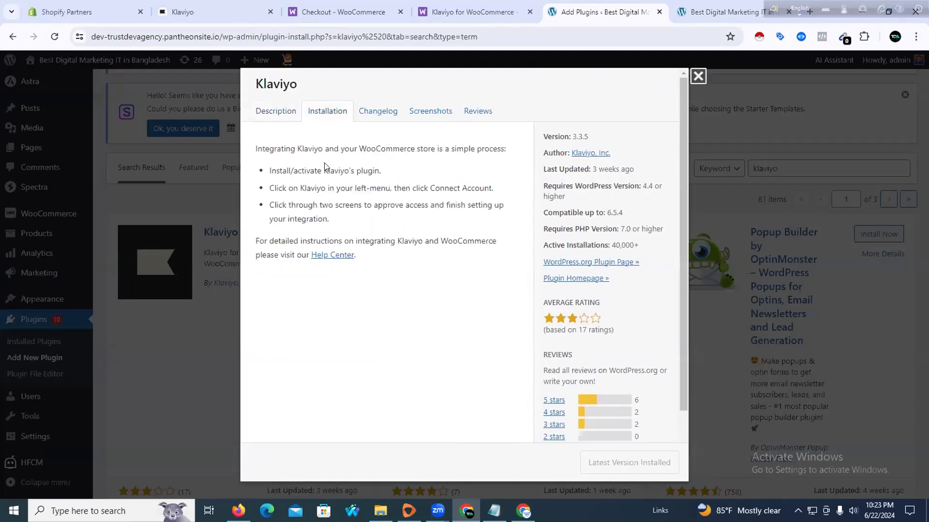
{"action": "left_click_drag", "start_coordinate": [296, 167], "coordinate": [445, 167]}
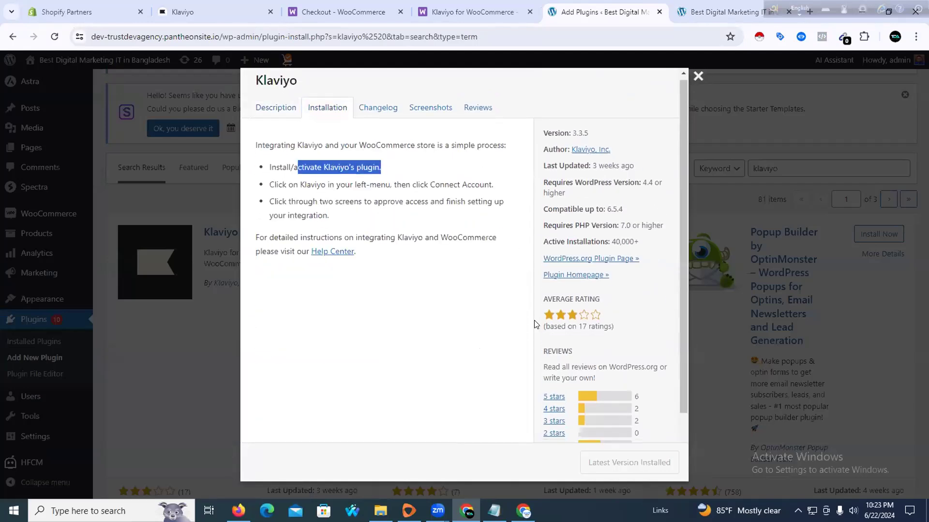
{"action": "scroll", "coordinate": [534, 320], "scroll_direction": "down", "scroll_amount": 2}
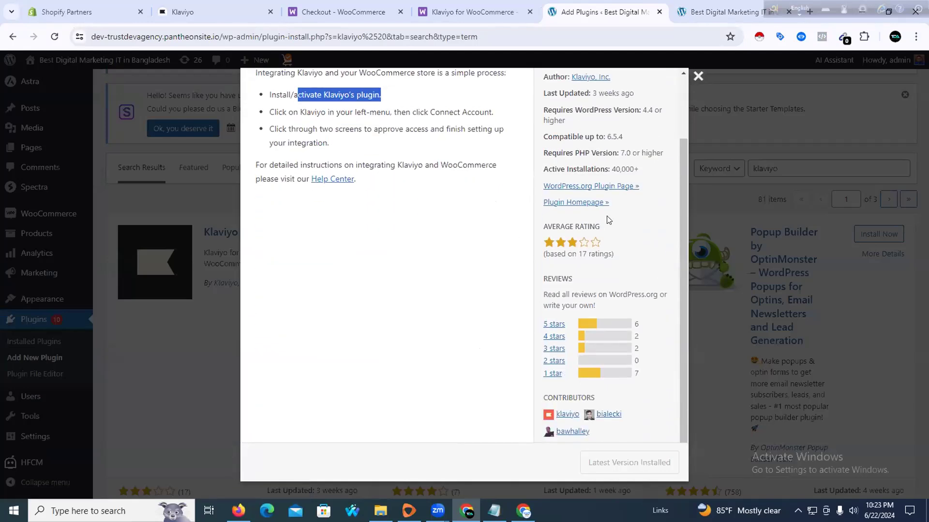
{"action": "left_click", "coordinate": [698, 75]}
{"action": "scroll", "coordinate": [338, 285], "scroll_direction": "up", "scroll_amount": 1}
{"action": "scroll", "coordinate": [308, 330], "scroll_direction": "up", "scroll_amount": 1}
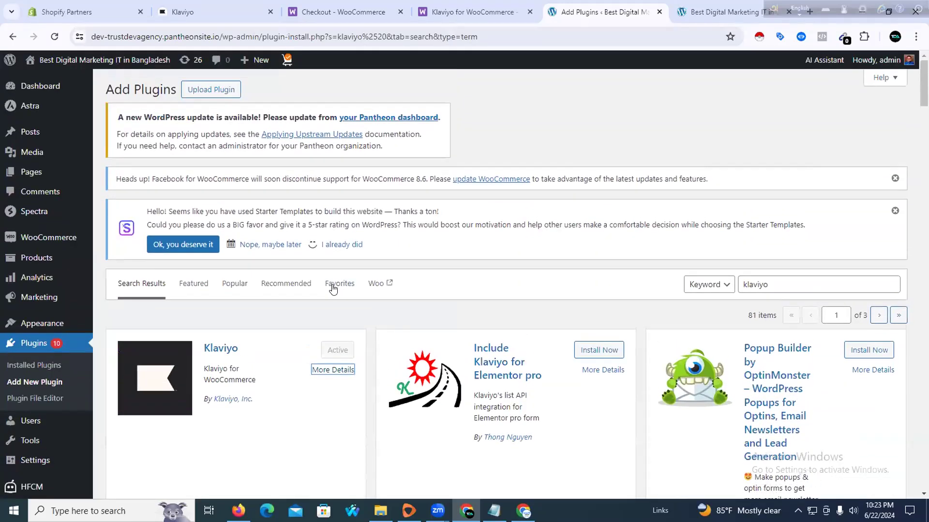
Install and activate Include Klaviyo for Elementor pro, then confirm it among 15 installed plugins
{"action": "left_click", "coordinate": [584, 358]}
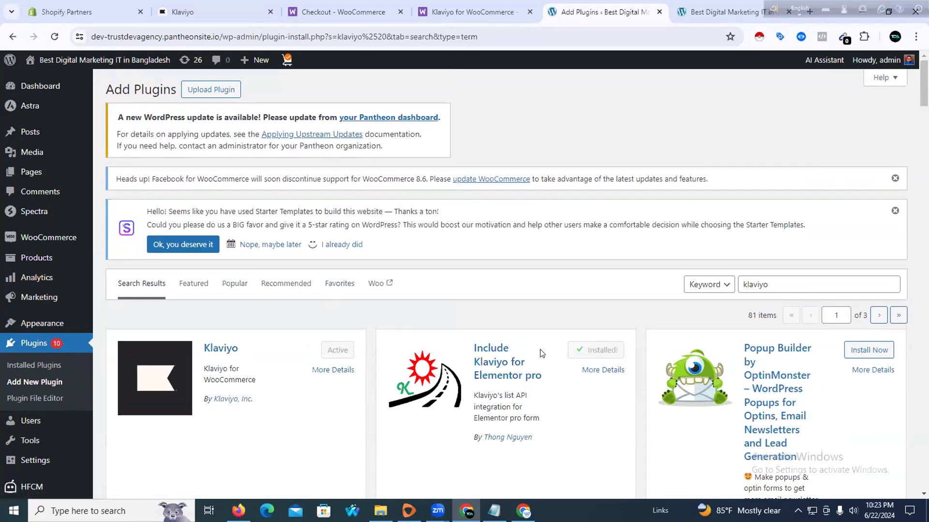
{"action": "left_click", "coordinate": [592, 358]}
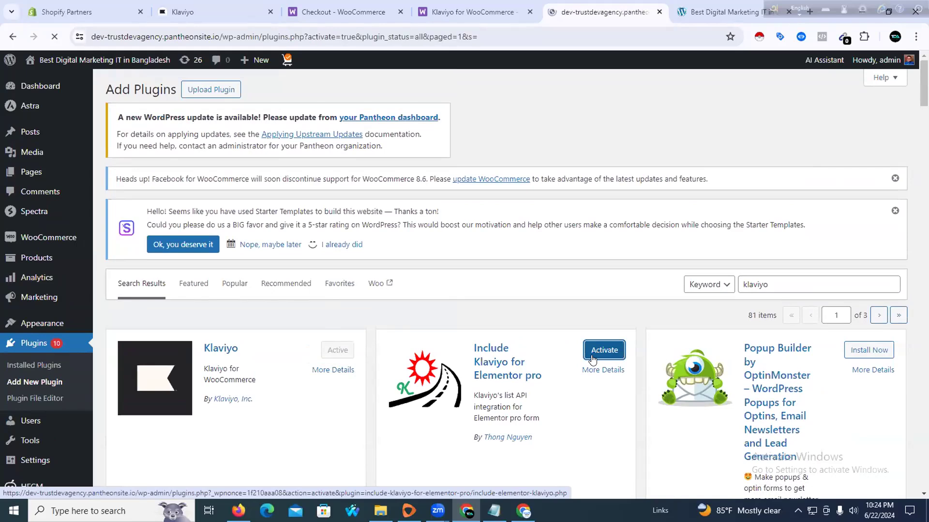
{"action": "scroll", "coordinate": [404, 375], "scroll_direction": "down", "scroll_amount": 5}
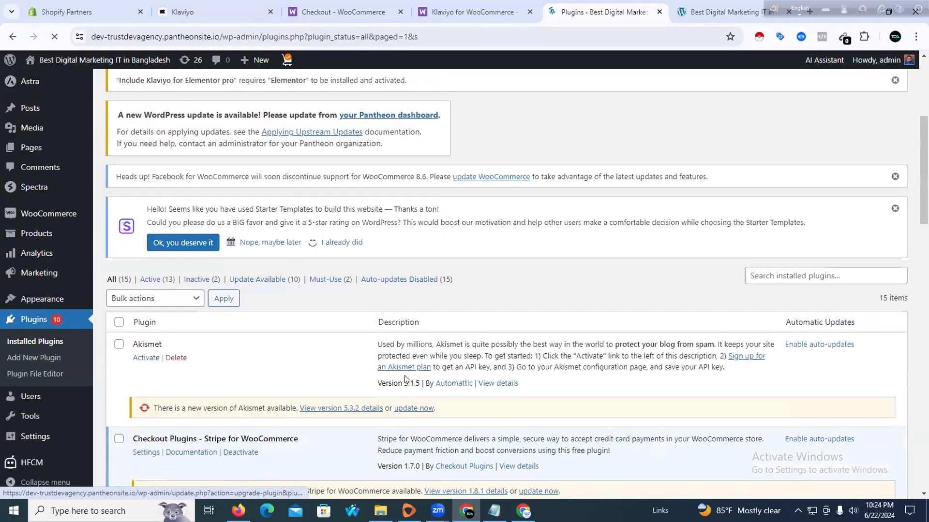
{"action": "scroll", "coordinate": [237, 363], "scroll_direction": "down", "scroll_amount": 6}
{"action": "scroll", "coordinate": [237, 362], "scroll_direction": "down", "scroll_amount": 8}
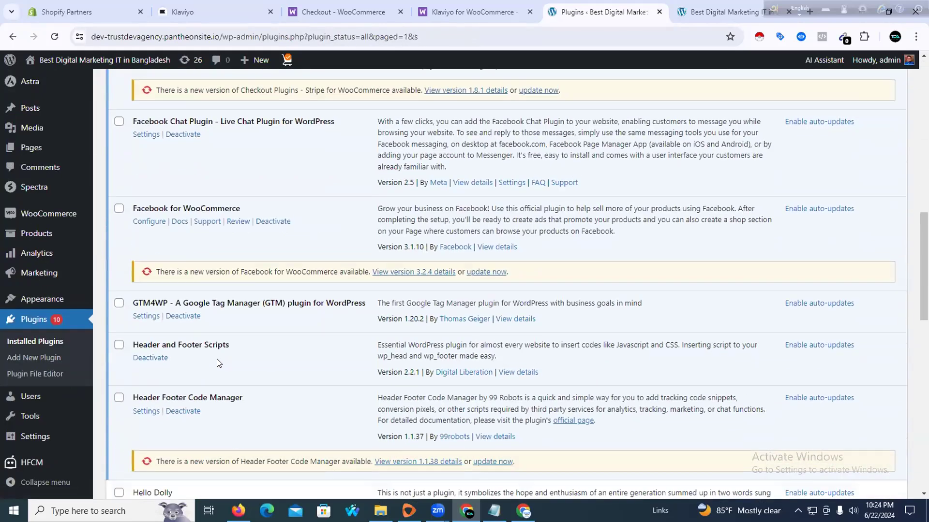
{"action": "scroll", "coordinate": [236, 364], "scroll_direction": "down", "scroll_amount": 4}
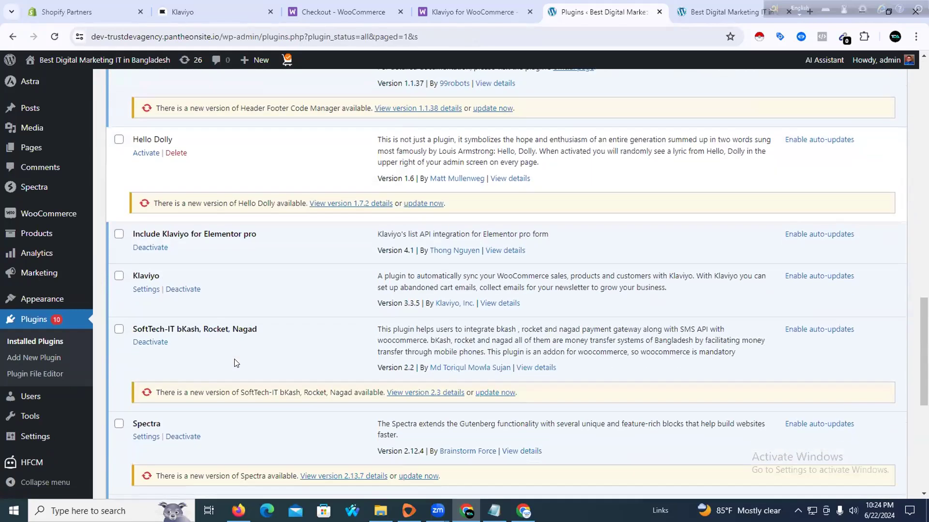
{"action": "scroll", "coordinate": [235, 363], "scroll_direction": "down", "scroll_amount": 1}
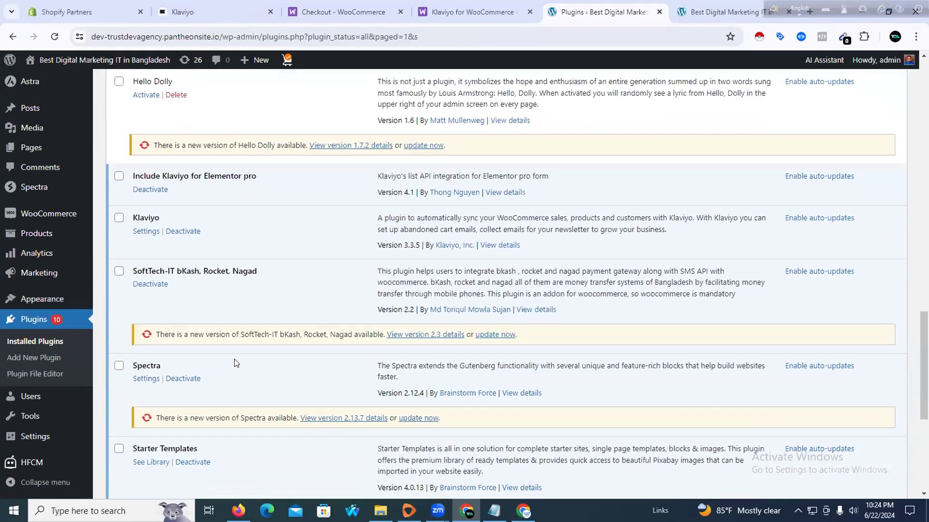
{"action": "scroll", "coordinate": [235, 363], "scroll_direction": "down", "scroll_amount": 5}
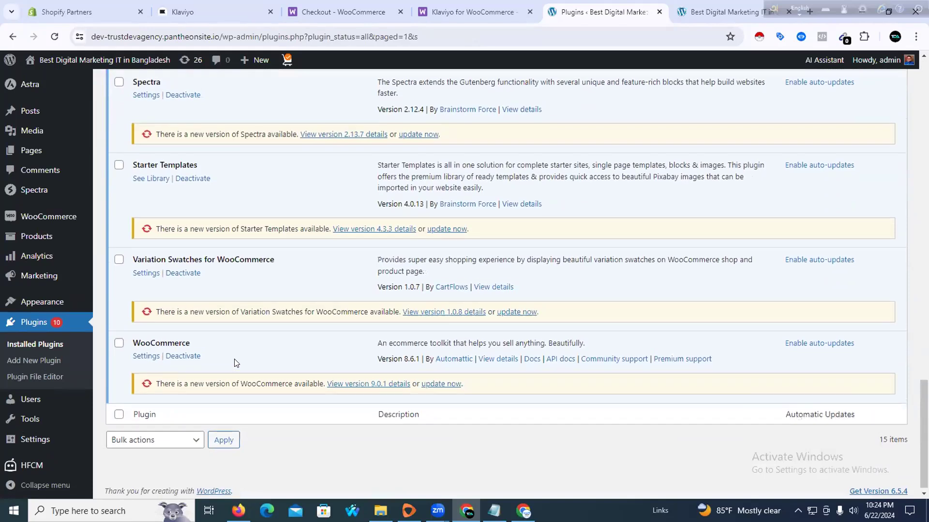
{"action": "scroll", "coordinate": [236, 363], "scroll_direction": "up", "scroll_amount": 6}
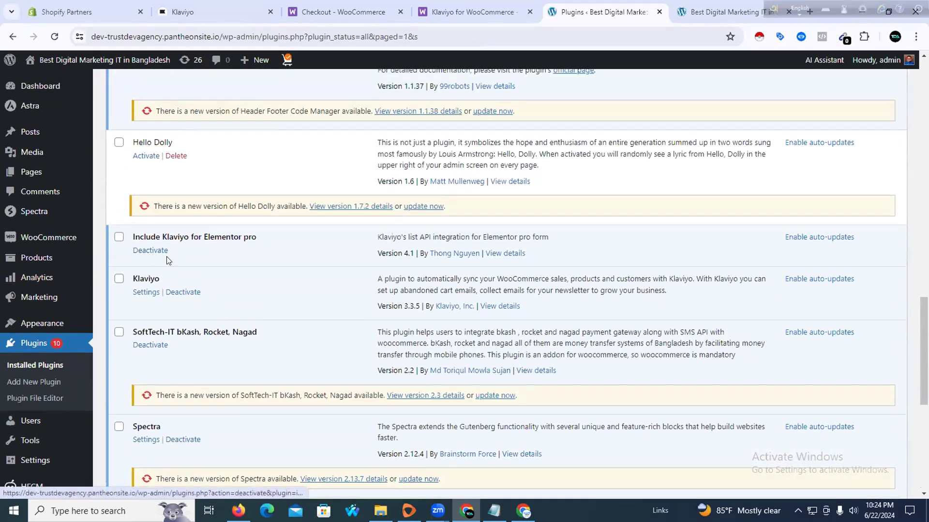
{"action": "scroll", "coordinate": [150, 256], "scroll_direction": "up", "scroll_amount": 3}
{"action": "scroll", "coordinate": [174, 271], "scroll_direction": "up", "scroll_amount": 10}
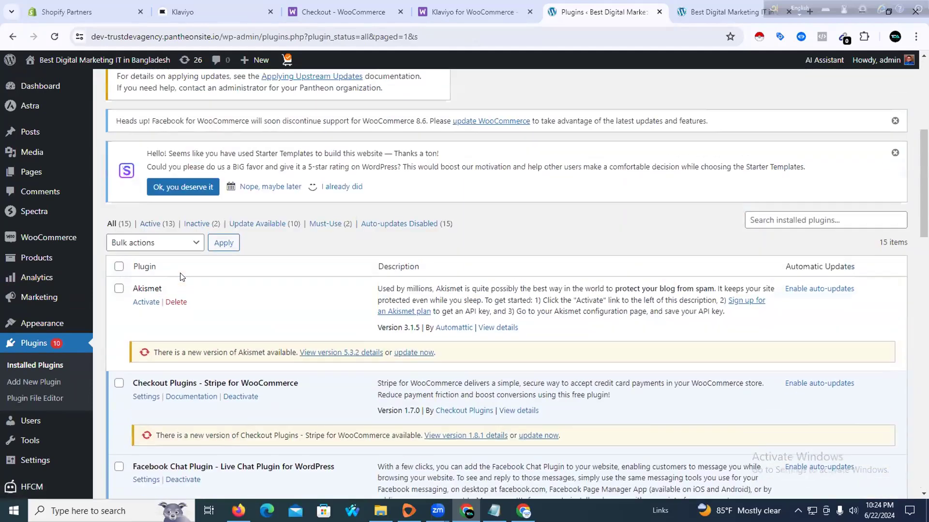
{"action": "scroll", "coordinate": [172, 290], "scroll_direction": "down", "scroll_amount": 8}
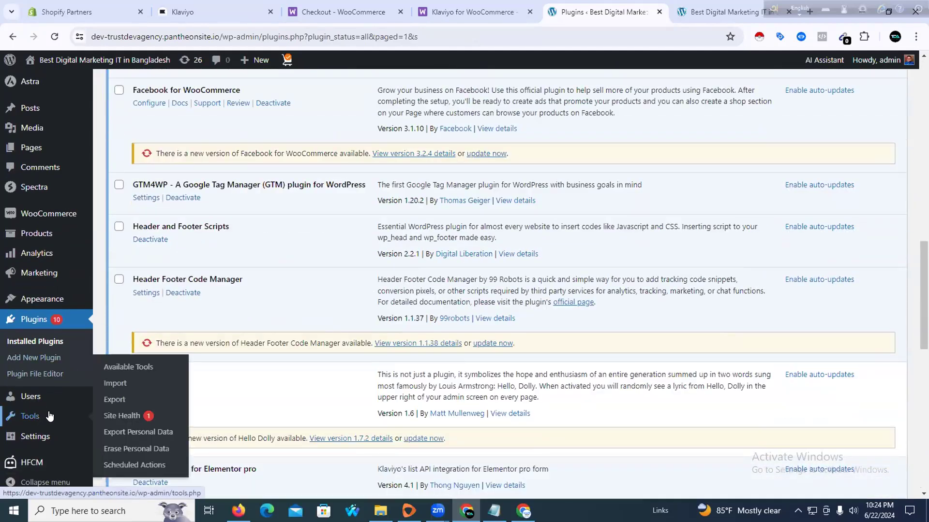
{"action": "scroll", "coordinate": [231, 174], "scroll_direction": "up", "scroll_amount": 10}
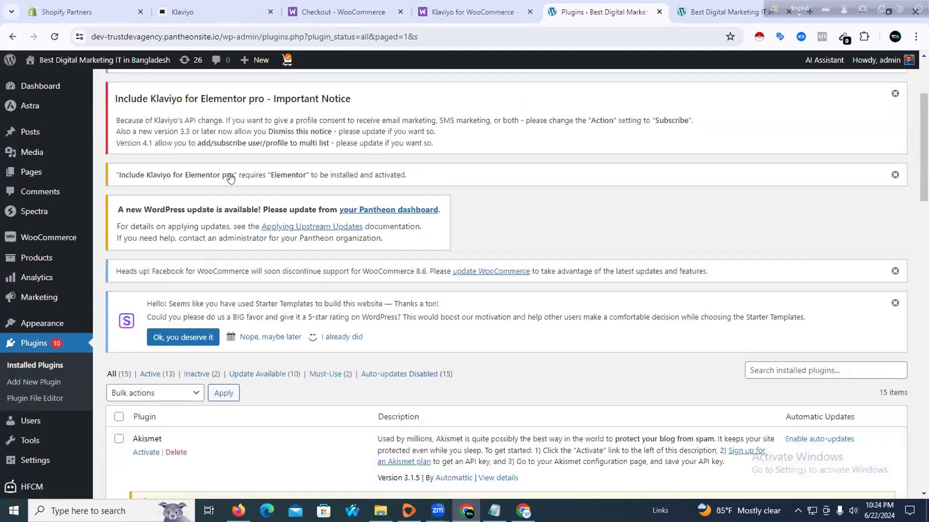
Look through the Shopify Partners, WooCommerce product and checkout tabs, ending on Klaviyo's integration page
{"action": "left_click", "coordinate": [214, 10]}
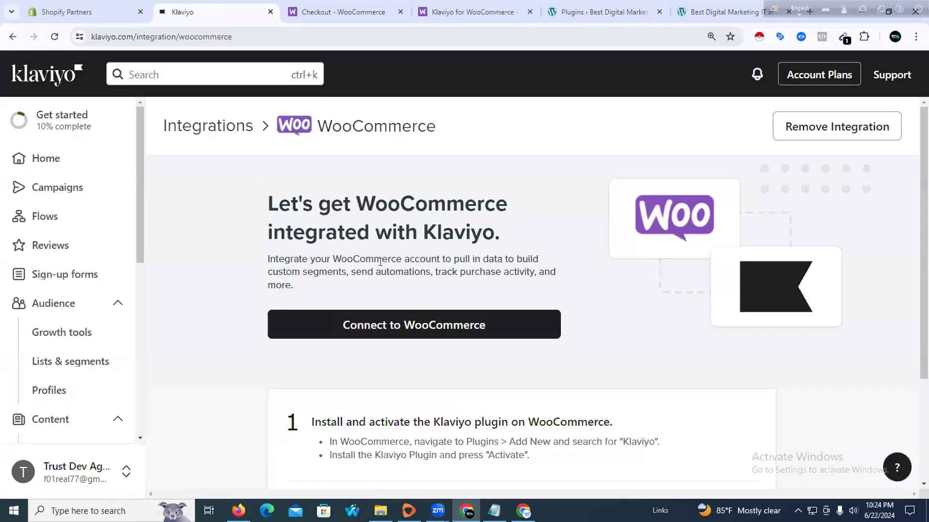
{"action": "left_click", "coordinate": [82, 10]}
{"action": "left_click", "coordinate": [220, 5]}
{"action": "left_click", "coordinate": [467, 12]}
{"action": "left_click", "coordinate": [341, 10]}
{"action": "left_click", "coordinate": [217, 10]}
{"action": "left_click", "coordinate": [90, 10]}
{"action": "scroll", "coordinate": [644, 228], "scroll_direction": "up", "scroll_amount": 4}
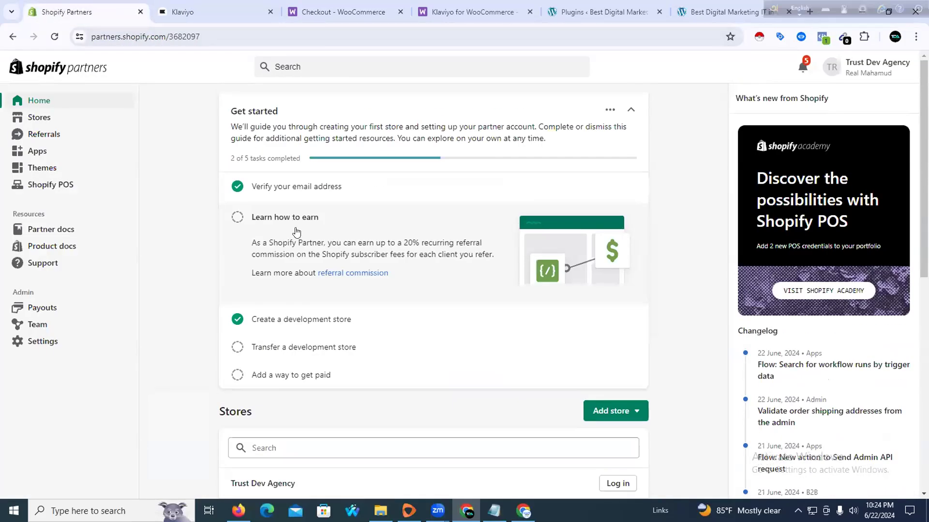
{"action": "scroll", "coordinate": [663, 193], "scroll_direction": "down", "scroll_amount": 8}
{"action": "scroll", "coordinate": [260, 242], "scroll_direction": "up", "scroll_amount": 8}
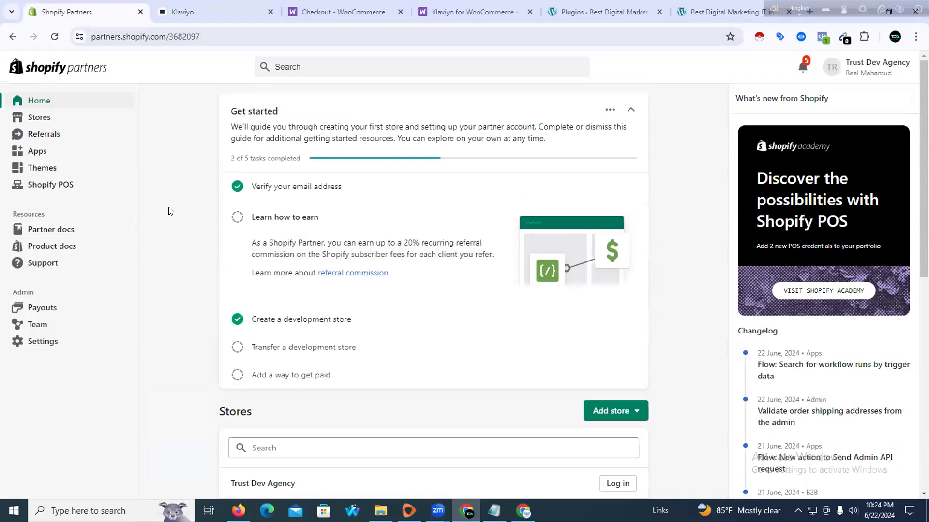
{"action": "left_click", "coordinate": [198, 15]}
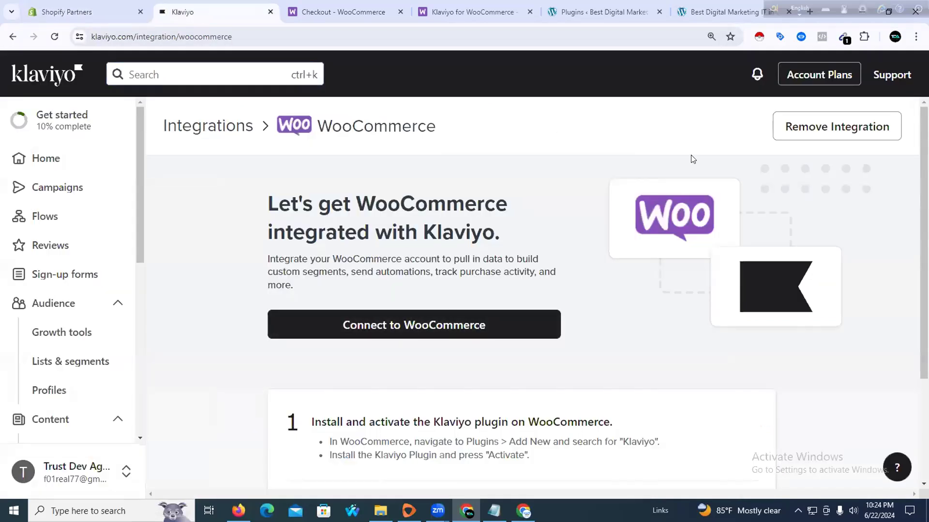
Search Klaviyo's Add integration list for 'shopify' and open the Shopify integration
{"action": "left_click", "coordinate": [793, 136]}
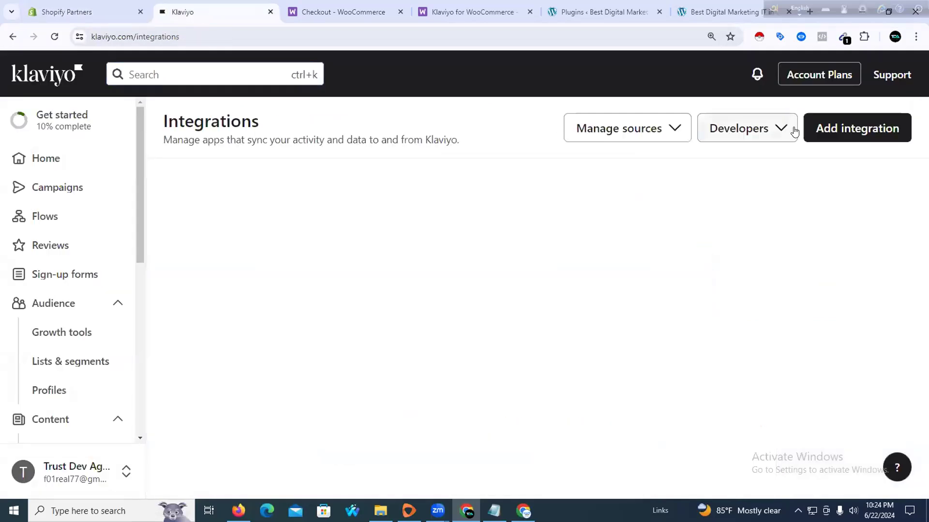
{"action": "left_click", "coordinate": [834, 137]}
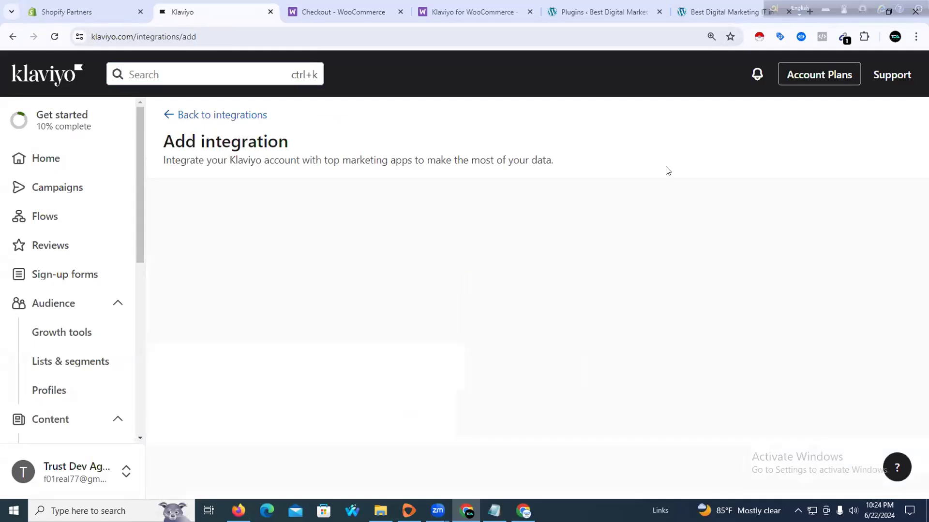
{"action": "left_click", "coordinate": [252, 212]}
{"action": "type", "text": "e"}
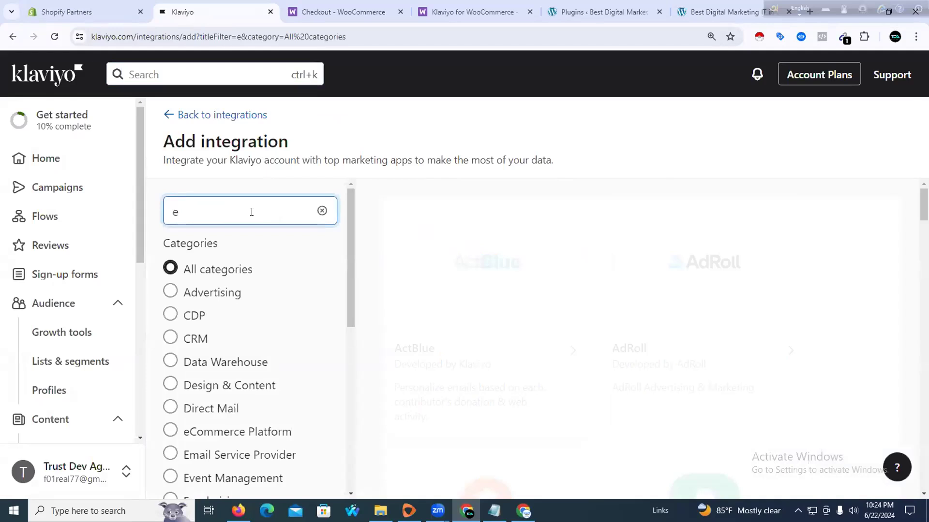
{"action": "key", "text": "BackSpace"}
{"action": "type", "text": "shopify"}
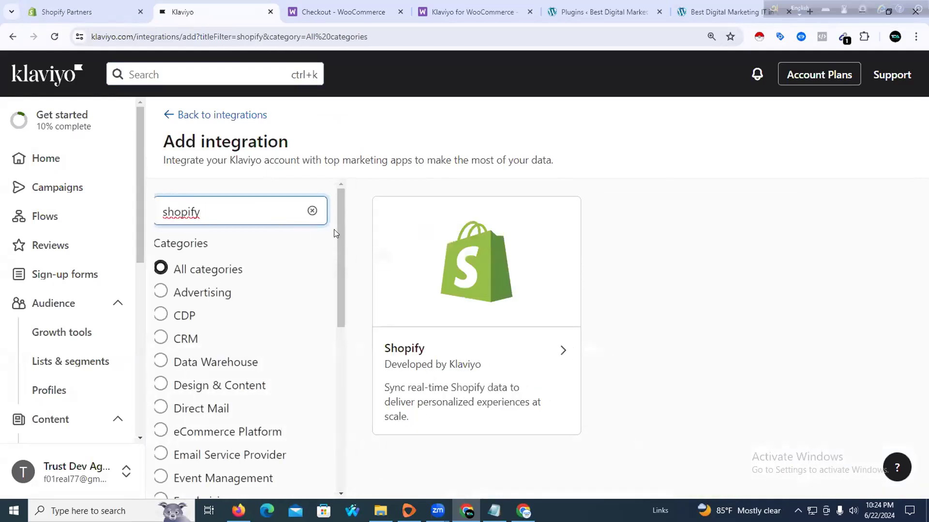
{"action": "left_click", "coordinate": [432, 350]}
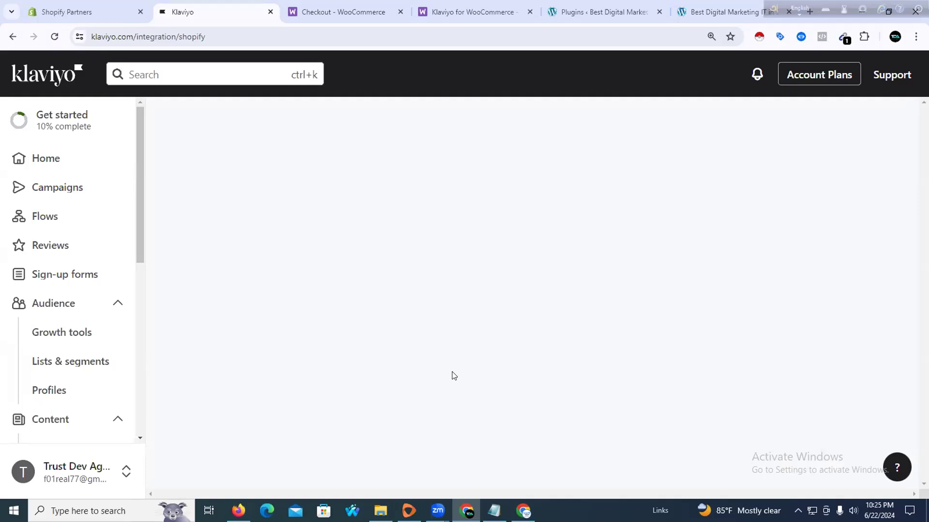
Go to WordPress Installed Plugins and scroll down, highlighting the Akismet entry
{"action": "left_click", "coordinate": [344, 11]}
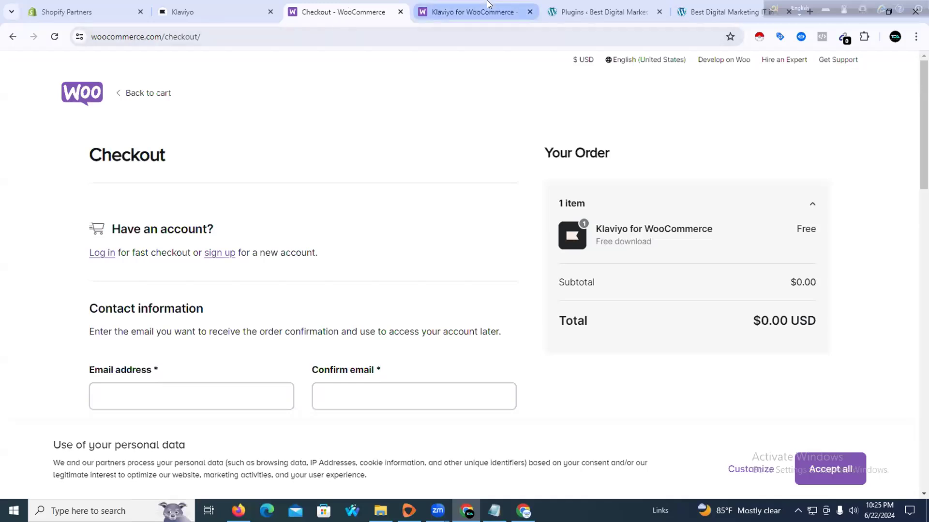
{"action": "left_click", "coordinate": [487, 5]}
{"action": "left_click", "coordinate": [561, 8]}
{"action": "scroll", "coordinate": [238, 254], "scroll_direction": "down", "scroll_amount": 1}
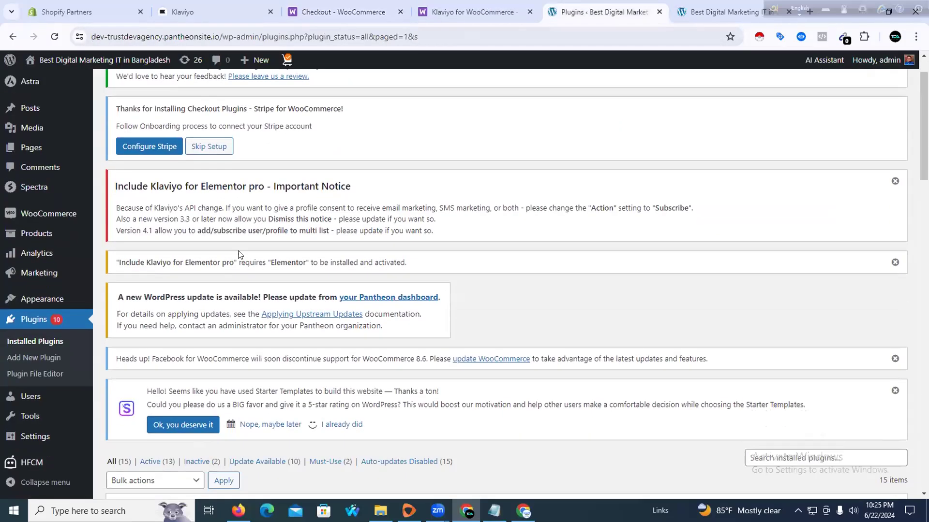
{"action": "scroll", "coordinate": [238, 254], "scroll_direction": "down", "scroll_amount": 5}
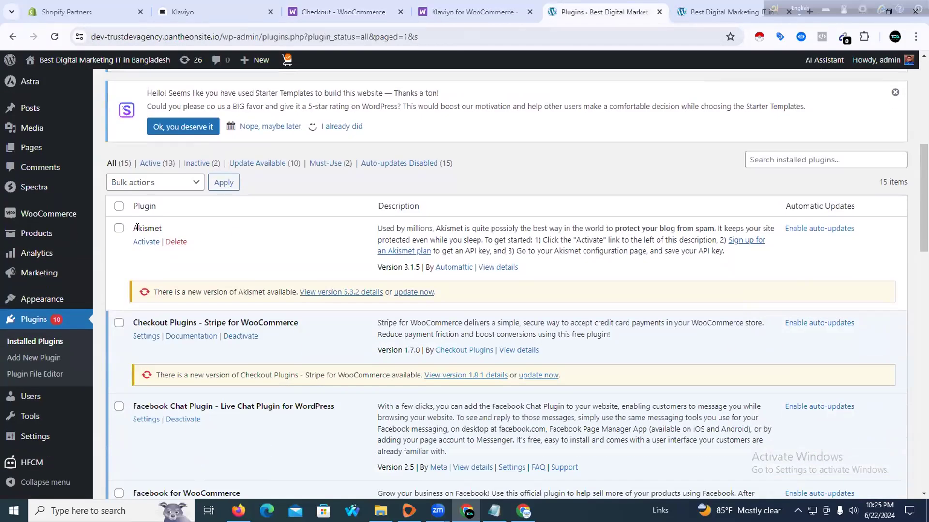
{"action": "left_click_drag", "start_coordinate": [132, 227], "coordinate": [184, 241]}
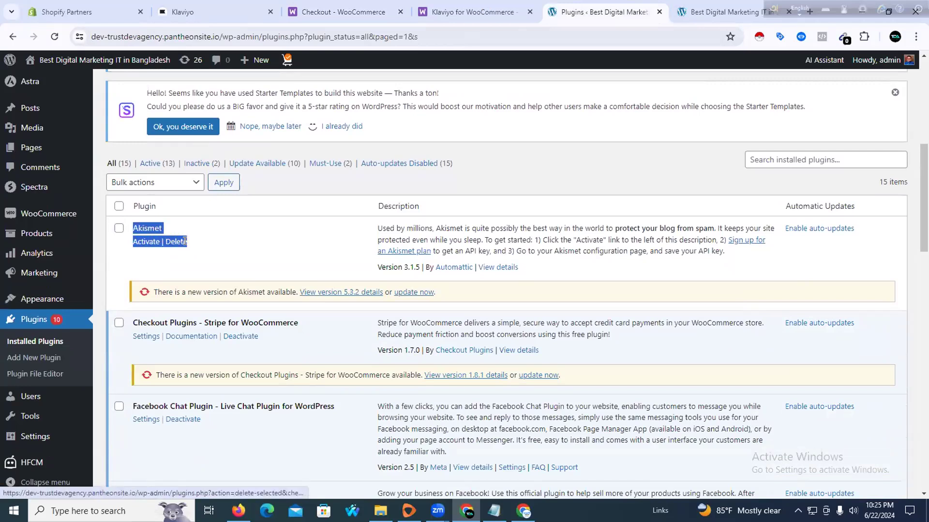
{"action": "scroll", "coordinate": [185, 241], "scroll_direction": "down", "scroll_amount": 2}
{"action": "left_click_drag", "start_coordinate": [124, 212], "coordinate": [330, 208]}
{"action": "scroll", "coordinate": [129, 322], "scroll_direction": "down", "scroll_amount": 2}
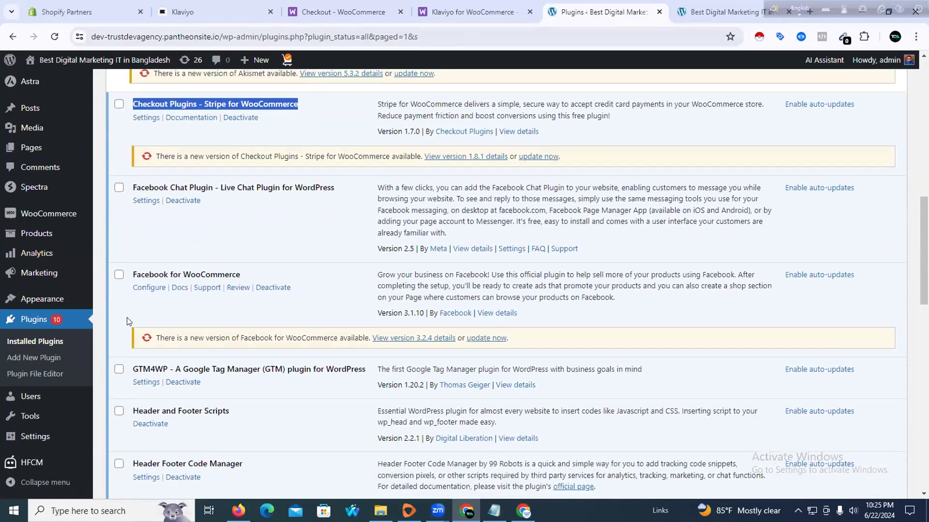
Highlight Facebook for WooCommerce, Header and Footer Scripts and Include Klaviyo for Elementor pro, then open Klaviyo's settings
{"action": "left_click_drag", "start_coordinate": [128, 261], "coordinate": [256, 262]}
{"action": "scroll", "coordinate": [202, 171], "scroll_direction": "down", "scroll_amount": 2}
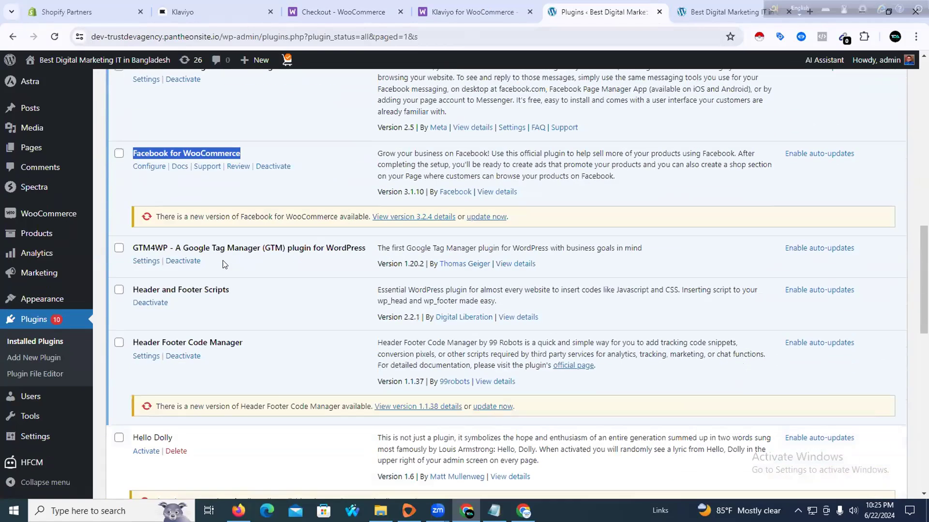
{"action": "left_click_drag", "start_coordinate": [131, 284], "coordinate": [230, 285]}
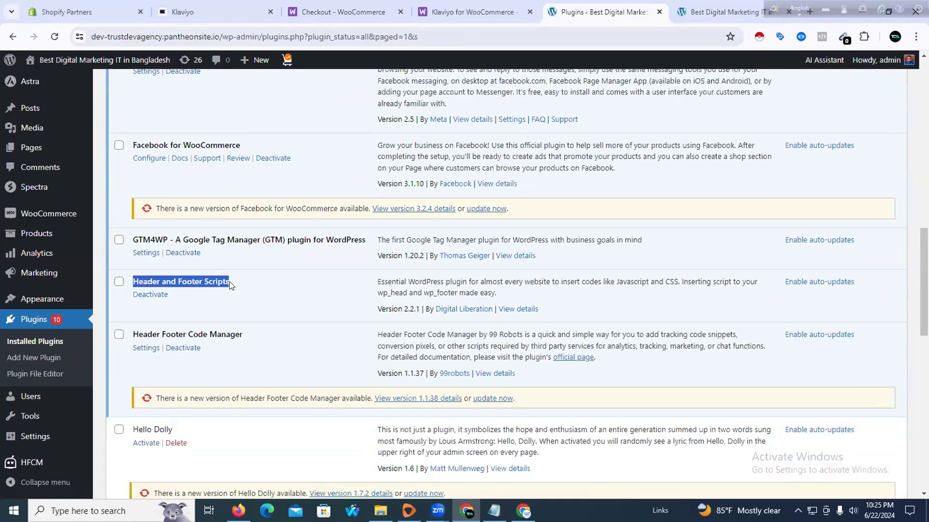
{"action": "scroll", "coordinate": [224, 283], "scroll_direction": "down", "scroll_amount": 1}
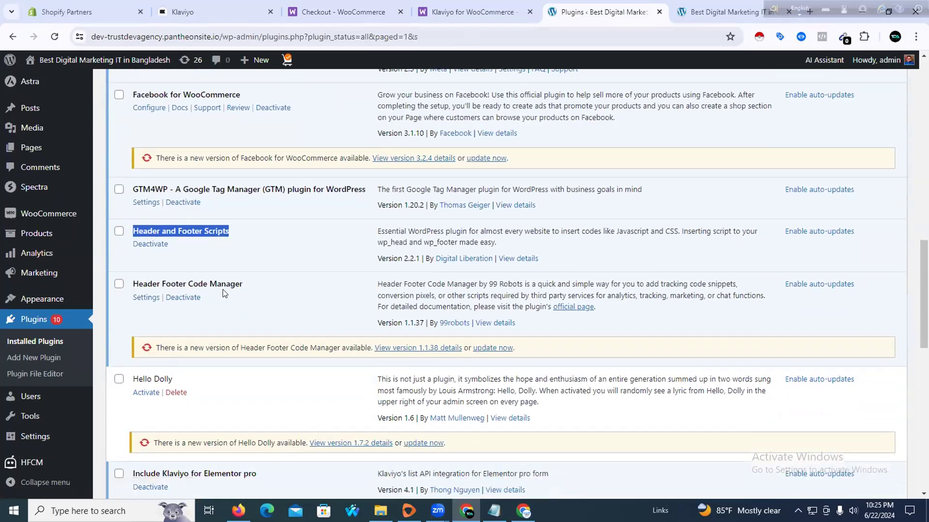
{"action": "left_click_drag", "start_coordinate": [132, 276], "coordinate": [251, 278]}
{"action": "scroll", "coordinate": [251, 278], "scroll_direction": "down", "scroll_amount": 3}
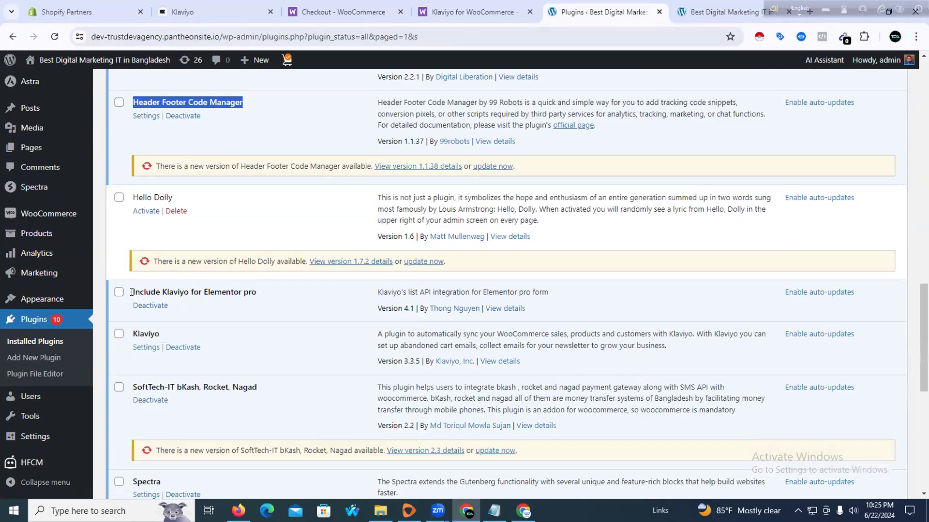
{"action": "left_click_drag", "start_coordinate": [132, 292], "coordinate": [257, 302]}
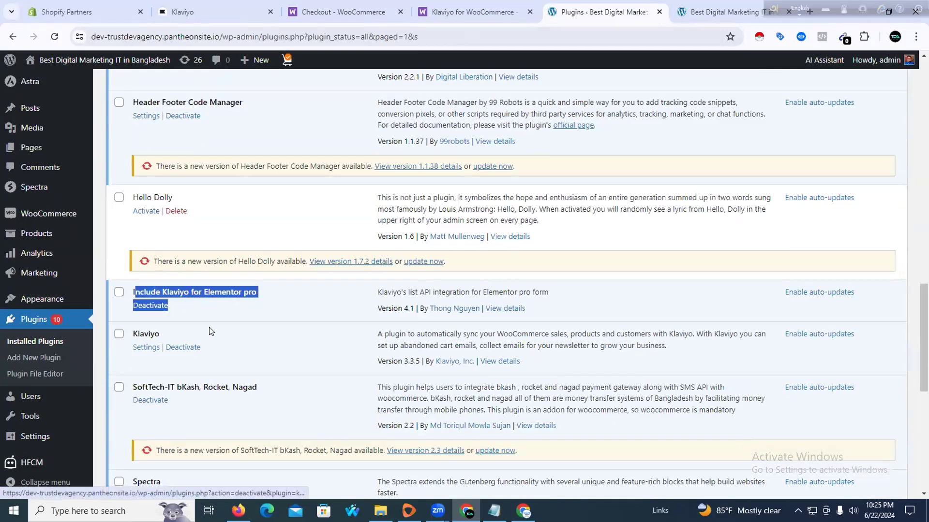
{"action": "scroll", "coordinate": [154, 312], "scroll_direction": "down", "scroll_amount": 1}
{"action": "left_click", "coordinate": [145, 290]}
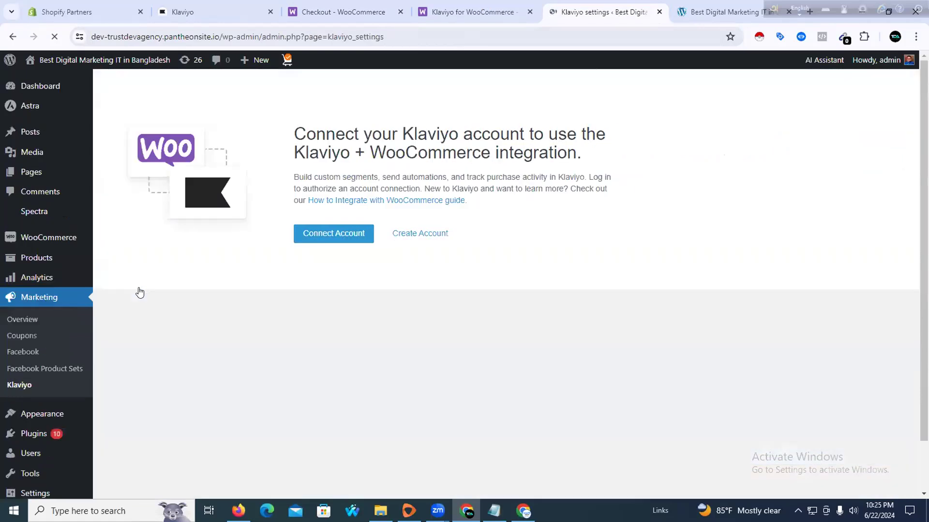
Connect the Klaviyo account, log back into the store with saved admin credentials, and approve Klaviyo's access
{"action": "left_click", "coordinate": [329, 239]}
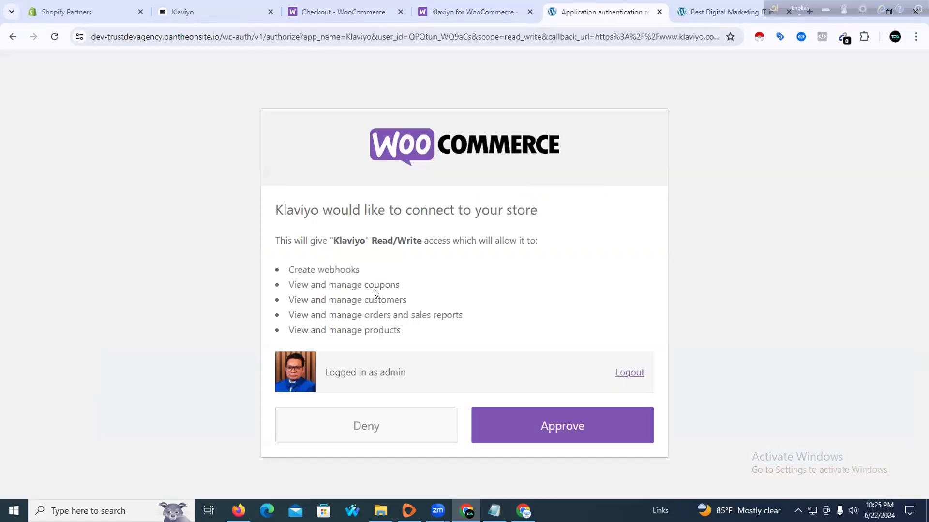
{"action": "left_click", "coordinate": [622, 376]}
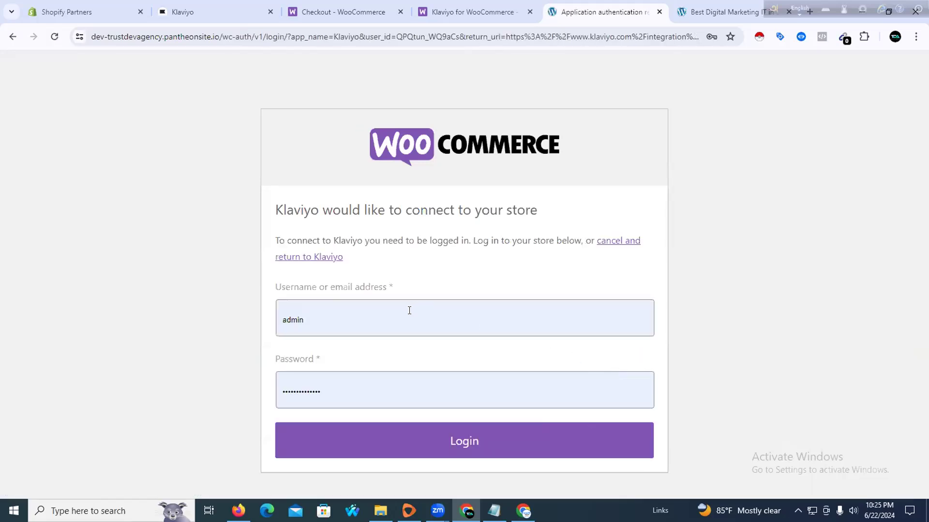
{"action": "left_click", "coordinate": [334, 315]}
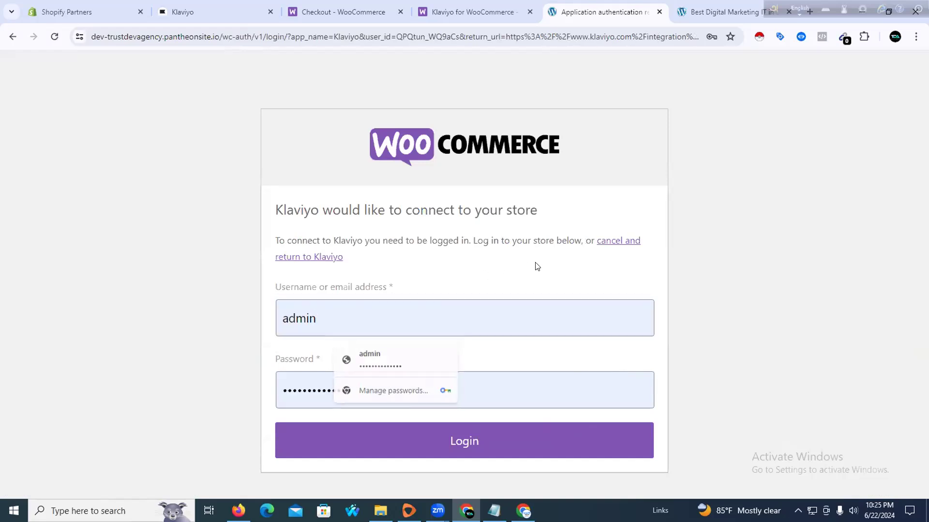
{"action": "left_click", "coordinate": [358, 358]}
{"action": "left_click", "coordinate": [470, 443]}
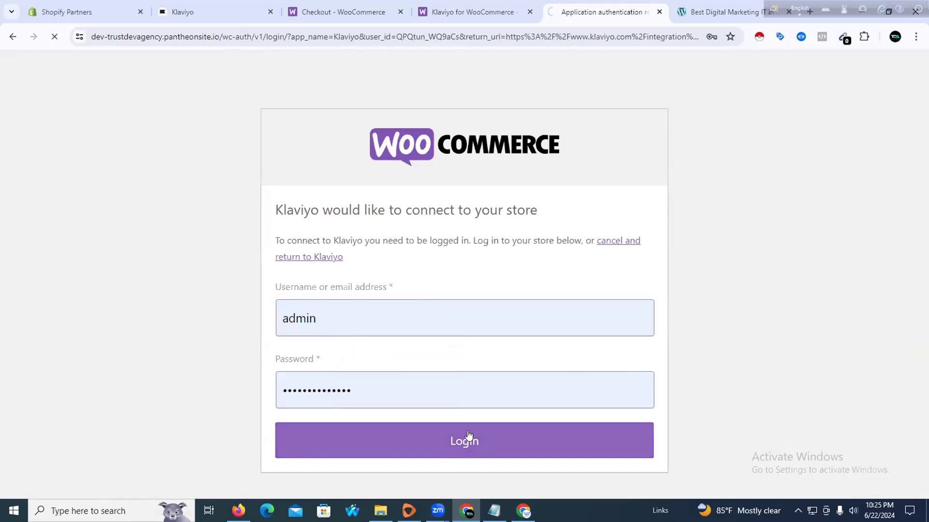
{"action": "left_click", "coordinate": [522, 433]}
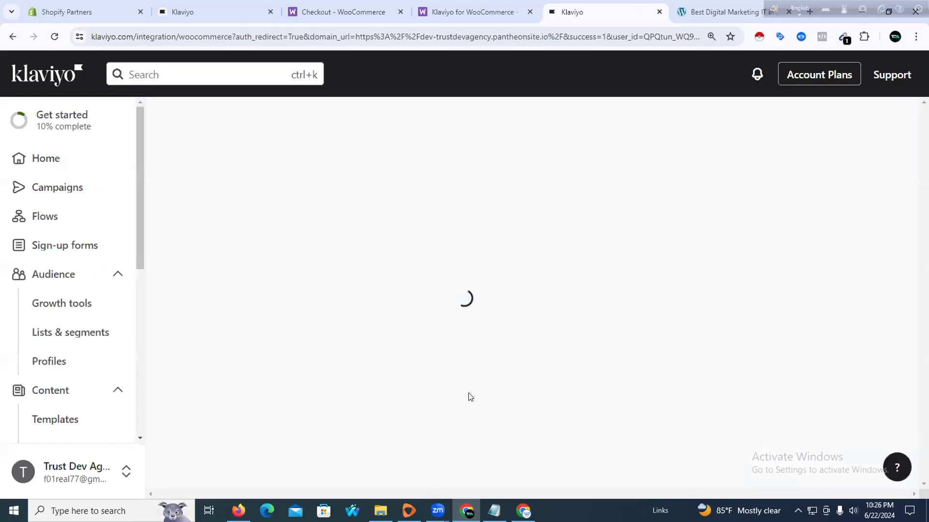
Send checkout email subscribers to Email List, complete the WooCommerce setup, and go to the dashboard
{"action": "scroll", "coordinate": [456, 334], "scroll_direction": "down", "scroll_amount": 10}
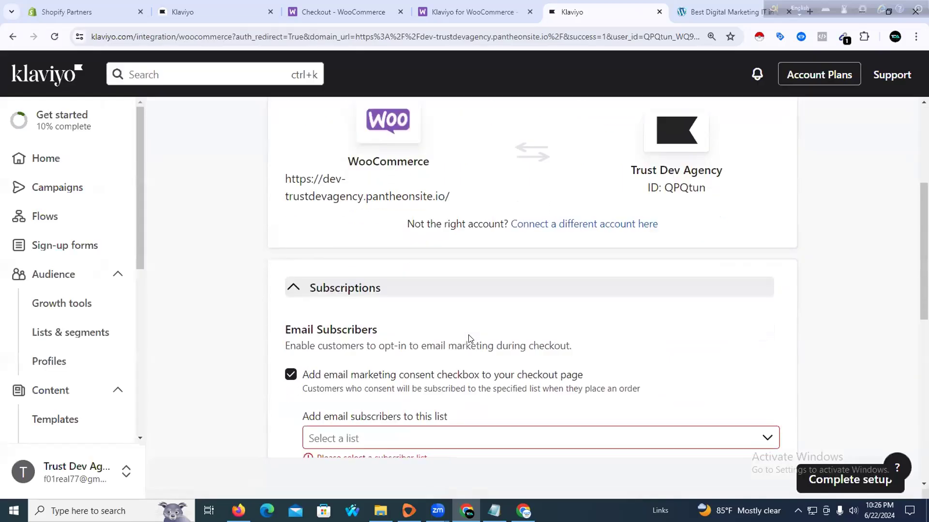
{"action": "scroll", "coordinate": [456, 337], "scroll_direction": "up", "scroll_amount": 3}
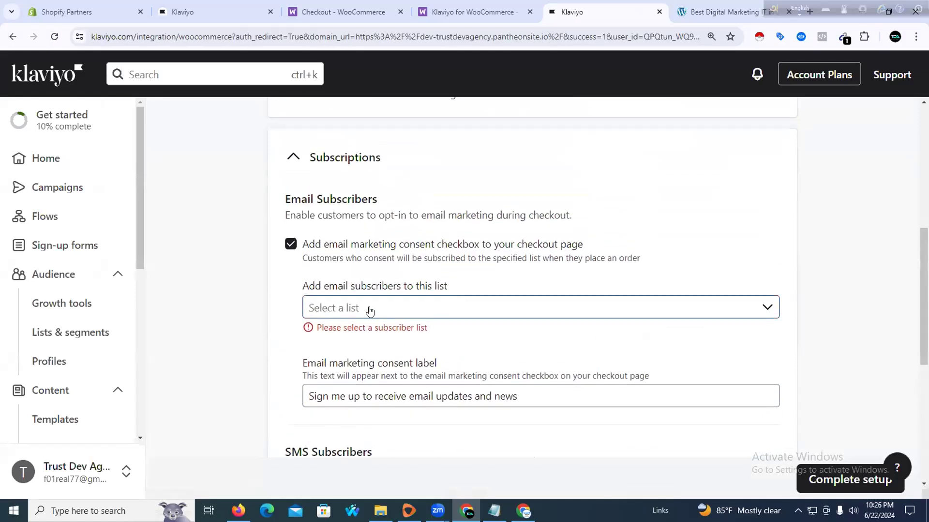
{"action": "left_click", "coordinate": [369, 308]}
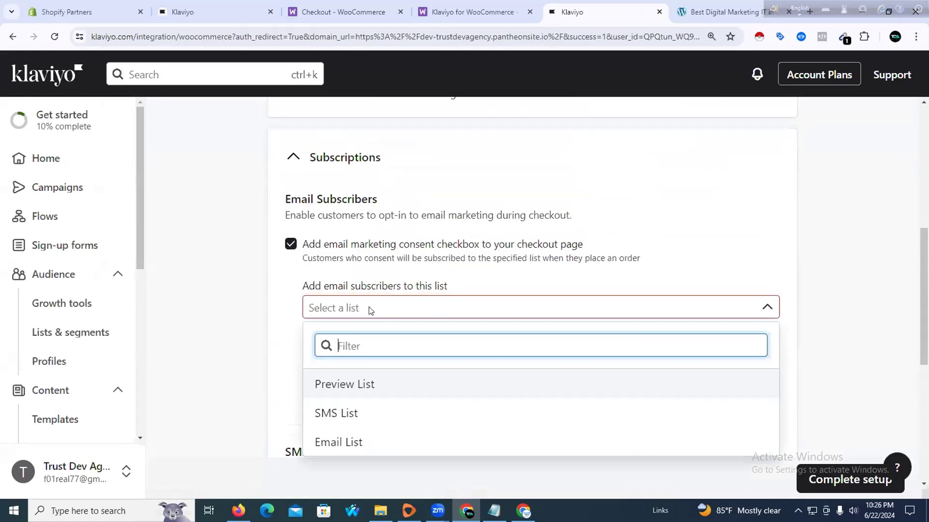
{"action": "left_click", "coordinate": [370, 441]}
{"action": "scroll", "coordinate": [452, 334], "scroll_direction": "down", "scroll_amount": 6}
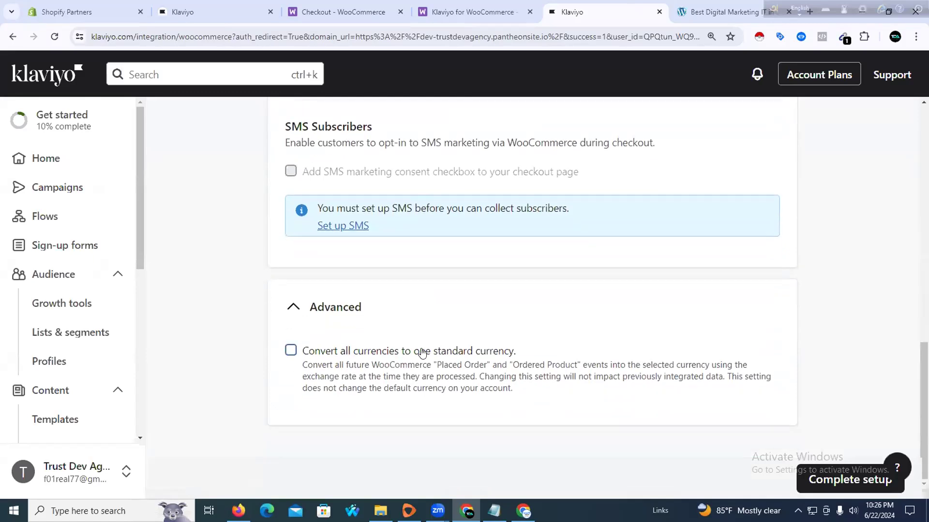
{"action": "left_click", "coordinate": [806, 475]}
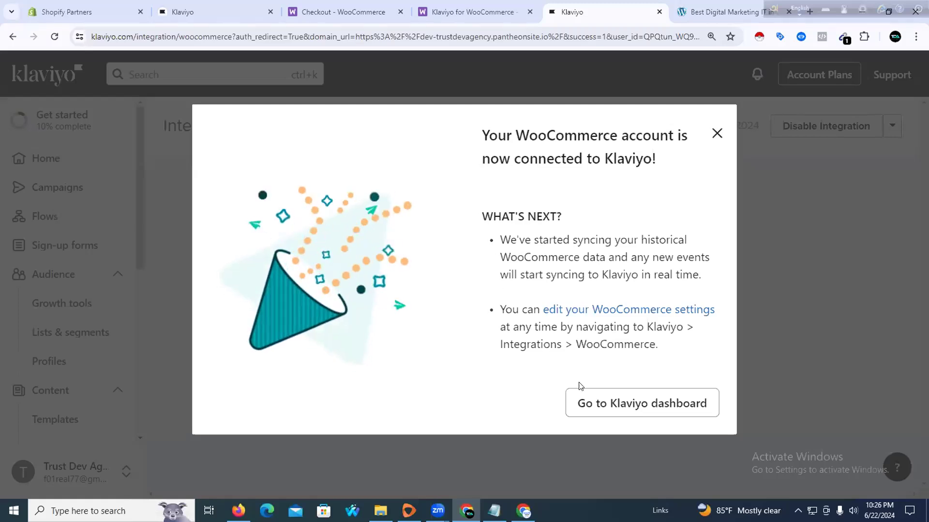
{"action": "left_click", "coordinate": [626, 414]}
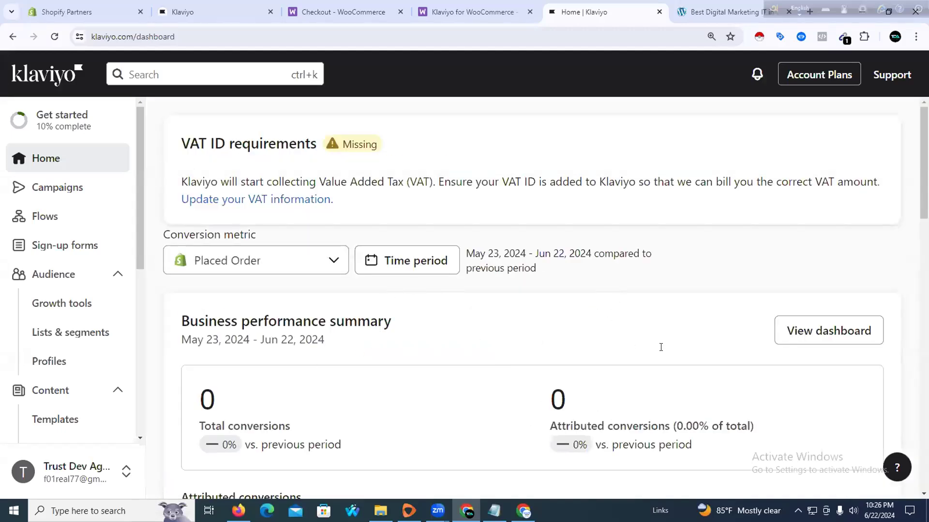
Review the Klaviyo dashboard and close the leftover Klaviyo for WooCommerce and checkout tabs
{"action": "scroll", "coordinate": [654, 296], "scroll_direction": "down", "scroll_amount": 10}
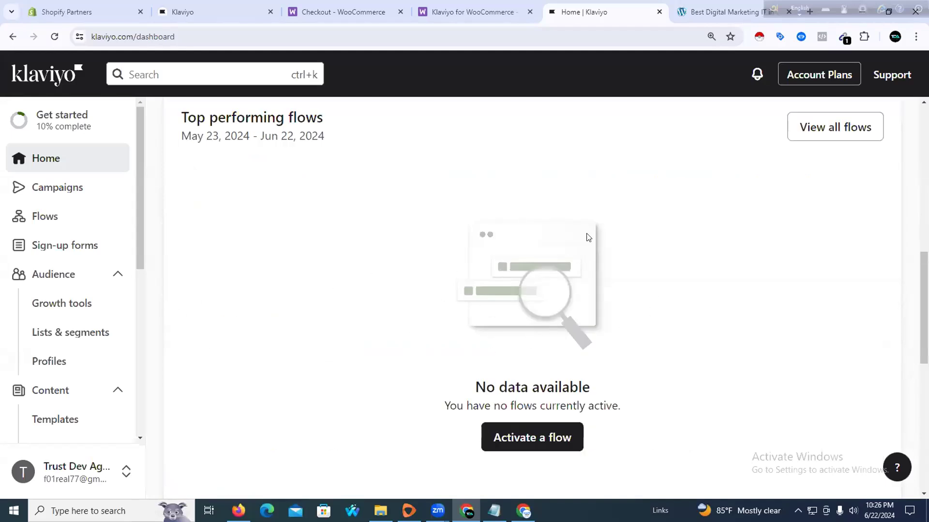
{"action": "scroll", "coordinate": [271, 258], "scroll_direction": "up", "scroll_amount": 10}
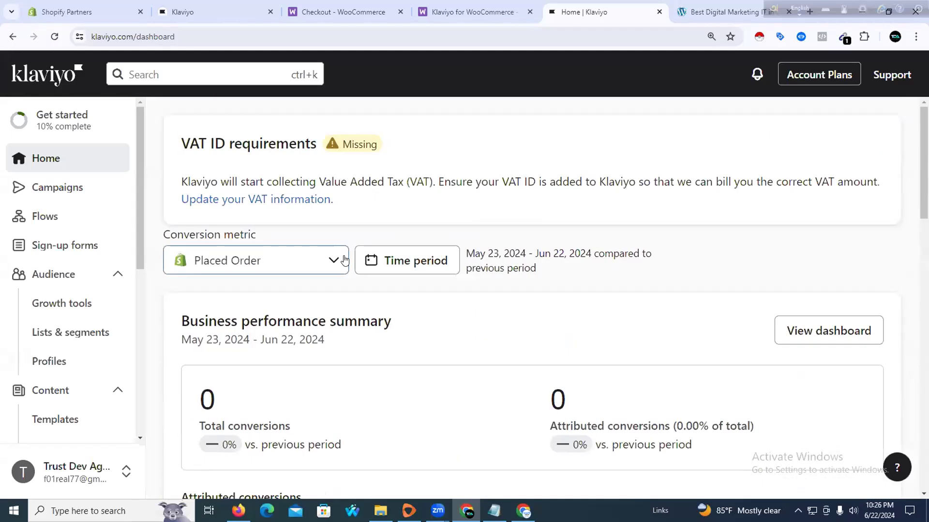
{"action": "scroll", "coordinate": [440, 302], "scroll_direction": "down", "scroll_amount": 10}
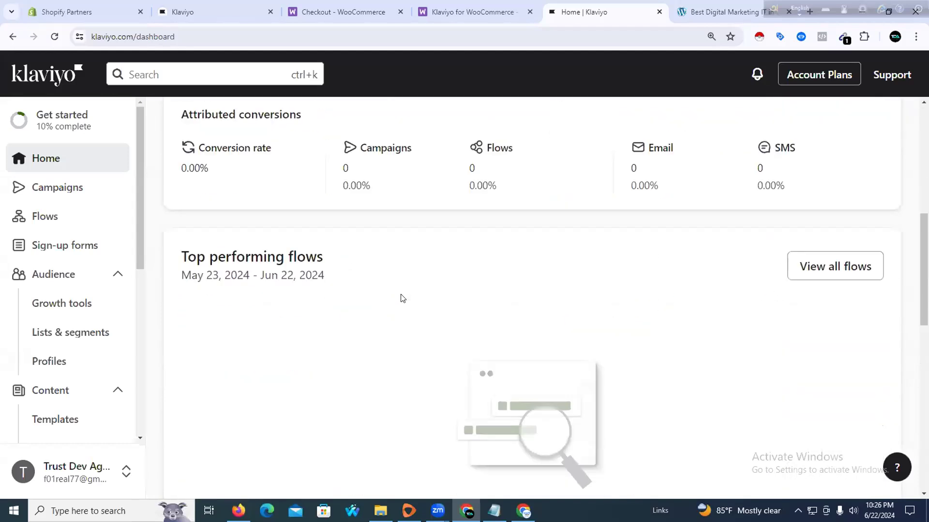
{"action": "scroll", "coordinate": [389, 295], "scroll_direction": "down", "scroll_amount": 5}
{"action": "scroll", "coordinate": [290, 285], "scroll_direction": "up", "scroll_amount": 10}
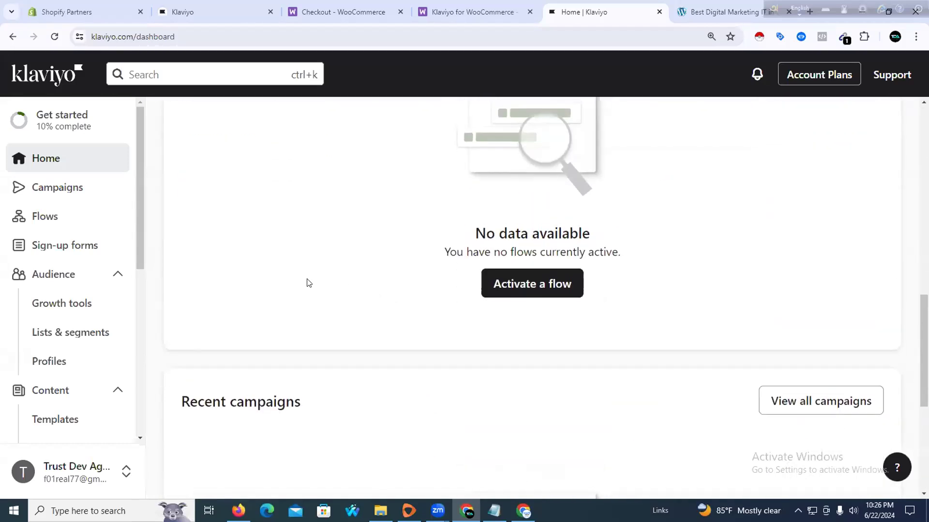
{"action": "scroll", "coordinate": [283, 272], "scroll_direction": "up", "scroll_amount": 3}
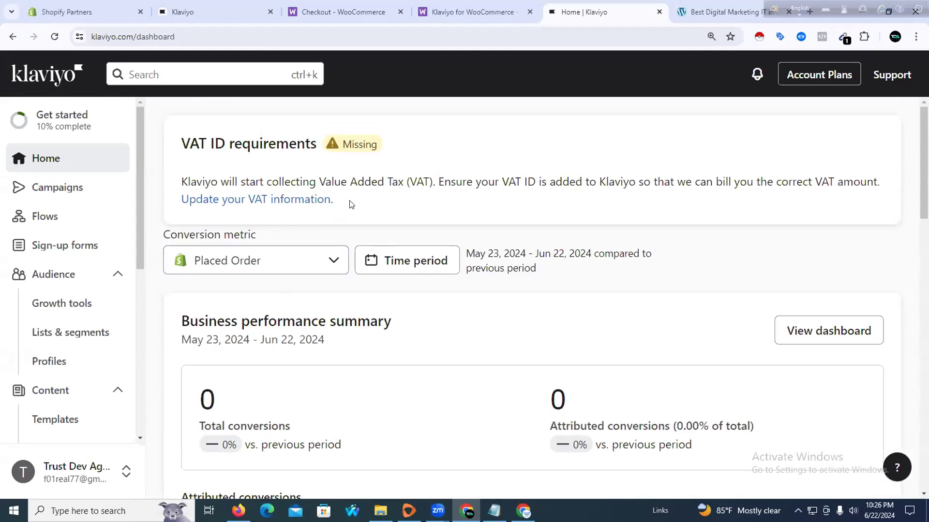
{"action": "left_click", "coordinate": [483, 11]}
{"action": "left_click", "coordinate": [530, 11]}
{"action": "left_click", "coordinate": [355, 6]}
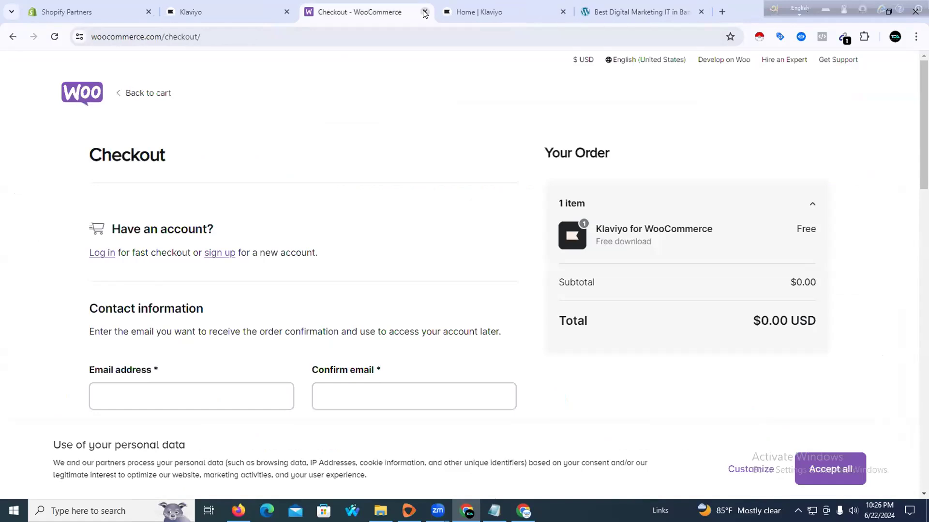
{"action": "left_click", "coordinate": [424, 12]}
{"action": "left_click", "coordinate": [488, 12]}
{"action": "left_click", "coordinate": [245, 6]}
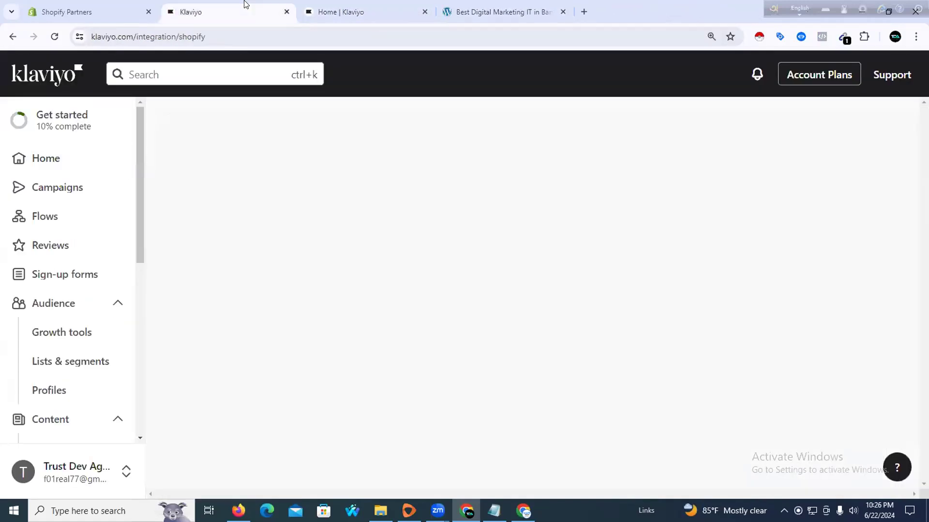
{"action": "left_click", "coordinate": [115, 5]}
{"action": "left_click", "coordinate": [223, 6]}
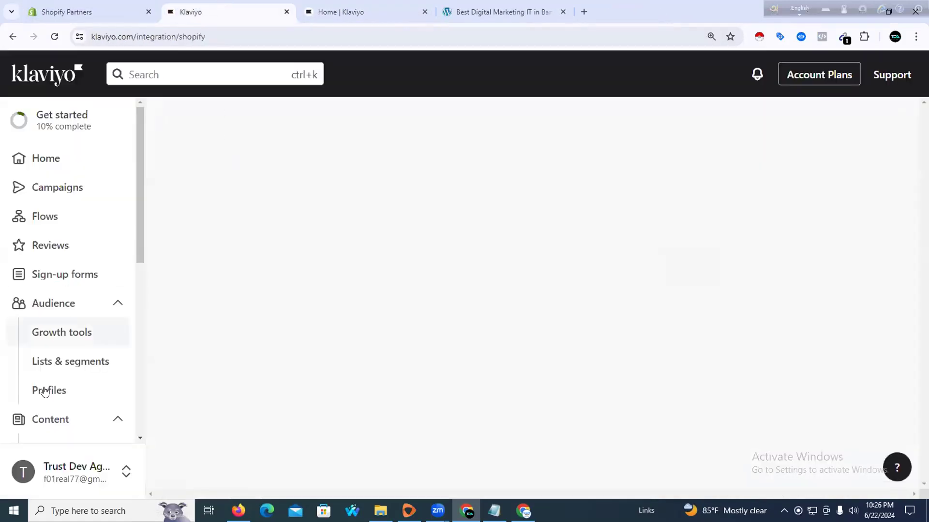
{"action": "scroll", "coordinate": [43, 390], "scroll_direction": "down", "scroll_amount": 8}
Open Integrations from the account menu and highlight WooCommerce listed as Enabled
{"action": "left_click", "coordinate": [72, 470]}
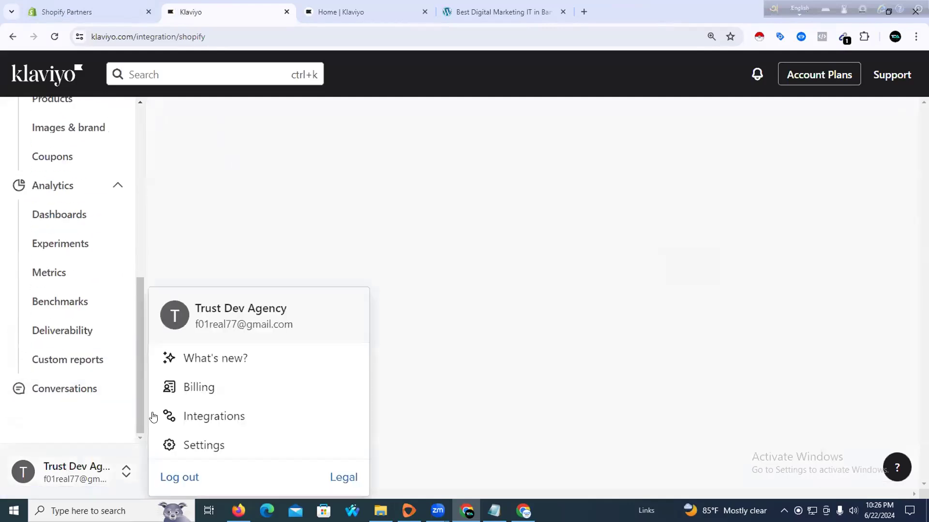
{"action": "left_click", "coordinate": [197, 419]}
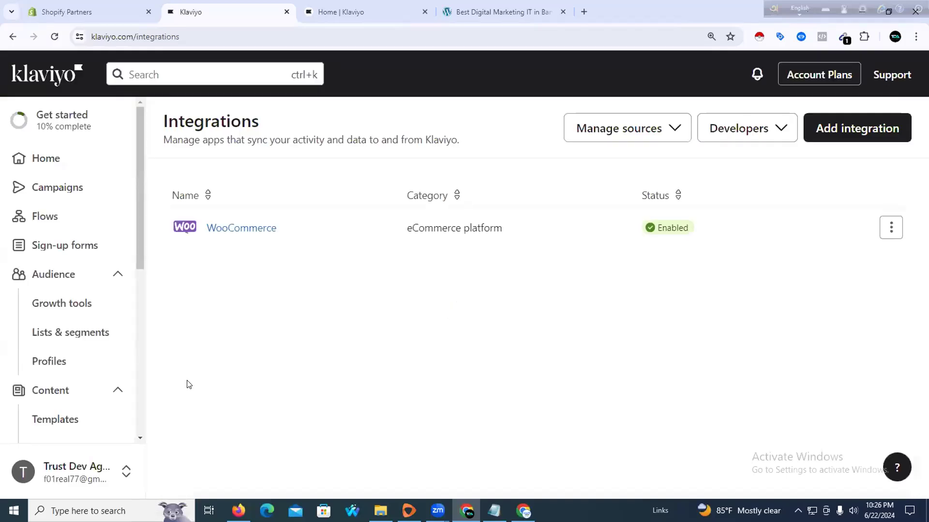
{"action": "left_click_drag", "start_coordinate": [209, 228], "coordinate": [292, 230]}
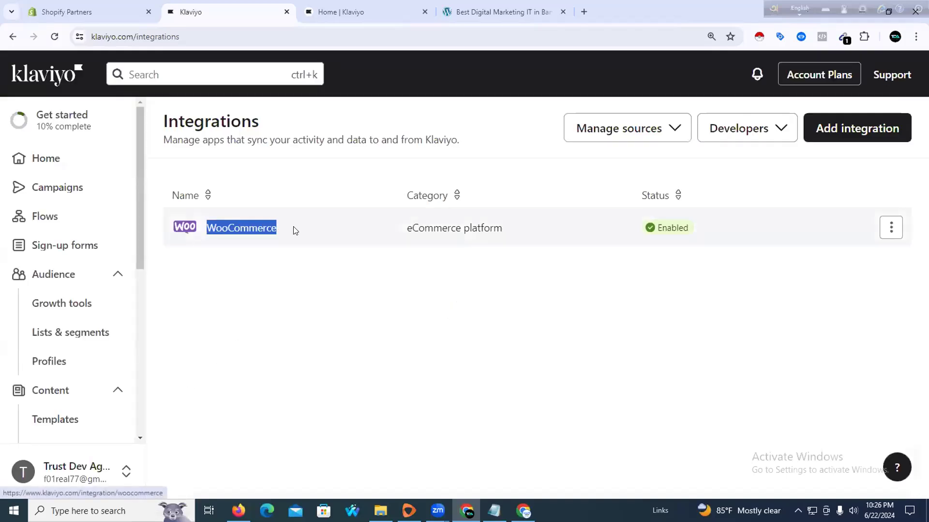
{"action": "left_click", "coordinate": [246, 279]}
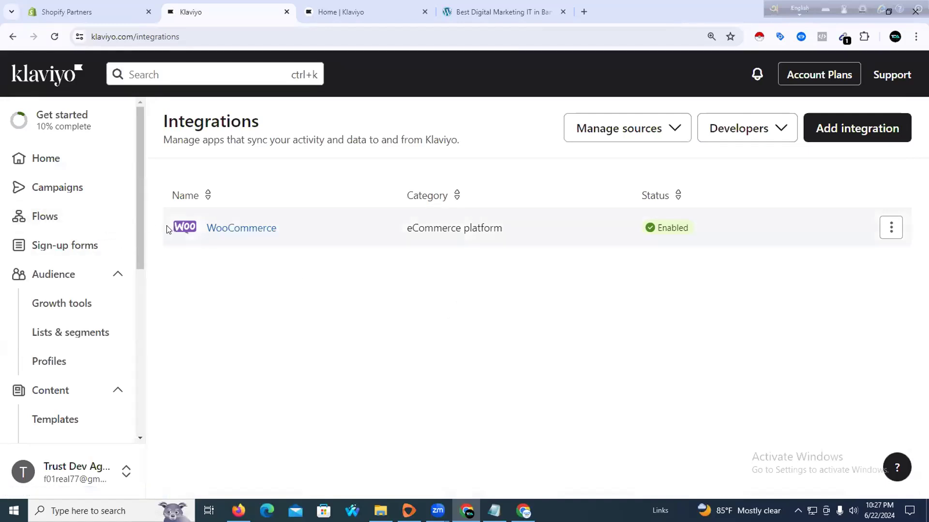
{"action": "left_click_drag", "start_coordinate": [168, 229], "coordinate": [292, 233]}
{"action": "left_click", "coordinate": [319, 282]}
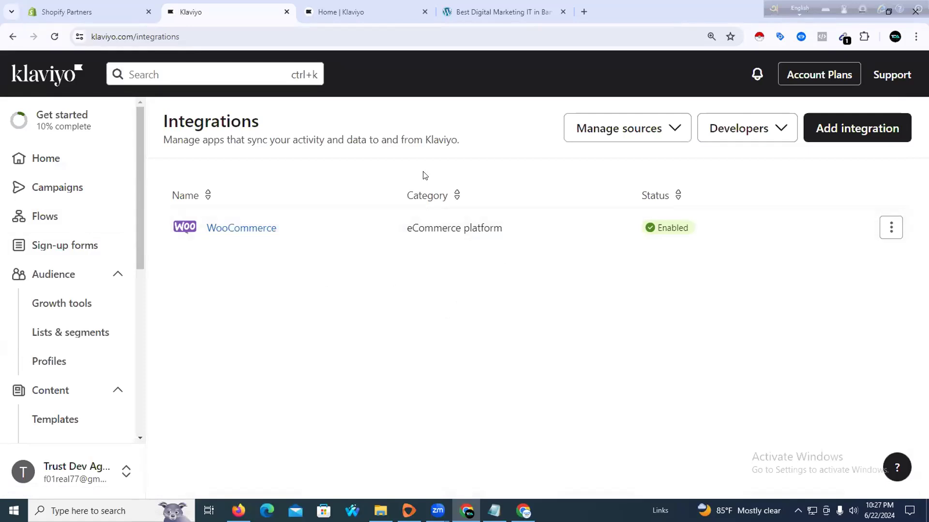
Switch to the WordPress store tab and open the admin Dashboard
{"action": "left_click", "coordinate": [498, 14]}
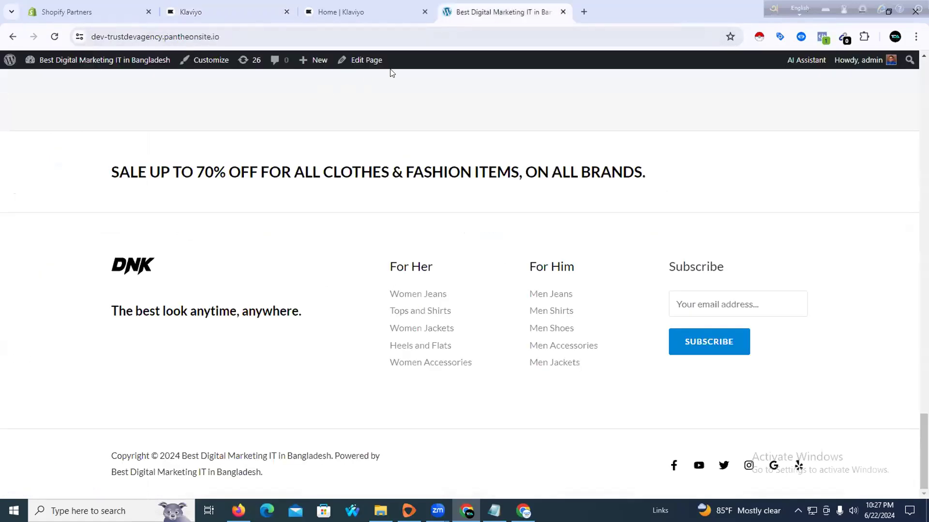
{"action": "mouse_move", "coordinate": [81, 62]}
{"action": "left_click", "coordinate": [68, 80]}
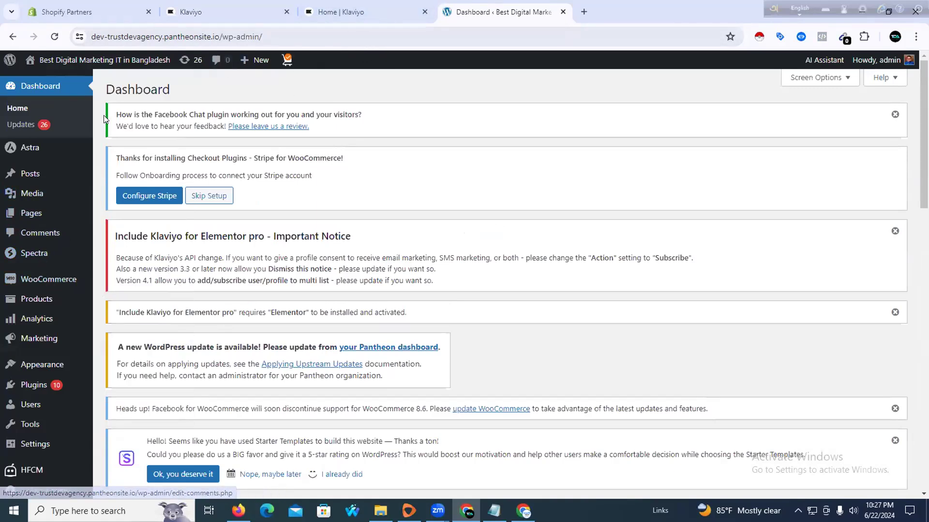
Open Installed Plugins, open Klaviyo's Settings, and follow its link to the WooCommerce integration
{"action": "mouse_move", "coordinate": [50, 284]}
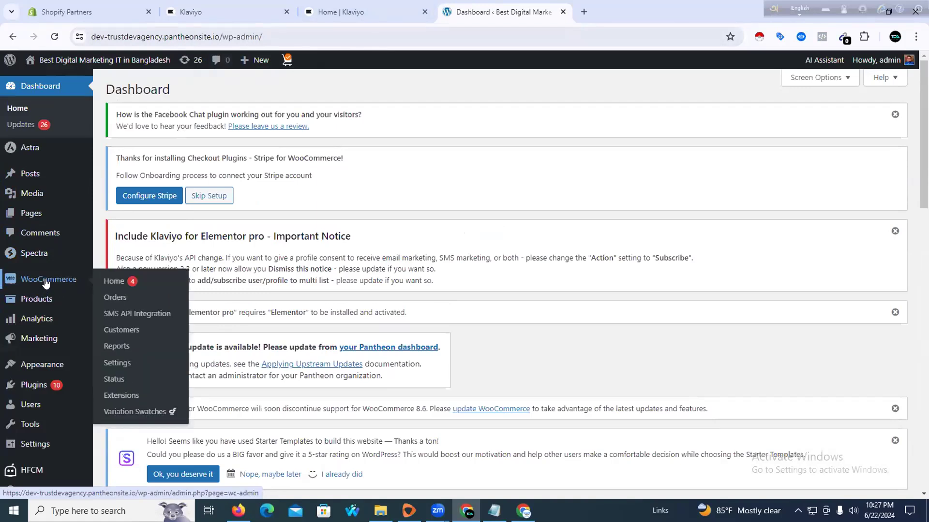
{"action": "scroll", "coordinate": [48, 269], "scroll_direction": "down", "scroll_amount": 1}
{"action": "mouse_move", "coordinate": [39, 379]}
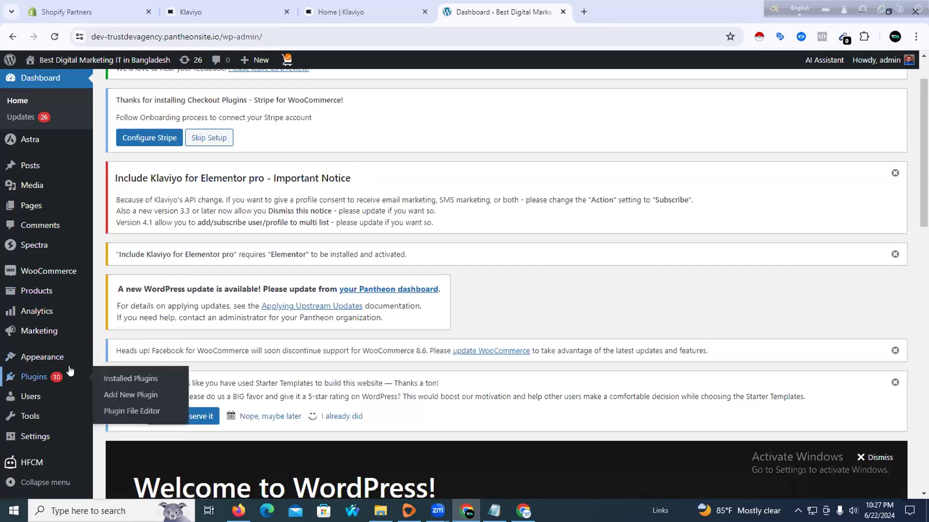
{"action": "mouse_move", "coordinate": [61, 363]}
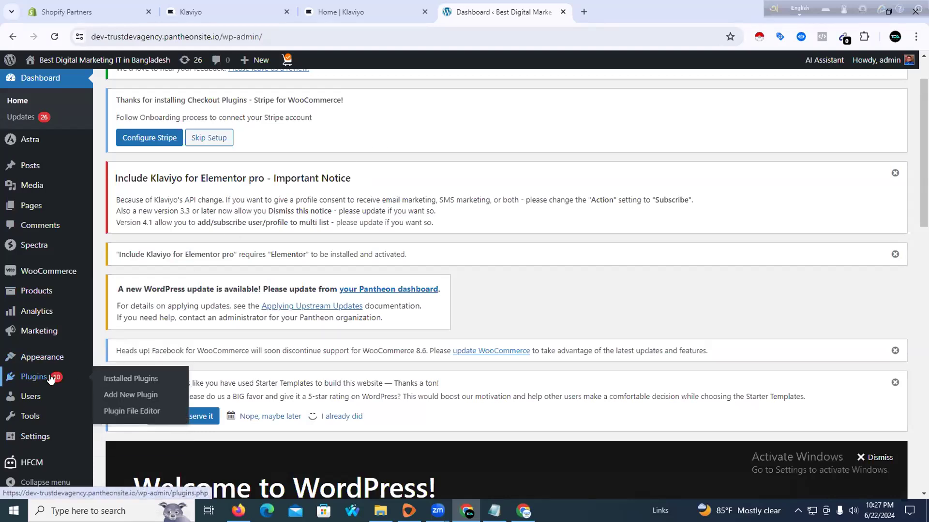
{"action": "left_click", "coordinate": [125, 383]}
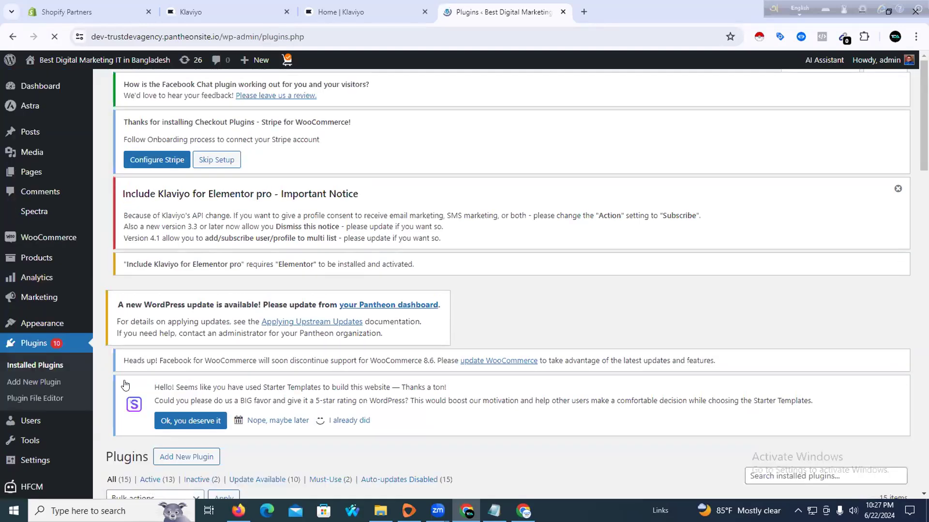
{"action": "scroll", "coordinate": [184, 314], "scroll_direction": "down", "scroll_amount": 8}
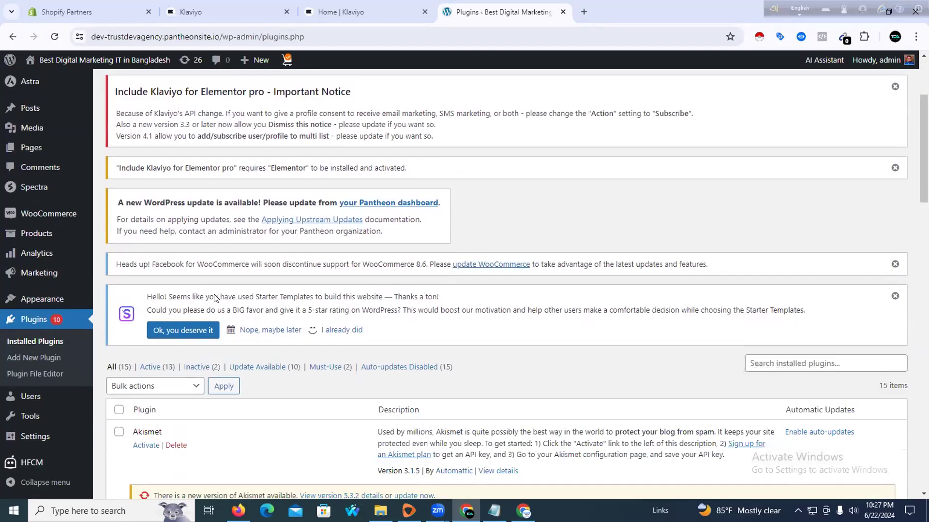
{"action": "scroll", "coordinate": [188, 317], "scroll_direction": "down", "scroll_amount": 7}
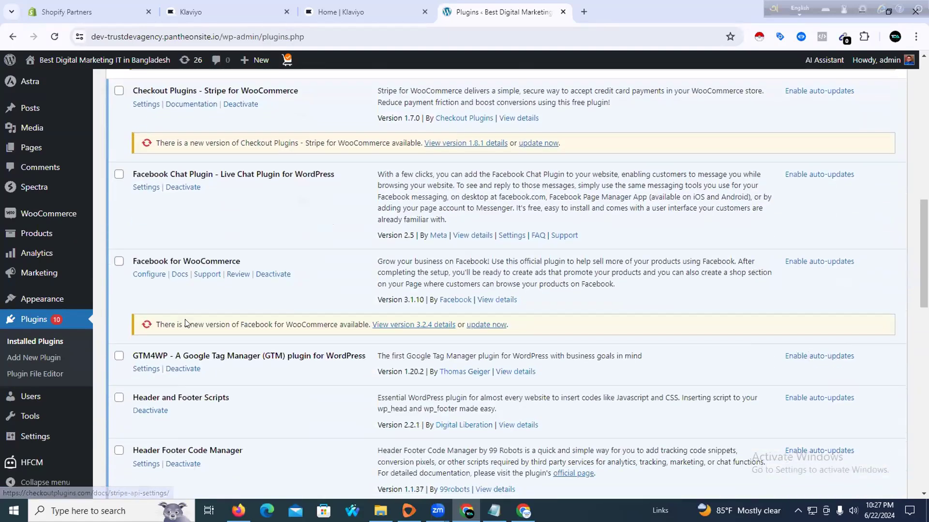
{"action": "scroll", "coordinate": [161, 319], "scroll_direction": "down", "scroll_amount": 6}
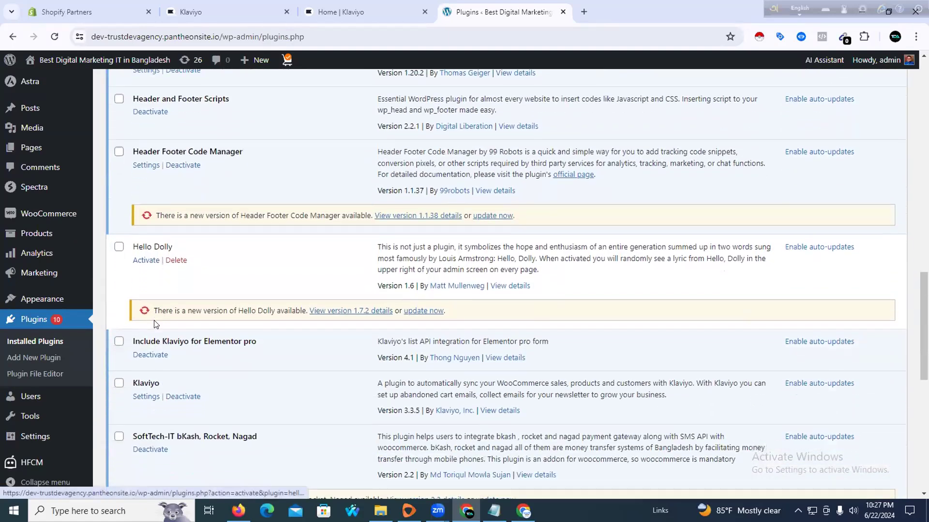
{"action": "left_click", "coordinate": [146, 290]}
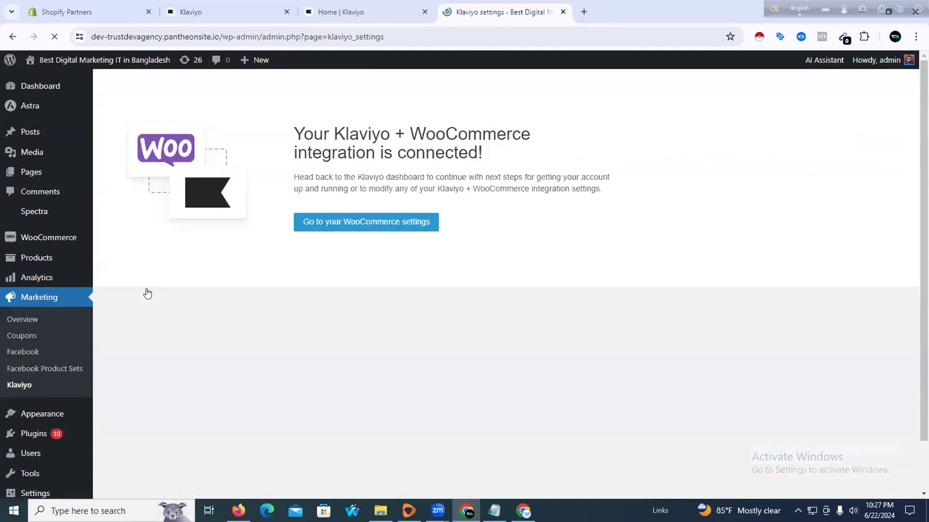
{"action": "left_click", "coordinate": [355, 222]}
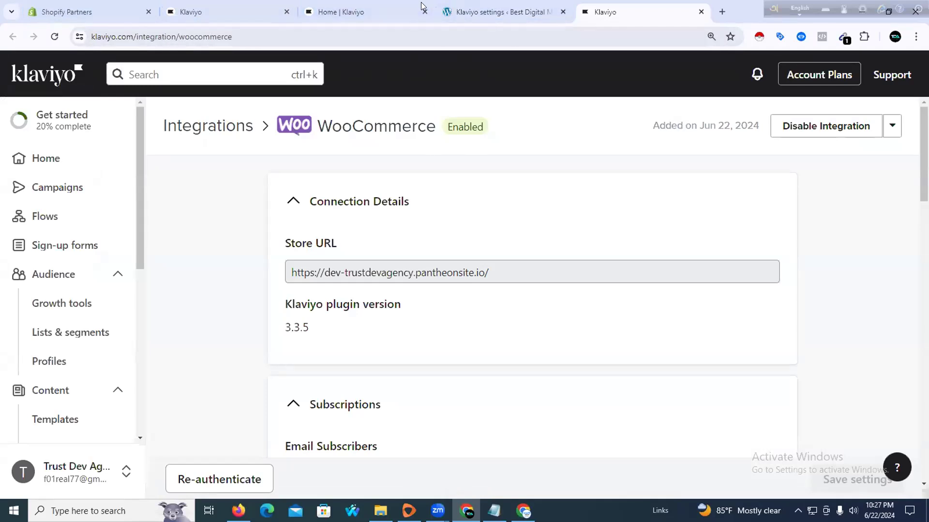
Scroll through Klaviyo's WooCommerce integration settings and sync status, then open Flows
{"action": "left_click", "coordinate": [493, 12]}
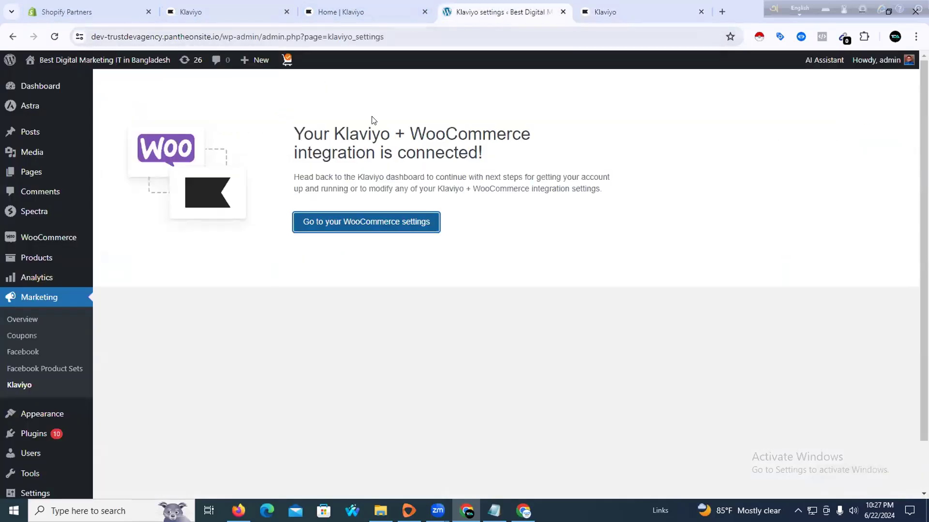
{"action": "left_click", "coordinate": [589, 13]}
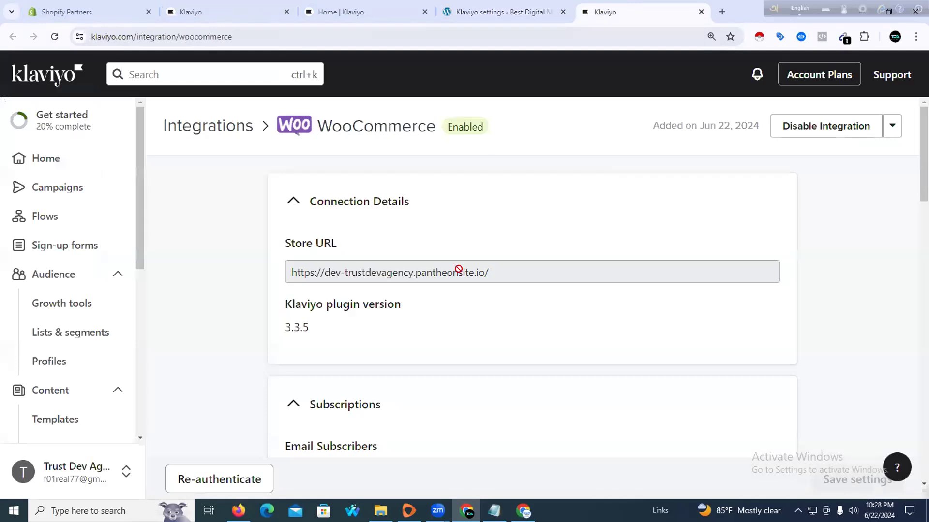
{"action": "scroll", "coordinate": [454, 273], "scroll_direction": "down", "scroll_amount": 6}
{"action": "scroll", "coordinate": [453, 276], "scroll_direction": "down", "scroll_amount": 2}
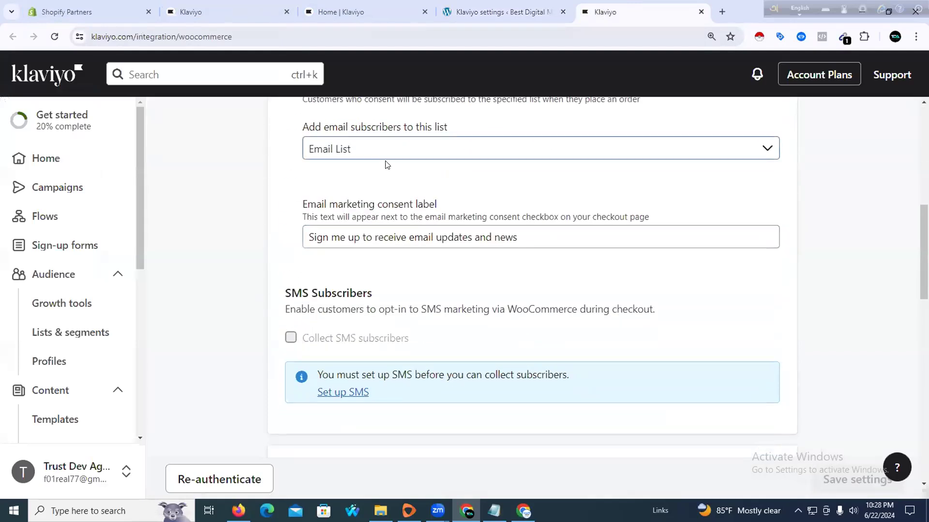
{"action": "scroll", "coordinate": [417, 234], "scroll_direction": "down", "scroll_amount": 3}
{"action": "scroll", "coordinate": [435, 241], "scroll_direction": "down", "scroll_amount": 12}
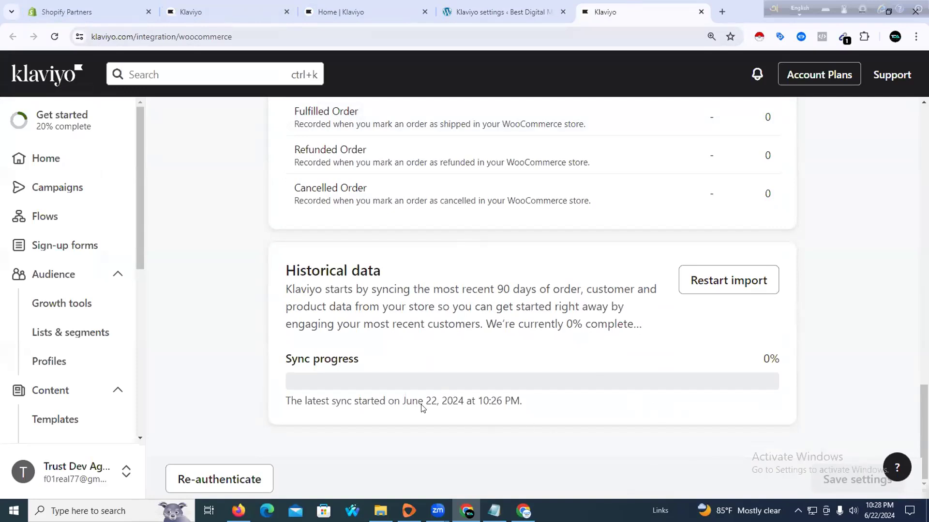
{"action": "scroll", "coordinate": [376, 166], "scroll_direction": "up", "scroll_amount": 15}
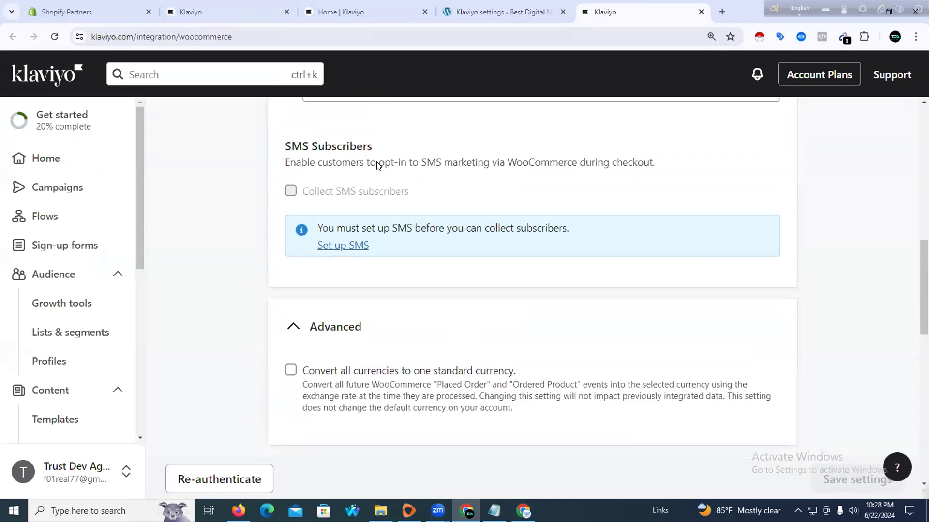
{"action": "scroll", "coordinate": [375, 166], "scroll_direction": "up", "scroll_amount": 2}
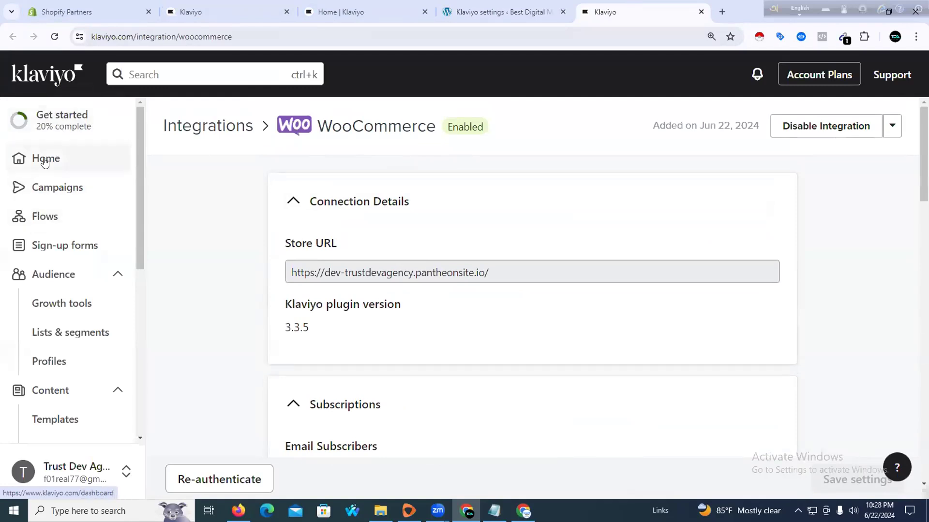
{"action": "left_click", "coordinate": [42, 220]}
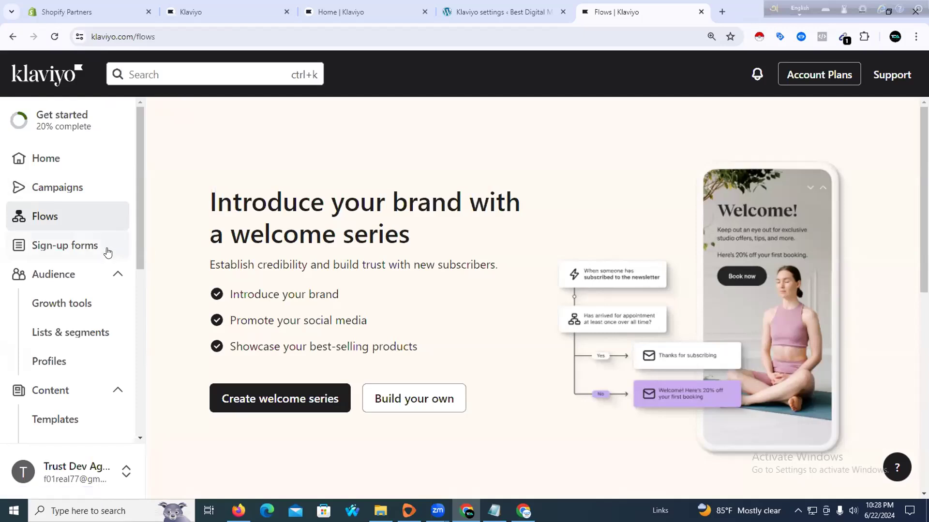
{"action": "left_click", "coordinate": [238, 510]}
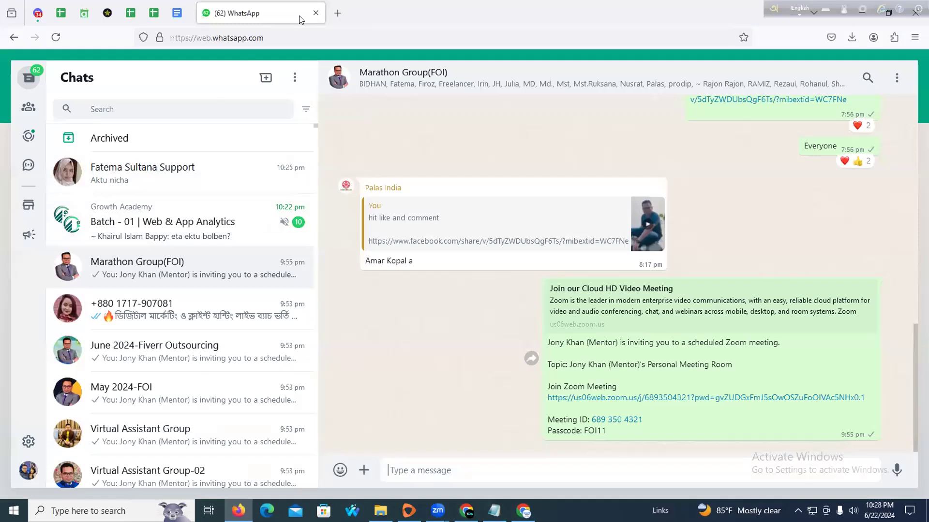
Close WhatsApp, return to the WordPress Klaviyo settings tab, and copy the site's base address
{"action": "left_click", "coordinate": [316, 13]}
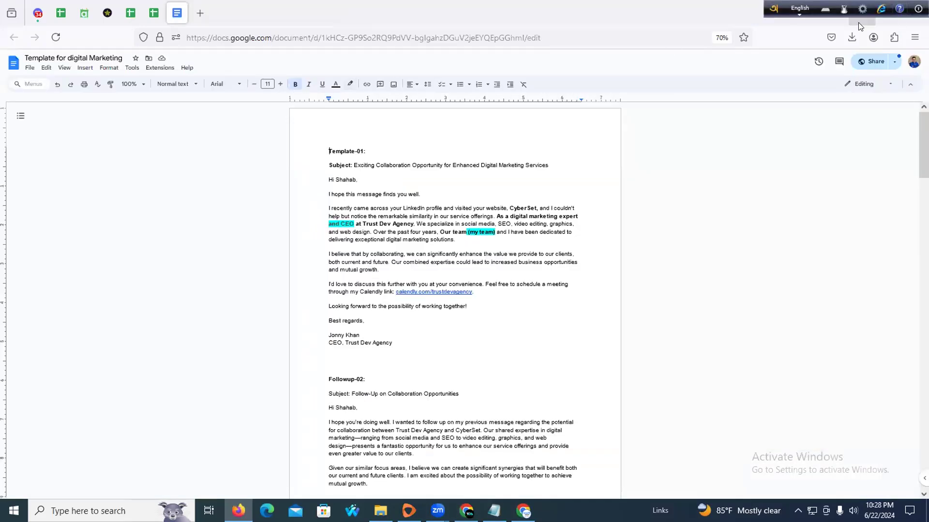
{"action": "left_click", "coordinate": [858, 22]}
{"action": "left_click", "coordinate": [347, 14]}
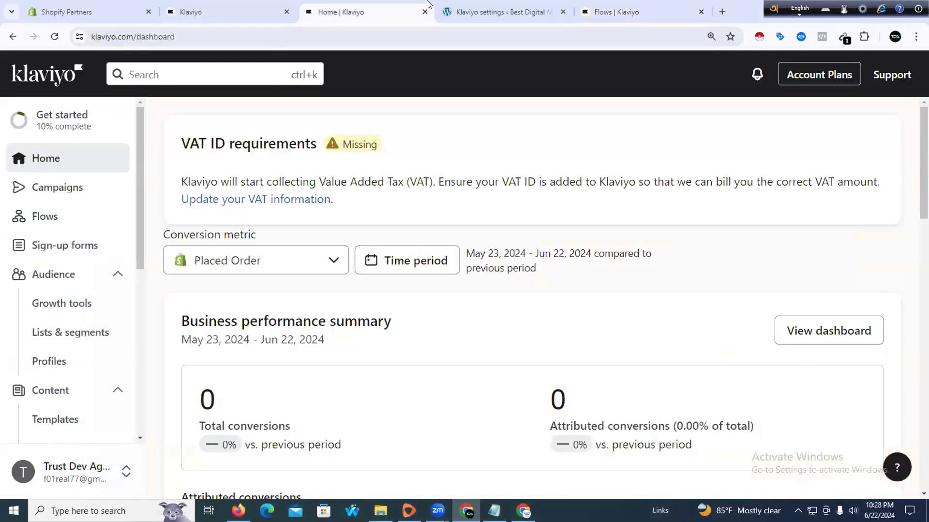
{"action": "left_click", "coordinate": [500, 12]}
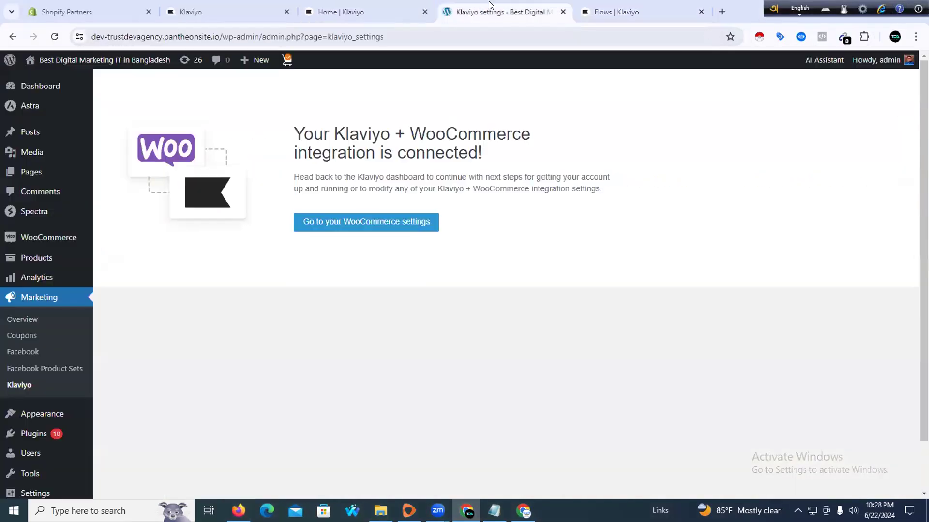
{"action": "left_click", "coordinate": [206, 36]}
{"action": "left_click", "coordinate": [243, 35]}
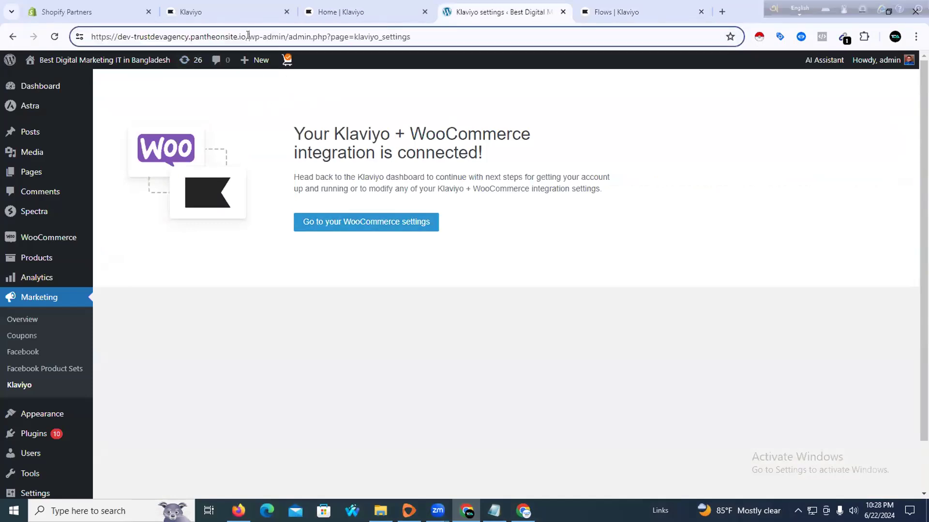
{"action": "left_click_drag", "start_coordinate": [247, 36], "coordinate": [55, 34]}
{"action": "right_click", "coordinate": [134, 38]}
{"action": "left_click", "coordinate": [199, 144]}
Load the storefront in a new tab and open the DNK Blue Tshirt product page
{"action": "left_click", "coordinate": [722, 12]}
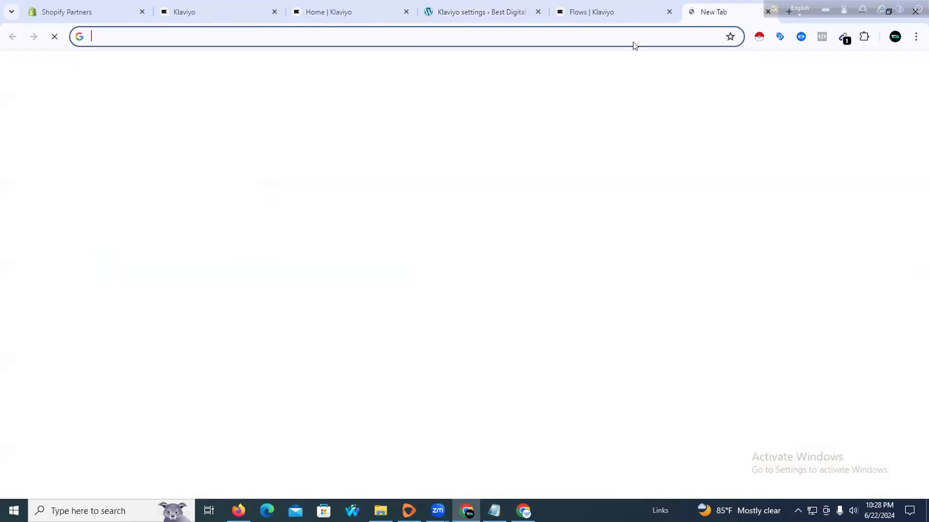
{"action": "right_click", "coordinate": [605, 35]}
{"action": "left_click", "coordinate": [638, 147]}
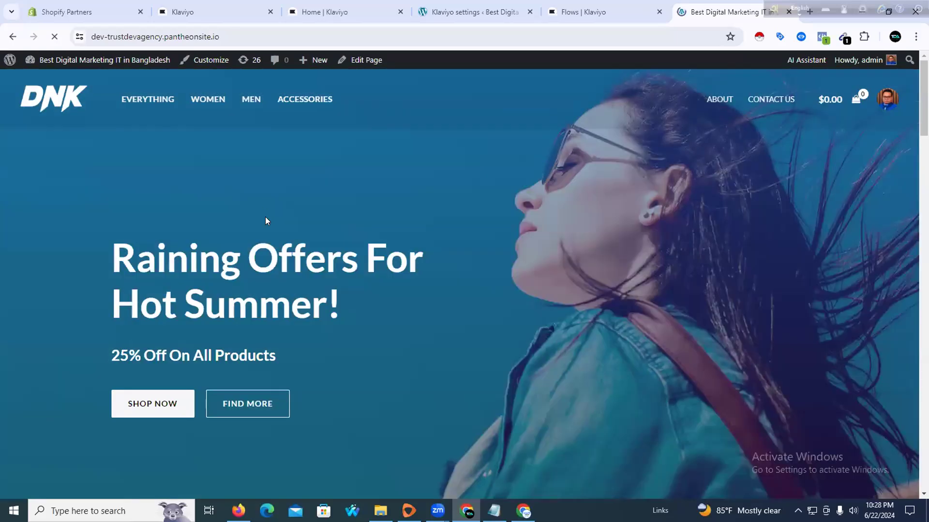
{"action": "scroll", "coordinate": [266, 217], "scroll_direction": "down", "scroll_amount": 12}
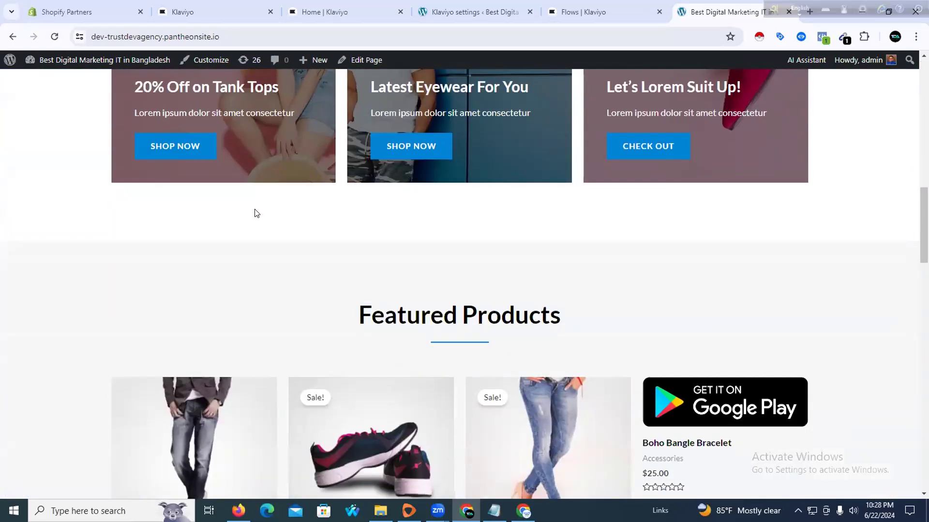
{"action": "scroll", "coordinate": [255, 208], "scroll_direction": "down", "scroll_amount": 10}
{"action": "scroll", "coordinate": [348, 169], "scroll_direction": "up", "scroll_amount": 4}
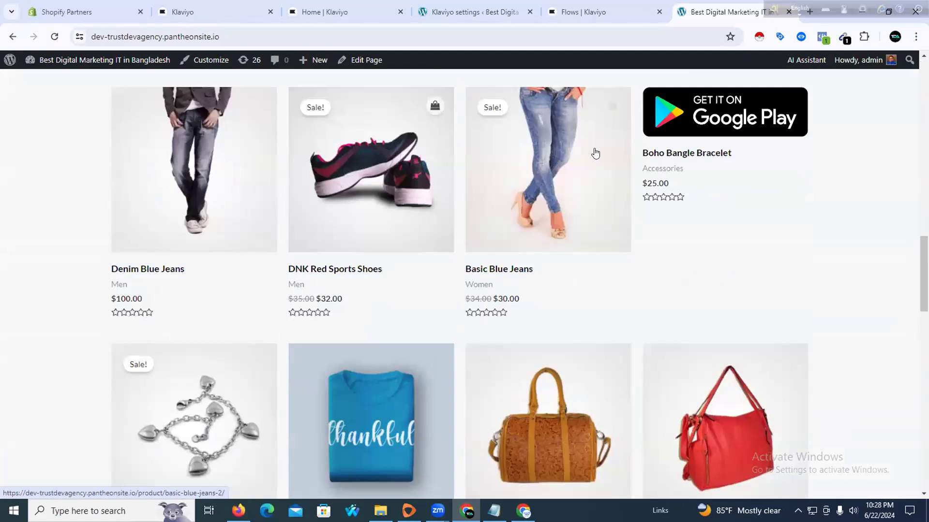
{"action": "scroll", "coordinate": [300, 220], "scroll_direction": "down", "scroll_amount": 4}
{"action": "left_click", "coordinate": [394, 217]}
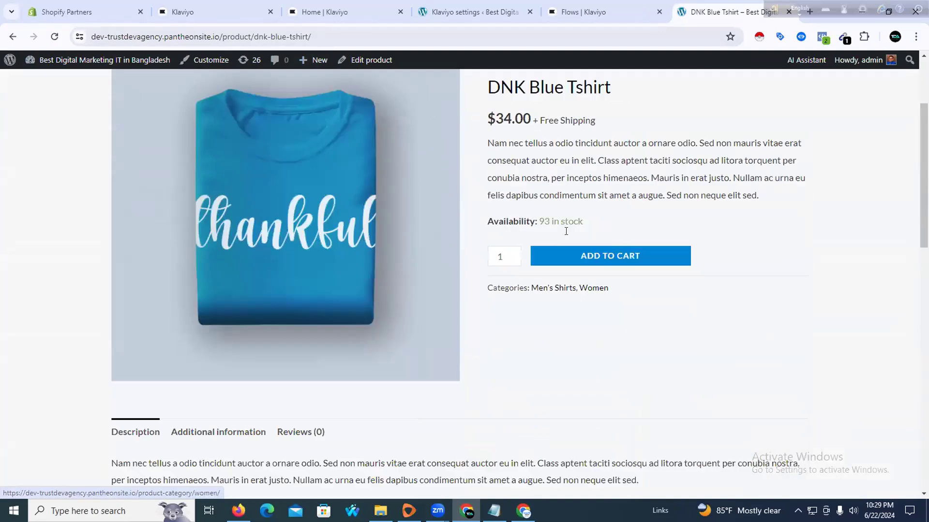
Add the DNK Blue Tshirt to the cart and proceed to the $34.00 checkout
{"action": "scroll", "coordinate": [567, 203], "scroll_direction": "down", "scroll_amount": 4}
{"action": "left_click", "coordinate": [582, 221]}
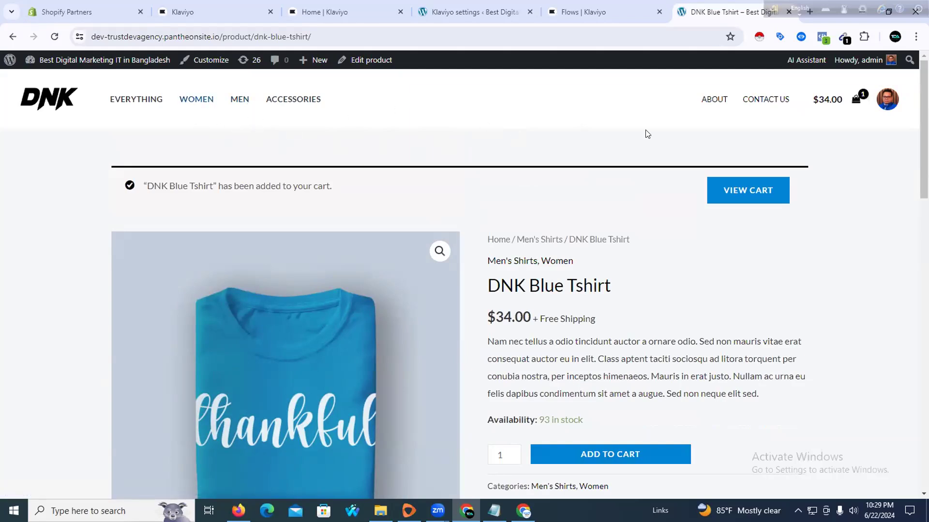
{"action": "scroll", "coordinate": [599, 290], "scroll_direction": "down", "scroll_amount": 3}
{"action": "scroll", "coordinate": [600, 282], "scroll_direction": "up", "scroll_amount": 3}
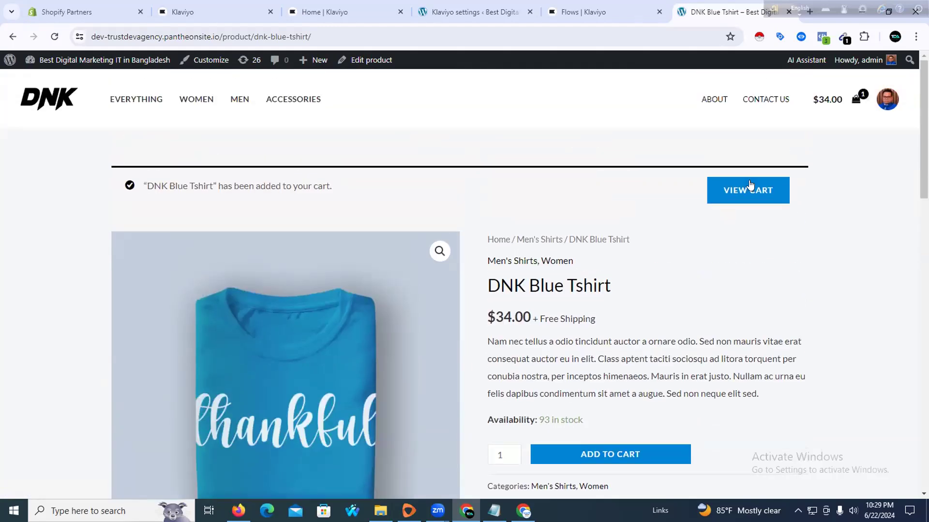
{"action": "left_click", "coordinate": [840, 101]}
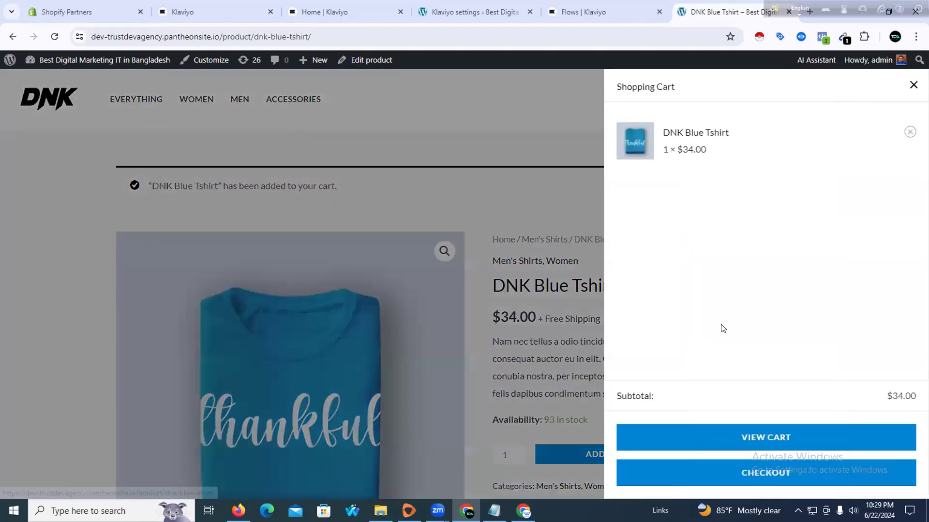
{"action": "left_click", "coordinate": [694, 469]}
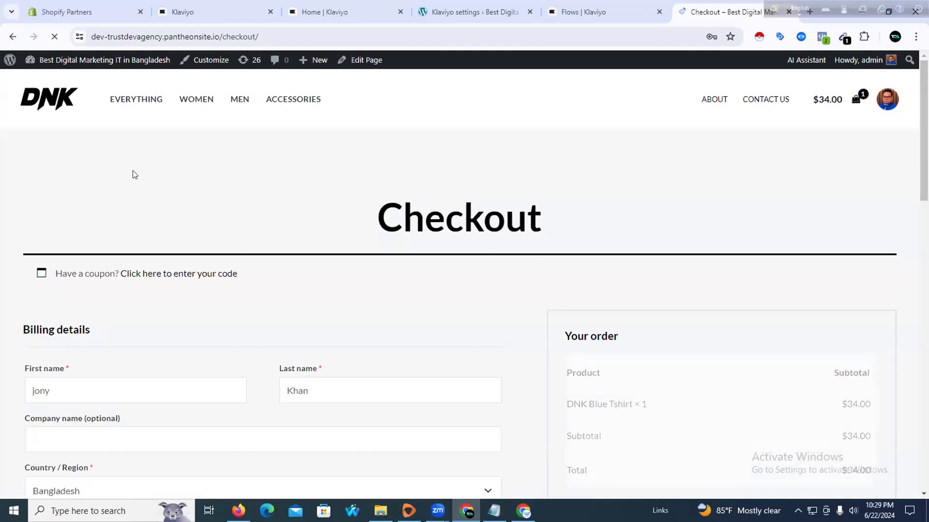
{"action": "scroll", "coordinate": [238, 262], "scroll_direction": "down", "scroll_amount": 3}
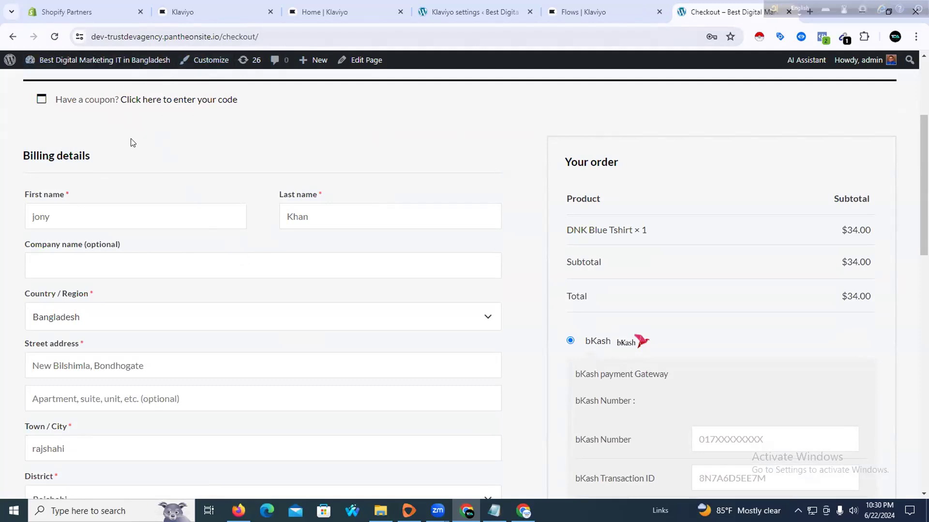
{"action": "scroll", "coordinate": [138, 140], "scroll_direction": "down", "scroll_amount": 3}
{"action": "scroll", "coordinate": [138, 140], "scroll_direction": "down", "scroll_amount": 2}
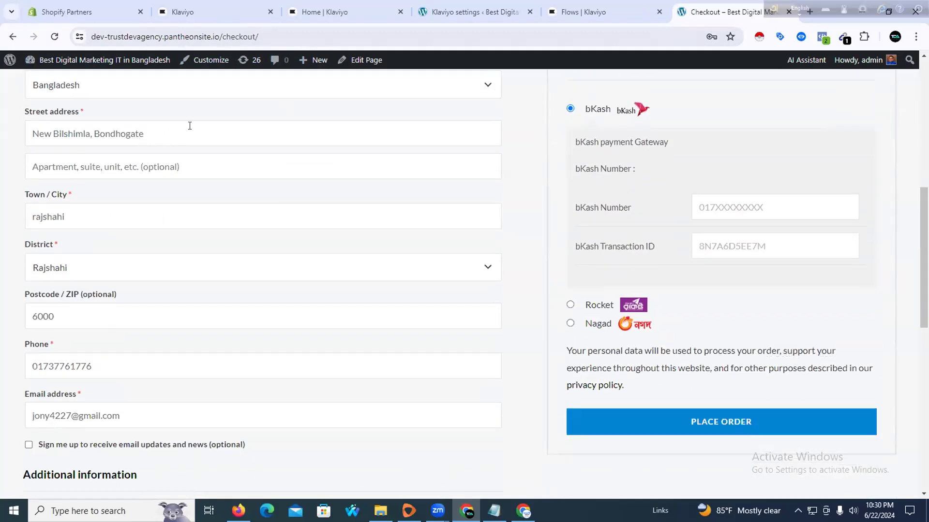
Copy the site's base address from the checkout page and switch to the other browser window
{"action": "left_click", "coordinate": [454, 5]}
{"action": "left_click", "coordinate": [545, 4]}
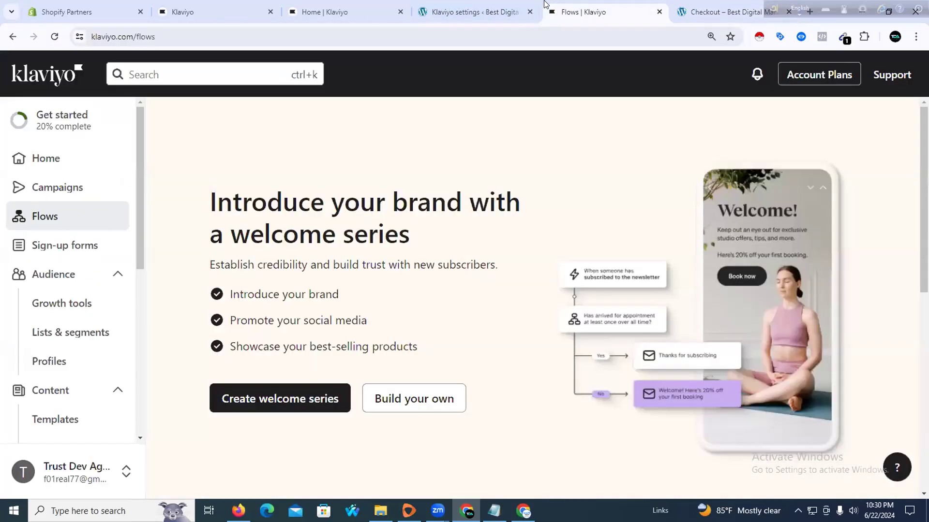
{"action": "left_click", "coordinate": [700, 9]}
{"action": "scroll", "coordinate": [186, 137], "scroll_direction": "up", "scroll_amount": 5}
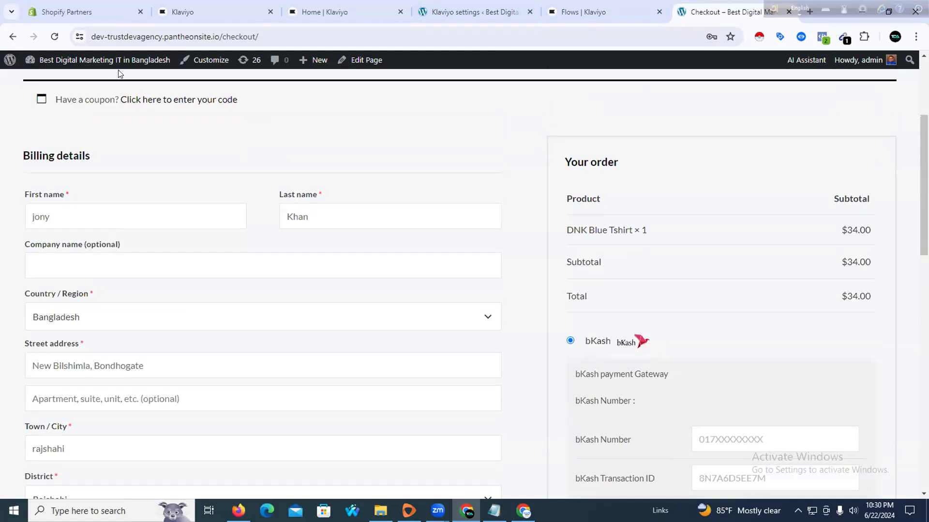
{"action": "left_click_drag", "start_coordinate": [220, 37], "coordinate": [30, 35]}
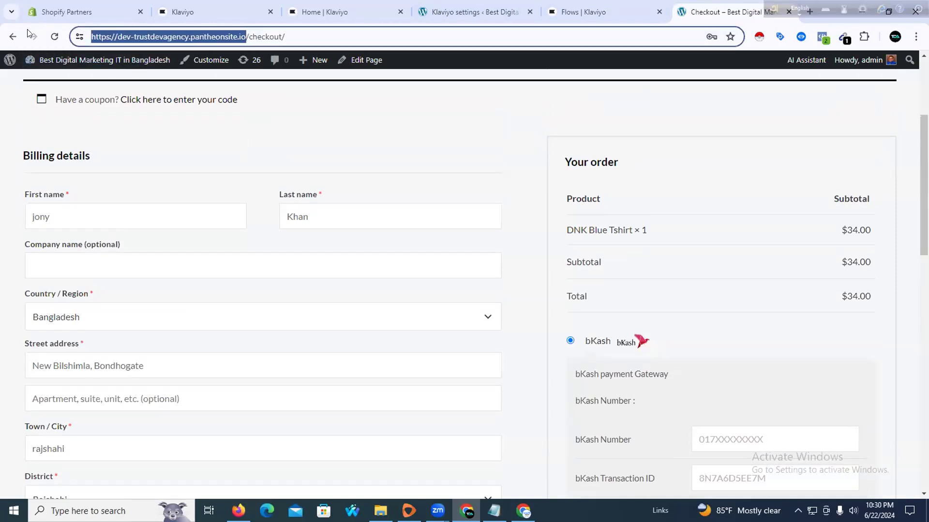
{"action": "right_click", "coordinate": [152, 39]}
{"action": "left_click", "coordinate": [192, 147]}
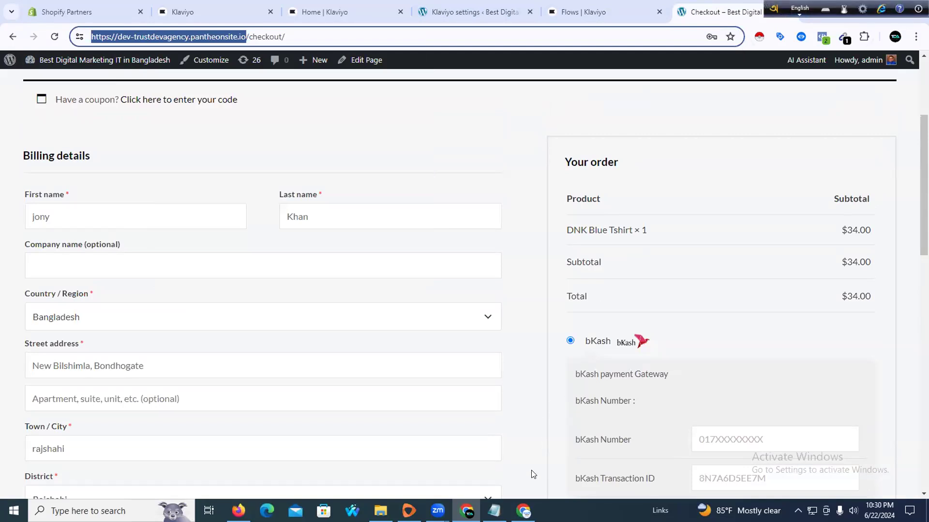
{"action": "key", "text": "alt+Tab"}
Open a new tab in the other browser, paste the store address, and close the google ads tab
{"action": "left_click", "coordinate": [172, 13]}
{"action": "left_click", "coordinate": [96, 4]}
{"action": "left_click", "coordinate": [163, 6]}
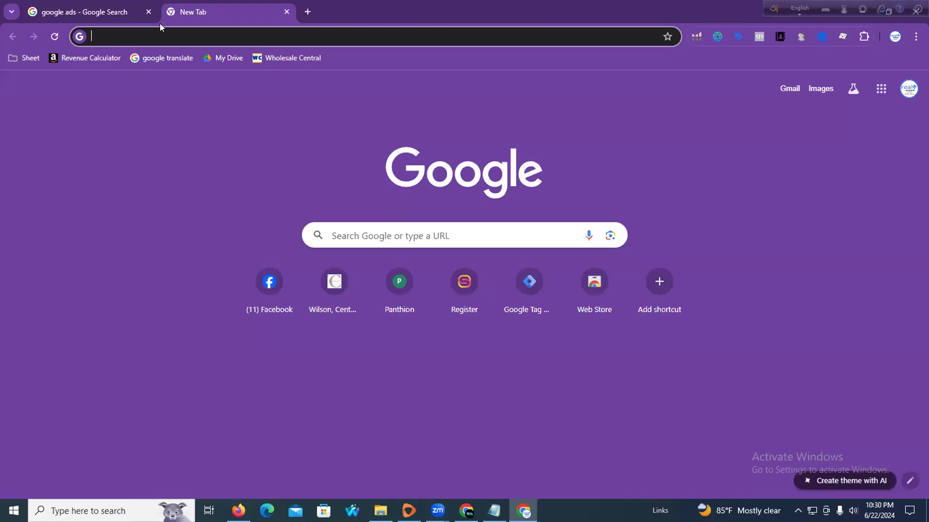
{"action": "right_click", "coordinate": [164, 36]}
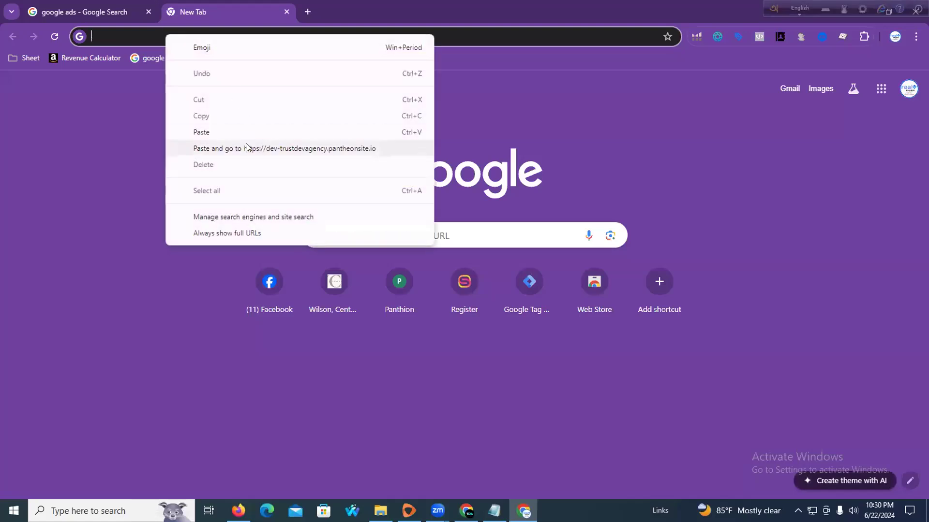
{"action": "left_click", "coordinate": [147, 13]}
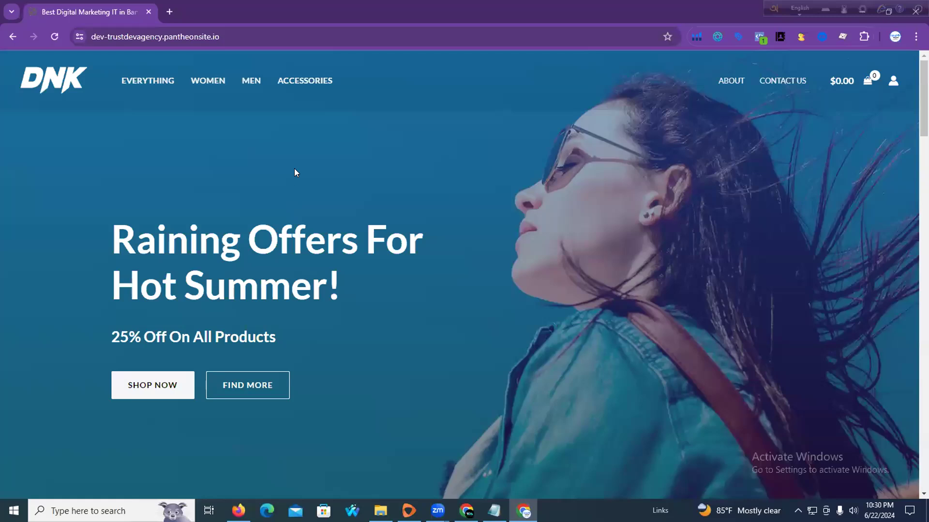
Scroll the store homepage and highlight the '25% Off On All Products' subtitle
{"action": "scroll", "coordinate": [300, 169], "scroll_direction": "down", "scroll_amount": 2}
{"action": "scroll", "coordinate": [291, 189], "scroll_direction": "down", "scroll_amount": 2}
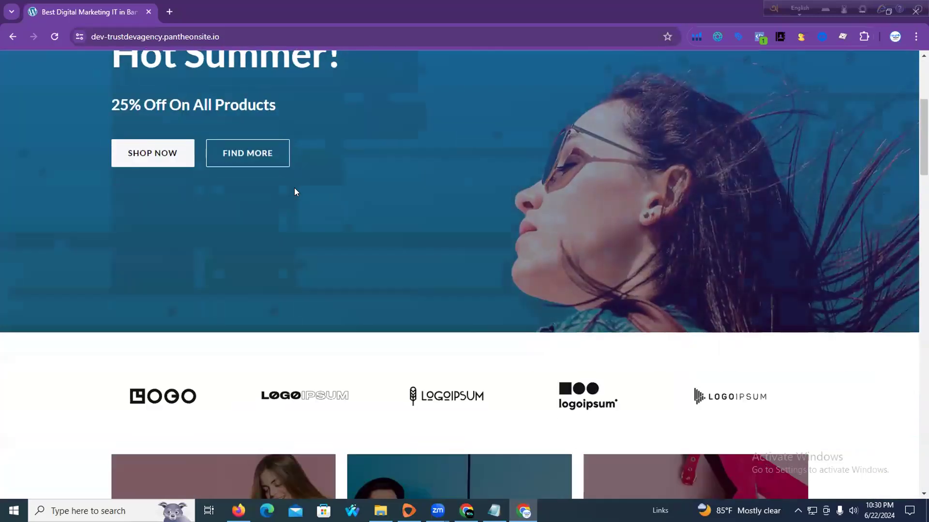
{"action": "scroll", "coordinate": [297, 192], "scroll_direction": "down", "scroll_amount": 15}
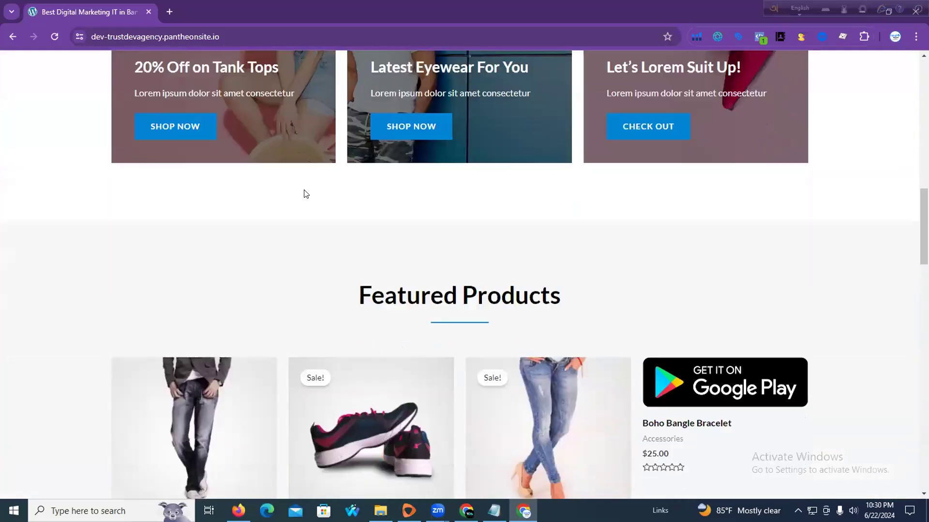
{"action": "scroll", "coordinate": [305, 191], "scroll_direction": "up", "scroll_amount": 15}
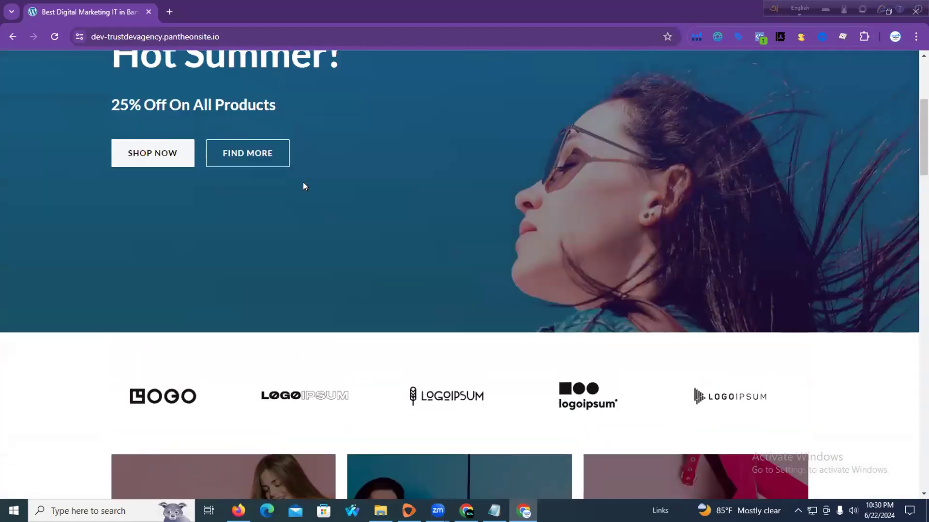
{"action": "scroll", "coordinate": [302, 184], "scroll_direction": "down", "scroll_amount": 15}
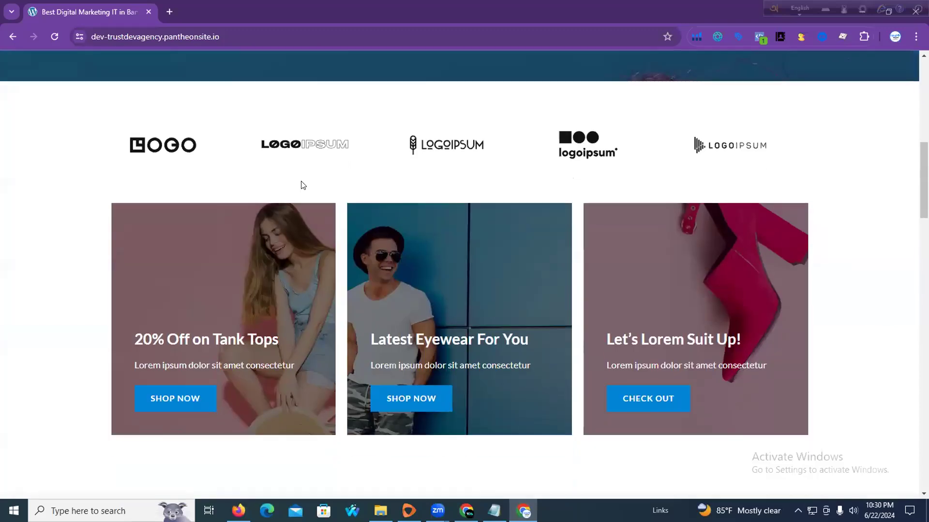
{"action": "scroll", "coordinate": [303, 184], "scroll_direction": "down", "scroll_amount": 15}
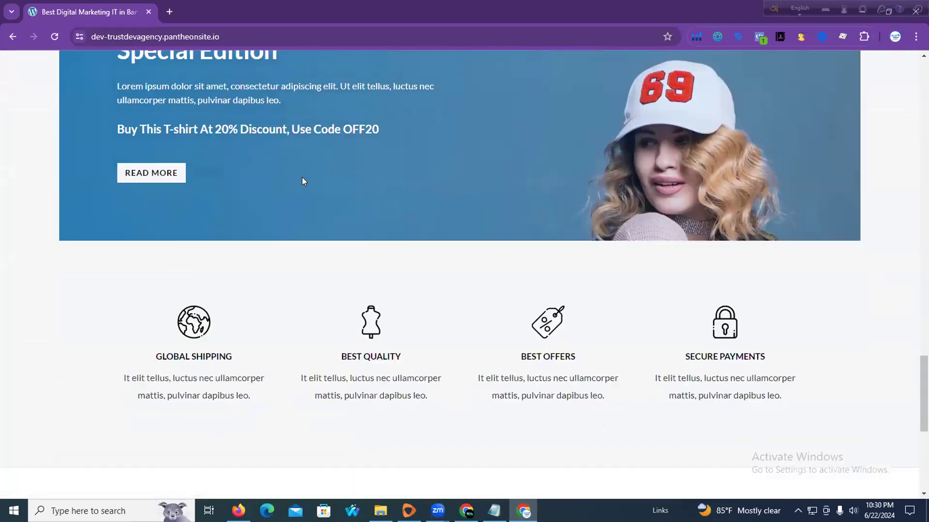
{"action": "scroll", "coordinate": [303, 184], "scroll_direction": "down", "scroll_amount": 3}
{"action": "scroll", "coordinate": [303, 184], "scroll_direction": "up", "scroll_amount": 10}
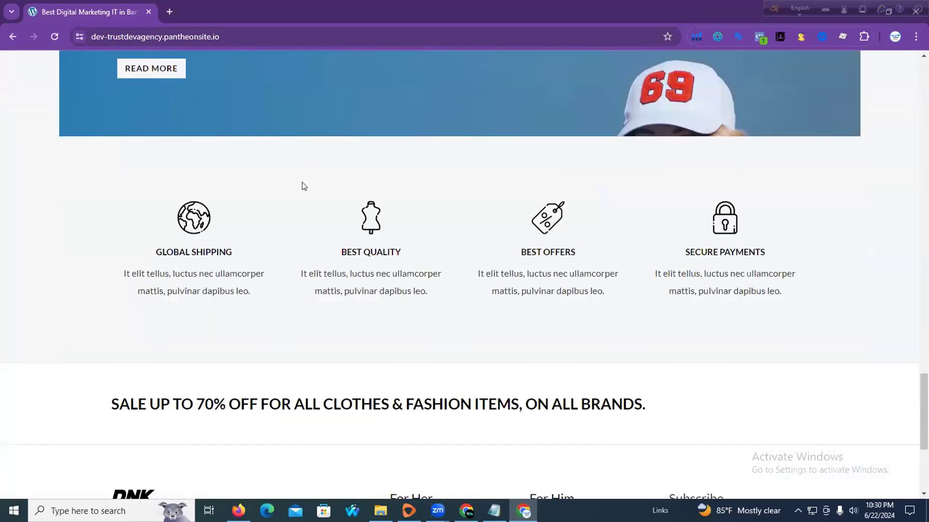
{"action": "scroll", "coordinate": [302, 183], "scroll_direction": "up", "scroll_amount": 12}
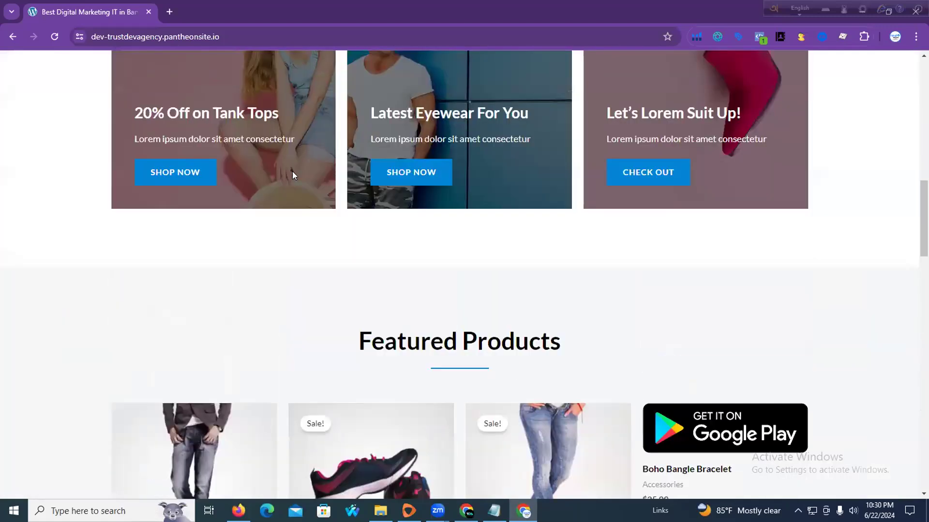
{"action": "scroll", "coordinate": [293, 171], "scroll_direction": "up", "scroll_amount": 9}
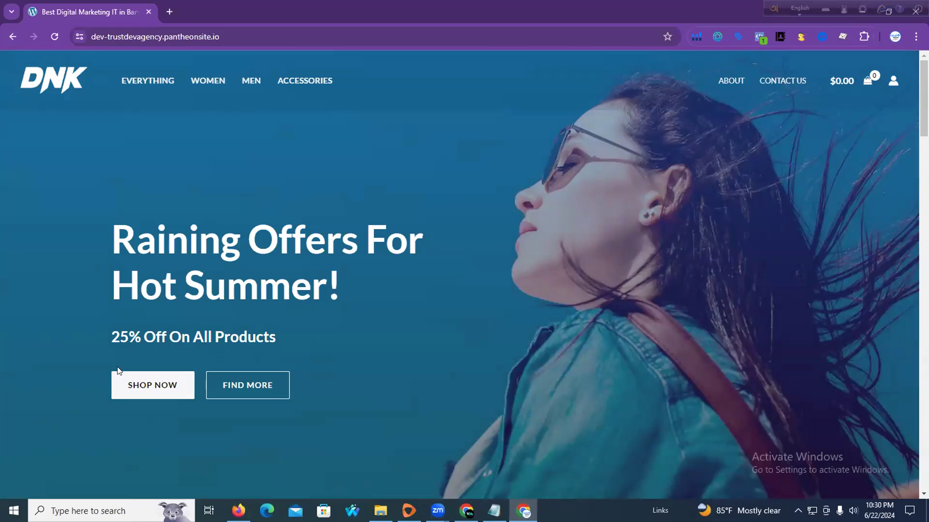
{"action": "left_click_drag", "start_coordinate": [109, 337], "coordinate": [282, 342]}
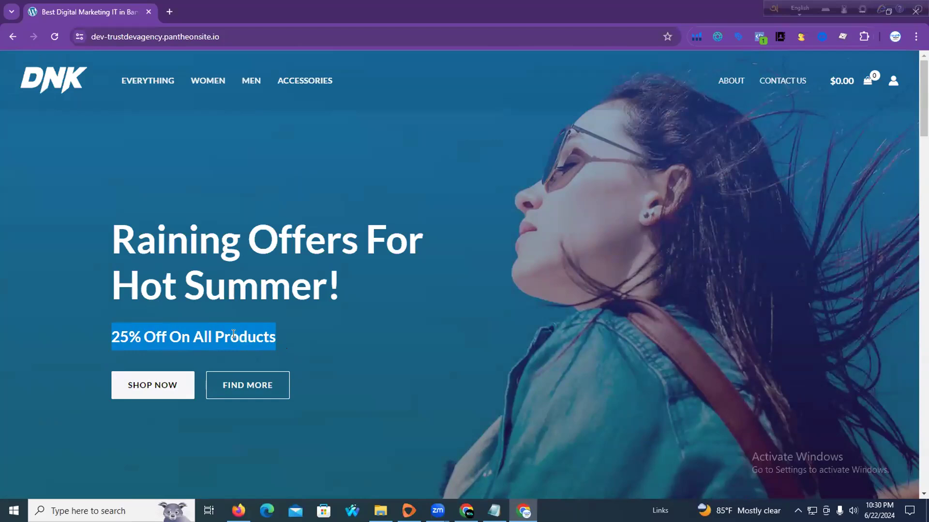
{"action": "left_click_drag", "start_coordinate": [107, 325], "coordinate": [242, 346]}
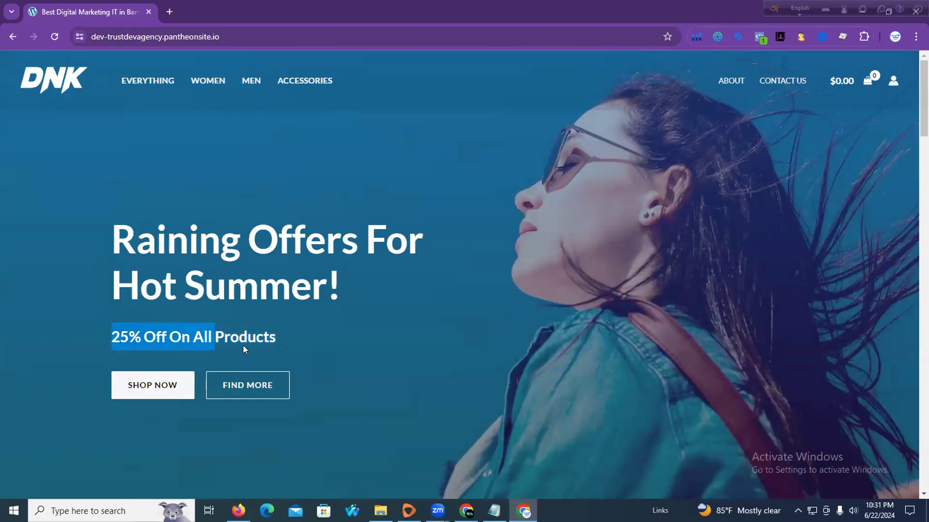
{"action": "left_click", "coordinate": [284, 333]}
{"action": "left_click_drag", "start_coordinate": [133, 347], "coordinate": [271, 339]}
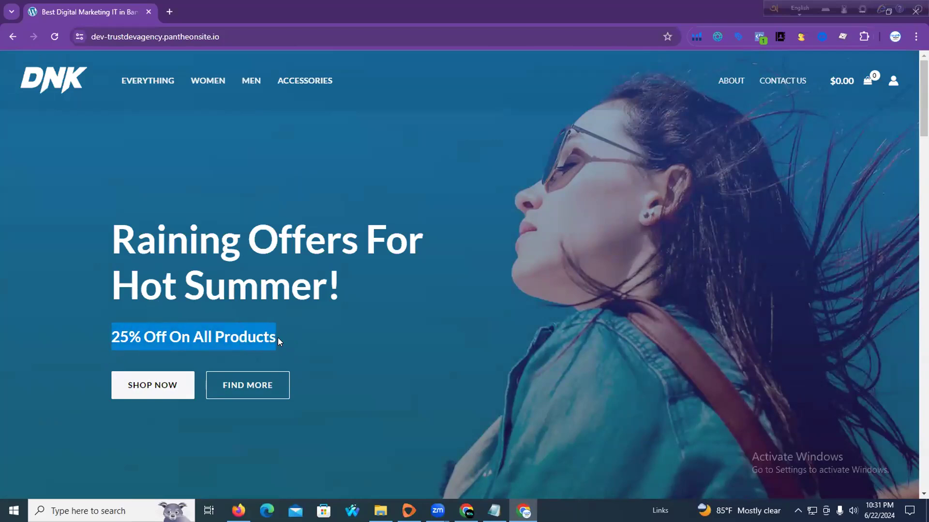
{"action": "left_click", "coordinate": [111, 340]}
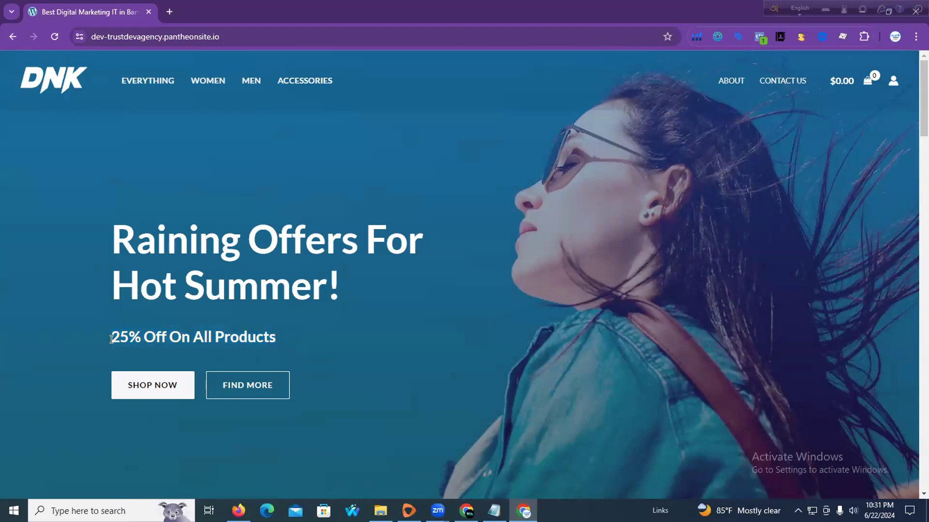
{"action": "left_click_drag", "start_coordinate": [118, 337], "coordinate": [279, 343]}
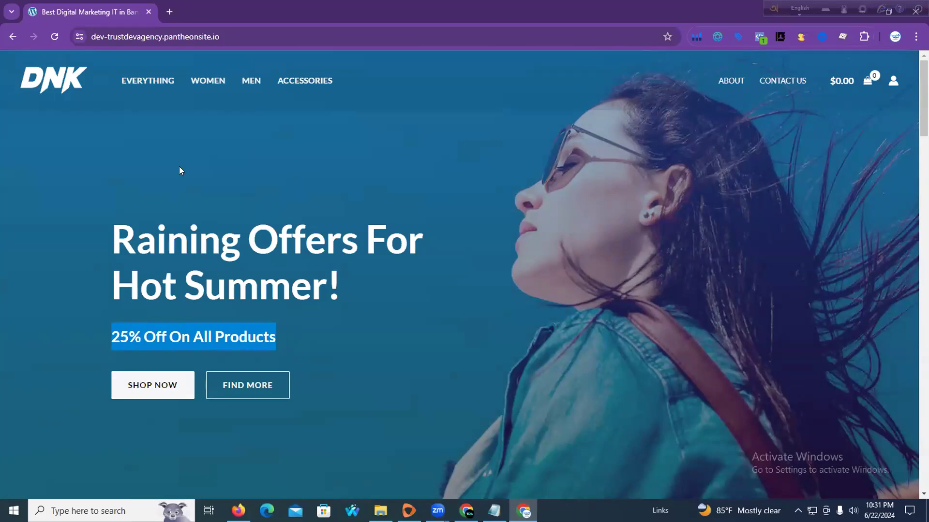
Open the WOMEN category and the Basic Blue Jeans product, then return to the Klaviyo window
{"action": "left_click", "coordinate": [219, 83]}
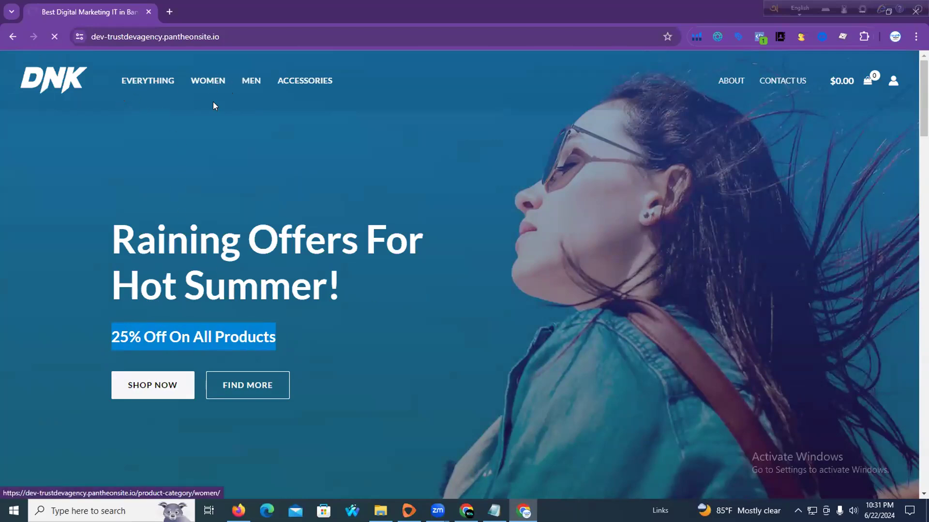
{"action": "scroll", "coordinate": [379, 300], "scroll_direction": "down", "scroll_amount": 5}
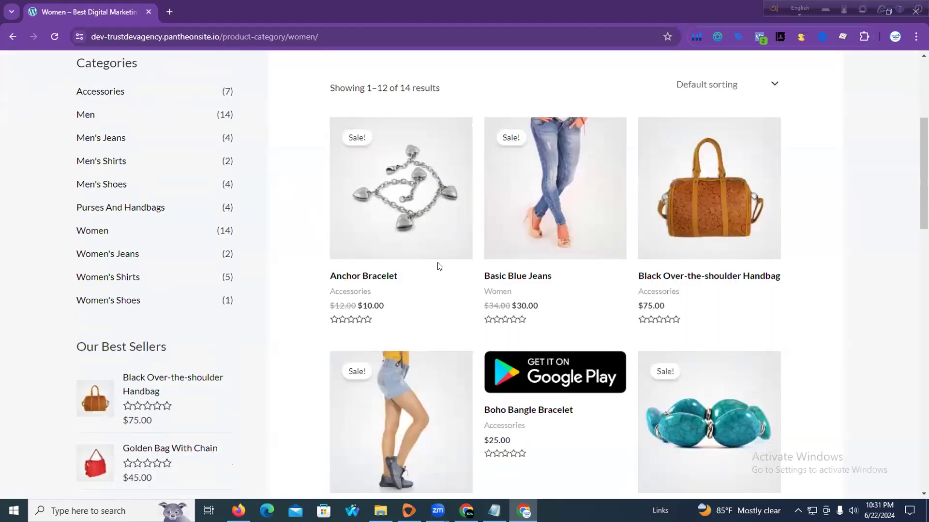
{"action": "left_click", "coordinate": [549, 199]}
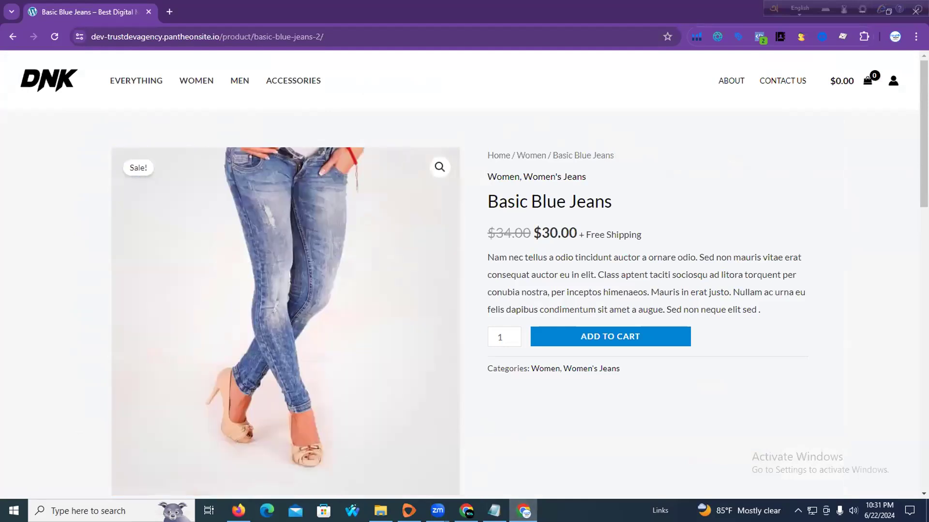
{"action": "key", "text": "alt+Tab"}
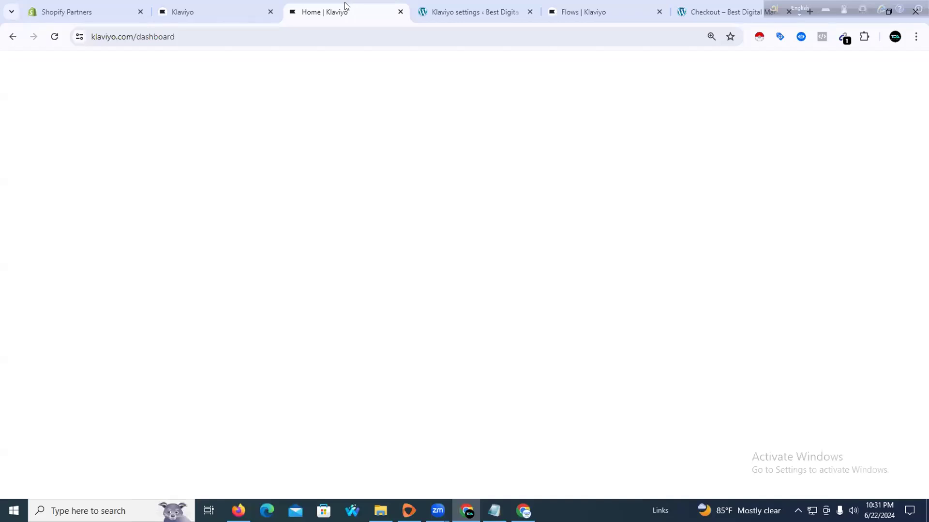
Switch to the Flows | Klaviyo tab and reload it until the welcome series and templates appear
{"action": "left_click", "coordinate": [474, 18]}
{"action": "left_click", "coordinate": [587, 6]}
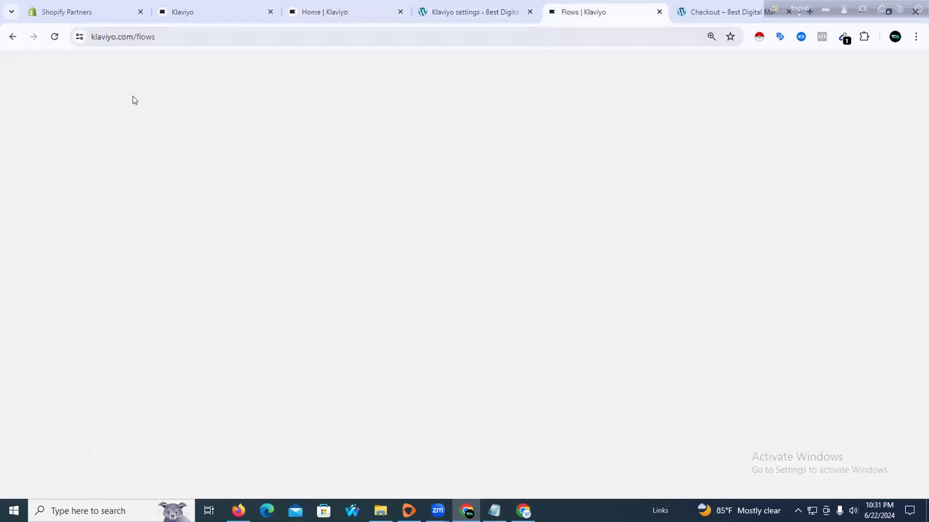
{"action": "left_click", "coordinate": [56, 38]}
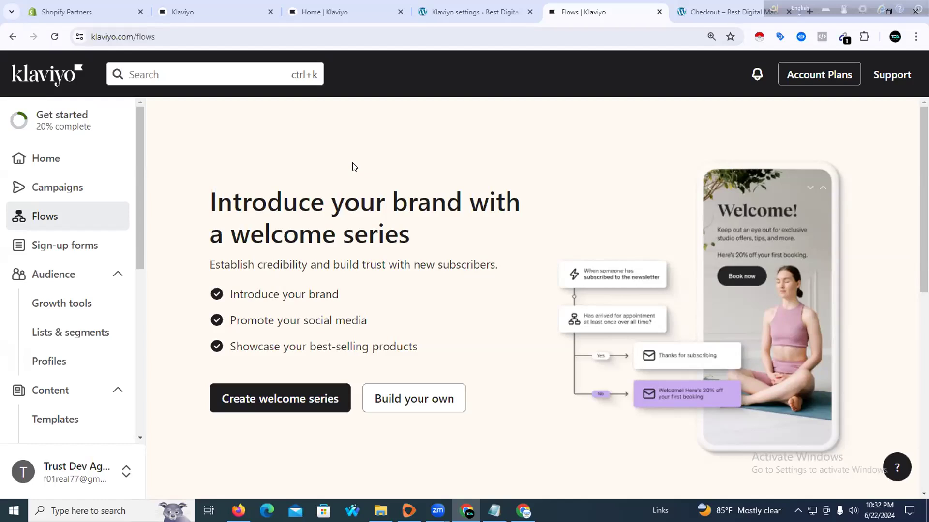
{"action": "scroll", "coordinate": [349, 167], "scroll_direction": "down", "scroll_amount": 2}
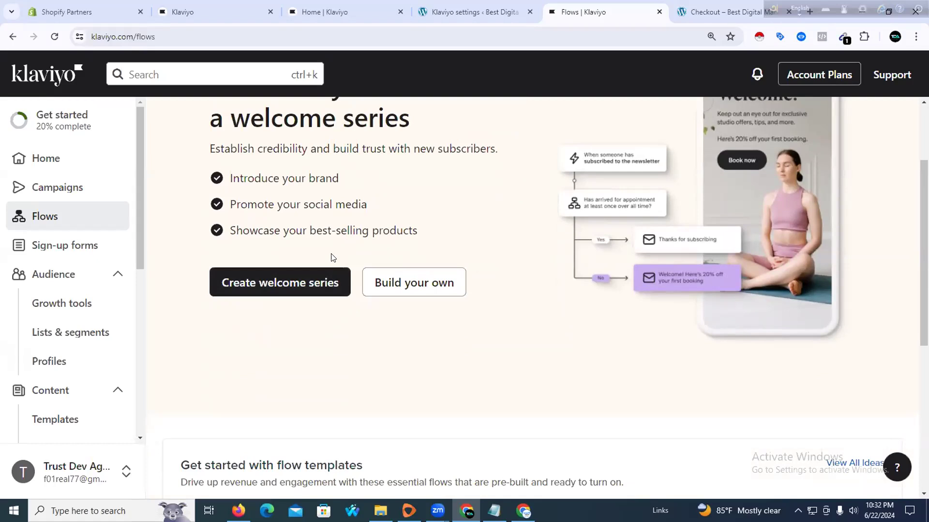
Create a welcome series triggered by the Email List, dismissing the preview banner, and continue
{"action": "left_click", "coordinate": [315, 284]}
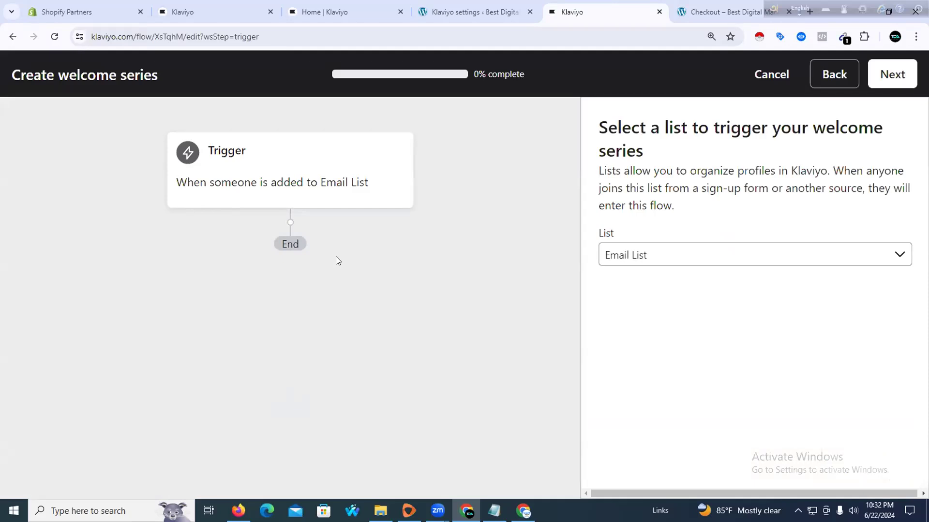
{"action": "left_click_drag", "start_coordinate": [596, 134], "coordinate": [866, 145]}
{"action": "left_click", "coordinate": [474, 226]}
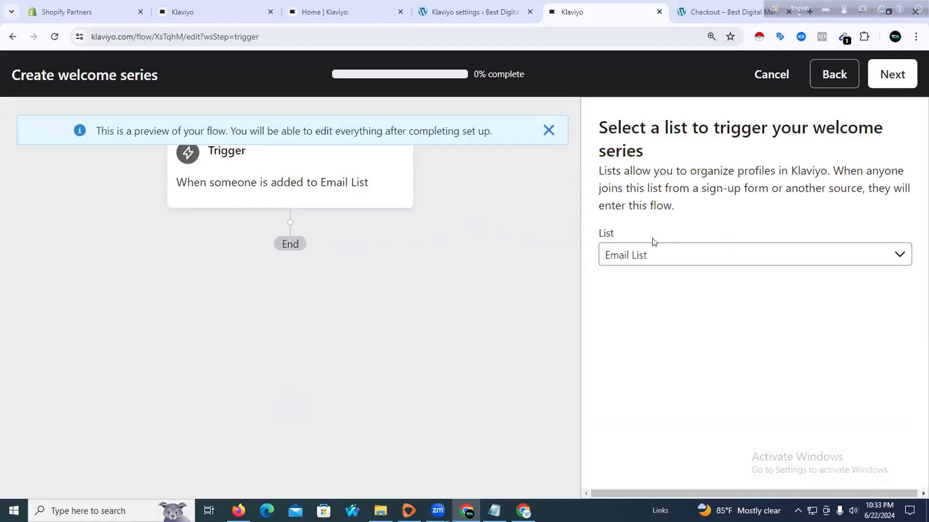
{"action": "left_click", "coordinate": [652, 253]}
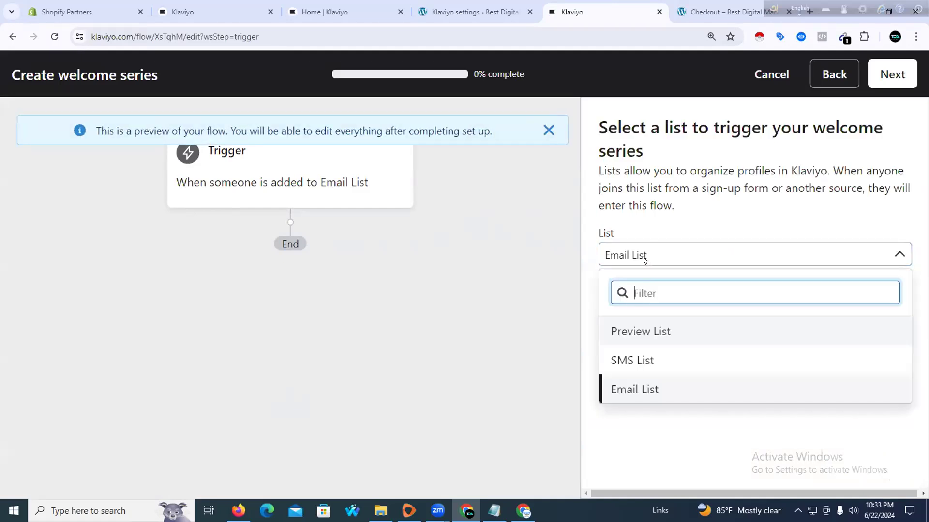
{"action": "left_click", "coordinate": [534, 229]}
{"action": "left_click", "coordinate": [542, 136]}
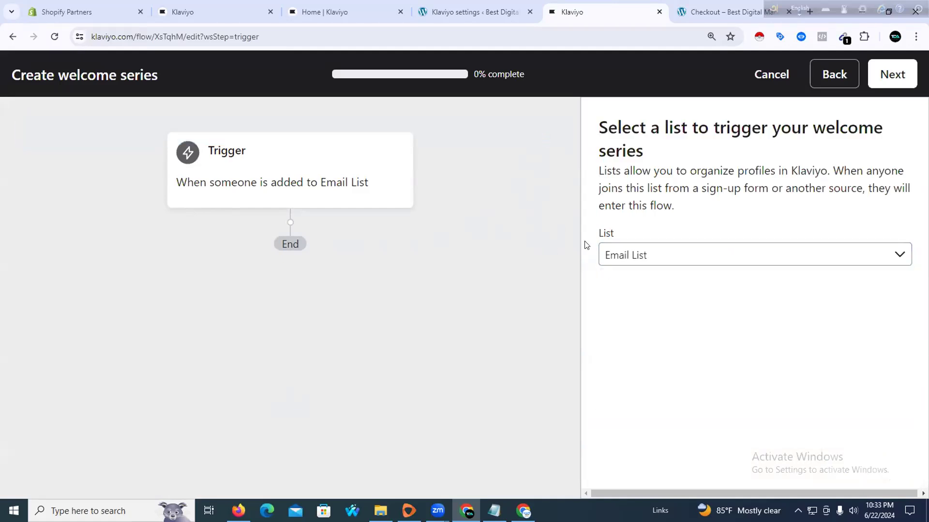
{"action": "left_click", "coordinate": [640, 258]}
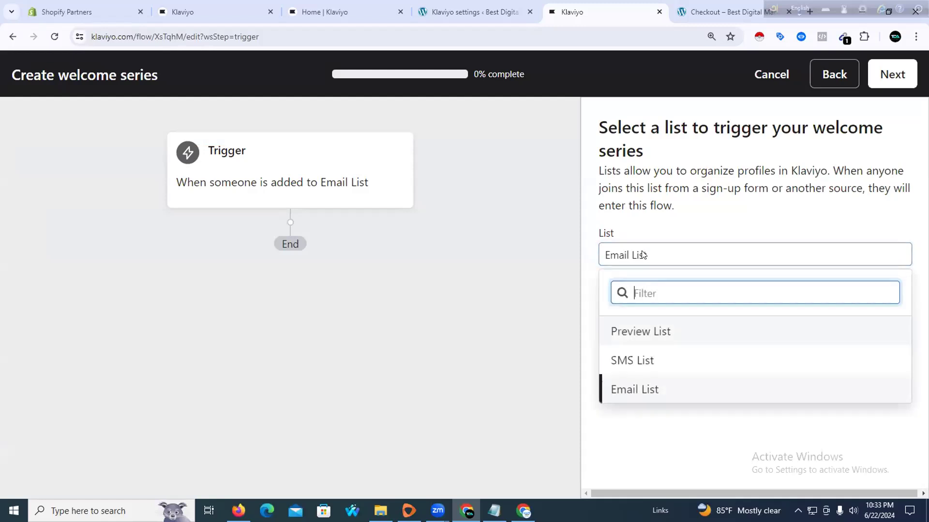
{"action": "left_click", "coordinate": [630, 387]}
{"action": "scroll", "coordinate": [366, 167], "scroll_direction": "down", "scroll_amount": 2}
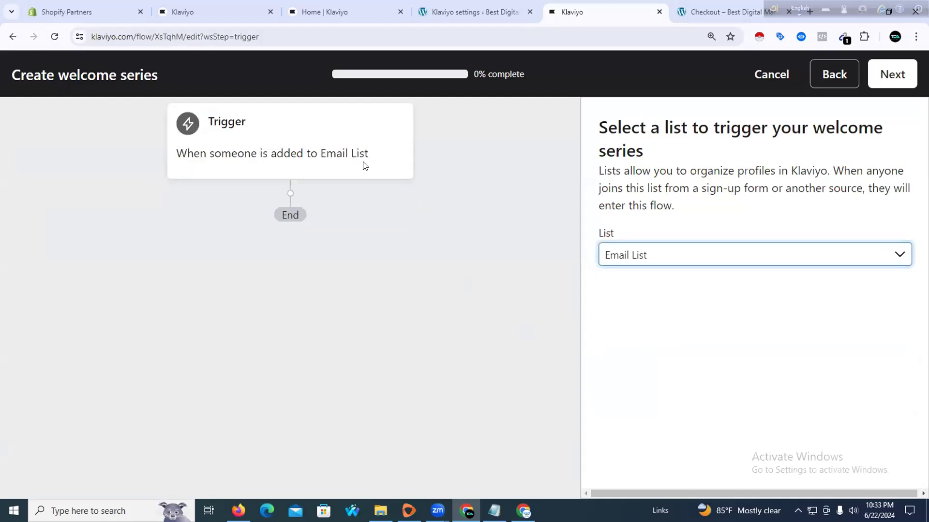
{"action": "scroll", "coordinate": [410, 214], "scroll_direction": "up", "scroll_amount": 2}
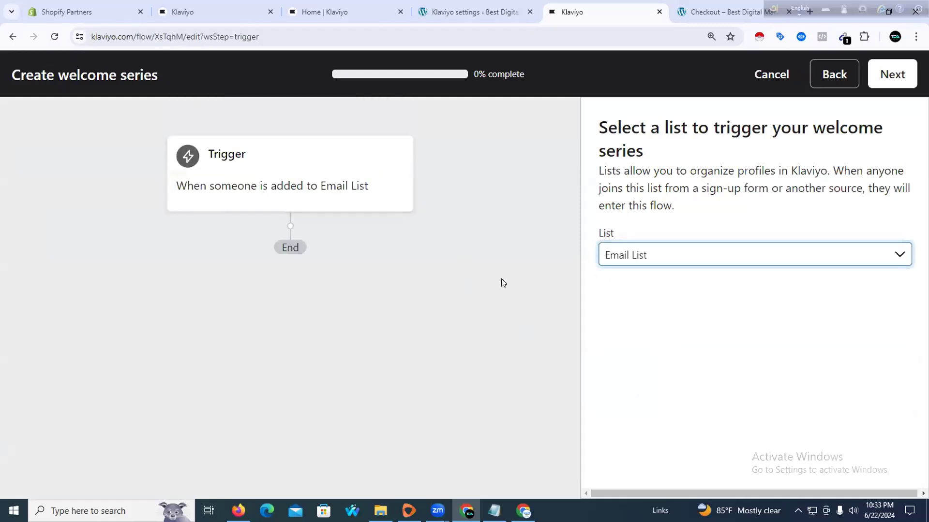
{"action": "left_click", "coordinate": [888, 79]}
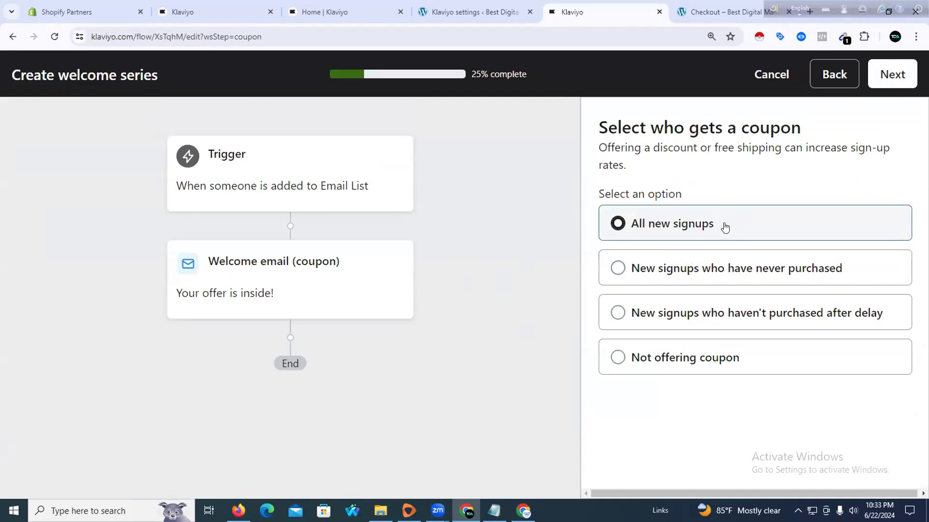
Offer the welcome coupon to All new signups and continue
{"action": "left_click_drag", "start_coordinate": [599, 148], "coordinate": [667, 174]}
{"action": "left_click", "coordinate": [532, 172]}
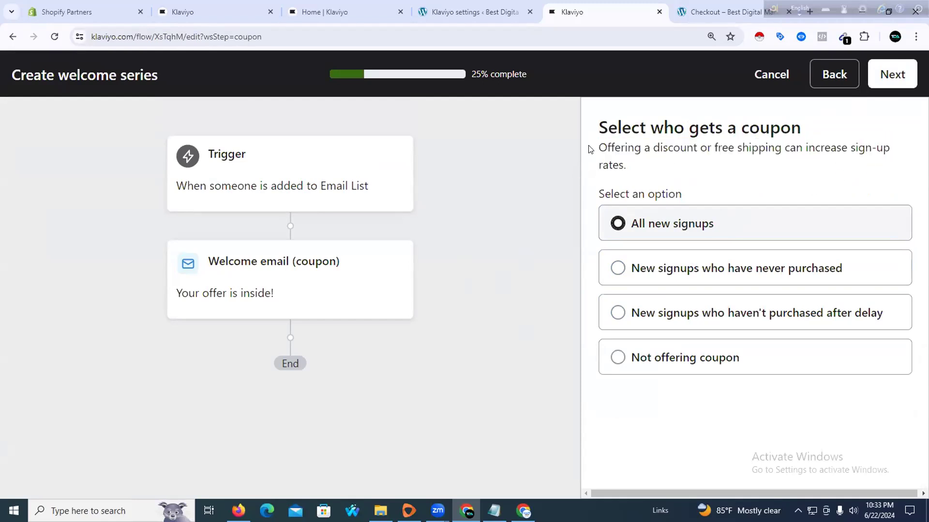
{"action": "triple_click", "coordinate": [601, 148]}
{"action": "left_click", "coordinate": [533, 155]}
{"action": "left_click_drag", "start_coordinate": [693, 147], "coordinate": [732, 148]}
{"action": "left_click", "coordinate": [794, 144]}
{"action": "left_click_drag", "start_coordinate": [607, 149], "coordinate": [790, 129]}
{"action": "left_click", "coordinate": [623, 166]}
{"action": "left_click", "coordinate": [528, 151]}
{"action": "left_click", "coordinate": [704, 171]}
{"action": "left_click", "coordinate": [891, 74]}
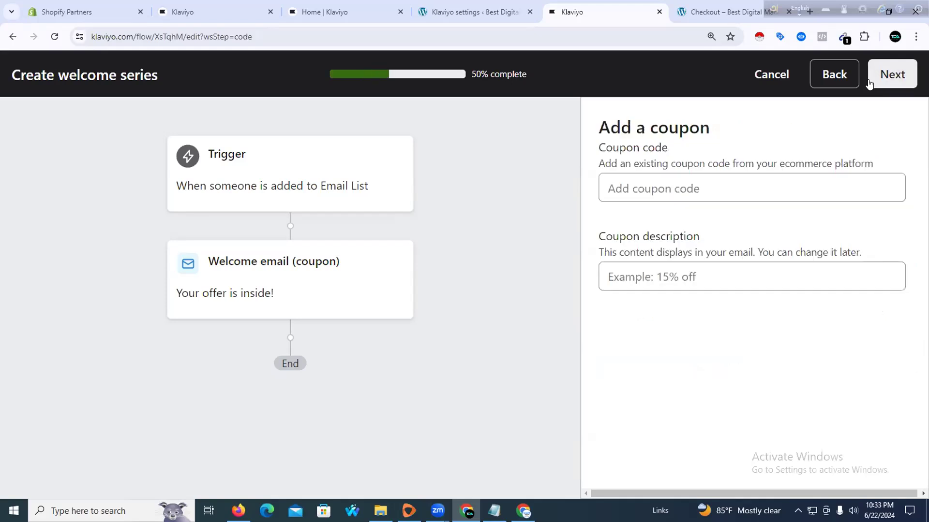
Enter coupon code Fatherday2024 with coupon description 10% and continue
{"action": "left_click", "coordinate": [691, 188]}
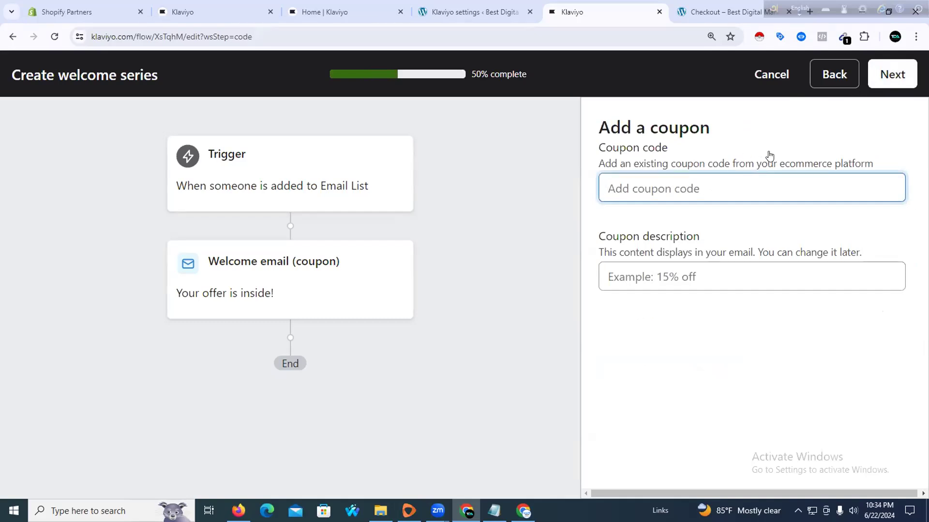
{"action": "type", "text": "Fatherday2024"}
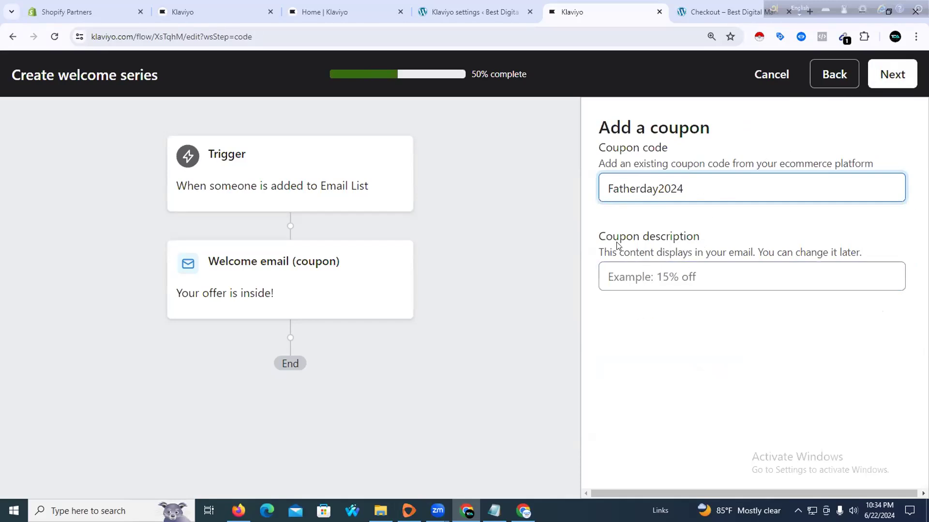
{"action": "left_click", "coordinate": [640, 269]}
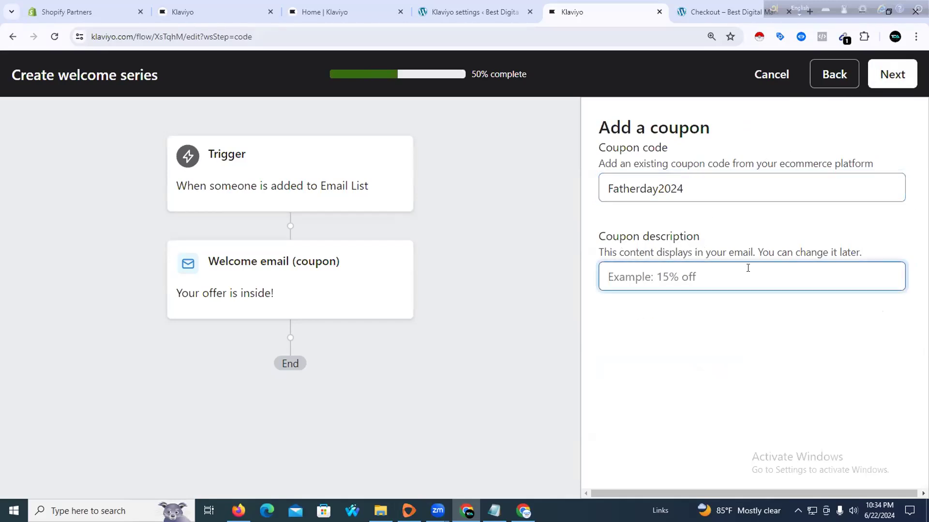
{"action": "type", "text": "10"}
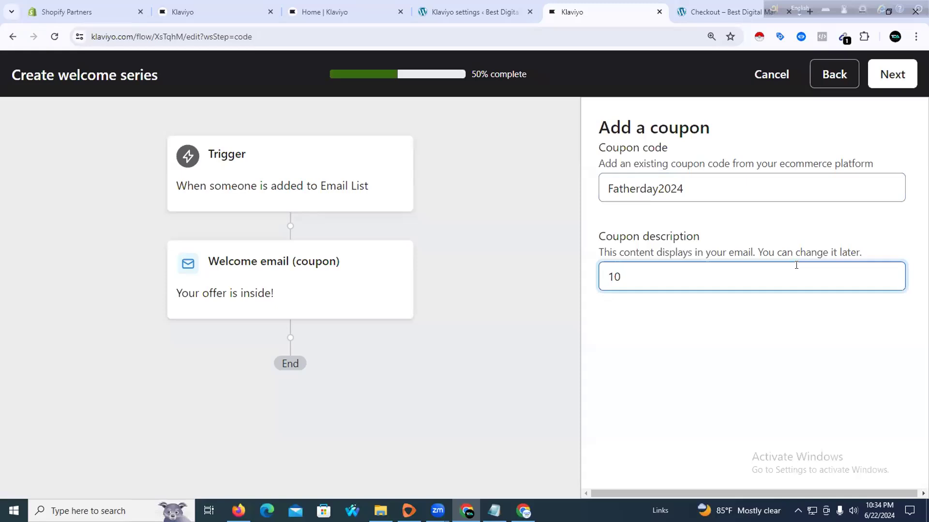
{"action": "type", "text": "%"}
{"action": "left_click", "coordinate": [878, 80]}
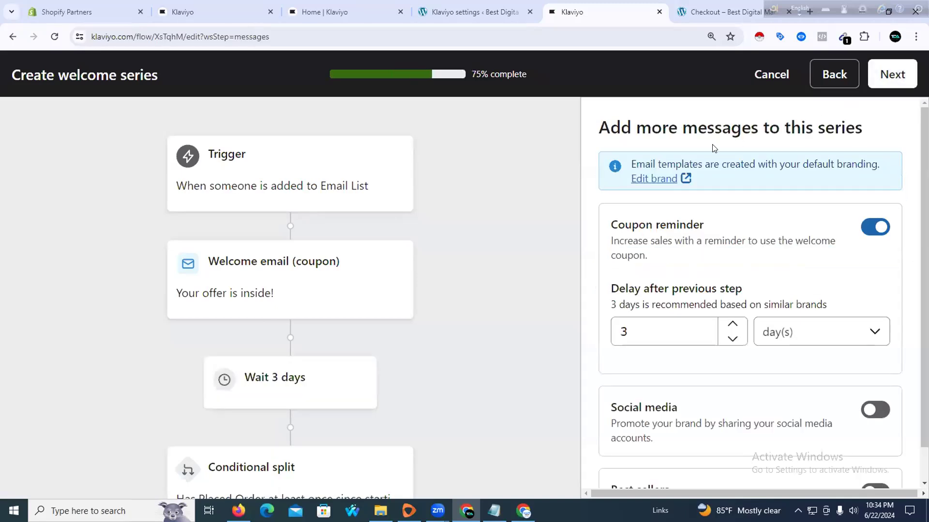
Set the coupon reminder delay to 6 hours using the spinner and unit dropdown
{"action": "scroll", "coordinate": [485, 179], "scroll_direction": "down", "scroll_amount": 1}
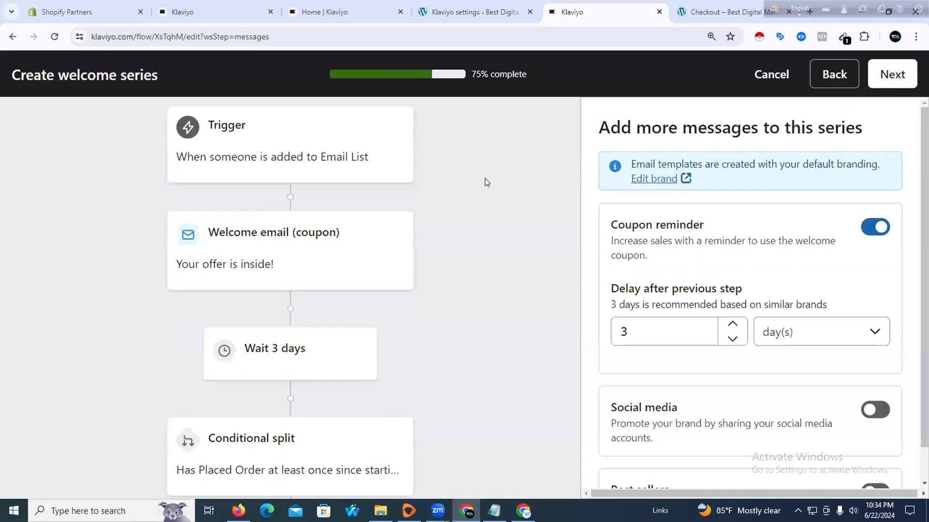
{"action": "scroll", "coordinate": [493, 196], "scroll_direction": "down", "scroll_amount": 1}
{"action": "scroll", "coordinate": [338, 227], "scroll_direction": "down", "scroll_amount": 1}
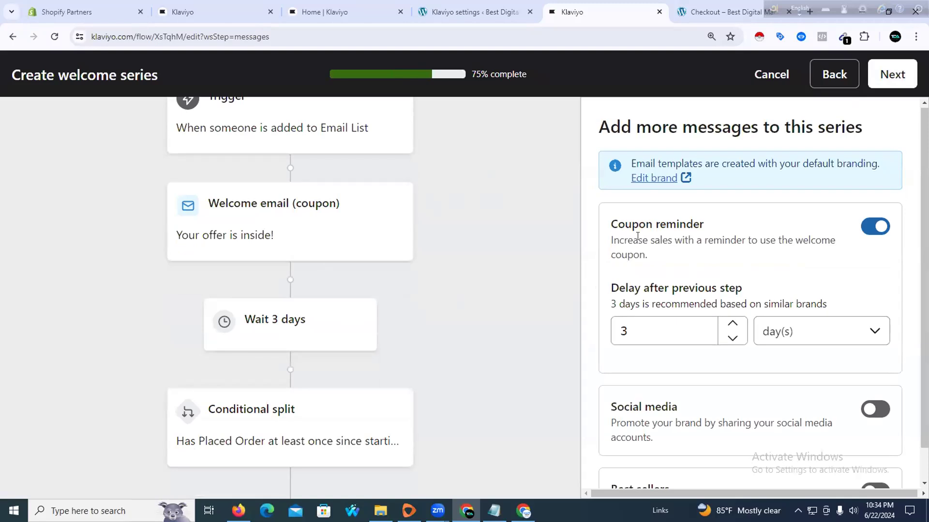
{"action": "scroll", "coordinate": [629, 235], "scroll_direction": "down", "scroll_amount": 1}
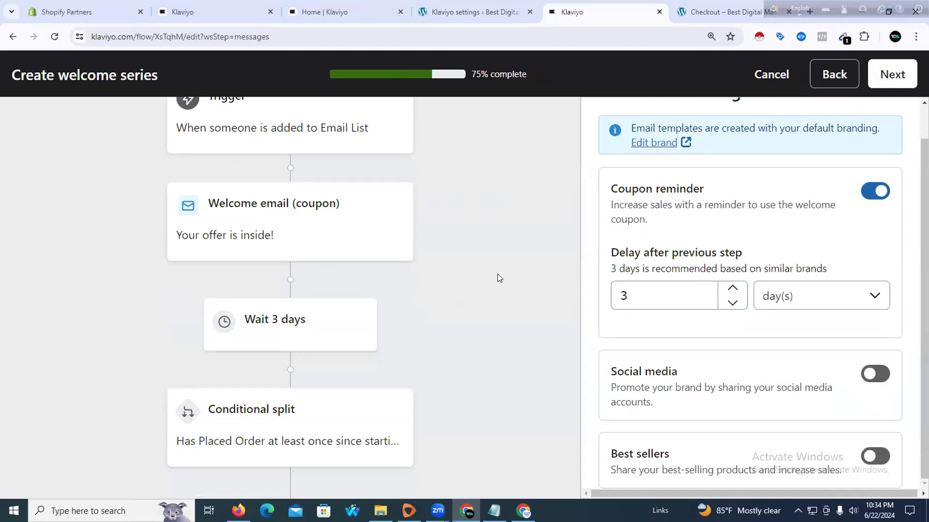
{"action": "left_click_drag", "start_coordinate": [609, 254], "coordinate": [756, 255]}
{"action": "left_click", "coordinate": [566, 260]}
{"action": "left_click", "coordinate": [730, 303]}
{"action": "left_click", "coordinate": [731, 303]}
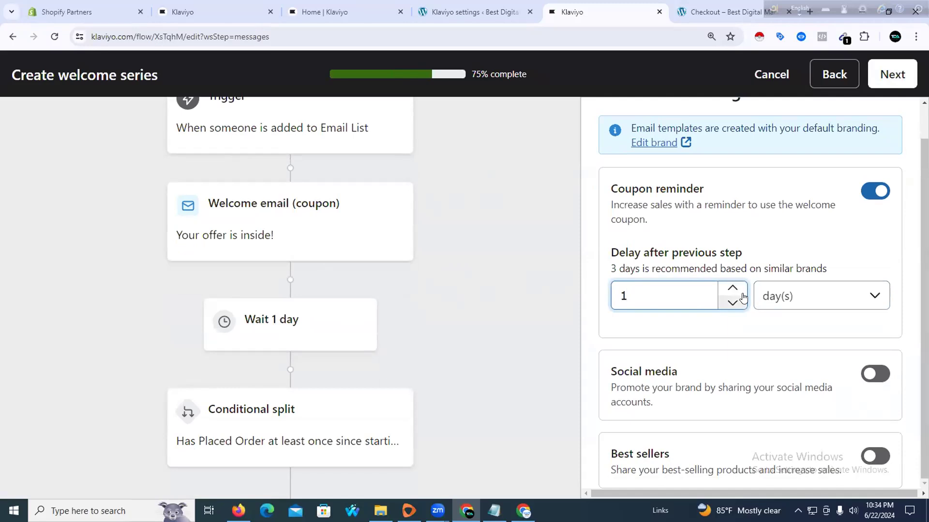
{"action": "left_click", "coordinate": [731, 289]}
{"action": "left_click", "coordinate": [818, 295]}
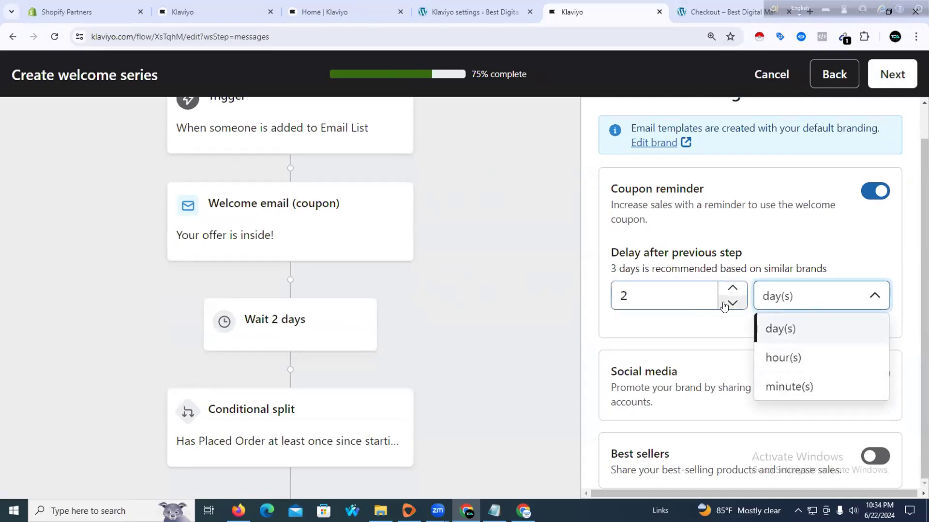
{"action": "left_click", "coordinate": [731, 289]}
{"action": "left_click", "coordinate": [779, 368]}
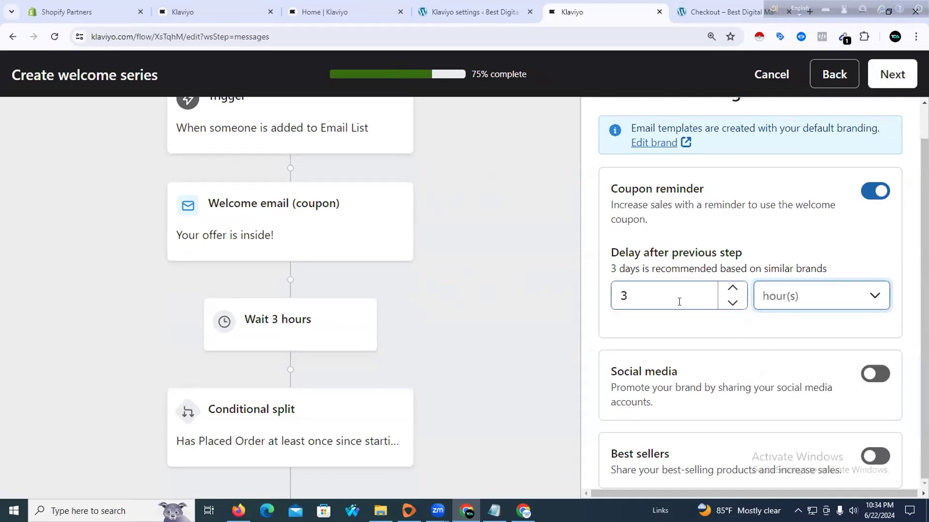
{"action": "left_click", "coordinate": [732, 291]}
{"action": "left_click", "coordinate": [731, 290]}
{"action": "left_click", "coordinate": [731, 290]}
{"action": "left_click", "coordinate": [731, 290]}
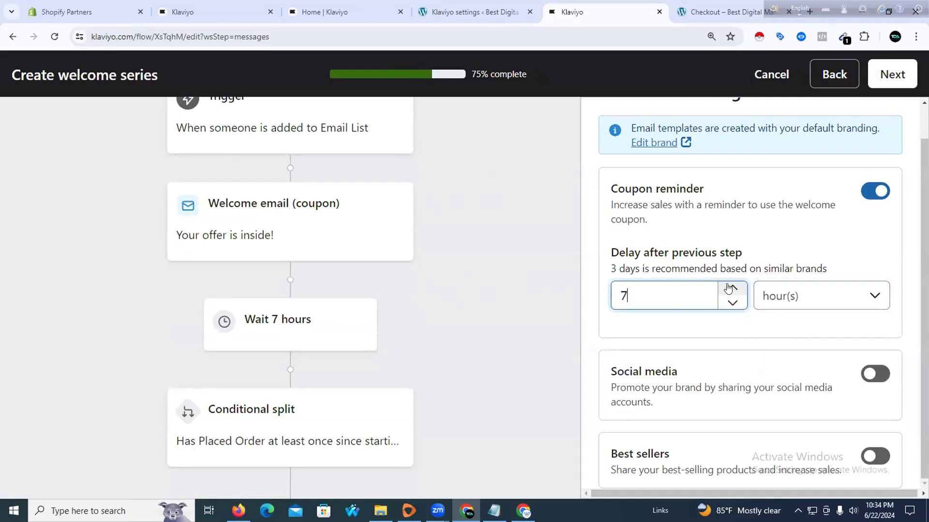
{"action": "left_click", "coordinate": [731, 302]}
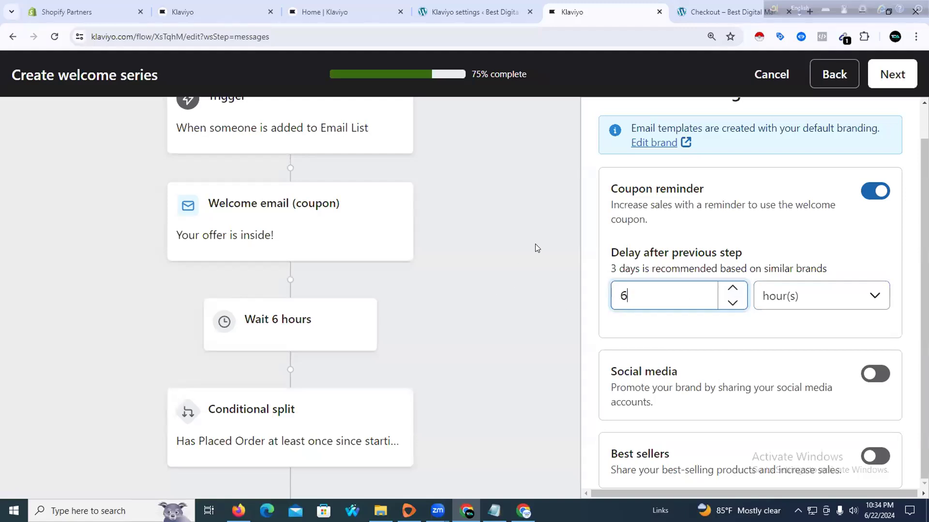
Confirm the 6-hour delay and advance the wizard to the final 100% step
{"action": "scroll", "coordinate": [528, 263], "scroll_direction": "down", "scroll_amount": 1}
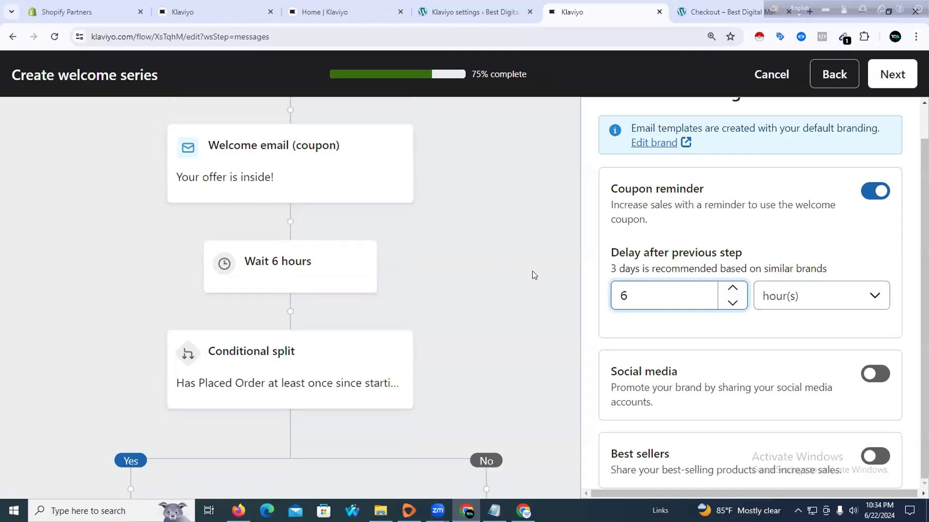
{"action": "scroll", "coordinate": [549, 282], "scroll_direction": "down", "scroll_amount": 1}
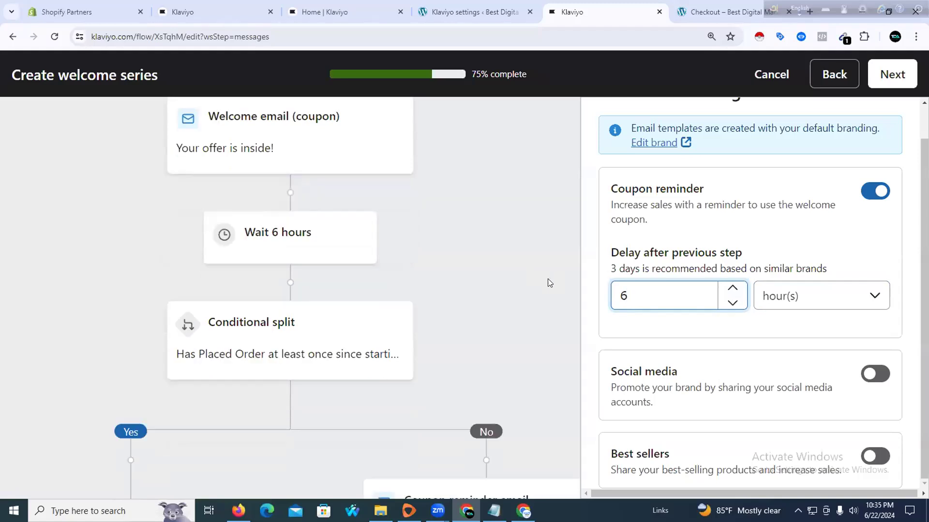
{"action": "scroll", "coordinate": [549, 283], "scroll_direction": "down", "scroll_amount": 5}
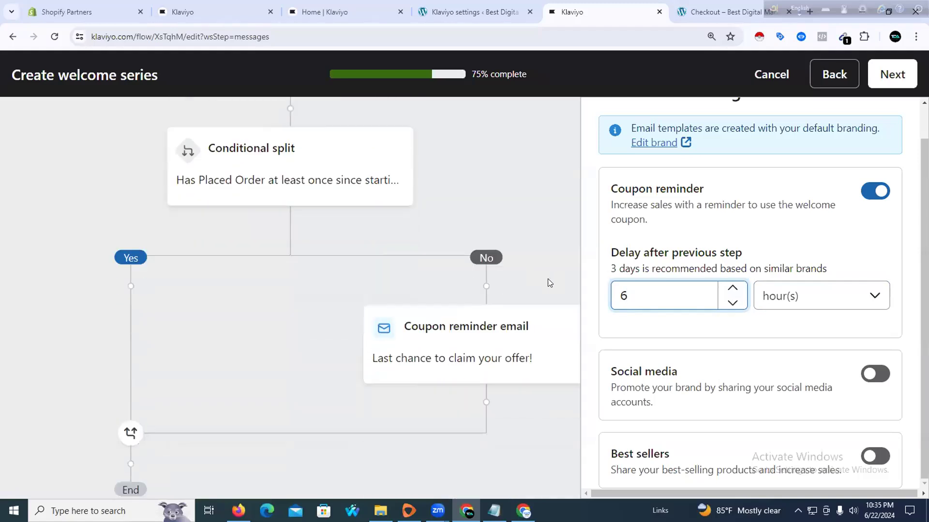
{"action": "scroll", "coordinate": [549, 283], "scroll_direction": "down", "scroll_amount": 3}
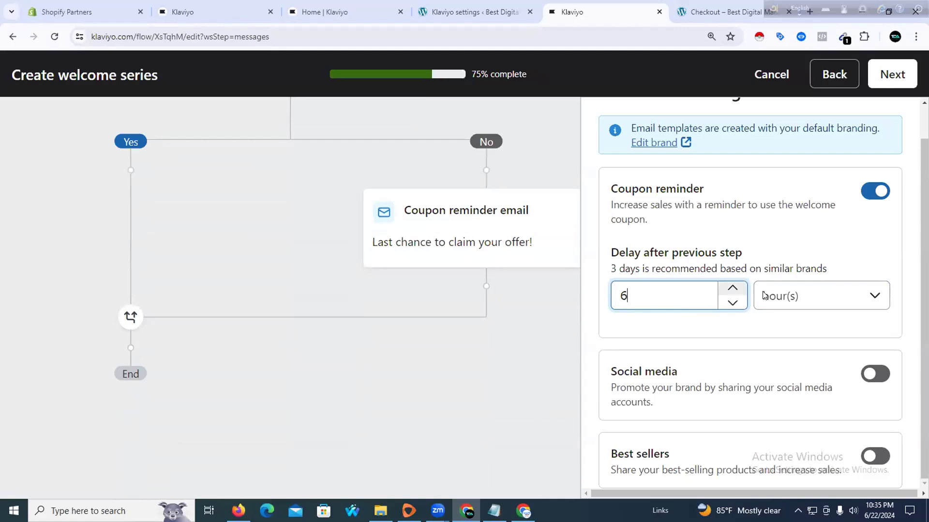
{"action": "scroll", "coordinate": [581, 204], "scroll_direction": "up", "scroll_amount": 1}
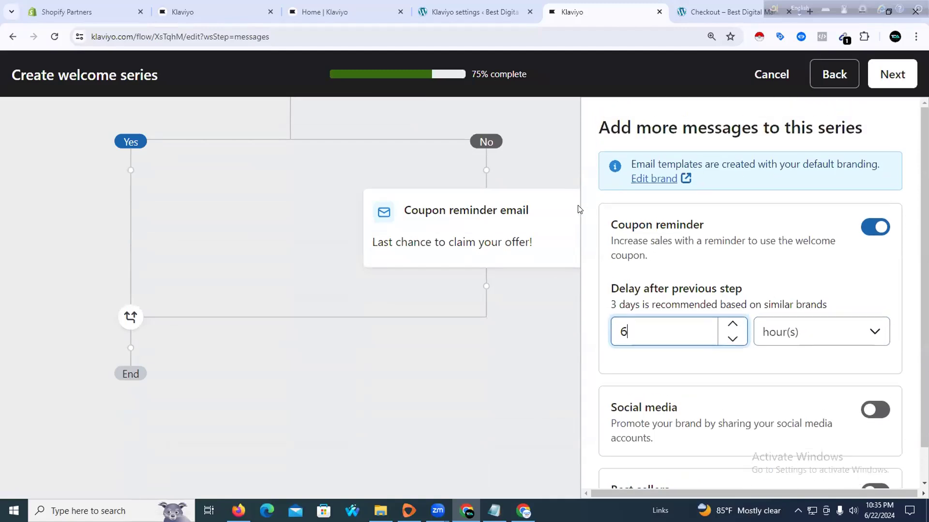
{"action": "scroll", "coordinate": [568, 227], "scroll_direction": "down", "scroll_amount": 4}
{"action": "scroll", "coordinate": [528, 255], "scroll_direction": "up", "scroll_amount": 15}
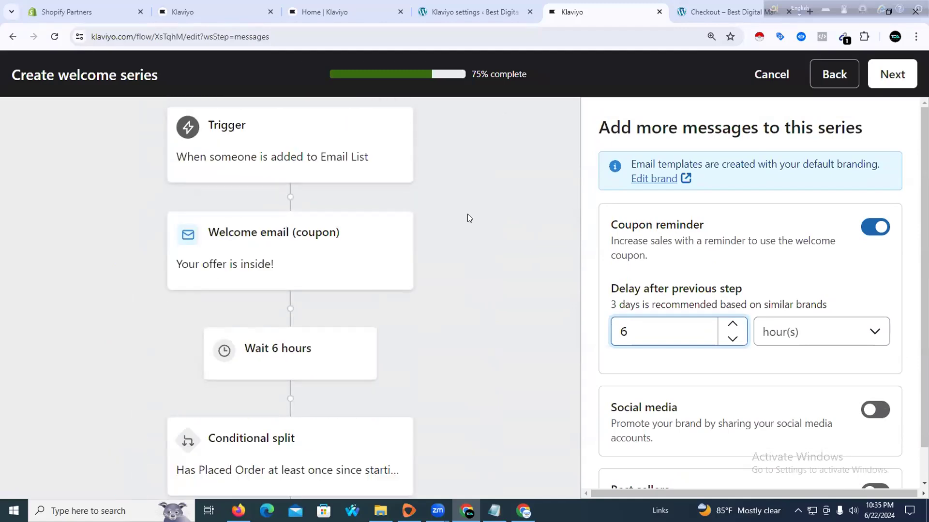
{"action": "left_click", "coordinate": [349, 262]}
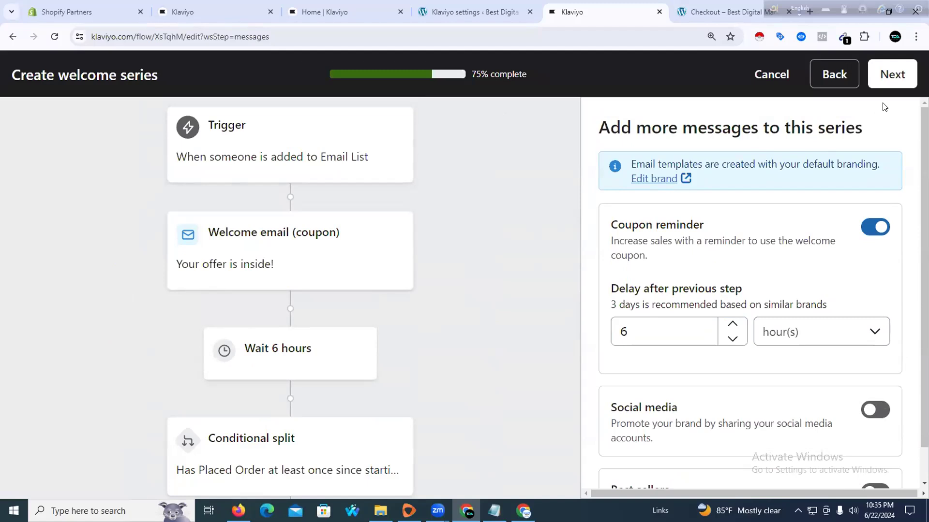
{"action": "left_click", "coordinate": [887, 82]}
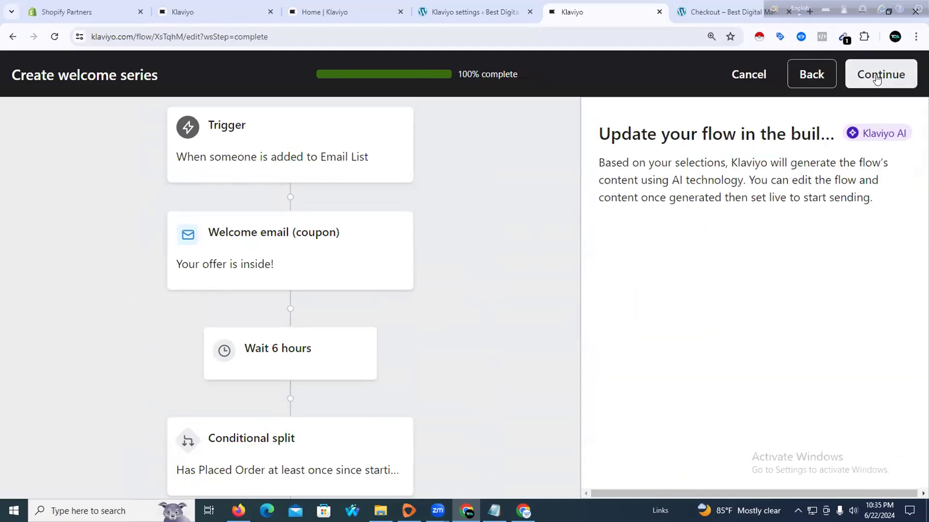
Generate the Email Welcome Series with Discount flow and scroll through it in the builder
{"action": "left_click", "coordinate": [876, 78]}
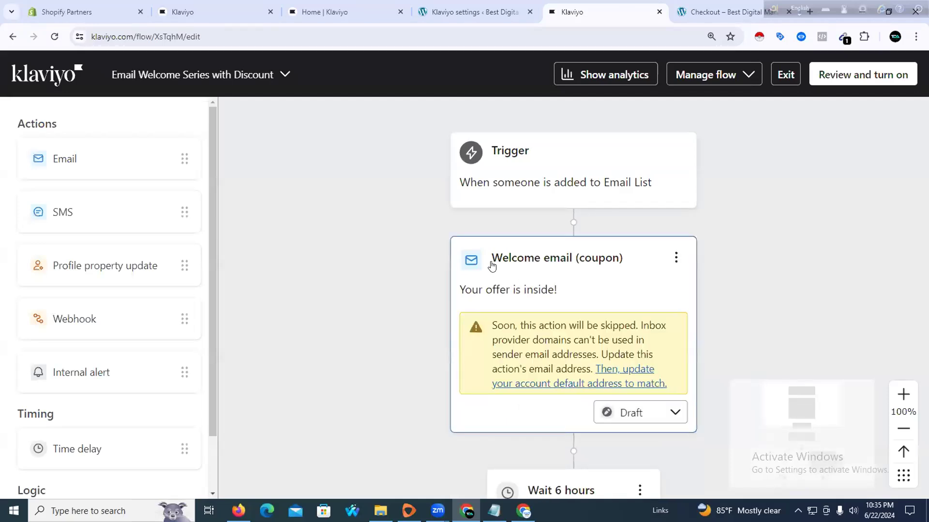
{"action": "scroll", "coordinate": [409, 260], "scroll_direction": "down", "scroll_amount": 1}
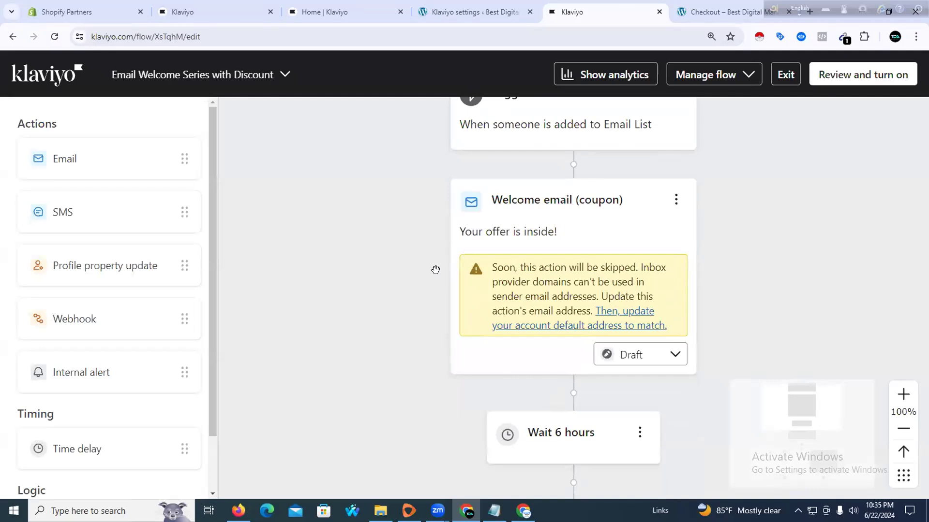
{"action": "scroll", "coordinate": [453, 278], "scroll_direction": "down", "scroll_amount": 2}
Turn the welcome flow on with its actions Live, then view the conditional split details
{"action": "scroll", "coordinate": [453, 277], "scroll_direction": "down", "scroll_amount": 8}
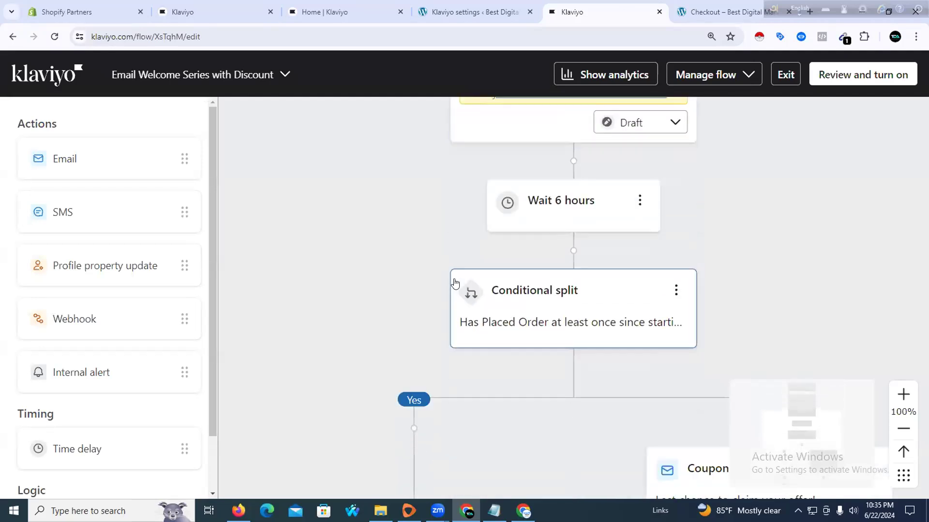
{"action": "scroll", "coordinate": [451, 277], "scroll_direction": "down", "scroll_amount": 3}
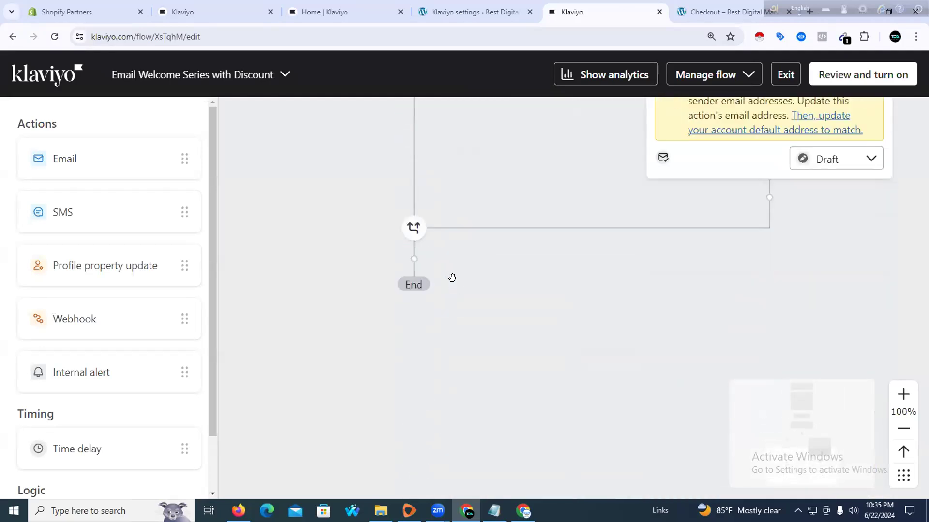
{"action": "scroll", "coordinate": [564, 264], "scroll_direction": "up", "scroll_amount": 2}
{"action": "left_click", "coordinate": [827, 76]}
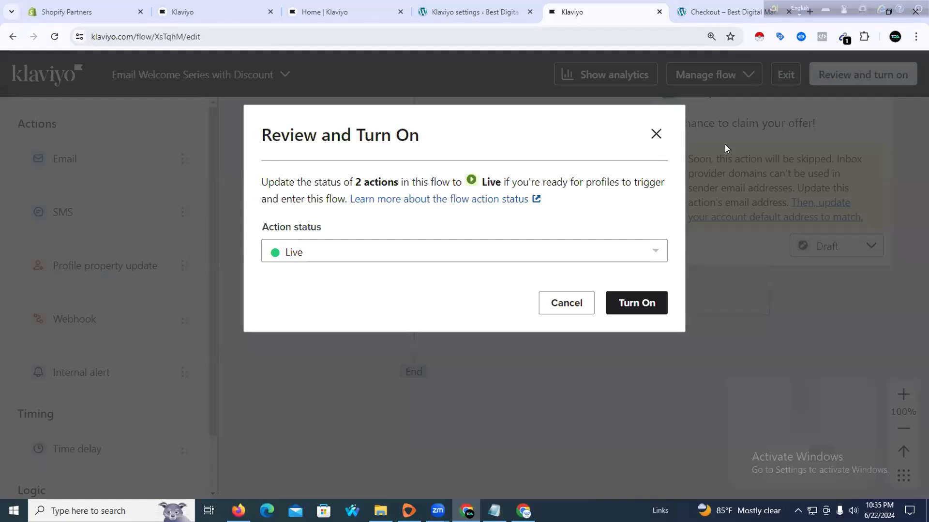
{"action": "left_click", "coordinate": [619, 302]}
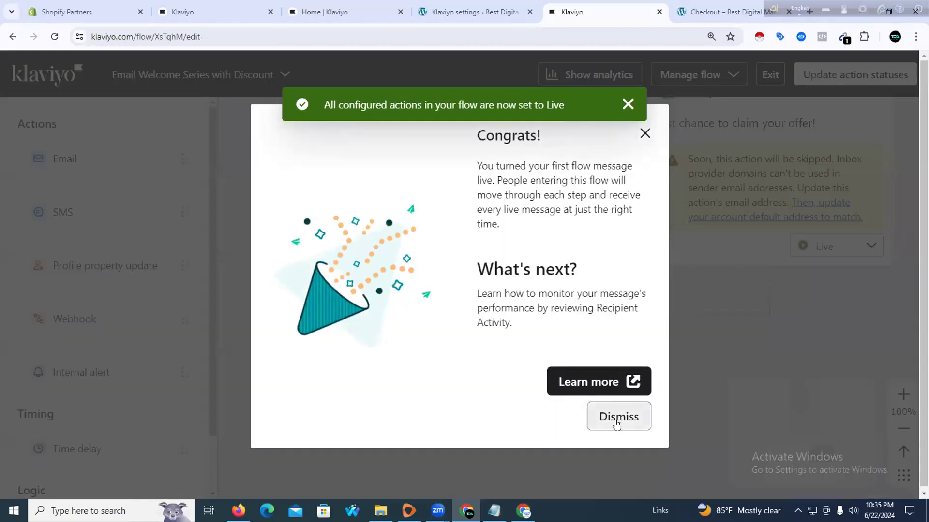
{"action": "left_click", "coordinate": [618, 419]}
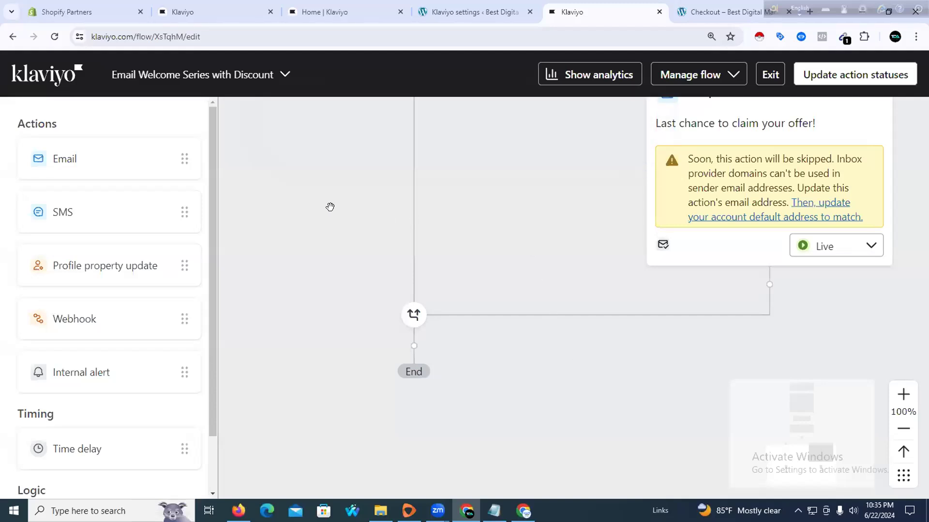
{"action": "scroll", "coordinate": [368, 221], "scroll_direction": "up", "scroll_amount": 5}
{"action": "scroll", "coordinate": [371, 234], "scroll_direction": "up", "scroll_amount": 8}
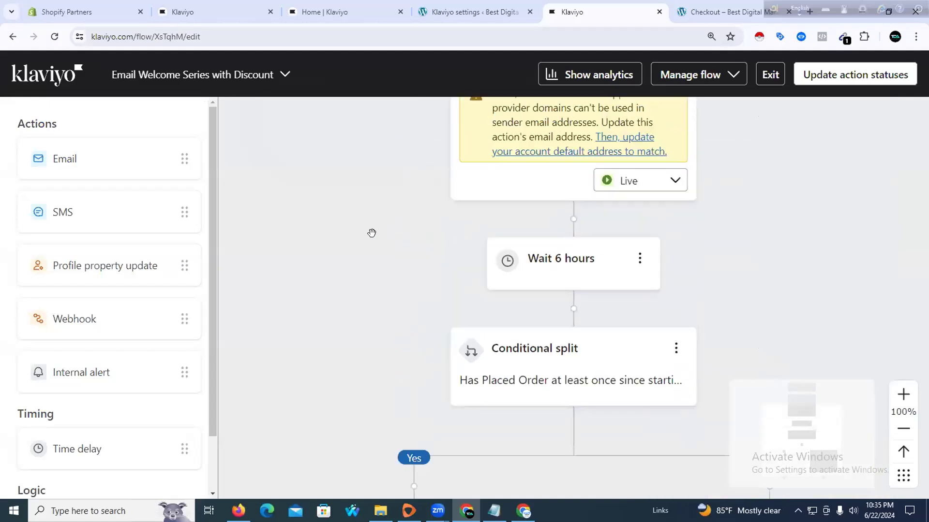
{"action": "scroll", "coordinate": [370, 234], "scroll_direction": "down", "scroll_amount": 4}
{"action": "left_click", "coordinate": [611, 232]}
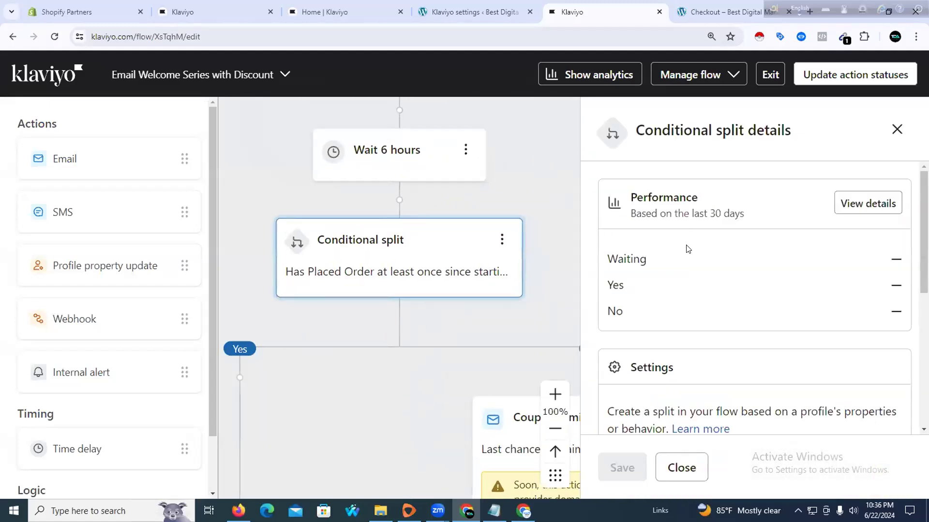
{"action": "scroll", "coordinate": [688, 249], "scroll_direction": "down", "scroll_amount": 6}
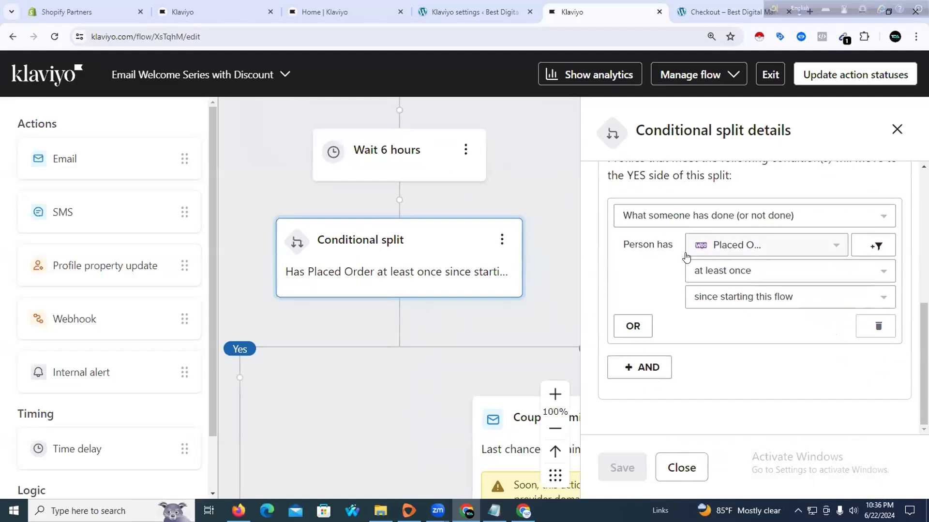
{"action": "scroll", "coordinate": [660, 273], "scroll_direction": "up", "scroll_amount": 5}
{"action": "scroll", "coordinate": [655, 270], "scroll_direction": "down", "scroll_amount": 5}
{"action": "left_click", "coordinate": [897, 129]}
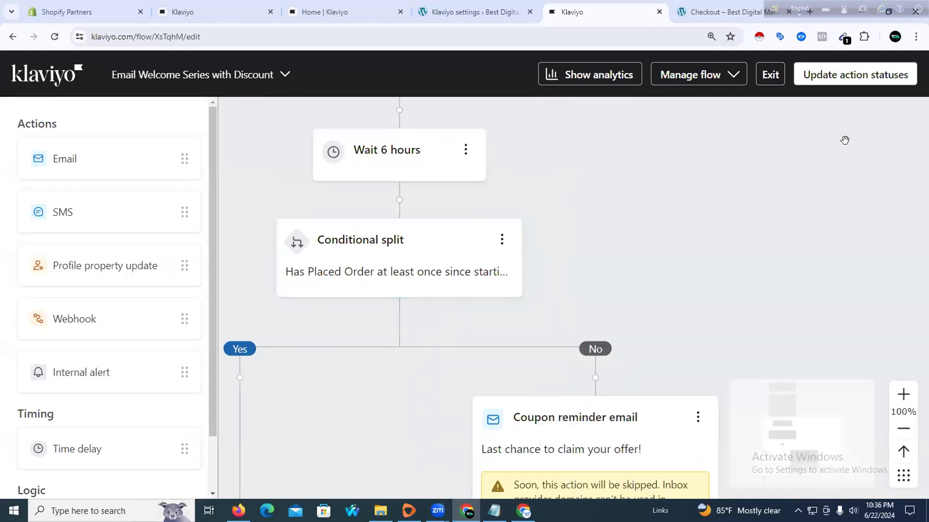
{"action": "scroll", "coordinate": [486, 249], "scroll_direction": "down", "scroll_amount": 2}
{"action": "scroll", "coordinate": [486, 249], "scroll_direction": "down", "scroll_amount": 8}
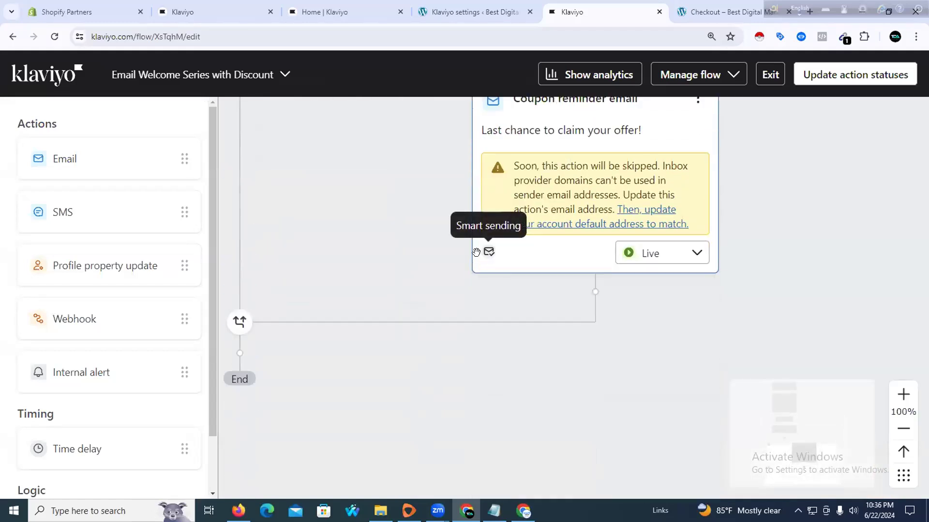
{"action": "scroll", "coordinate": [476, 256], "scroll_direction": "up", "scroll_amount": 2}
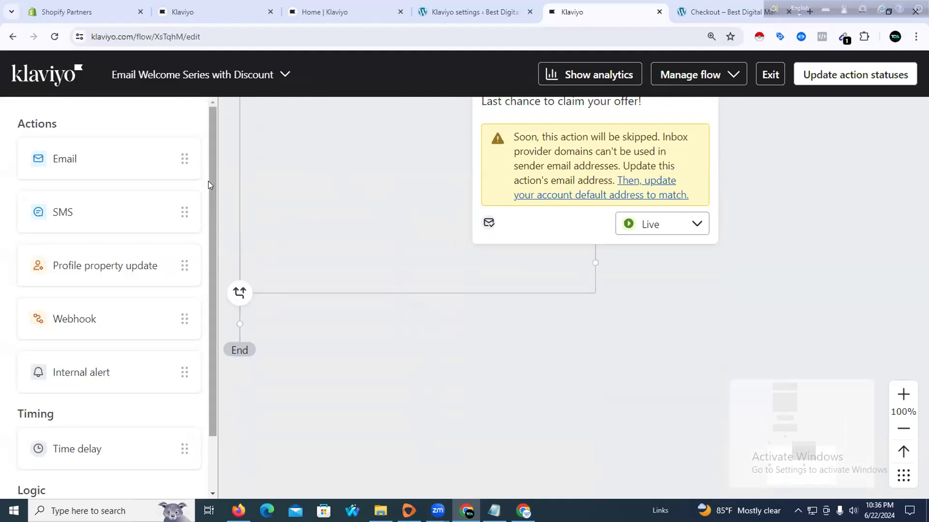
{"action": "scroll", "coordinate": [206, 195], "scroll_direction": "down", "scroll_amount": 1}
{"action": "scroll", "coordinate": [206, 196], "scroll_direction": "down", "scroll_amount": 1}
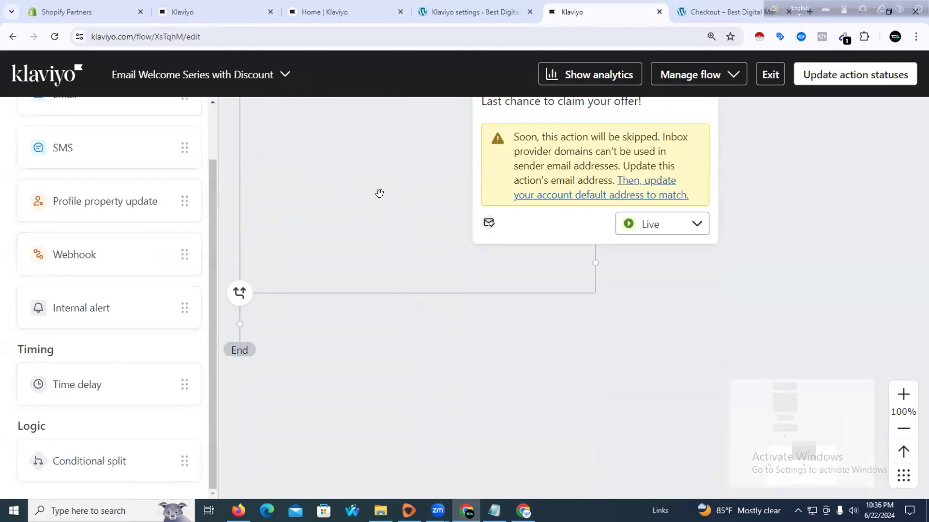
Update all action statuses to Live and exit to the Flows list
{"action": "left_click", "coordinate": [857, 76]}
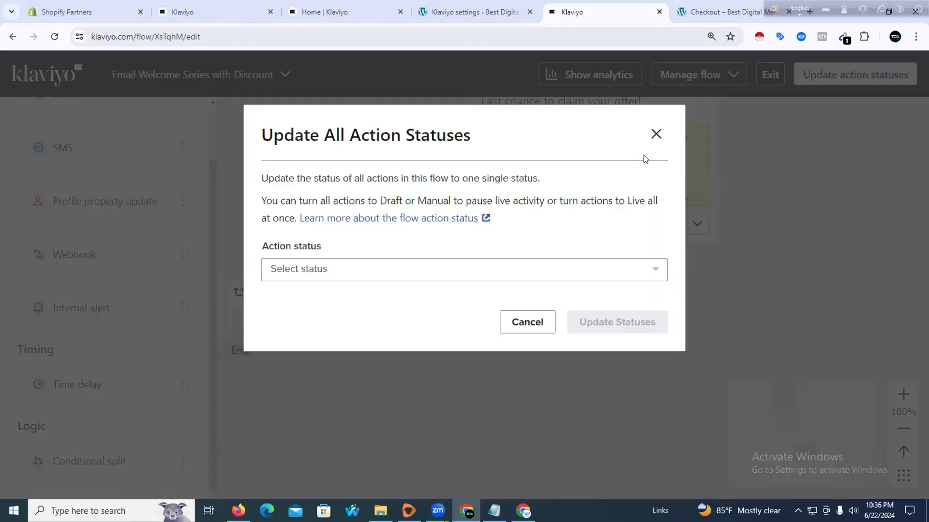
{"action": "left_click", "coordinate": [379, 274]}
{"action": "left_click", "coordinate": [321, 350]}
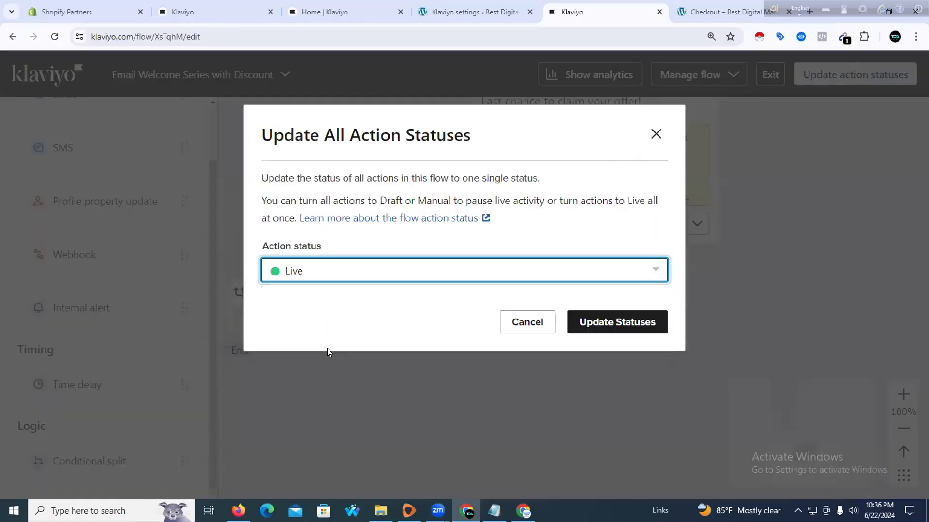
{"action": "left_click", "coordinate": [626, 323]}
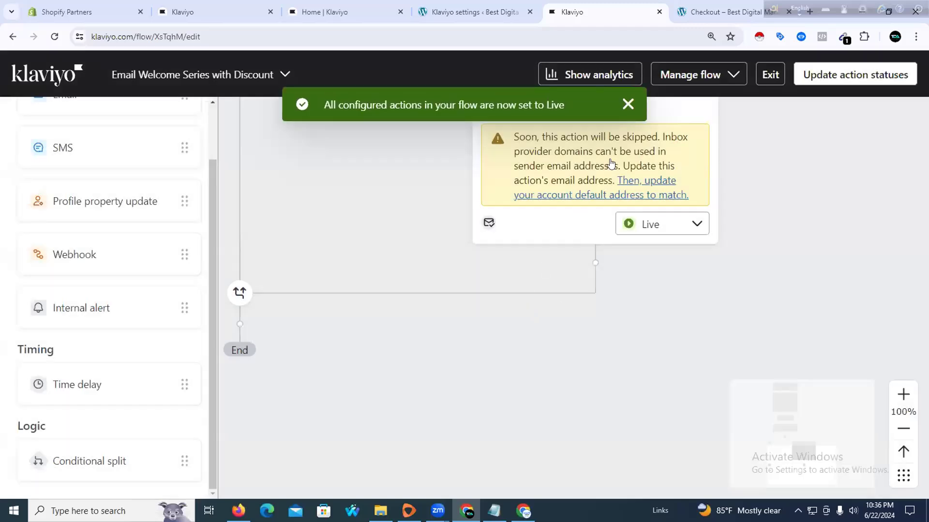
{"action": "left_click", "coordinate": [627, 105]}
{"action": "left_click", "coordinate": [771, 74]}
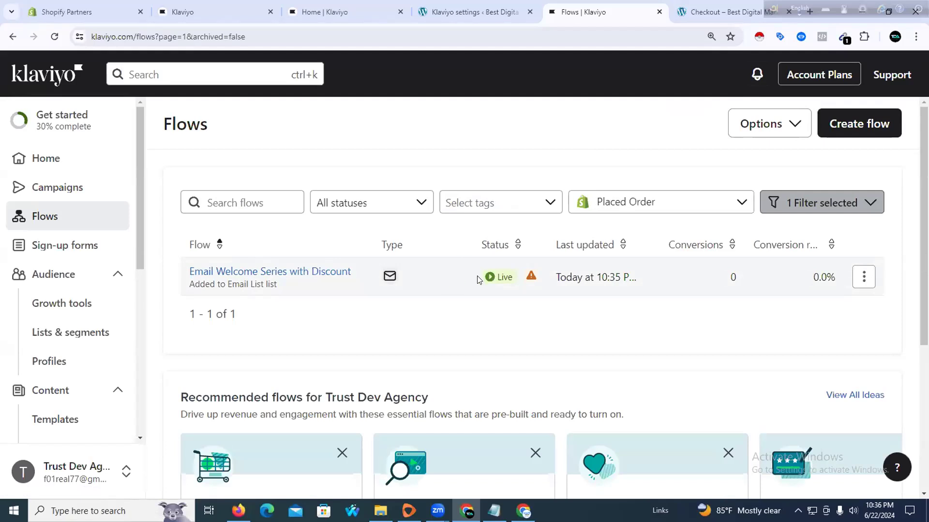
Open Edit Details for Email Welcome Series with Discount and its Tags search field
{"action": "scroll", "coordinate": [472, 290], "scroll_direction": "down", "scroll_amount": 1}
{"action": "left_click", "coordinate": [863, 219]}
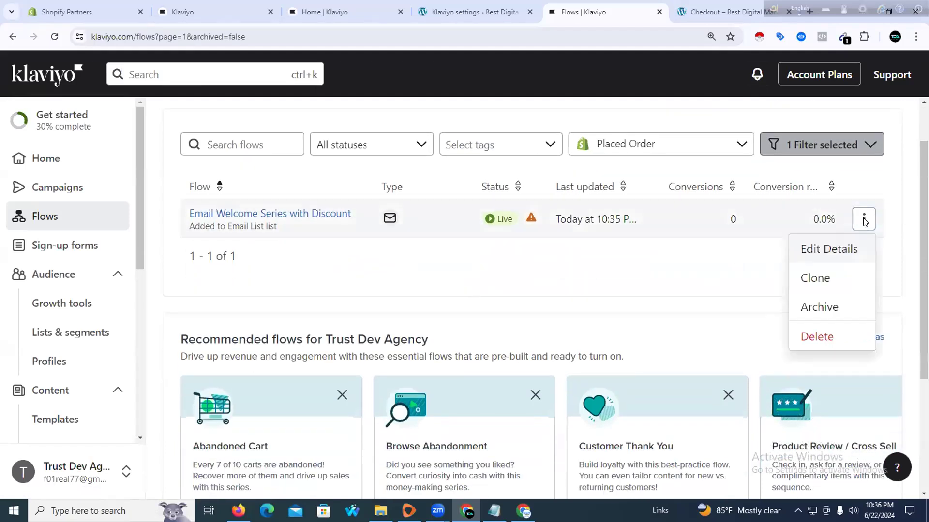
{"action": "left_click", "coordinate": [811, 248]}
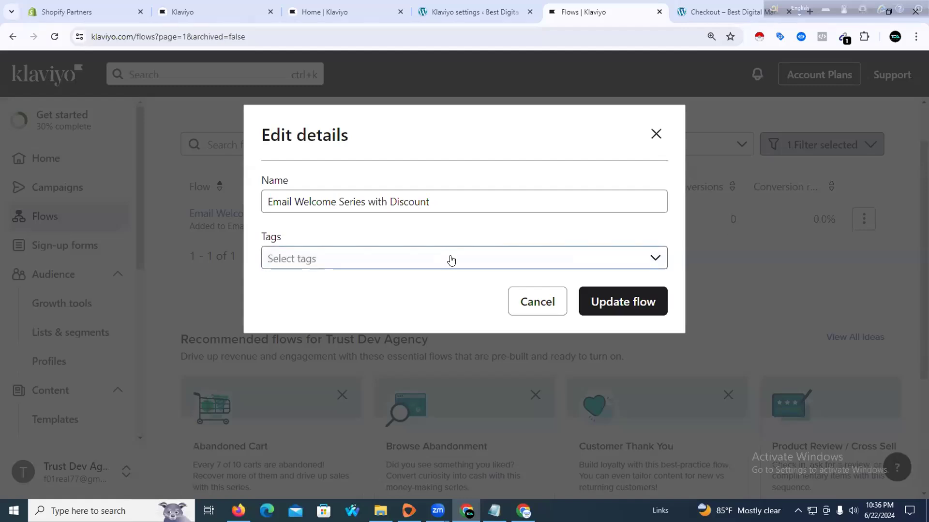
{"action": "left_click", "coordinate": [629, 263]}
{"action": "left_click", "coordinate": [641, 263]}
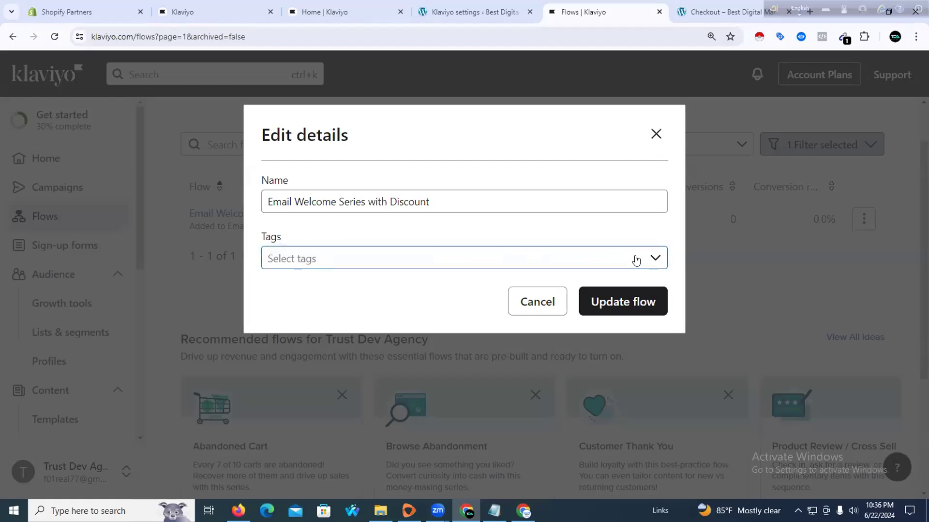
{"action": "left_click", "coordinate": [516, 262]}
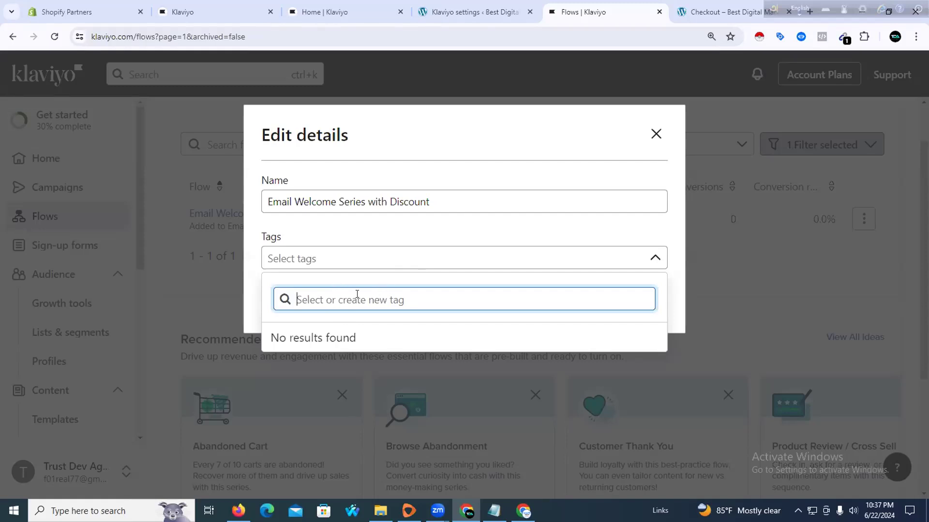
Create the tag 'New Sign Up List', apply it to the welcome flow, and update the flow
{"action": "left_click", "coordinate": [326, 258]}
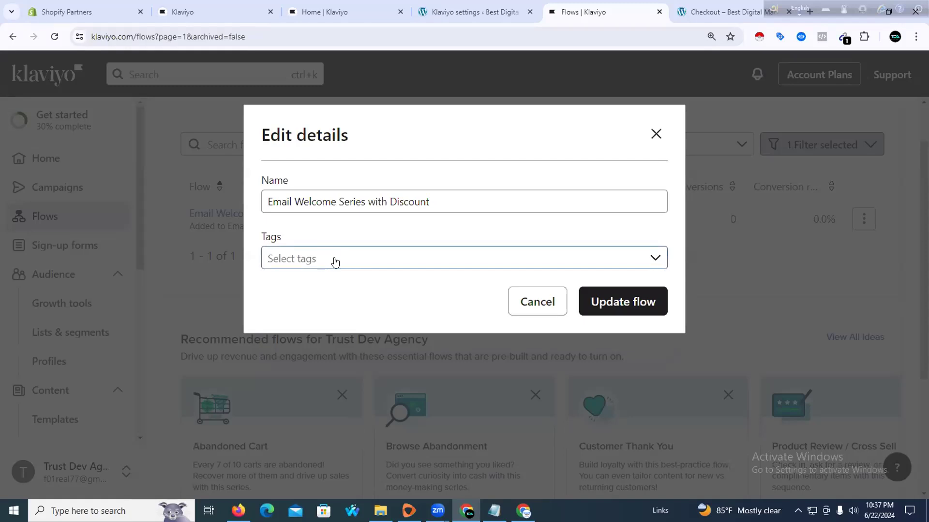
{"action": "left_click", "coordinate": [408, 260]}
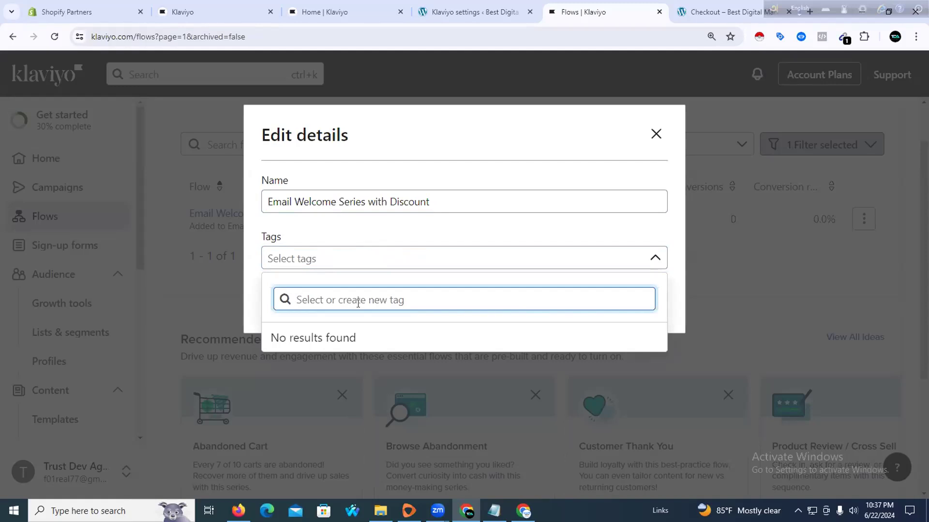
{"action": "type", "text": "New"}
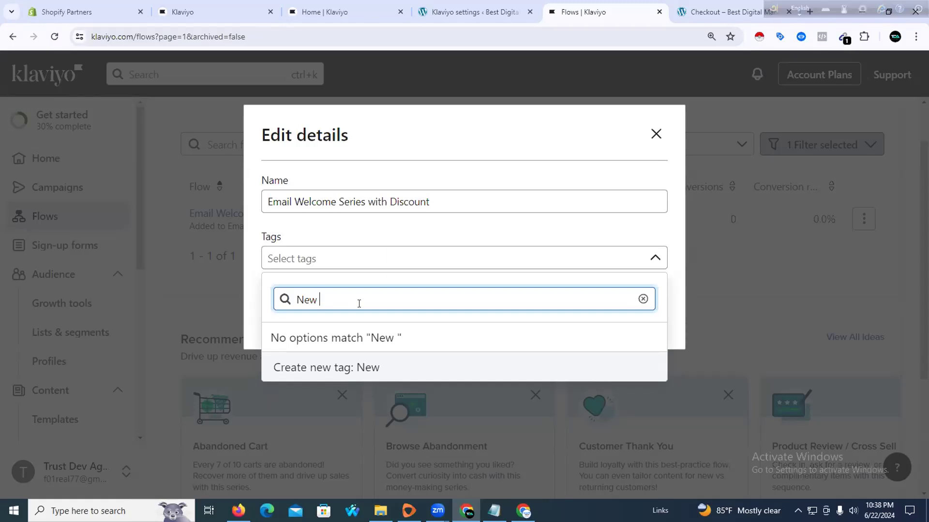
{"action": "type", "text": "Sign Up Das"}
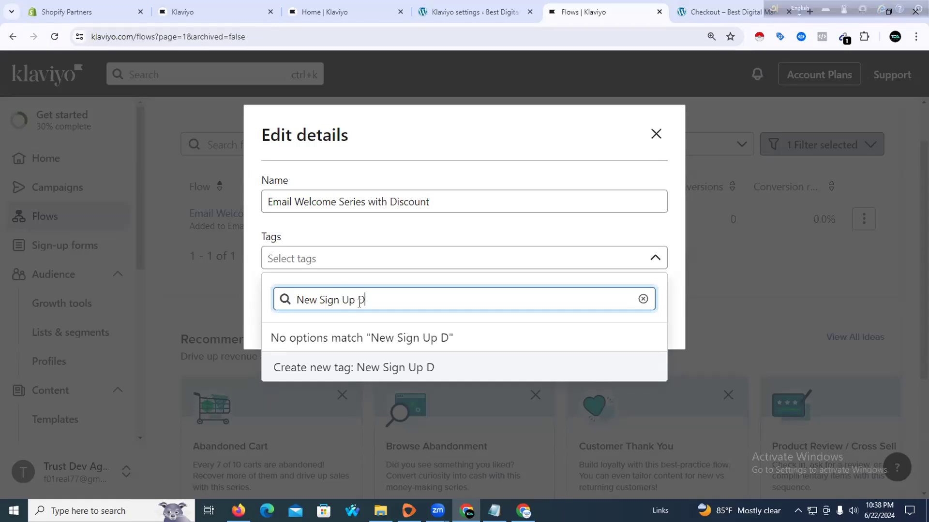
{"action": "key", "text": "BackSpace"}
{"action": "key", "text": "BackSpace"}
{"action": "key", "text": "BackSpace"}
{"action": "type", "text": "List"}
{"action": "key", "text": "Return"}
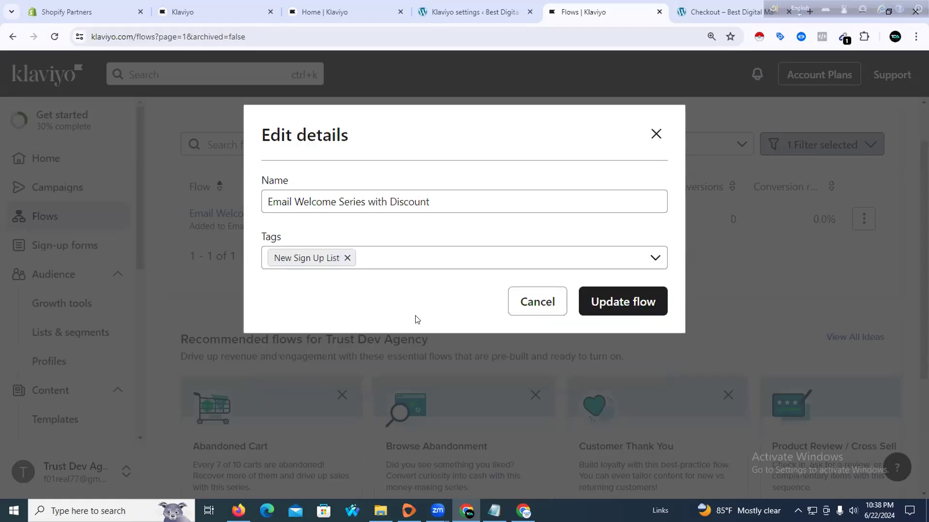
{"action": "left_click", "coordinate": [615, 311]}
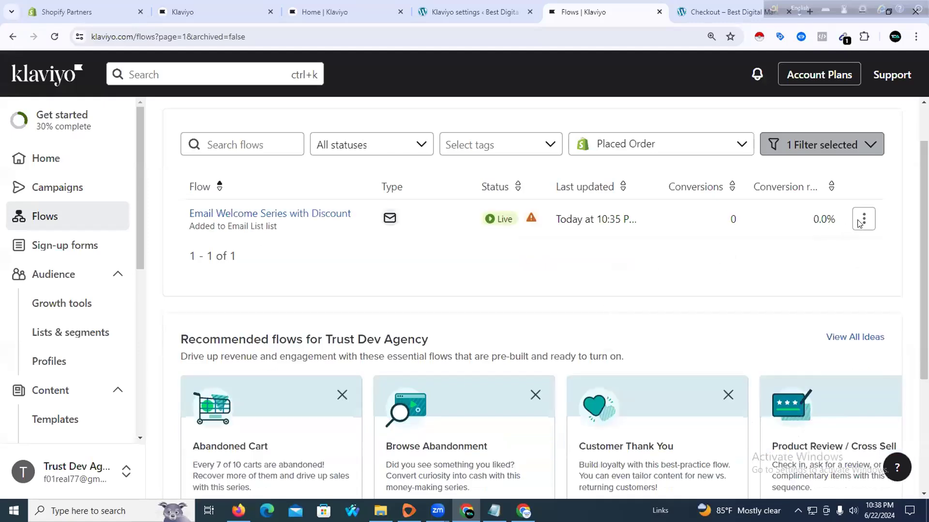
Cancel out of the welcome flow's details and use the Browse Abandonment recommended flow
{"action": "left_click", "coordinate": [861, 225]}
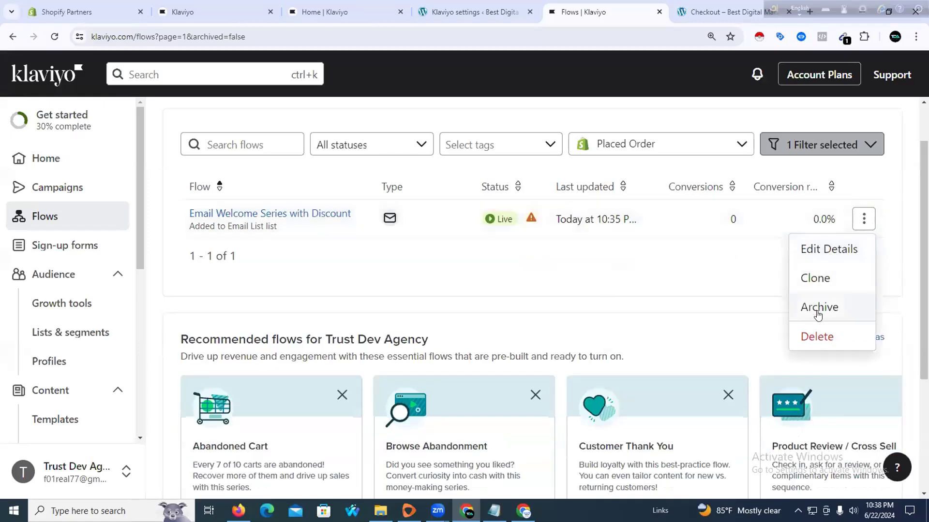
{"action": "left_click", "coordinate": [821, 251]}
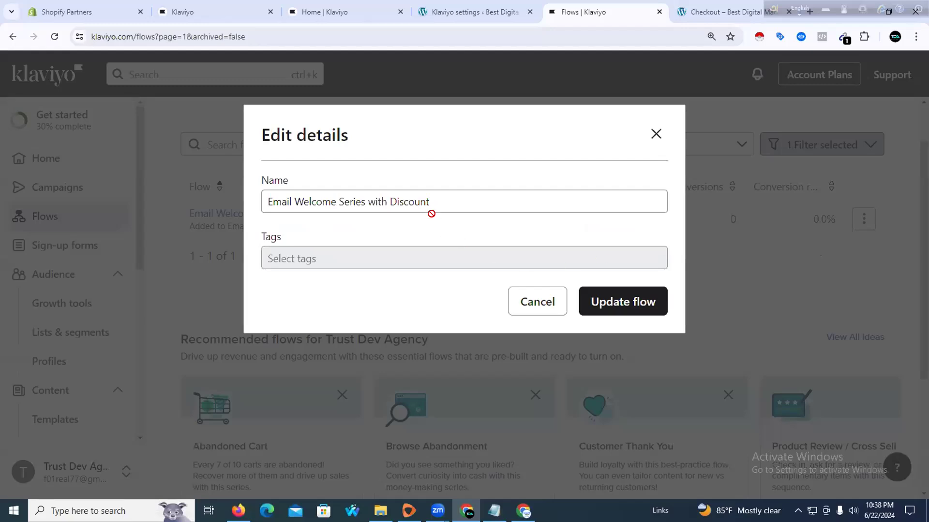
{"action": "left_click", "coordinate": [543, 298]}
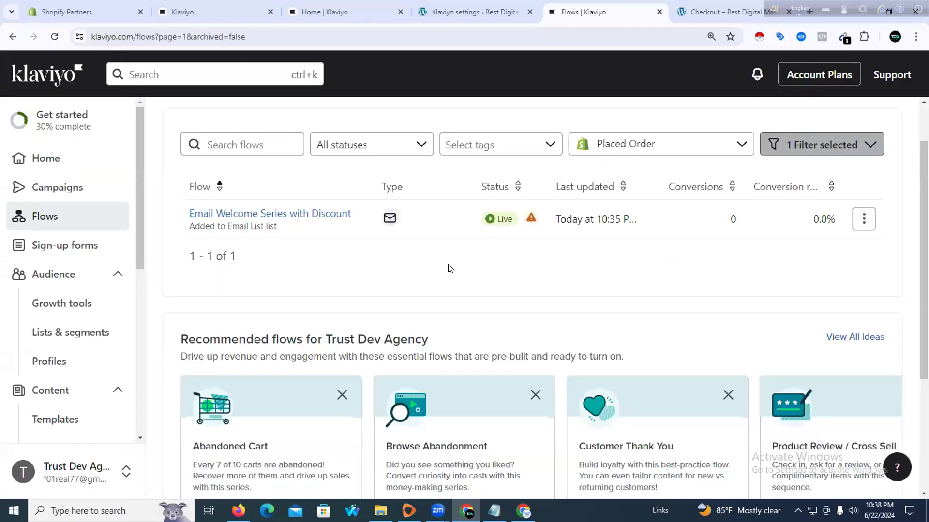
{"action": "scroll", "coordinate": [459, 251], "scroll_direction": "down", "scroll_amount": 4}
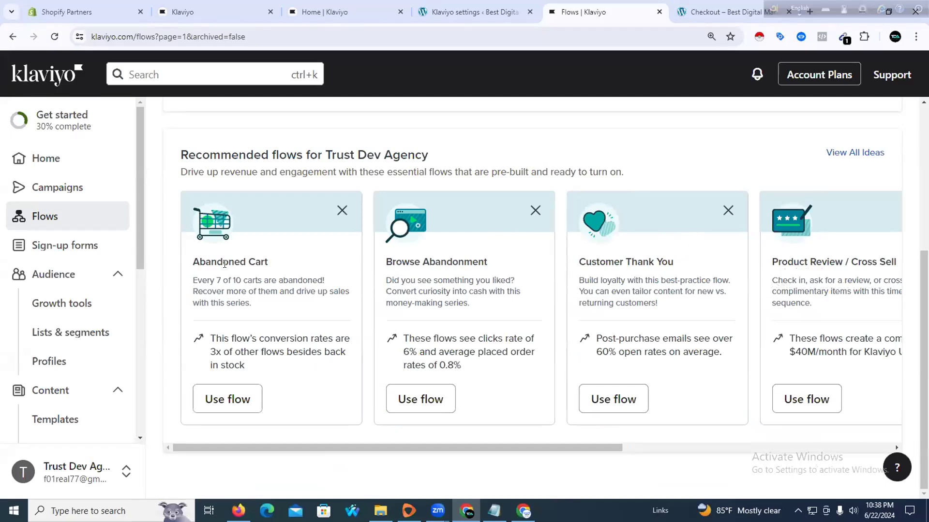
{"action": "left_click", "coordinate": [408, 393]}
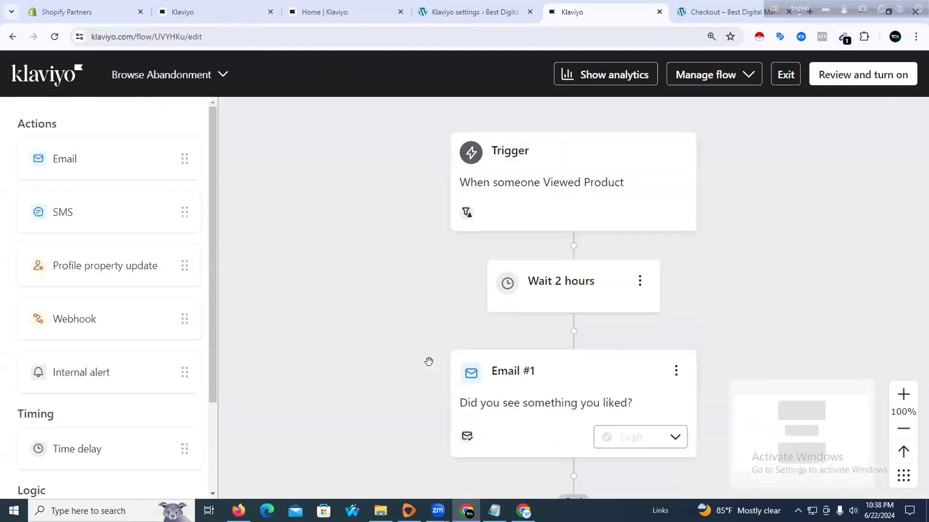
Scroll the Browse Abandonment flow canvas down to the Email #1 card and End node
{"action": "scroll", "coordinate": [408, 307], "scroll_direction": "down", "scroll_amount": 1}
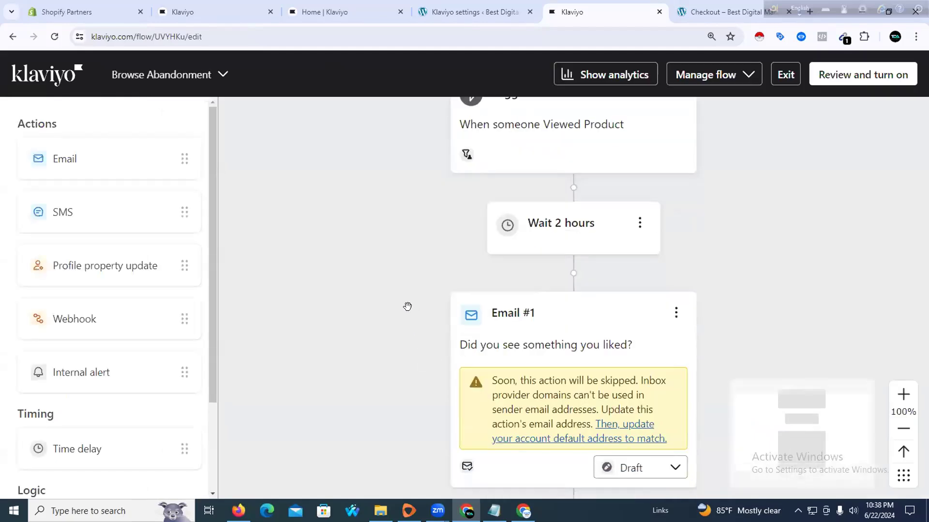
{"action": "scroll", "coordinate": [407, 308], "scroll_direction": "down", "scroll_amount": 1}
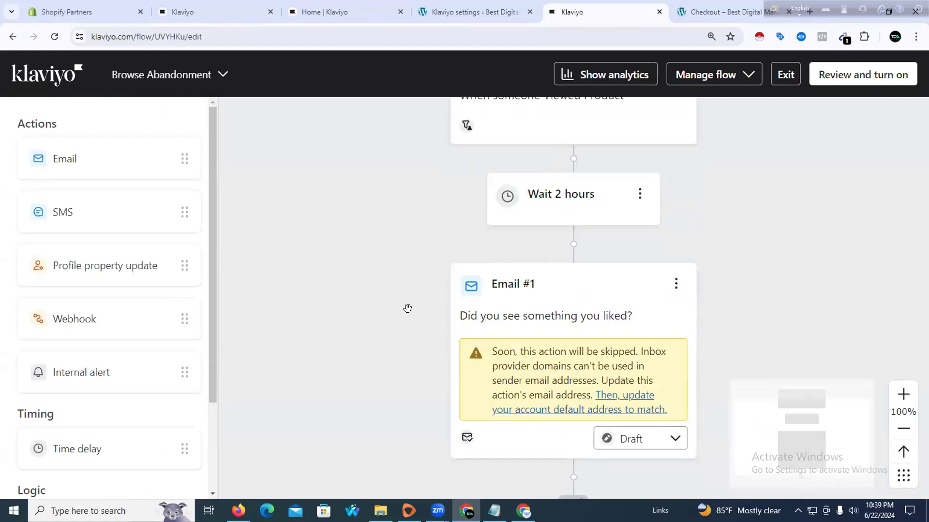
{"action": "scroll", "coordinate": [407, 307], "scroll_direction": "down", "scroll_amount": 1}
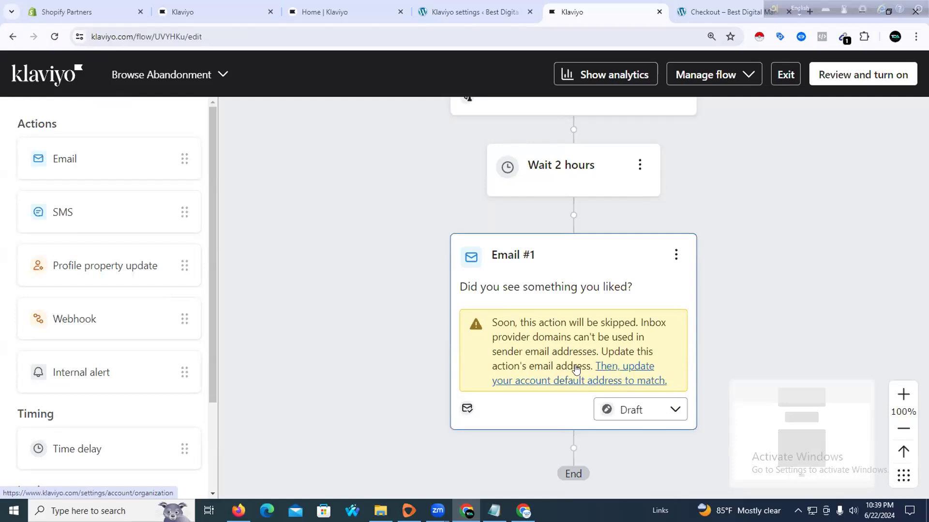
Open the first Browse Abandonment email's settings and review its sender details
{"action": "left_click", "coordinate": [604, 374]}
{"action": "scroll", "coordinate": [739, 304], "scroll_direction": "down", "scroll_amount": 6}
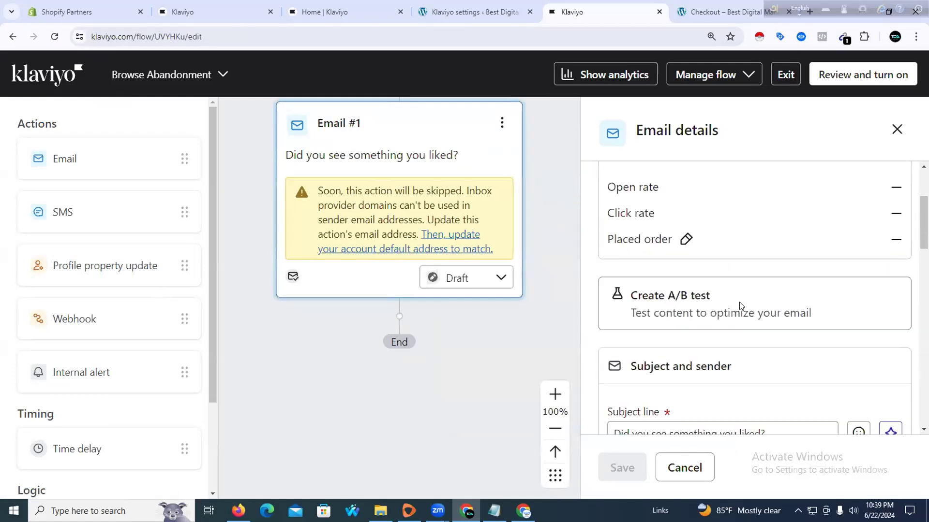
{"action": "scroll", "coordinate": [733, 314], "scroll_direction": "up", "scroll_amount": 3}
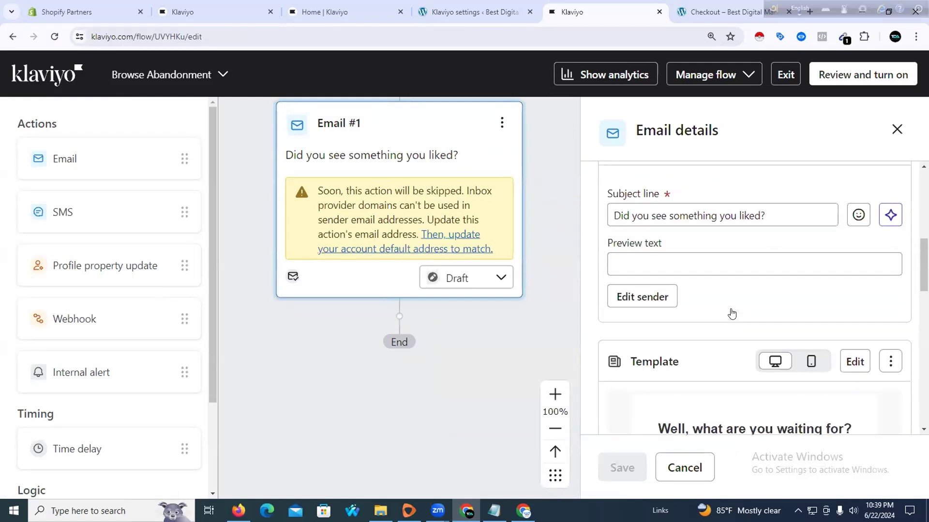
{"action": "scroll", "coordinate": [732, 312], "scroll_direction": "down", "scroll_amount": 8}
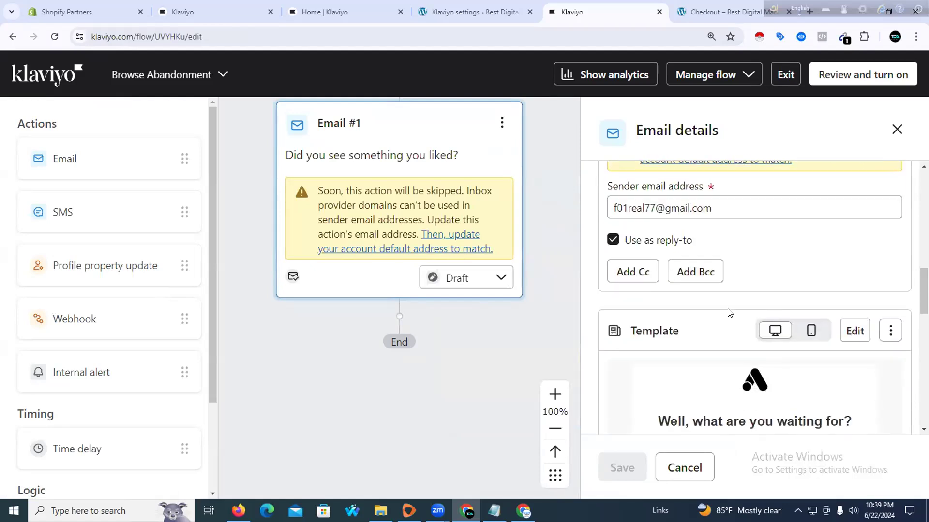
{"action": "scroll", "coordinate": [727, 314], "scroll_direction": "down", "scroll_amount": 5}
{"action": "scroll", "coordinate": [720, 304], "scroll_direction": "up", "scroll_amount": 10}
{"action": "scroll", "coordinate": [661, 264], "scroll_direction": "up", "scroll_amount": 5}
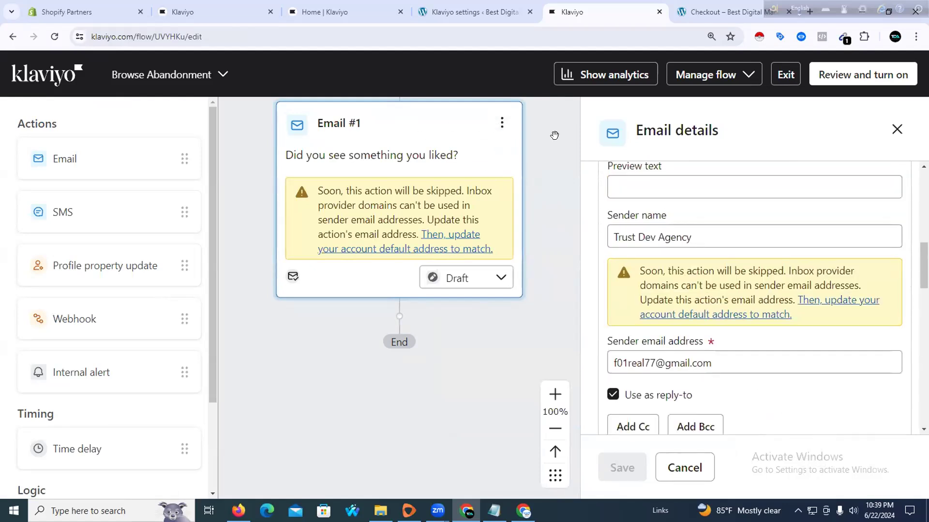
{"action": "scroll", "coordinate": [686, 226], "scroll_direction": "up", "scroll_amount": 6}
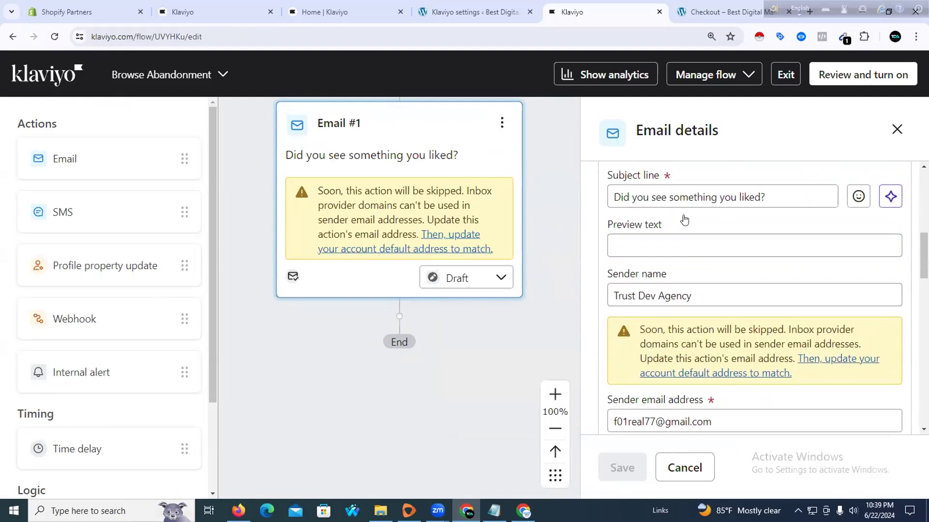
{"action": "scroll", "coordinate": [707, 231], "scroll_direction": "up", "scroll_amount": 3}
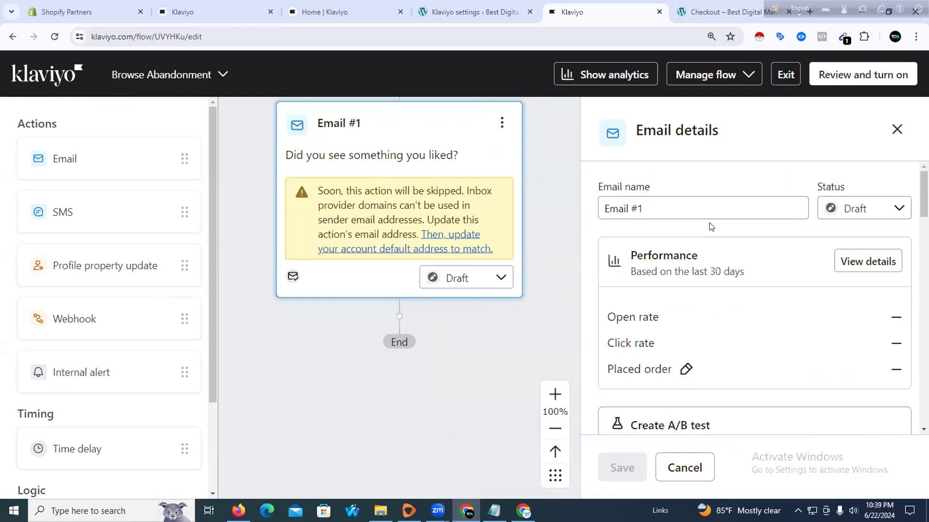
{"action": "scroll", "coordinate": [734, 253], "scroll_direction": "down", "scroll_amount": 6}
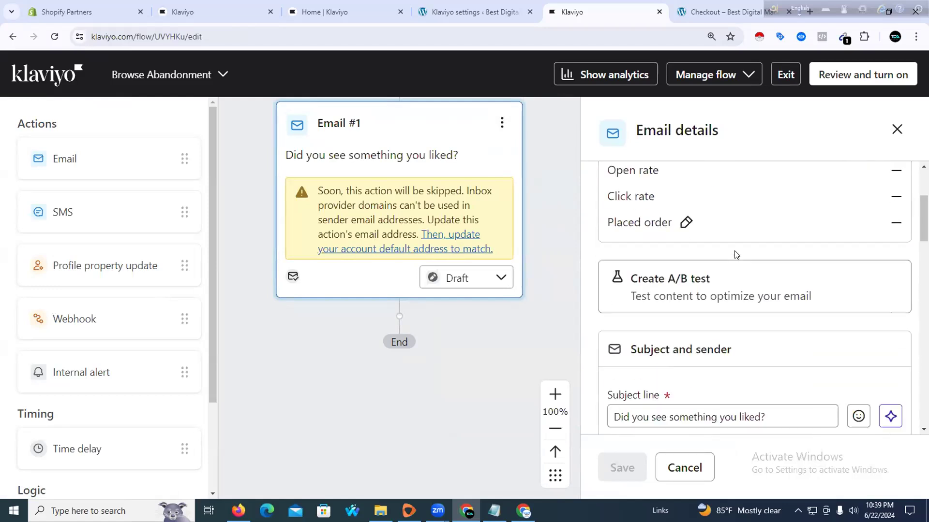
{"action": "scroll", "coordinate": [734, 255], "scroll_direction": "down", "scroll_amount": 3}
Replace the sender email address with the agency's Gmail address and save it
{"action": "left_click", "coordinate": [711, 254]}
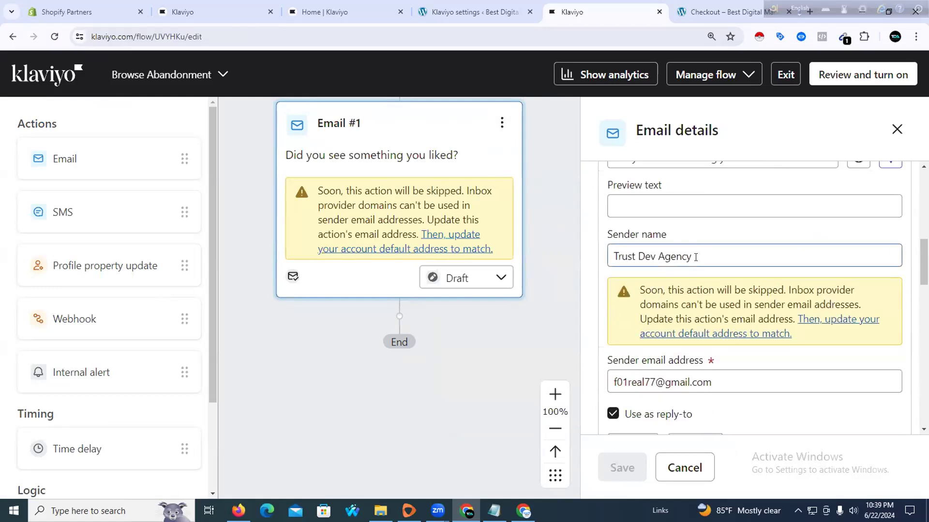
{"action": "scroll", "coordinate": [703, 260], "scroll_direction": "down", "scroll_amount": 3}
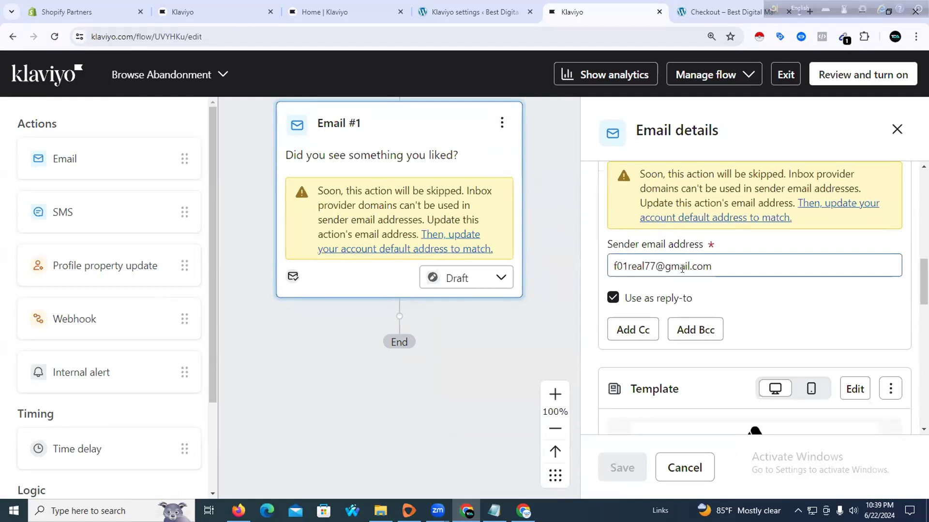
{"action": "left_click", "coordinate": [721, 262]}
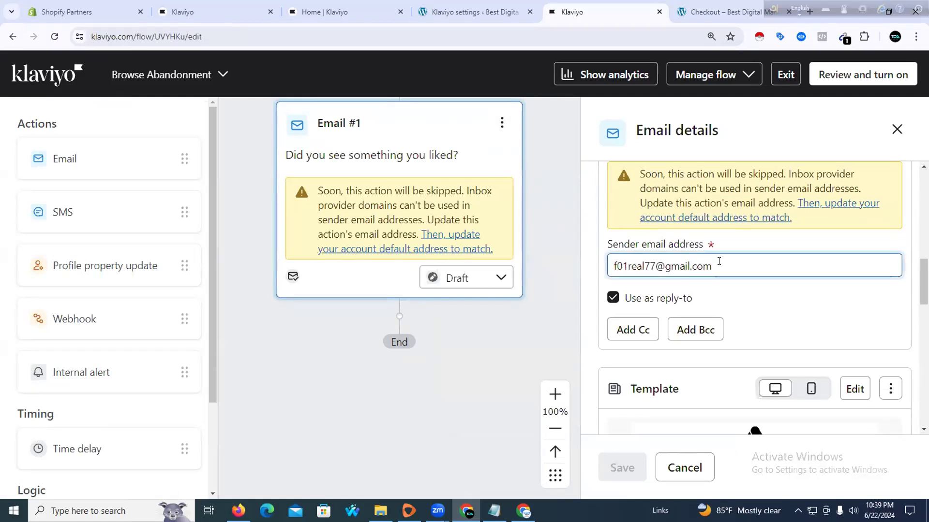
{"action": "scroll", "coordinate": [719, 261], "scroll_direction": "up", "scroll_amount": 3}
{"action": "scroll", "coordinate": [721, 290], "scroll_direction": "down", "scroll_amount": 2}
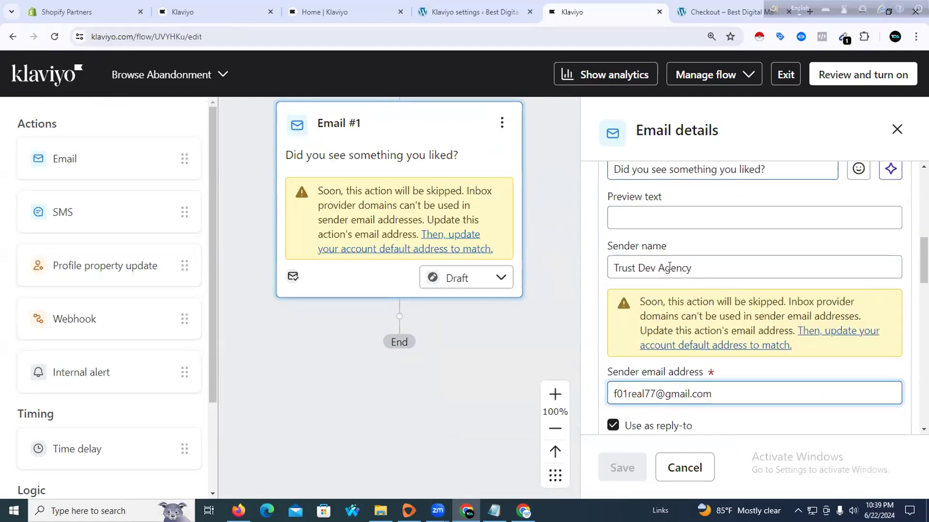
{"action": "left_click_drag", "start_coordinate": [729, 324], "coordinate": [551, 315]}
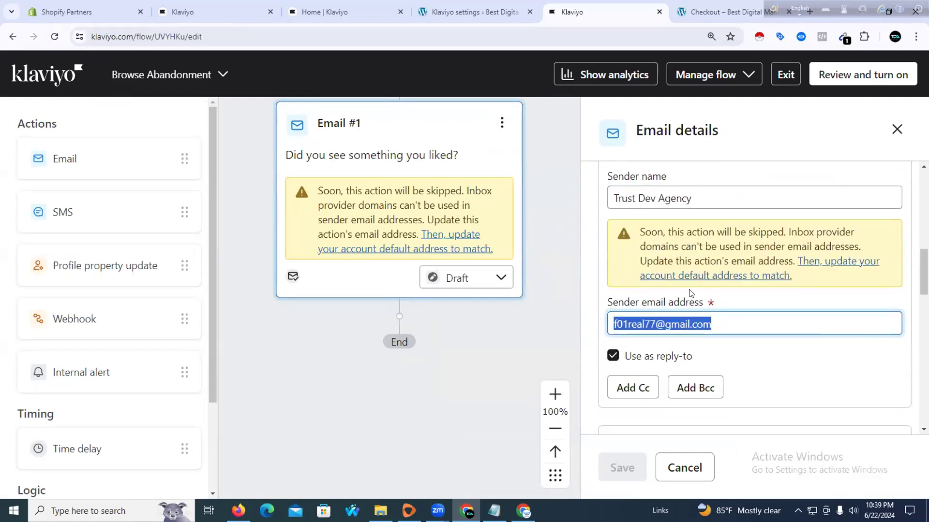
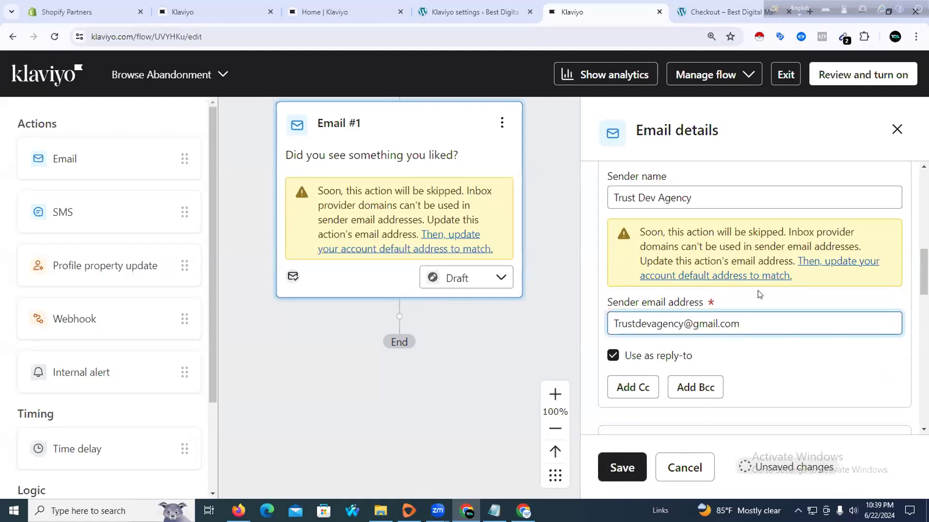
{"action": "left_click", "coordinate": [613, 468]}
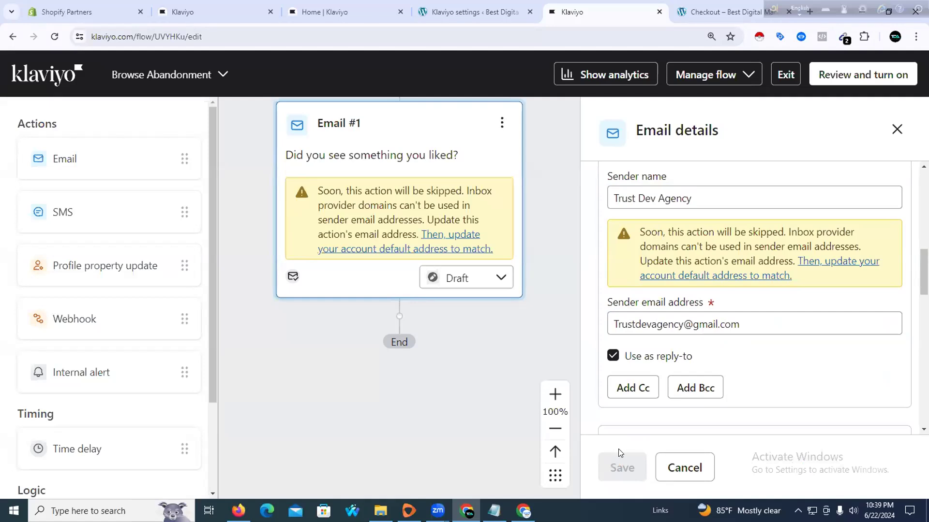
Close the Email details panel to return to the Browse Abandonment flow canvas
{"action": "scroll", "coordinate": [648, 389], "scroll_direction": "down", "scroll_amount": 5}
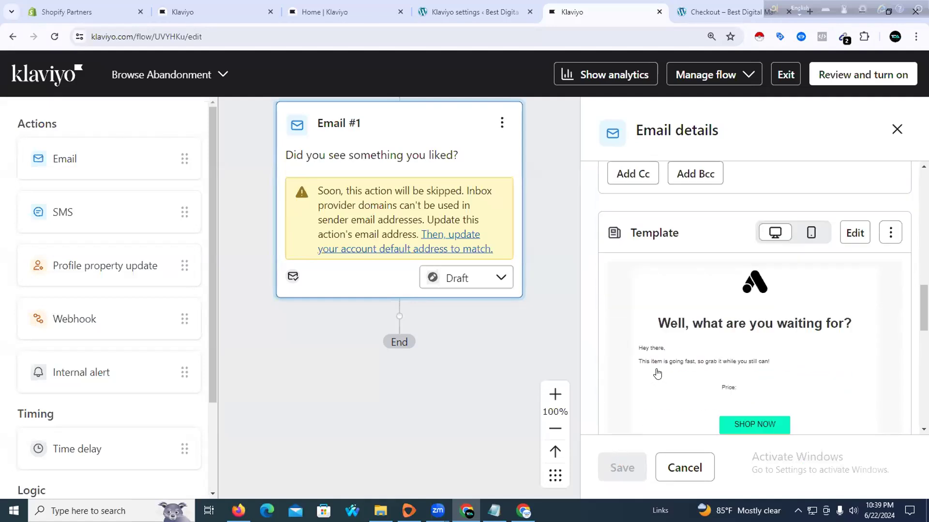
{"action": "scroll", "coordinate": [656, 374], "scroll_direction": "down", "scroll_amount": 10}
{"action": "scroll", "coordinate": [654, 375], "scroll_direction": "up", "scroll_amount": 6}
{"action": "scroll", "coordinate": [653, 376], "scroll_direction": "up", "scroll_amount": 10}
{"action": "scroll", "coordinate": [484, 288], "scroll_direction": "up", "scroll_amount": 3}
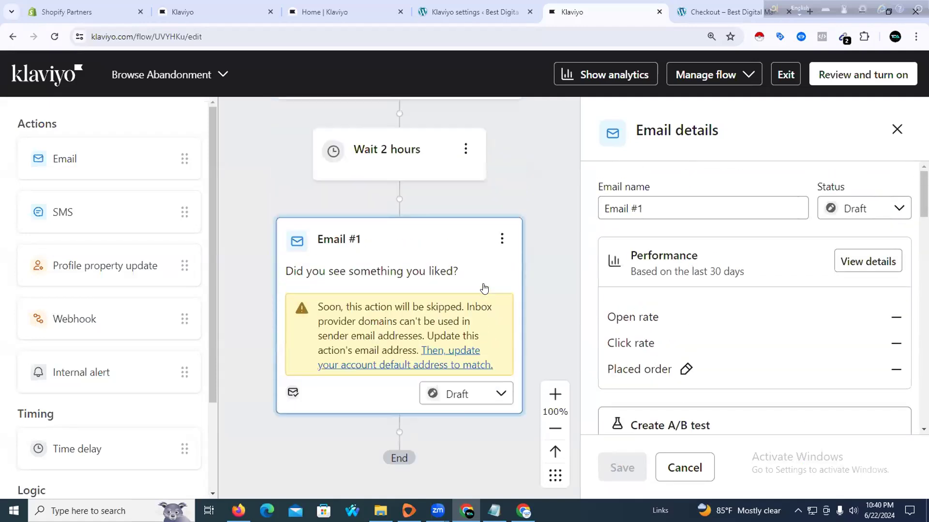
{"action": "scroll", "coordinate": [484, 288], "scroll_direction": "up", "scroll_amount": 5}
{"action": "left_click", "coordinate": [897, 129]}
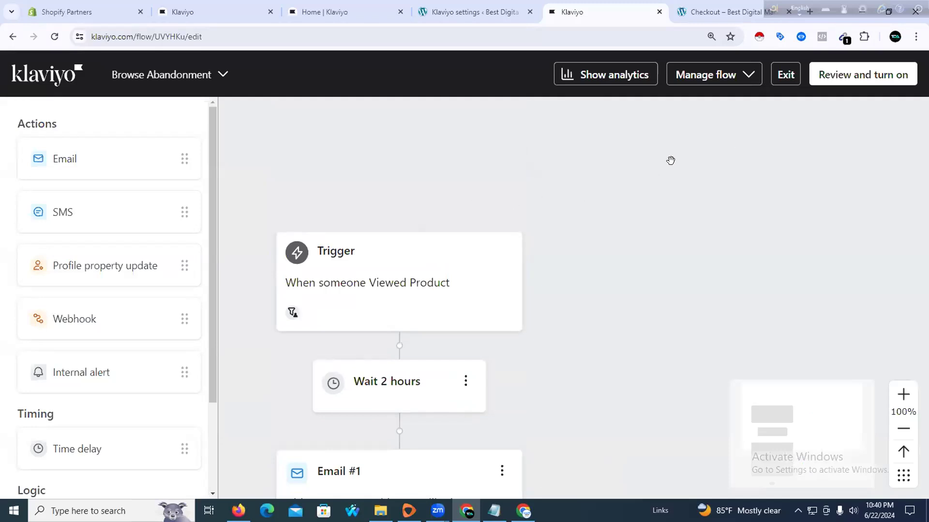
Review the invalid-sender warning and turn on Browse Abandonment with action status Live
{"action": "left_click", "coordinate": [851, 83]}
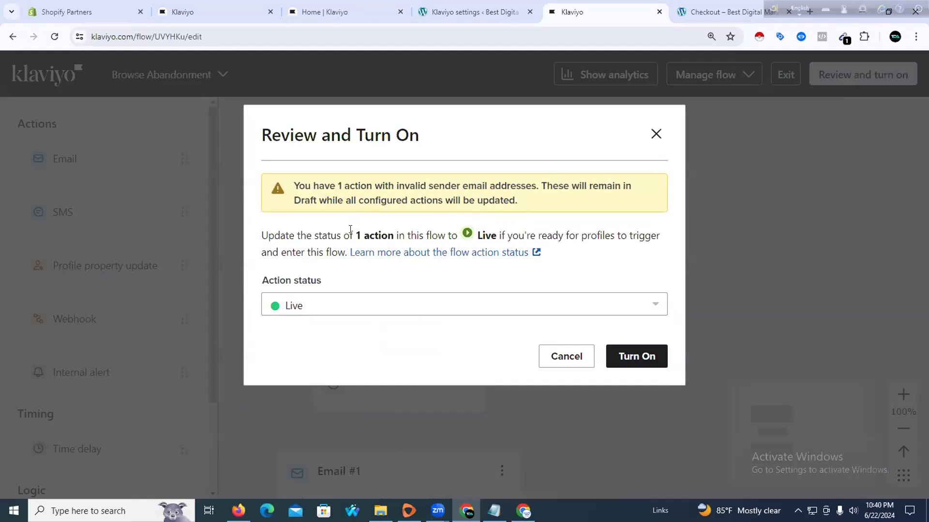
{"action": "left_click_drag", "start_coordinate": [274, 236], "coordinate": [462, 212]}
{"action": "left_click_drag", "start_coordinate": [335, 187], "coordinate": [638, 184]}
{"action": "left_click_drag", "start_coordinate": [347, 200], "coordinate": [525, 200]}
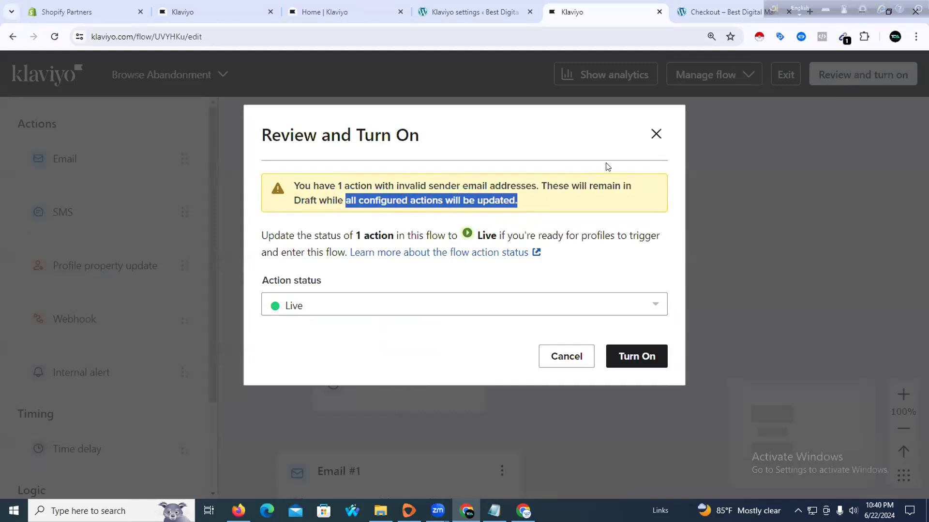
{"action": "left_click", "coordinate": [620, 357]}
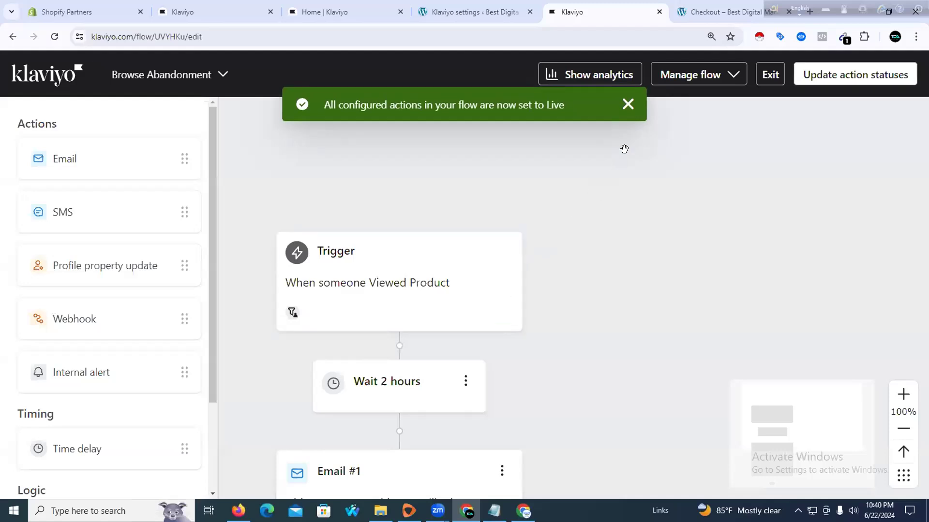
Return to the Flows list and tag Browse Abandonment with New Sign Up List
{"action": "left_click", "coordinate": [626, 104]}
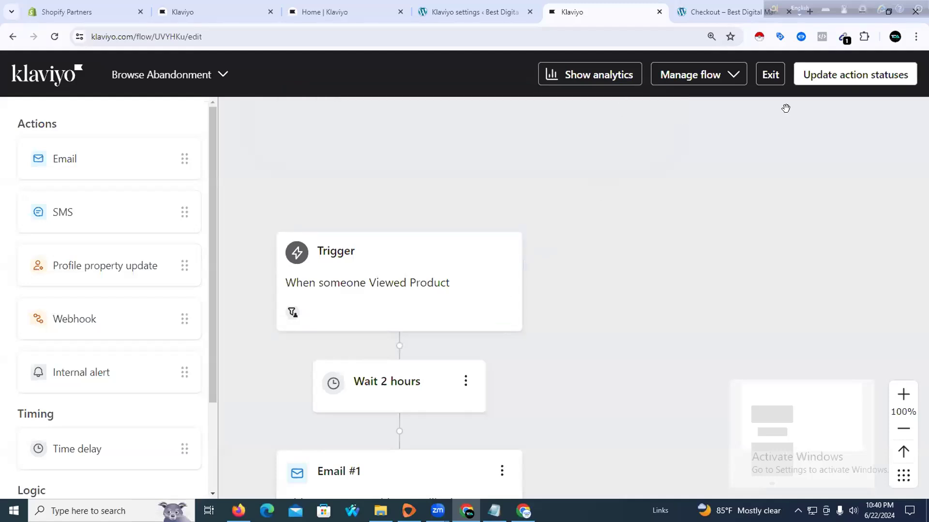
{"action": "left_click", "coordinate": [769, 74]}
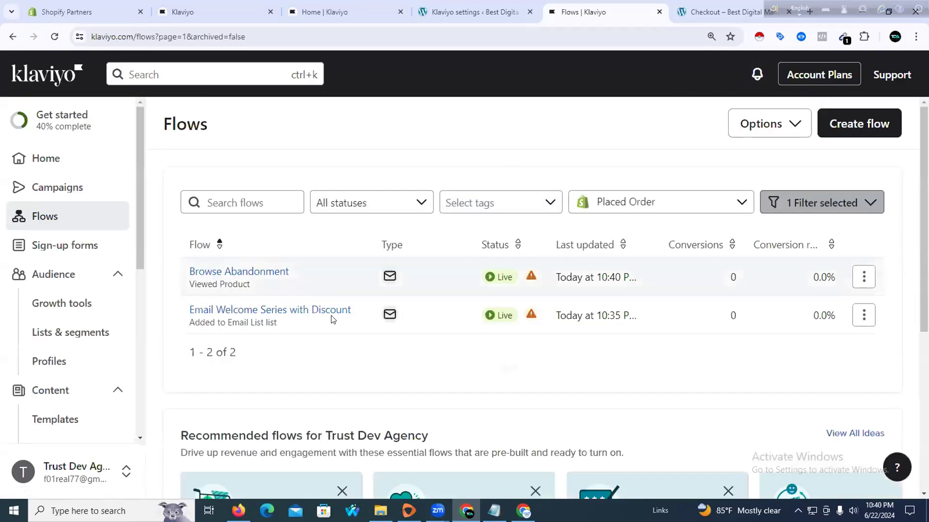
{"action": "left_click", "coordinate": [864, 276]}
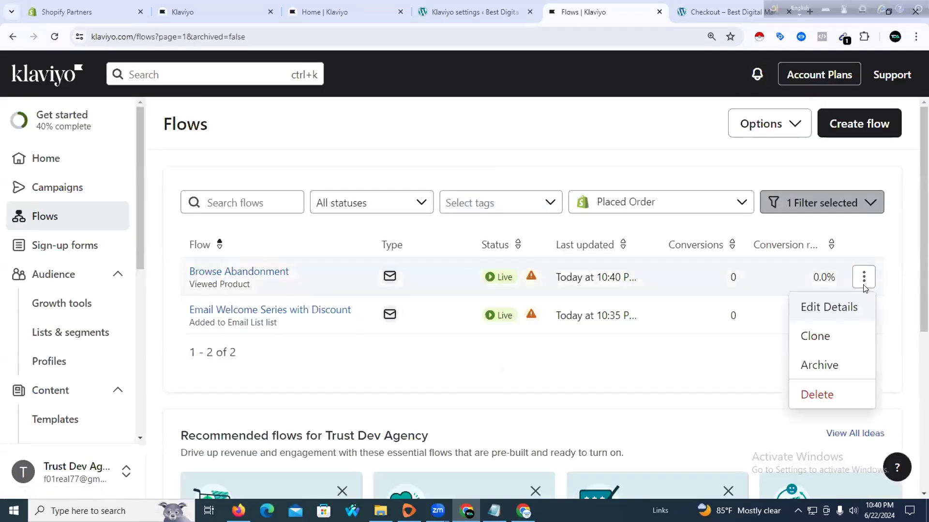
{"action": "left_click", "coordinate": [814, 312]}
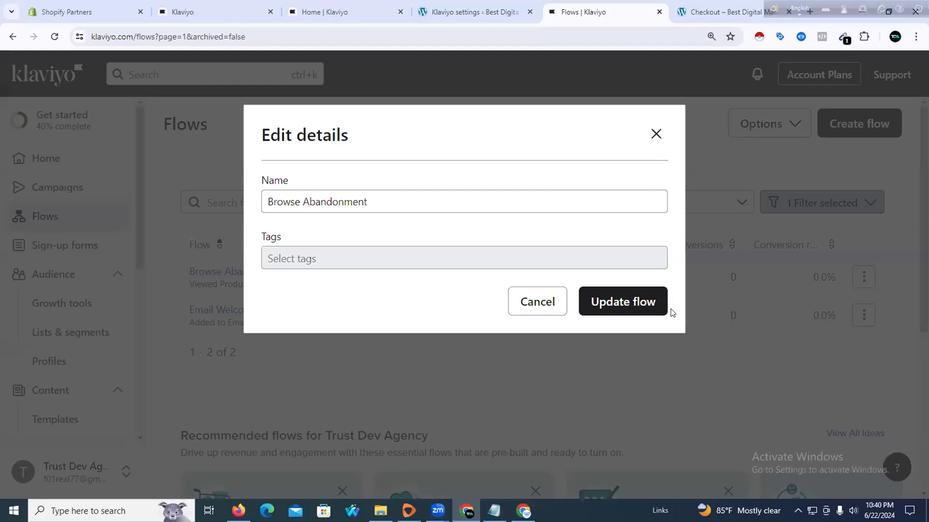
{"action": "left_click", "coordinate": [645, 257]}
{"action": "left_click", "coordinate": [652, 259]}
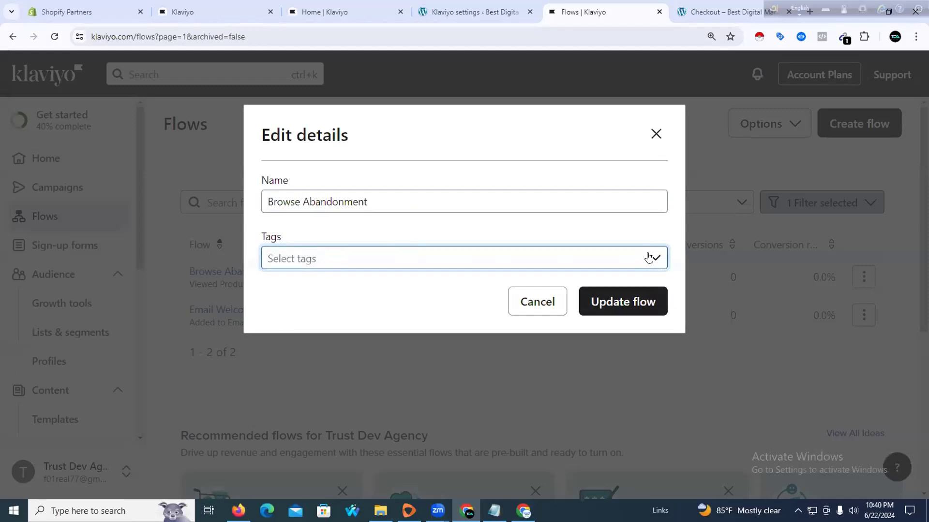
{"action": "left_click", "coordinate": [651, 258]}
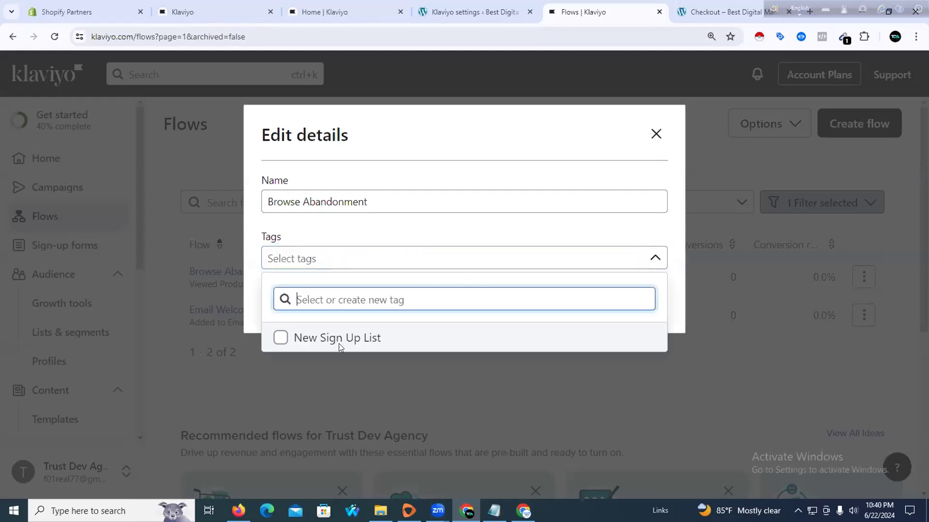
{"action": "left_click", "coordinate": [281, 339]}
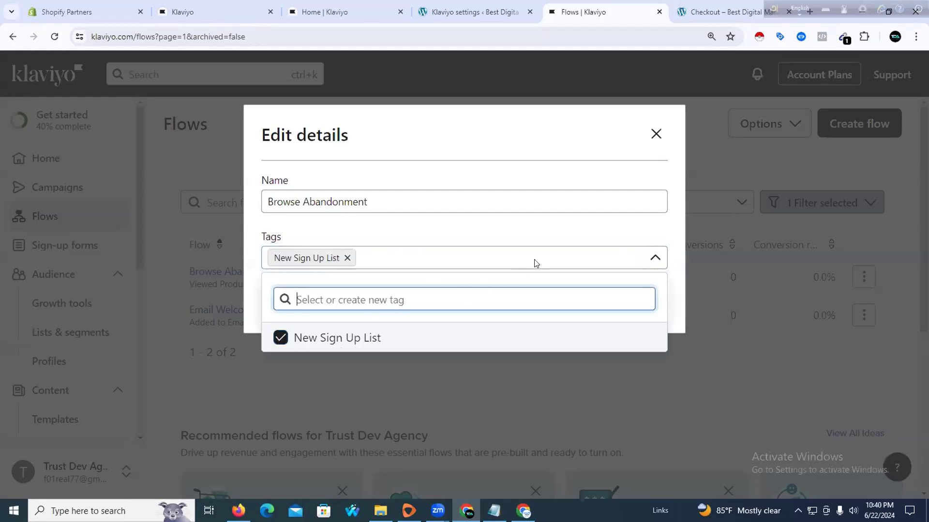
{"action": "left_click", "coordinate": [535, 224]}
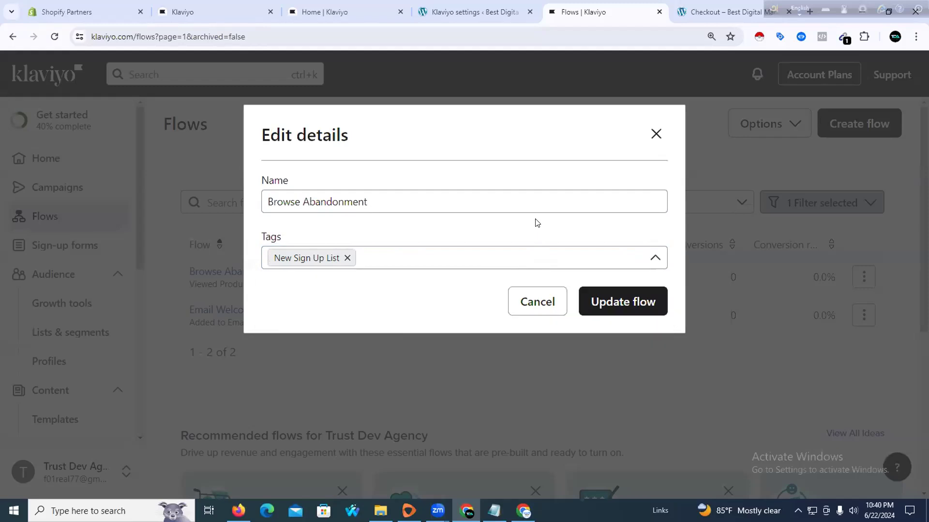
{"action": "left_click", "coordinate": [603, 313]}
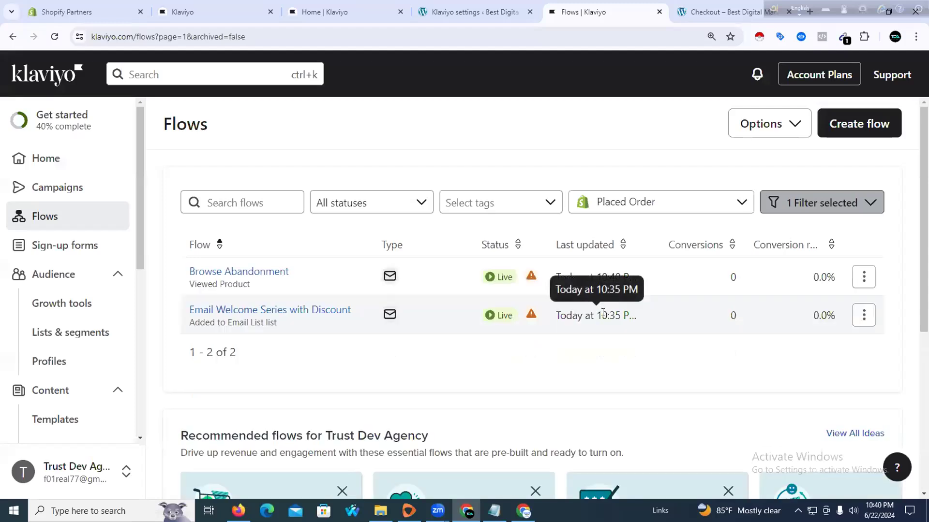
Tag the Email Welcome Series with Discount flow with New Sign Up List
{"action": "left_click", "coordinate": [864, 315]}
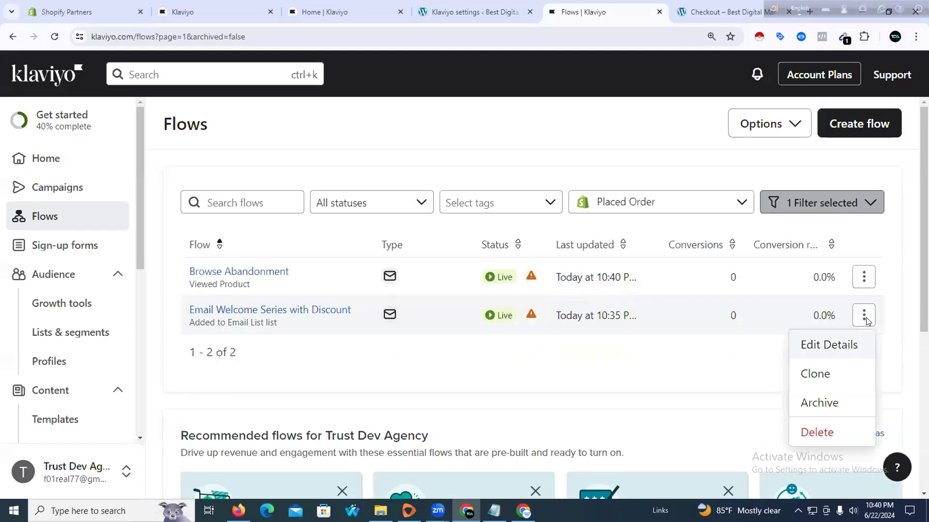
{"action": "left_click", "coordinate": [825, 345]}
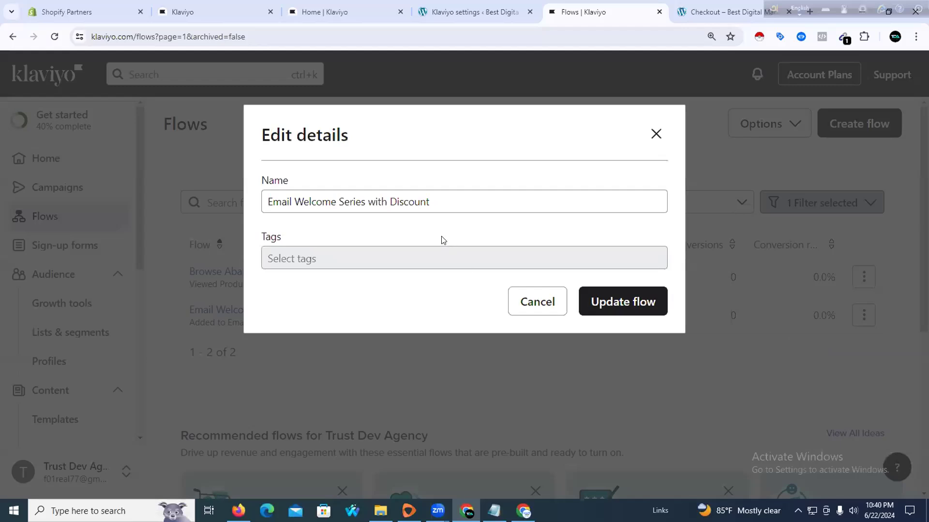
{"action": "left_click", "coordinate": [518, 258]}
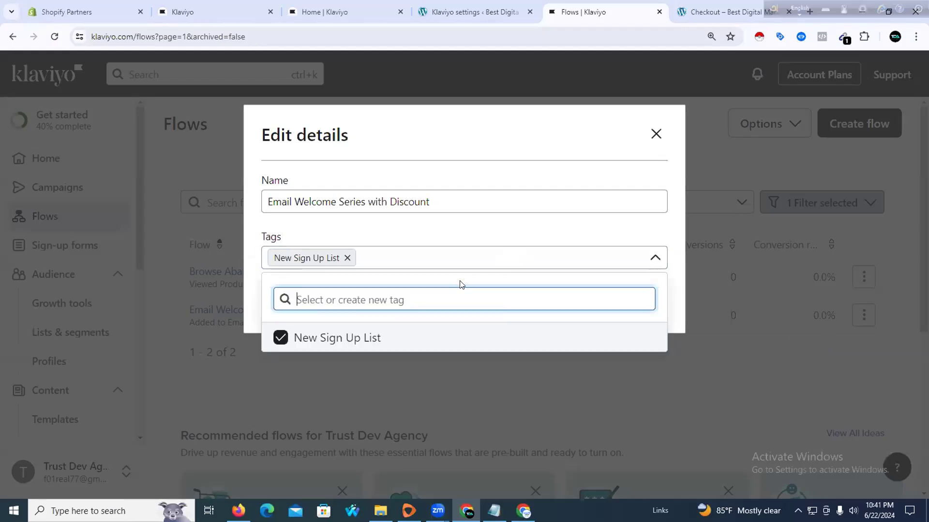
{"action": "left_click", "coordinate": [389, 339]}
{"action": "left_click", "coordinate": [358, 340]}
{"action": "left_click", "coordinate": [576, 233]}
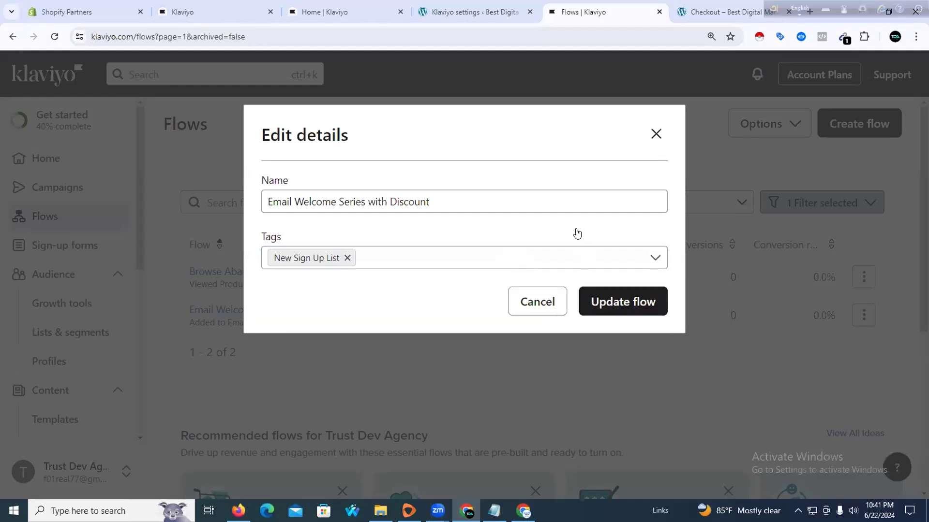
{"action": "left_click", "coordinate": [603, 300]}
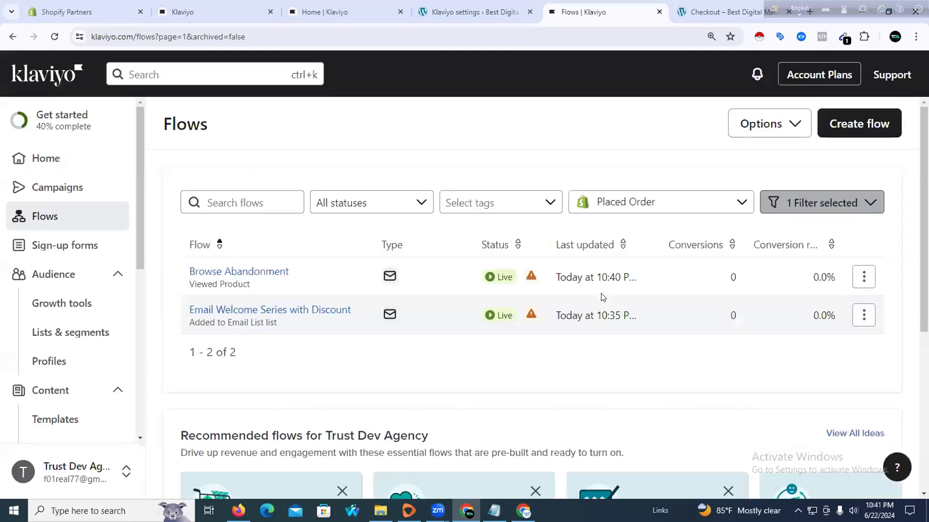
{"action": "mouse_move", "coordinate": [530, 313]}
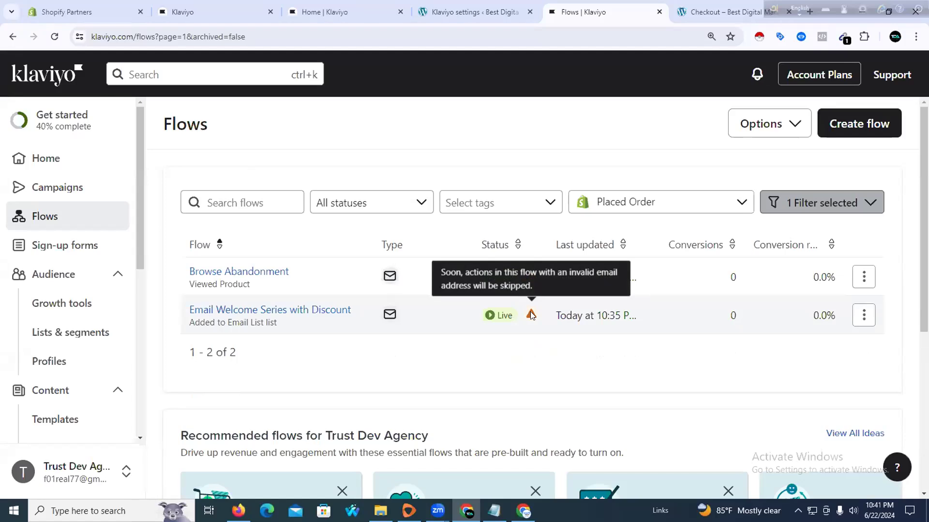
Use the Abandoned Cart recommended flow, starting at its Started Checkout trigger
{"action": "scroll", "coordinate": [634, 315], "scroll_direction": "down", "scroll_amount": 3}
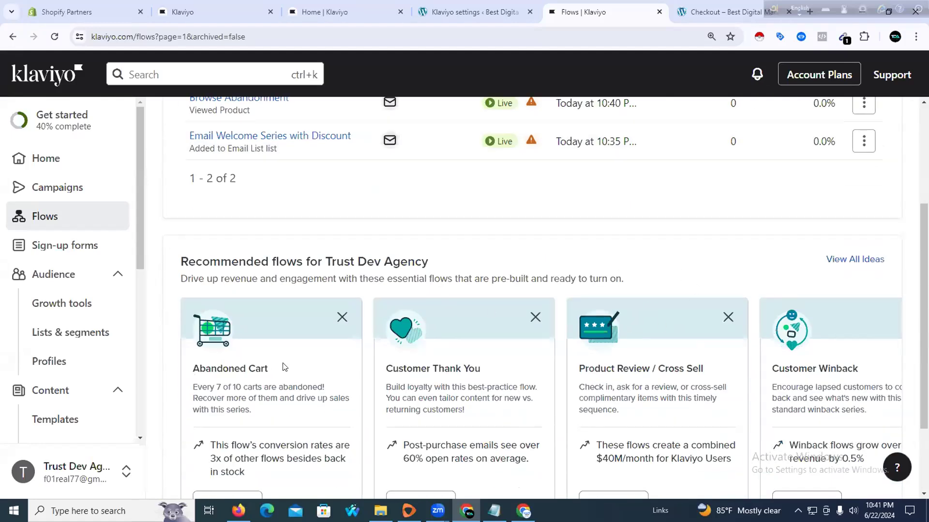
{"action": "scroll", "coordinate": [339, 387], "scroll_direction": "down", "scroll_amount": 2}
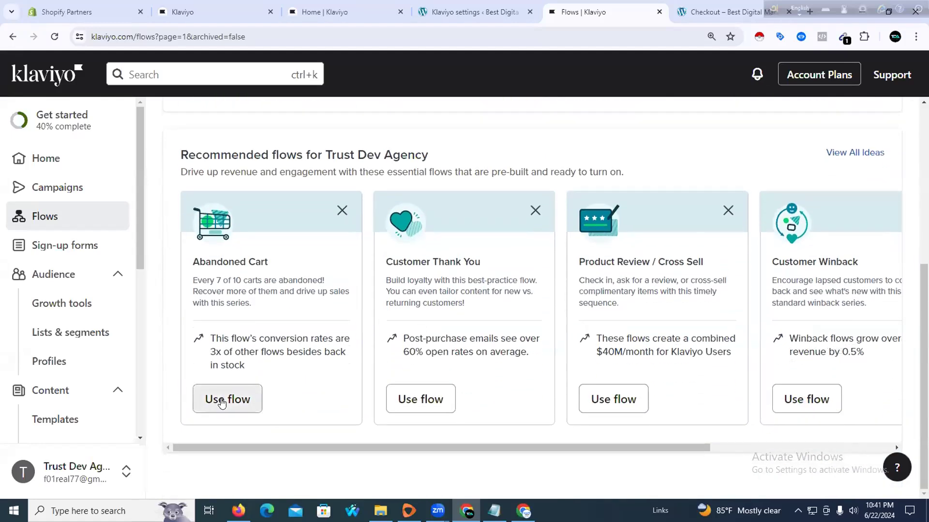
{"action": "left_click", "coordinate": [220, 399]}
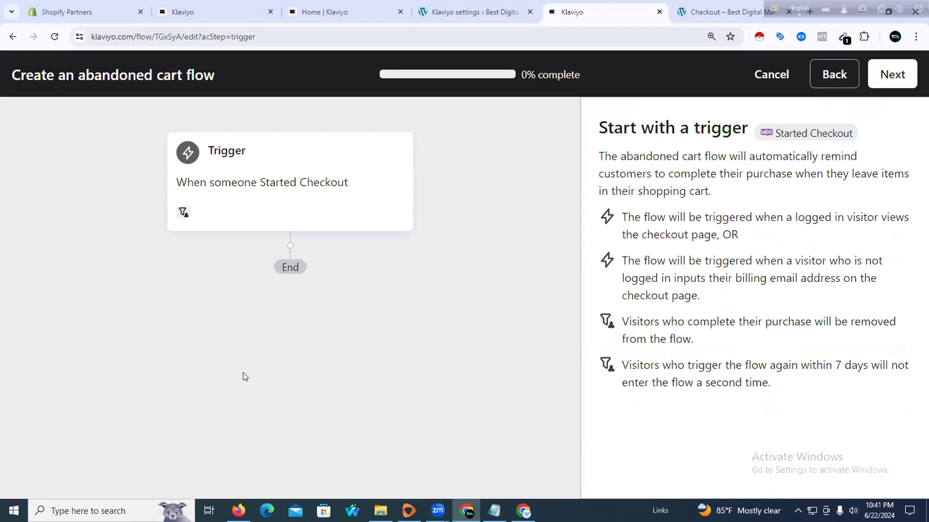
Keep Email only as the message type and dismiss the flow preview notice
{"action": "left_click", "coordinate": [895, 73]}
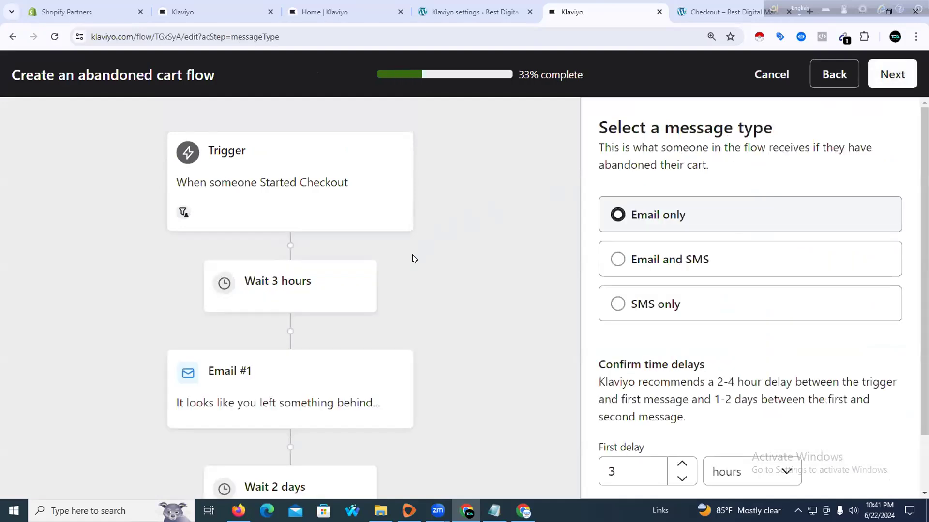
{"action": "scroll", "coordinate": [412, 255], "scroll_direction": "down", "scroll_amount": 1}
{"action": "left_click", "coordinate": [329, 262]}
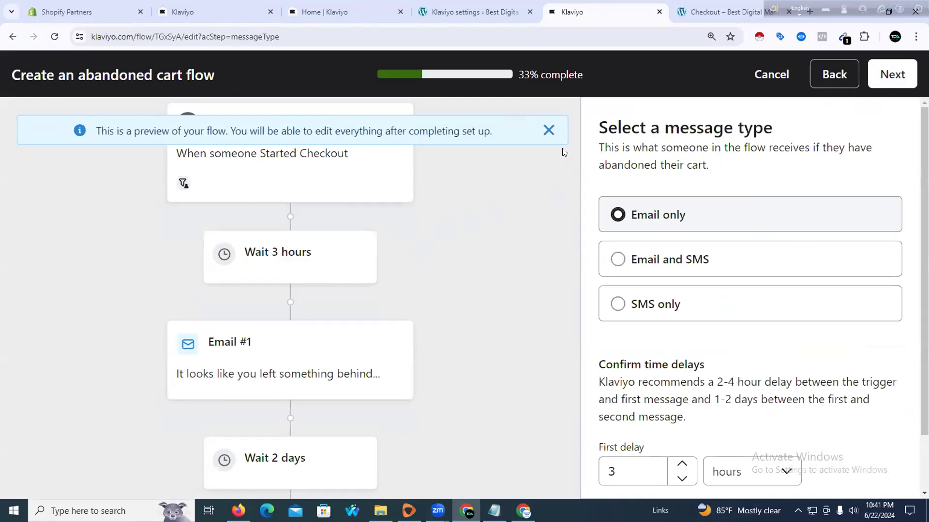
{"action": "left_click", "coordinate": [548, 130]}
Set the second delay to 1 day, keeping the 3-hour first wait, and continue
{"action": "scroll", "coordinate": [483, 271], "scroll_direction": "down", "scroll_amount": 2}
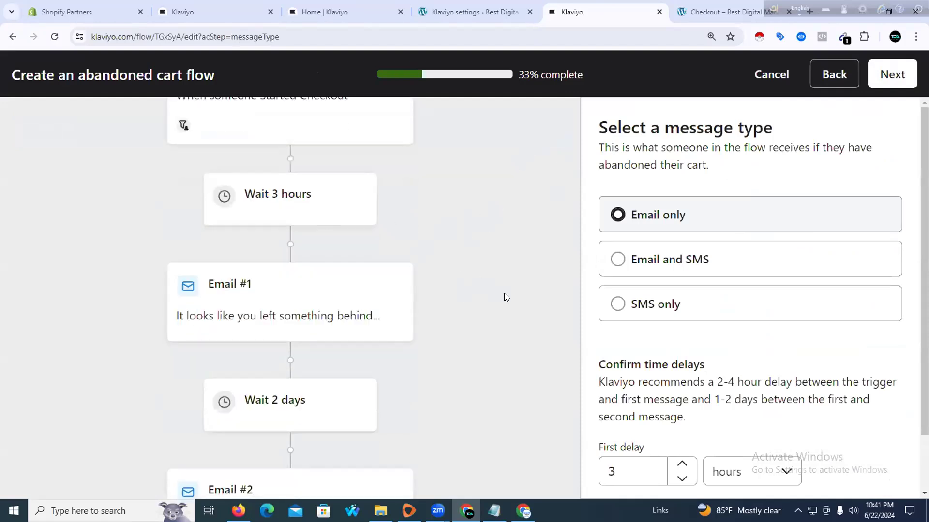
{"action": "scroll", "coordinate": [494, 299], "scroll_direction": "down", "scroll_amount": 1}
{"action": "scroll", "coordinate": [393, 316], "scroll_direction": "down", "scroll_amount": 1}
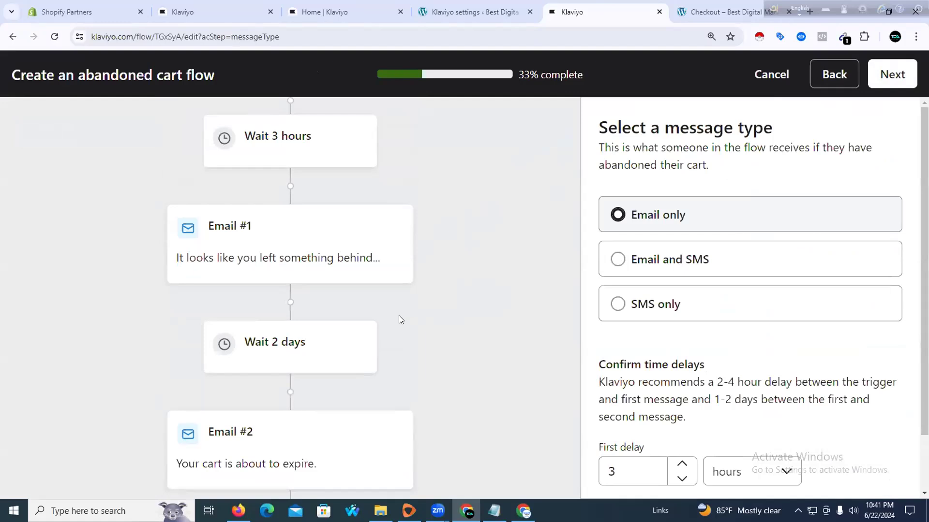
{"action": "scroll", "coordinate": [632, 335], "scroll_direction": "down", "scroll_amount": 1}
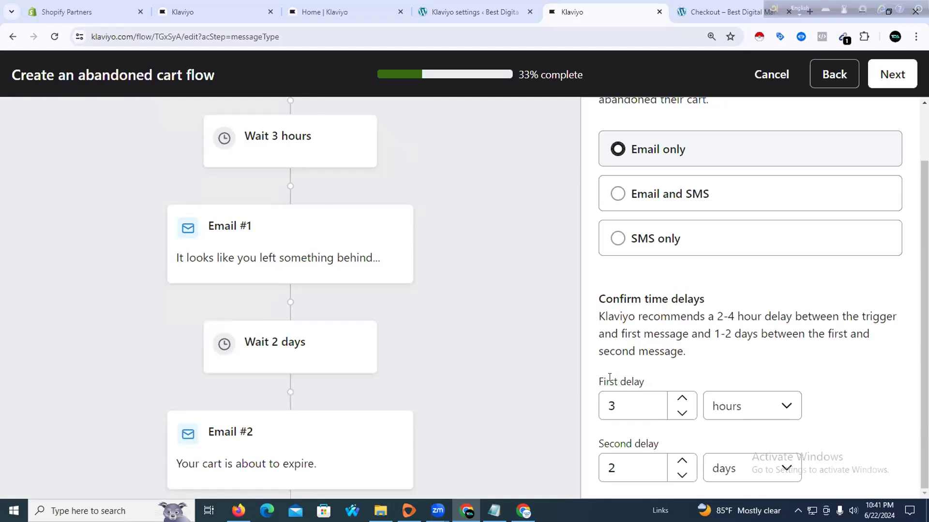
{"action": "left_click_drag", "start_coordinate": [601, 377], "coordinate": [641, 381]}
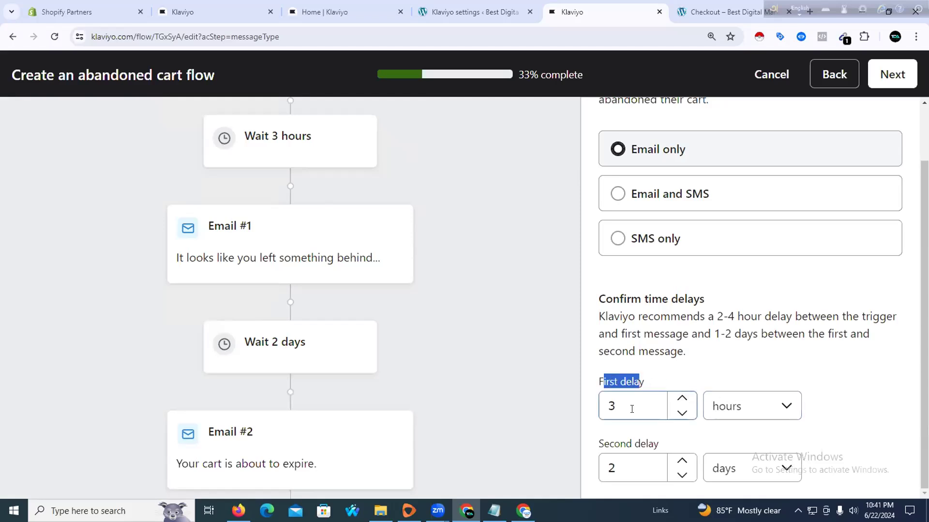
{"action": "left_click", "coordinate": [678, 370]}
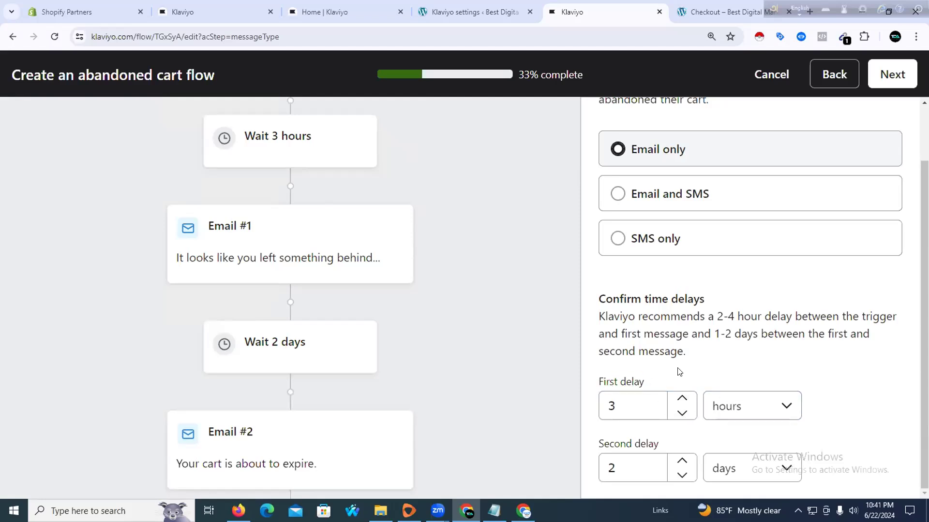
{"action": "left_click", "coordinate": [679, 474]}
{"action": "left_click", "coordinate": [706, 354]}
{"action": "scroll", "coordinate": [505, 345], "scroll_direction": "down", "scroll_amount": 3}
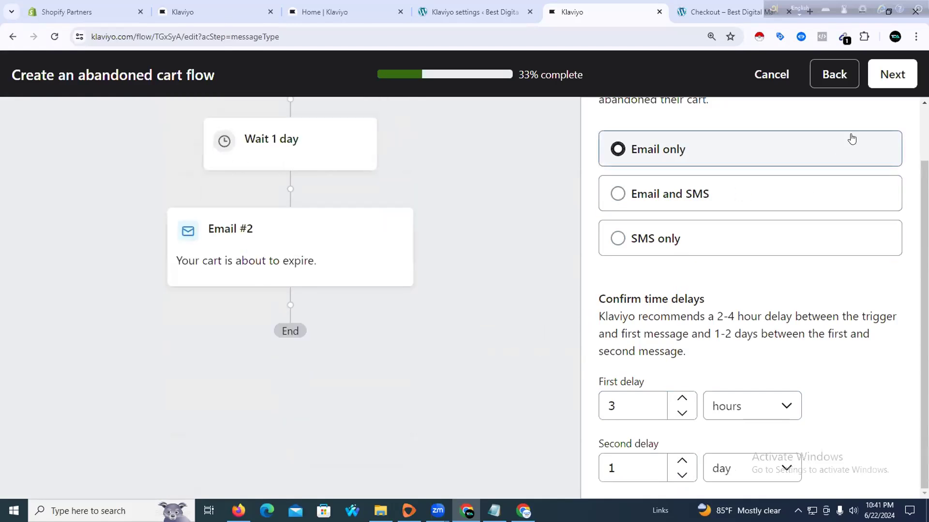
{"action": "left_click", "coordinate": [891, 73]}
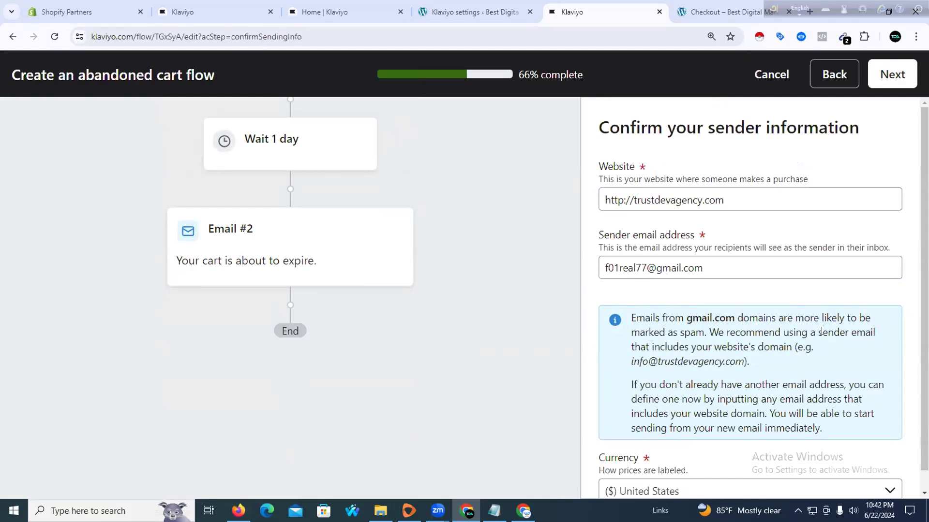
Paste the suggested info@ domain address as sender email and generate Abandoned Cart Reminder (Email)
{"action": "left_click_drag", "start_coordinate": [631, 362], "coordinate": [742, 362]}
{"action": "right_click", "coordinate": [714, 362]}
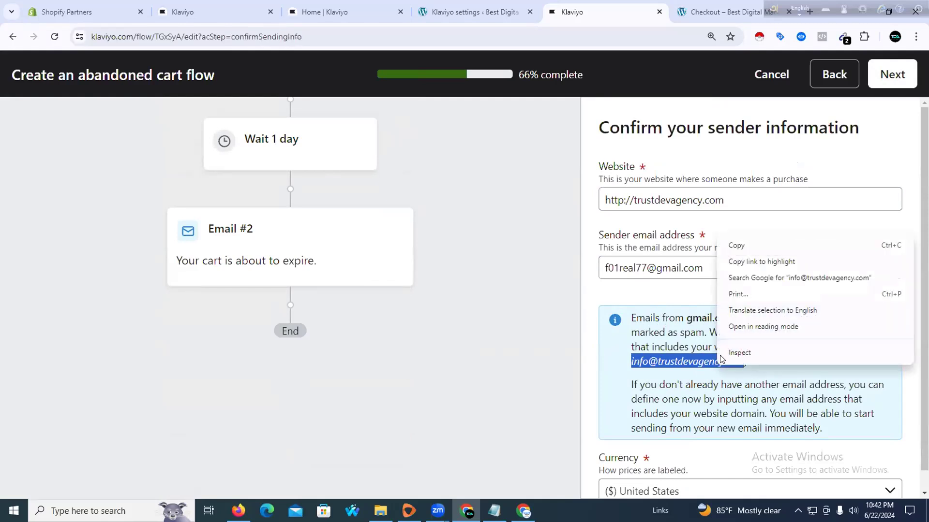
{"action": "left_click", "coordinate": [739, 246]}
{"action": "triple_click", "coordinate": [687, 268]}
{"action": "right_click", "coordinate": [686, 268]}
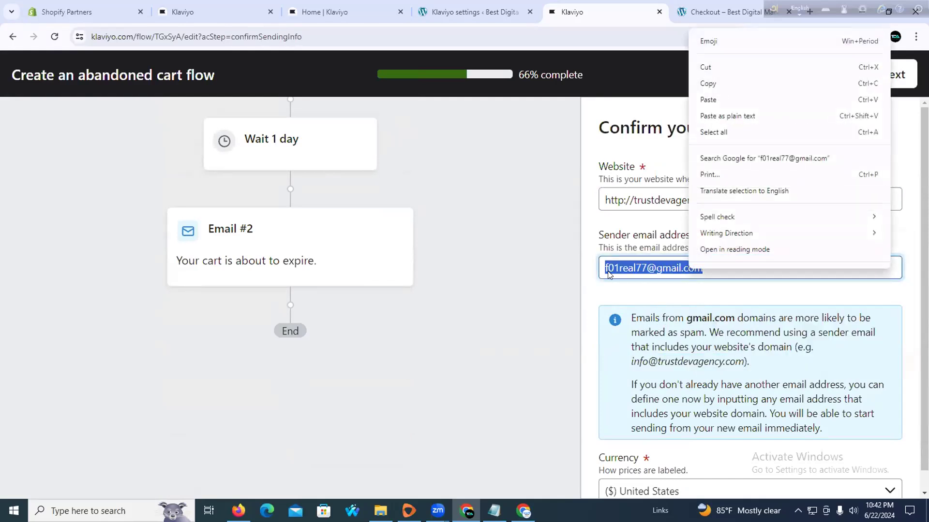
{"action": "left_click", "coordinate": [730, 99]}
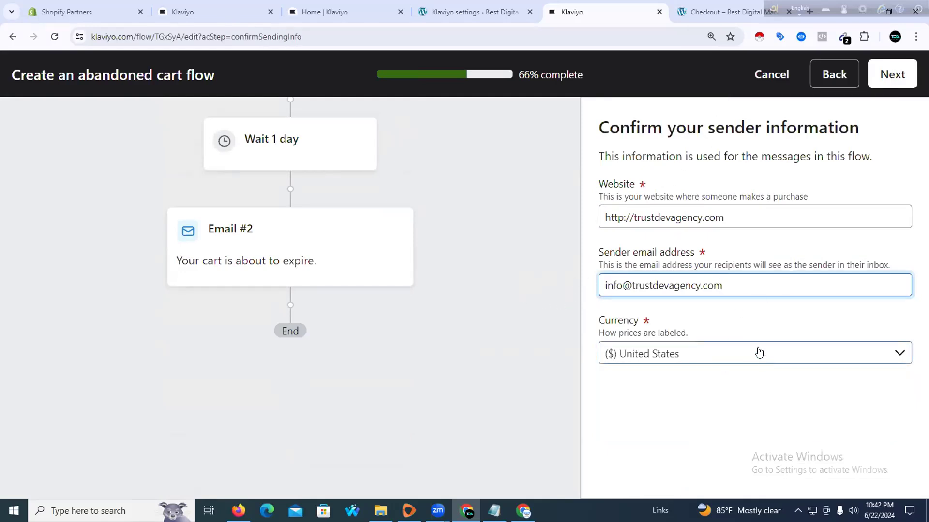
{"action": "left_click", "coordinate": [890, 77]}
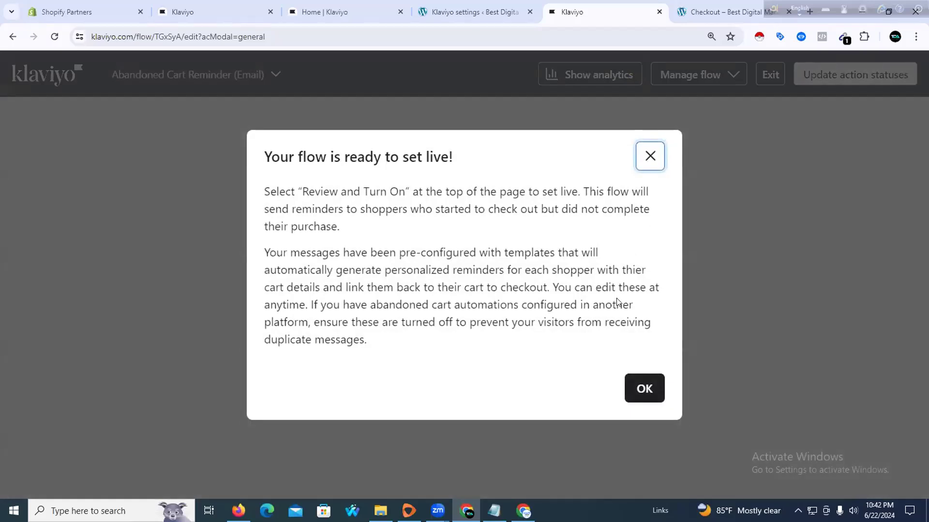
Set all Abandoned Cart Reminder (Email) actions to Live and exit to the Flows list
{"action": "left_click", "coordinate": [628, 385]}
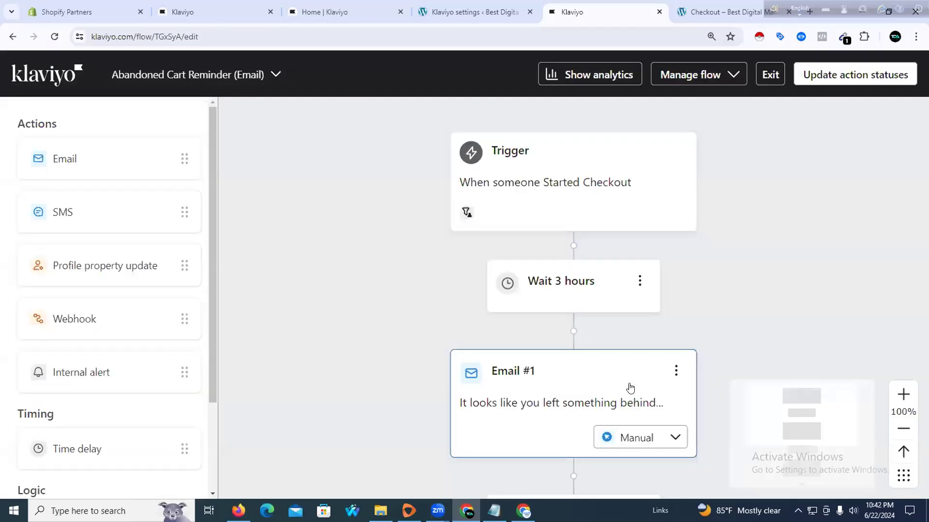
{"action": "left_click", "coordinate": [833, 77]}
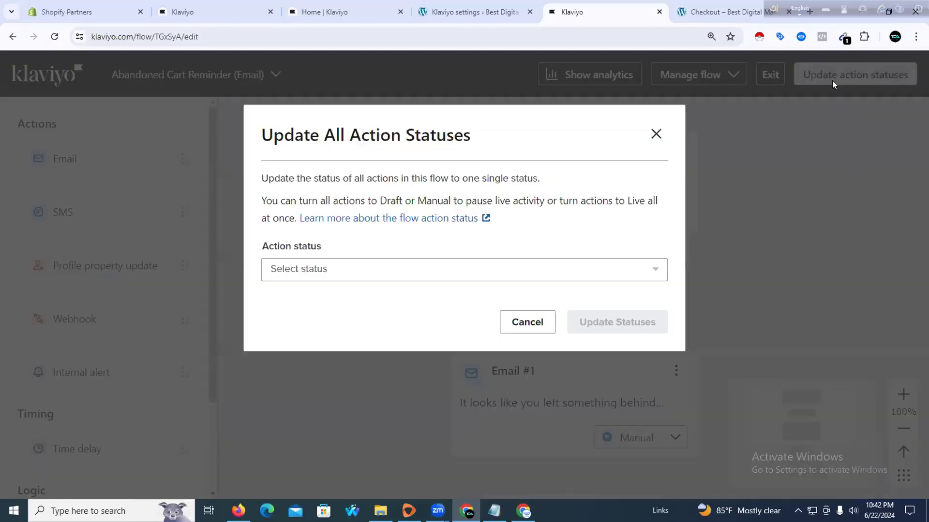
{"action": "left_click", "coordinate": [435, 271]}
{"action": "left_click", "coordinate": [387, 352]}
{"action": "left_click", "coordinate": [591, 320]}
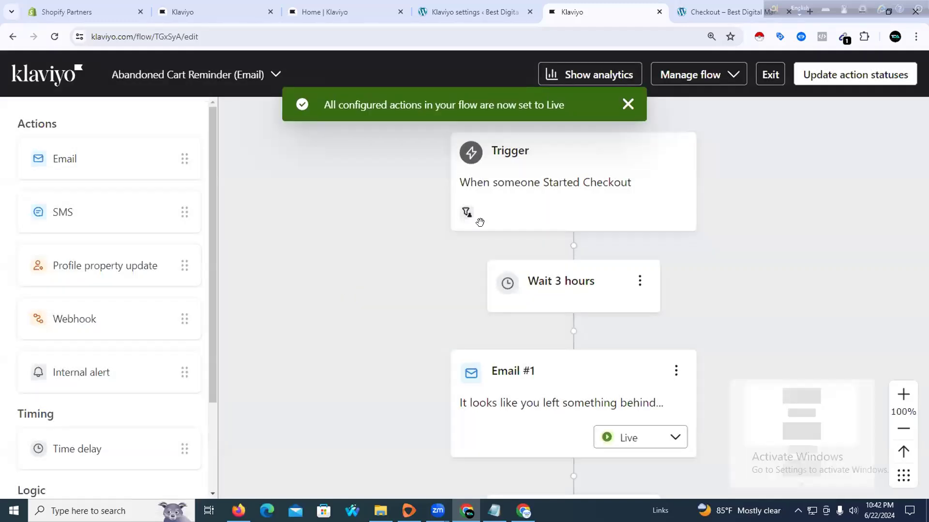
{"action": "left_click", "coordinate": [628, 103]}
{"action": "left_click", "coordinate": [770, 79]}
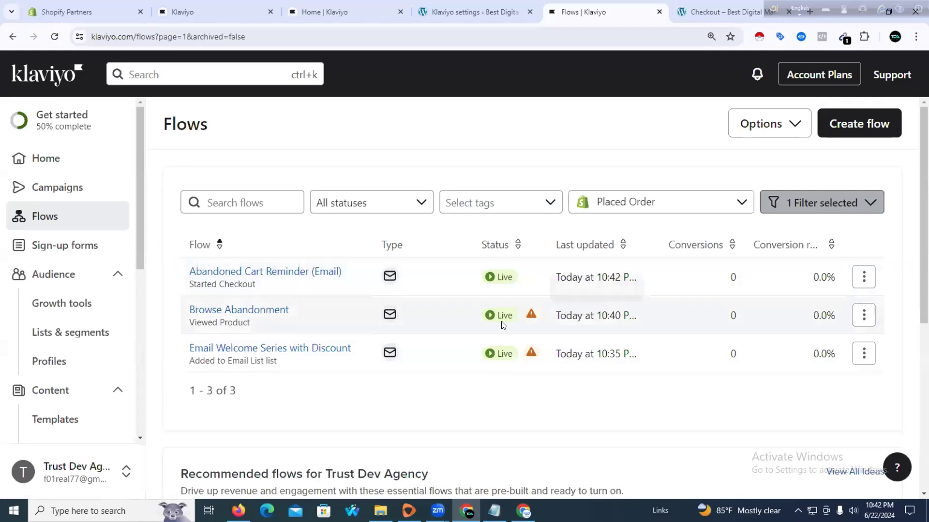
Delete the old Browse Abandonment flow and confirm with Delete Flow
{"action": "left_click", "coordinate": [864, 315]}
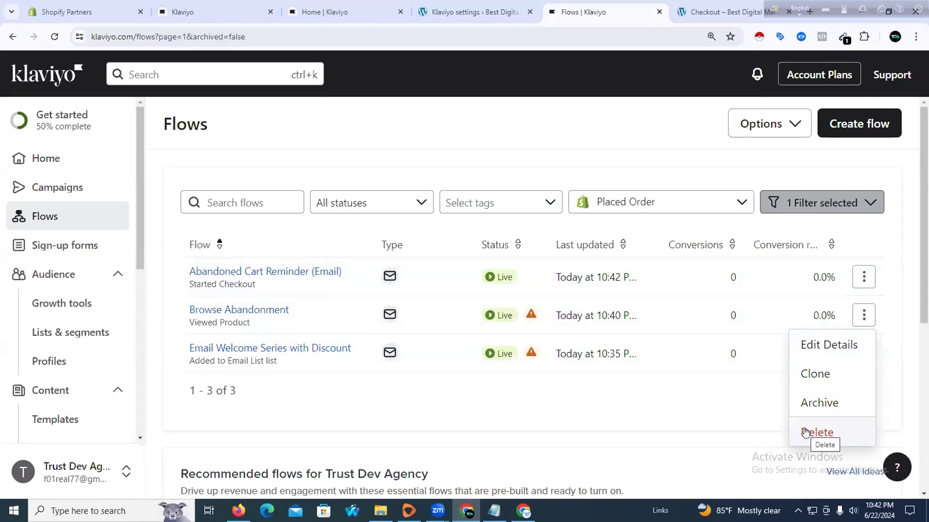
{"action": "left_click", "coordinate": [806, 354]}
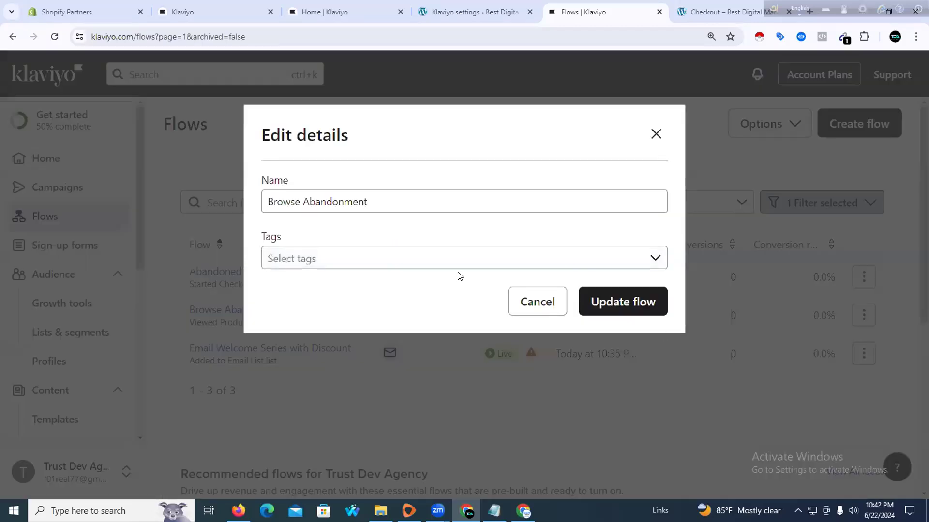
{"action": "left_click", "coordinate": [653, 136]}
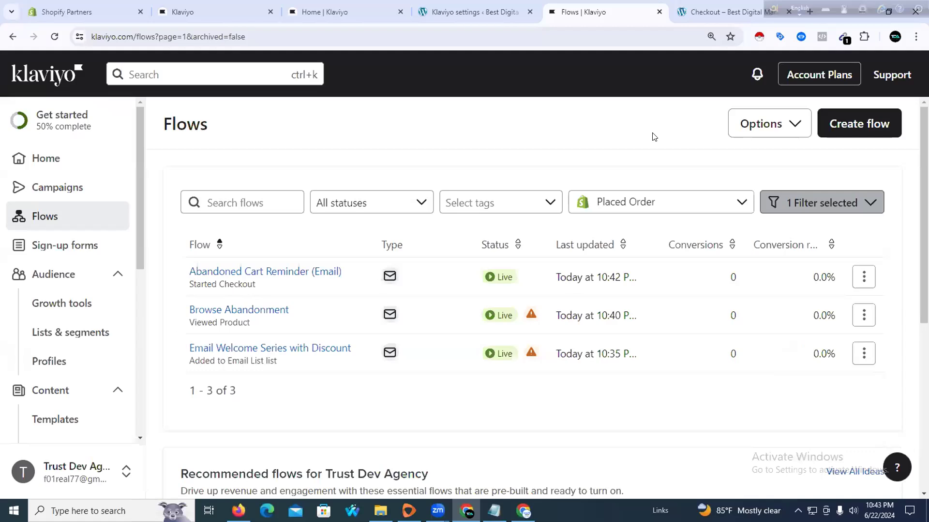
{"action": "left_click", "coordinate": [862, 318]}
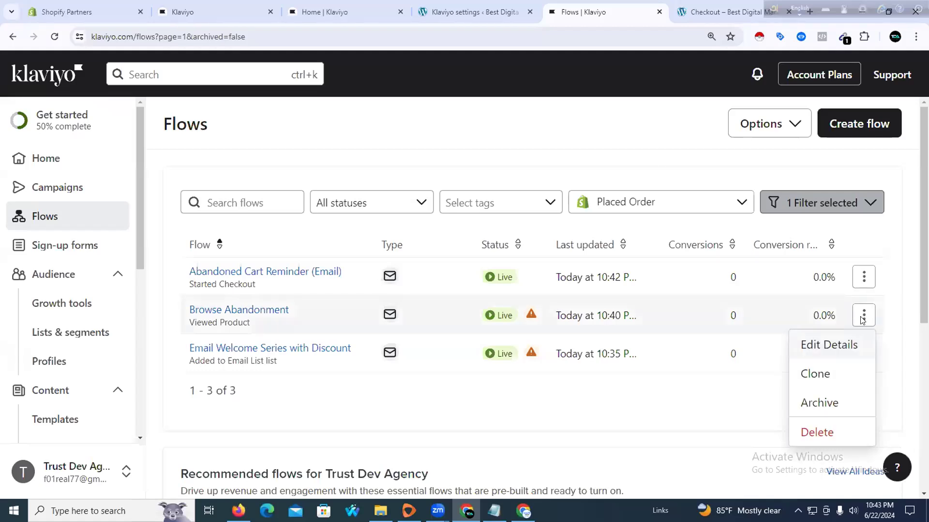
{"action": "left_click", "coordinate": [807, 432]}
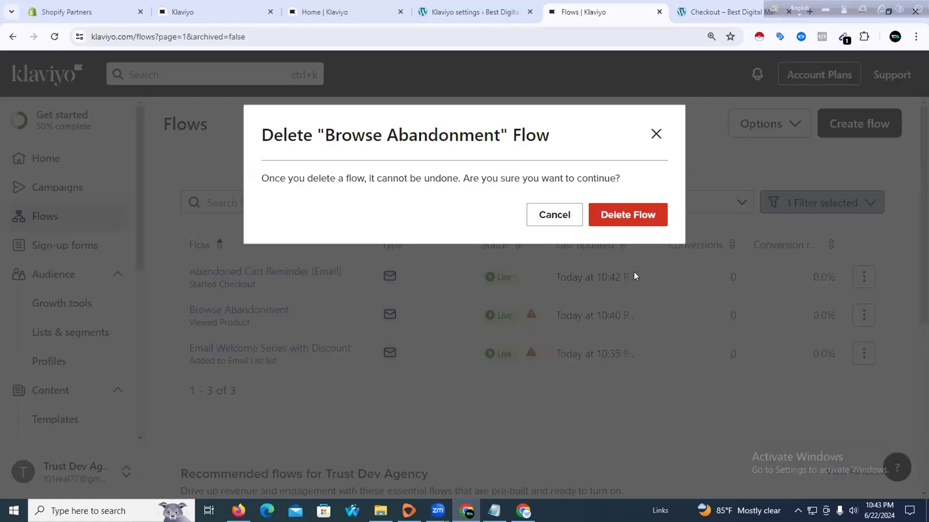
{"action": "left_click", "coordinate": [617, 215]}
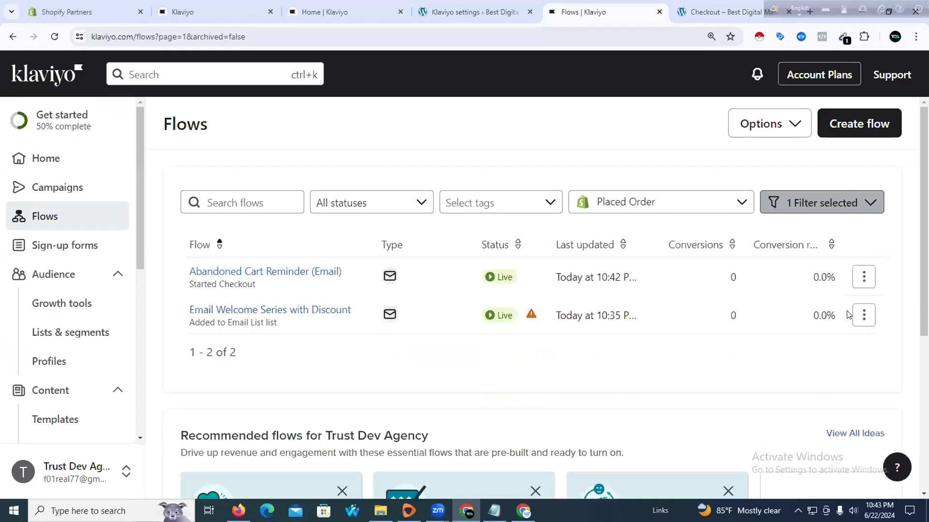
Delete the Email Welcome Series with Discount flow and confirm
{"action": "left_click", "coordinate": [864, 316]}
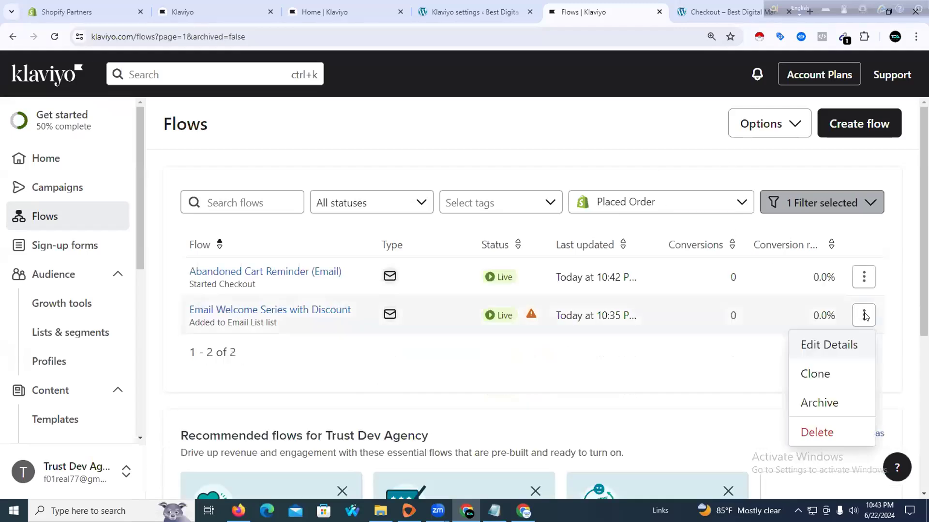
{"action": "left_click", "coordinate": [804, 433]}
{"action": "left_click", "coordinate": [635, 215]}
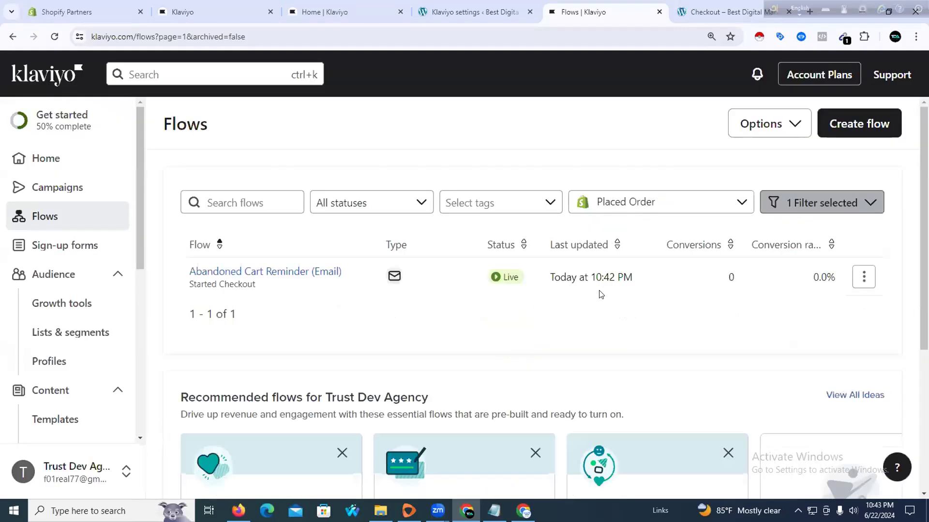
{"action": "left_click", "coordinate": [832, 125]}
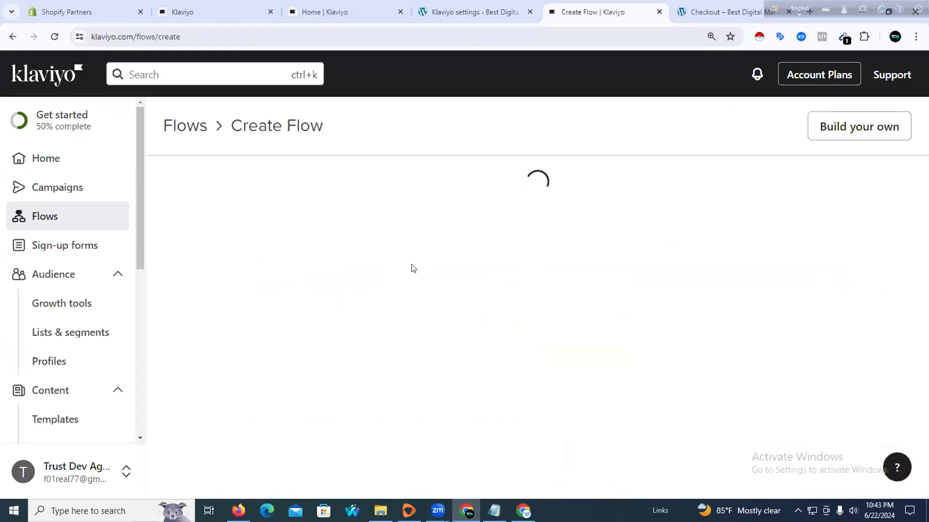
{"action": "scroll", "coordinate": [424, 326], "scroll_direction": "down", "scroll_amount": 2}
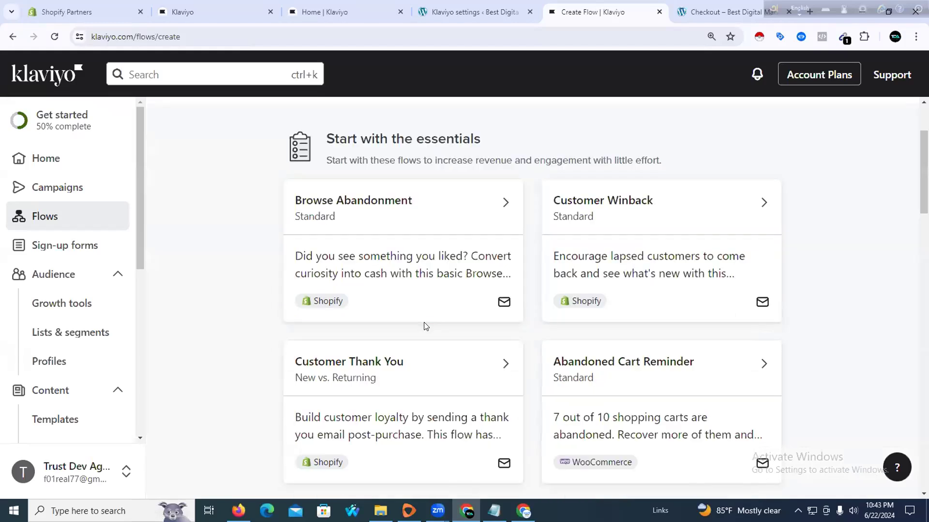
{"action": "left_click", "coordinate": [405, 232]}
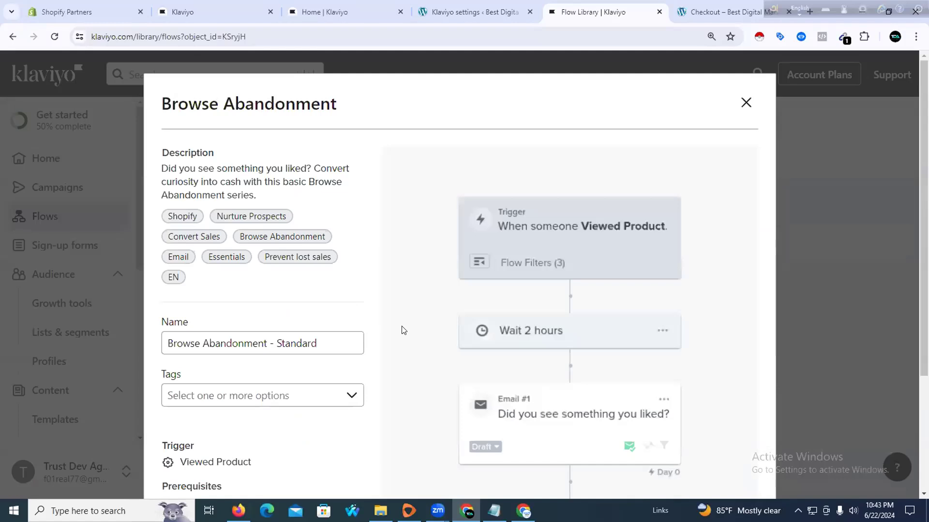
{"action": "left_click", "coordinate": [356, 395]}
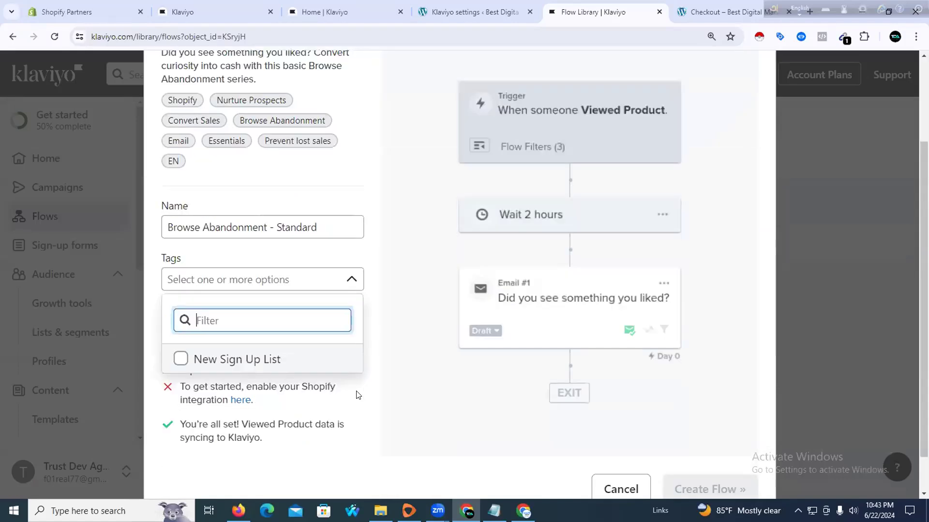
{"action": "left_click", "coordinate": [235, 358]}
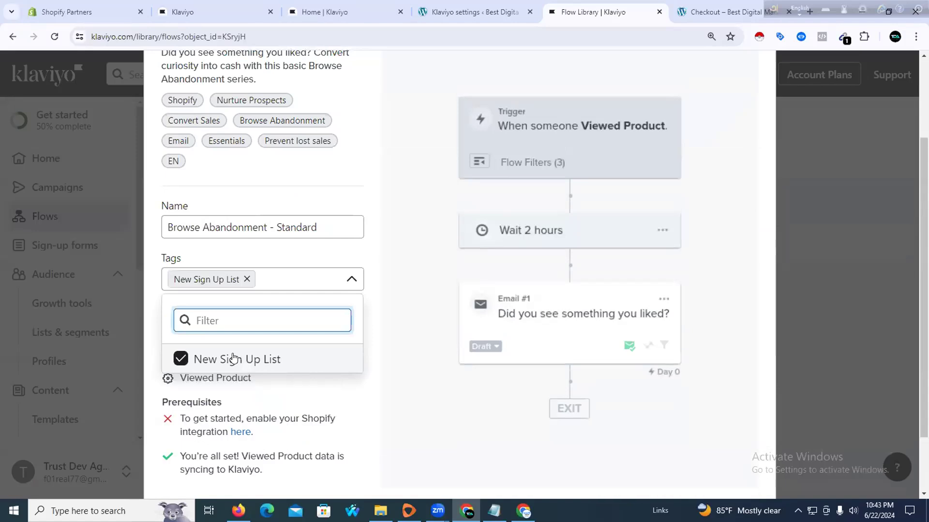
{"action": "left_click", "coordinate": [422, 391]}
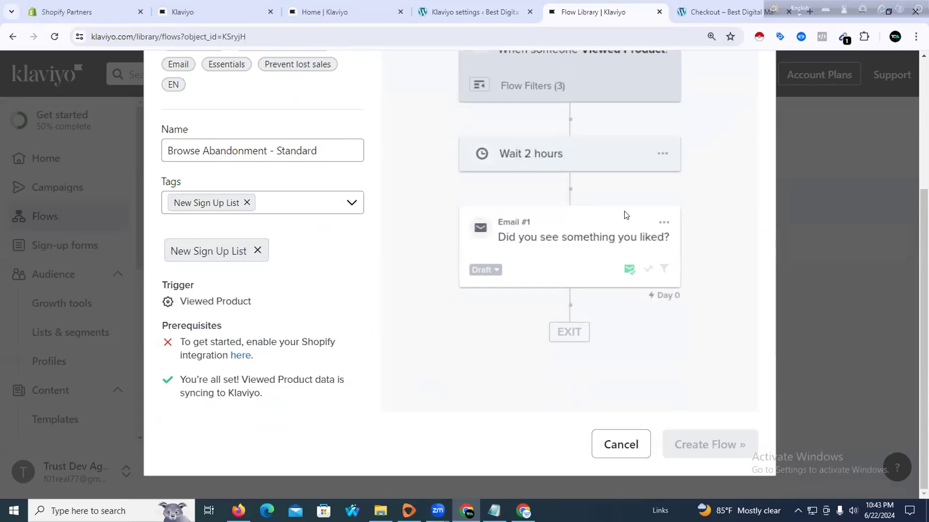
{"action": "scroll", "coordinate": [623, 222], "scroll_direction": "up", "scroll_amount": 4}
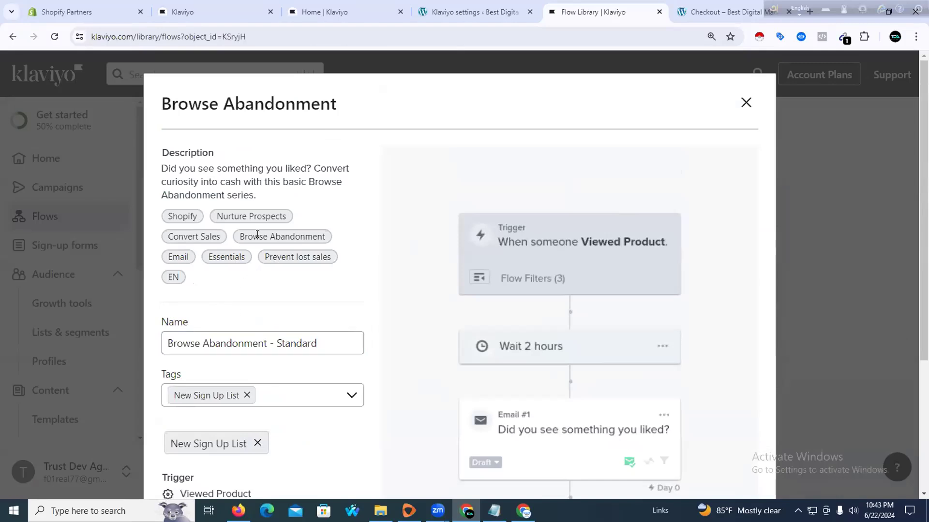
{"action": "scroll", "coordinate": [357, 275], "scroll_direction": "down", "scroll_amount": 4}
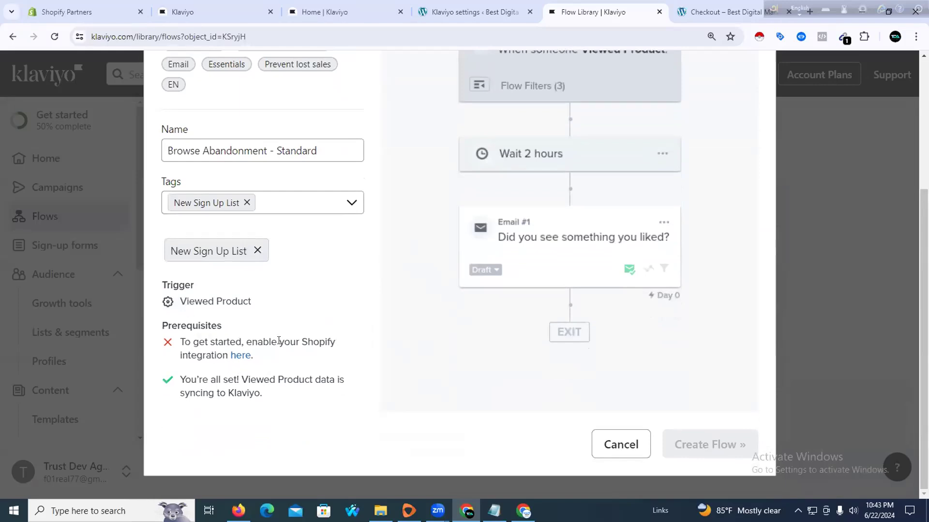
{"action": "left_click", "coordinate": [242, 357]}
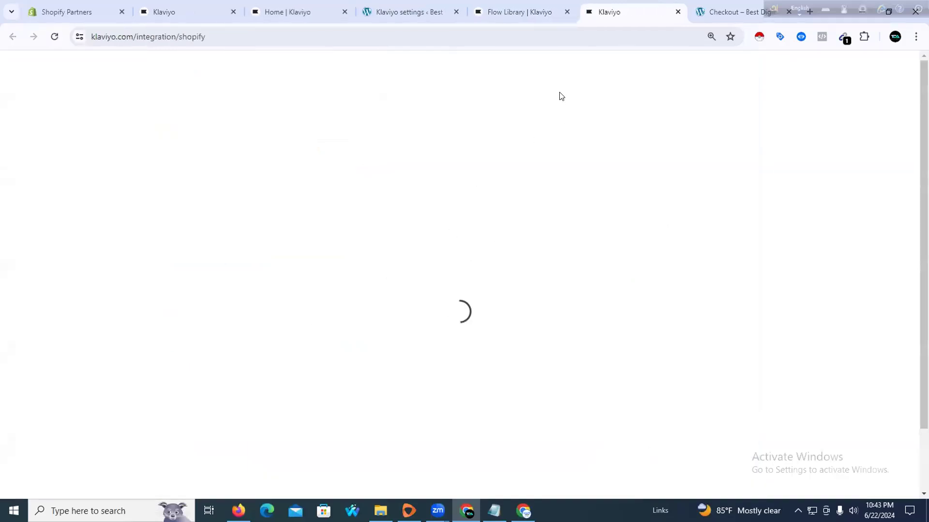
{"action": "left_click", "coordinate": [677, 12]}
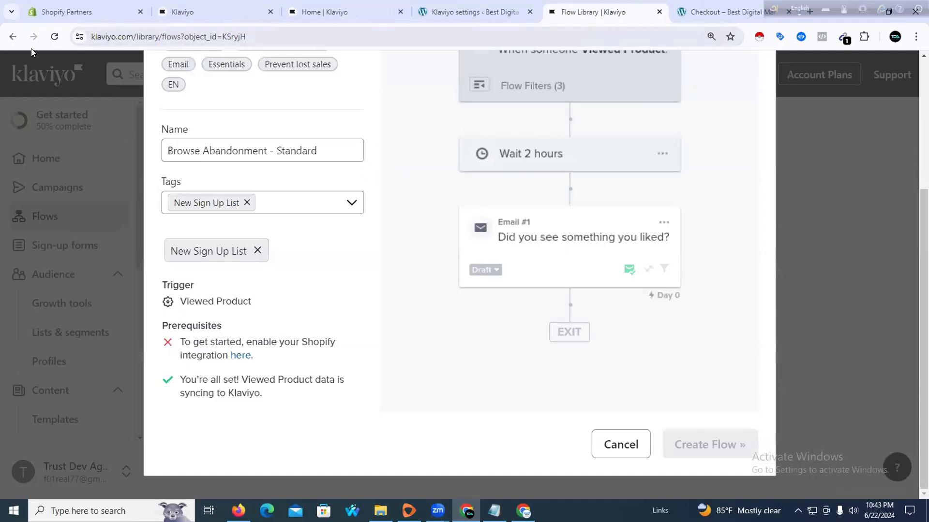
{"action": "left_click", "coordinate": [13, 37]}
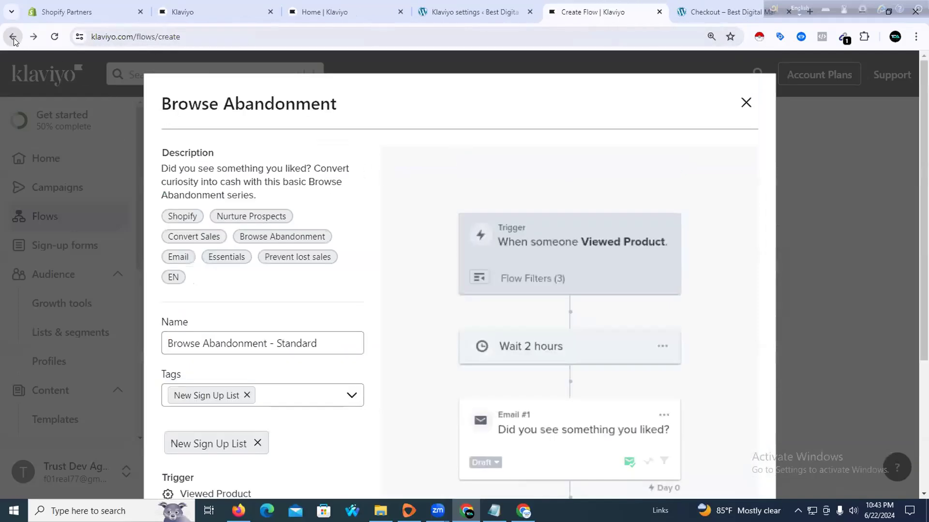
Close the Shopify preview and choose the WooCommerce Browse Abandonment template
{"action": "left_click", "coordinate": [746, 103]}
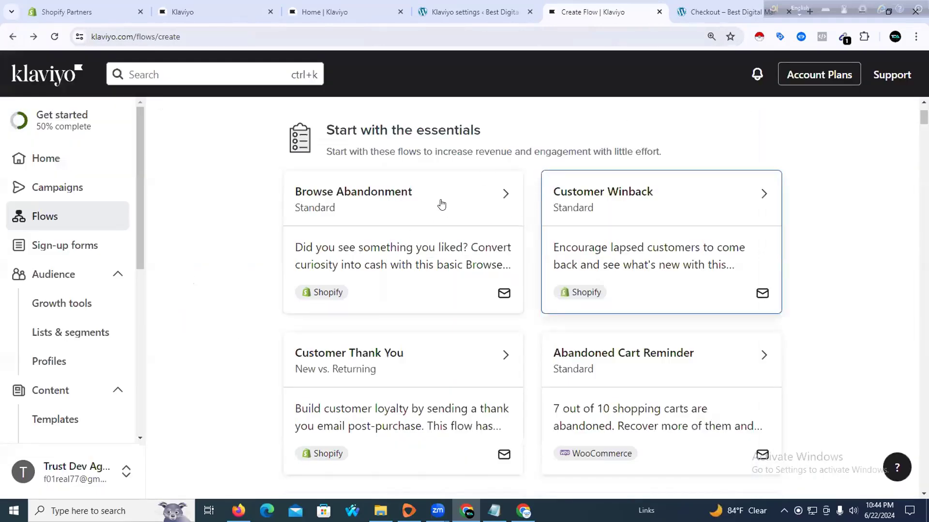
{"action": "scroll", "coordinate": [551, 229], "scroll_direction": "down", "scroll_amount": 1}
{"action": "scroll", "coordinate": [431, 259], "scroll_direction": "down", "scroll_amount": 3}
{"action": "scroll", "coordinate": [425, 234], "scroll_direction": "up", "scroll_amount": 5}
{"action": "scroll", "coordinate": [423, 228], "scroll_direction": "down", "scroll_amount": 3}
{"action": "scroll", "coordinate": [423, 228], "scroll_direction": "down", "scroll_amount": 4}
{"action": "scroll", "coordinate": [427, 232], "scroll_direction": "up", "scroll_amount": 2}
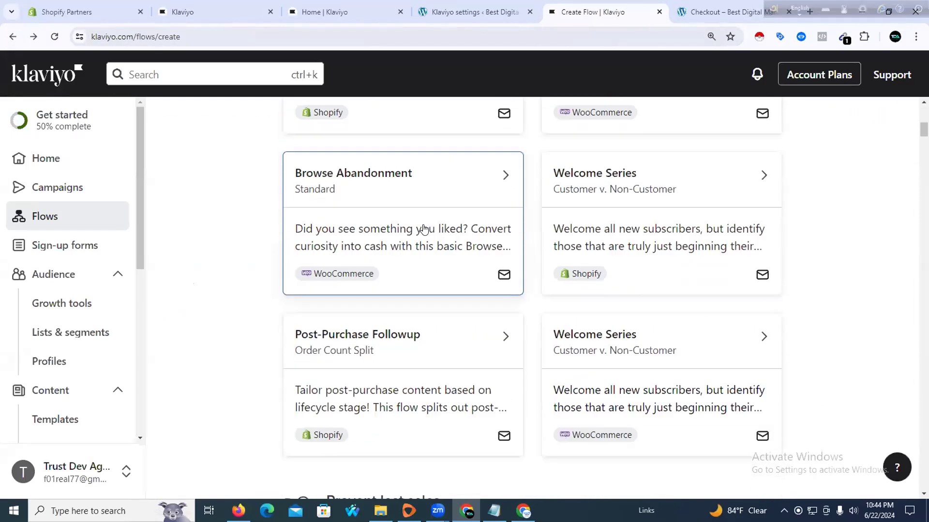
{"action": "left_click", "coordinate": [426, 240]}
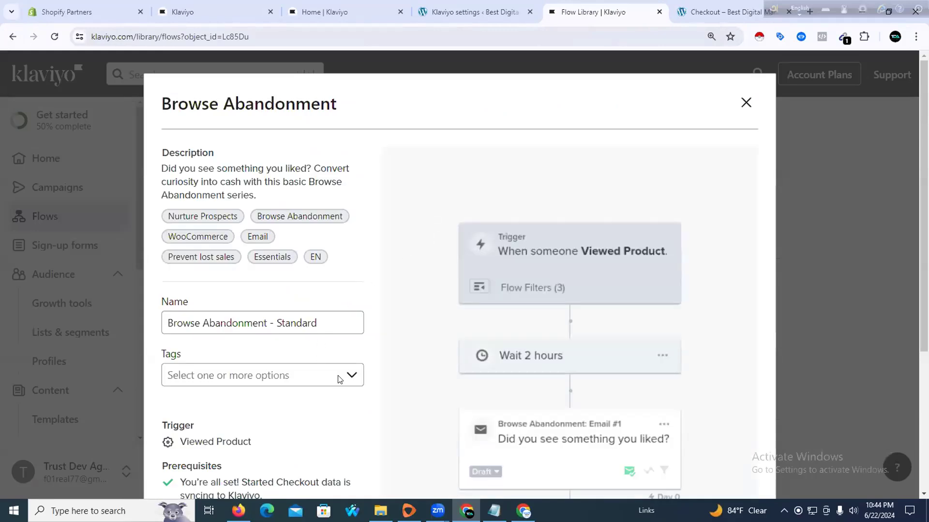
Tag the flow New Sign Up List and create Browse Abandonment - Standard
{"action": "left_click", "coordinate": [335, 380]}
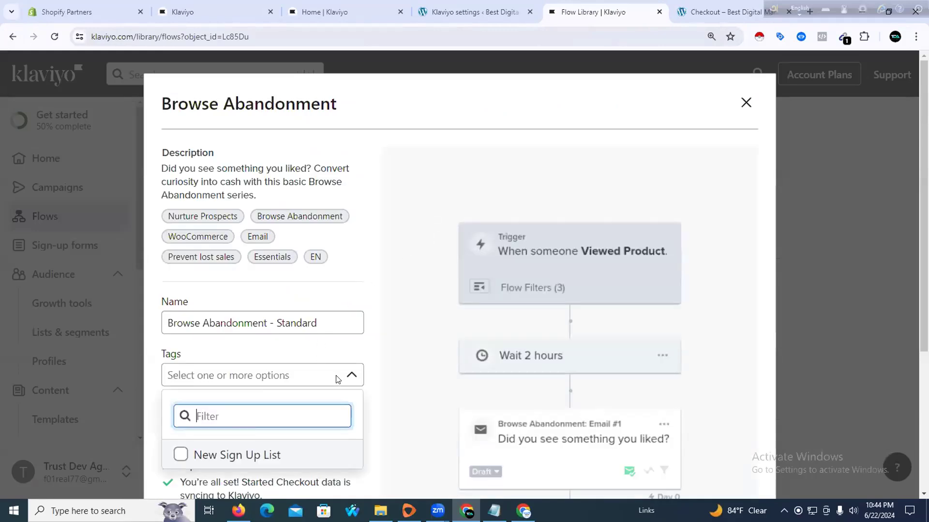
{"action": "left_click", "coordinate": [247, 453]}
{"action": "scroll", "coordinate": [530, 338], "scroll_direction": "down", "scroll_amount": 3}
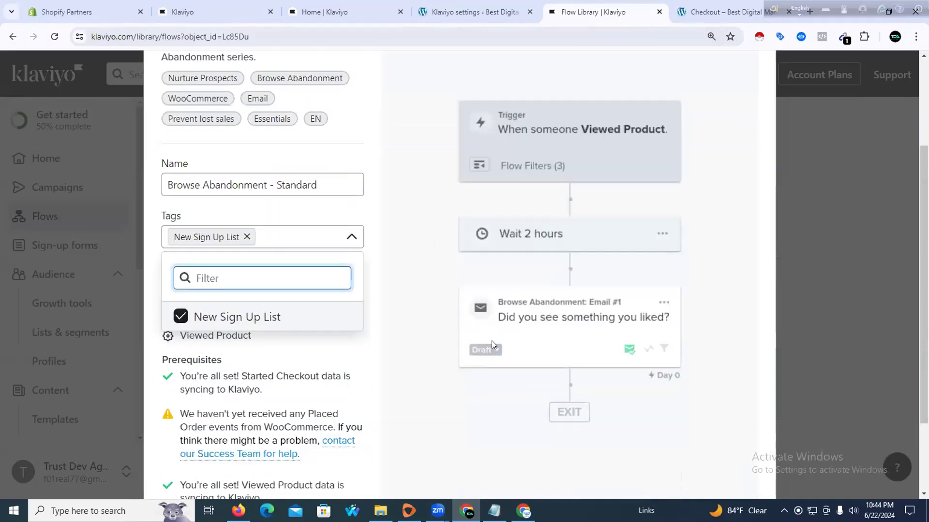
{"action": "scroll", "coordinate": [266, 417], "scroll_direction": "down", "scroll_amount": 2}
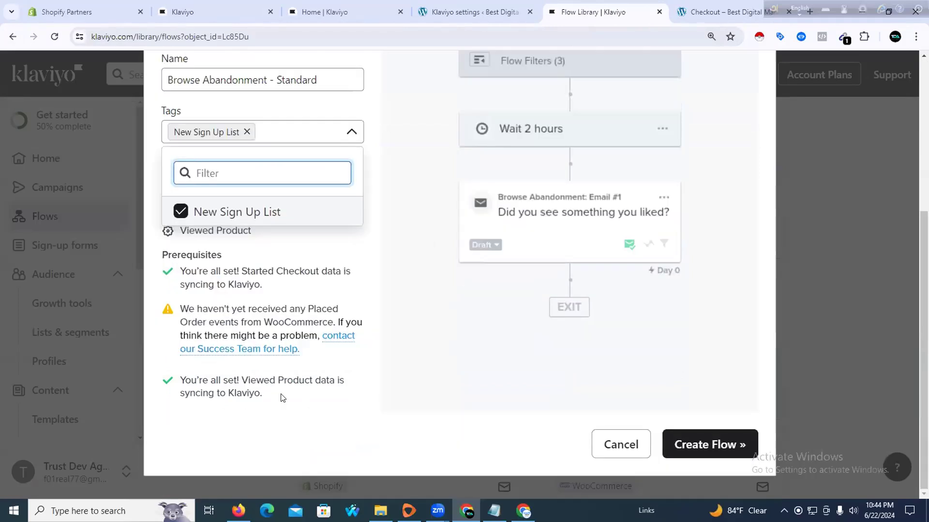
{"action": "left_click", "coordinate": [690, 442]}
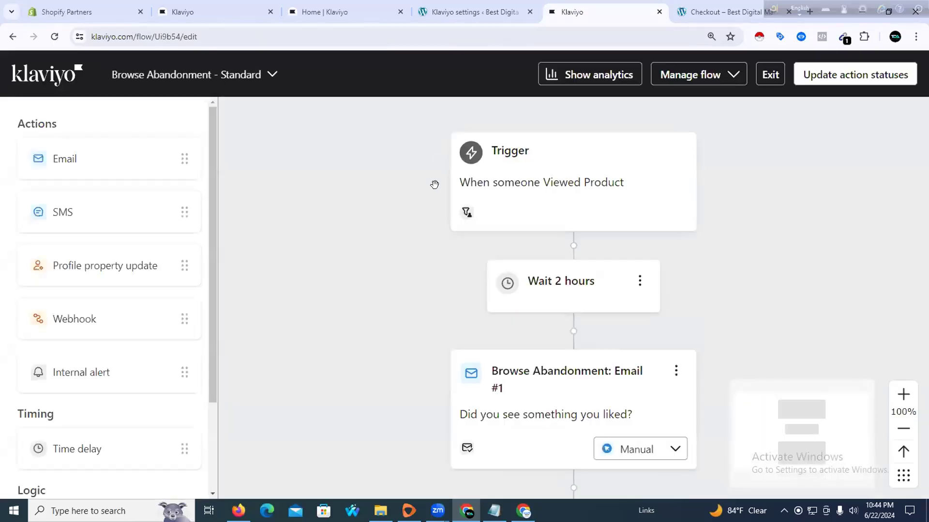
Set every Browse Abandonment - Standard action to Live with Update Statuses
{"action": "scroll", "coordinate": [441, 220], "scroll_direction": "down", "scroll_amount": 3}
{"action": "left_click", "coordinate": [854, 76]}
{"action": "left_click", "coordinate": [426, 267]}
{"action": "left_click", "coordinate": [363, 345]}
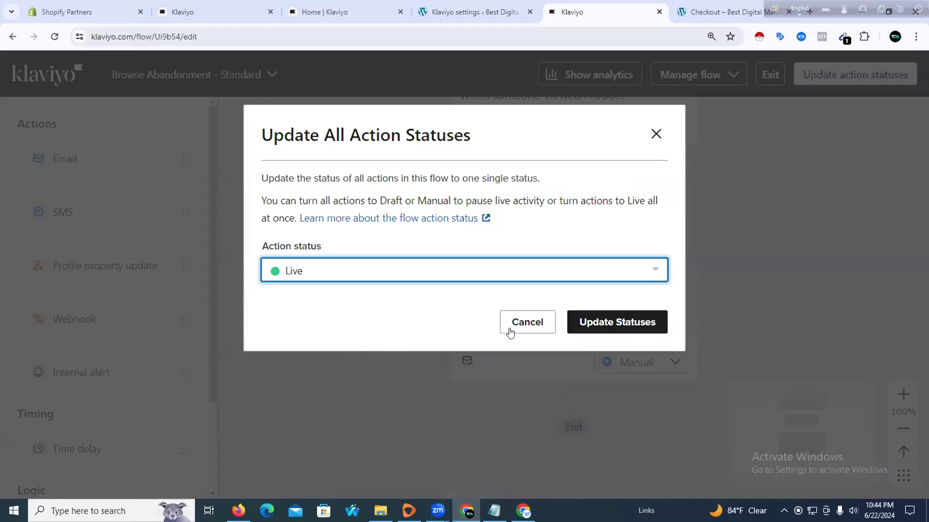
{"action": "left_click", "coordinate": [580, 321]}
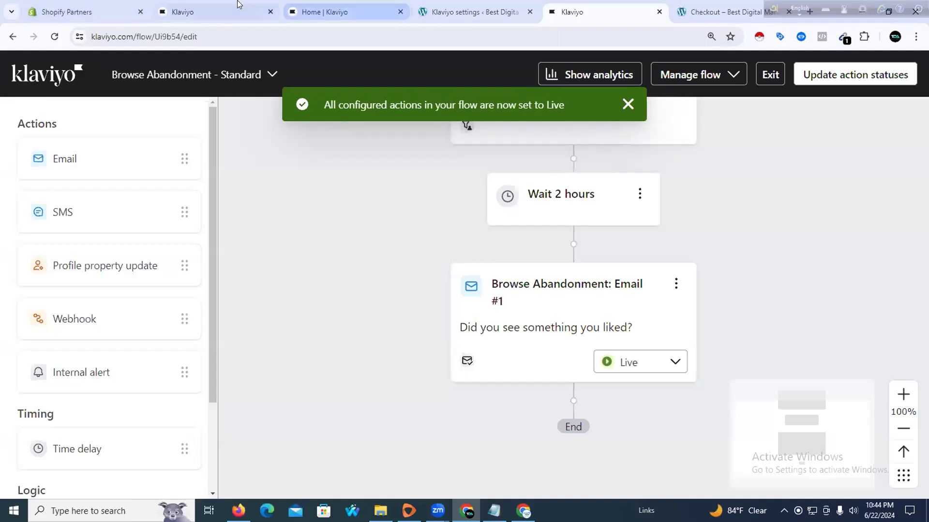
Check the other browser tabs, then reapply Live status to all flow actions
{"action": "left_click", "coordinate": [73, 13]}
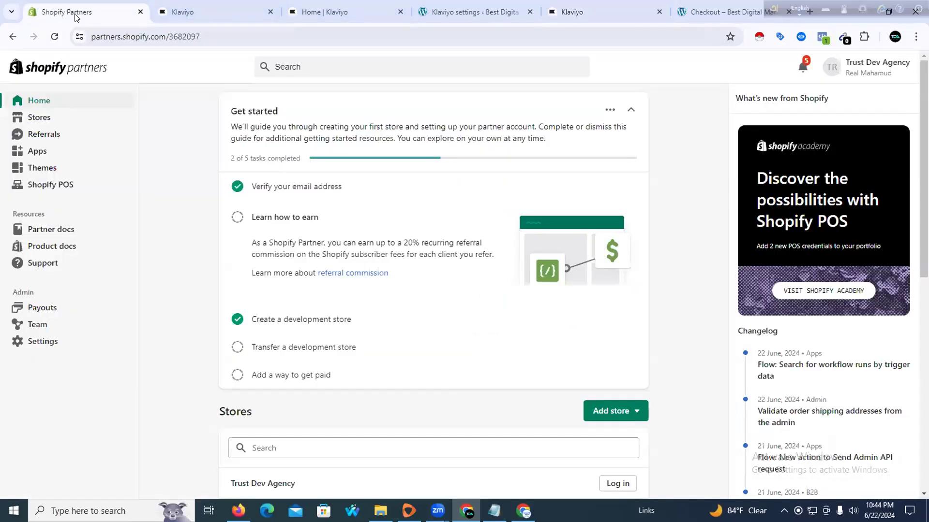
{"action": "left_click", "coordinate": [223, 5]}
{"action": "left_click", "coordinate": [311, 7]}
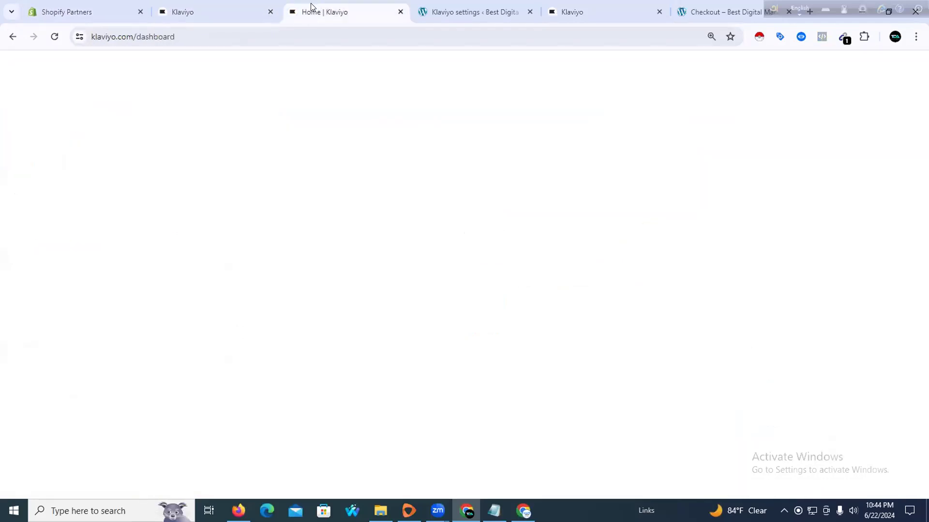
{"action": "left_click", "coordinate": [247, 12]}
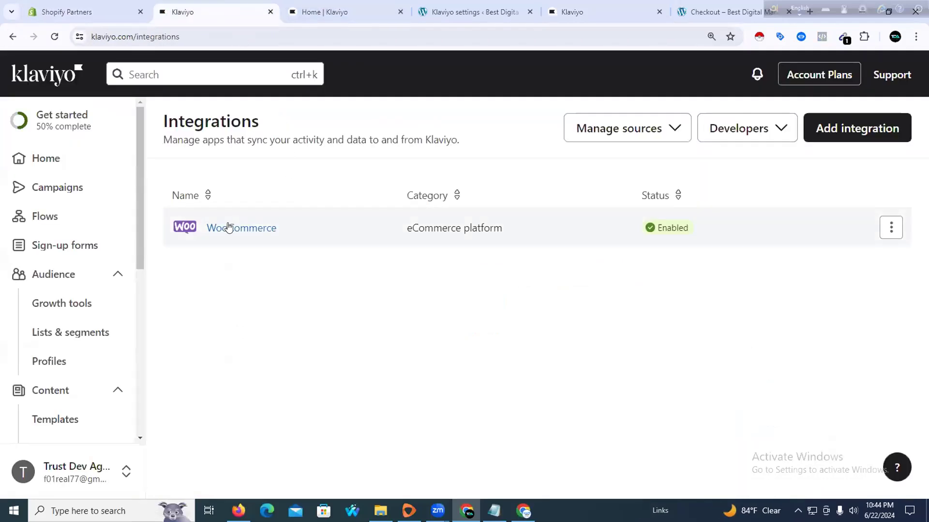
{"action": "left_click", "coordinate": [357, 8]}
{"action": "left_click", "coordinate": [447, 4]}
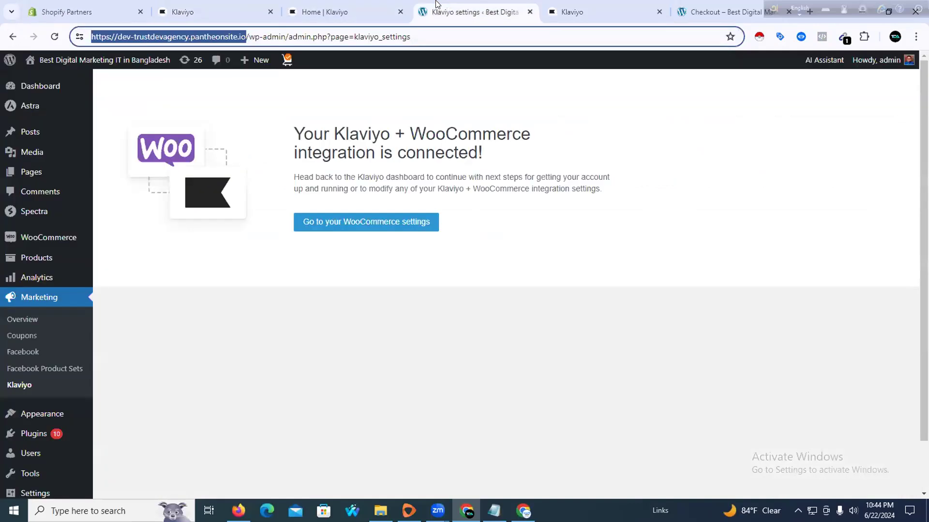
{"action": "left_click", "coordinate": [341, 6]}
{"action": "left_click", "coordinate": [570, 4]}
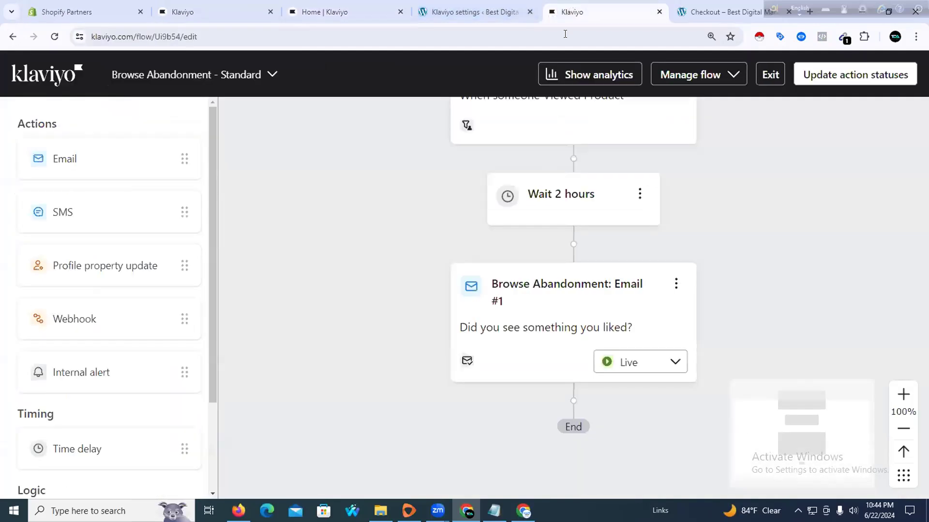
{"action": "left_click", "coordinate": [839, 76]}
{"action": "left_click", "coordinate": [497, 271]}
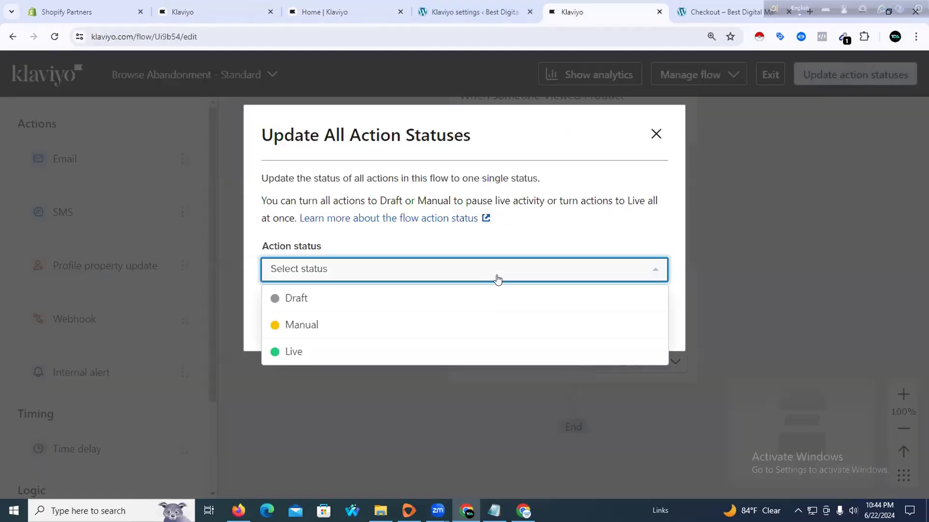
{"action": "left_click", "coordinate": [407, 350]}
{"action": "left_click", "coordinate": [574, 322]}
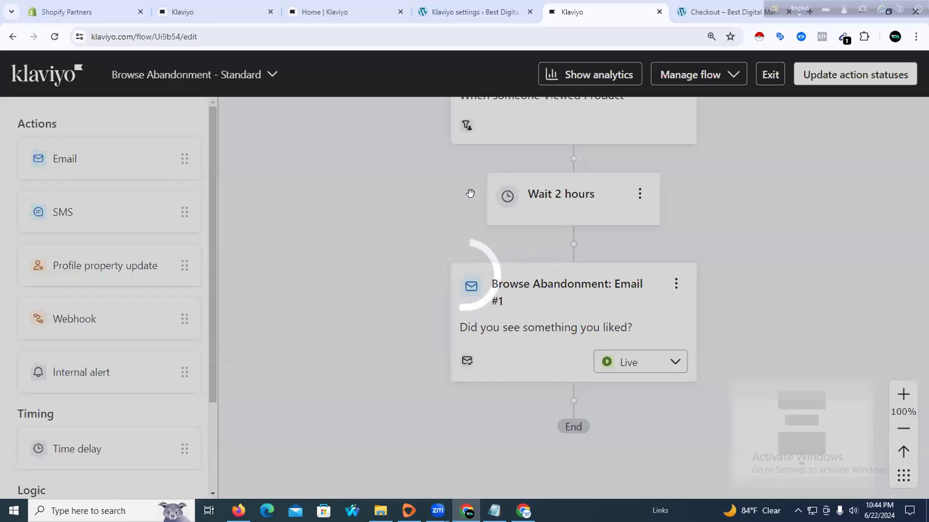
Close the WordPress Klaviyo settings tab and exit the flow editor to the Flows list
{"action": "left_click", "coordinate": [485, 10]}
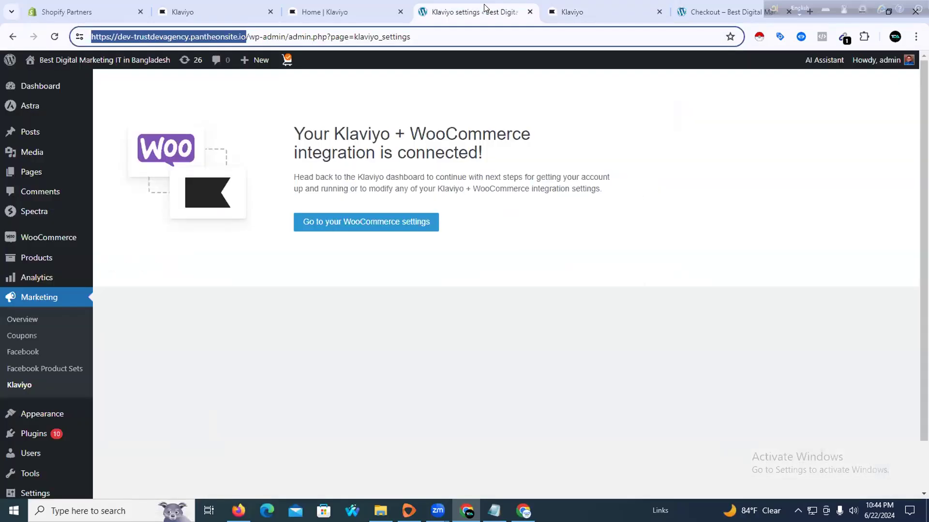
{"action": "left_click", "coordinate": [529, 11]}
{"action": "left_click", "coordinate": [351, 5]}
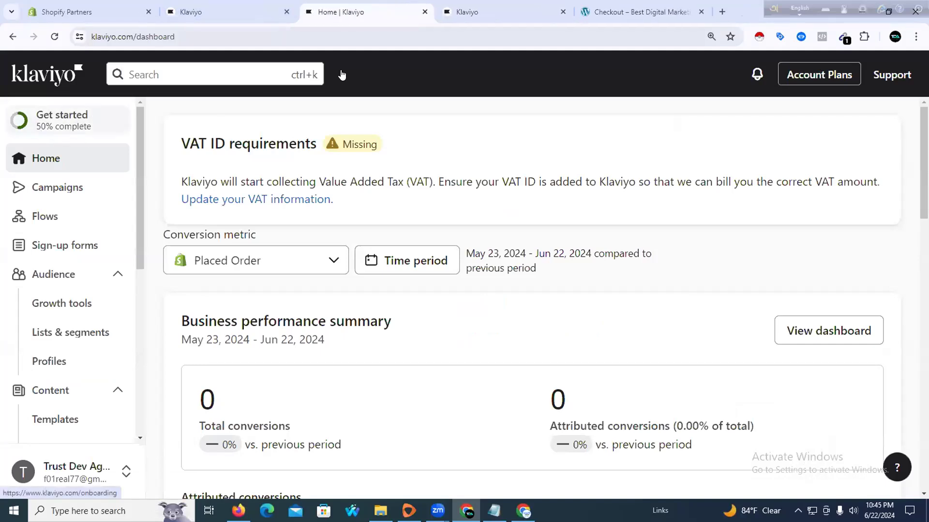
{"action": "left_click", "coordinate": [505, 12]}
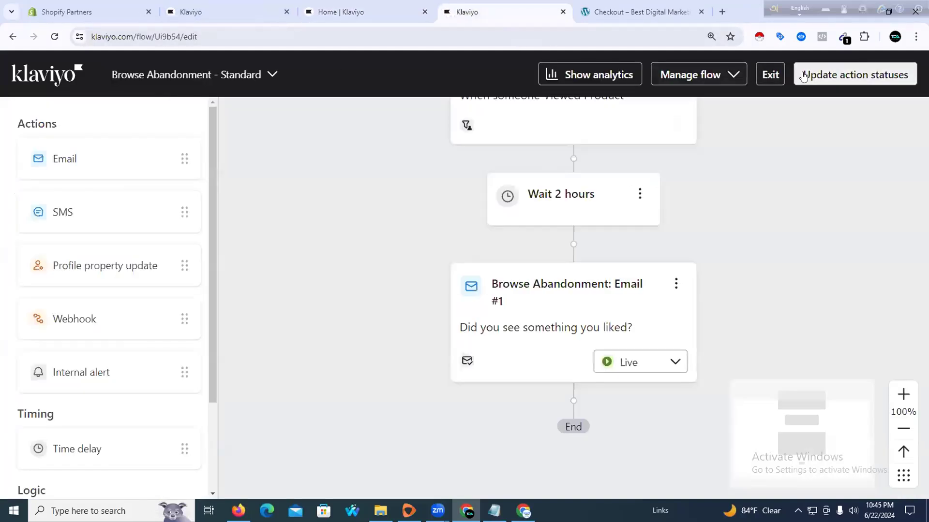
{"action": "left_click", "coordinate": [770, 74]}
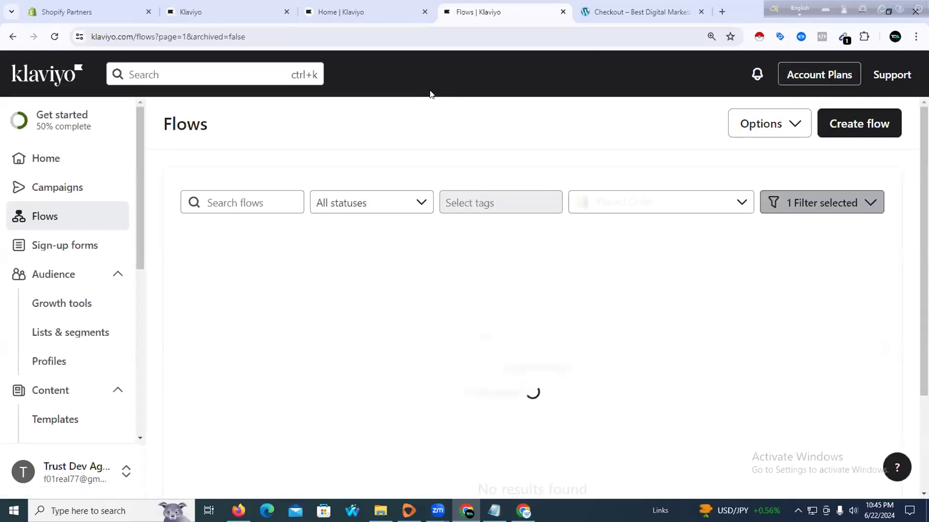
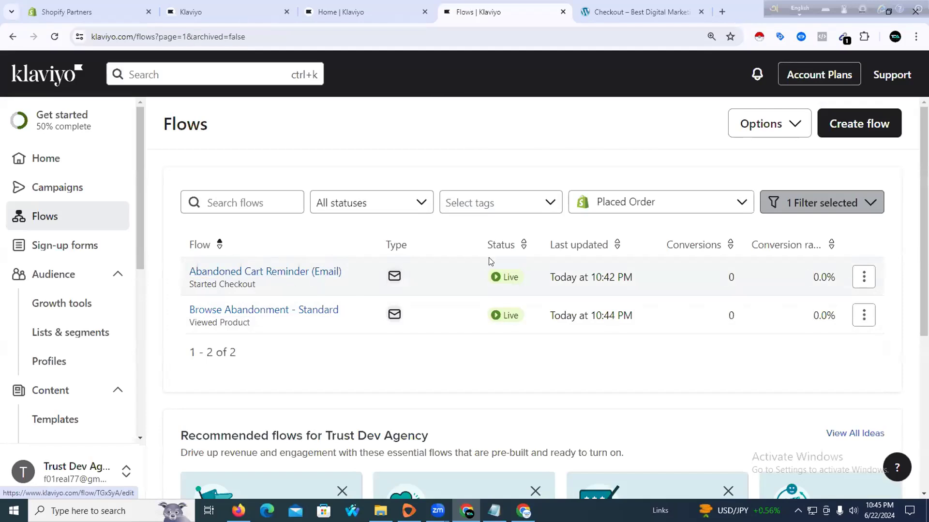
Start a new flow from the WooCommerce Welcome Series (Customer v. Non-Customer) template
{"action": "left_click", "coordinate": [835, 128]}
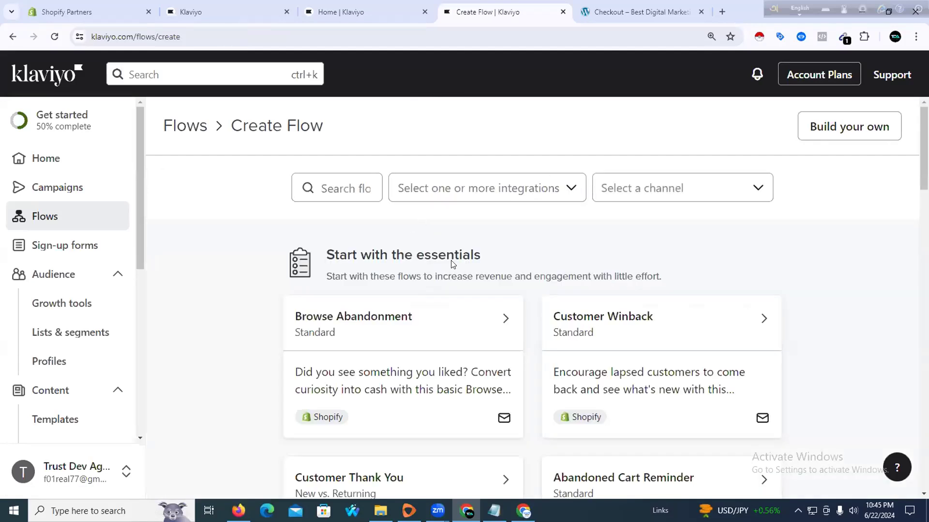
{"action": "scroll", "coordinate": [452, 264], "scroll_direction": "down", "scroll_amount": 6}
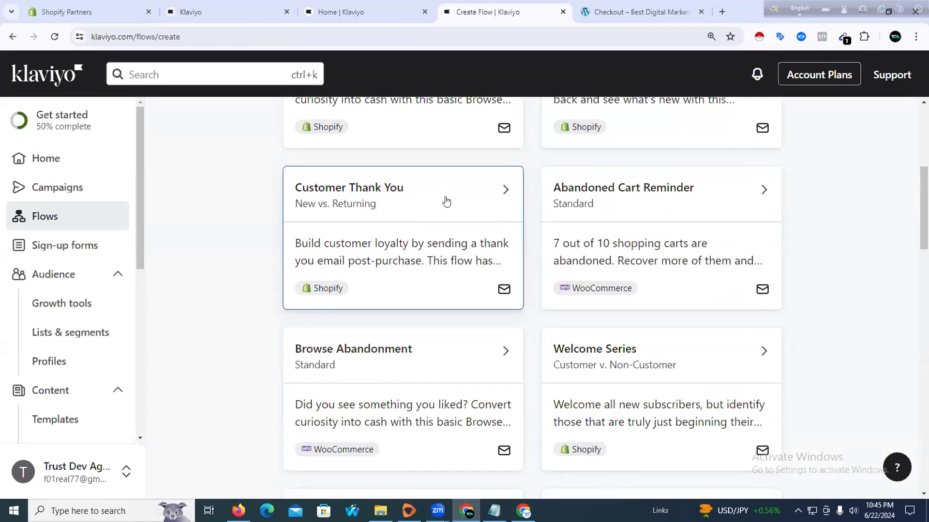
{"action": "scroll", "coordinate": [435, 261], "scroll_direction": "down", "scroll_amount": 4}
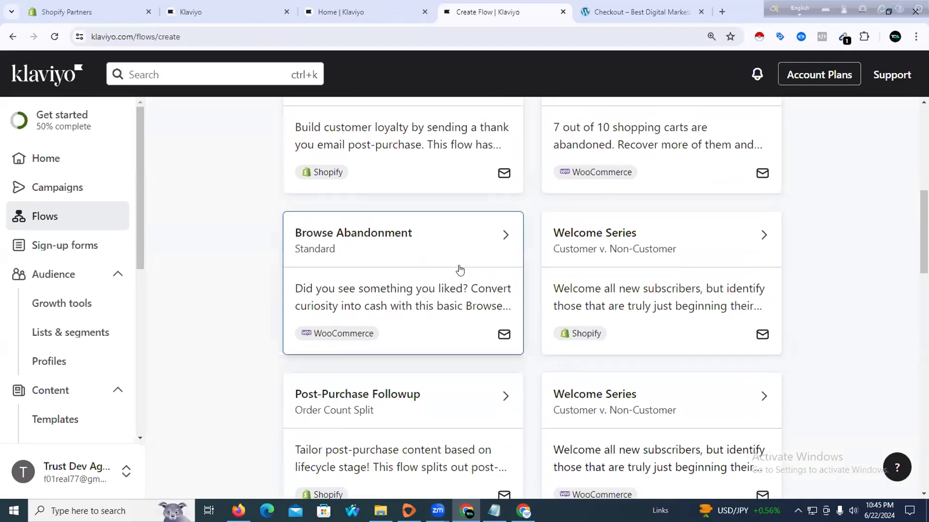
{"action": "scroll", "coordinate": [449, 270], "scroll_direction": "down", "scroll_amount": 1}
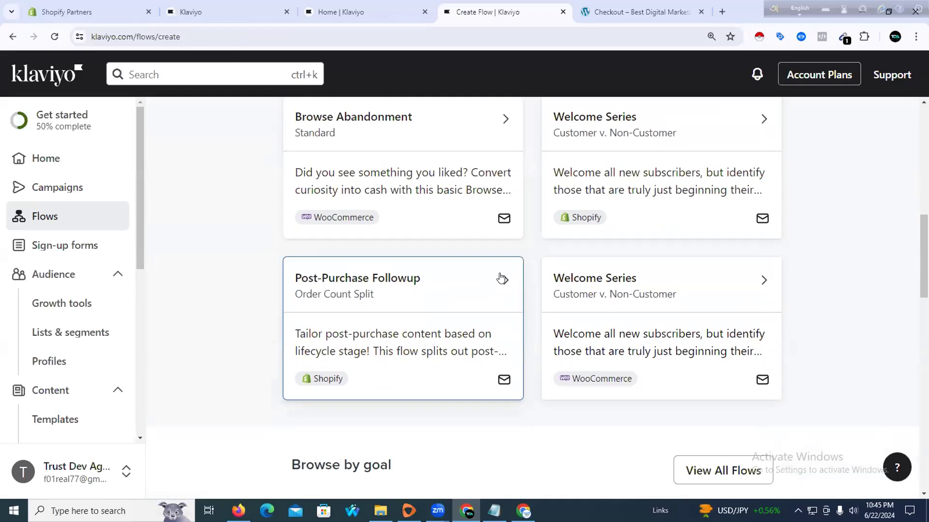
{"action": "left_click", "coordinate": [660, 272]}
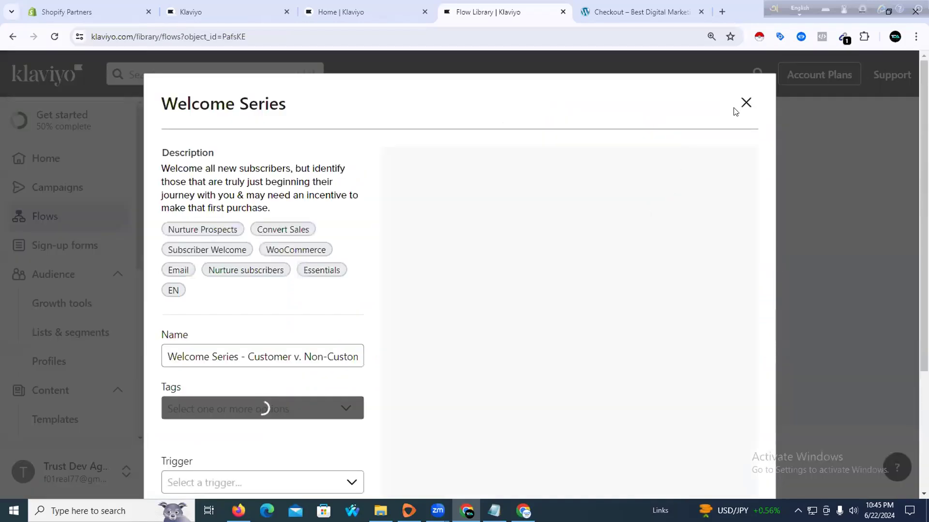
Tag the Welcome Series flow with New Sign Up List
{"action": "scroll", "coordinate": [598, 271], "scroll_direction": "down", "scroll_amount": 3}
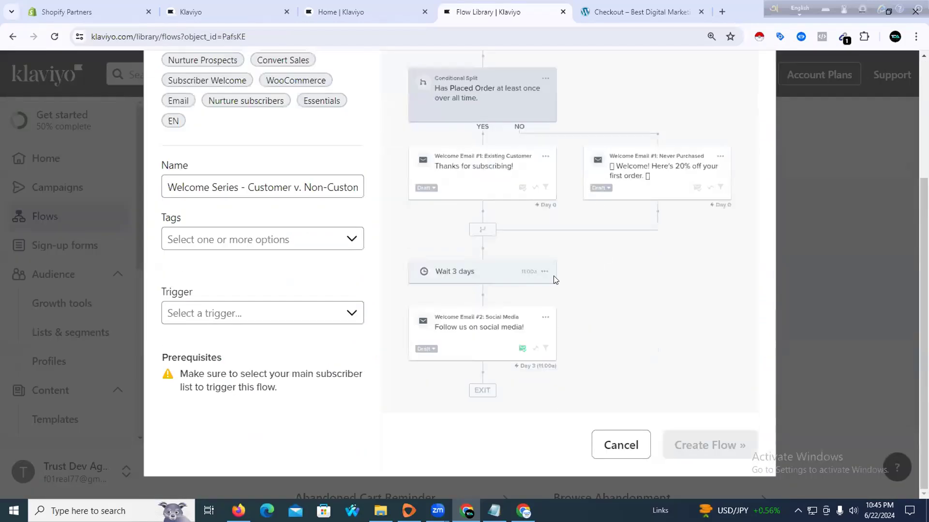
{"action": "left_click", "coordinate": [299, 246]}
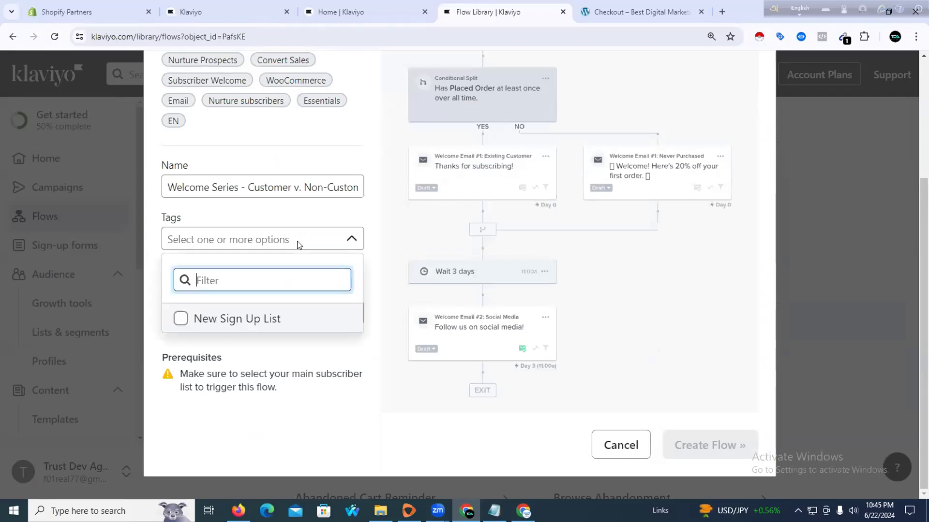
{"action": "left_click", "coordinate": [251, 327]}
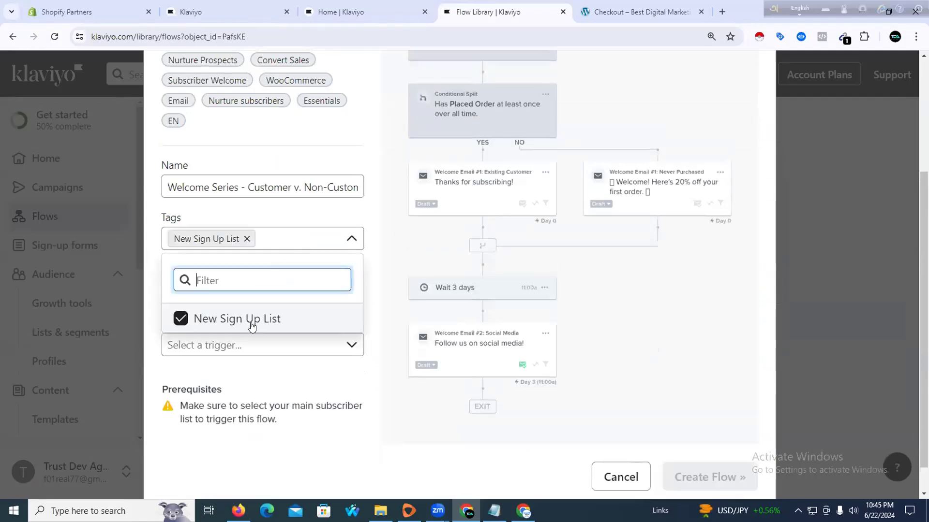
{"action": "left_click", "coordinate": [385, 359]}
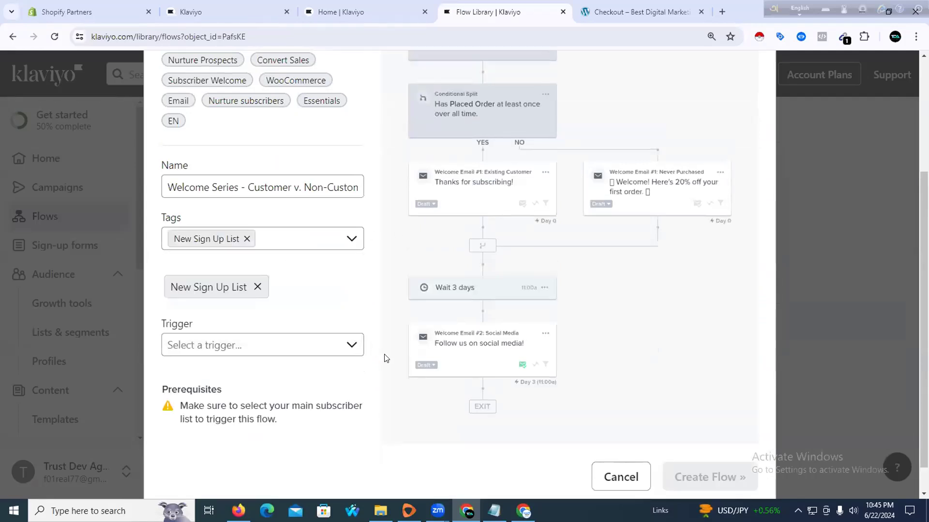
Trigger the flow from the New Subscribers list and create it
{"action": "left_click", "coordinate": [304, 344]}
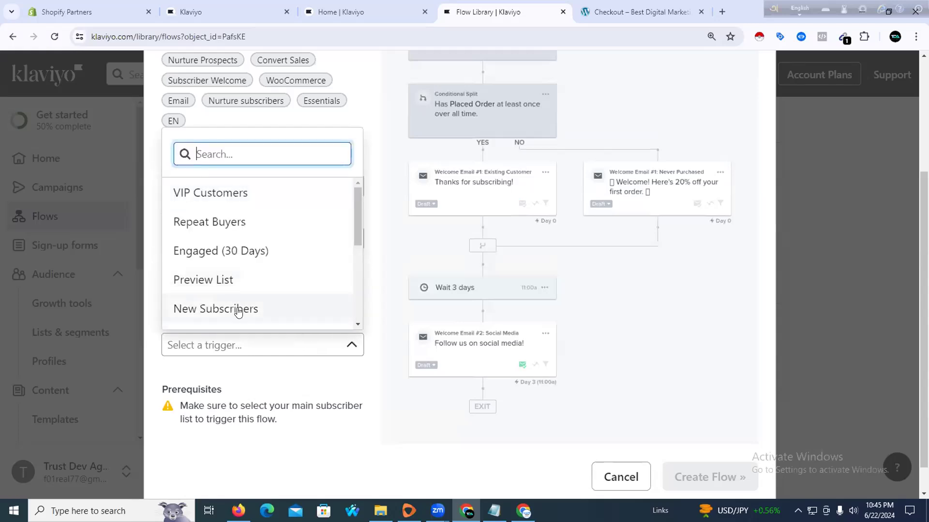
{"action": "scroll", "coordinate": [245, 273], "scroll_direction": "up", "scroll_amount": 5}
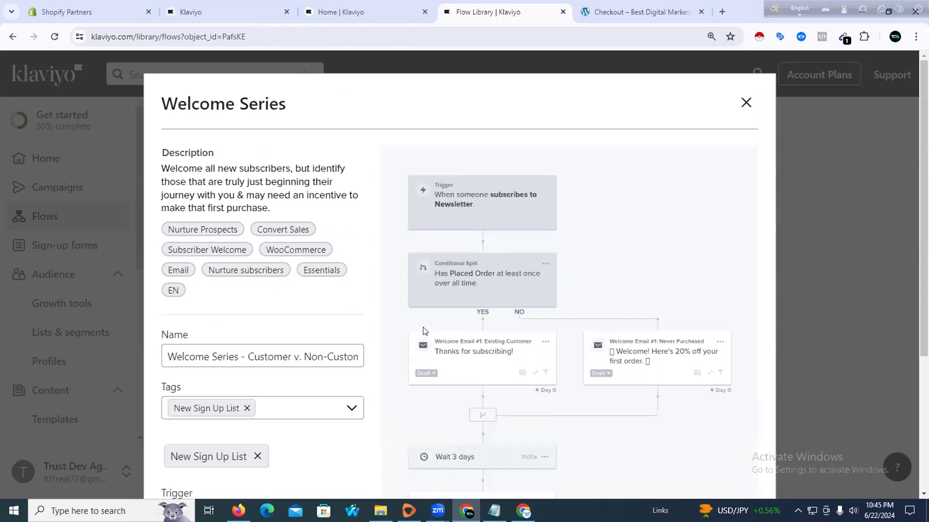
{"action": "scroll", "coordinate": [436, 343], "scroll_direction": "down", "scroll_amount": 4}
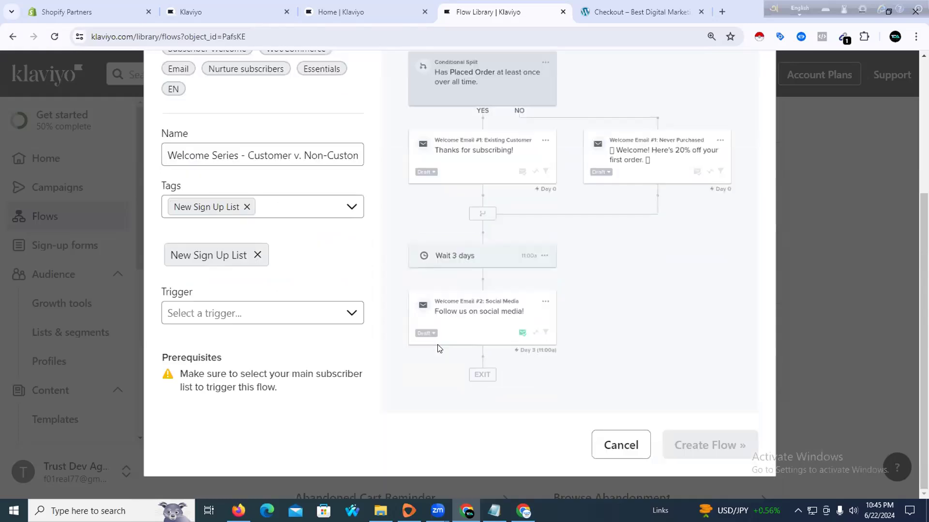
{"action": "left_click", "coordinate": [285, 317]}
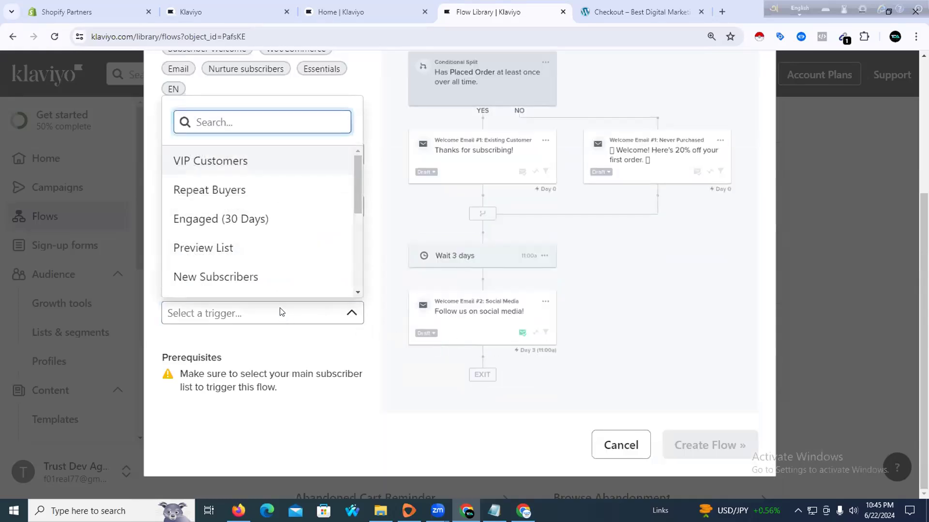
{"action": "left_click", "coordinate": [245, 277]}
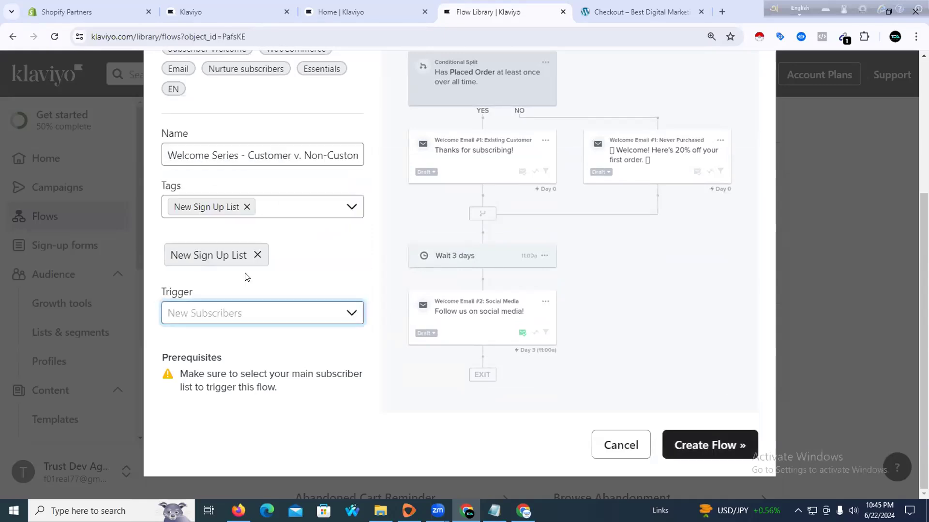
{"action": "left_click", "coordinate": [684, 445]}
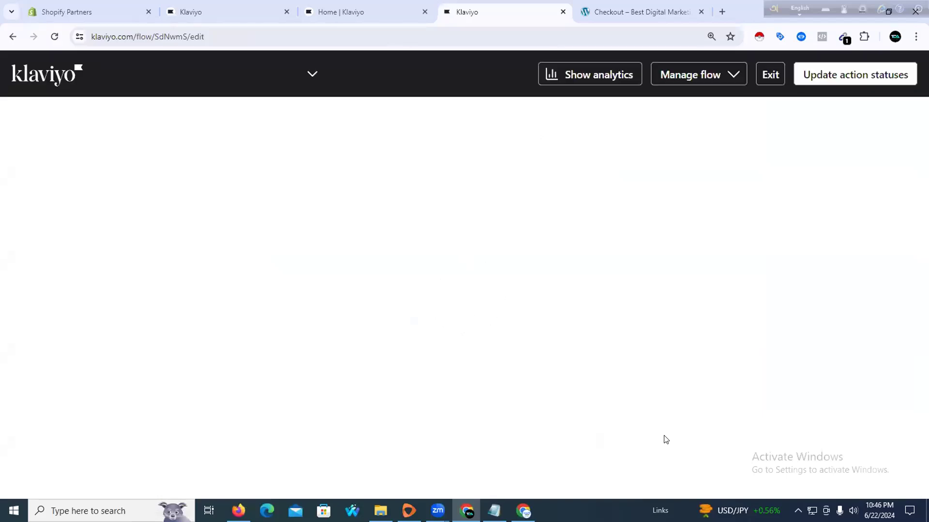
Scroll through the new flow to review the customer split, both welcome emails and the 3-day wait
{"action": "scroll", "coordinate": [654, 436], "scroll_direction": "down", "scroll_amount": 3}
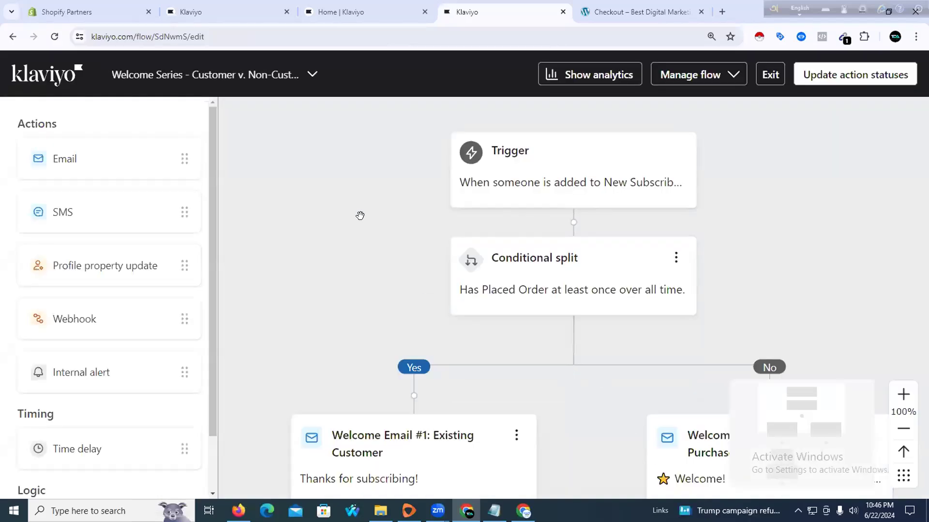
{"action": "scroll", "coordinate": [444, 223], "scroll_direction": "down", "scroll_amount": 3}
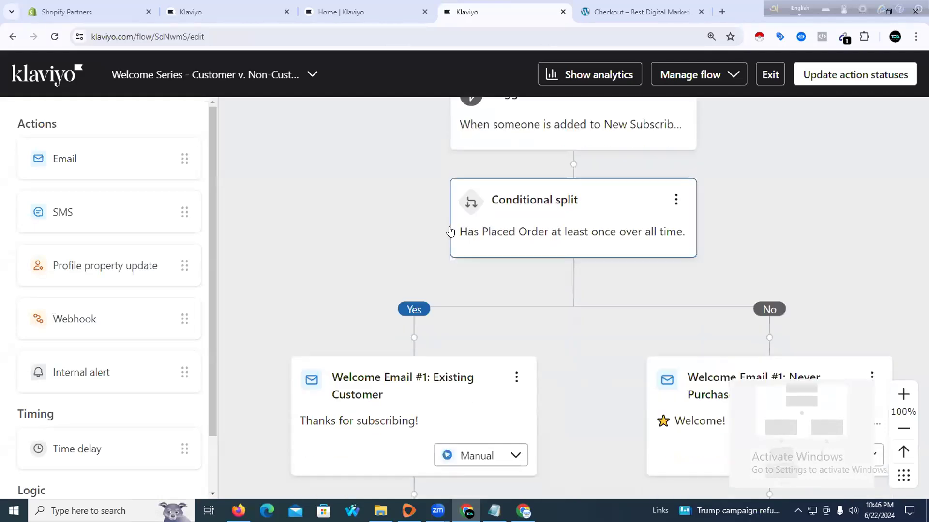
{"action": "scroll", "coordinate": [451, 252], "scroll_direction": "down", "scroll_amount": 1}
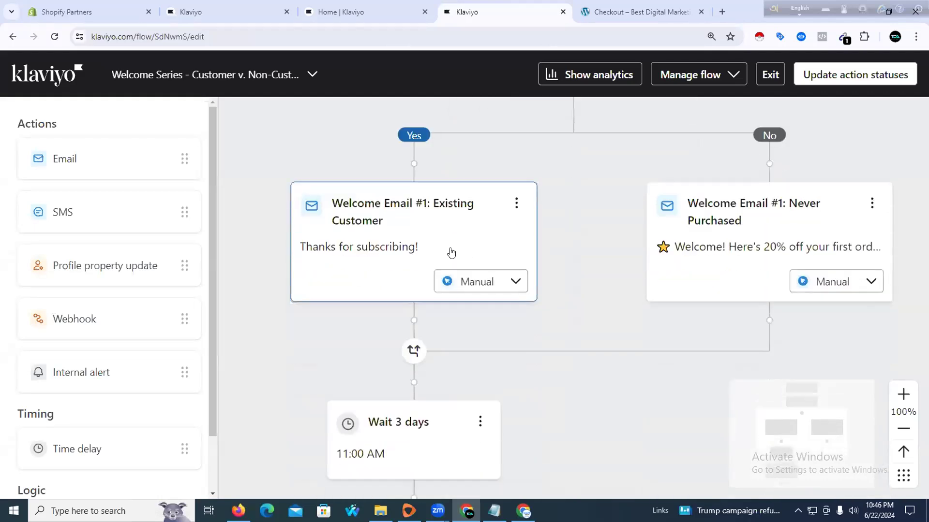
{"action": "scroll", "coordinate": [451, 252], "scroll_direction": "down", "scroll_amount": 1}
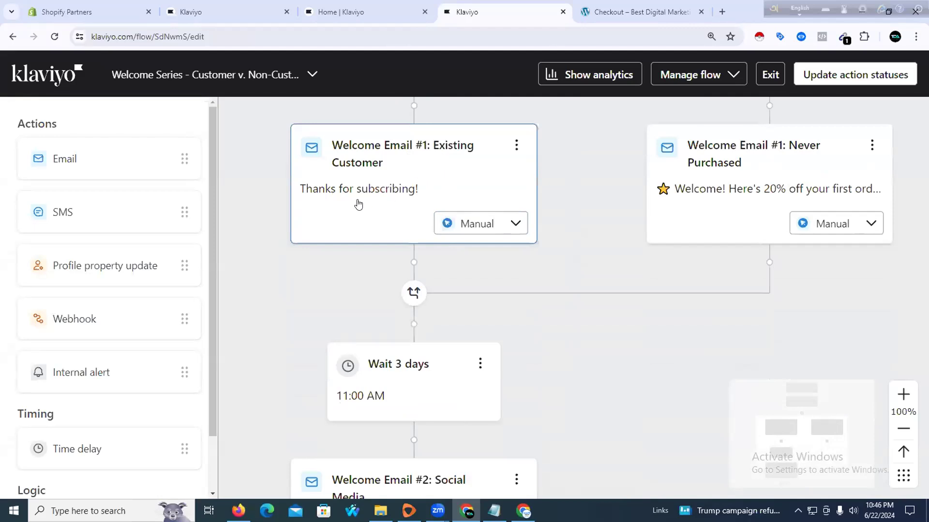
{"action": "scroll", "coordinate": [426, 219], "scroll_direction": "down", "scroll_amount": 1}
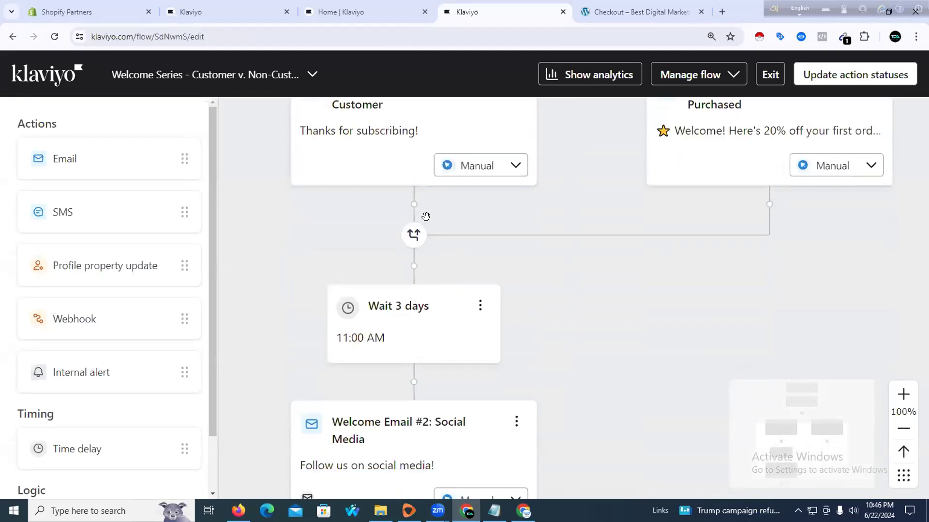
{"action": "scroll", "coordinate": [432, 315], "scroll_direction": "down", "scroll_amount": 2}
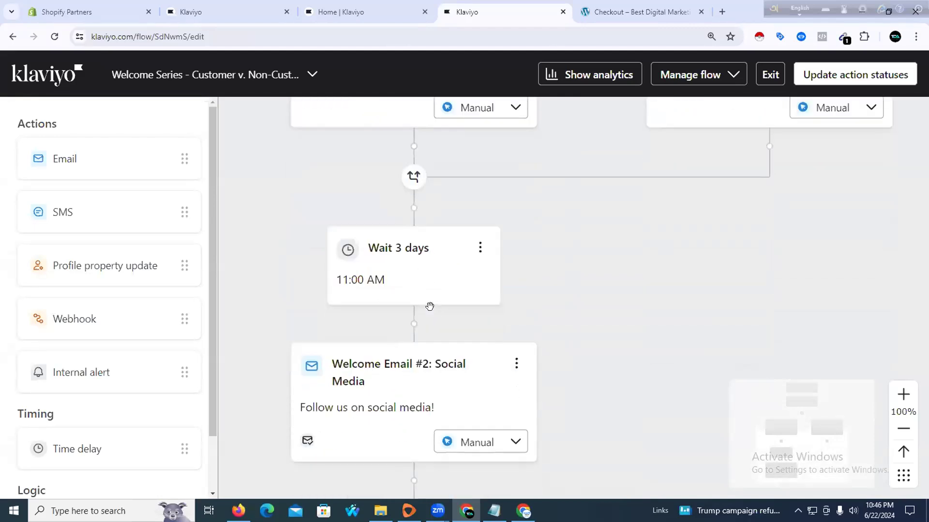
{"action": "scroll", "coordinate": [441, 296], "scroll_direction": "down", "scroll_amount": 1}
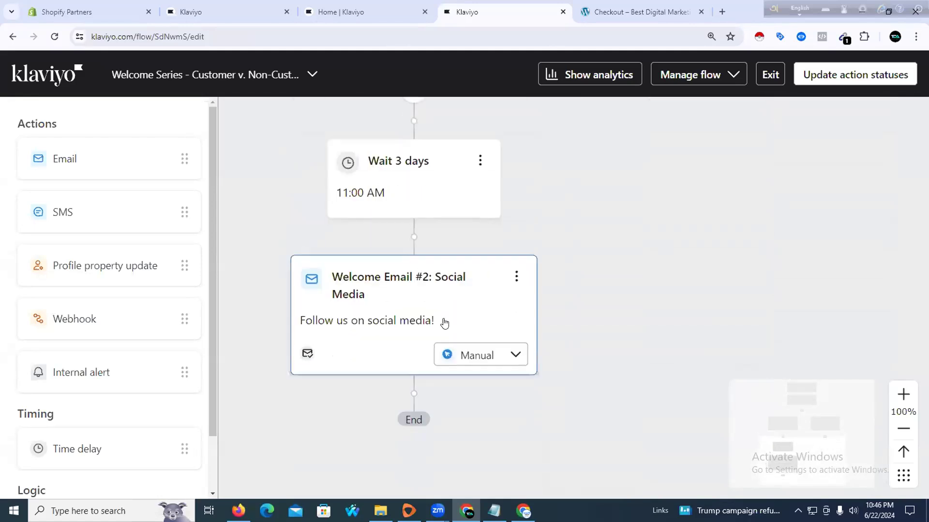
{"action": "scroll", "coordinate": [436, 285], "scroll_direction": "up", "scroll_amount": 5}
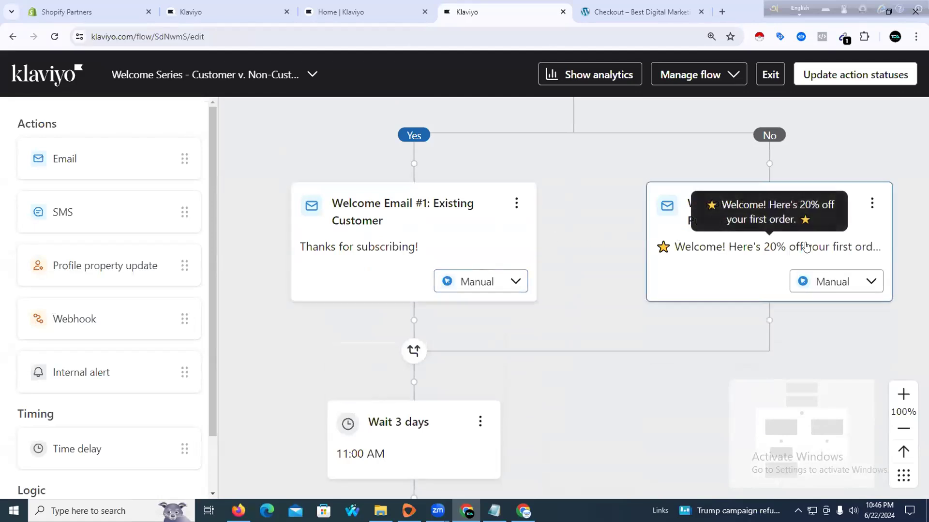
Open the Never Purchased welcome email's details and review its 20%-off welcome message
{"action": "left_click", "coordinate": [724, 248]}
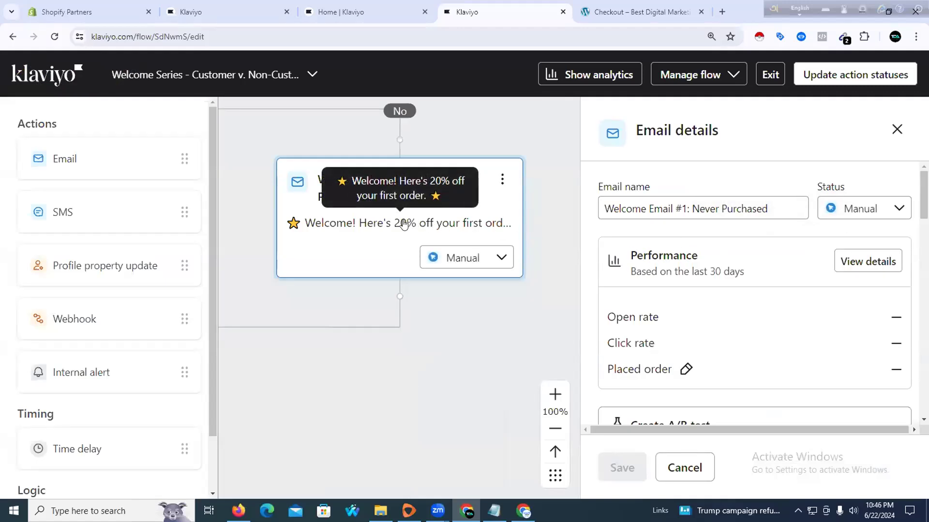
{"action": "scroll", "coordinate": [621, 279], "scroll_direction": "down", "scroll_amount": 6}
{"action": "scroll", "coordinate": [614, 279], "scroll_direction": "down", "scroll_amount": 1}
{"action": "scroll", "coordinate": [677, 286], "scroll_direction": "up", "scroll_amount": 2}
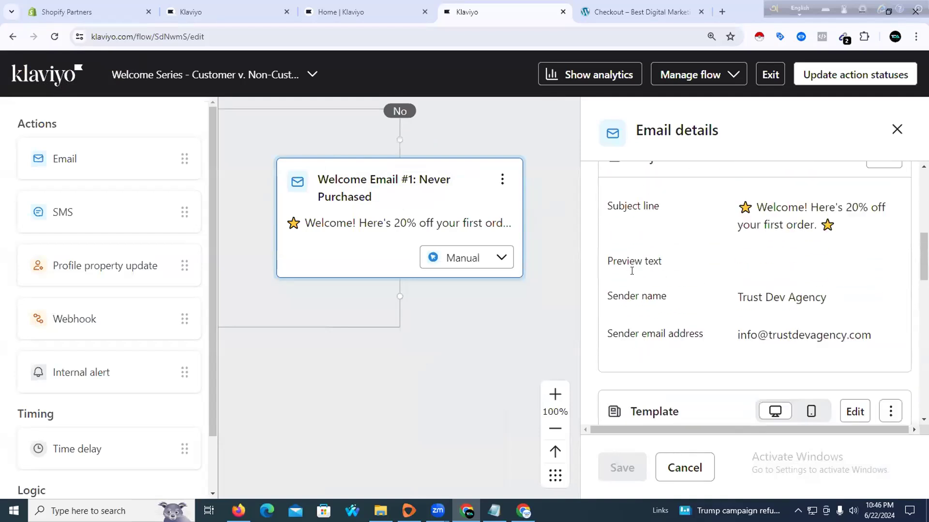
{"action": "scroll", "coordinate": [749, 296], "scroll_direction": "down", "scroll_amount": 6}
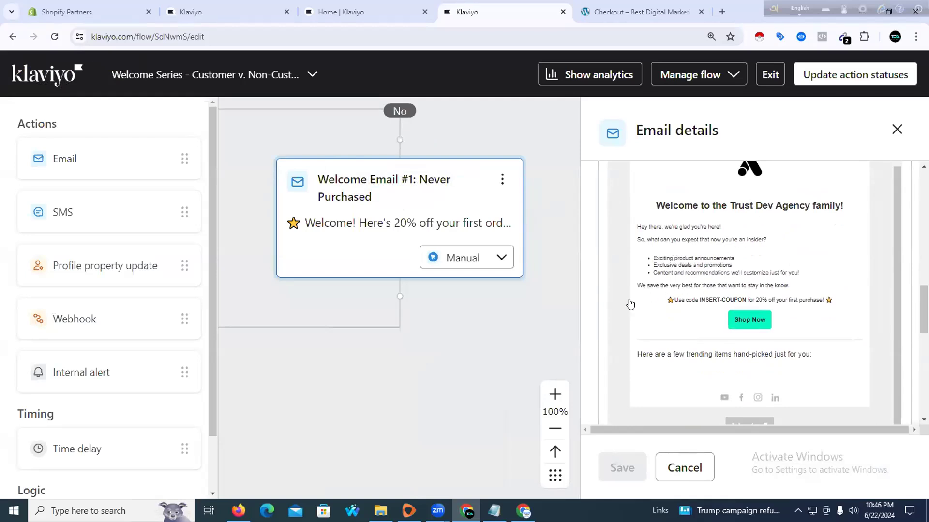
{"action": "scroll", "coordinate": [634, 310], "scroll_direction": "down", "scroll_amount": 4}
{"action": "scroll", "coordinate": [660, 313], "scroll_direction": "down", "scroll_amount": 5}
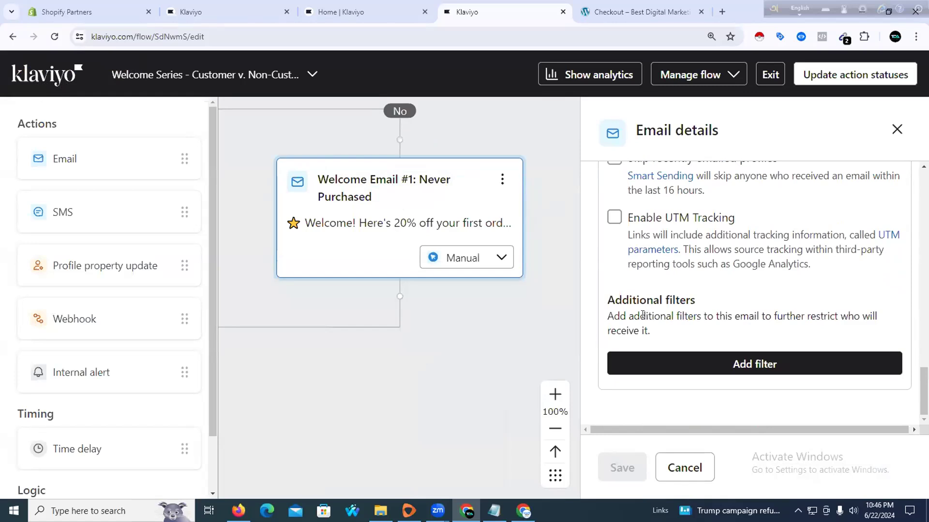
{"action": "scroll", "coordinate": [762, 264], "scroll_direction": "up", "scroll_amount": 5}
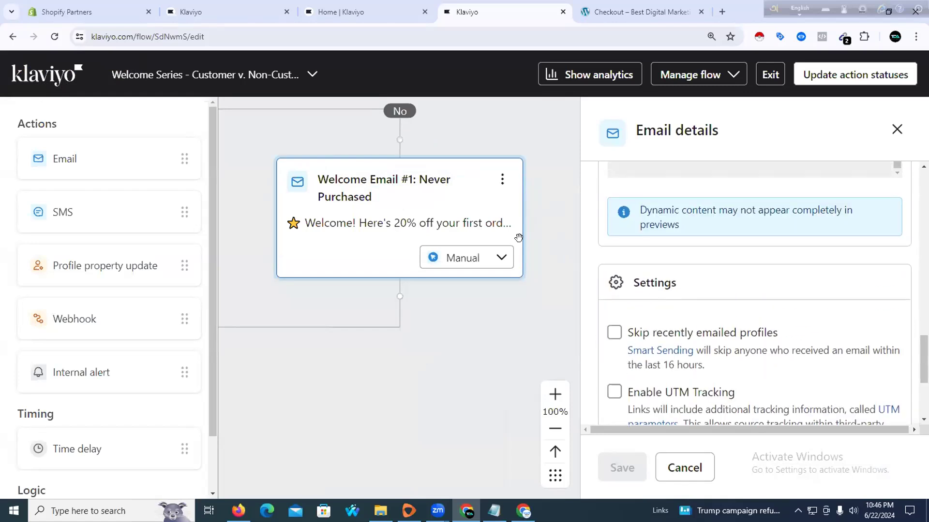
{"action": "scroll", "coordinate": [518, 239], "scroll_direction": "up", "scroll_amount": 2}
{"action": "scroll", "coordinate": [428, 311], "scroll_direction": "down", "scroll_amount": 2}
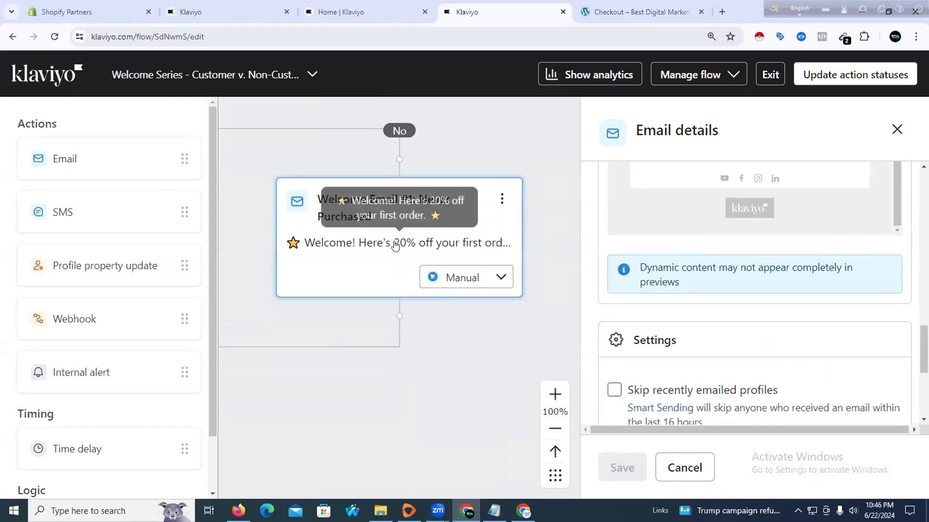
Choose Edit from the Never Purchased email's options menu
{"action": "scroll", "coordinate": [664, 240], "scroll_direction": "up", "scroll_amount": 5}
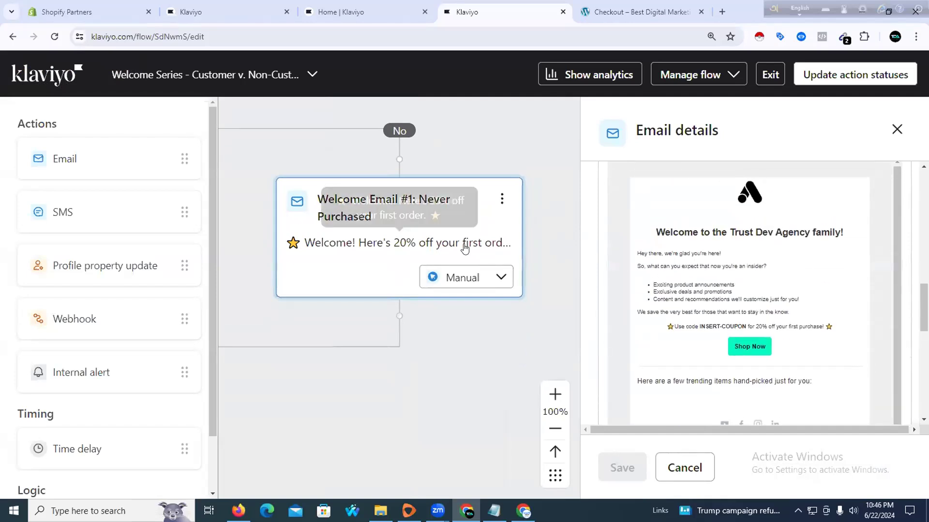
{"action": "scroll", "coordinate": [416, 273], "scroll_direction": "up", "scroll_amount": 1}
{"action": "scroll", "coordinate": [369, 288], "scroll_direction": "up", "scroll_amount": 1}
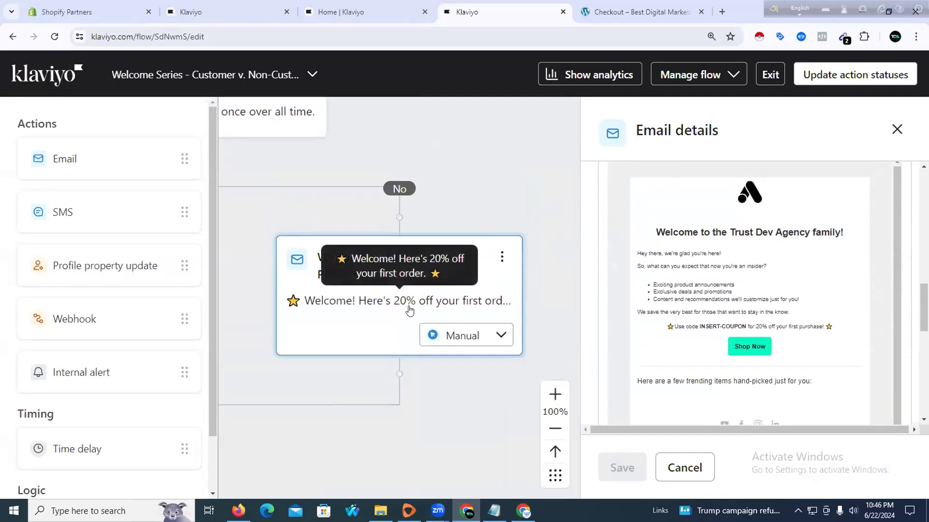
{"action": "left_click", "coordinate": [502, 258]}
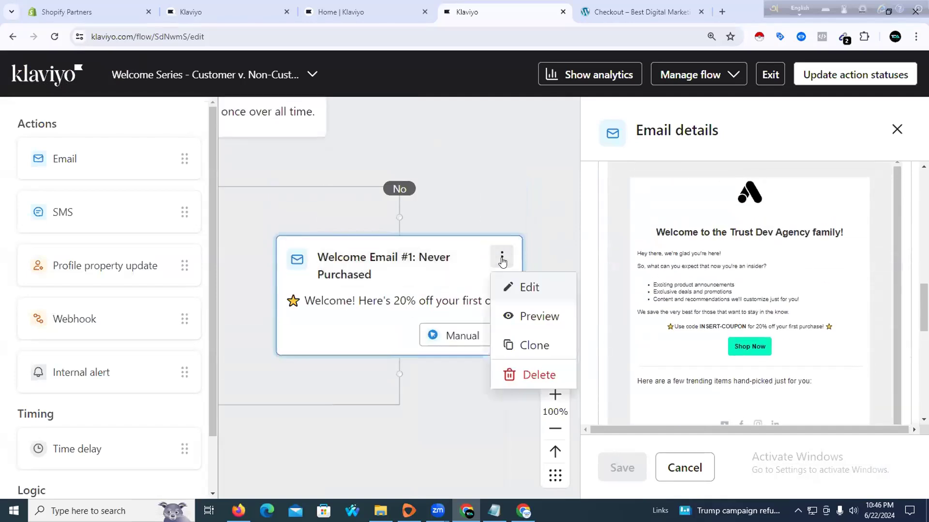
{"action": "left_click", "coordinate": [517, 286]}
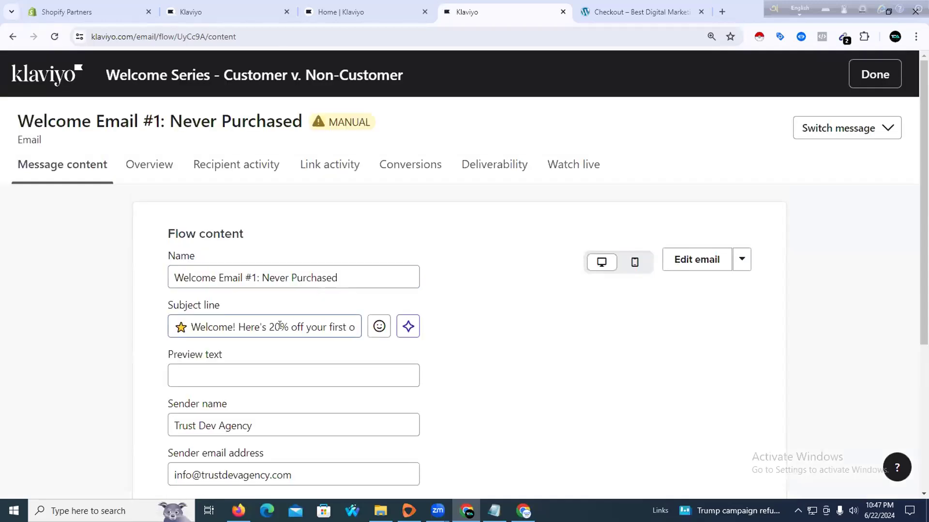
Change the Never Purchased email's subject line discount from 20% to 25%
{"action": "left_click_drag", "start_coordinate": [279, 325], "coordinate": [275, 322]}
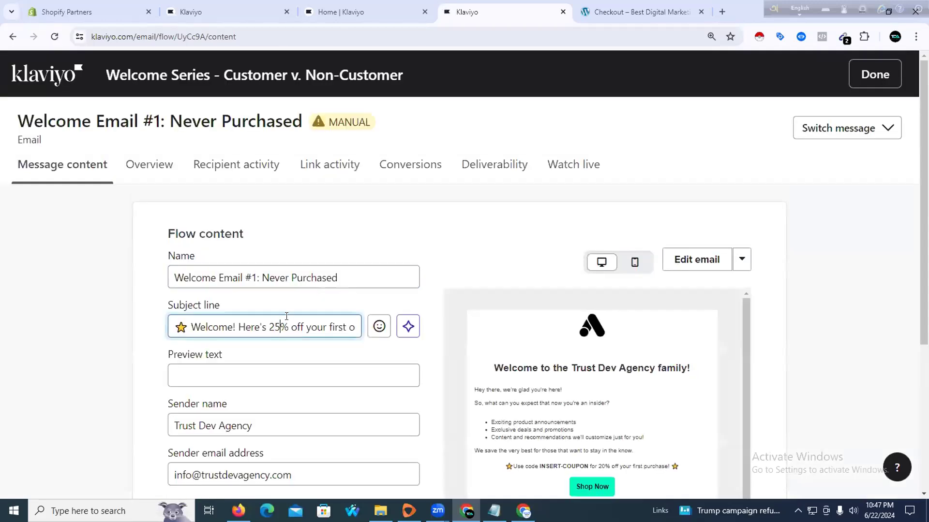
{"action": "scroll", "coordinate": [537, 245], "scroll_direction": "down", "scroll_amount": 3}
{"action": "scroll", "coordinate": [537, 244], "scroll_direction": "up", "scroll_amount": 3}
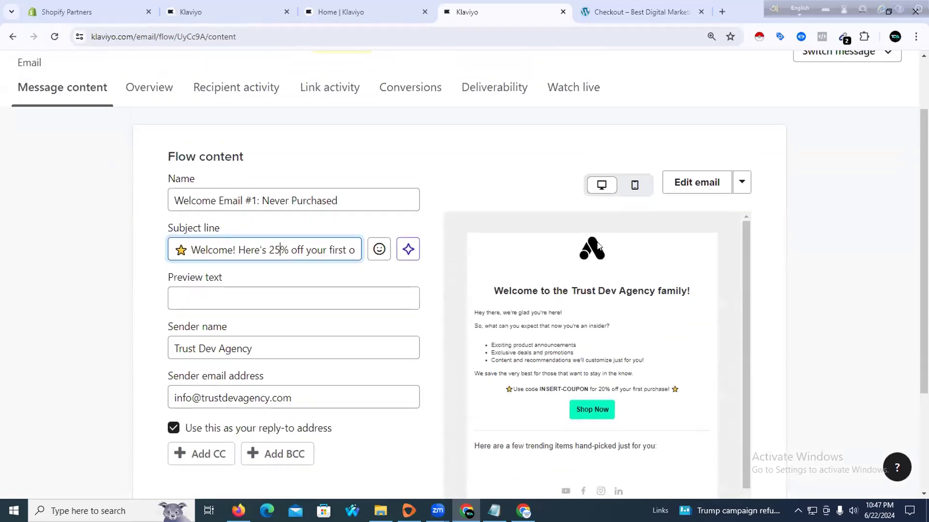
{"action": "scroll", "coordinate": [400, 369], "scroll_direction": "down", "scroll_amount": 5}
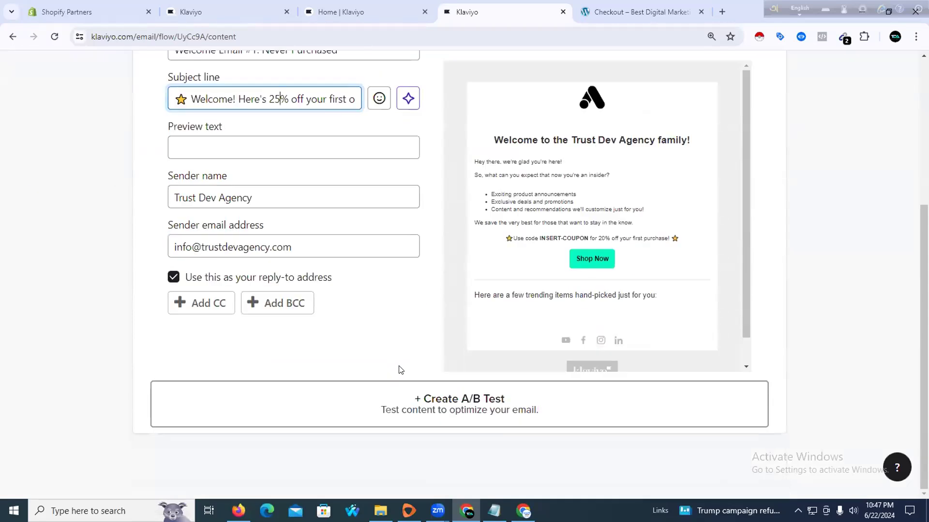
{"action": "scroll", "coordinate": [617, 224], "scroll_direction": "up", "scroll_amount": 4}
{"action": "scroll", "coordinate": [617, 223], "scroll_direction": "up", "scroll_amount": 1}
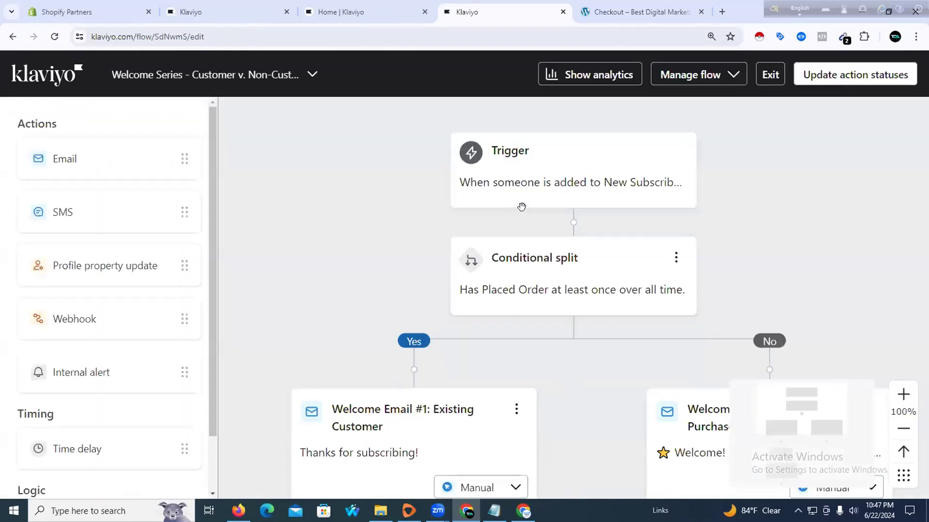
Set all Welcome Series flow actions to Live and exit to the Flows list
{"action": "scroll", "coordinate": [485, 288], "scroll_direction": "down", "scroll_amount": 4}
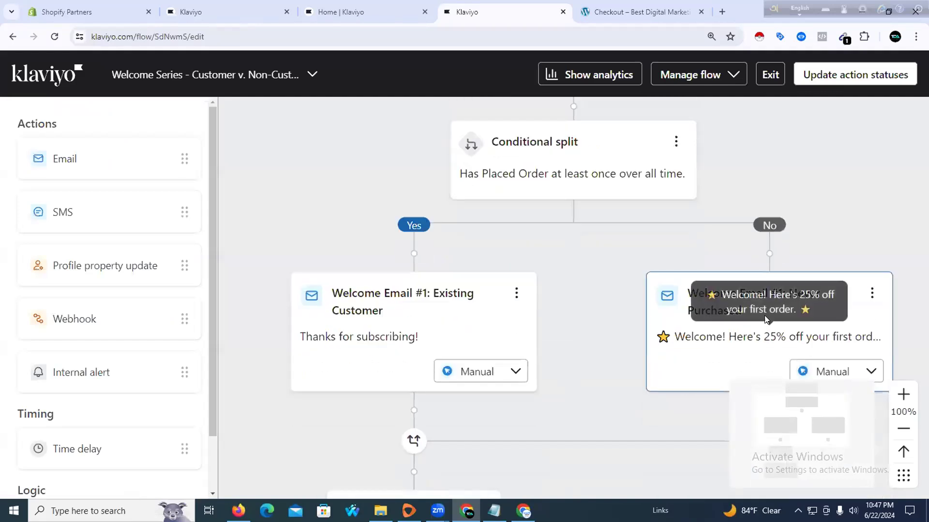
{"action": "scroll", "coordinate": [711, 302], "scroll_direction": "down", "scroll_amount": 2}
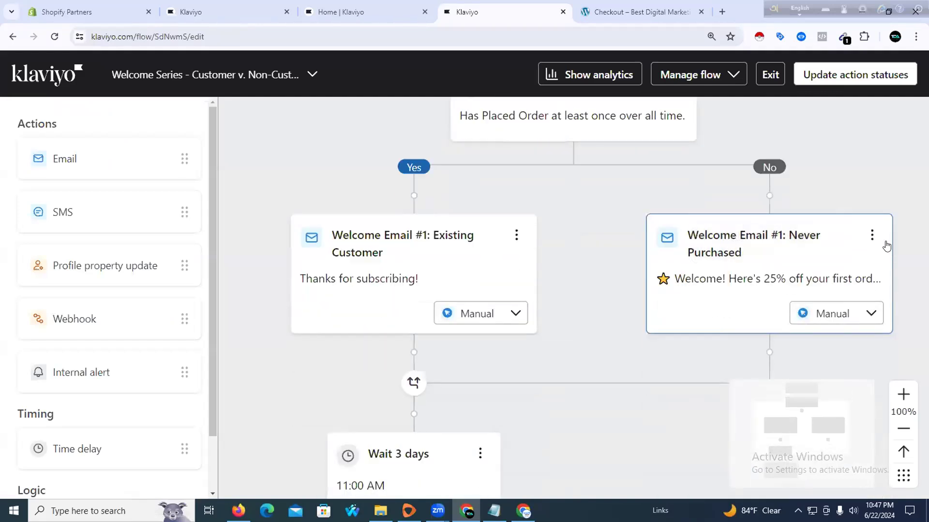
{"action": "left_click", "coordinate": [870, 237]}
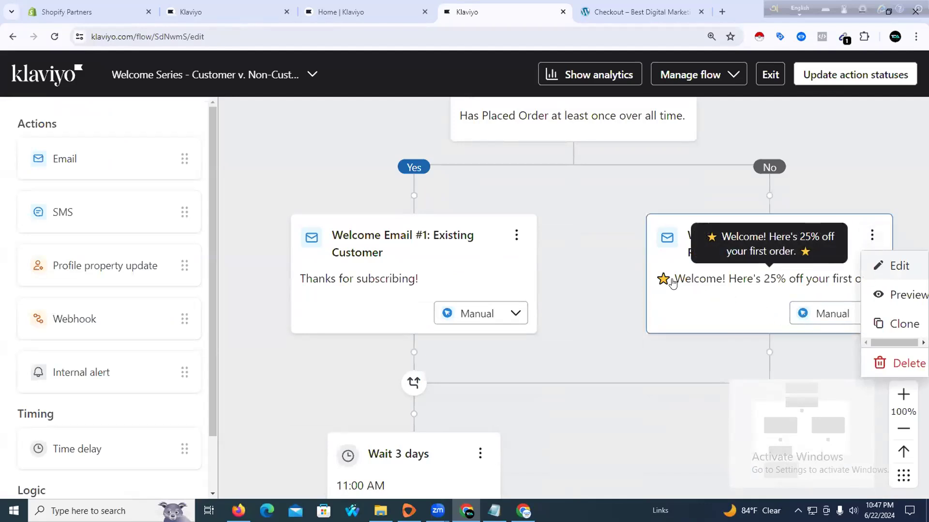
{"action": "left_click", "coordinate": [833, 77]}
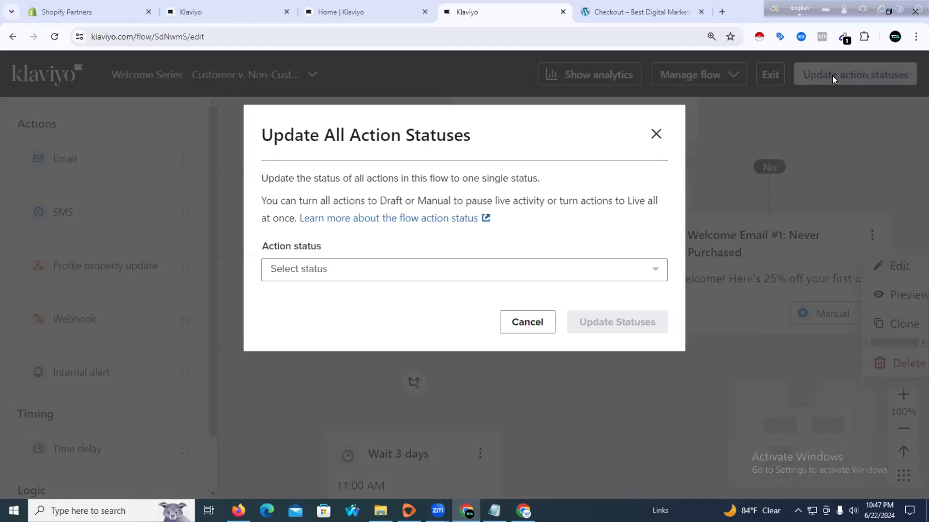
{"action": "left_click", "coordinate": [494, 270]}
{"action": "left_click", "coordinate": [379, 353]}
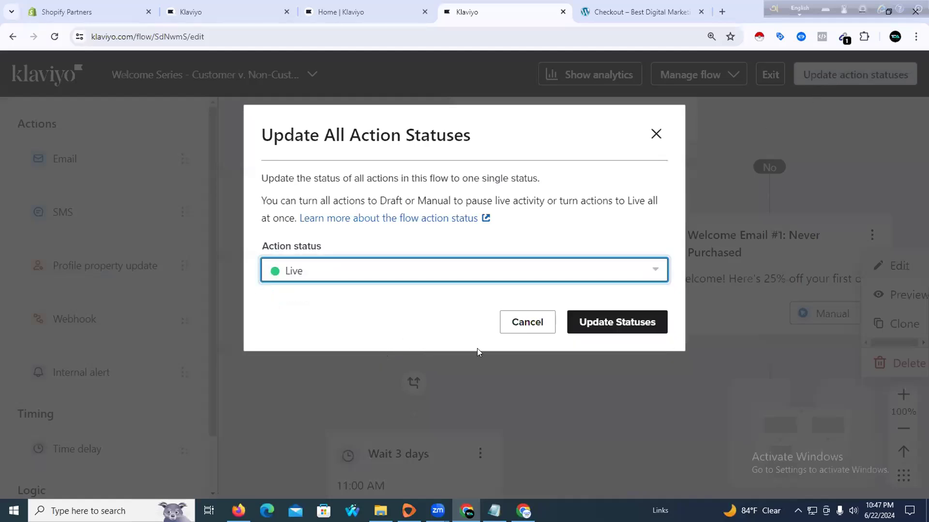
{"action": "left_click", "coordinate": [590, 323]}
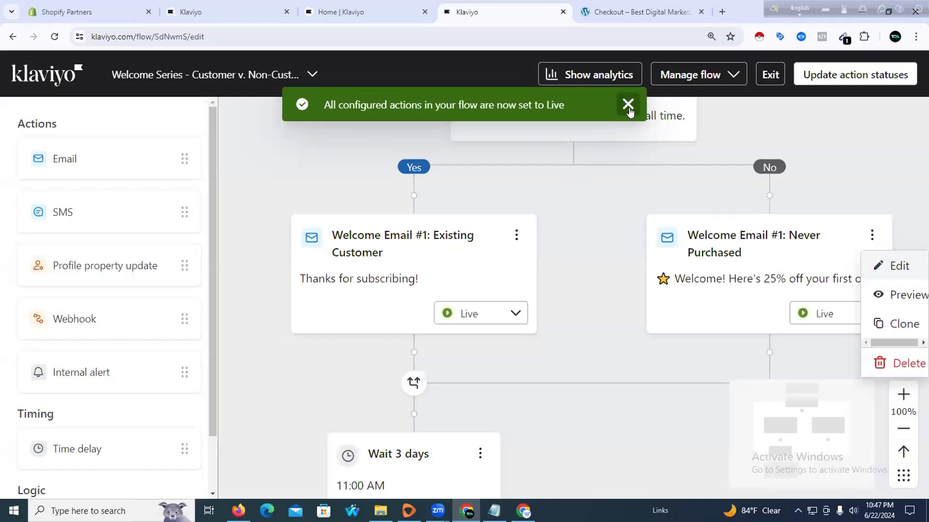
{"action": "left_click", "coordinate": [770, 75]}
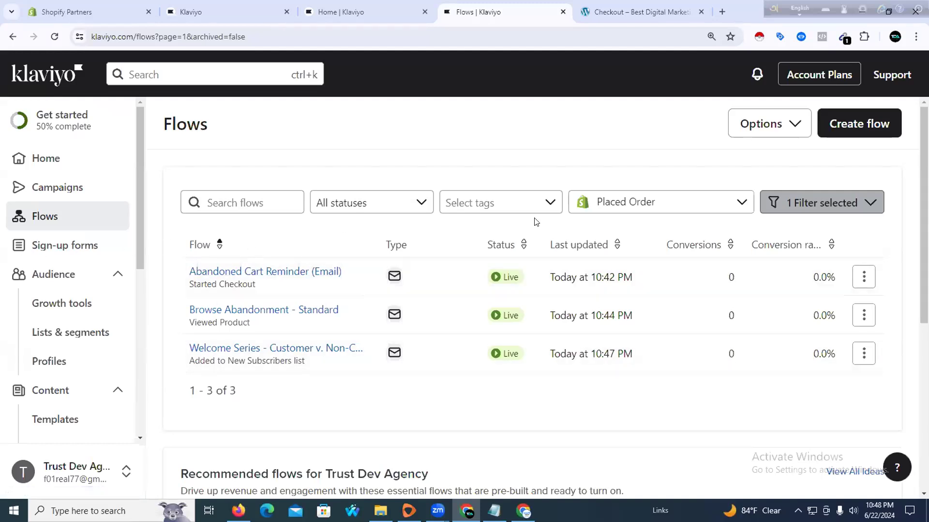
Create a flow from the recommended Customer Thank You template
{"action": "scroll", "coordinate": [436, 262], "scroll_direction": "down", "scroll_amount": 2}
{"action": "scroll", "coordinate": [437, 263], "scroll_direction": "down", "scroll_amount": 4}
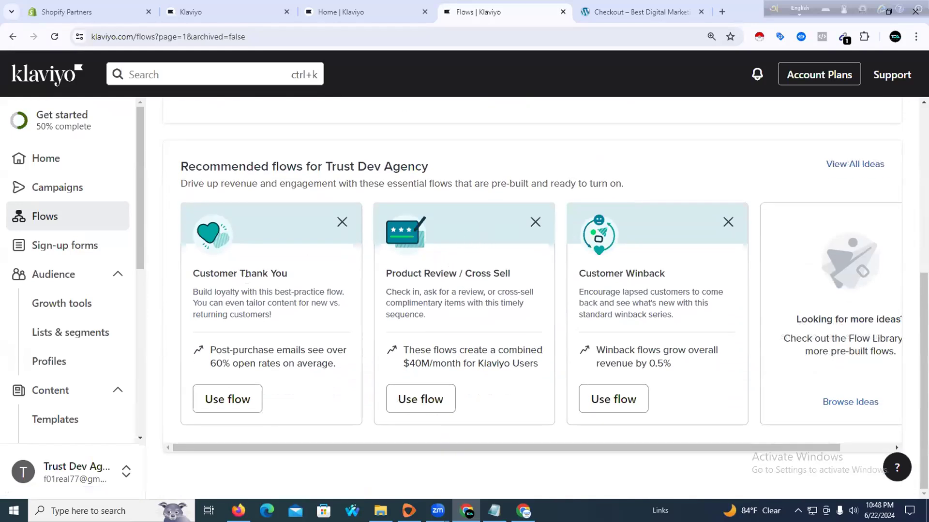
{"action": "left_click", "coordinate": [238, 395]}
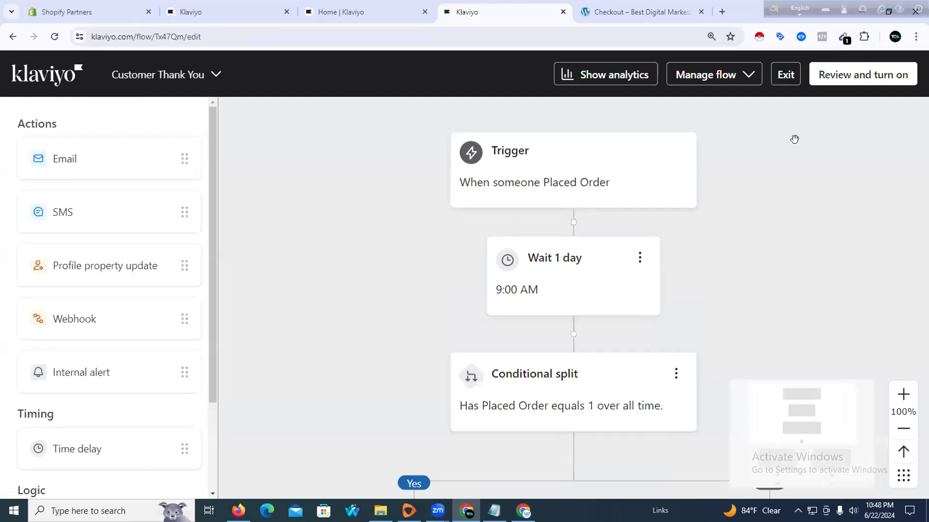
Change the Customer Thank You flow's first delay from 1 day to 1 hour and save it
{"action": "scroll", "coordinate": [780, 151], "scroll_direction": "down", "scroll_amount": 3}
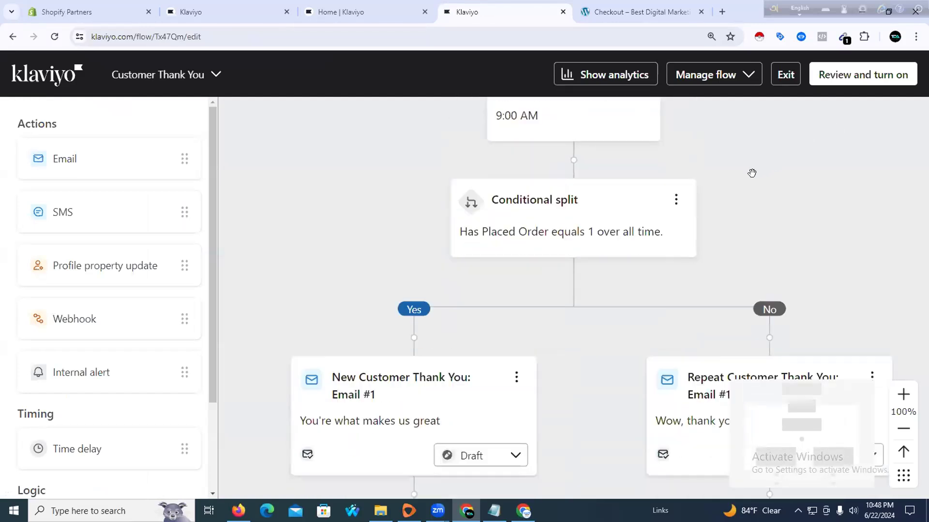
{"action": "scroll", "coordinate": [751, 173], "scroll_direction": "down", "scroll_amount": 1}
{"action": "scroll", "coordinate": [512, 201], "scroll_direction": "up", "scroll_amount": 4}
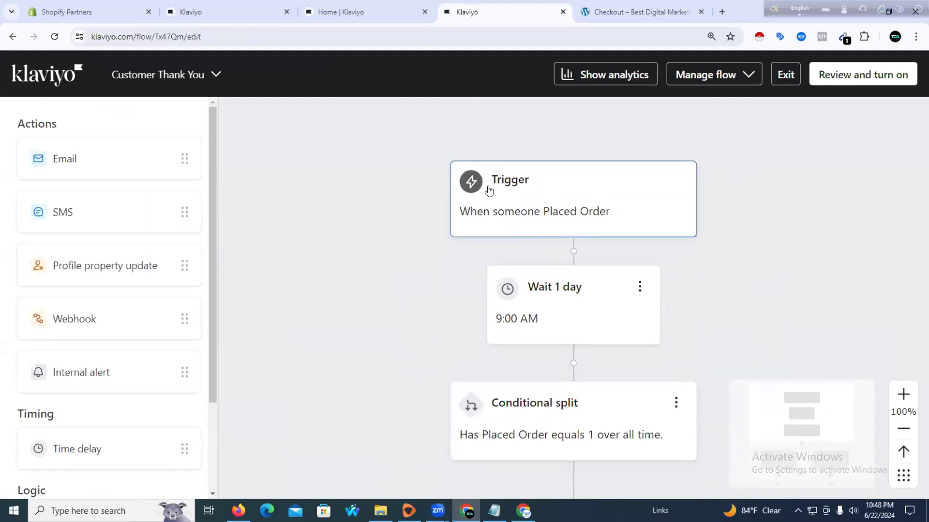
{"action": "scroll", "coordinate": [559, 228], "scroll_direction": "down", "scroll_amount": 1}
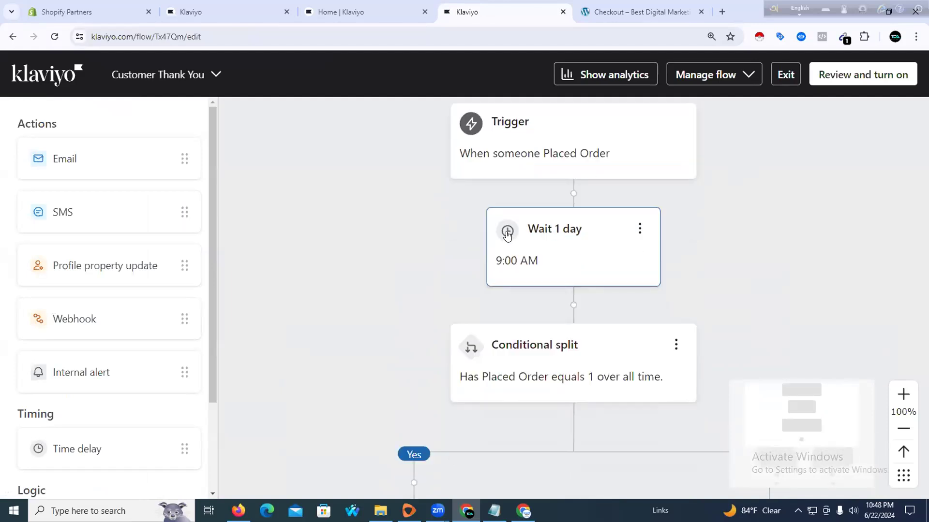
{"action": "left_click", "coordinate": [599, 236]}
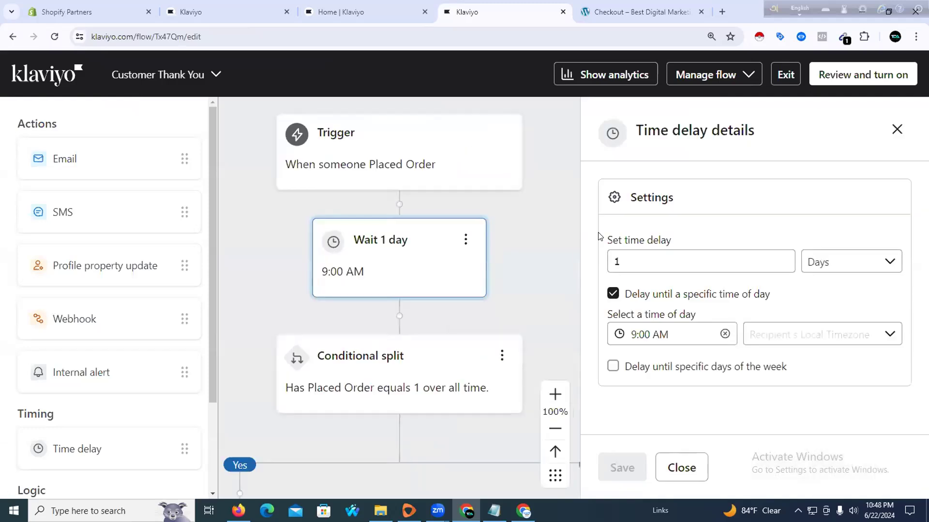
{"action": "left_click", "coordinate": [831, 260]}
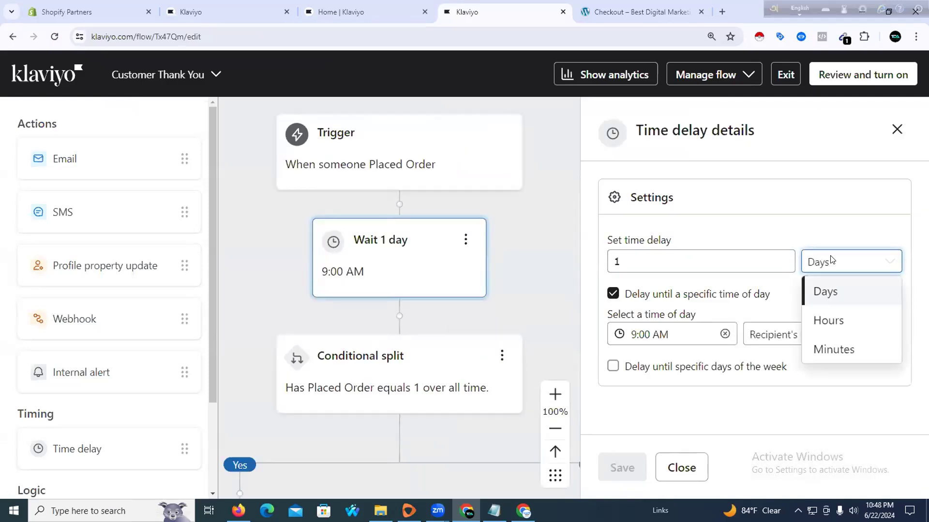
{"action": "left_click", "coordinate": [827, 321]}
{"action": "double_click", "coordinate": [669, 263]}
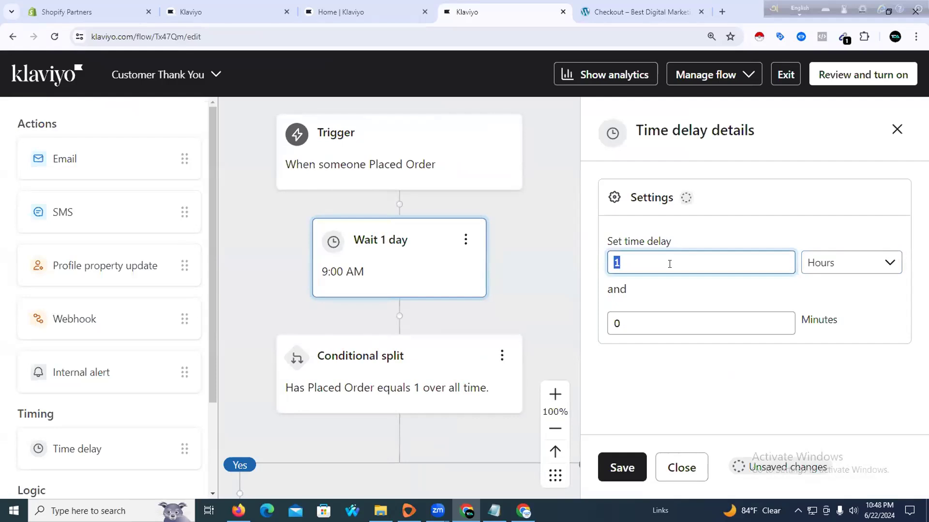
{"action": "left_click", "coordinate": [613, 461]}
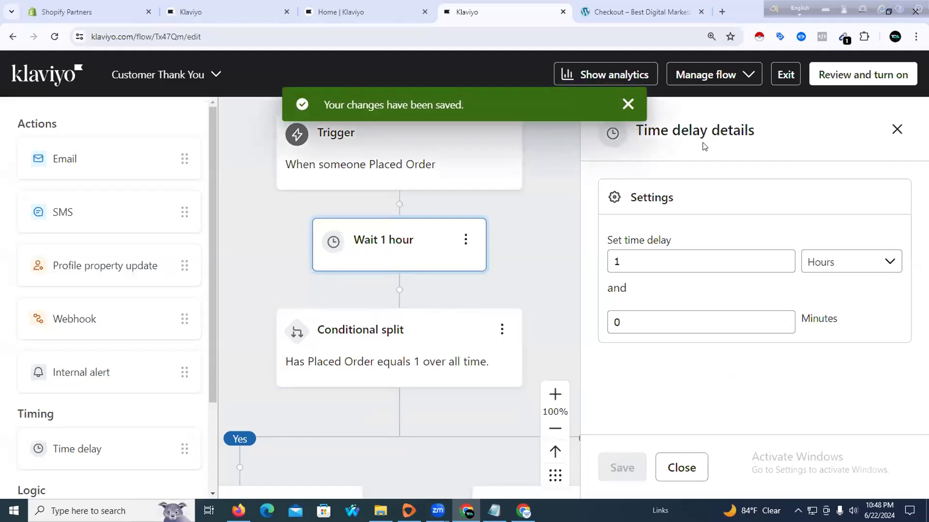
{"action": "left_click", "coordinate": [897, 129]}
Scroll down to view the New Customer and Repeat Customer Thank You emails, both still Draft
{"action": "scroll", "coordinate": [408, 283], "scroll_direction": "down", "scroll_amount": 1}
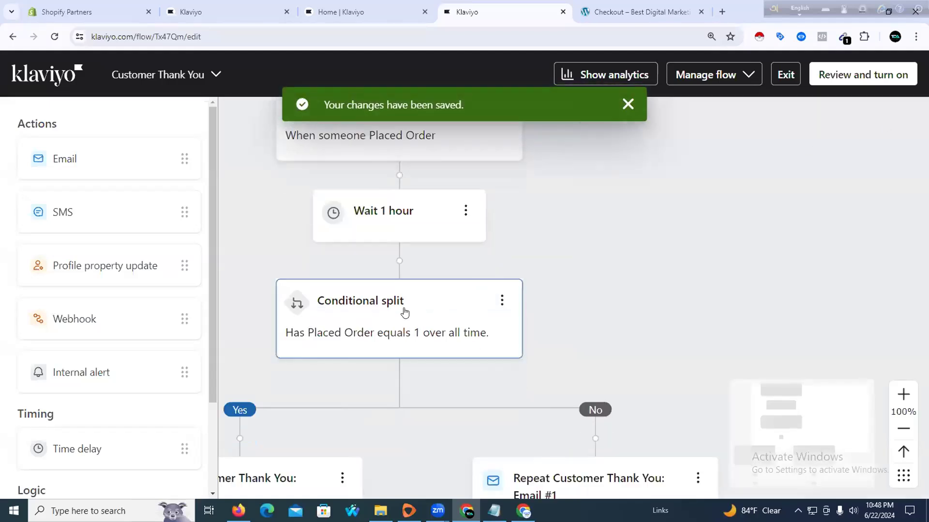
{"action": "scroll", "coordinate": [421, 305], "scroll_direction": "down", "scroll_amount": 2}
{"action": "scroll", "coordinate": [469, 297], "scroll_direction": "down", "scroll_amount": 2}
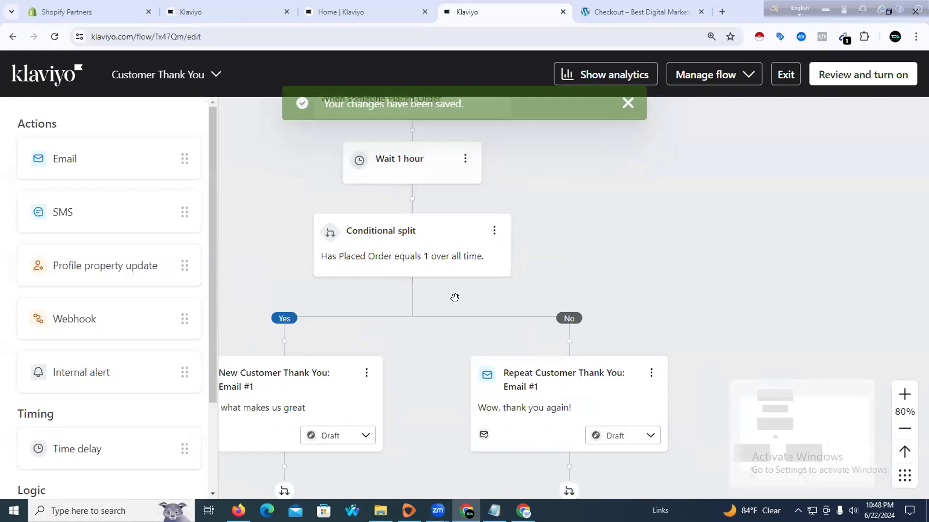
{"action": "scroll", "coordinate": [451, 299], "scroll_direction": "down", "scroll_amount": 1}
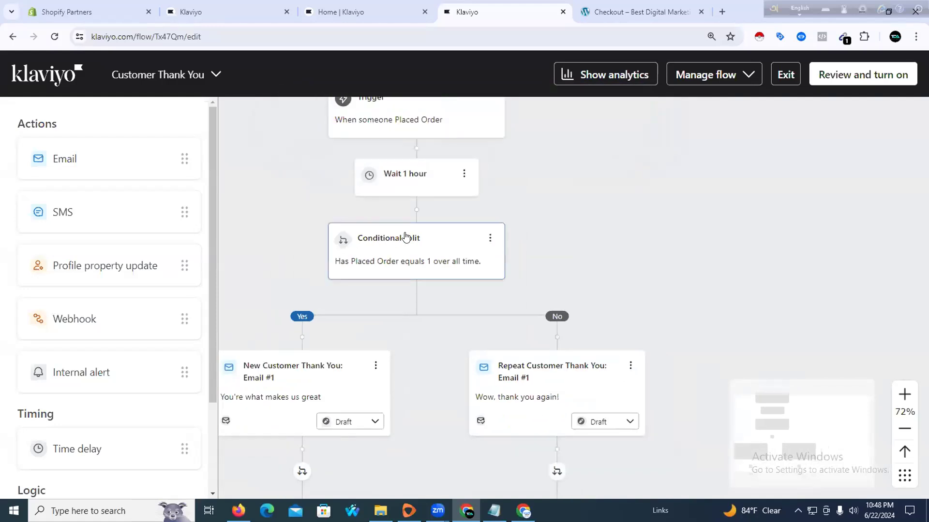
{"action": "scroll", "coordinate": [371, 279], "scroll_direction": "down", "scroll_amount": 1}
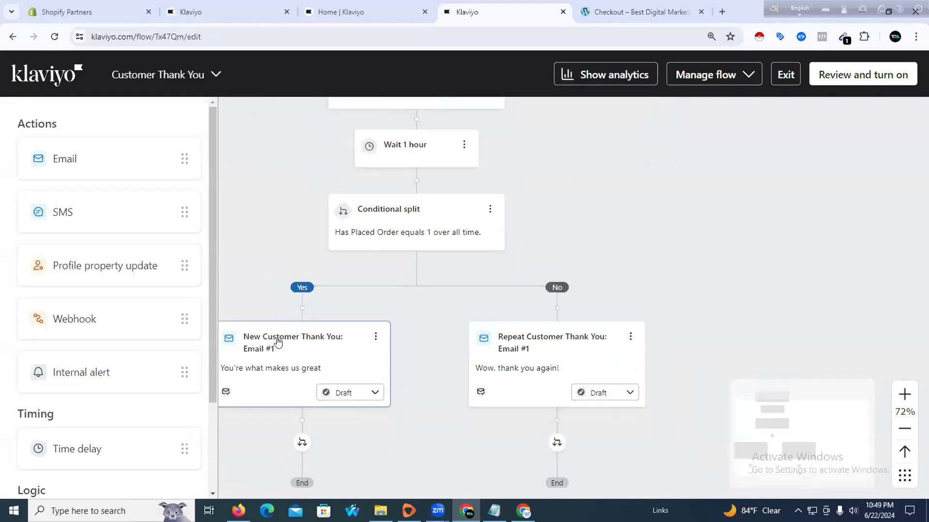
{"action": "scroll", "coordinate": [302, 355], "scroll_direction": "down", "scroll_amount": 2}
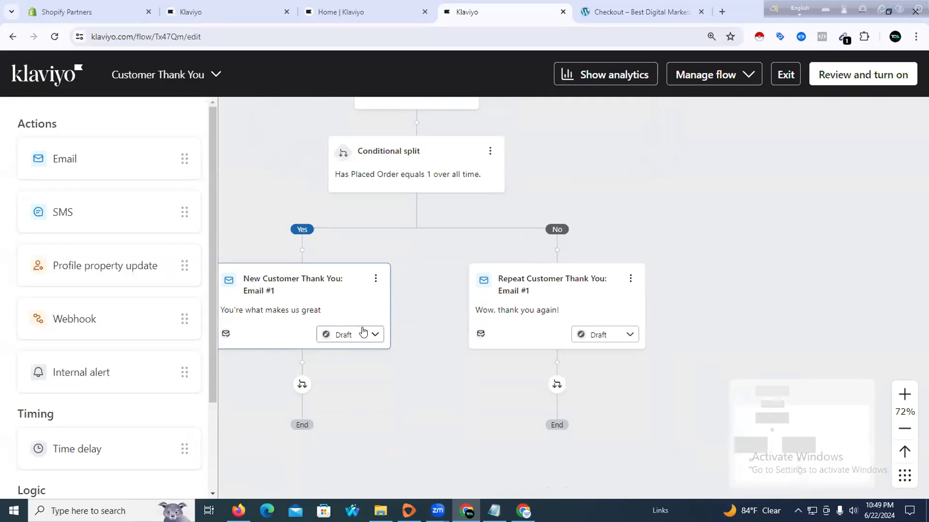
{"action": "left_click", "coordinate": [372, 335]}
{"action": "left_click", "coordinate": [343, 400]}
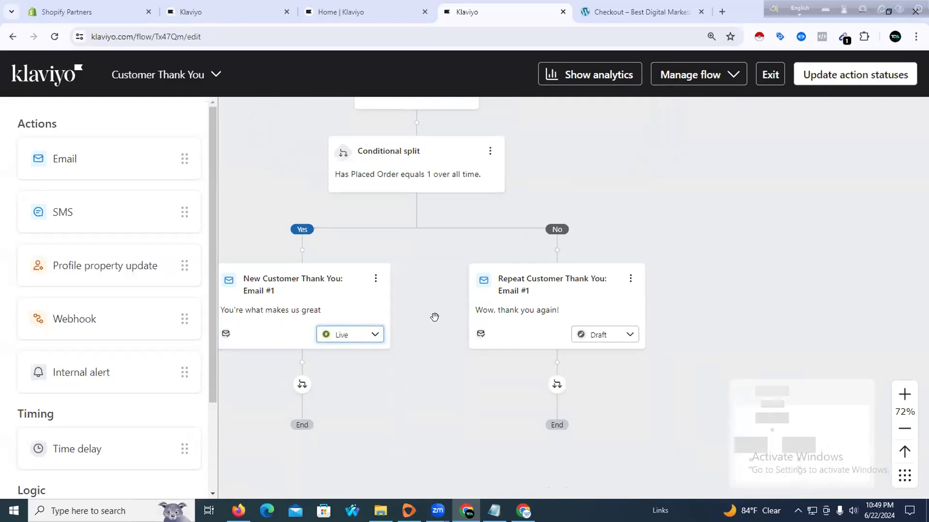
{"action": "left_click", "coordinate": [618, 334]}
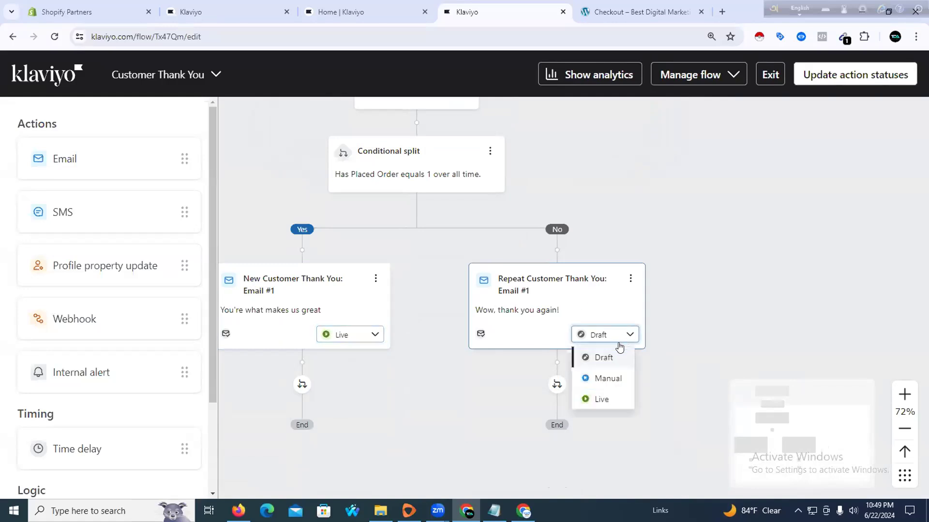
{"action": "left_click", "coordinate": [598, 398]}
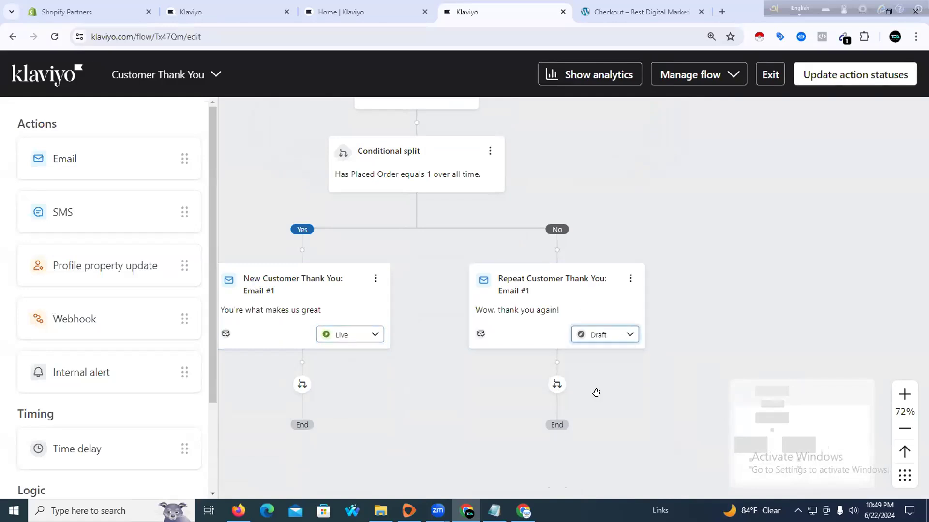
{"action": "left_click", "coordinate": [834, 76]}
{"action": "left_click", "coordinate": [460, 275]}
{"action": "left_click", "coordinate": [369, 349]}
{"action": "left_click", "coordinate": [618, 323]}
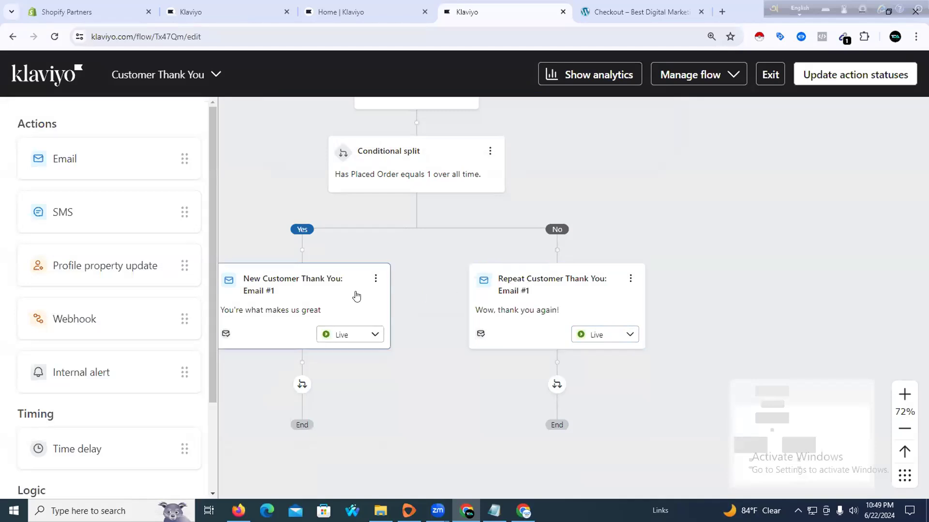
{"action": "scroll", "coordinate": [358, 293], "scroll_direction": "up", "scroll_amount": 2}
{"action": "scroll", "coordinate": [370, 288], "scroll_direction": "down", "scroll_amount": 1}
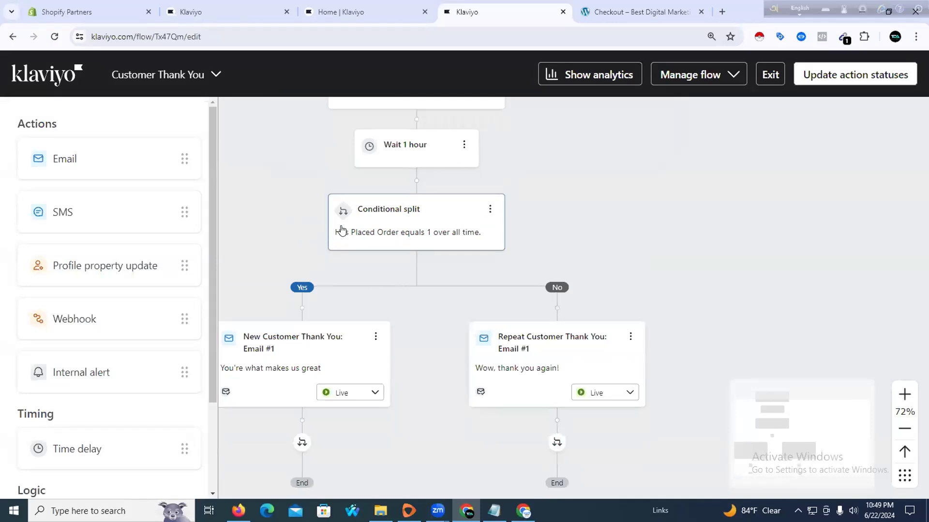
{"action": "scroll", "coordinate": [385, 236], "scroll_direction": "down", "scroll_amount": 1}
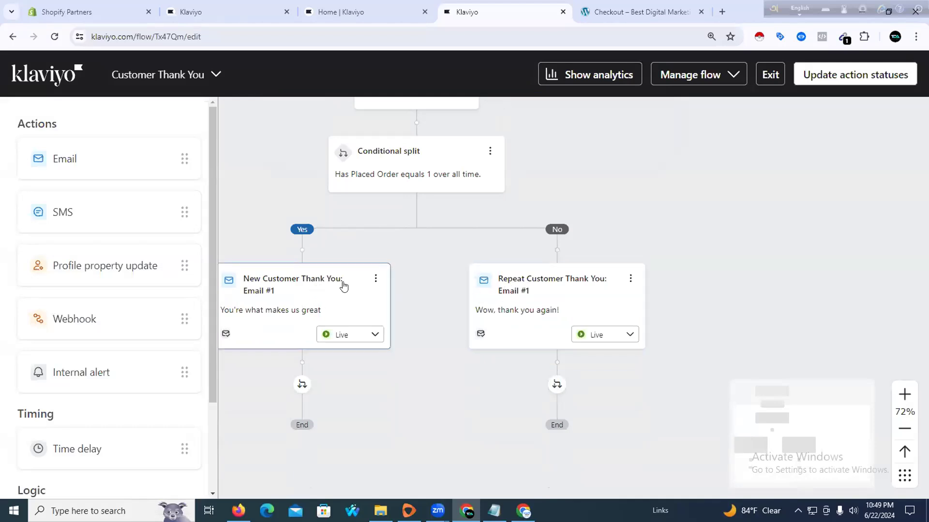
{"action": "left_click", "coordinate": [602, 333]}
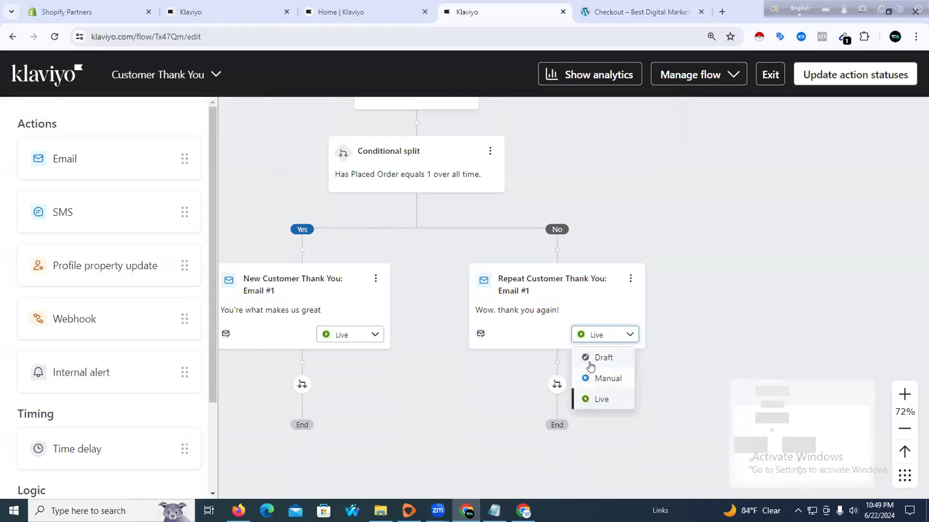
{"action": "left_click", "coordinate": [590, 359]}
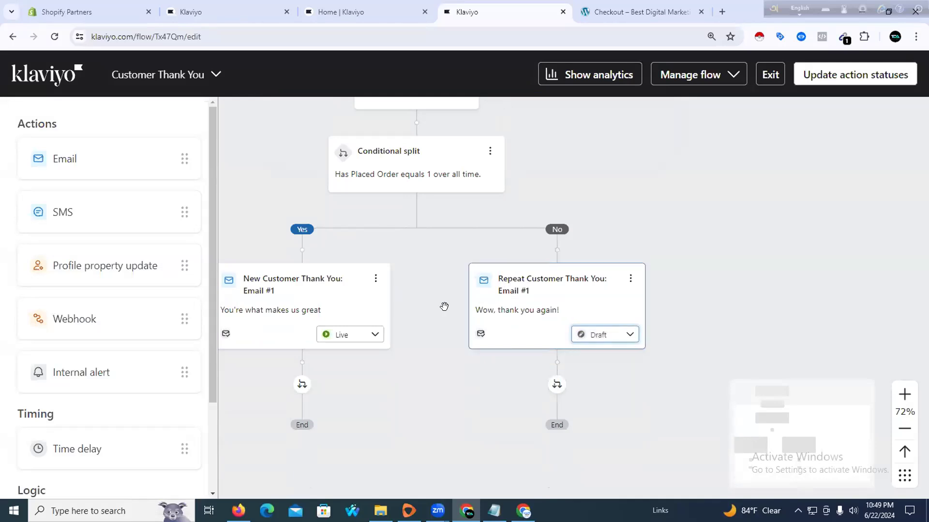
{"action": "left_click", "coordinate": [627, 334]}
{"action": "left_click", "coordinate": [594, 390]}
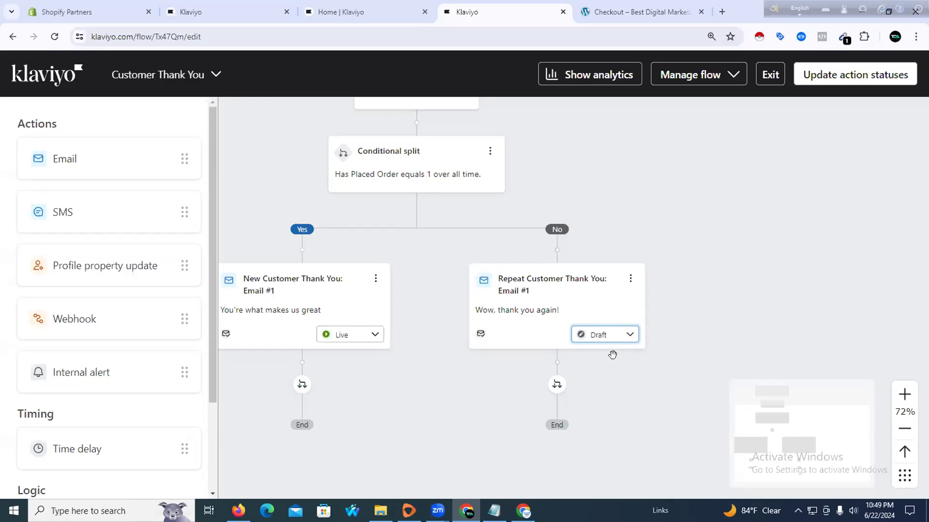
Switch every Customer Thank You flow action to Live and return to the Flows list
{"action": "left_click", "coordinate": [842, 73]}
{"action": "left_click", "coordinate": [393, 261]}
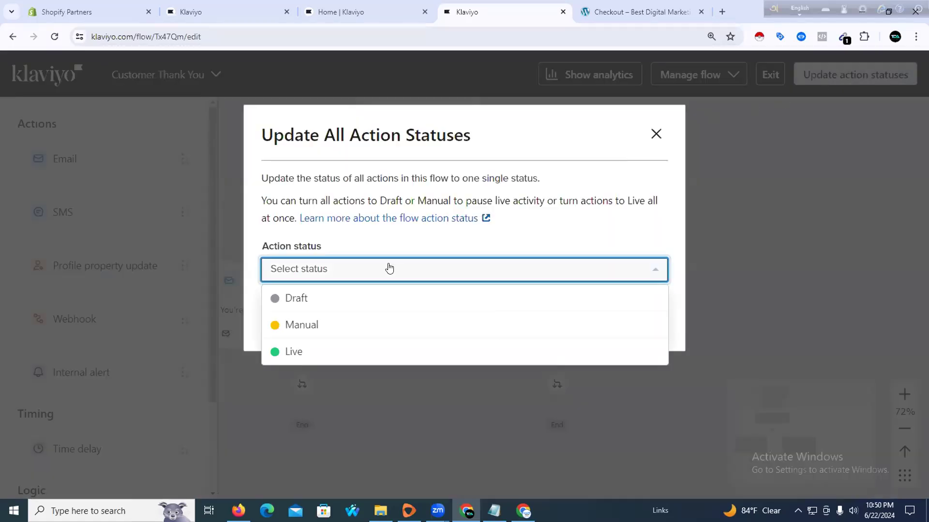
{"action": "left_click", "coordinate": [345, 357]}
{"action": "left_click", "coordinate": [587, 322]}
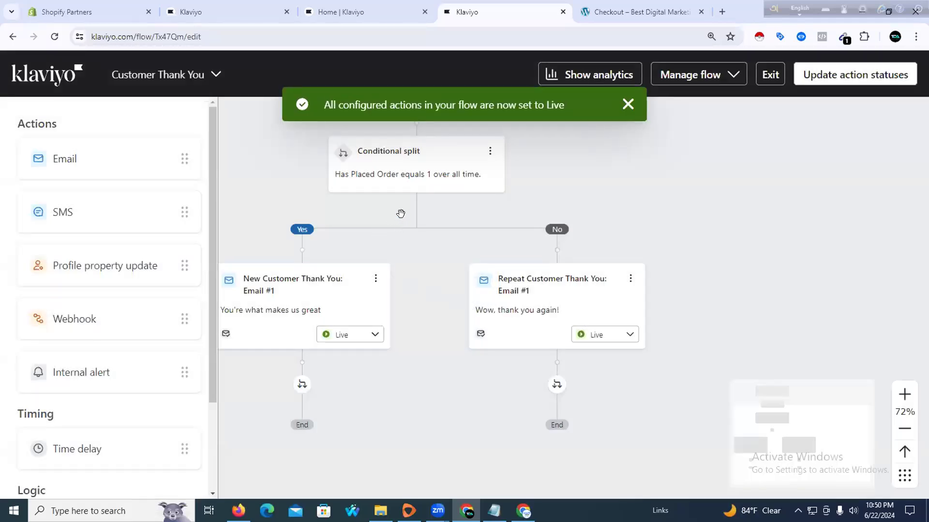
{"action": "left_click", "coordinate": [768, 74]}
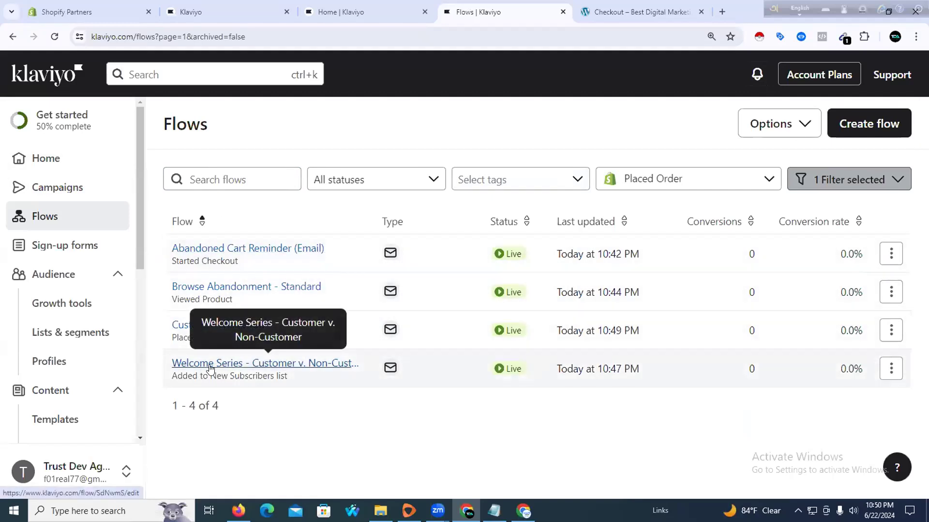
Start a new flow and browse the template library to the Send order updates templates
{"action": "left_click", "coordinate": [855, 122]}
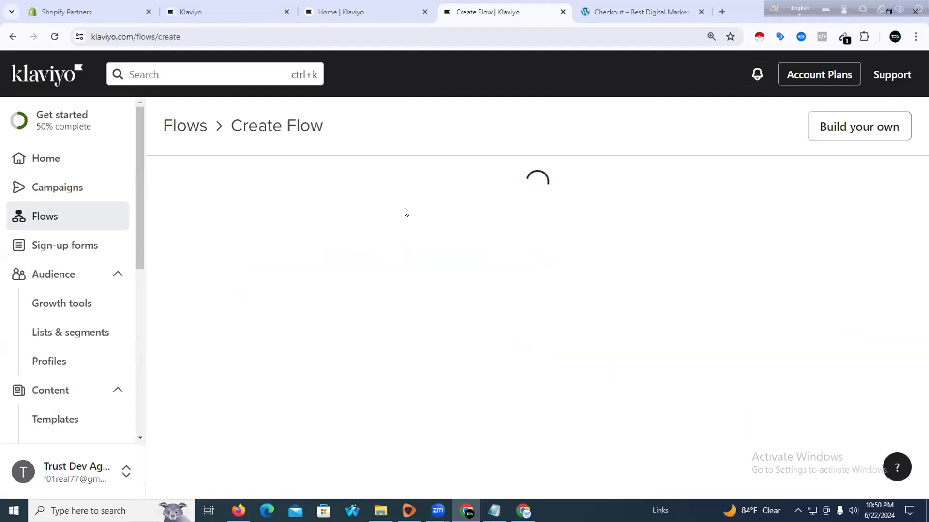
{"action": "scroll", "coordinate": [420, 236], "scroll_direction": "down", "scroll_amount": 6}
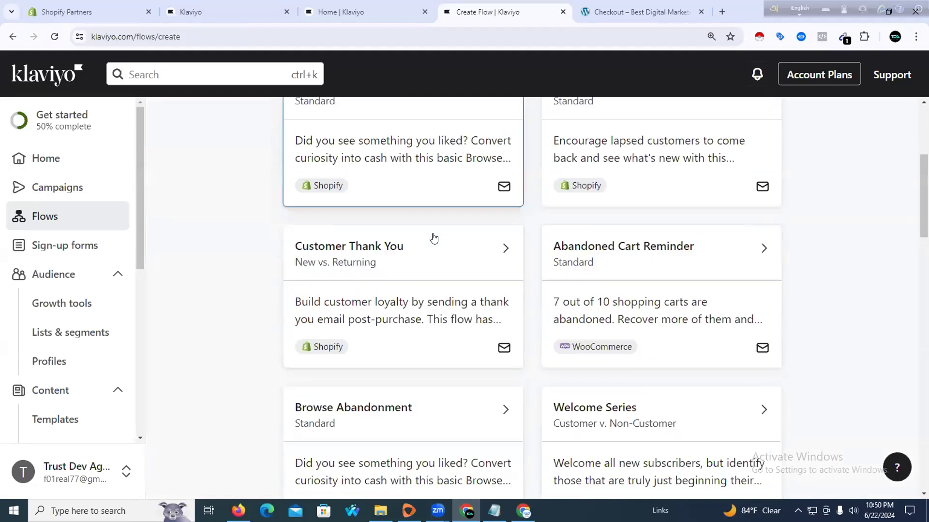
{"action": "scroll", "coordinate": [406, 234], "scroll_direction": "up", "scroll_amount": 4}
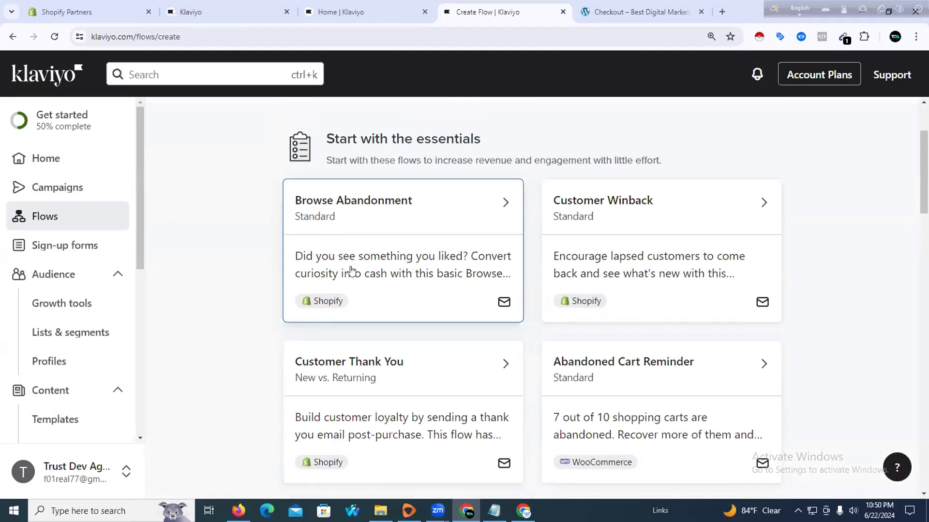
{"action": "scroll", "coordinate": [319, 256], "scroll_direction": "down", "scroll_amount": 2}
{"action": "scroll", "coordinate": [319, 256], "scroll_direction": "down", "scroll_amount": 3}
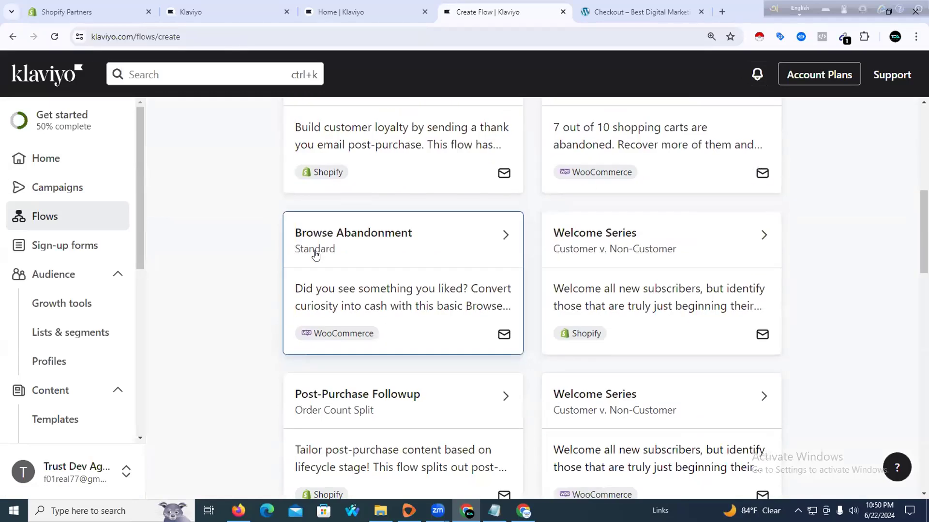
{"action": "scroll", "coordinate": [322, 261], "scroll_direction": "down", "scroll_amount": 2}
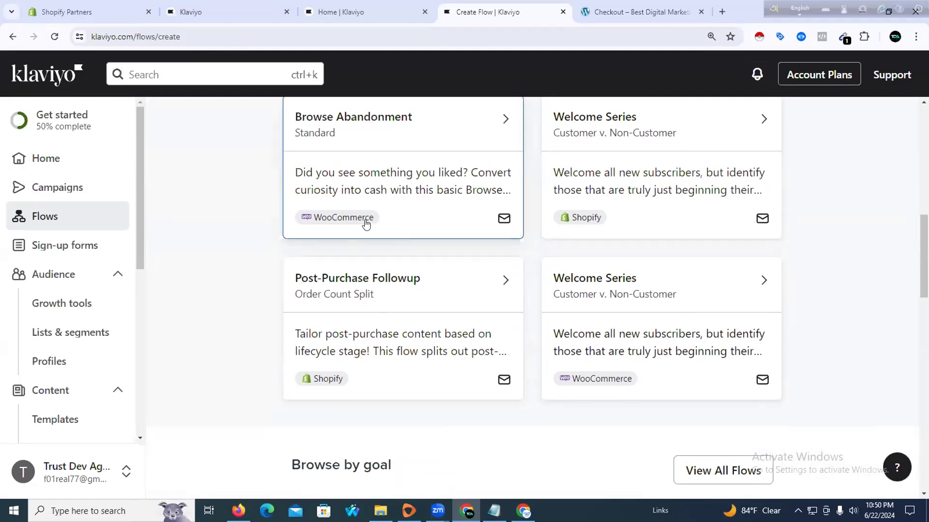
{"action": "scroll", "coordinate": [366, 224], "scroll_direction": "down", "scroll_amount": 1}
{"action": "scroll", "coordinate": [404, 261], "scroll_direction": "down", "scroll_amount": 3}
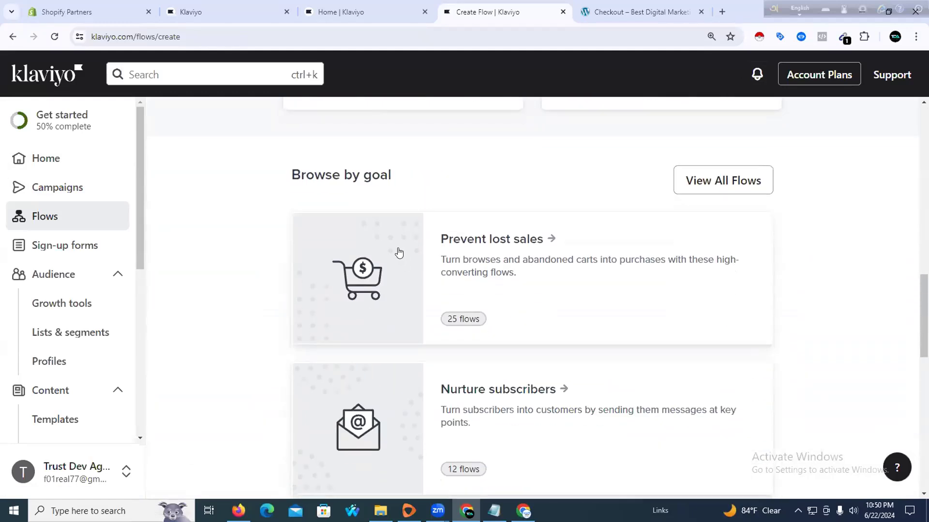
{"action": "scroll", "coordinate": [556, 248], "scroll_direction": "down", "scroll_amount": 2}
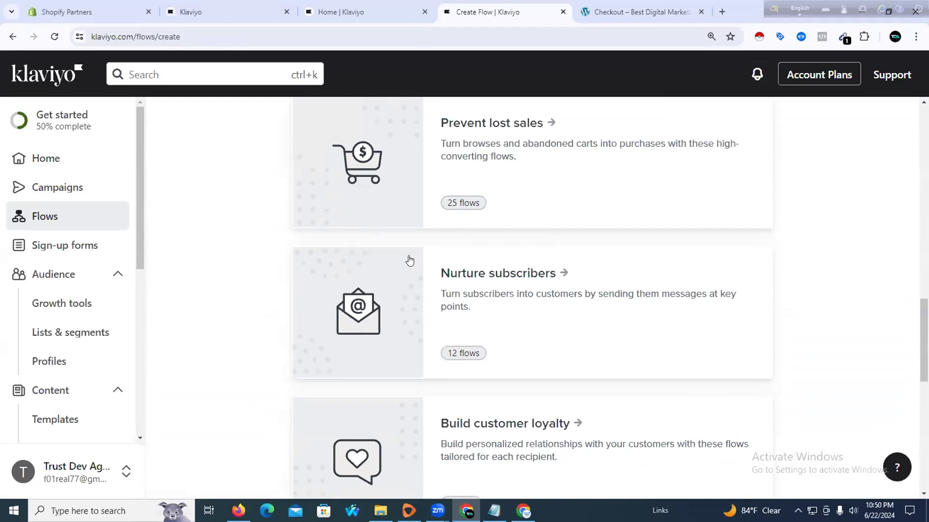
{"action": "scroll", "coordinate": [437, 273], "scroll_direction": "down", "scroll_amount": 3}
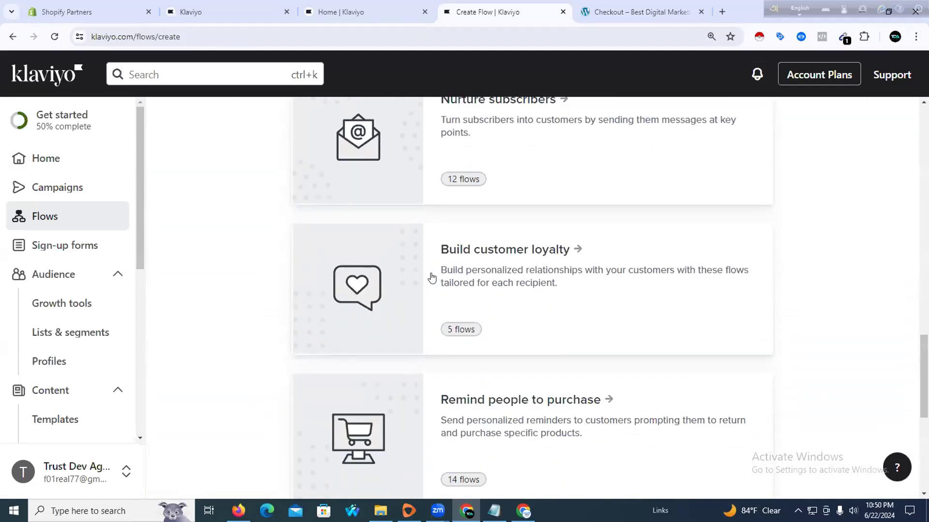
{"action": "scroll", "coordinate": [432, 277], "scroll_direction": "down", "scroll_amount": 2}
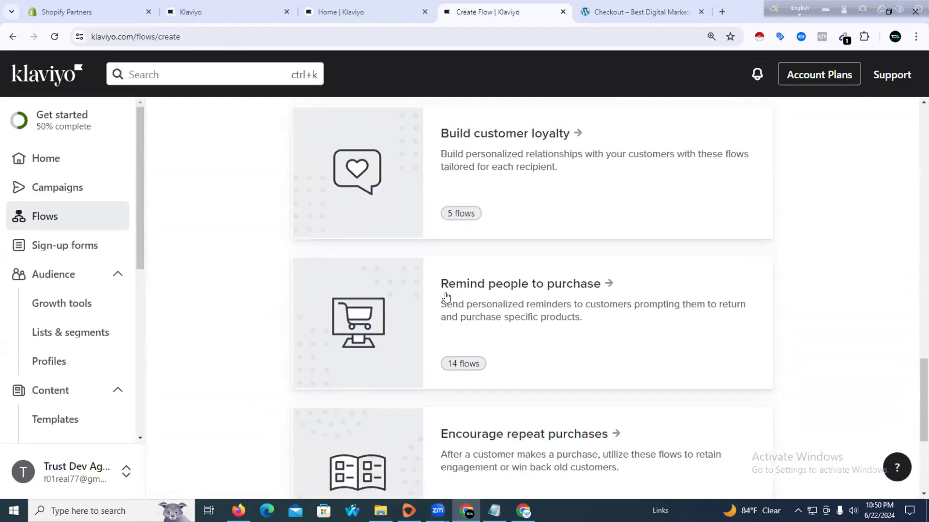
{"action": "scroll", "coordinate": [446, 297], "scroll_direction": "down", "scroll_amount": 3}
{"action": "scroll", "coordinate": [599, 261], "scroll_direction": "down", "scroll_amount": 1}
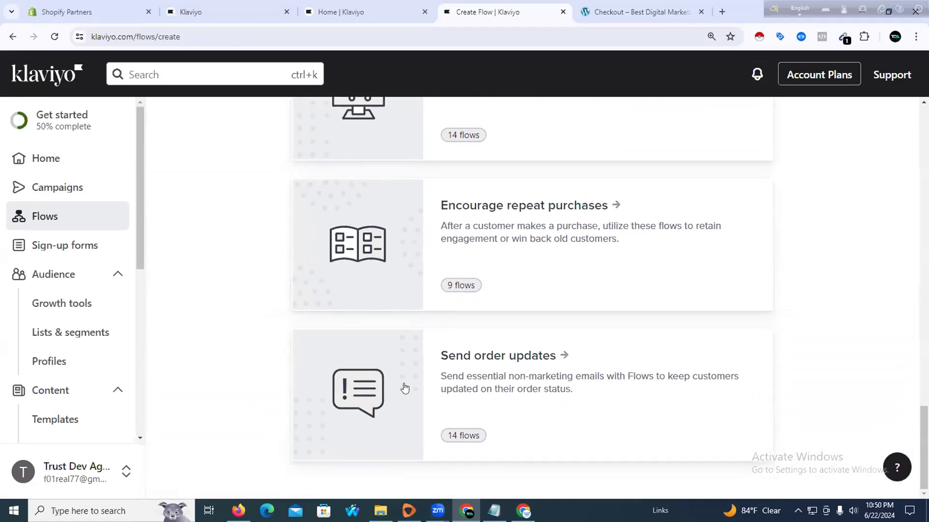
{"action": "scroll", "coordinate": [400, 370], "scroll_direction": "up", "scroll_amount": 3}
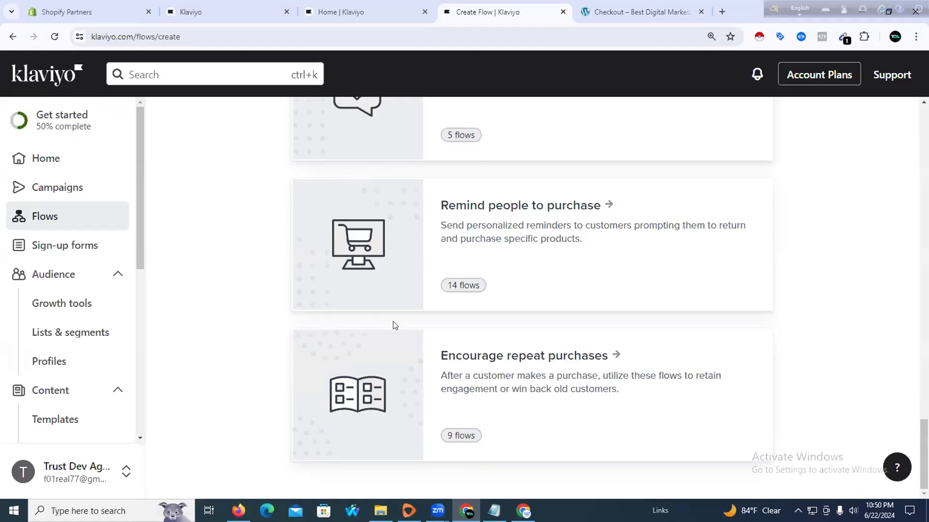
{"action": "scroll", "coordinate": [393, 326], "scroll_direction": "up", "scroll_amount": 13}
{"action": "scroll", "coordinate": [394, 328], "scroll_direction": "down", "scroll_amount": 13}
{"action": "scroll", "coordinate": [393, 328], "scroll_direction": "up", "scroll_amount": 20}
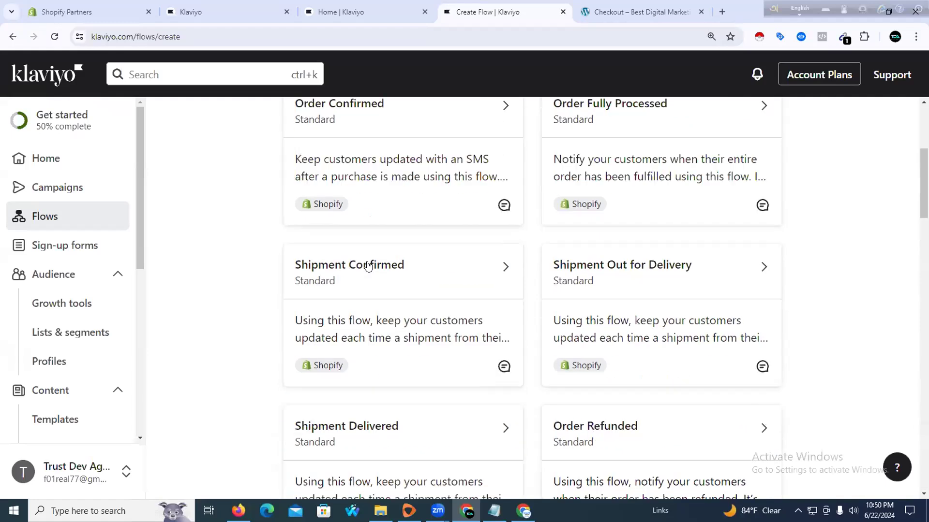
{"action": "scroll", "coordinate": [367, 265], "scroll_direction": "up", "scroll_amount": 5}
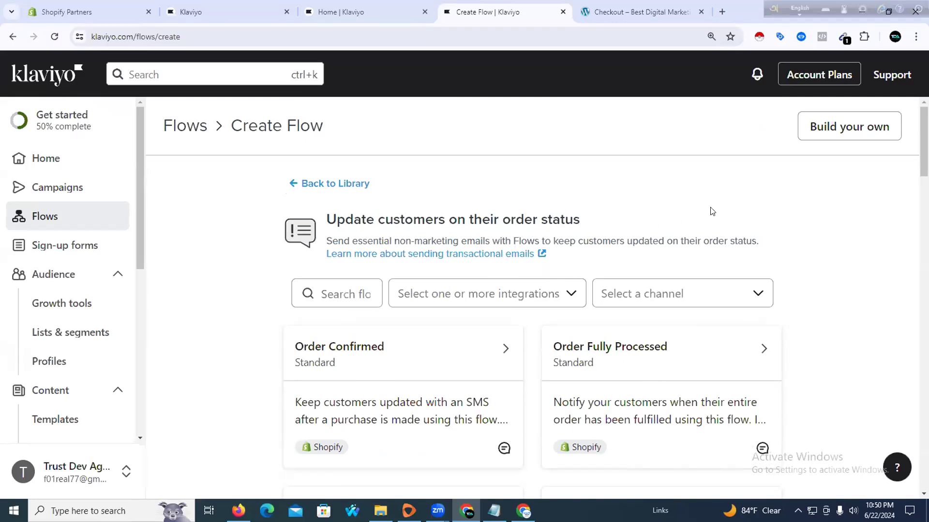
Abandon the blank Build-your-own flow and go back to the main flow template library
{"action": "left_click", "coordinate": [808, 132]}
{"action": "left_click", "coordinate": [434, 190]}
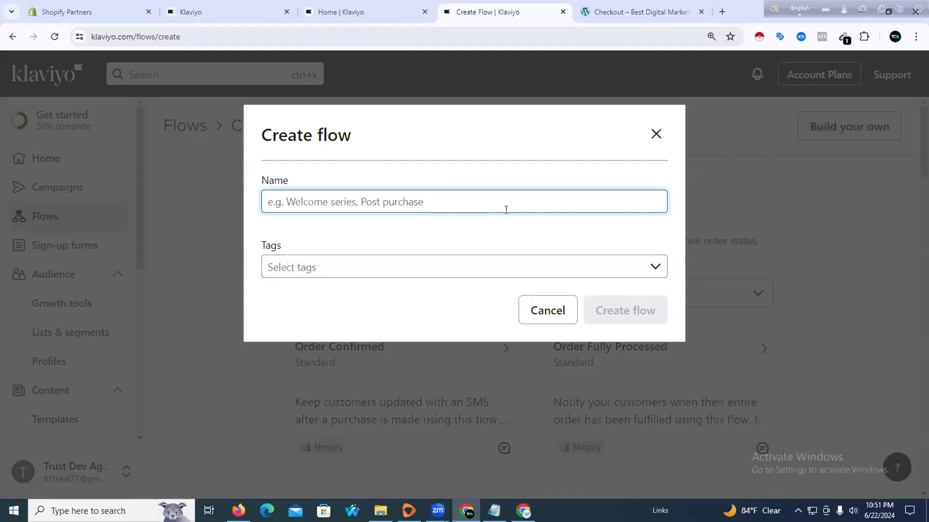
{"action": "left_click", "coordinate": [656, 134]}
{"action": "scroll", "coordinate": [356, 338], "scroll_direction": "down", "scroll_amount": 17}
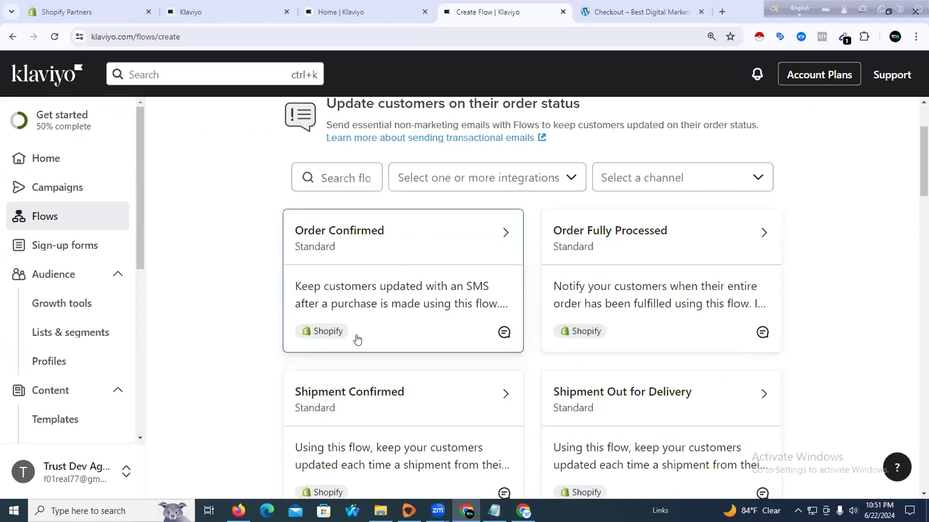
{"action": "scroll", "coordinate": [356, 340], "scroll_direction": "down", "scroll_amount": 8}
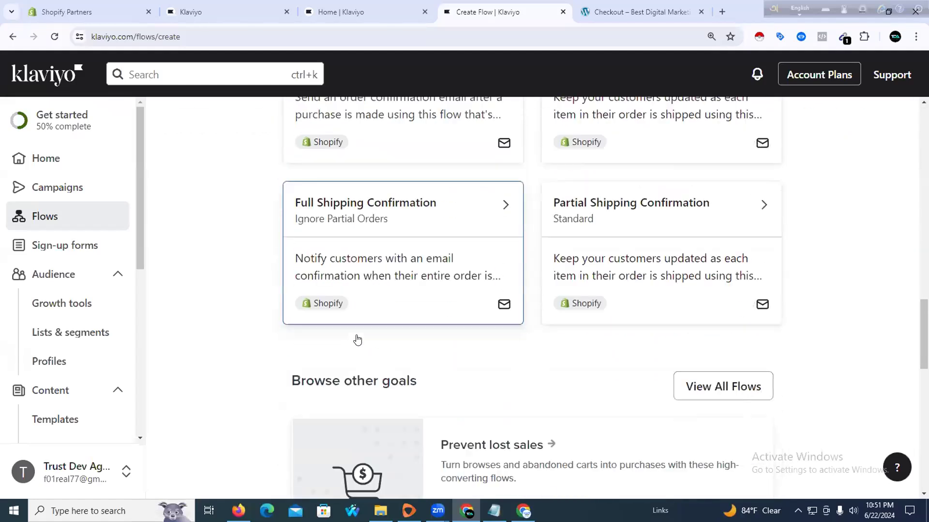
{"action": "scroll", "coordinate": [305, 336], "scroll_direction": "down", "scroll_amount": 5}
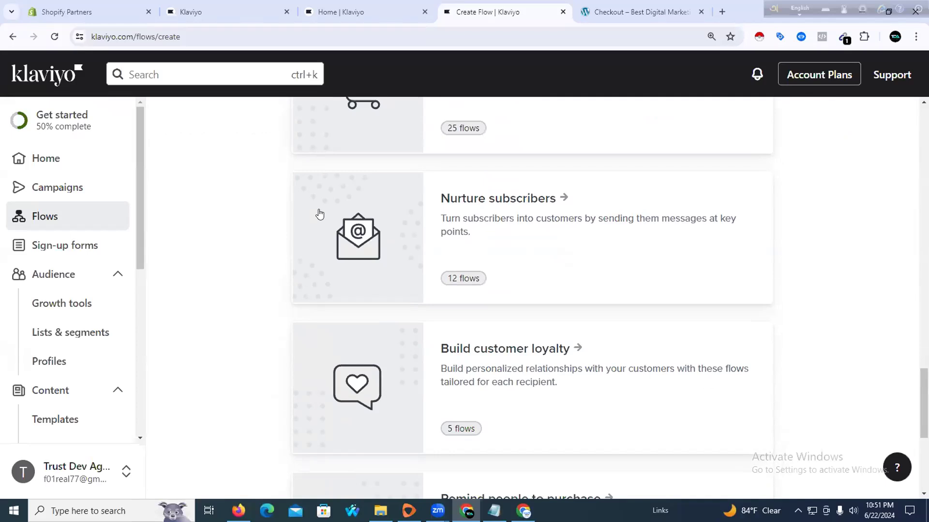
{"action": "scroll", "coordinate": [317, 214], "scroll_direction": "down", "scroll_amount": 7}
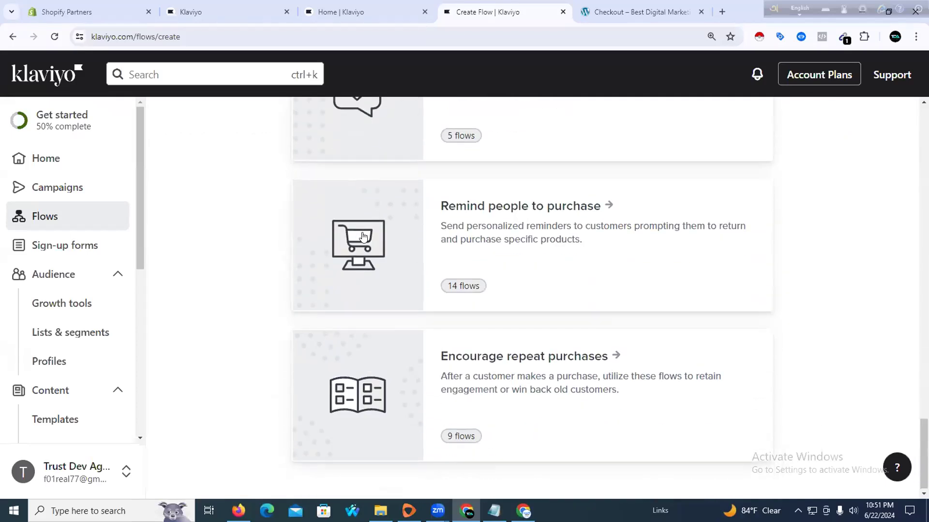
{"action": "scroll", "coordinate": [429, 234], "scroll_direction": "up", "scroll_amount": 18}
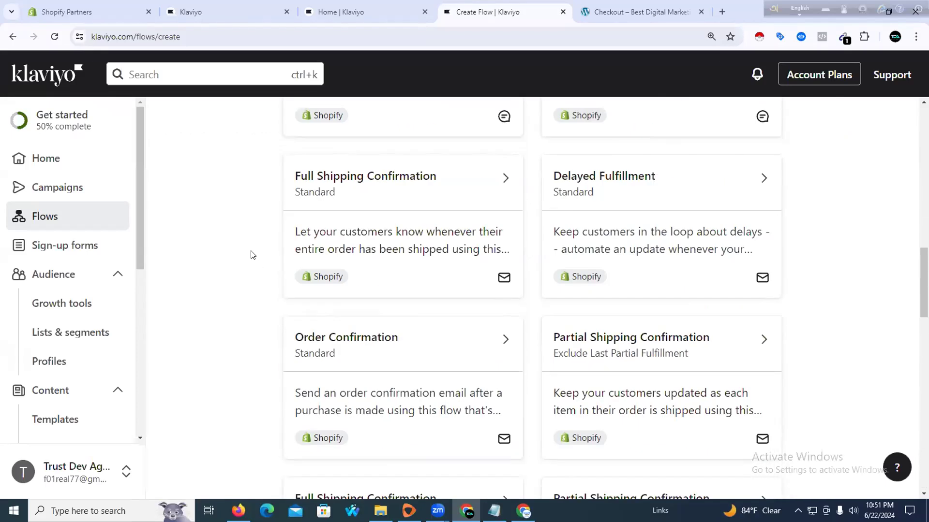
{"action": "scroll", "coordinate": [229, 245], "scroll_direction": "up", "scroll_amount": 10}
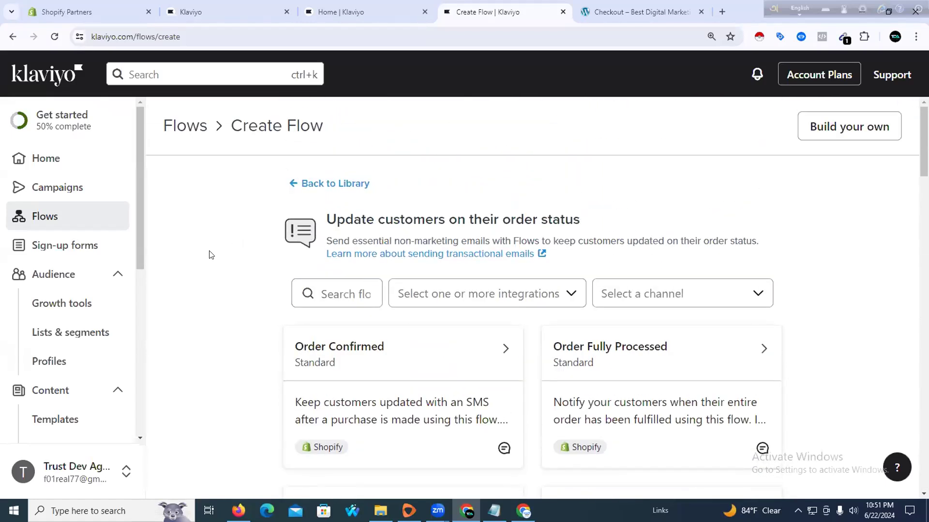
{"action": "left_click", "coordinate": [296, 184]}
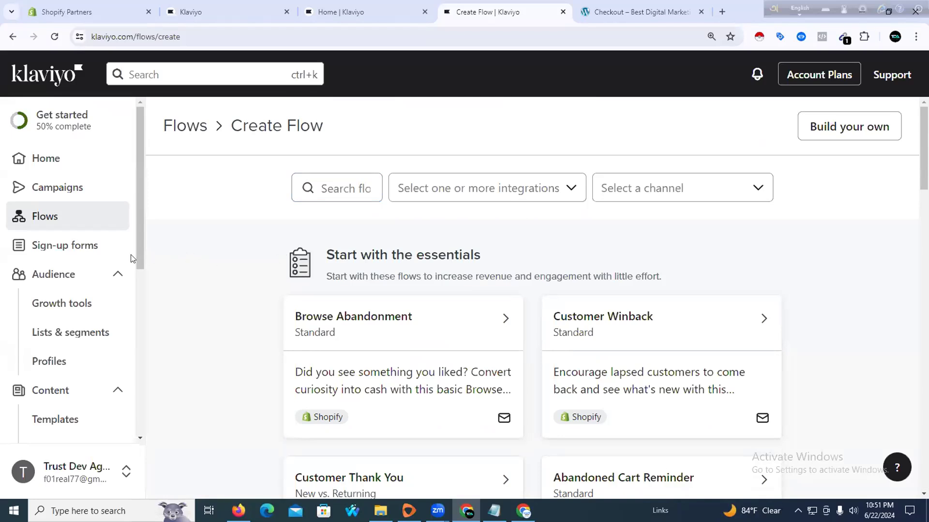
{"action": "left_click", "coordinate": [75, 249]}
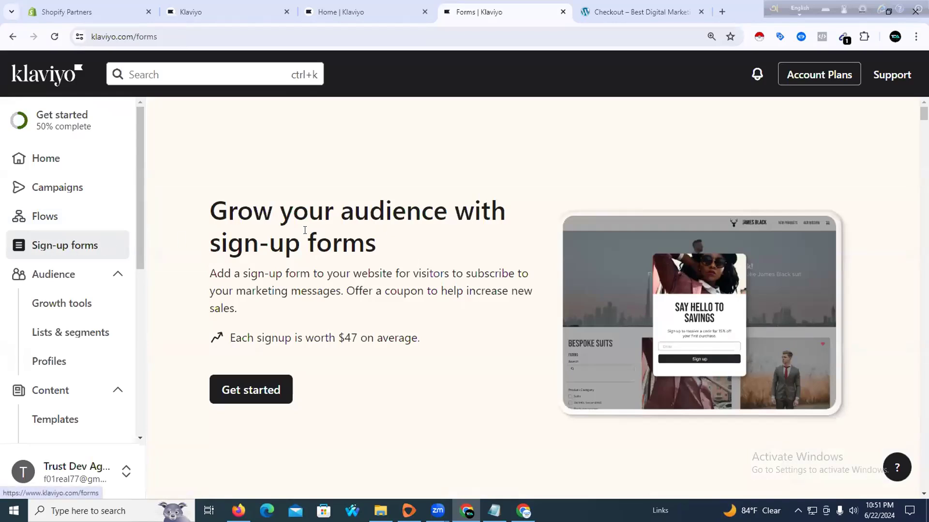
{"action": "scroll", "coordinate": [346, 256], "scroll_direction": "down", "scroll_amount": 2}
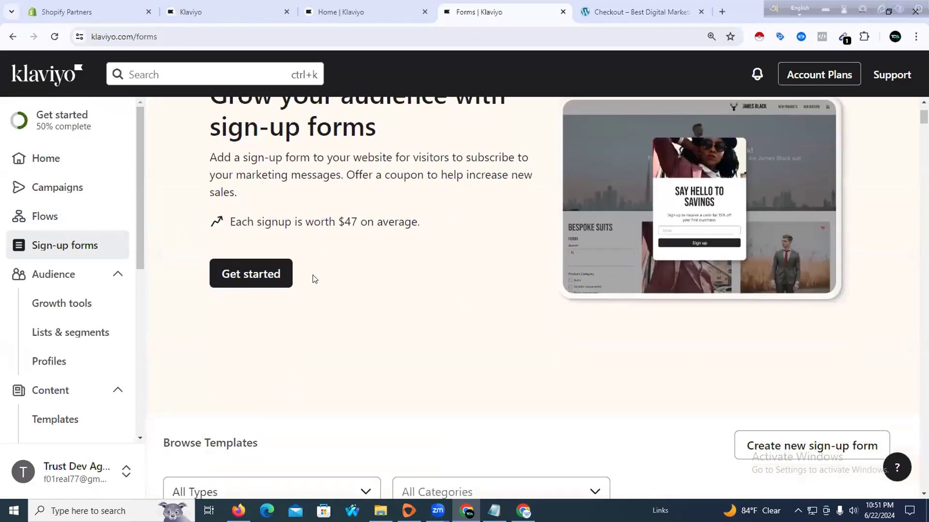
{"action": "scroll", "coordinate": [312, 279], "scroll_direction": "down", "scroll_amount": 6}
{"action": "scroll", "coordinate": [313, 281], "scroll_direction": "down", "scroll_amount": 2}
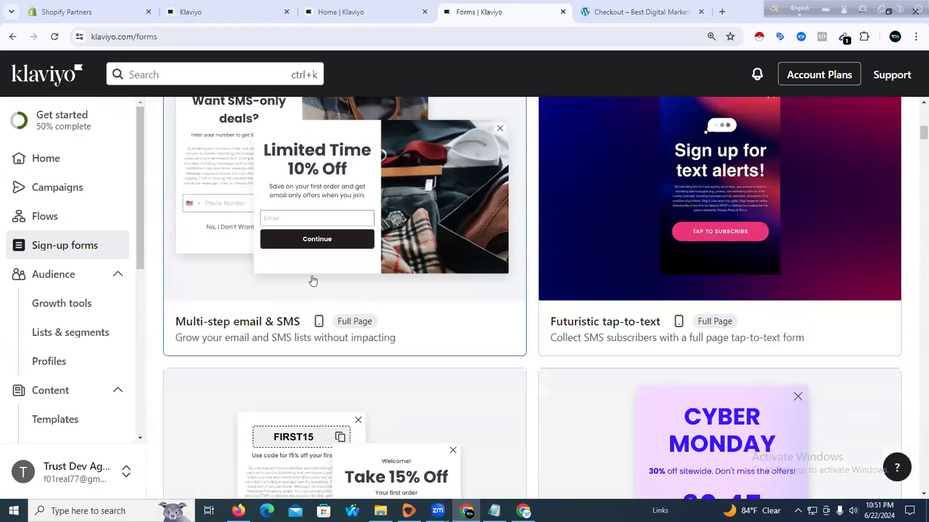
{"action": "scroll", "coordinate": [312, 281], "scroll_direction": "down", "scroll_amount": 5}
{"action": "scroll", "coordinate": [311, 283], "scroll_direction": "down", "scroll_amount": 6}
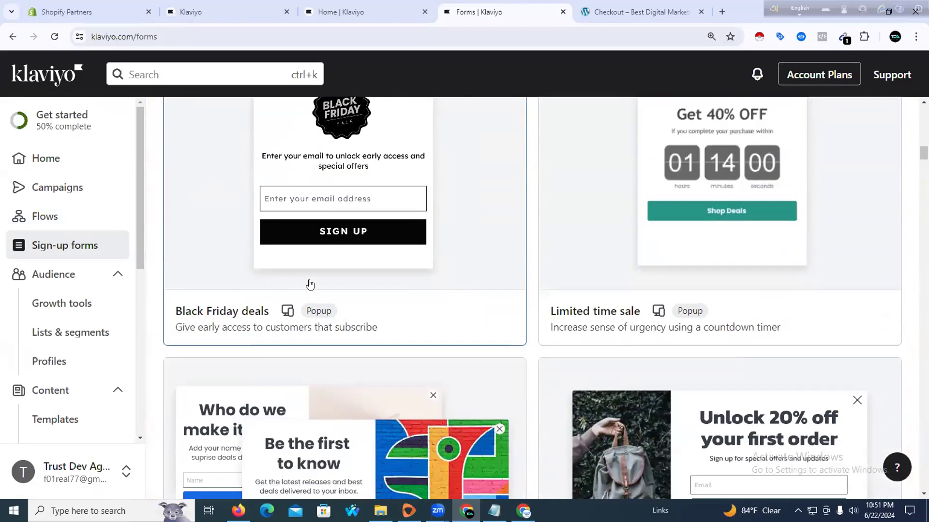
{"action": "scroll", "coordinate": [310, 285], "scroll_direction": "down", "scroll_amount": 11}
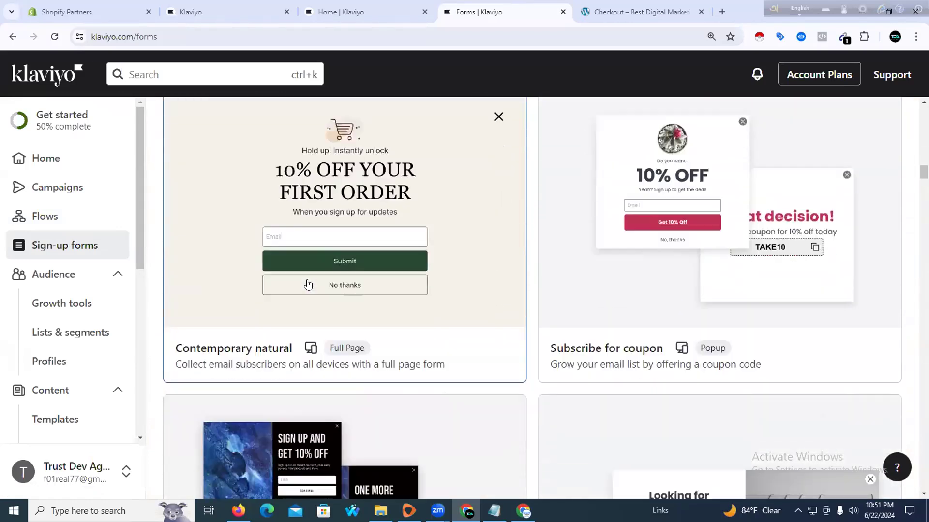
{"action": "scroll", "coordinate": [307, 284], "scroll_direction": "down", "scroll_amount": 14}
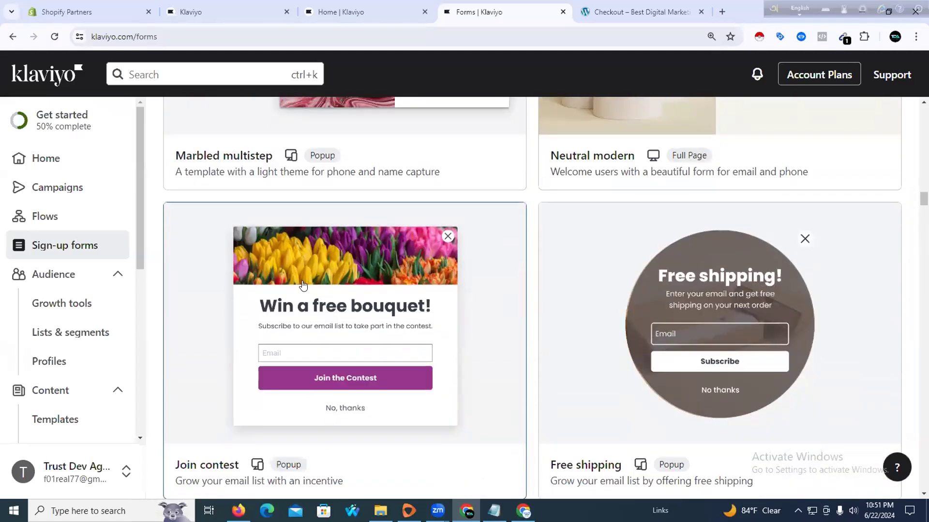
{"action": "scroll", "coordinate": [303, 285], "scroll_direction": "down", "scroll_amount": 7}
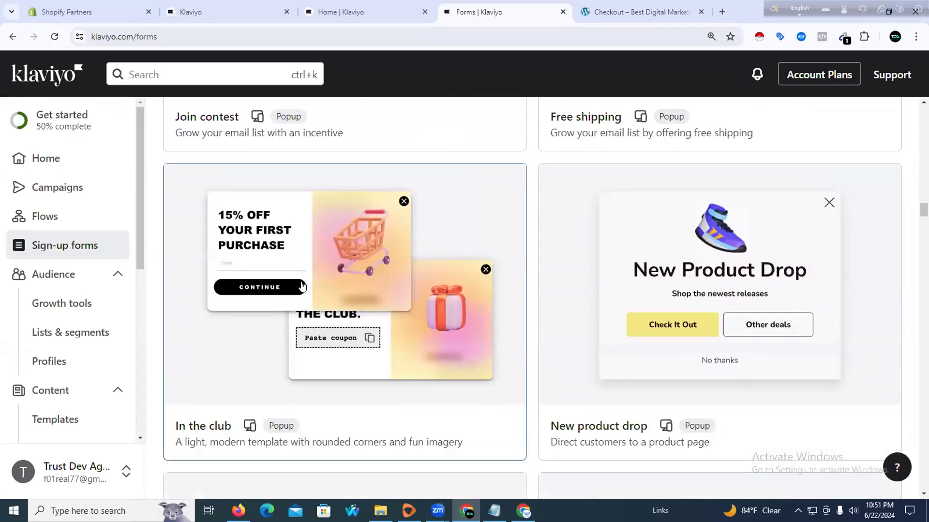
{"action": "scroll", "coordinate": [301, 286], "scroll_direction": "down", "scroll_amount": 12}
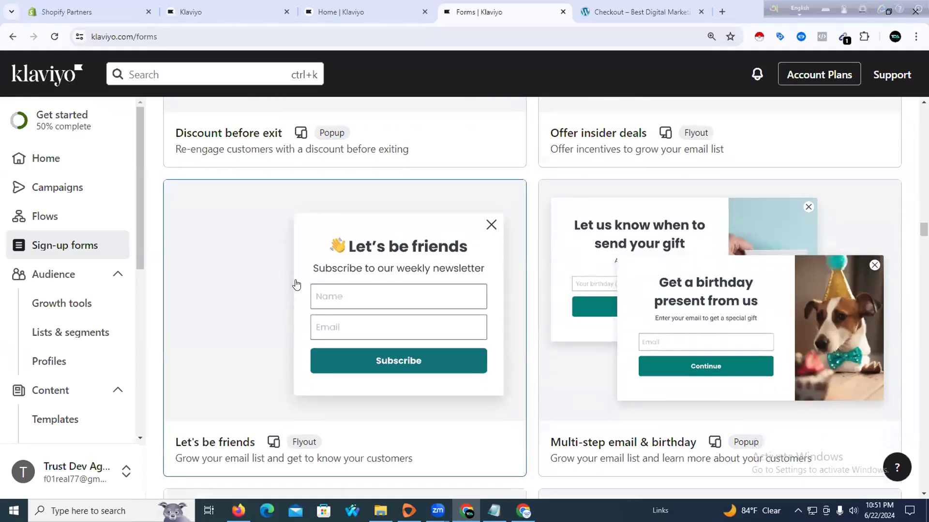
{"action": "scroll", "coordinate": [297, 284], "scroll_direction": "down", "scroll_amount": 8}
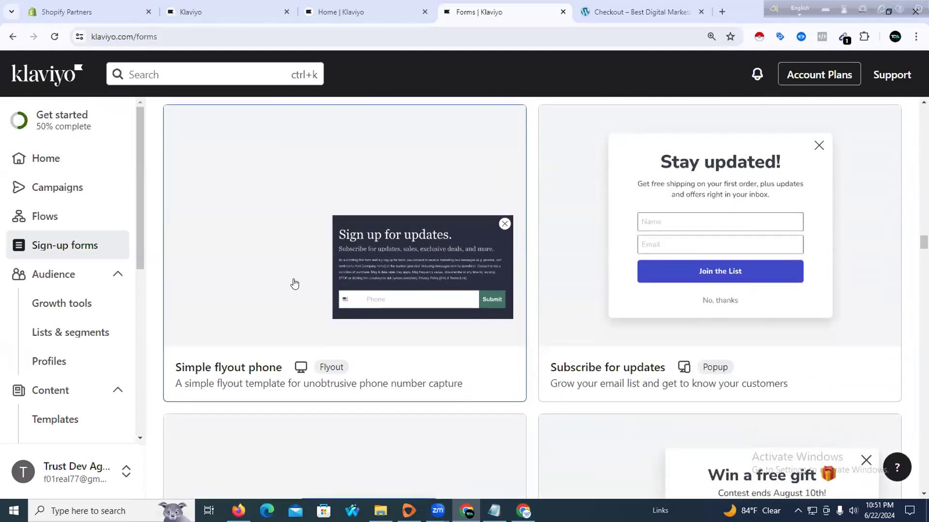
{"action": "scroll", "coordinate": [294, 284], "scroll_direction": "down", "scroll_amount": 12}
{"action": "scroll", "coordinate": [288, 285], "scroll_direction": "down", "scroll_amount": 12}
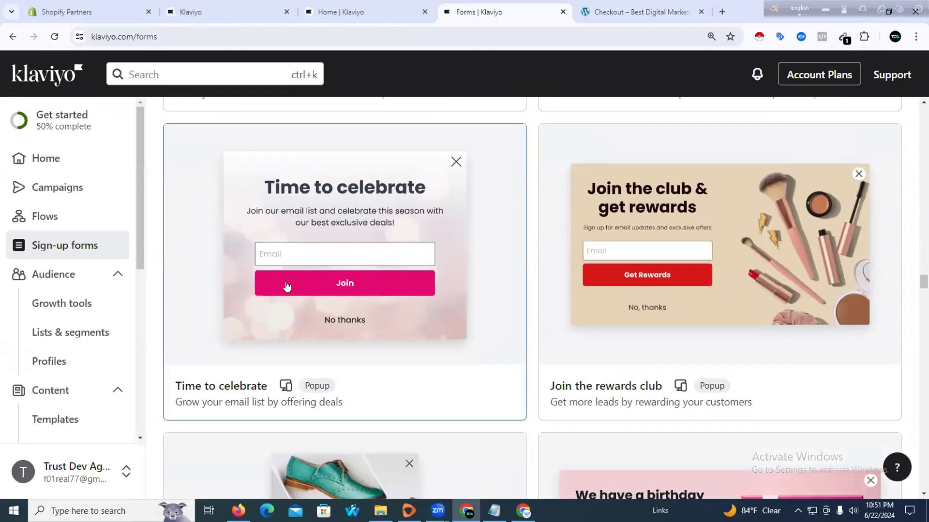
{"action": "scroll", "coordinate": [287, 286], "scroll_direction": "down", "scroll_amount": 5}
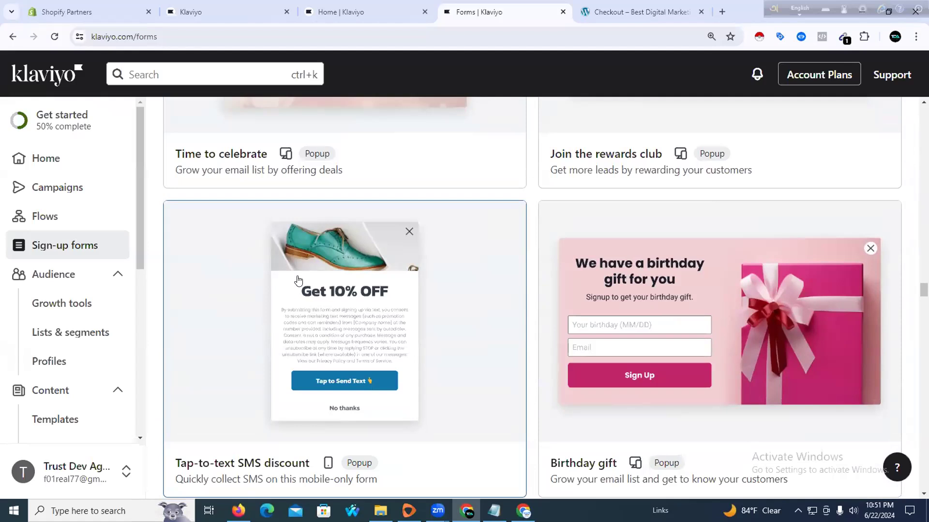
{"action": "scroll", "coordinate": [360, 229], "scroll_direction": "down", "scroll_amount": 3}
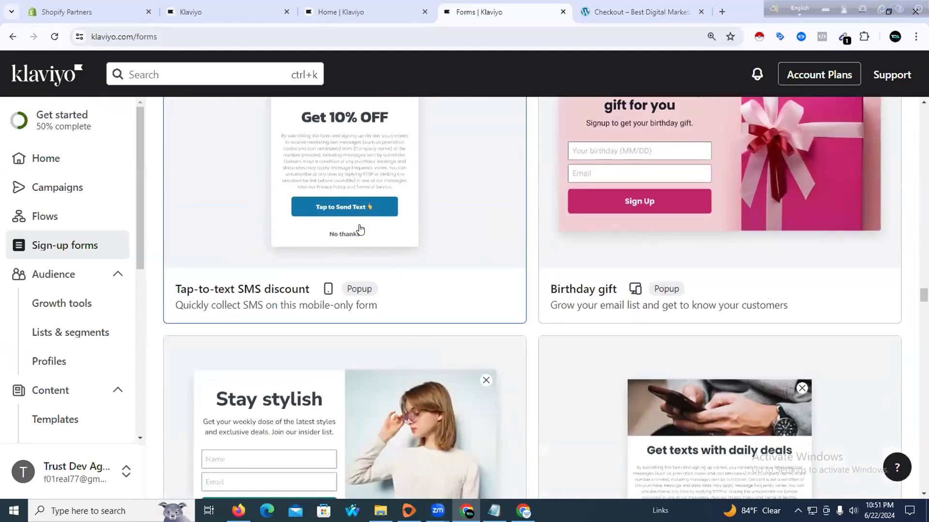
{"action": "scroll", "coordinate": [360, 228], "scroll_direction": "down", "scroll_amount": 3}
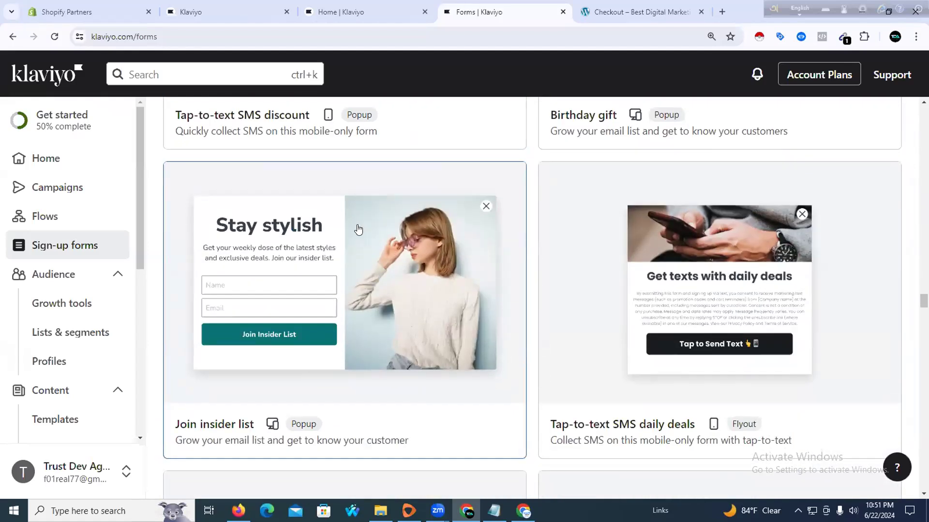
{"action": "left_click", "coordinate": [619, 9]}
{"action": "left_click", "coordinate": [500, 19]}
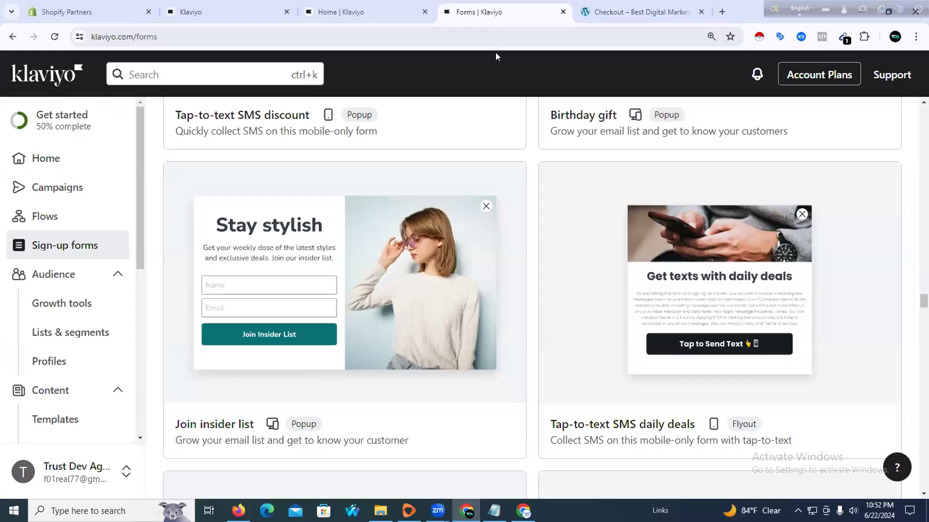
{"action": "scroll", "coordinate": [398, 211], "scroll_direction": "up", "scroll_amount": 14}
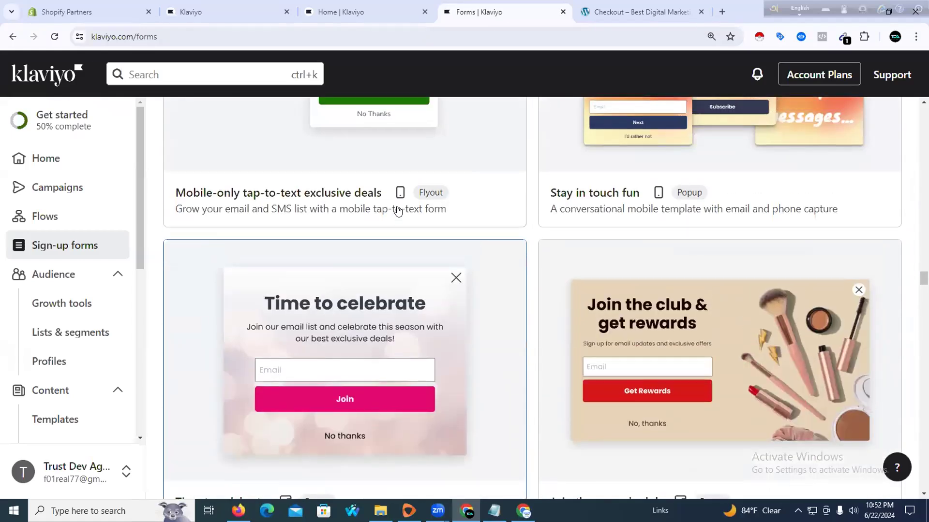
{"action": "scroll", "coordinate": [398, 212], "scroll_direction": "up", "scroll_amount": 4}
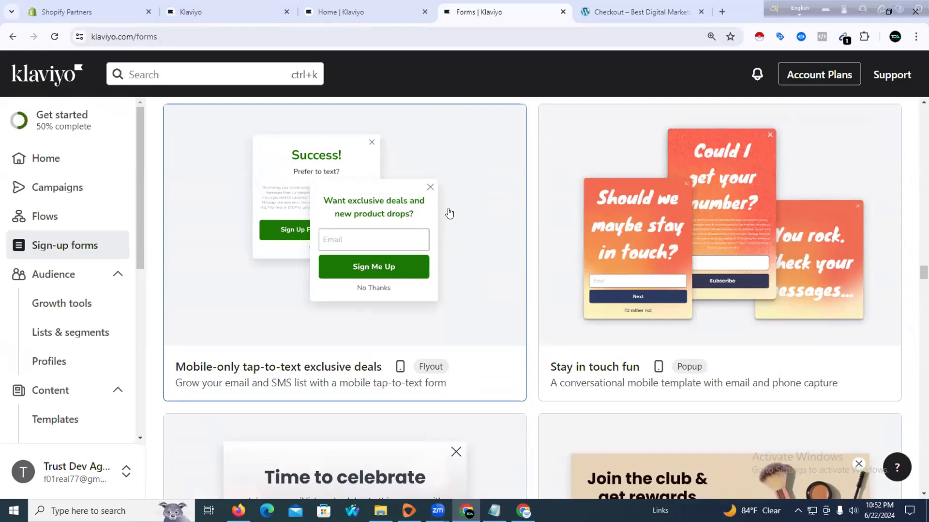
Create a form from the Mobile-only tap-to-text exclusive deals template, sending sign-ups to Email List
{"action": "left_click", "coordinate": [329, 175]}
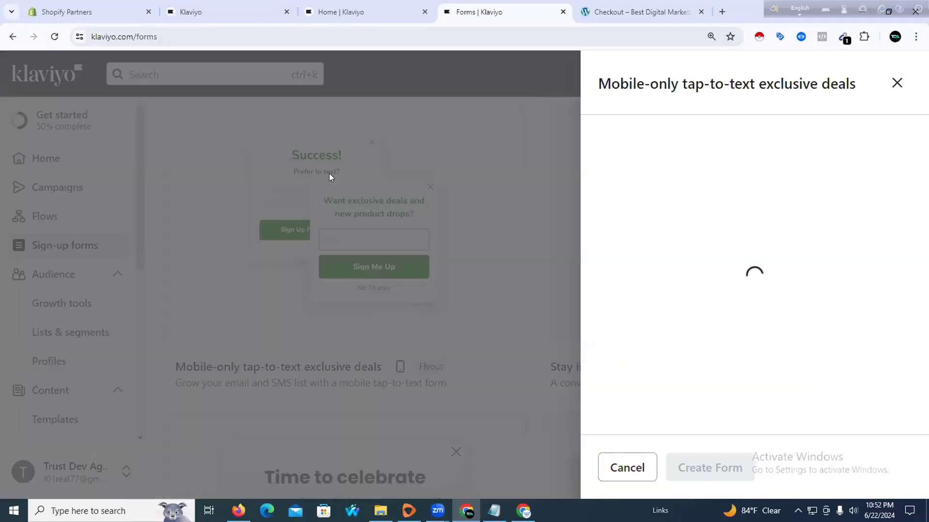
{"action": "scroll", "coordinate": [667, 205], "scroll_direction": "down", "scroll_amount": 2}
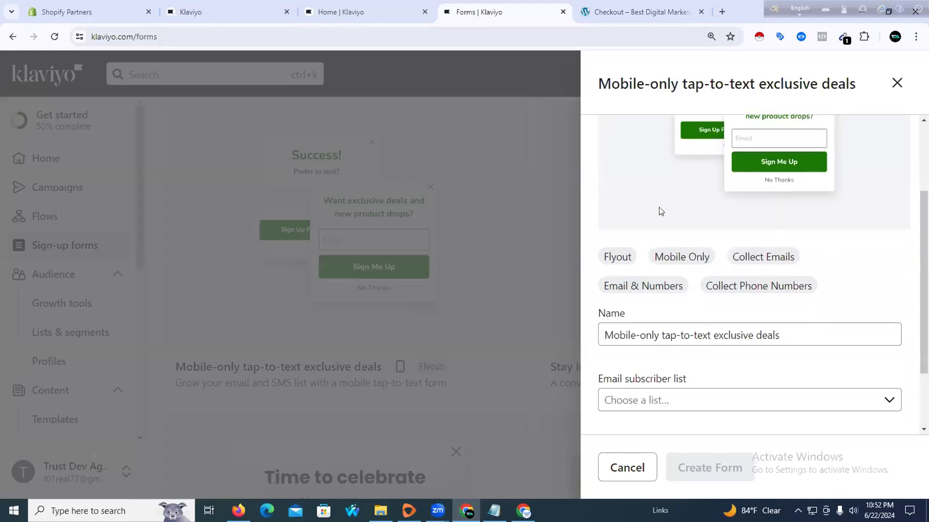
{"action": "scroll", "coordinate": [623, 202], "scroll_direction": "up", "scroll_amount": 2}
{"action": "scroll", "coordinate": [622, 199], "scroll_direction": "down", "scroll_amount": 4}
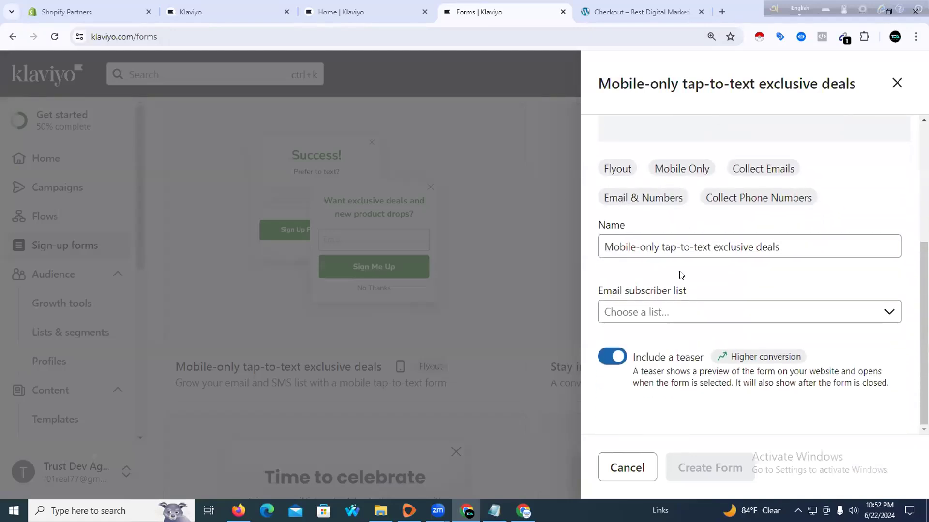
{"action": "left_click", "coordinate": [678, 313]}
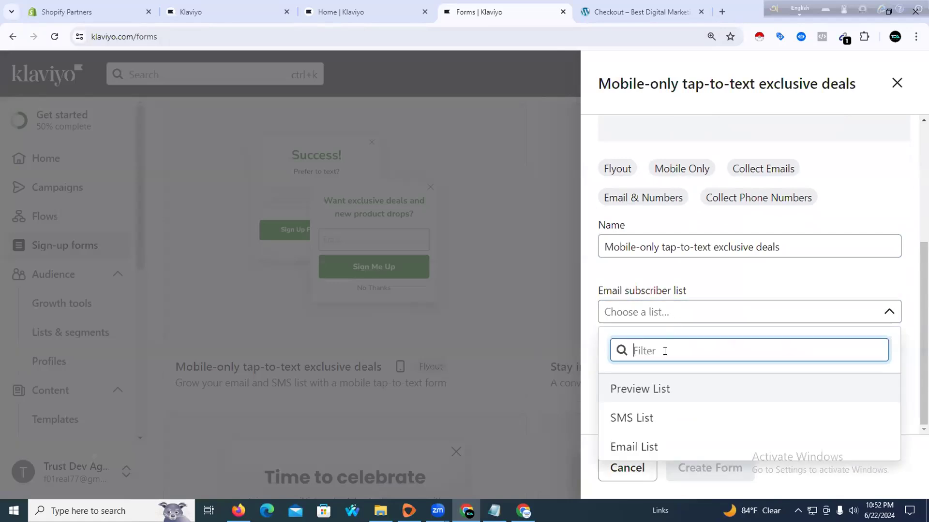
{"action": "left_click", "coordinate": [646, 444]}
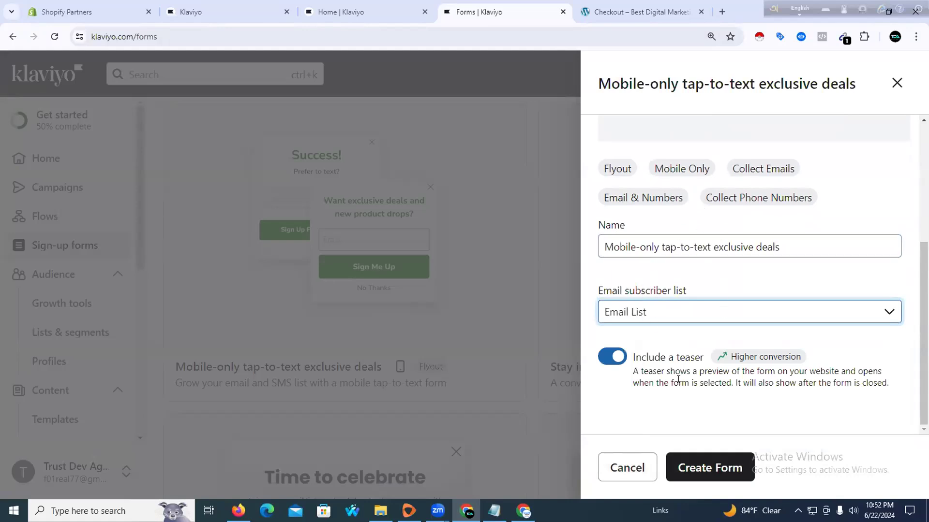
{"action": "left_click", "coordinate": [695, 471]}
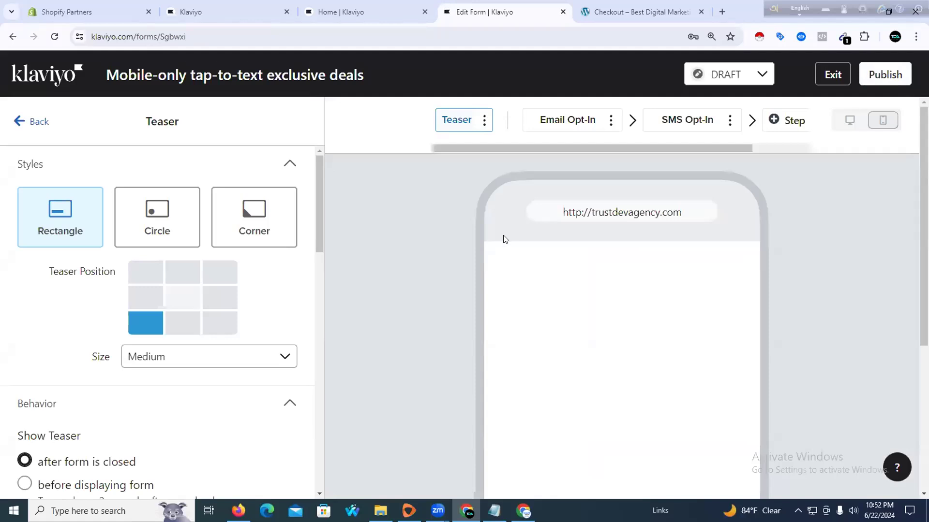
Switch the teaser style from rectangle to Circle
{"action": "scroll", "coordinate": [502, 244], "scroll_direction": "down", "scroll_amount": 2}
{"action": "scroll", "coordinate": [502, 247], "scroll_direction": "down", "scroll_amount": 2}
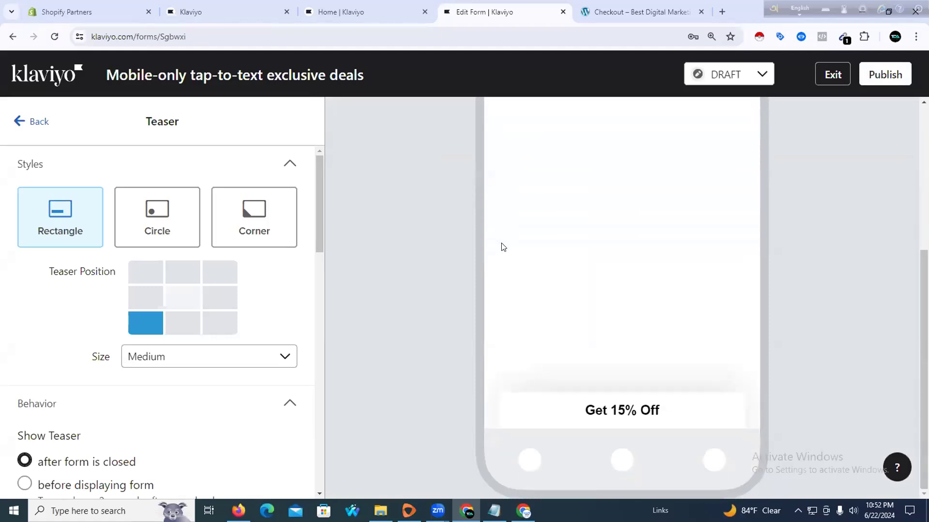
{"action": "scroll", "coordinate": [502, 247], "scroll_direction": "up", "scroll_amount": 3}
{"action": "scroll", "coordinate": [344, 271], "scroll_direction": "down", "scroll_amount": 2}
{"action": "scroll", "coordinate": [475, 256], "scroll_direction": "up", "scroll_amount": 5}
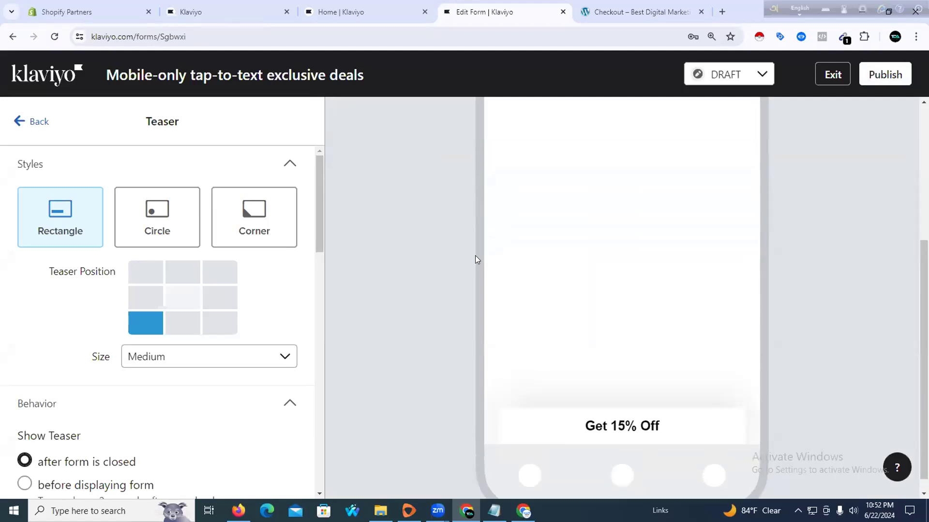
{"action": "scroll", "coordinate": [476, 246], "scroll_direction": "down", "scroll_amount": 1}
{"action": "scroll", "coordinate": [474, 248], "scroll_direction": "up", "scroll_amount": 1}
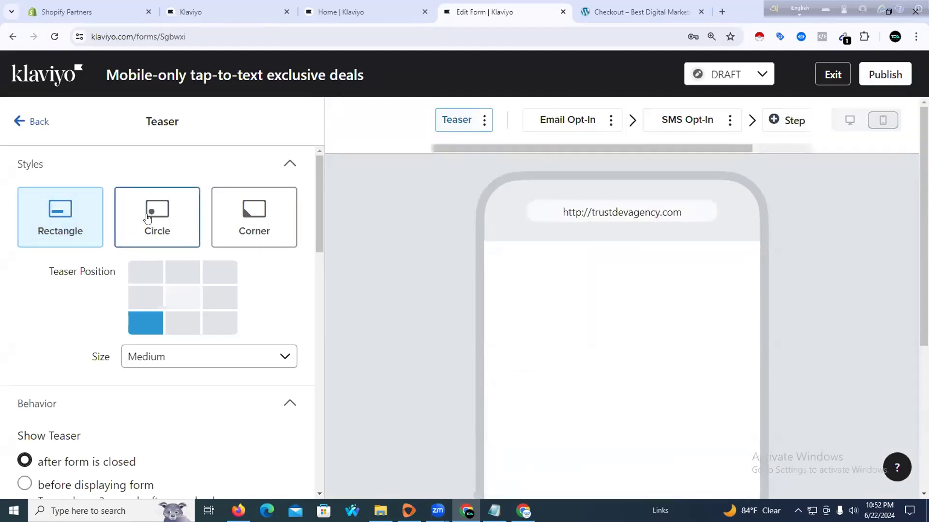
{"action": "left_click", "coordinate": [148, 219]}
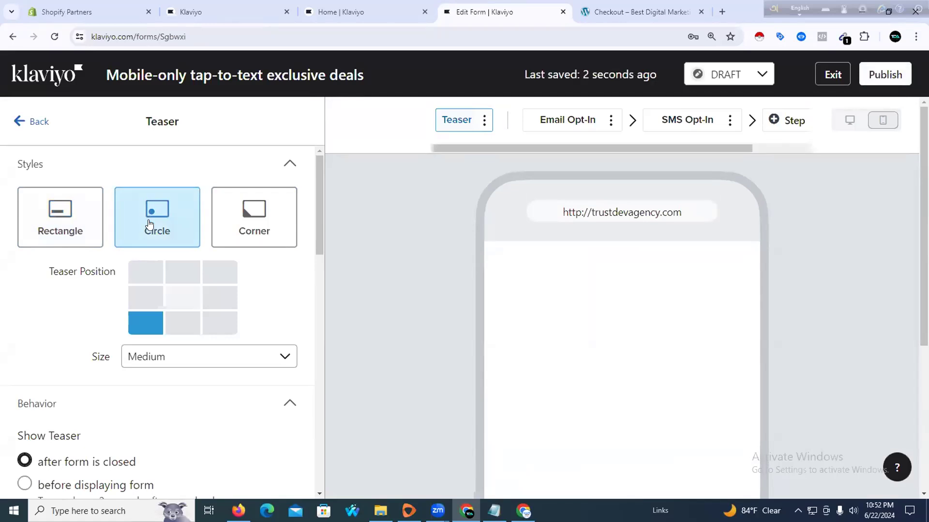
Change the teaser text from 'Get 15% Off' to 'Get 25% Off'
{"action": "scroll", "coordinate": [162, 259], "scroll_direction": "down", "scroll_amount": 6}
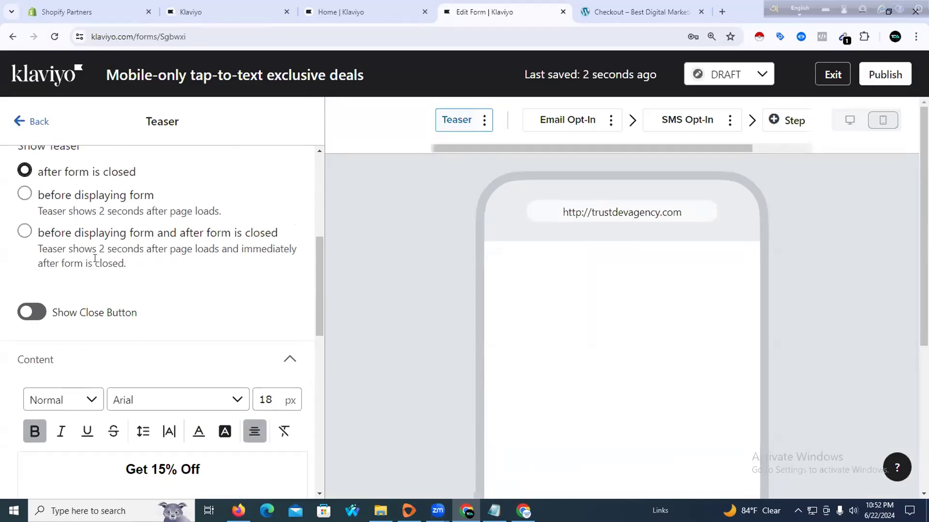
{"action": "scroll", "coordinate": [95, 259], "scroll_direction": "down", "scroll_amount": 10}
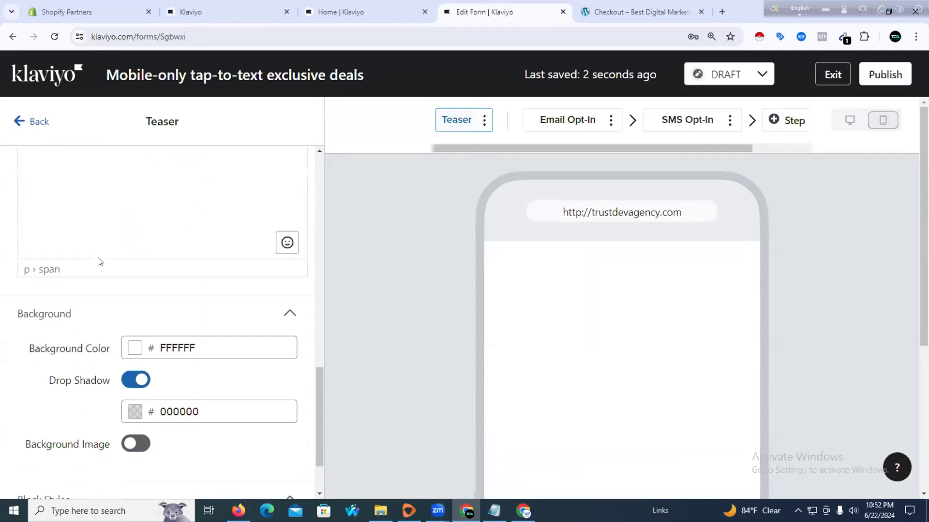
{"action": "scroll", "coordinate": [99, 262], "scroll_direction": "down", "scroll_amount": 2}
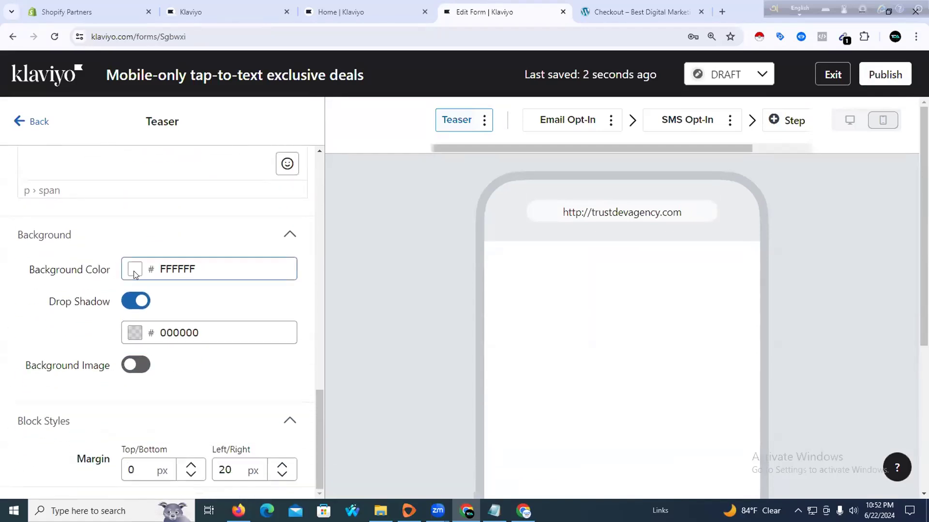
{"action": "scroll", "coordinate": [145, 283], "scroll_direction": "up", "scroll_amount": 7}
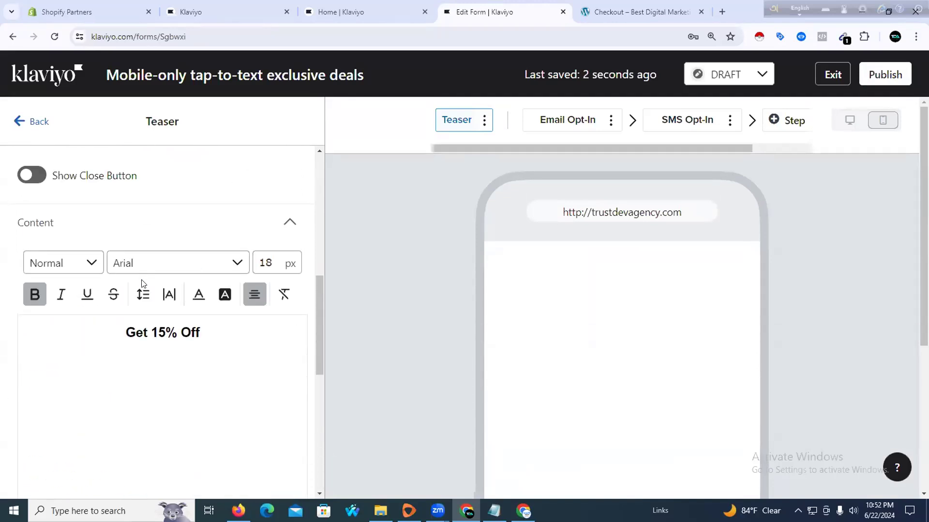
{"action": "left_click_drag", "start_coordinate": [157, 333], "coordinate": [153, 332]}
{"action": "type", "text": "2"}
{"action": "left_click", "coordinate": [221, 330]}
{"action": "scroll", "coordinate": [170, 226], "scroll_direction": "up", "scroll_amount": 5}
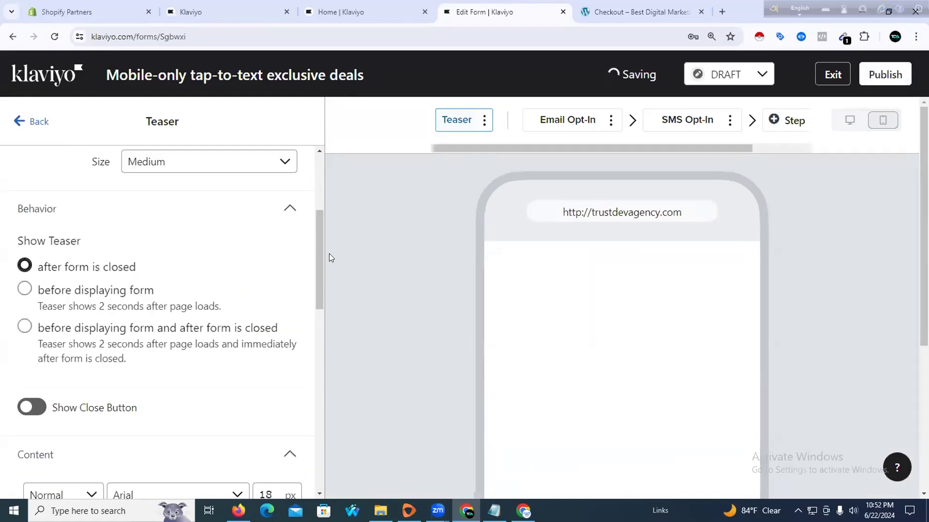
{"action": "scroll", "coordinate": [359, 251], "scroll_direction": "down", "scroll_amount": 5}
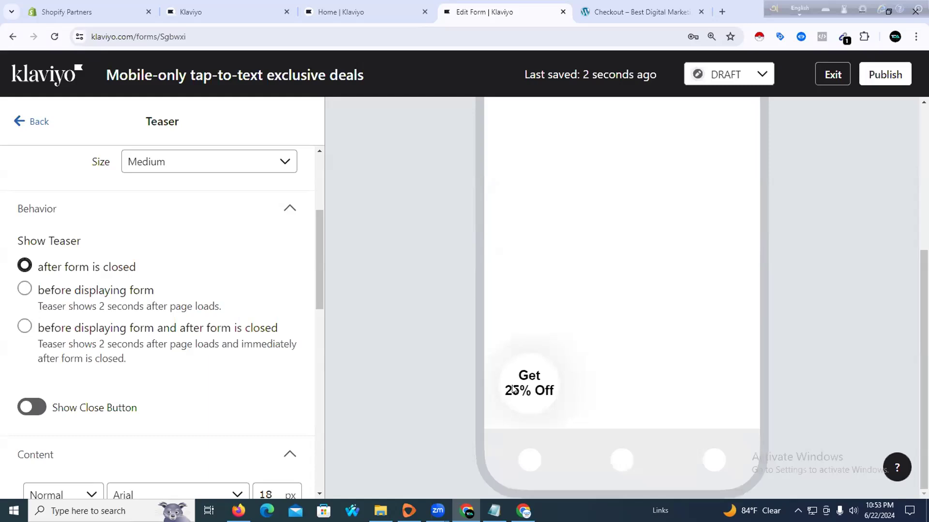
{"action": "scroll", "coordinate": [215, 311], "scroll_direction": "down", "scroll_amount": 5}
{"action": "scroll", "coordinate": [215, 311], "scroll_direction": "up", "scroll_amount": 9}
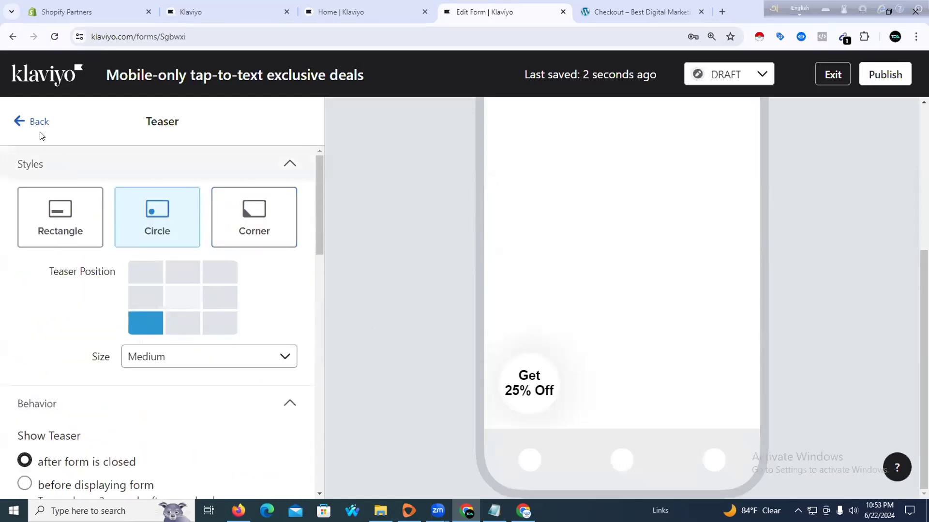
{"action": "left_click", "coordinate": [25, 121]}
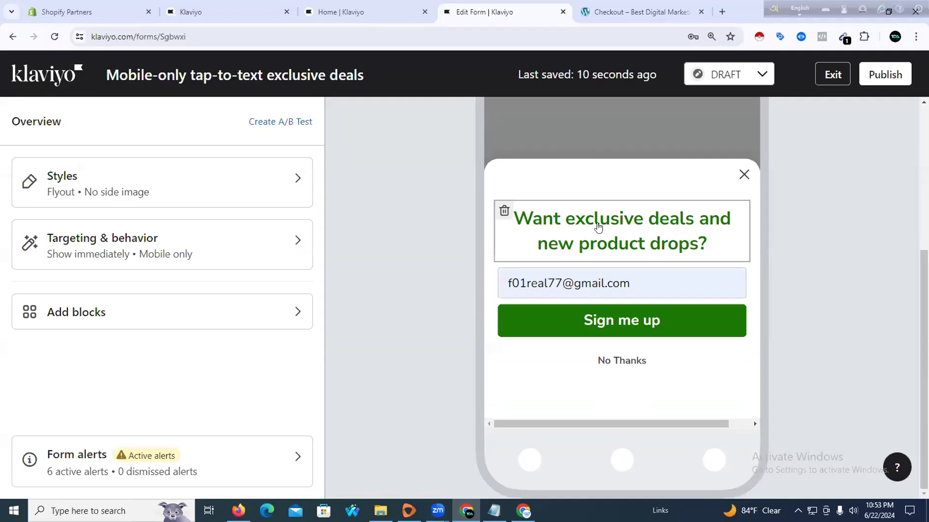
Change the headline to 'Exclusive deals and new product drops?' and exit the form editor
{"action": "left_click", "coordinate": [597, 227]}
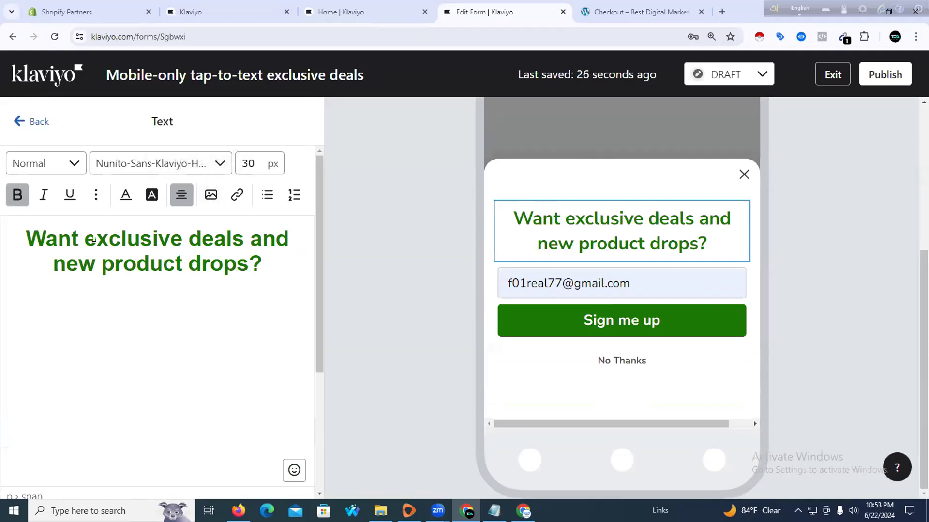
{"action": "left_click_drag", "start_coordinate": [94, 238], "coordinate": [32, 238]}
{"action": "type", "text": "E"}
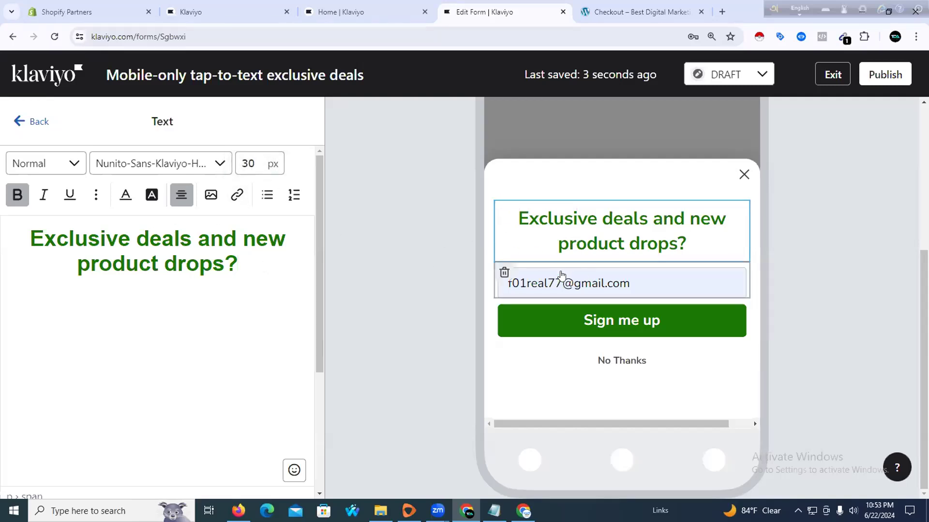
{"action": "scroll", "coordinate": [562, 246], "scroll_direction": "up", "scroll_amount": 4}
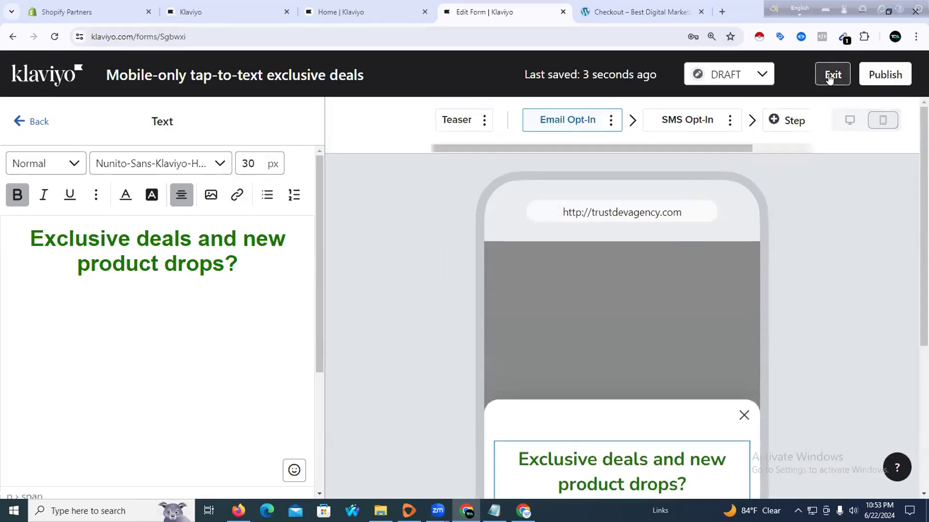
{"action": "left_click", "coordinate": [831, 75]}
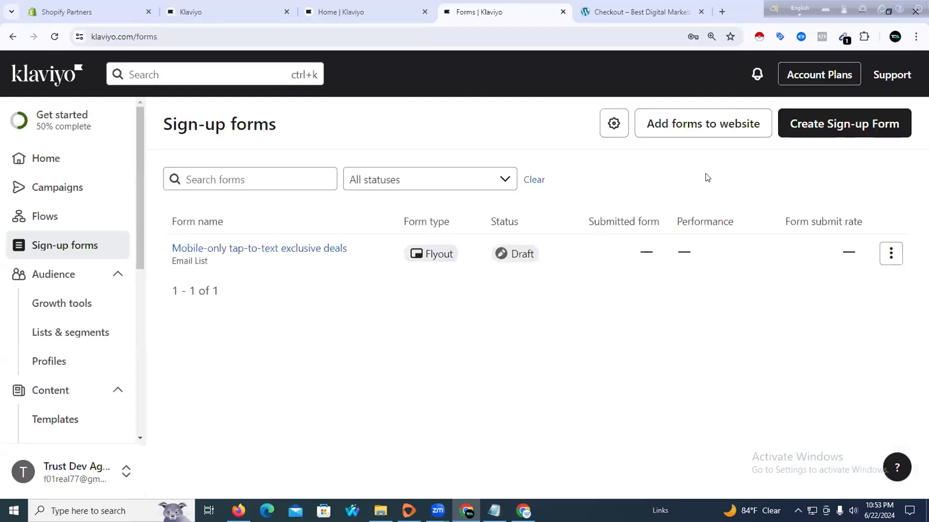
Start a new sign-up form and pick the First order discount template from the gallery
{"action": "left_click", "coordinate": [822, 125]}
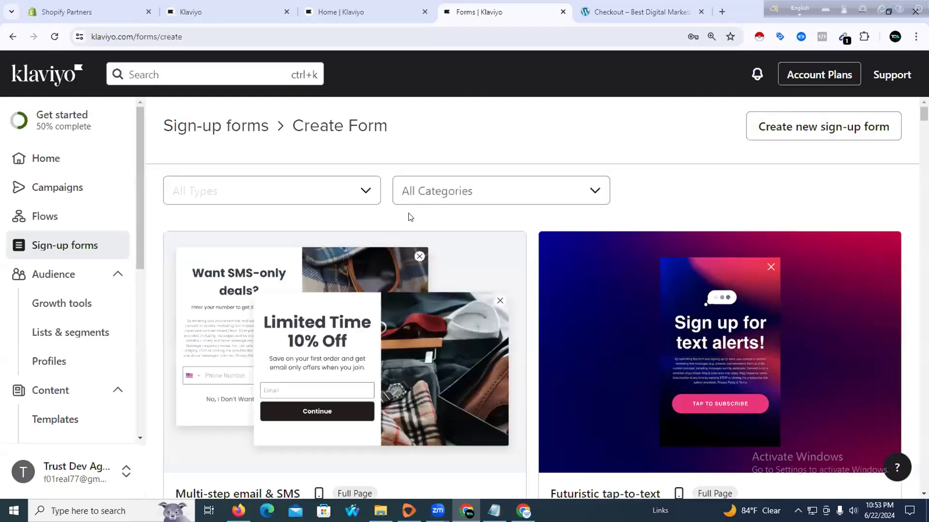
{"action": "scroll", "coordinate": [407, 213], "scroll_direction": "down", "scroll_amount": 3}
{"action": "scroll", "coordinate": [408, 234], "scroll_direction": "down", "scroll_amount": 6}
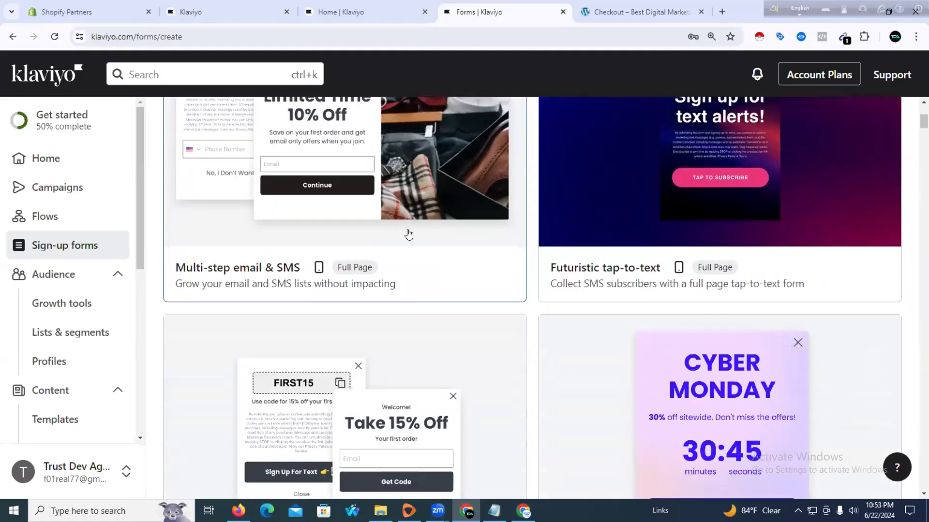
{"action": "scroll", "coordinate": [409, 233], "scroll_direction": "down", "scroll_amount": 6}
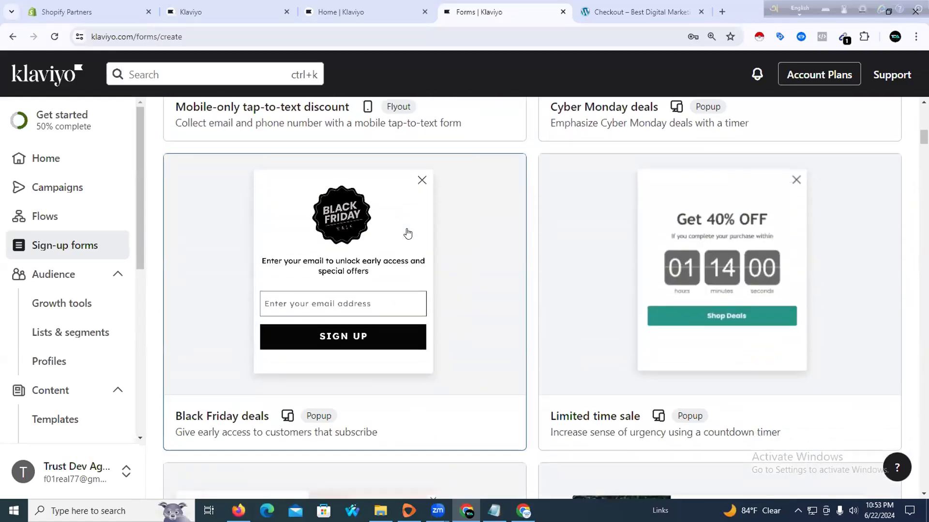
{"action": "scroll", "coordinate": [407, 234], "scroll_direction": "down", "scroll_amount": 7}
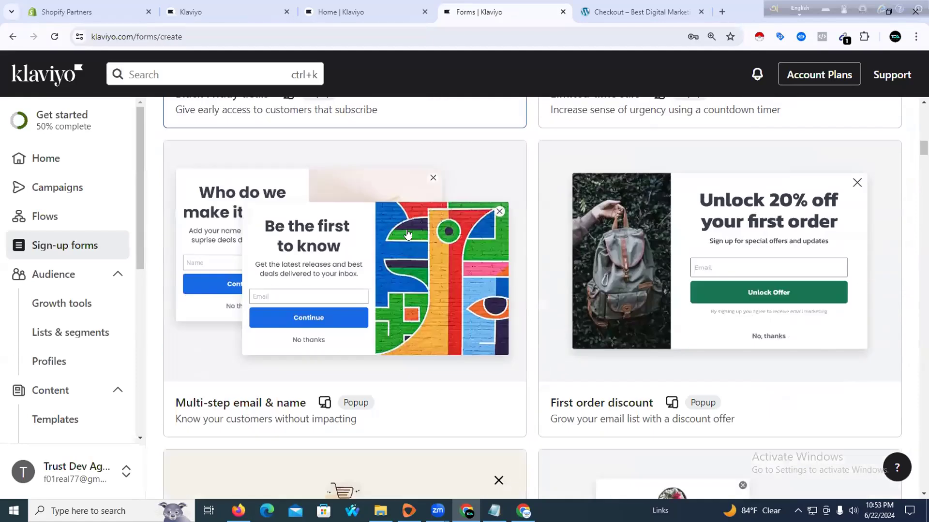
{"action": "scroll", "coordinate": [408, 234], "scroll_direction": "down", "scroll_amount": 1}
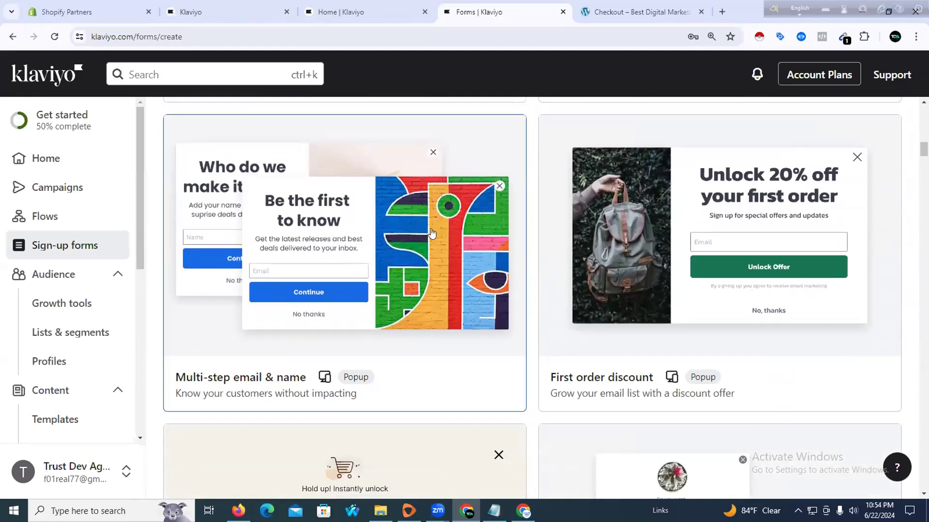
{"action": "scroll", "coordinate": [512, 259], "scroll_direction": "down", "scroll_amount": 4}
{"action": "scroll", "coordinate": [513, 260], "scroll_direction": "up", "scroll_amount": 4}
{"action": "left_click", "coordinate": [580, 208]}
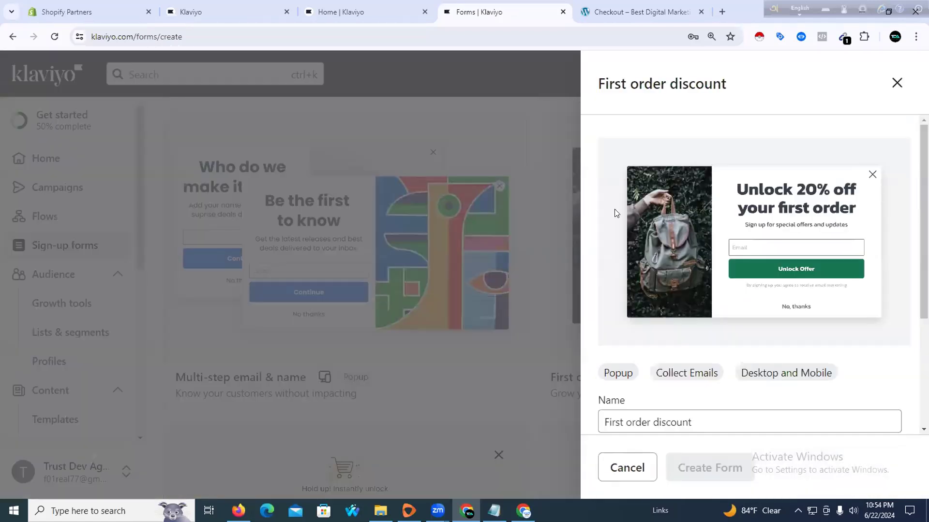
Send the First order discount form's signups to Email List and create the form
{"action": "scroll", "coordinate": [661, 197], "scroll_direction": "down", "scroll_amount": 3}
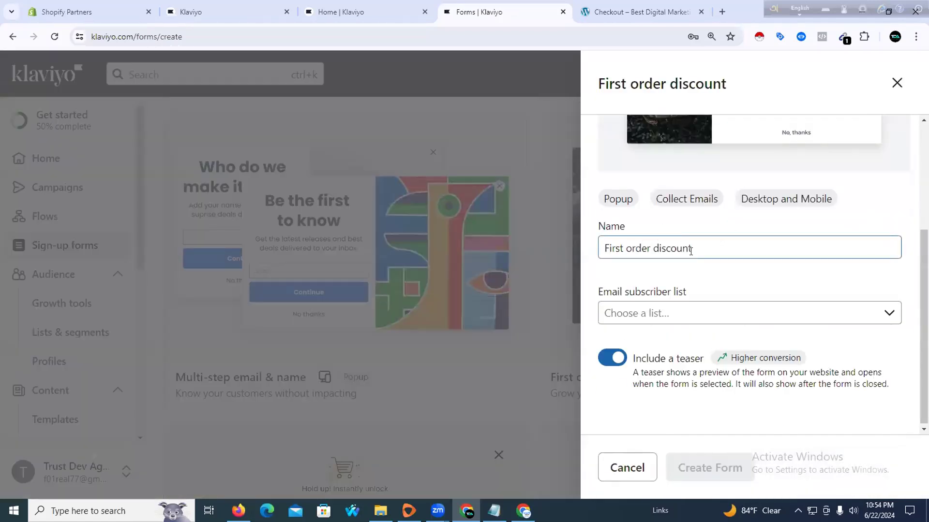
{"action": "left_click", "coordinate": [673, 307]}
{"action": "left_click", "coordinate": [629, 446]}
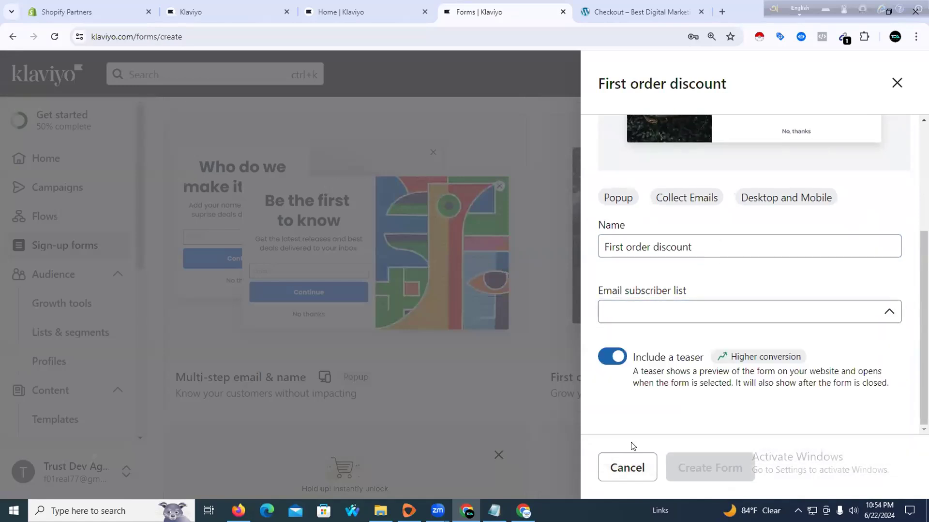
{"action": "left_click", "coordinate": [707, 467]}
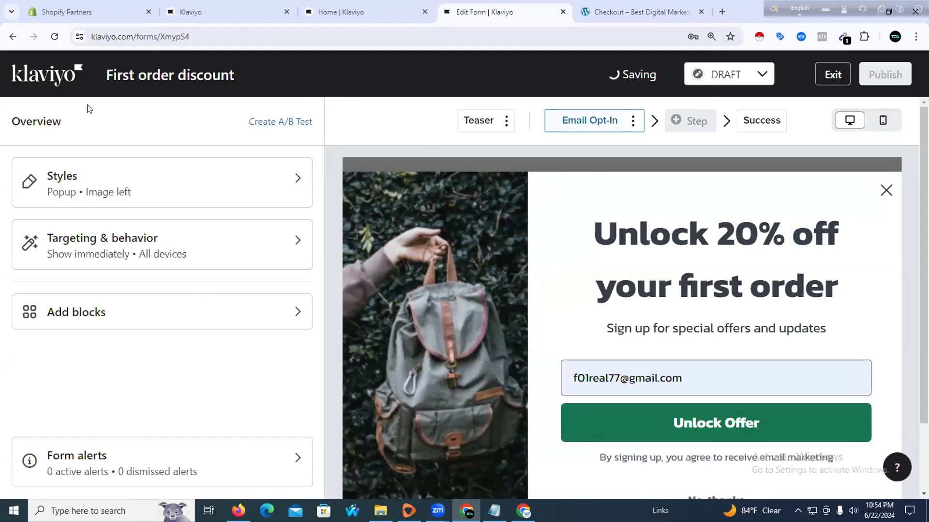
Reload the editor and remove the Bag.1 backpack photo from the form's side image
{"action": "left_click", "coordinate": [54, 37]}
{"action": "left_click", "coordinate": [498, 111]}
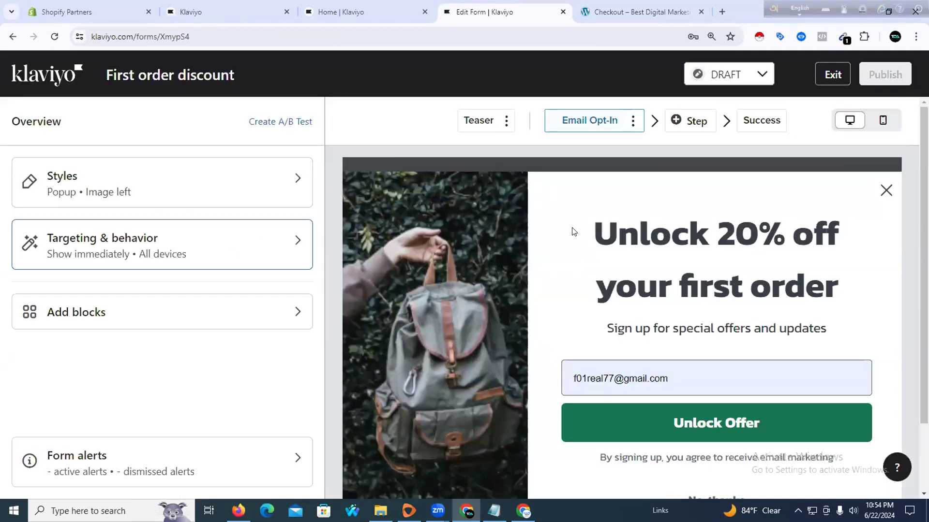
{"action": "left_click", "coordinate": [466, 239]}
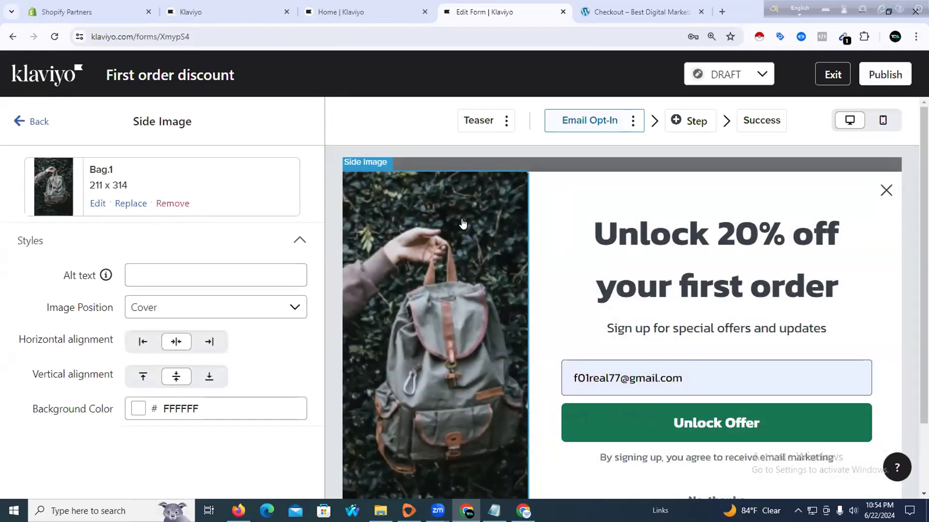
{"action": "left_click", "coordinate": [173, 204]}
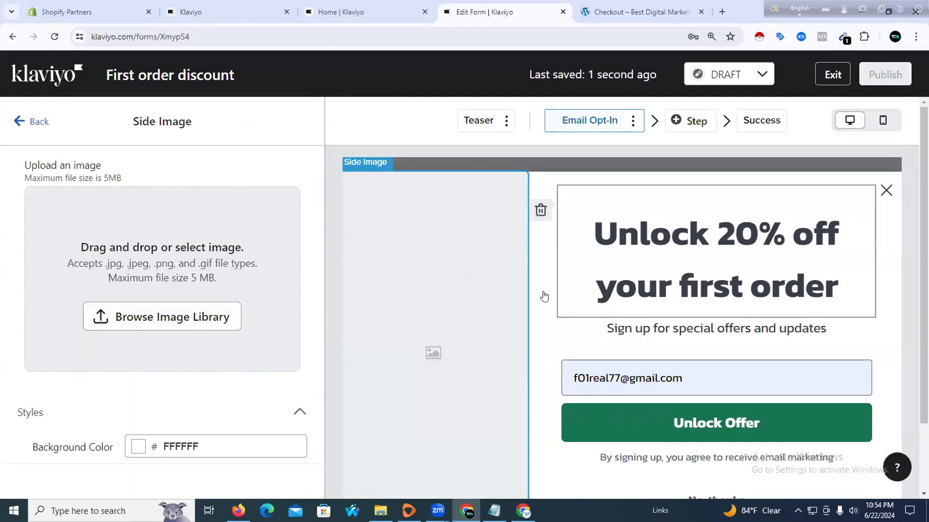
{"action": "scroll", "coordinate": [440, 329], "scroll_direction": "down", "scroll_amount": 2}
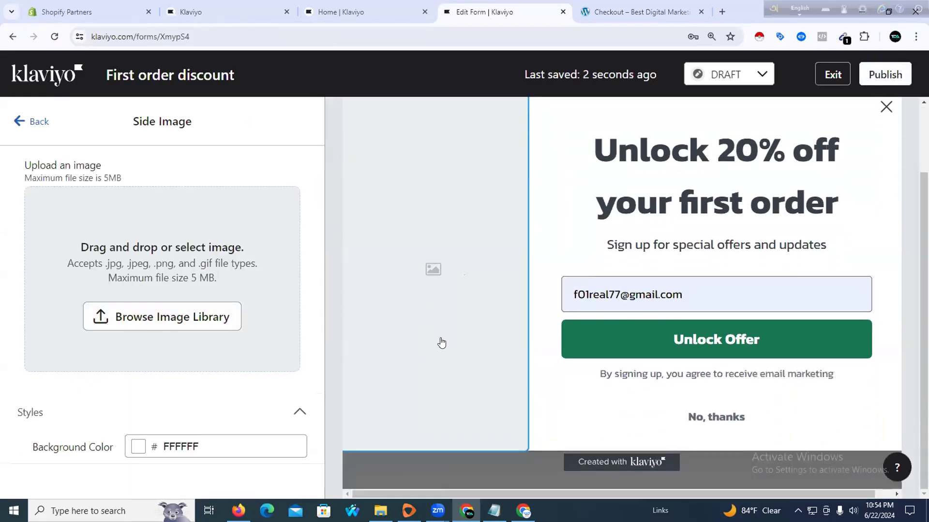
{"action": "left_click", "coordinate": [557, 239]}
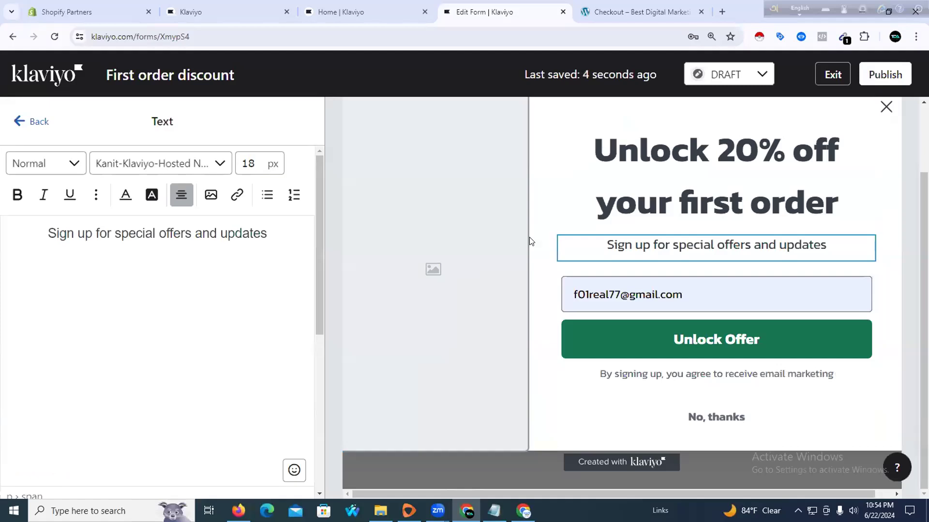
{"action": "left_click", "coordinate": [452, 255]}
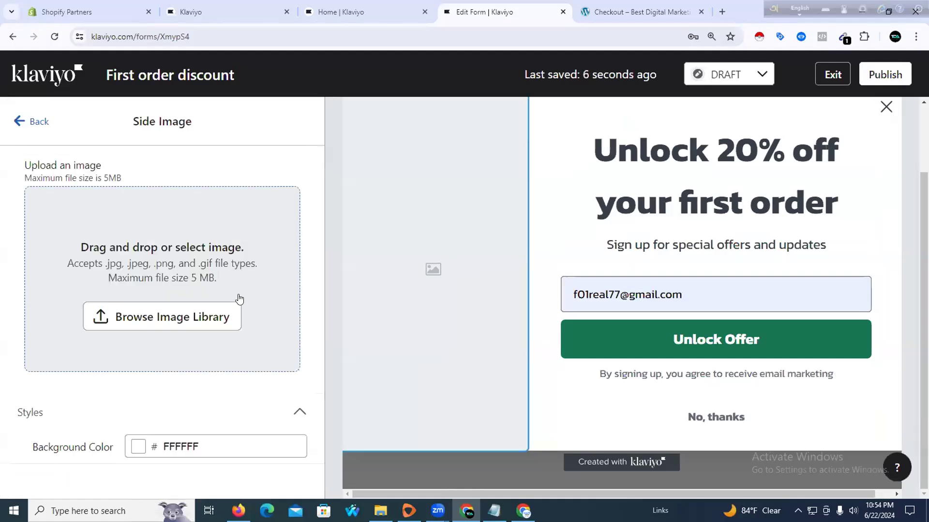
{"action": "left_click", "coordinate": [33, 121]}
{"action": "left_click", "coordinate": [430, 233]}
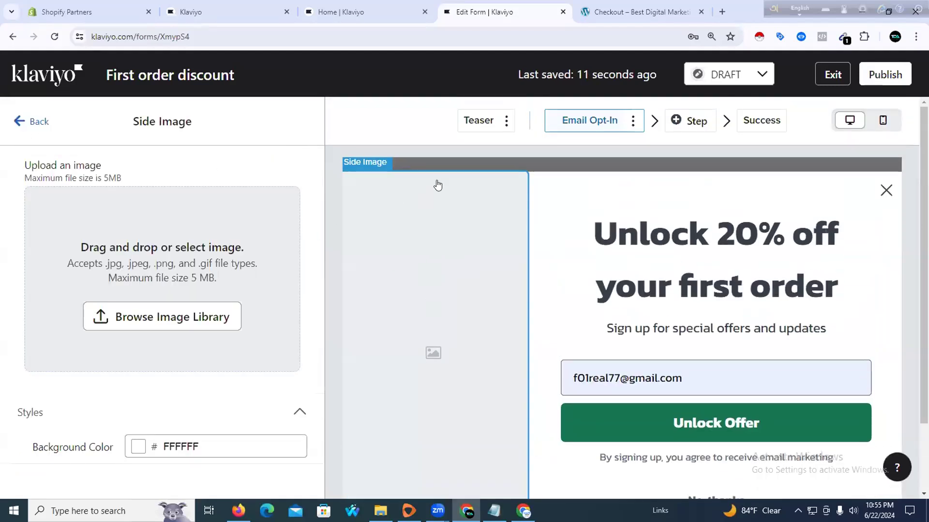
{"action": "left_click", "coordinate": [187, 316]}
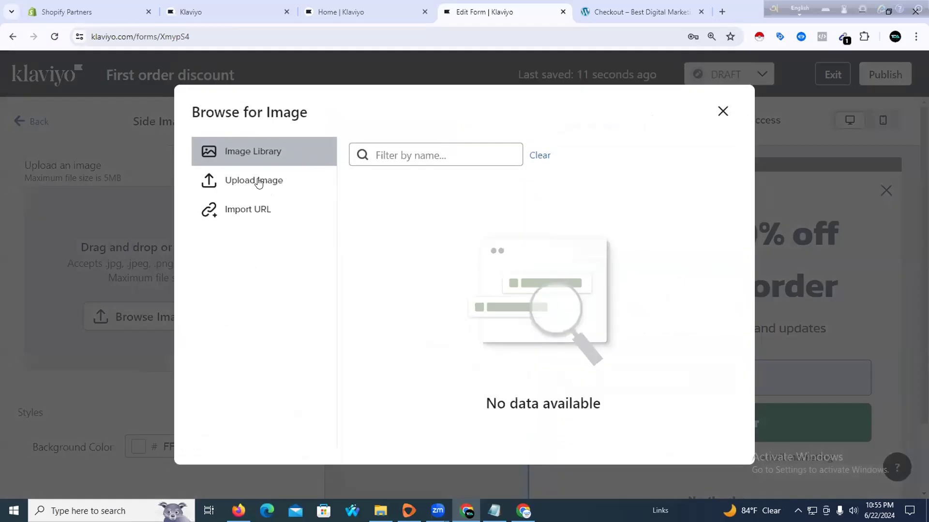
{"action": "left_click", "coordinate": [259, 182]}
{"action": "left_click", "coordinate": [516, 333]}
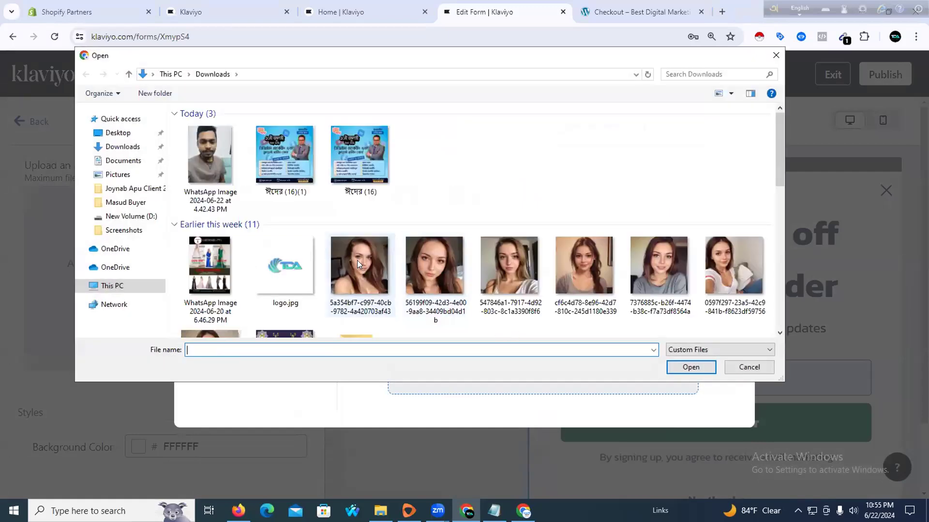
{"action": "scroll", "coordinate": [269, 264], "scroll_direction": "down", "scroll_amount": 5}
{"action": "scroll", "coordinate": [270, 264], "scroll_direction": "up", "scroll_amount": 5}
{"action": "left_click", "coordinate": [274, 264]}
{"action": "left_click", "coordinate": [689, 368]}
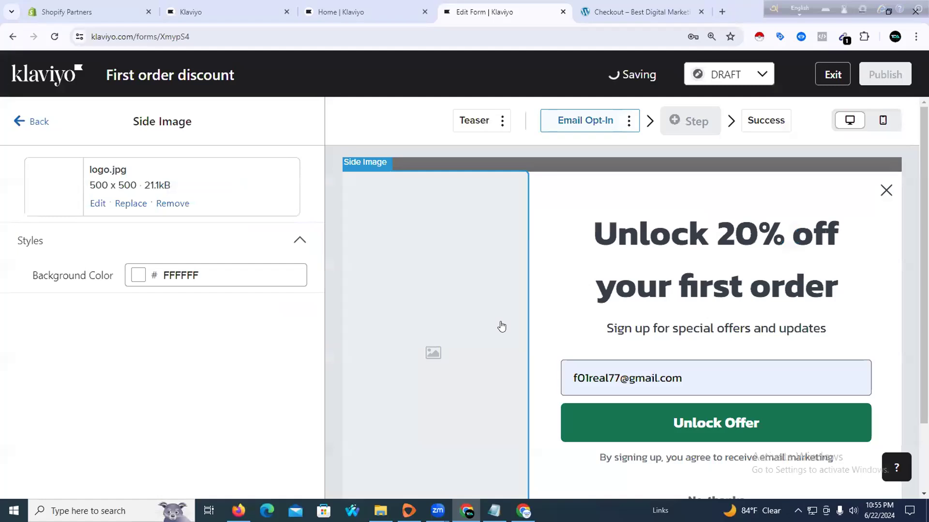
{"action": "scroll", "coordinate": [501, 327], "scroll_direction": "down", "scroll_amount": 2}
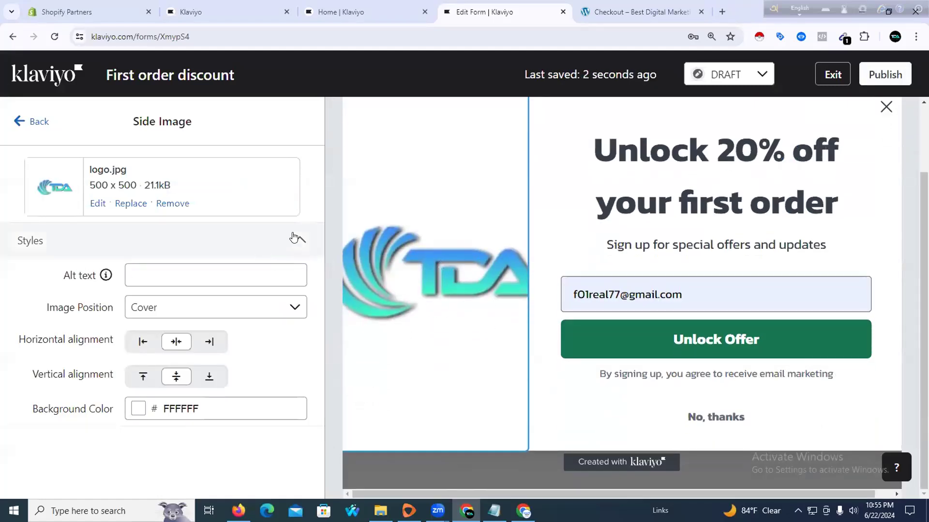
{"action": "left_click", "coordinate": [167, 203]}
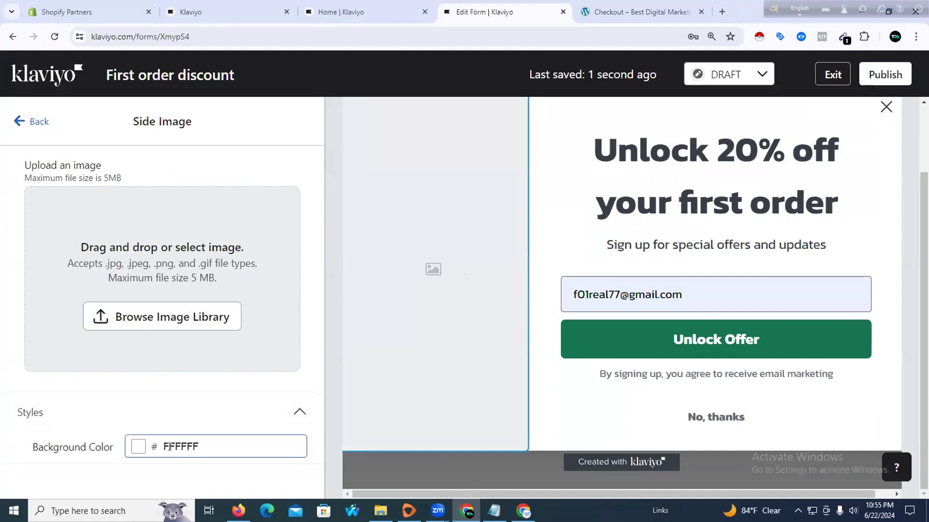
Set the side image background colour to grey-green 576A5F
{"action": "left_click", "coordinate": [138, 449]}
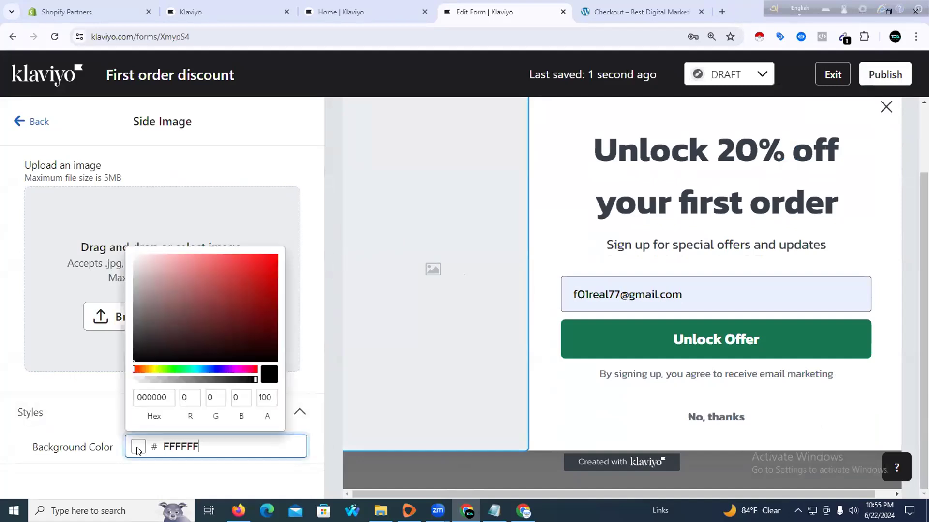
{"action": "left_click", "coordinate": [182, 369]}
{"action": "left_click", "coordinate": [211, 266]}
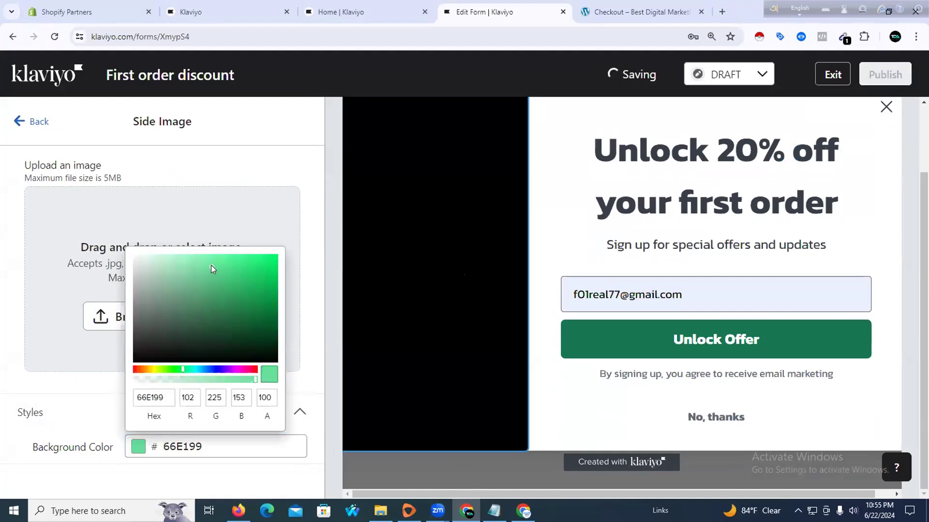
{"action": "left_click", "coordinate": [193, 319]}
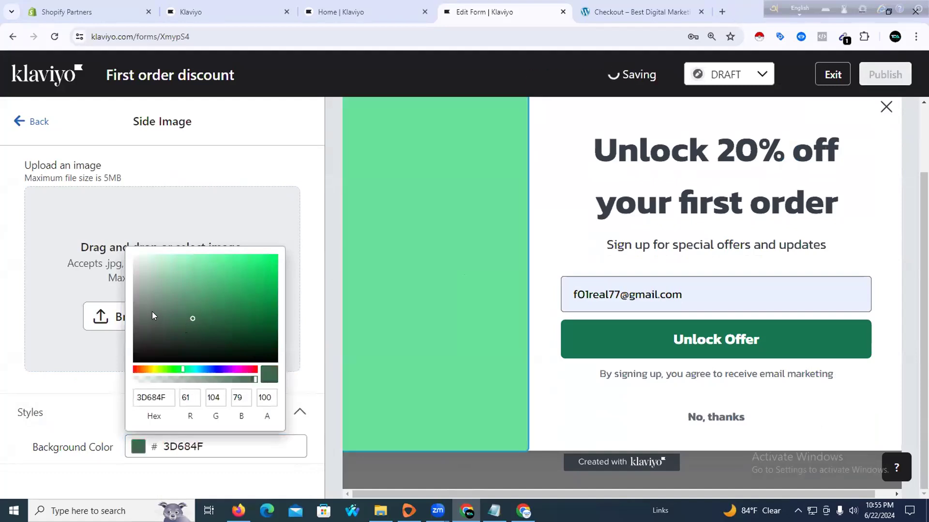
{"action": "left_click", "coordinate": [152, 313]}
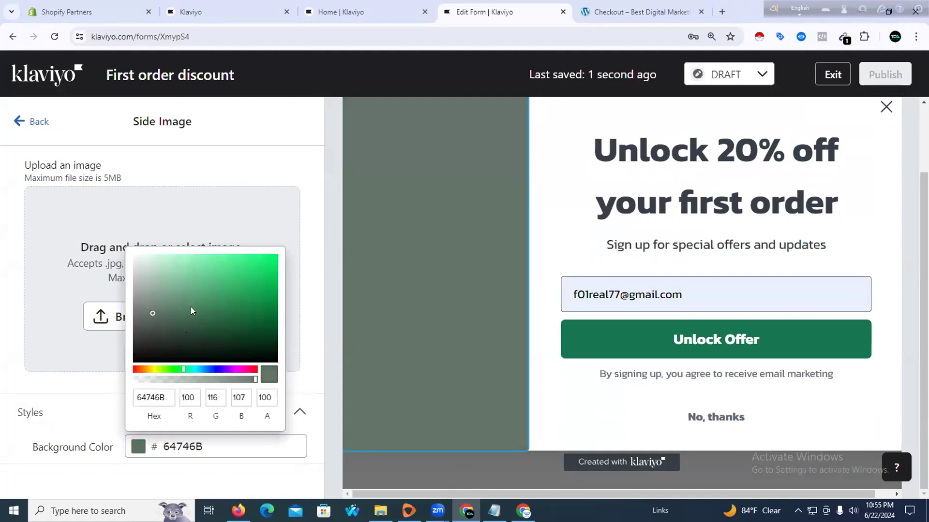
{"action": "left_click", "coordinate": [158, 317]}
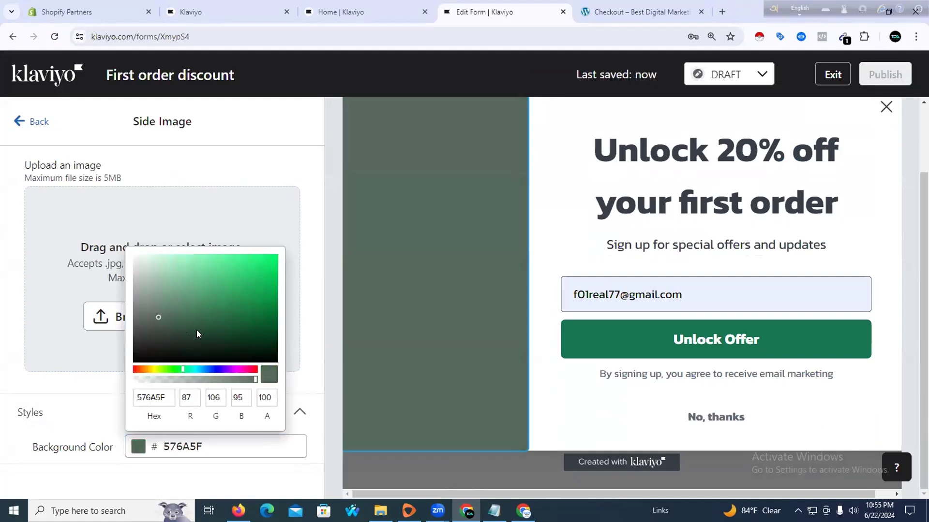
{"action": "left_click", "coordinate": [310, 287]}
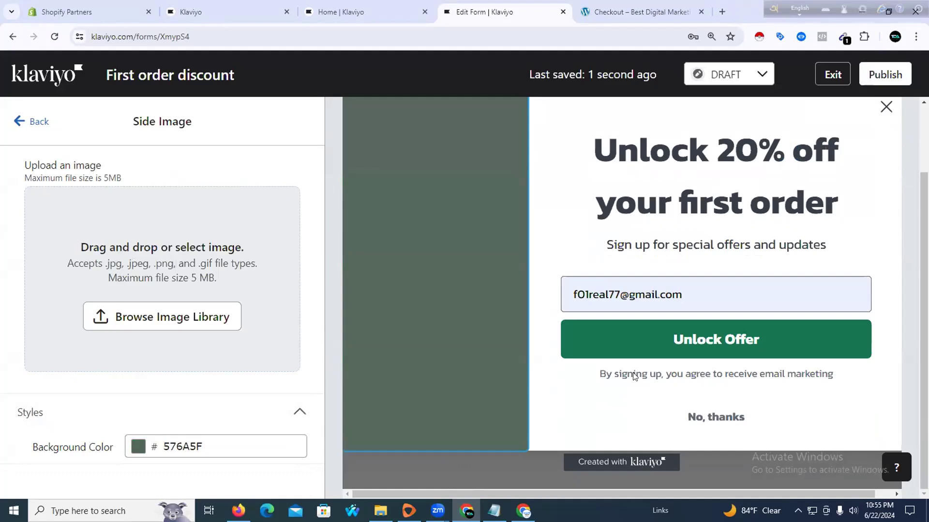
In the form's display settings, choose to show the form based on rules
{"action": "left_click", "coordinate": [19, 123]}
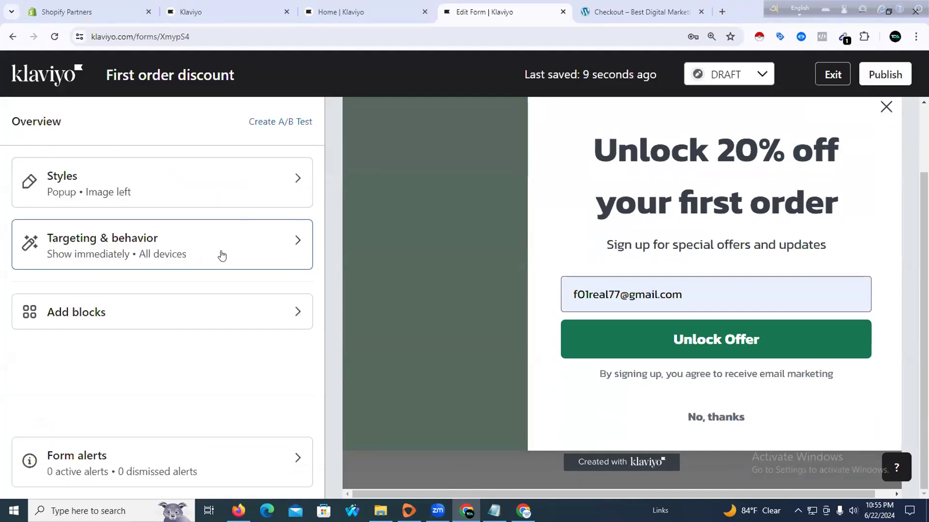
{"action": "left_click", "coordinate": [250, 253]}
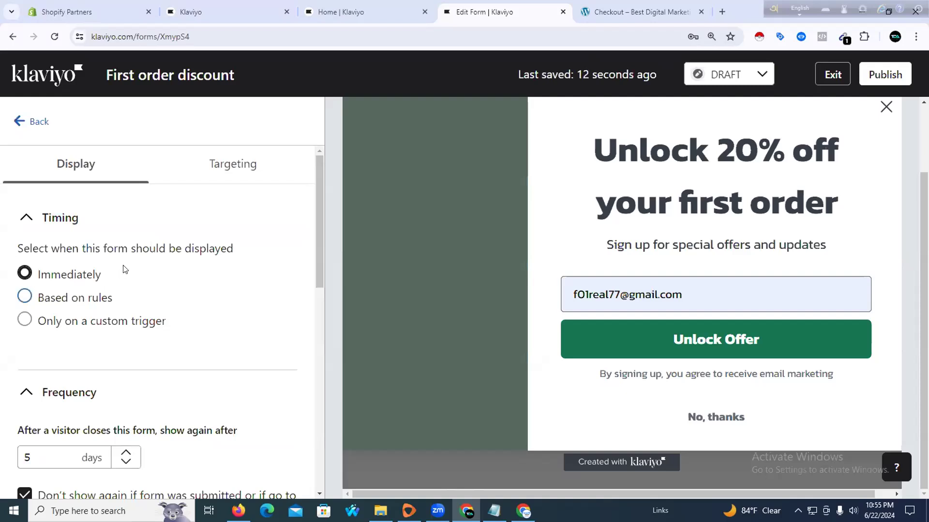
{"action": "left_click", "coordinate": [203, 174]}
{"action": "left_click", "coordinate": [78, 175]}
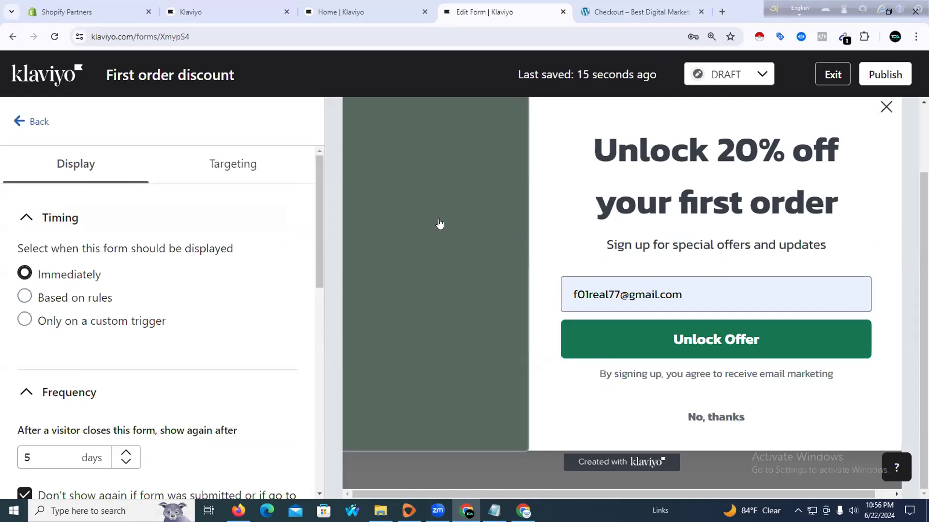
{"action": "scroll", "coordinate": [455, 342], "scroll_direction": "up", "scroll_amount": 2}
{"action": "scroll", "coordinate": [450, 342], "scroll_direction": "up", "scroll_amount": 1}
{"action": "scroll", "coordinate": [447, 341], "scroll_direction": "down", "scroll_amount": 3}
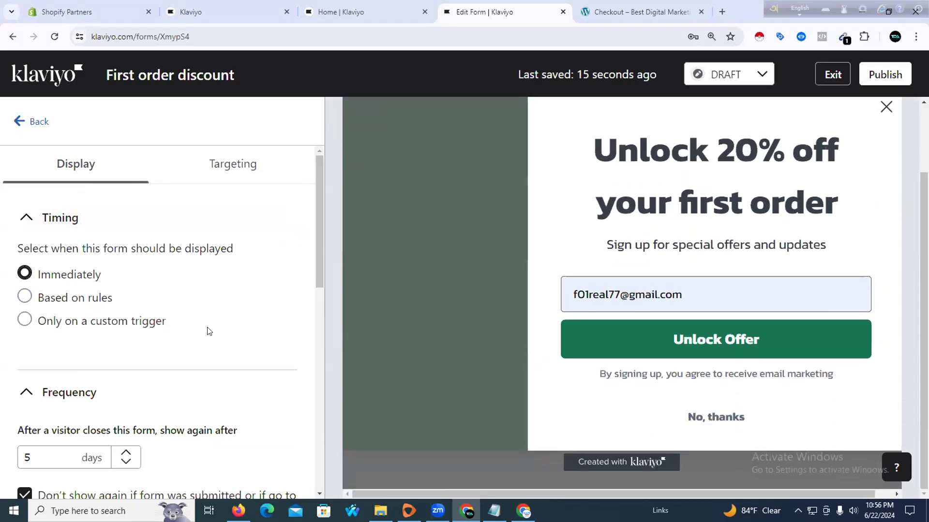
{"action": "left_click_drag", "start_coordinate": [60, 247], "coordinate": [261, 251]}
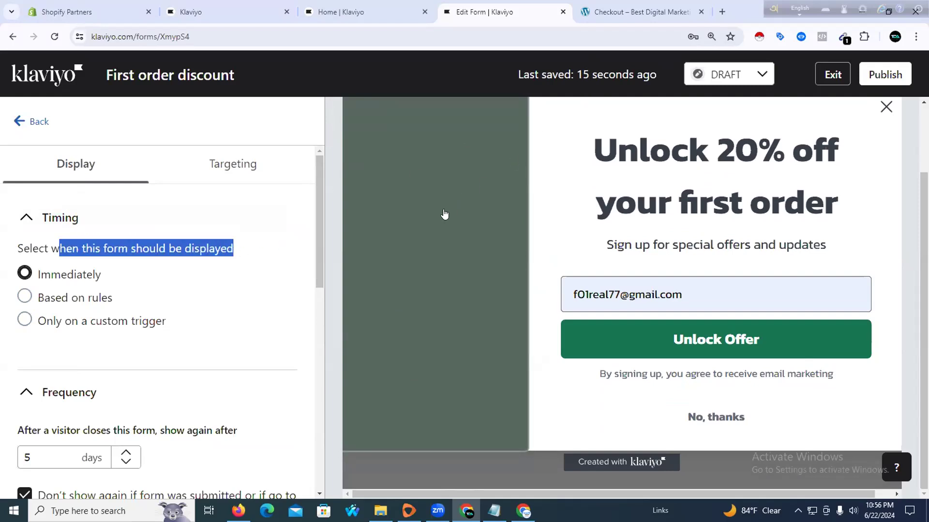
{"action": "left_click", "coordinate": [27, 298]}
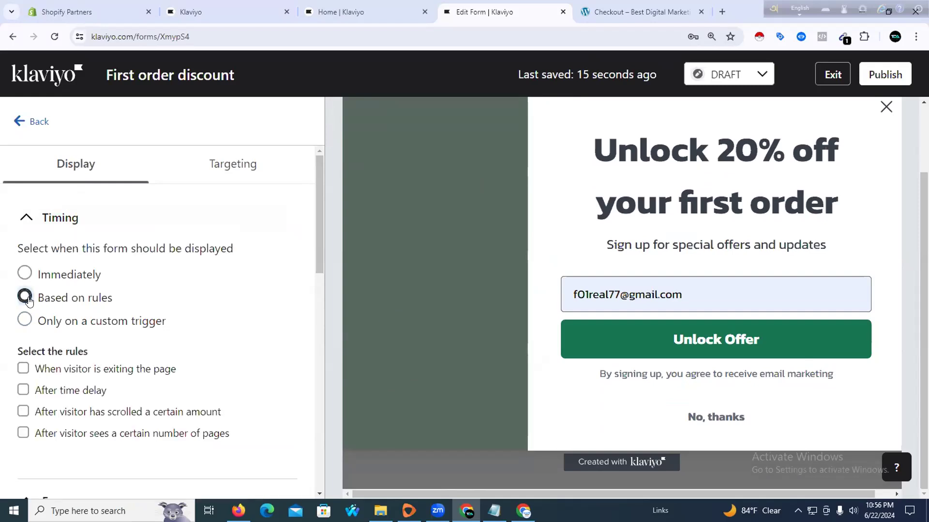
Add an After time delay rule showing the form after 3 seconds
{"action": "scroll", "coordinate": [48, 314], "scroll_direction": "down", "scroll_amount": 1}
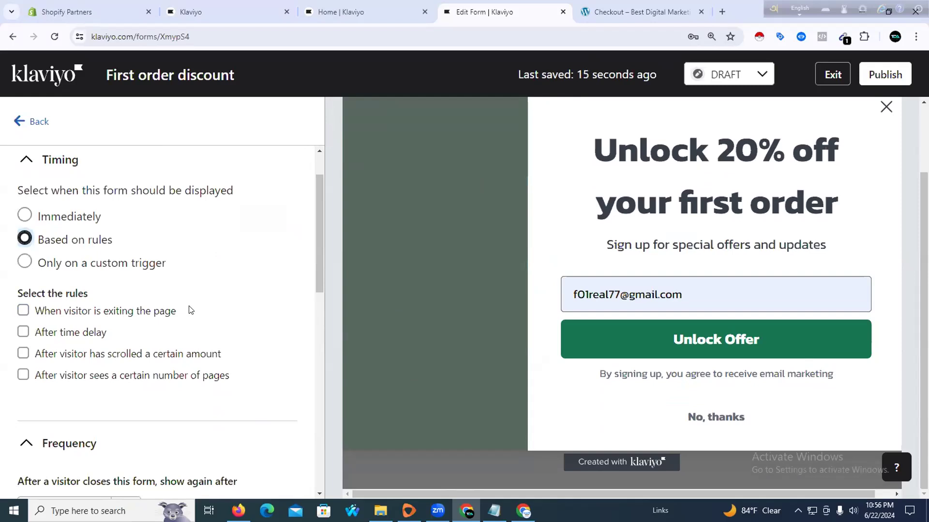
{"action": "left_click", "coordinate": [35, 339]}
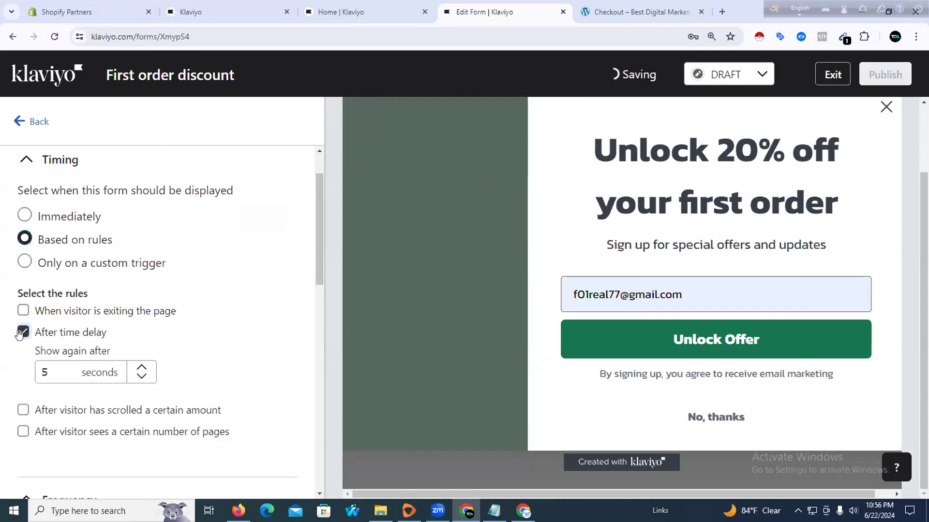
{"action": "scroll", "coordinate": [136, 309], "scroll_direction": "down", "scroll_amount": 2}
{"action": "left_click", "coordinate": [140, 261]}
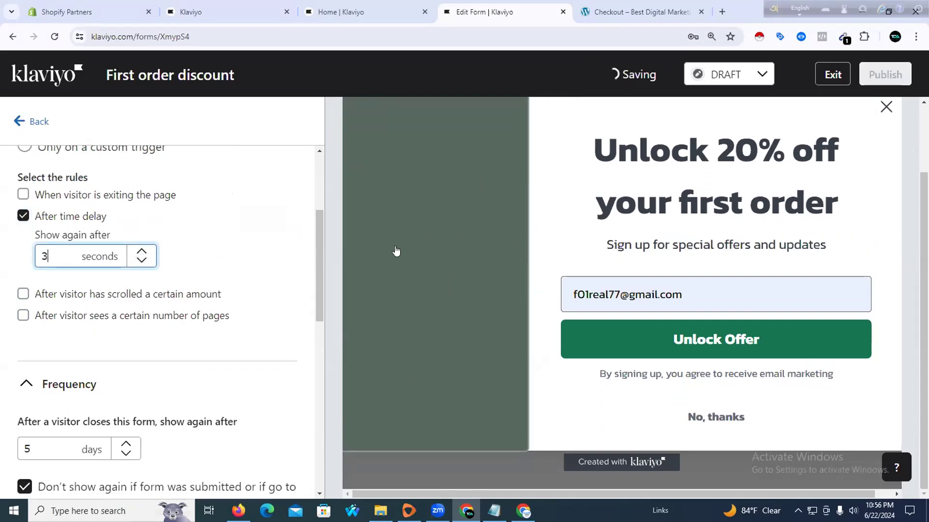
Lower the reshow frequency from 5 days to 1 day and view the Targeting settings
{"action": "scroll", "coordinate": [97, 337], "scroll_direction": "down", "scroll_amount": 2}
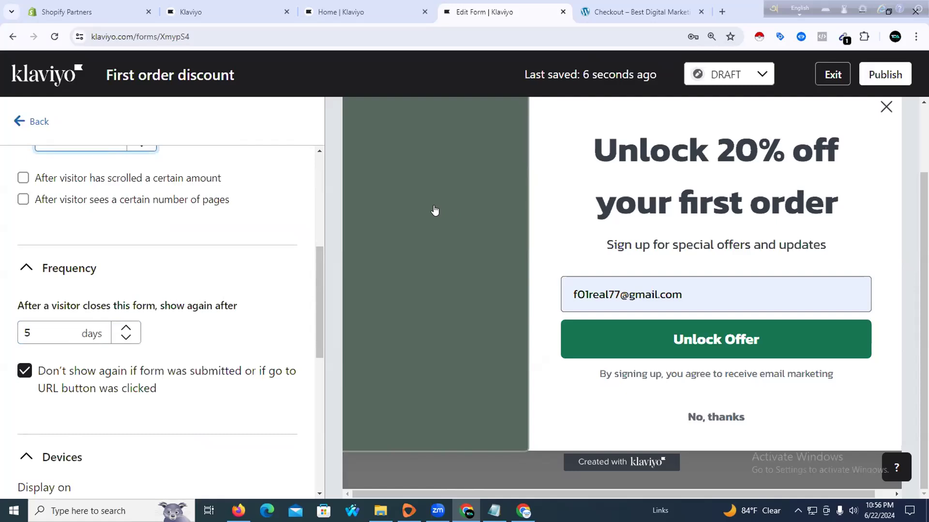
{"action": "double_click", "coordinate": [126, 337]}
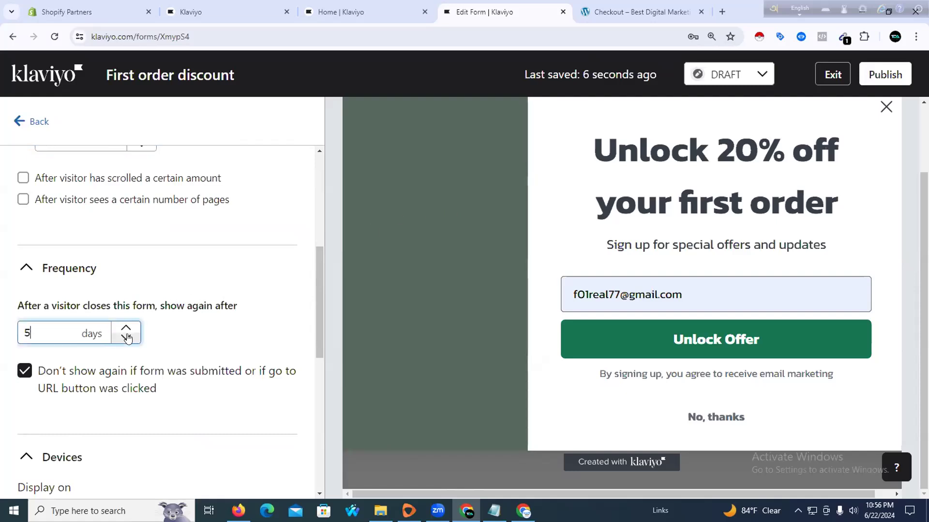
{"action": "left_click", "coordinate": [125, 337]}
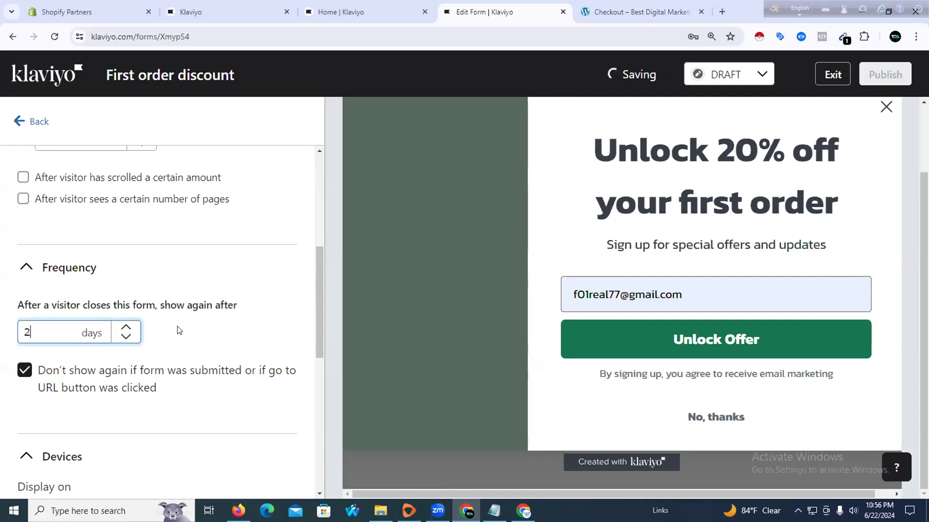
{"action": "scroll", "coordinate": [176, 325], "scroll_direction": "down", "scroll_amount": 3}
{"action": "left_click", "coordinate": [127, 165]}
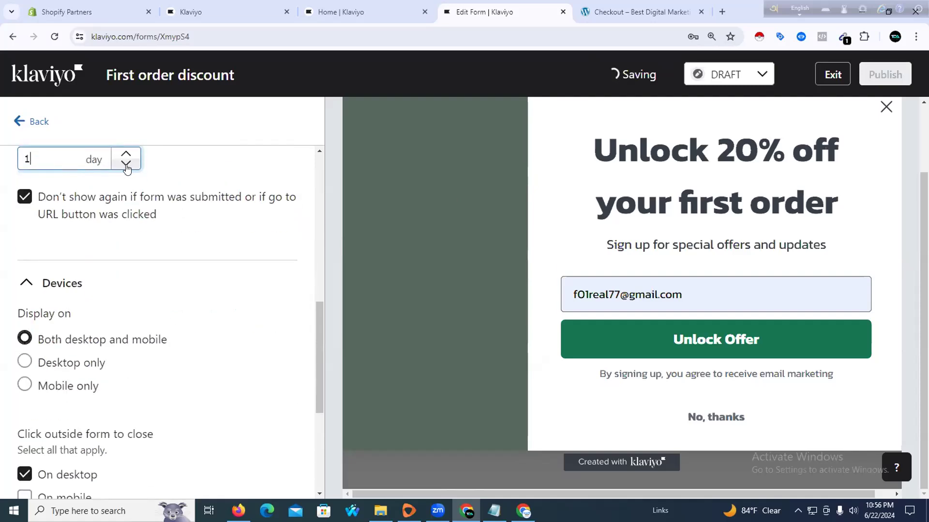
{"action": "scroll", "coordinate": [183, 261], "scroll_direction": "down", "scroll_amount": 2}
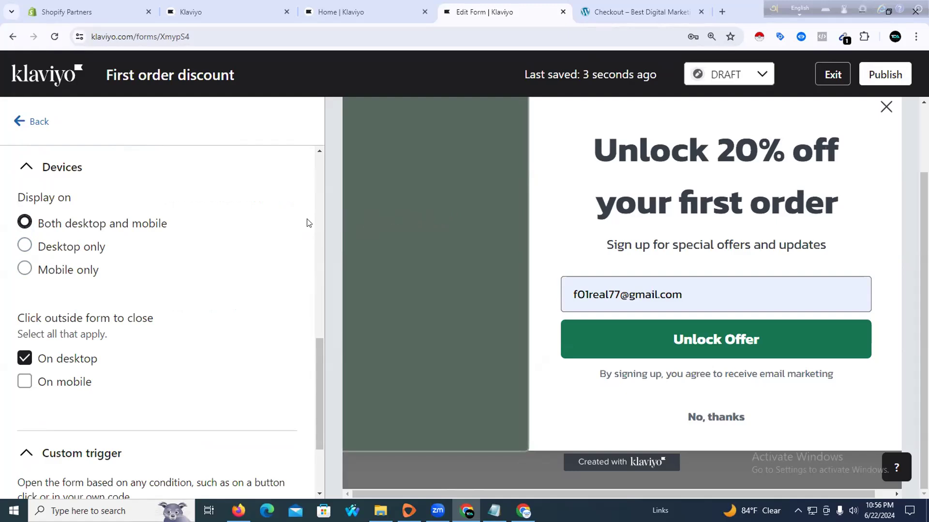
{"action": "scroll", "coordinate": [161, 327], "scroll_direction": "down", "scroll_amount": 2}
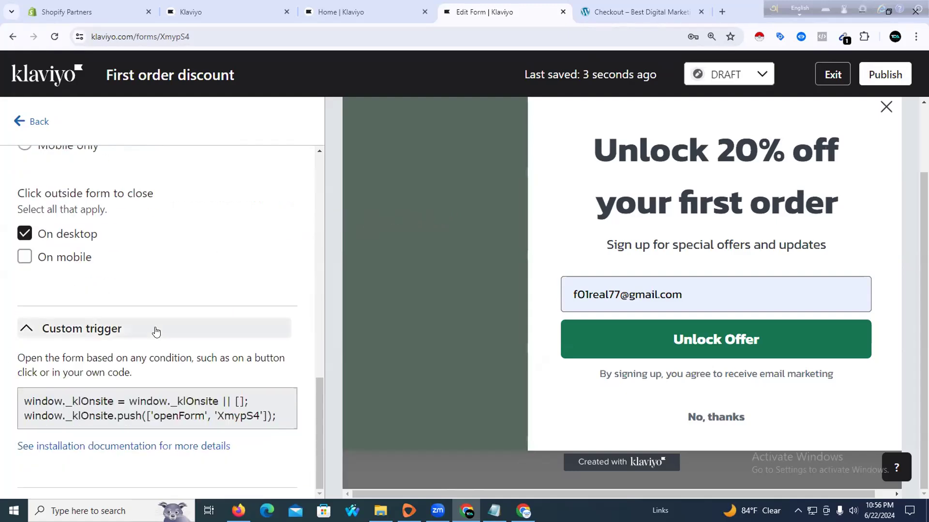
{"action": "scroll", "coordinate": [150, 322], "scroll_direction": "up", "scroll_amount": 11}
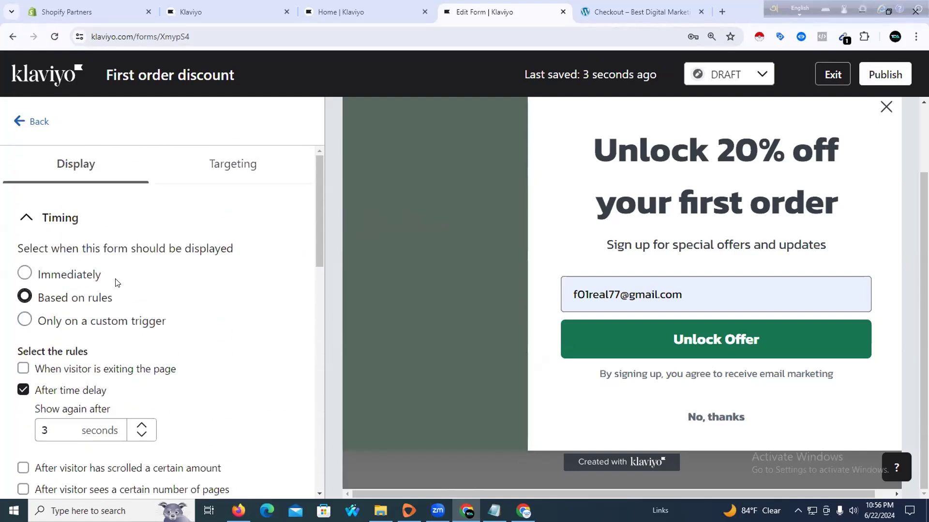
{"action": "left_click", "coordinate": [212, 175]}
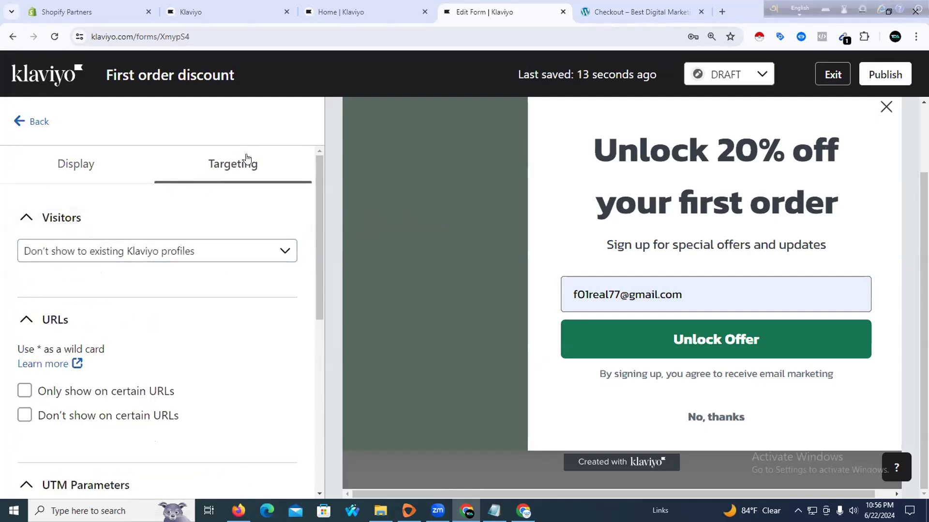
Set the form's Visitors targeting to 'Show to all visitors'
{"action": "left_click", "coordinate": [236, 255]}
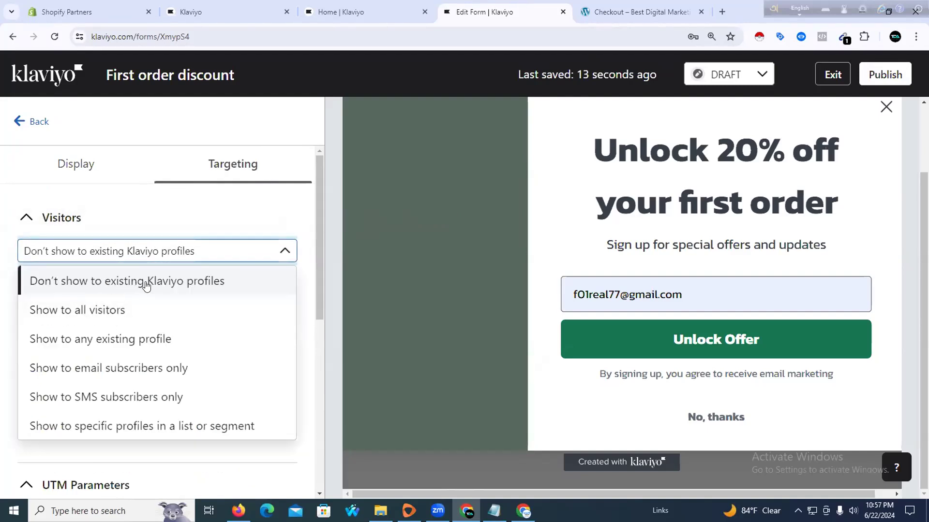
{"action": "left_click", "coordinate": [63, 323]}
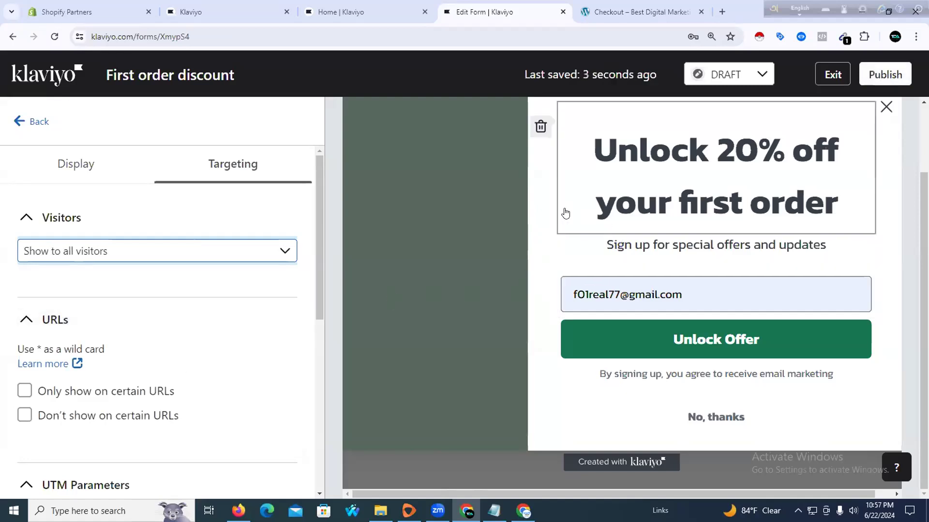
{"action": "scroll", "coordinate": [190, 333], "scroll_direction": "down", "scroll_amount": 2}
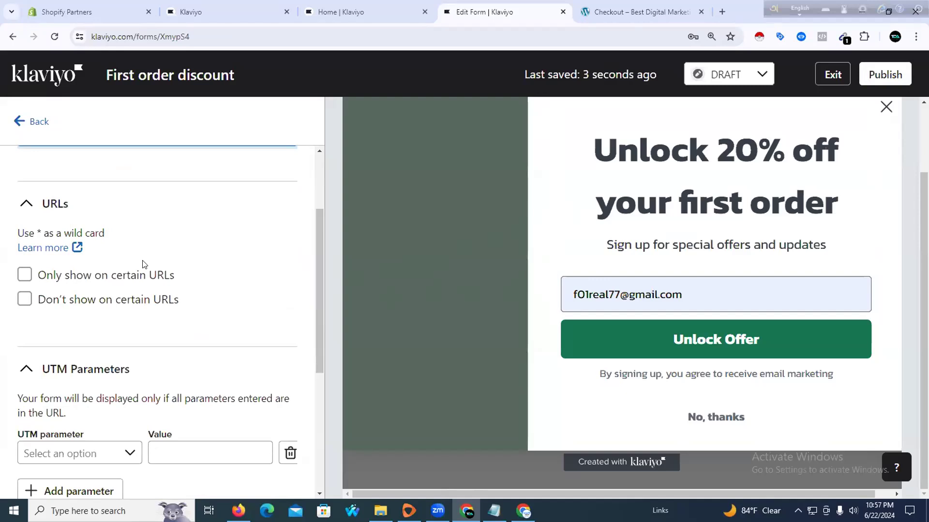
Try a URL condition, then leave 'Only show on certain URLs' unchecked so no URL restriction applies
{"action": "left_click", "coordinate": [25, 276]}
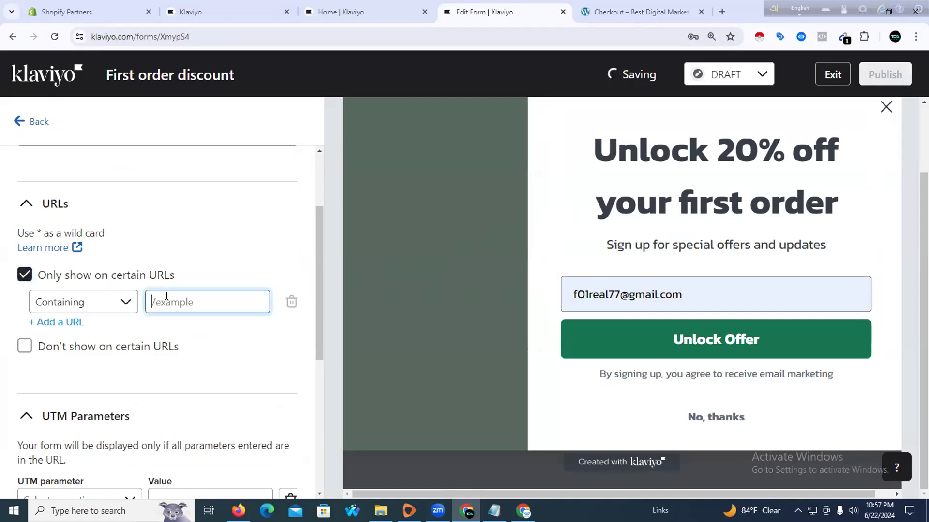
{"action": "left_click", "coordinate": [65, 323]}
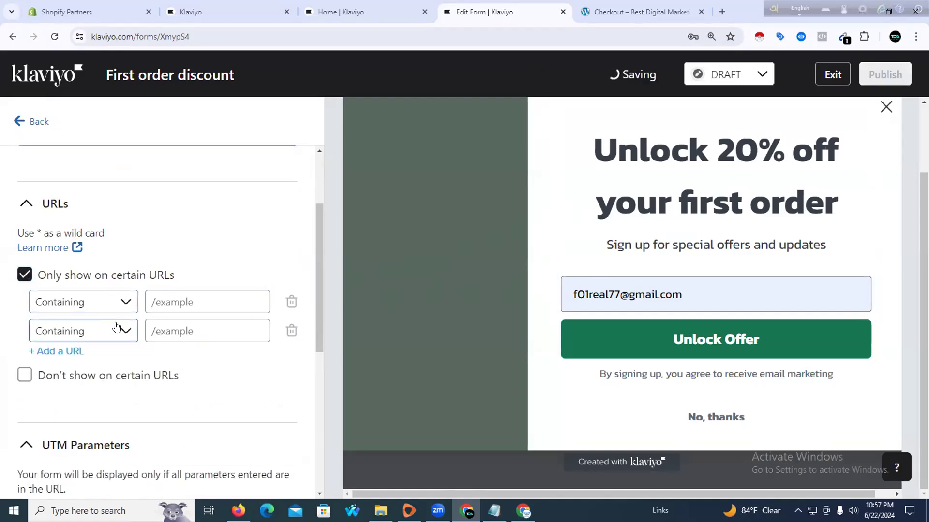
{"action": "left_click", "coordinate": [292, 330]}
{"action": "left_click", "coordinate": [169, 296]}
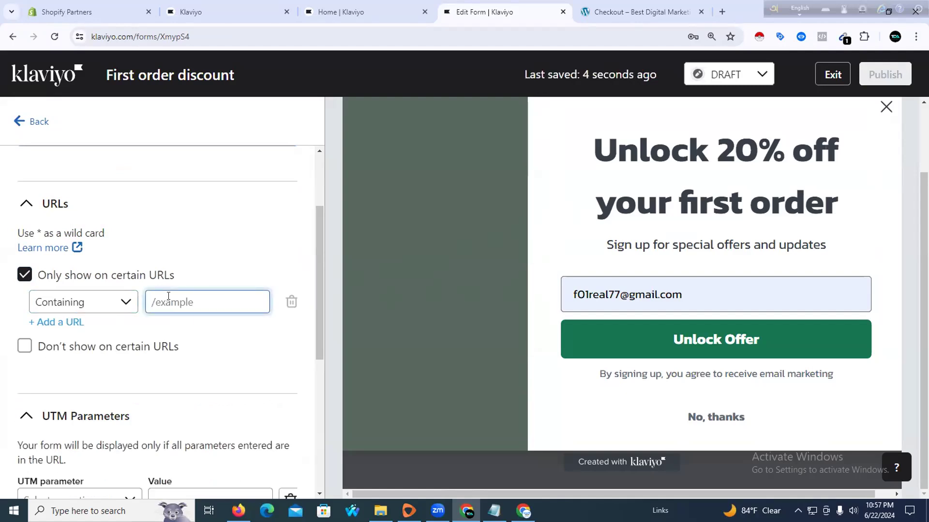
{"action": "left_click", "coordinate": [128, 281]}
{"action": "scroll", "coordinate": [128, 283], "scroll_direction": "down", "scroll_amount": 5}
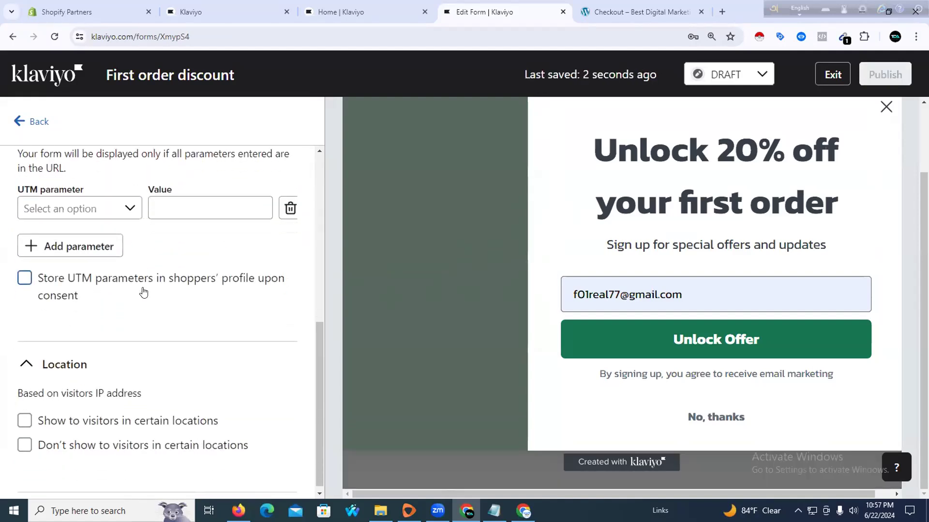
{"action": "scroll", "coordinate": [144, 292], "scroll_direction": "up", "scroll_amount": 8}
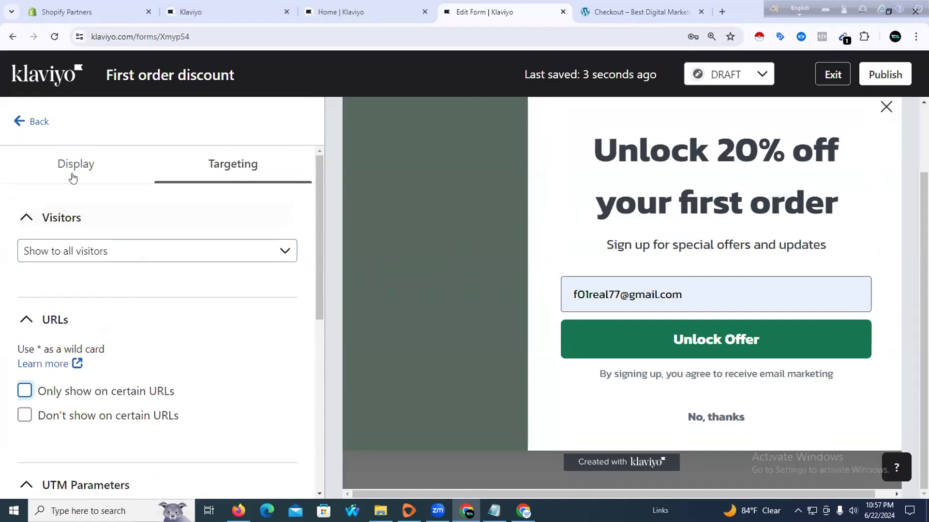
{"action": "left_click", "coordinate": [73, 177]}
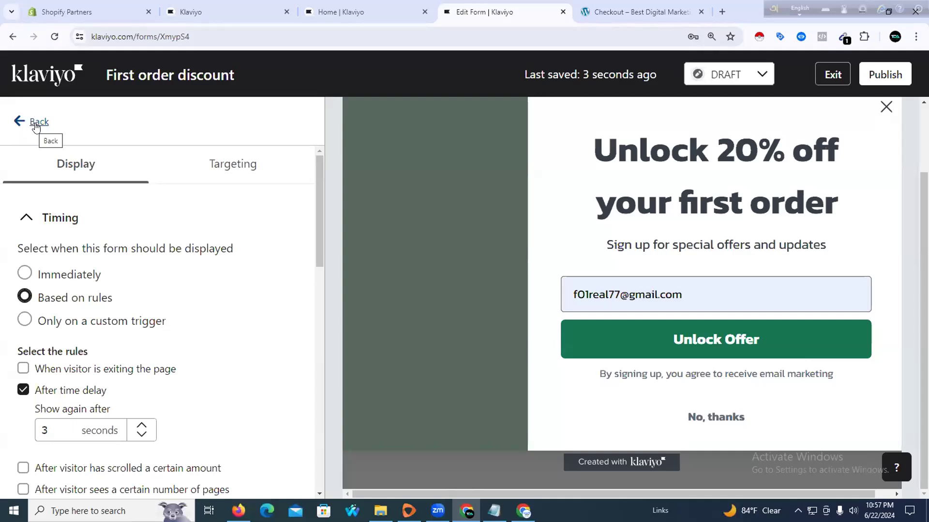
Recolour the side image panel background from 576A5F to olive 6A6957
{"action": "left_click", "coordinate": [418, 238]}
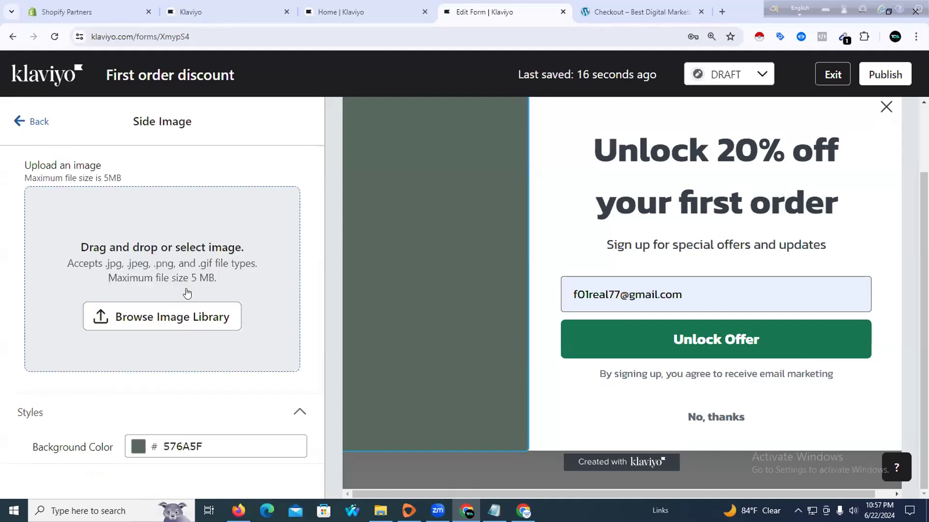
{"action": "left_click", "coordinate": [138, 450]}
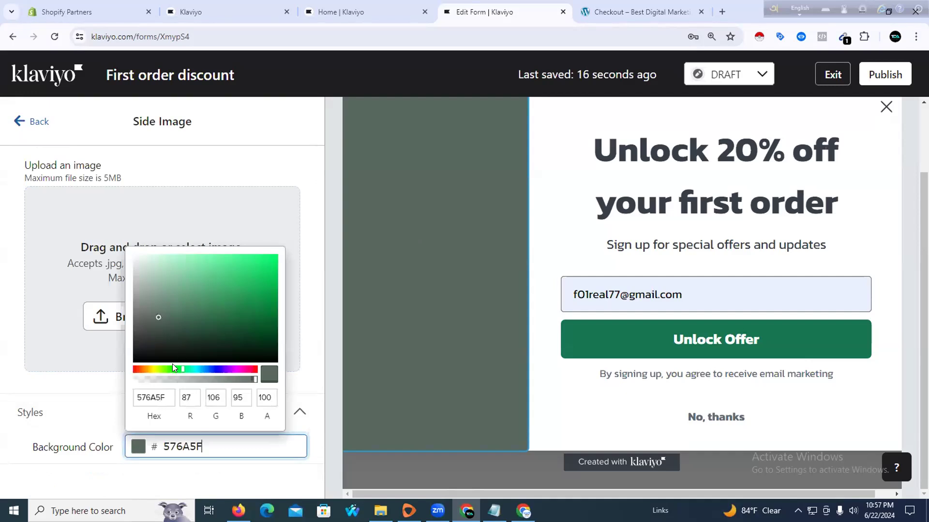
{"action": "left_click", "coordinate": [151, 368]}
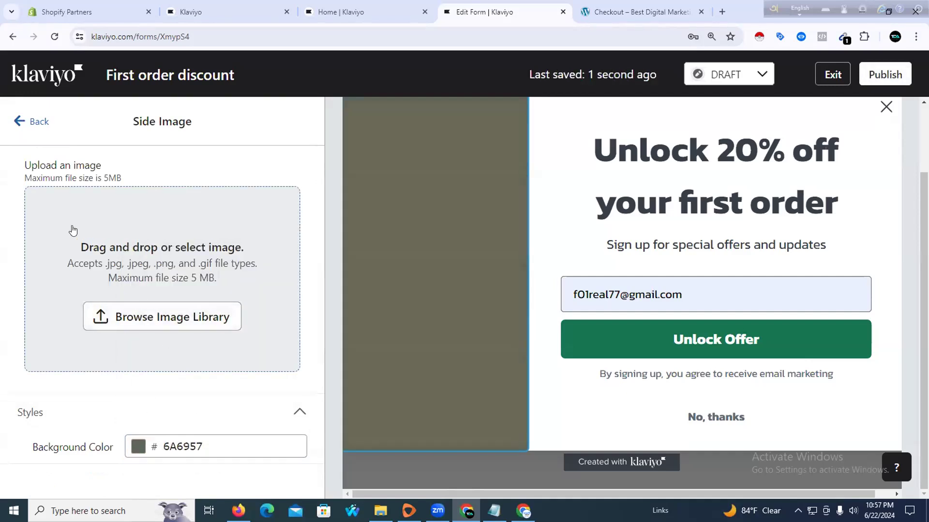
{"action": "left_click", "coordinate": [20, 121]}
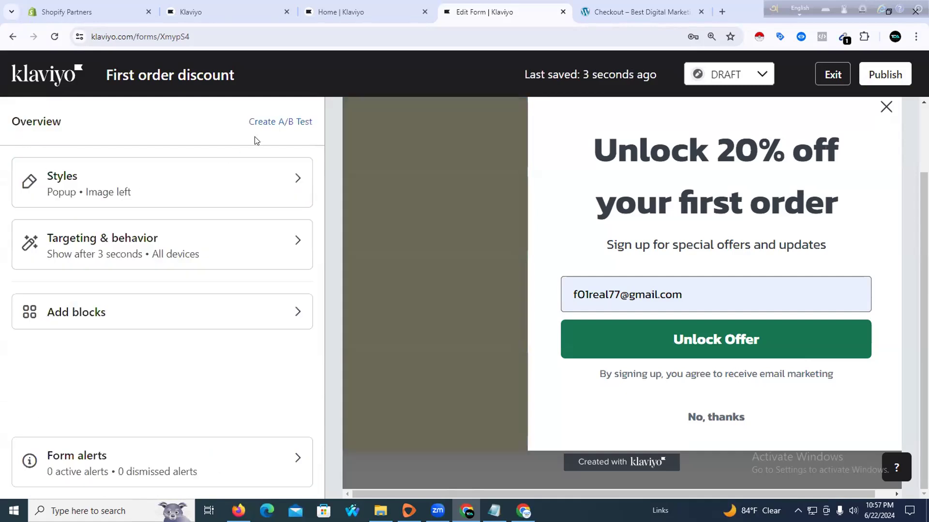
{"action": "left_click", "coordinate": [434, 278]}
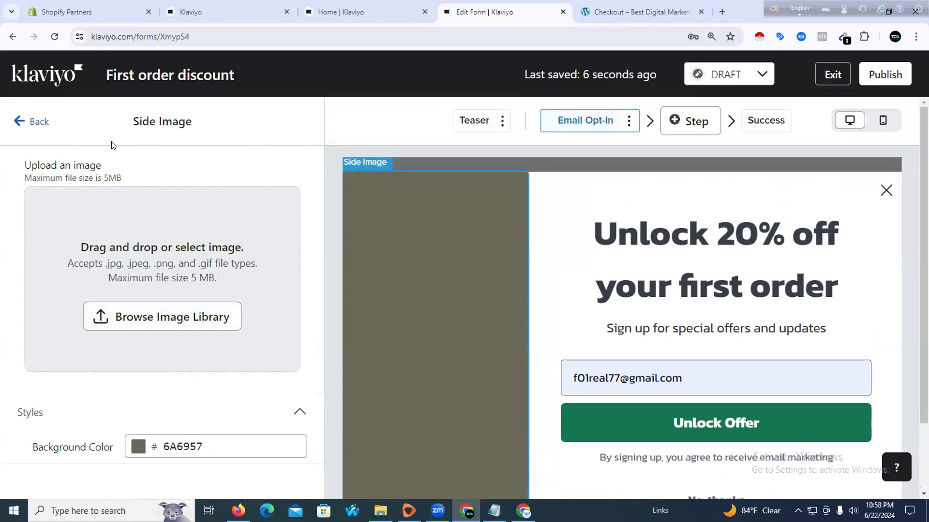
{"action": "left_click", "coordinate": [14, 125]}
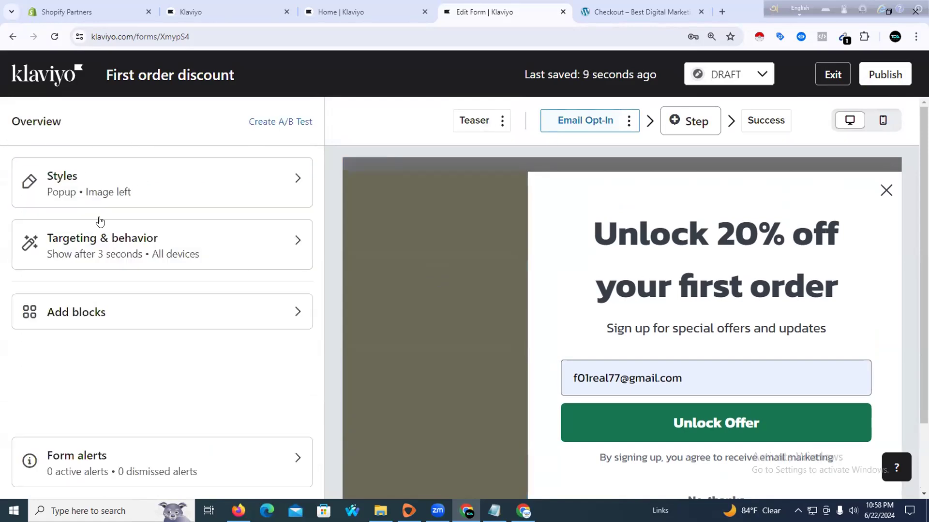
Browse the Add blocks library of Text, Button, Image, Coupon and Countdown tiles, dragging Image toward the canvas
{"action": "left_click", "coordinate": [120, 308]}
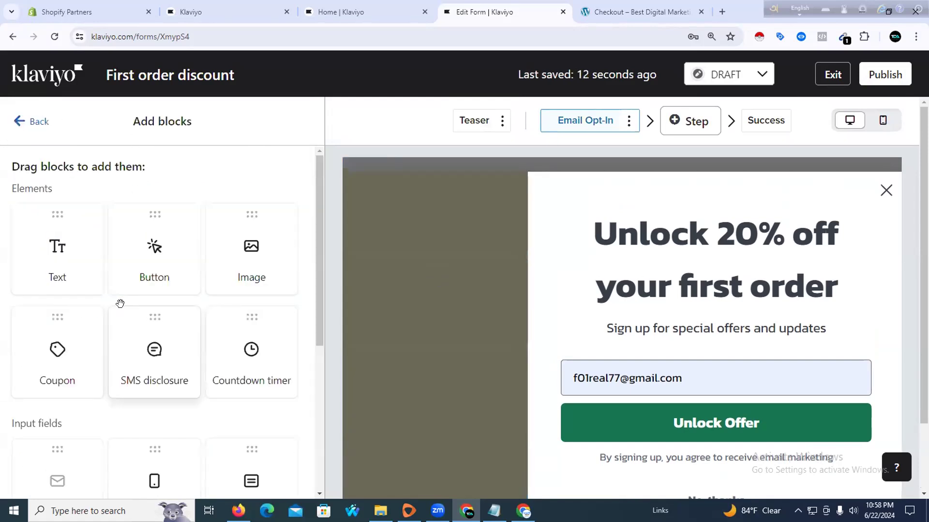
{"action": "scroll", "coordinate": [119, 303], "scroll_direction": "down", "scroll_amount": 4}
{"action": "scroll", "coordinate": [107, 358], "scroll_direction": "up", "scroll_amount": 1}
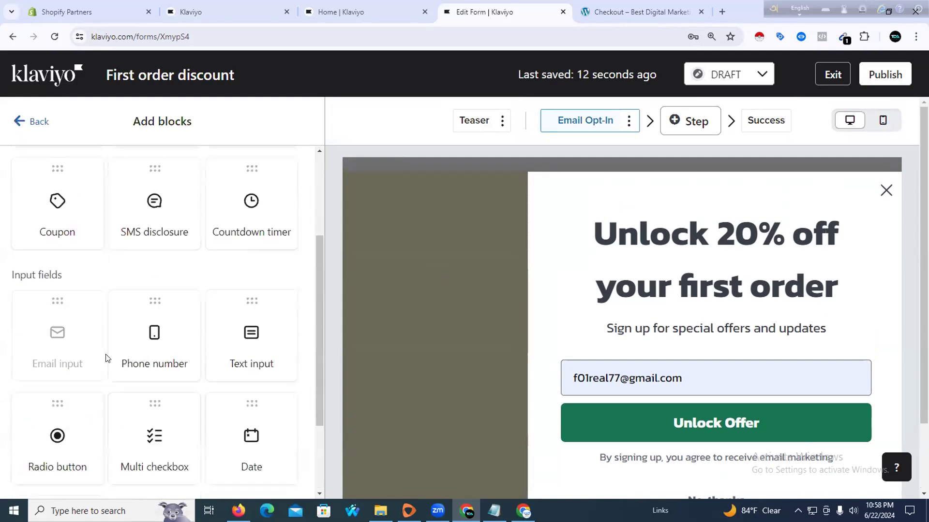
{"action": "scroll", "coordinate": [107, 338], "scroll_direction": "up", "scroll_amount": 4}
{"action": "left_click_drag", "start_coordinate": [224, 251], "coordinate": [407, 304]}
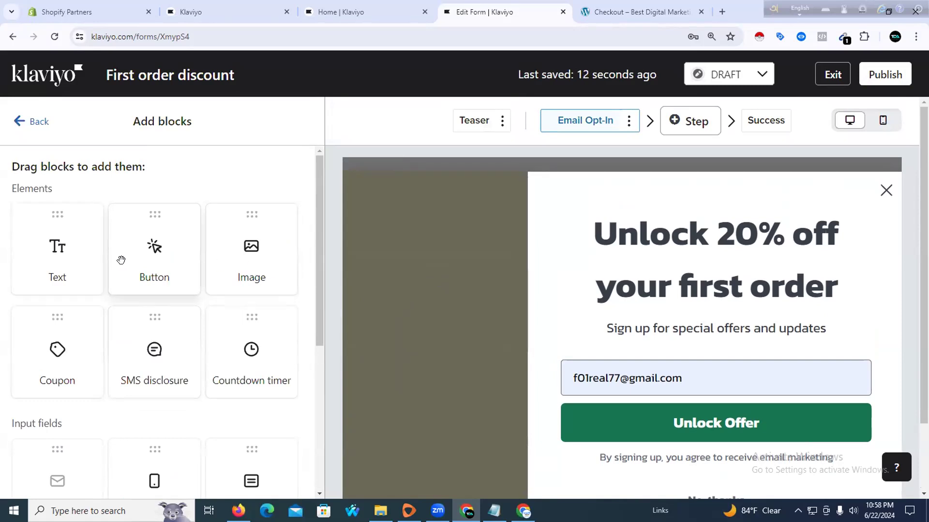
Delete the 'Unlock 20% off your first order' heading block and confirm the deletion
{"action": "scroll", "coordinate": [351, 364], "scroll_direction": "down", "scroll_amount": 2}
{"action": "scroll", "coordinate": [351, 365], "scroll_direction": "up", "scroll_amount": 2}
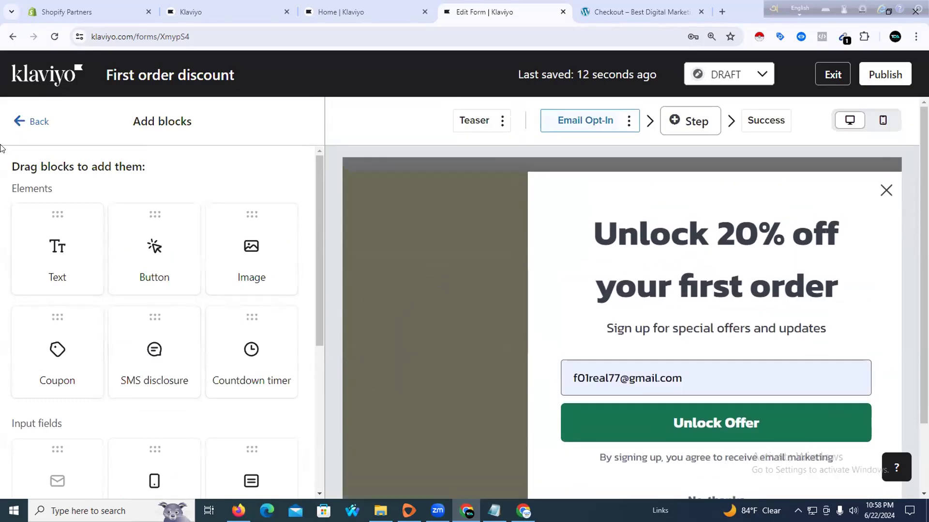
{"action": "left_click", "coordinate": [32, 121]}
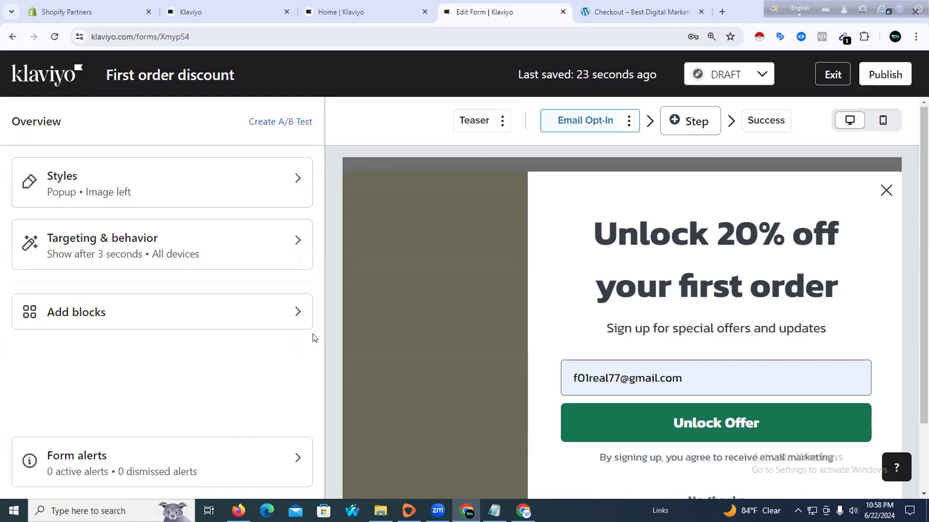
{"action": "scroll", "coordinate": [413, 345], "scroll_direction": "down", "scroll_amount": 2}
{"action": "scroll", "coordinate": [545, 288], "scroll_direction": "up", "scroll_amount": 2}
{"action": "left_click", "coordinate": [881, 193]}
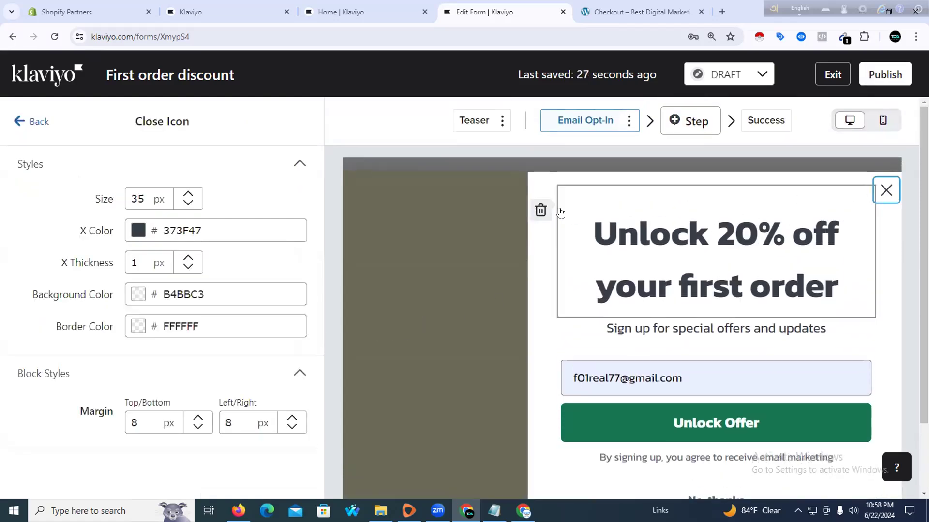
{"action": "left_click", "coordinate": [540, 211]}
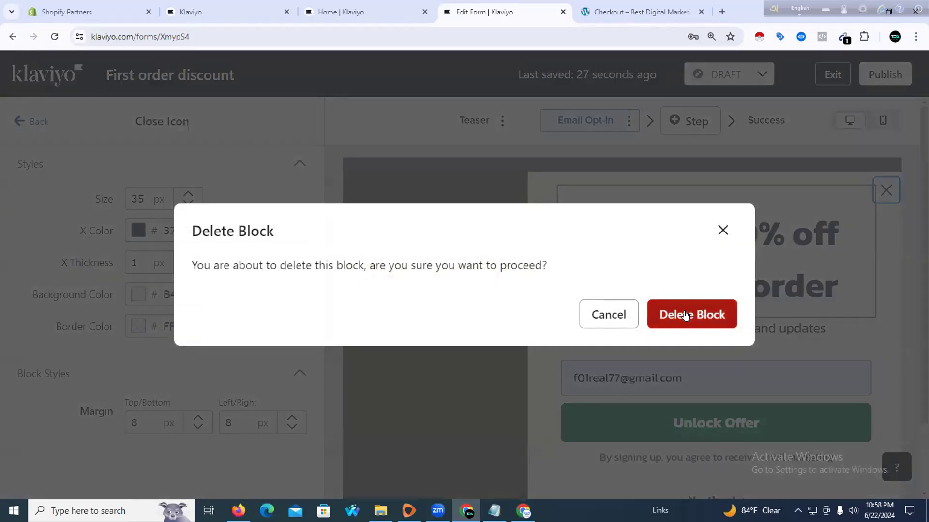
{"action": "left_click", "coordinate": [684, 314]}
Exit the form editor back to the Sign-up forms list
{"action": "left_click", "coordinate": [472, 216]}
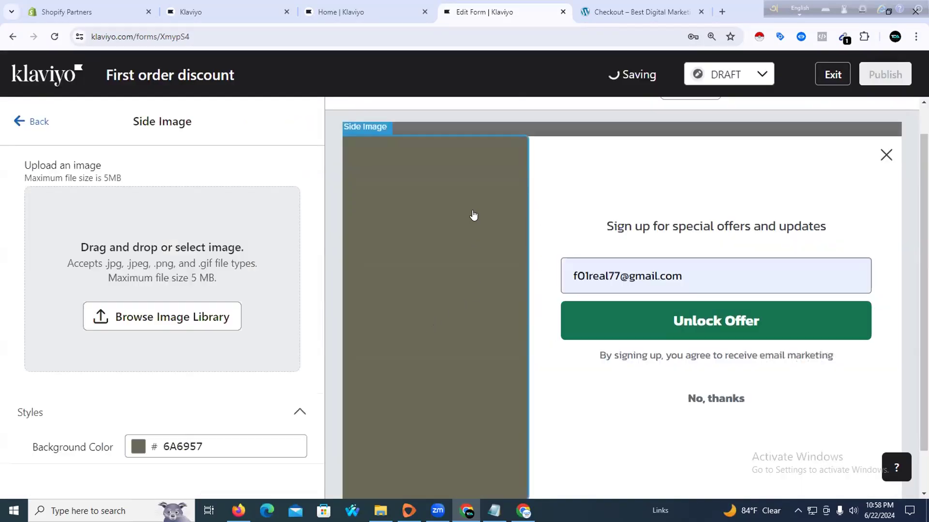
{"action": "left_click", "coordinate": [885, 154]}
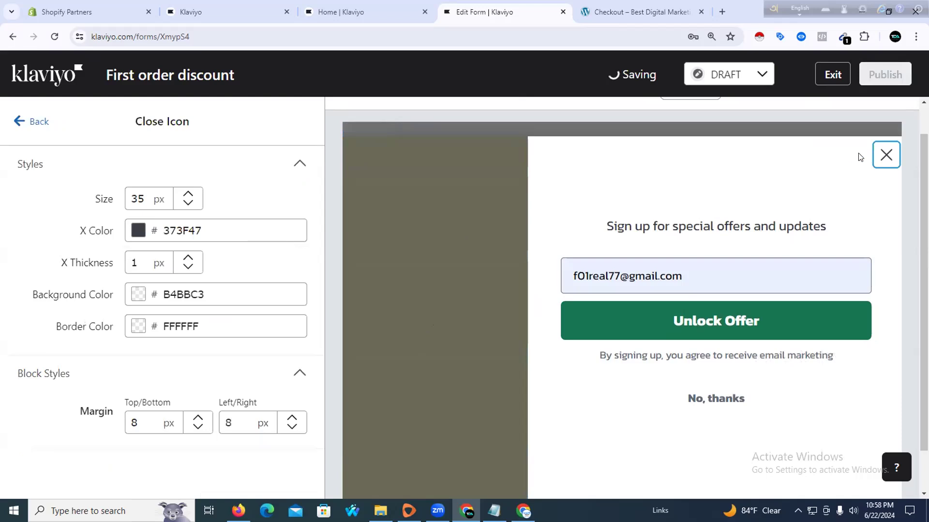
{"action": "left_click", "coordinate": [828, 76]}
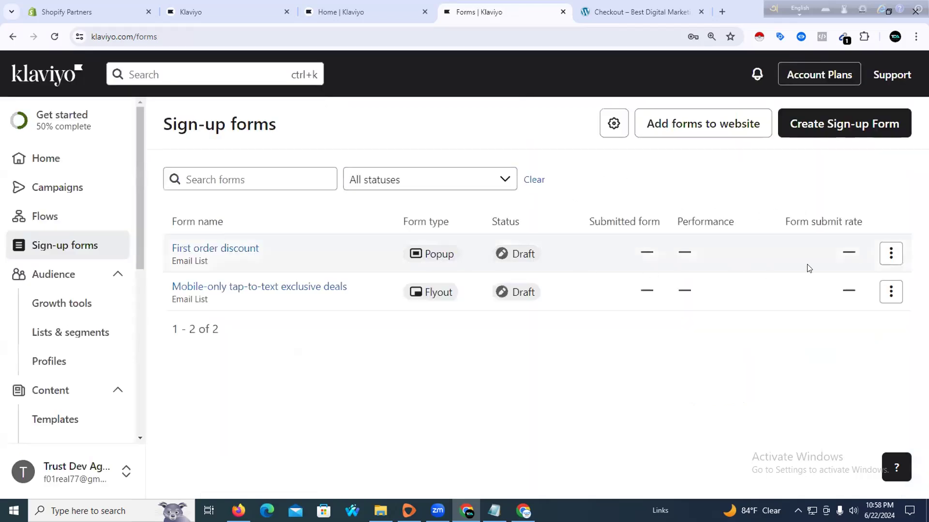
Delete the First order discount popup form
{"action": "left_click", "coordinate": [891, 253]}
{"action": "left_click", "coordinate": [810, 426]}
{"action": "left_click", "coordinate": [662, 335]}
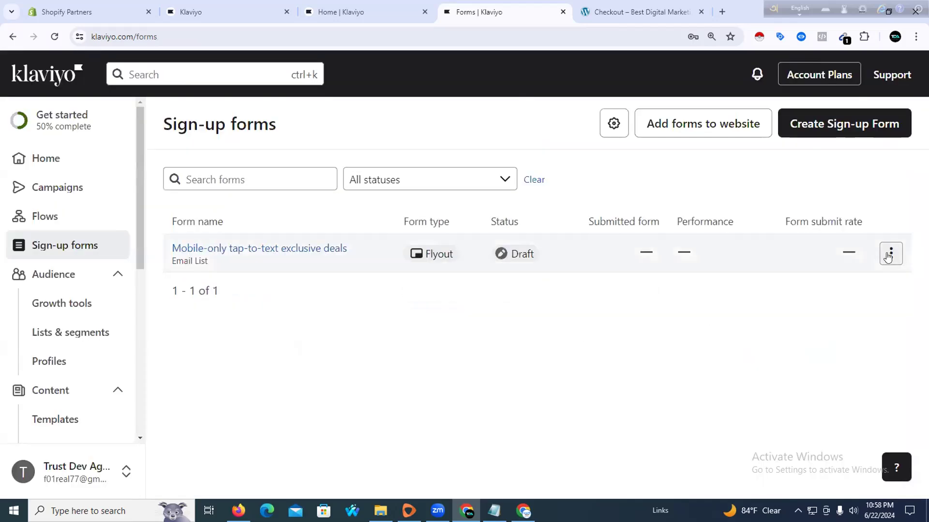
Delete the Mobile-only tap-to-text flyout and start creating a new sign-up form
{"action": "left_click", "coordinate": [890, 253]}
{"action": "left_click", "coordinate": [809, 428]}
{"action": "left_click", "coordinate": [707, 329]}
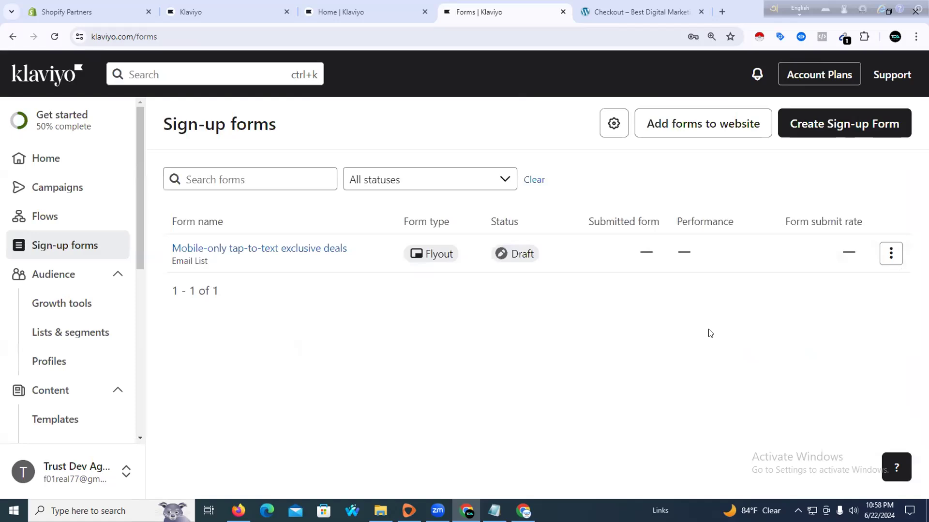
{"action": "left_click", "coordinate": [892, 253]}
{"action": "left_click", "coordinate": [813, 428]}
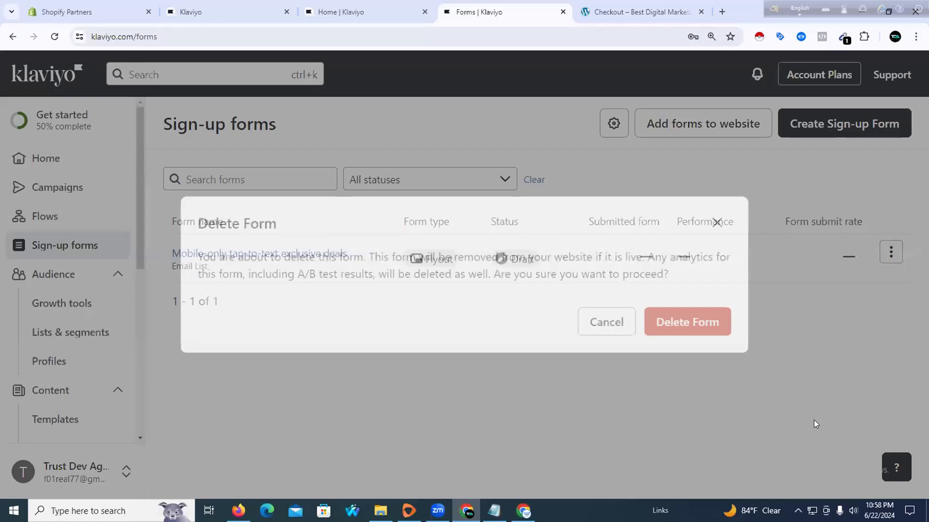
{"action": "left_click", "coordinate": [720, 326]}
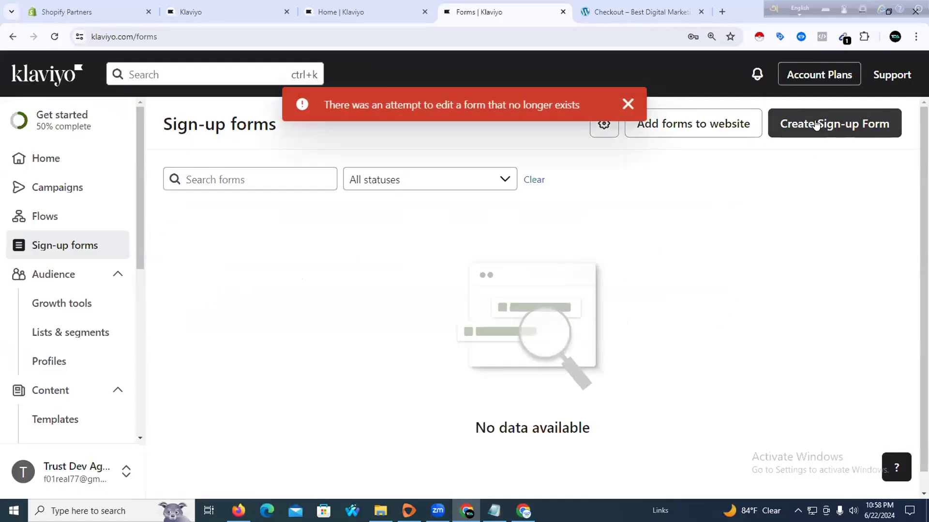
{"action": "left_click", "coordinate": [815, 123]}
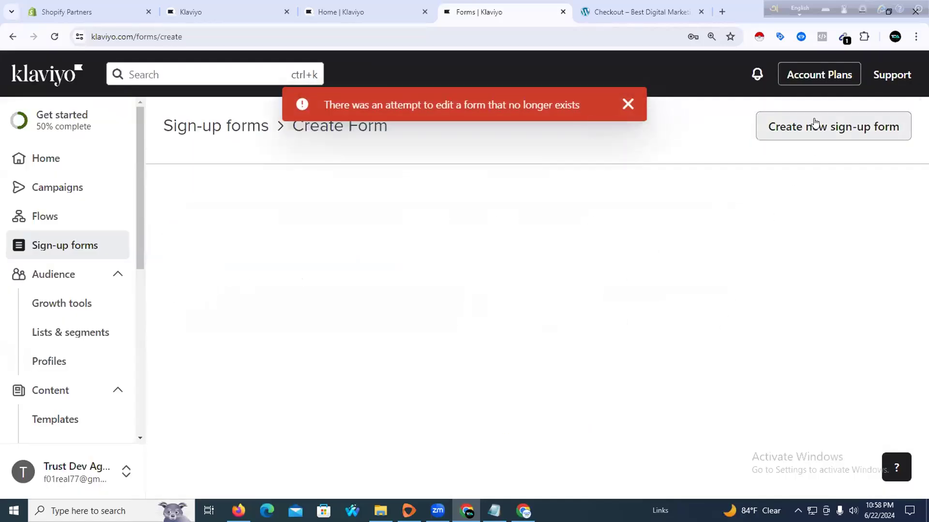
Pick the Contemporary natural full-page template and send its subscribers to the Email List
{"action": "scroll", "coordinate": [441, 371], "scroll_direction": "down", "scroll_amount": 1}
{"action": "scroll", "coordinate": [441, 372], "scroll_direction": "down", "scroll_amount": 12}
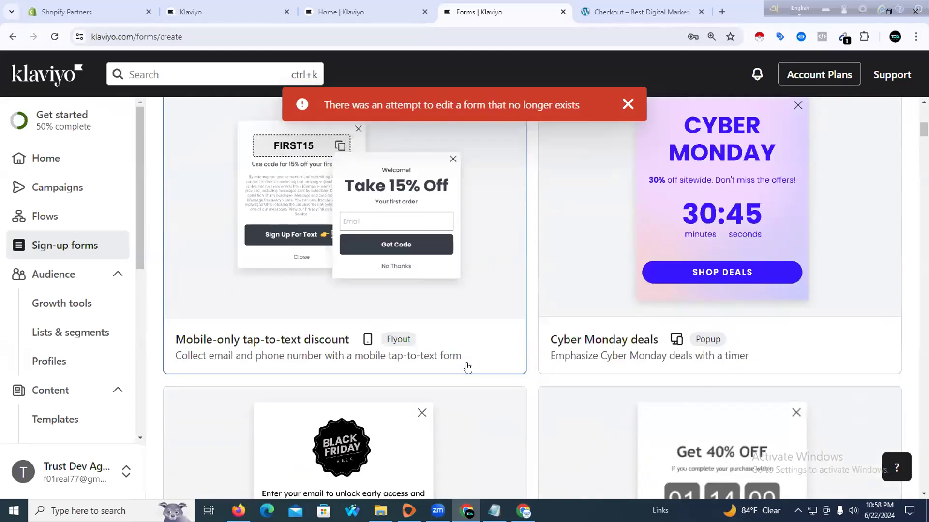
{"action": "scroll", "coordinate": [467, 369], "scroll_direction": "down", "scroll_amount": 5}
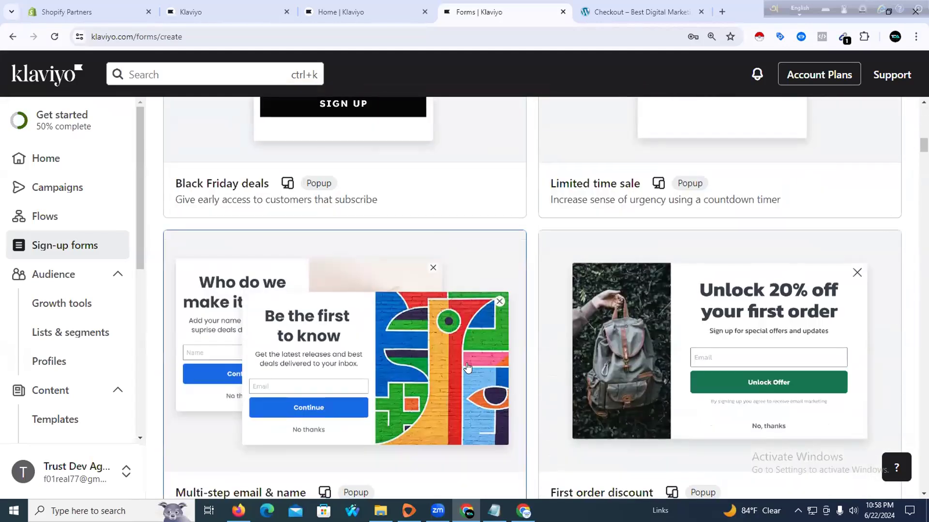
{"action": "scroll", "coordinate": [467, 368], "scroll_direction": "down", "scroll_amount": 10}
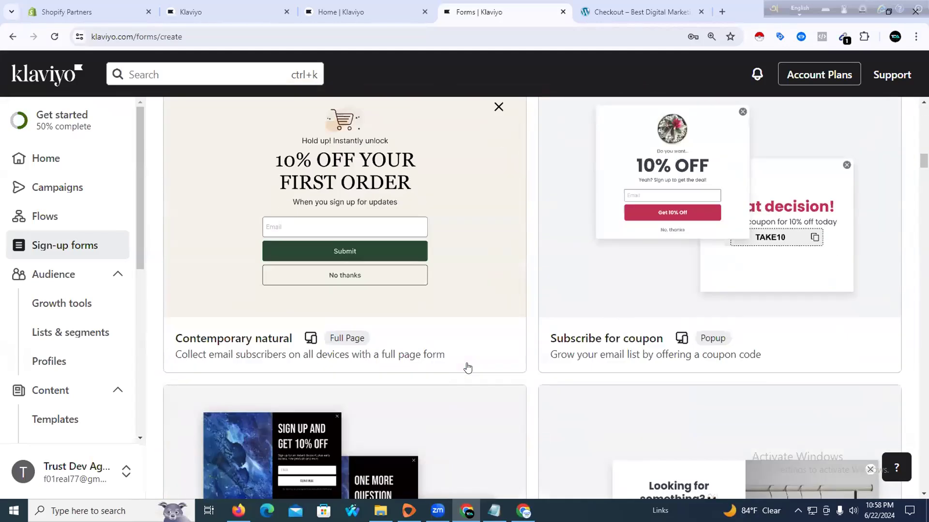
{"action": "left_click", "coordinate": [460, 227]}
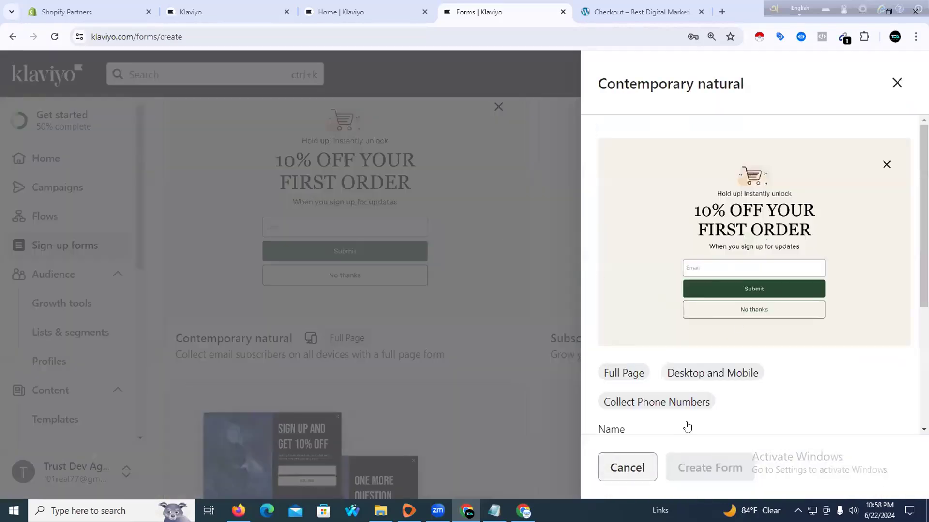
{"action": "scroll", "coordinate": [767, 236], "scroll_direction": "down", "scroll_amount": 4}
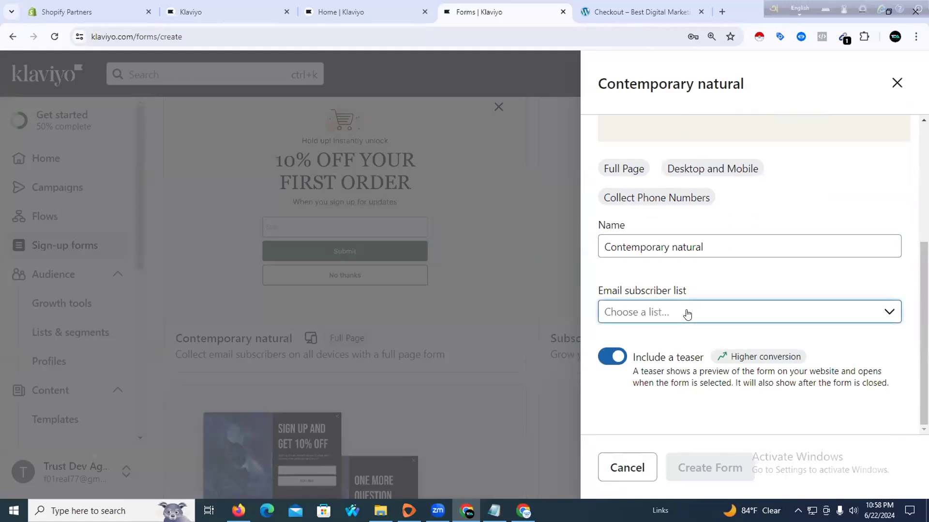
{"action": "left_click", "coordinate": [689, 314]}
{"action": "left_click", "coordinate": [653, 445]}
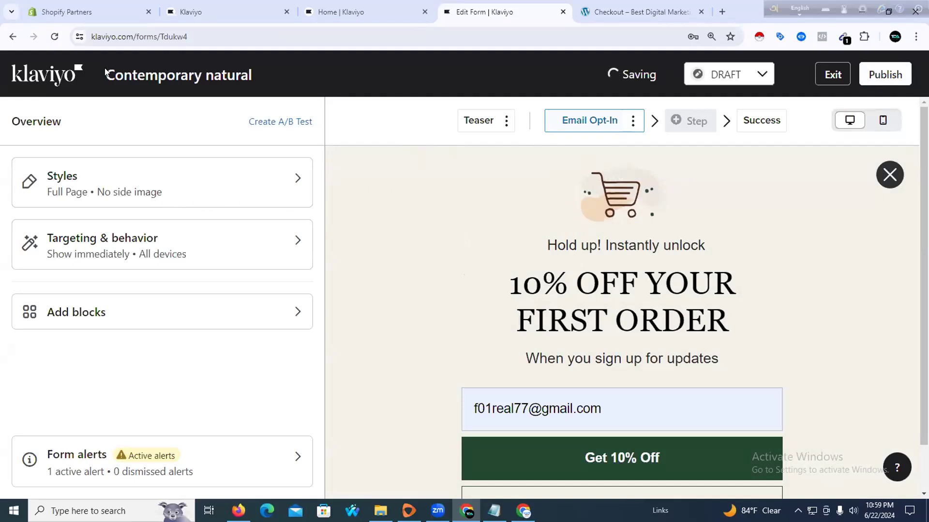
Reload the form editor and close the store's Checkout tab
{"action": "left_click", "coordinate": [54, 36]}
{"action": "left_click", "coordinate": [505, 107]}
{"action": "left_click", "coordinate": [621, 13]}
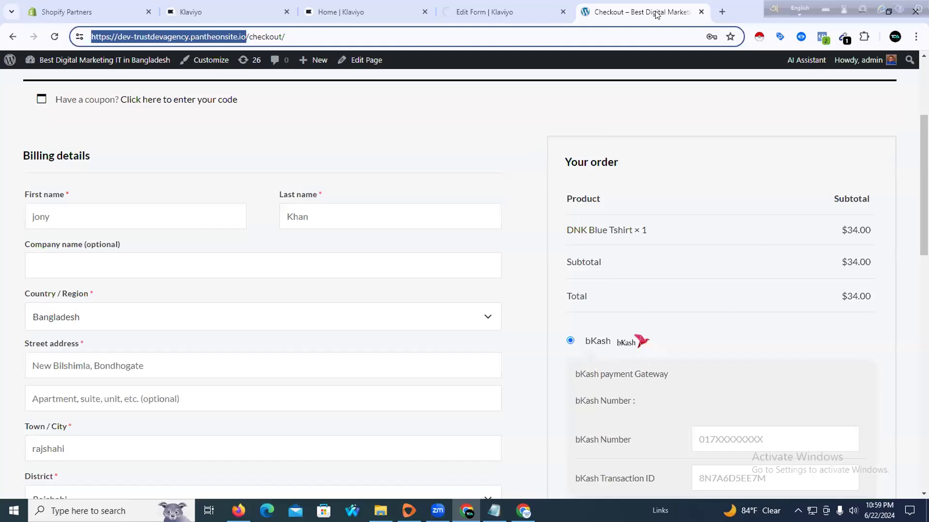
{"action": "left_click", "coordinate": [700, 12]}
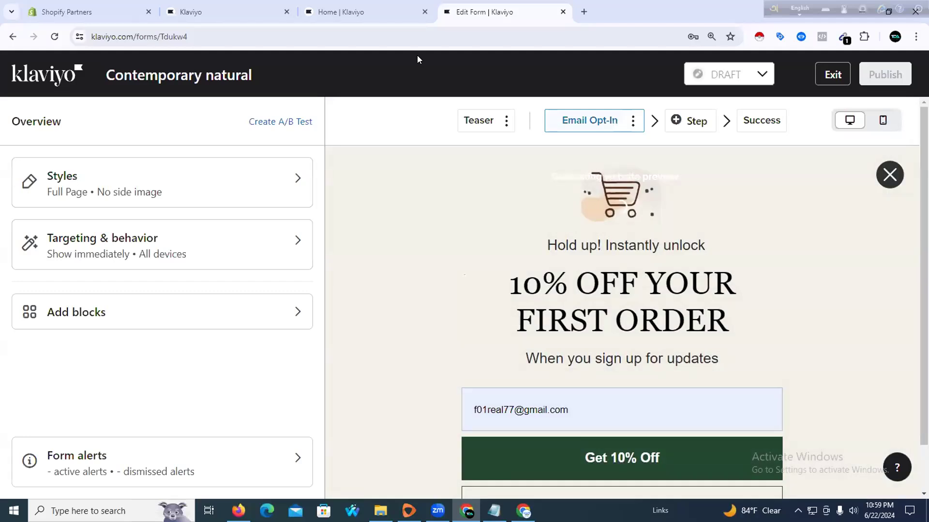
Change the heading's '10' to '25' so it reads '25% OFF YOUR FIRST ORDER'
{"action": "left_click", "coordinate": [592, 277]}
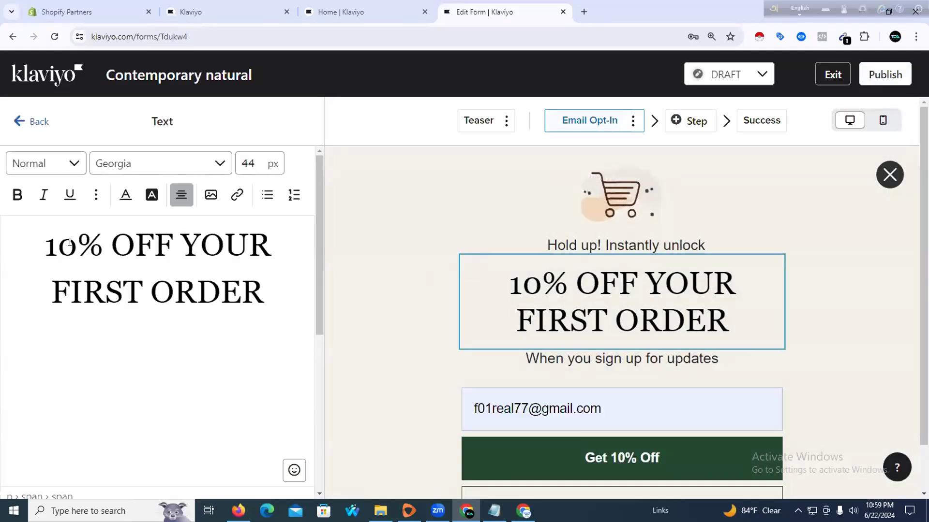
{"action": "double_click", "coordinate": [48, 247]}
{"action": "type", "text": "25"}
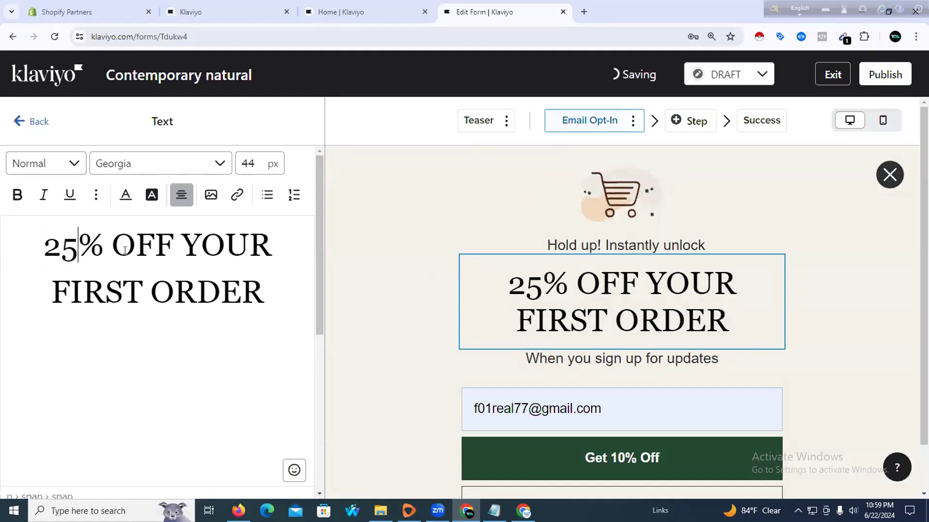
{"action": "left_click", "coordinate": [571, 247]}
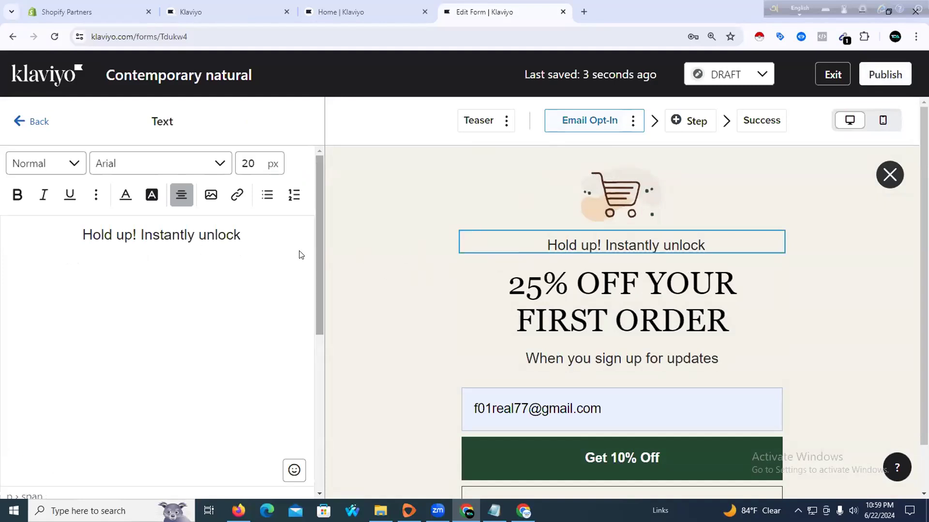
{"action": "left_click", "coordinate": [553, 358]}
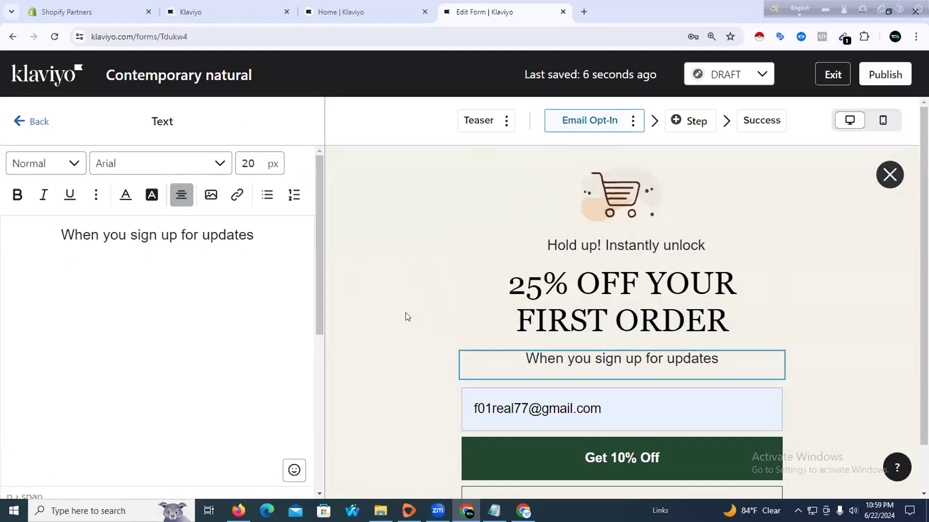
{"action": "scroll", "coordinate": [505, 312], "scroll_direction": "down", "scroll_amount": 1}
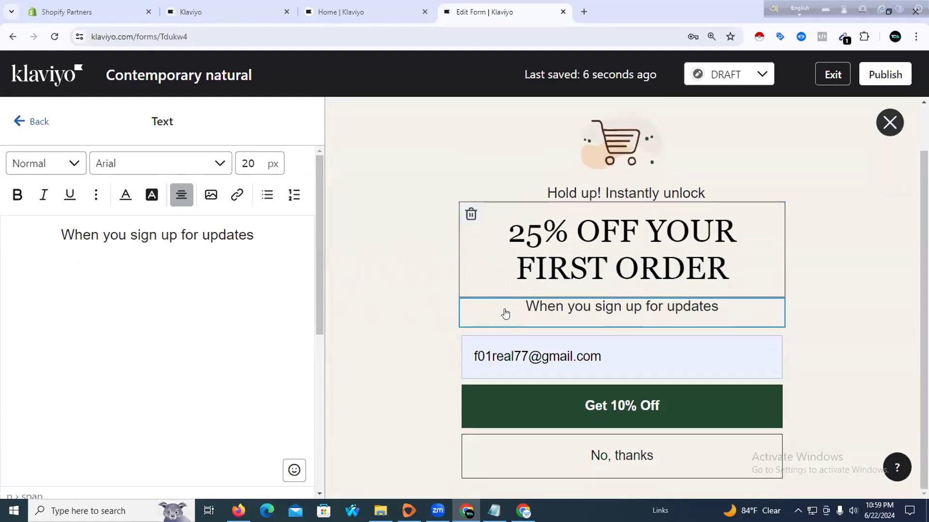
{"action": "left_click", "coordinate": [506, 407]}
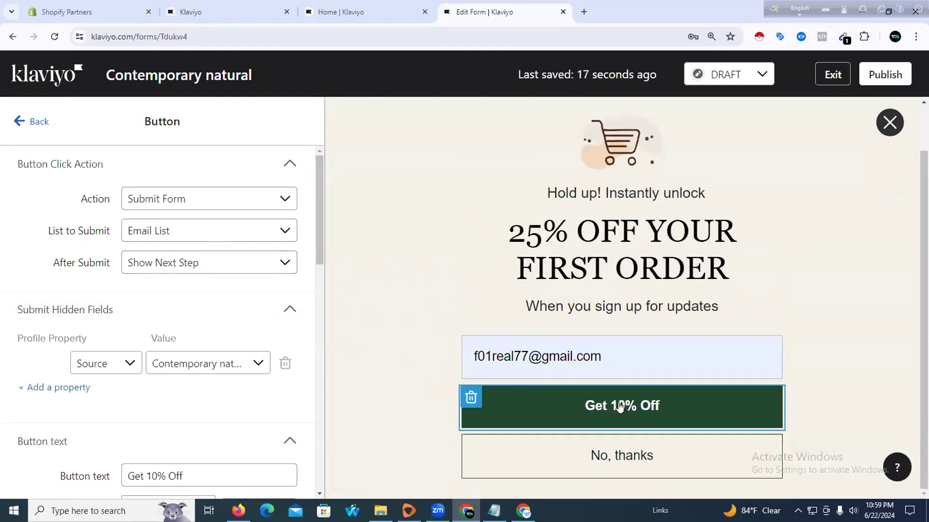
Change the button label from 'Get 10% Off' to 'Get 25% Off'
{"action": "scroll", "coordinate": [224, 327], "scroll_direction": "down", "scroll_amount": 4}
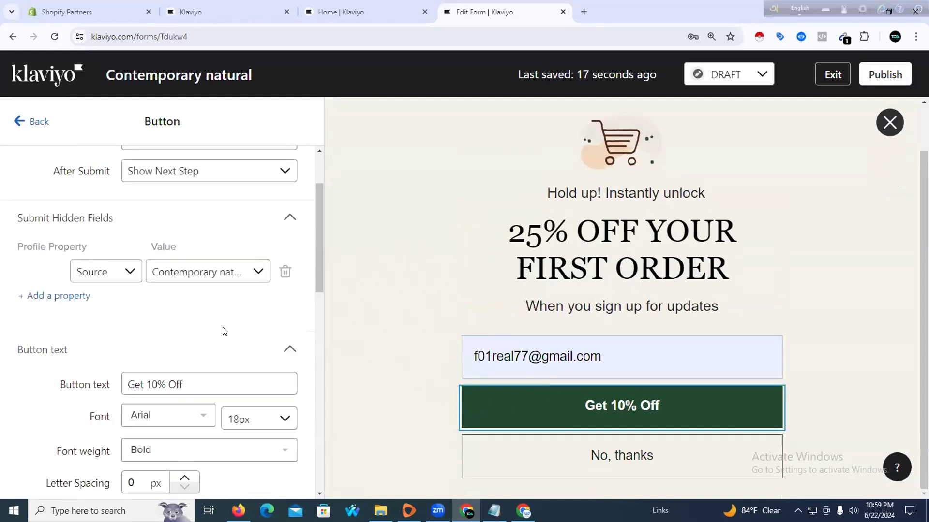
{"action": "left_click", "coordinate": [182, 301]}
{"action": "left_click", "coordinate": [155, 298]}
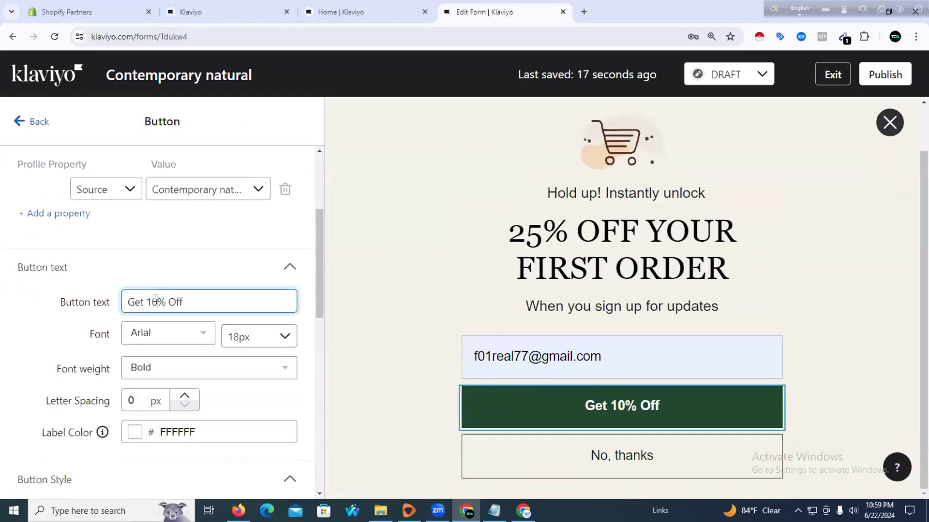
{"action": "key", "text": "BackSpace"}
{"action": "type", "text": "25"}
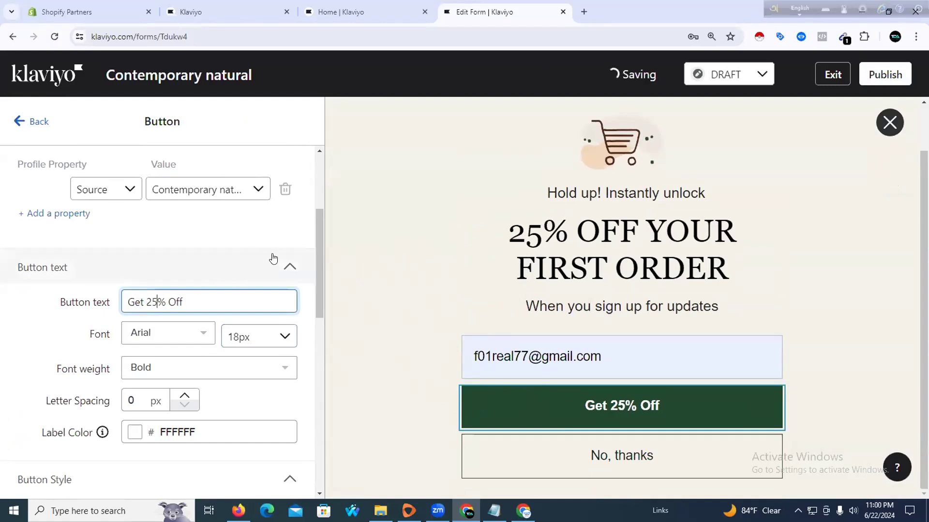
{"action": "left_click", "coordinate": [244, 259]}
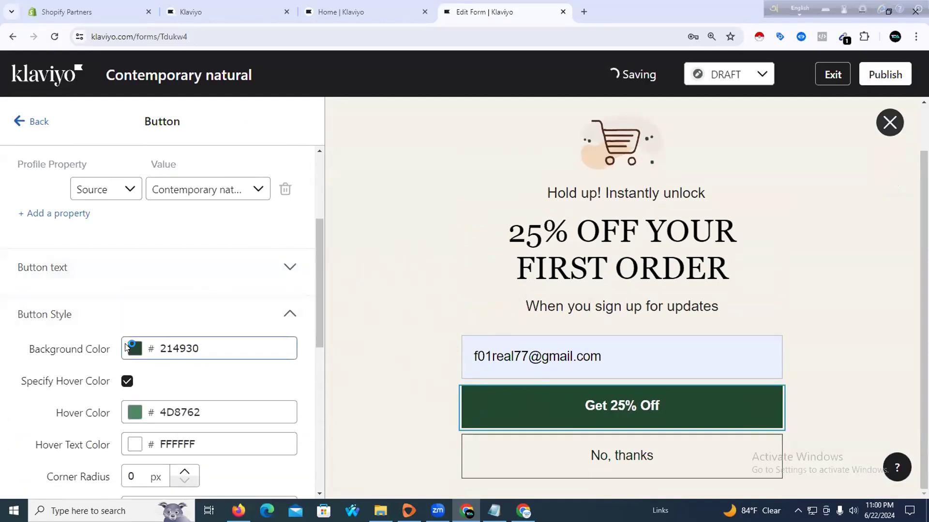
Try several button background colours, ending on dark blue
{"action": "left_click", "coordinate": [135, 345]}
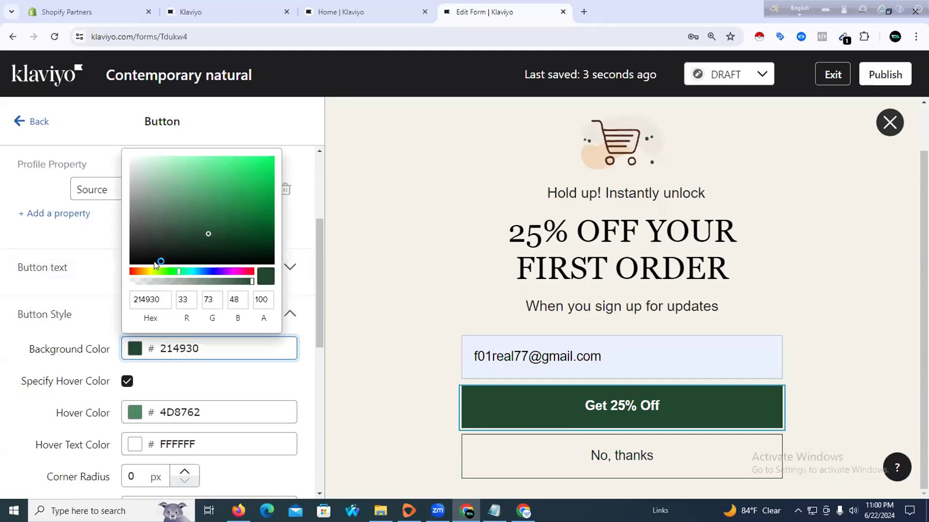
{"action": "left_click", "coordinate": [146, 271]}
{"action": "left_click", "coordinate": [217, 200]}
{"action": "left_click_drag", "start_coordinate": [233, 164], "coordinate": [208, 248]}
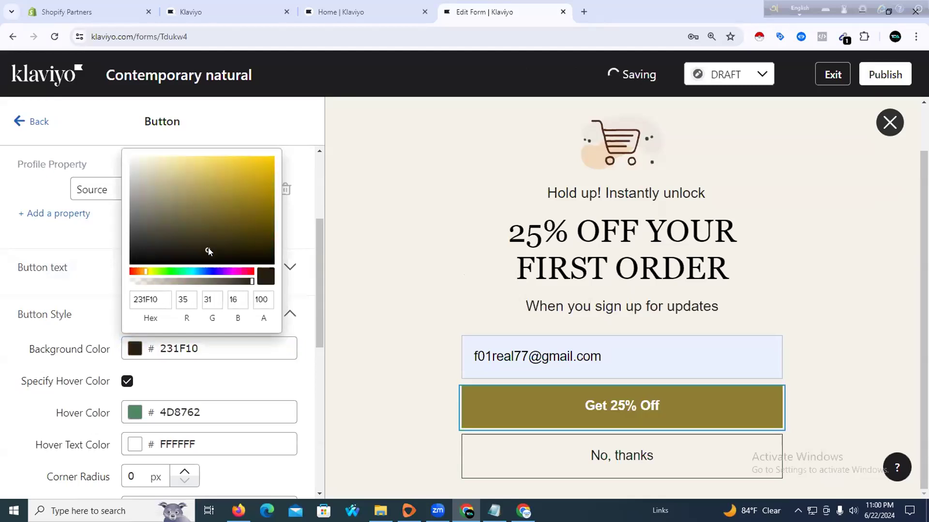
{"action": "left_click", "coordinate": [214, 271]}
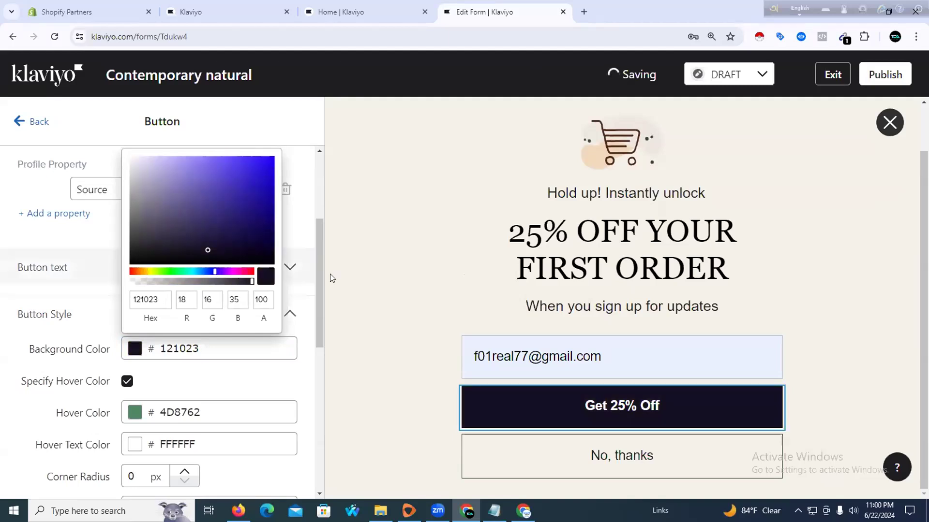
Set the button's hover colour to bright green 15DF65 and return to the overview
{"action": "left_click", "coordinate": [347, 295]}
{"action": "left_click", "coordinate": [135, 414]}
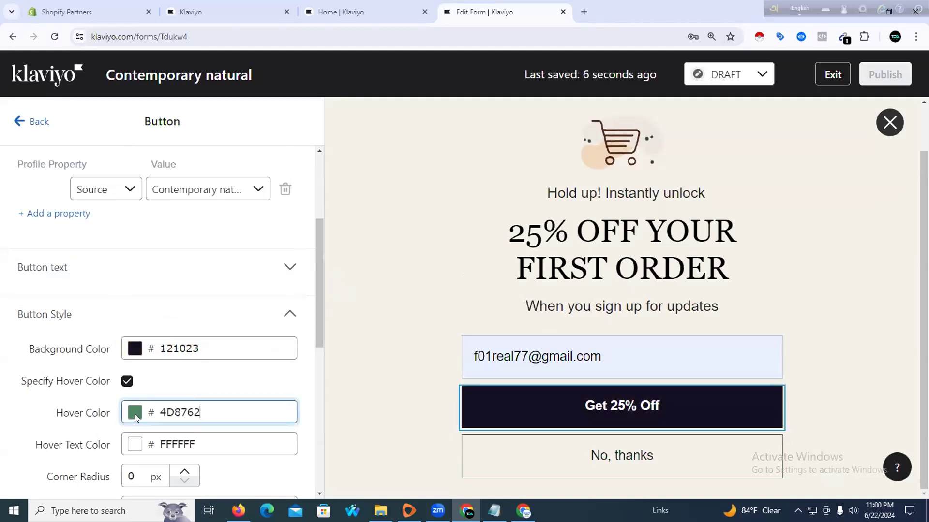
{"action": "left_click", "coordinate": [134, 414]}
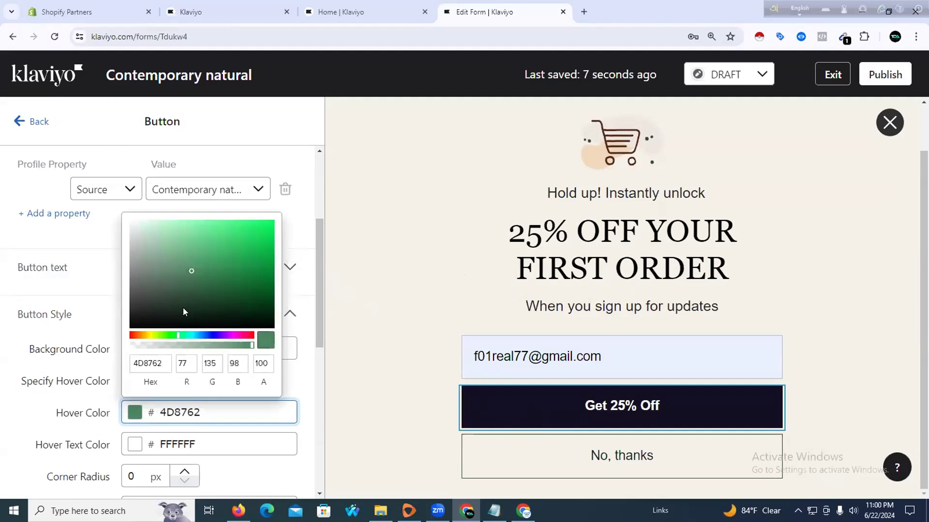
{"action": "left_click", "coordinate": [190, 269]}
{"action": "left_click", "coordinate": [204, 306]}
{"action": "left_click", "coordinate": [215, 289]}
{"action": "left_click", "coordinate": [210, 279]}
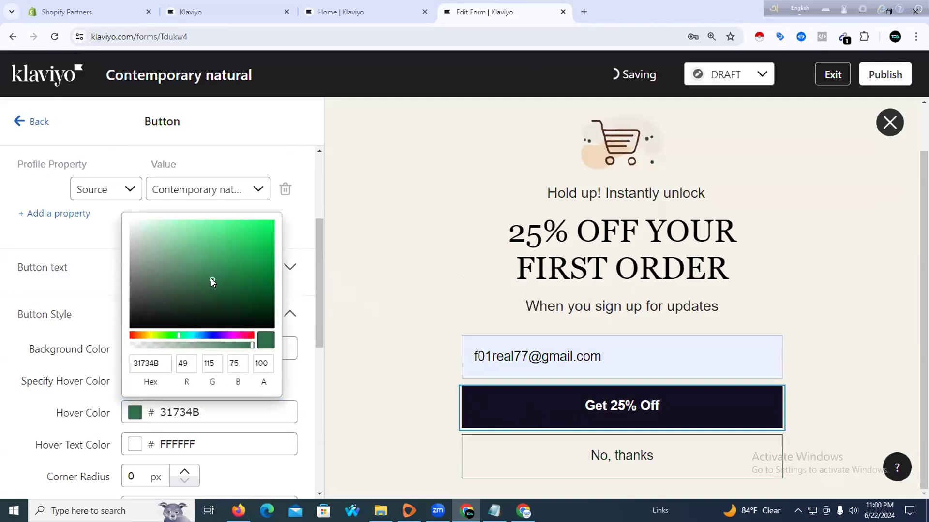
{"action": "left_click", "coordinate": [260, 235]}
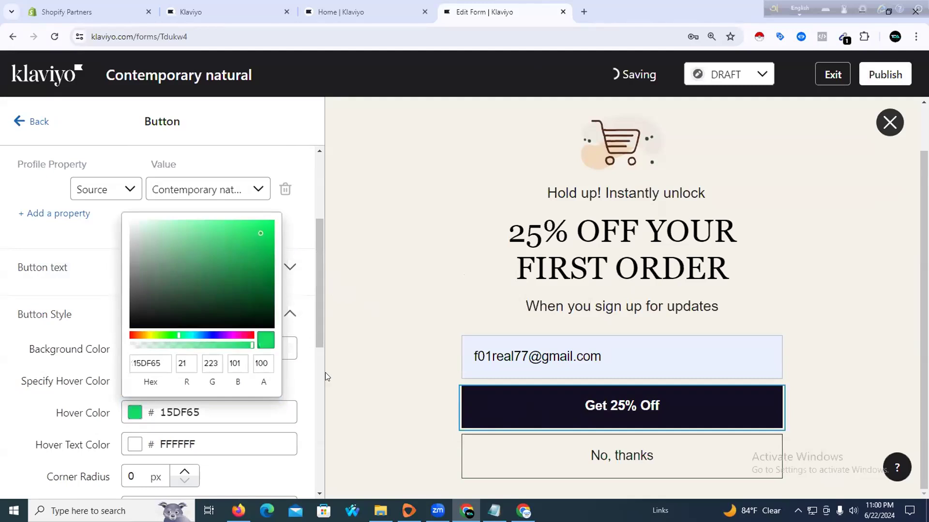
{"action": "left_click", "coordinate": [382, 358]}
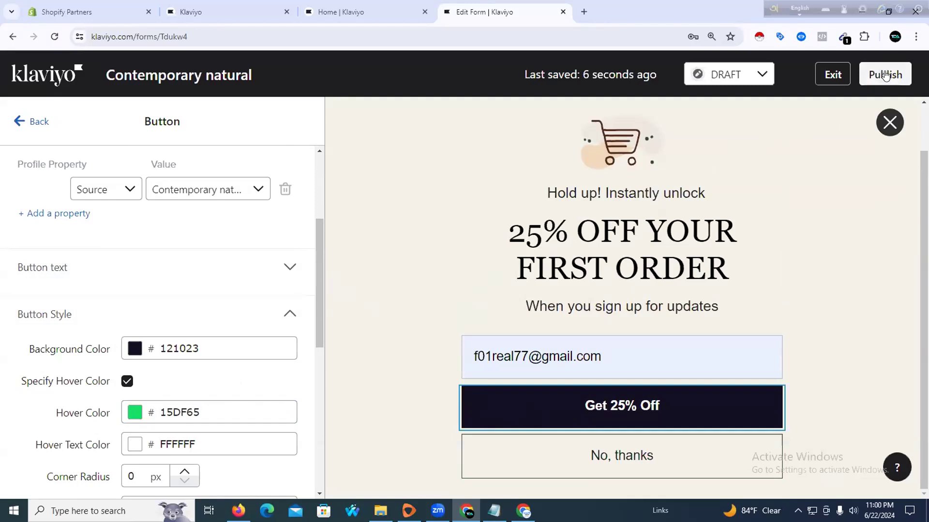
{"action": "left_click", "coordinate": [20, 120]}
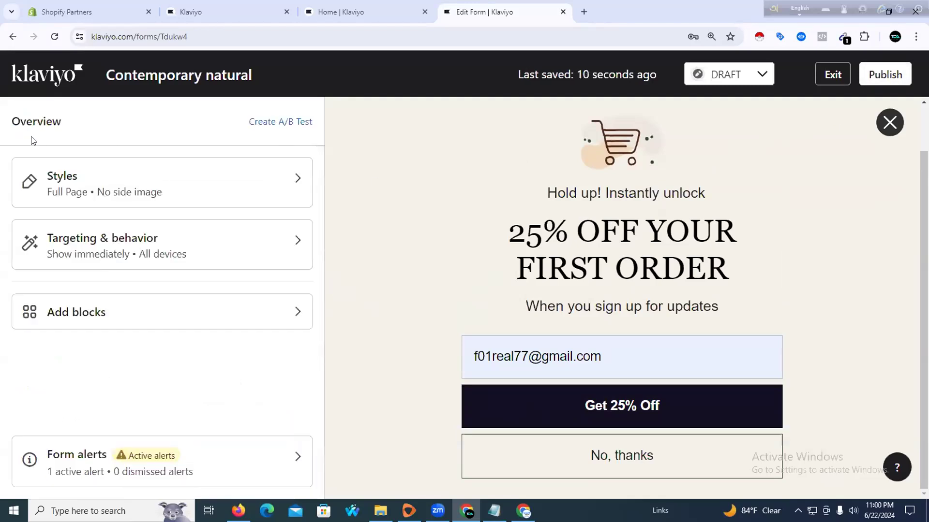
Show the form based on rules and set it to reappear after 1 day
{"action": "left_click", "coordinate": [138, 245]}
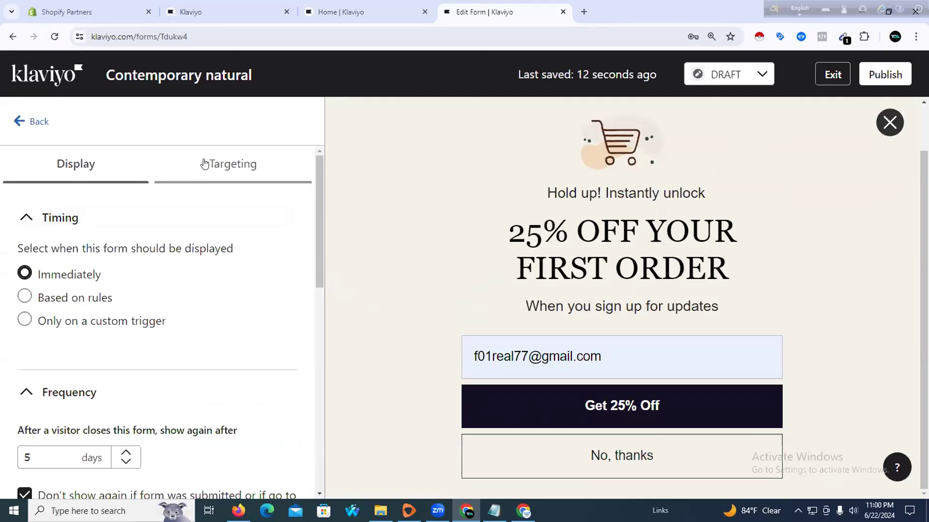
{"action": "left_click", "coordinate": [63, 308]}
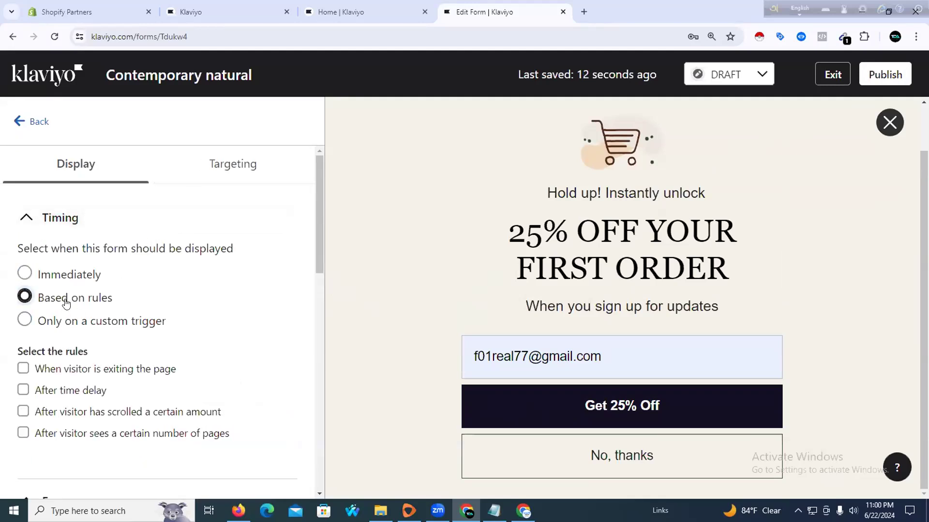
{"action": "scroll", "coordinate": [143, 292], "scroll_direction": "down", "scroll_amount": 1}
{"action": "scroll", "coordinate": [97, 288], "scroll_direction": "down", "scroll_amount": 2}
{"action": "scroll", "coordinate": [96, 288], "scroll_direction": "down", "scroll_amount": 4}
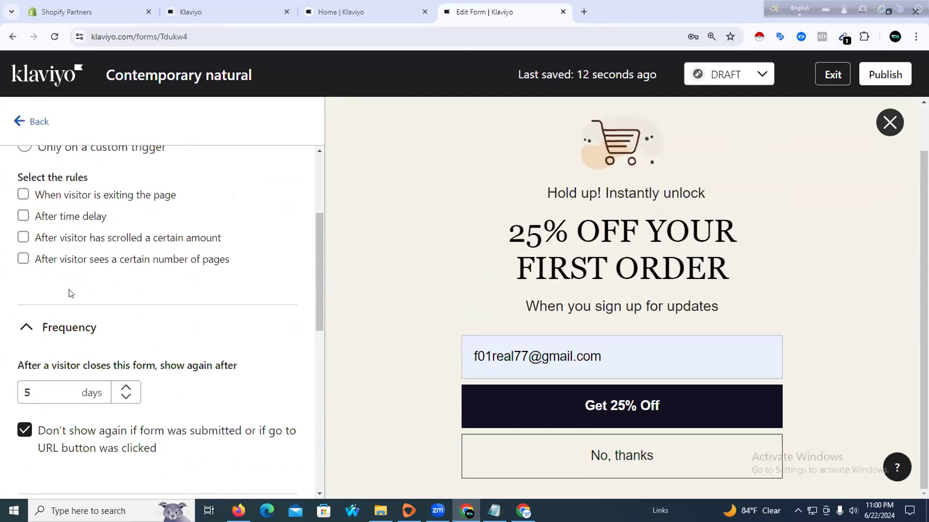
{"action": "left_click", "coordinate": [125, 281]}
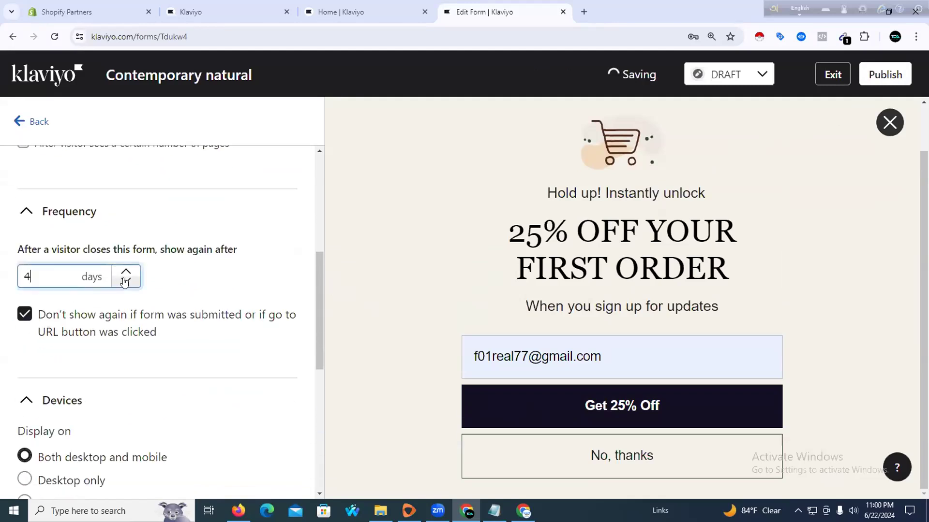
{"action": "left_click", "coordinate": [125, 282]}
{"action": "left_click", "coordinate": [125, 282]}
{"action": "left_click", "coordinate": [125, 326]}
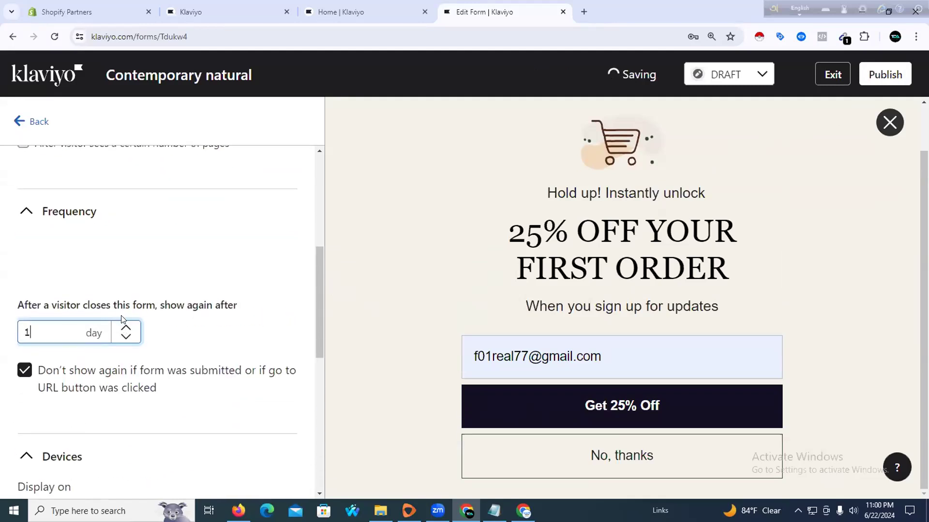
{"action": "scroll", "coordinate": [76, 267], "scroll_direction": "up", "scroll_amount": 1}
{"action": "scroll", "coordinate": [76, 267], "scroll_direction": "up", "scroll_amount": 3}
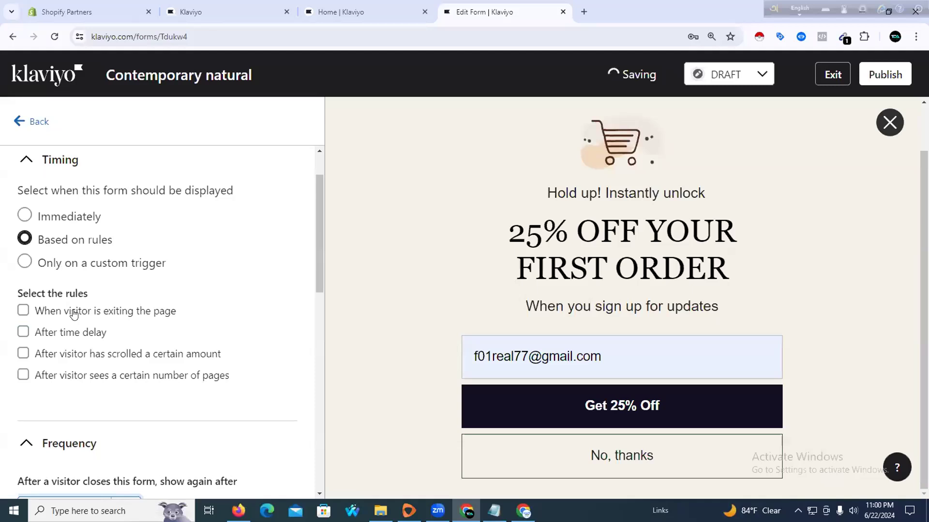
Add an After time delay rule set to 2 seconds
{"action": "left_click", "coordinate": [23, 332]}
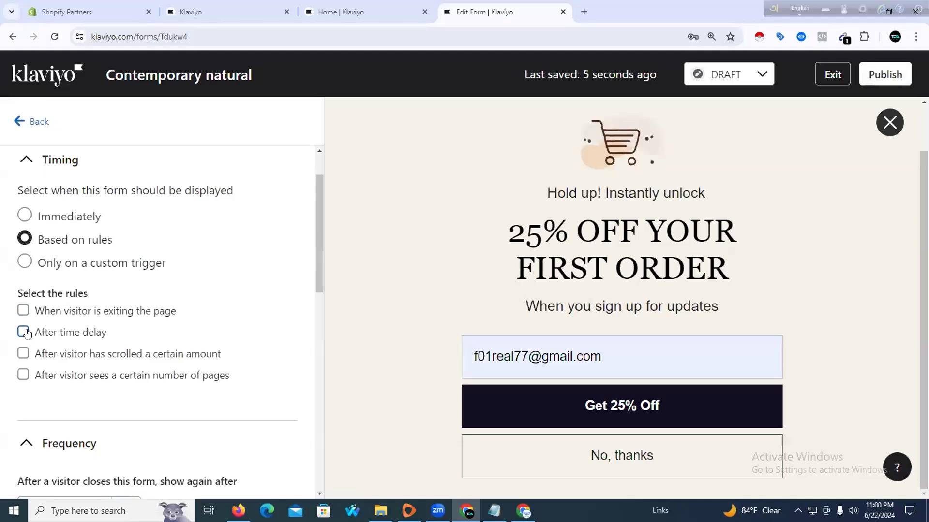
{"action": "left_click", "coordinate": [140, 376]}
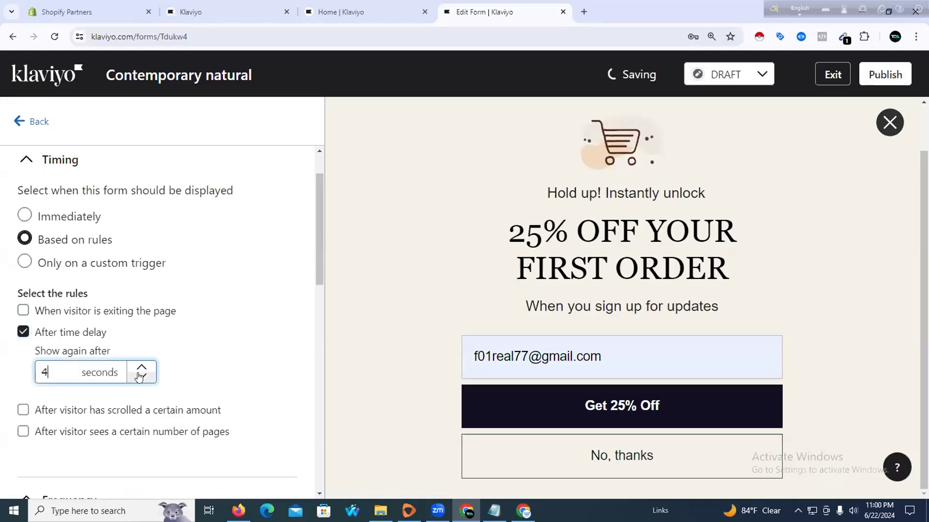
{"action": "left_click", "coordinate": [139, 377]}
{"action": "left_click", "coordinate": [141, 369]}
{"action": "left_click", "coordinate": [141, 369]}
{"action": "left_click", "coordinate": [142, 376]}
{"action": "left_click", "coordinate": [392, 246]}
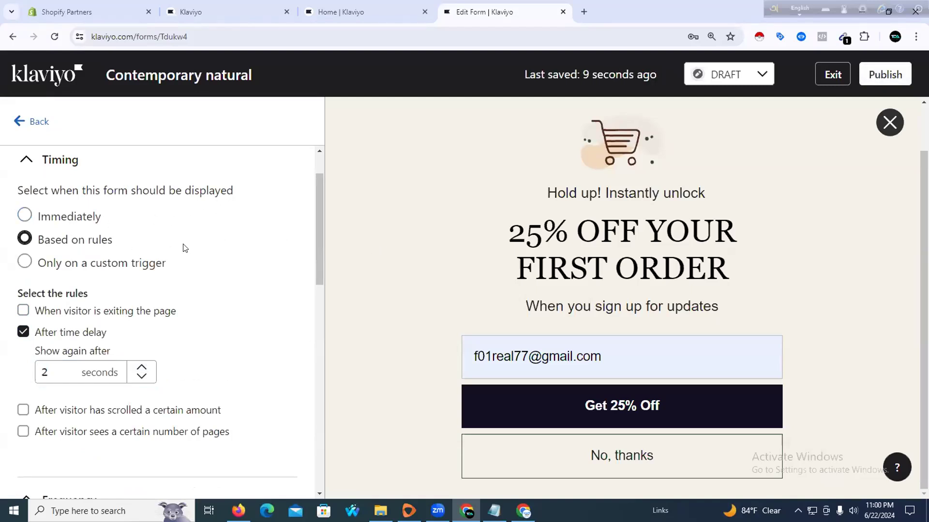
{"action": "scroll", "coordinate": [182, 245], "scroll_direction": "down", "scroll_amount": 7}
{"action": "scroll", "coordinate": [189, 259], "scroll_direction": "down", "scroll_amount": 3}
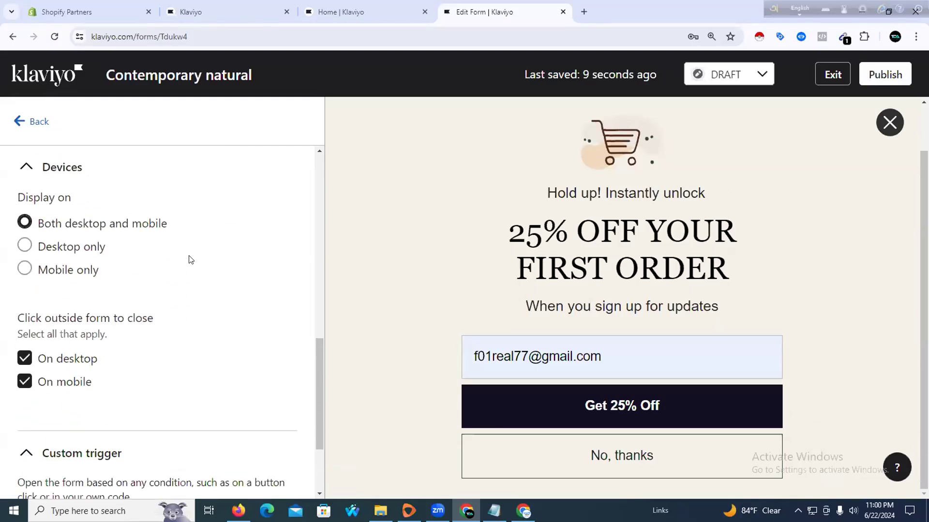
{"action": "scroll", "coordinate": [189, 260], "scroll_direction": "up", "scroll_amount": 10}
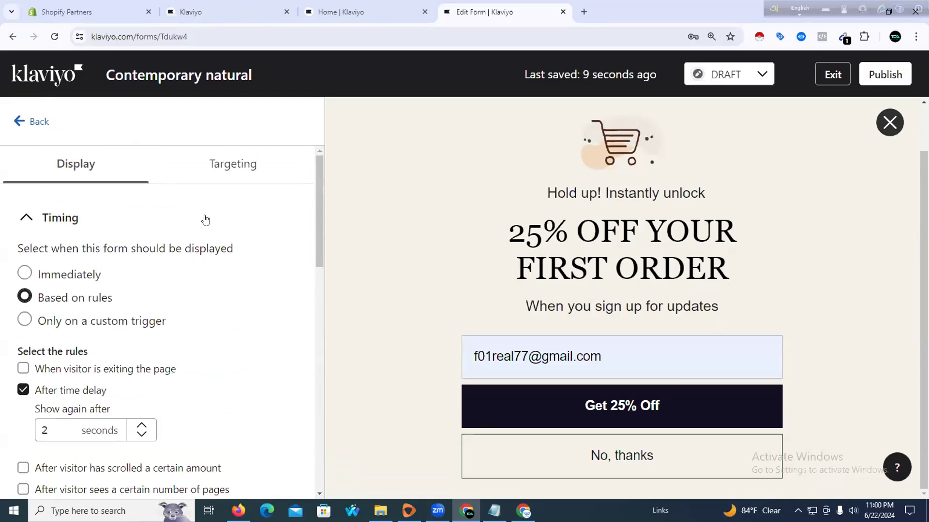
Publish the Contemporary natural form anyway despite the alert, then exit to see it Live
{"action": "left_click", "coordinate": [214, 177]}
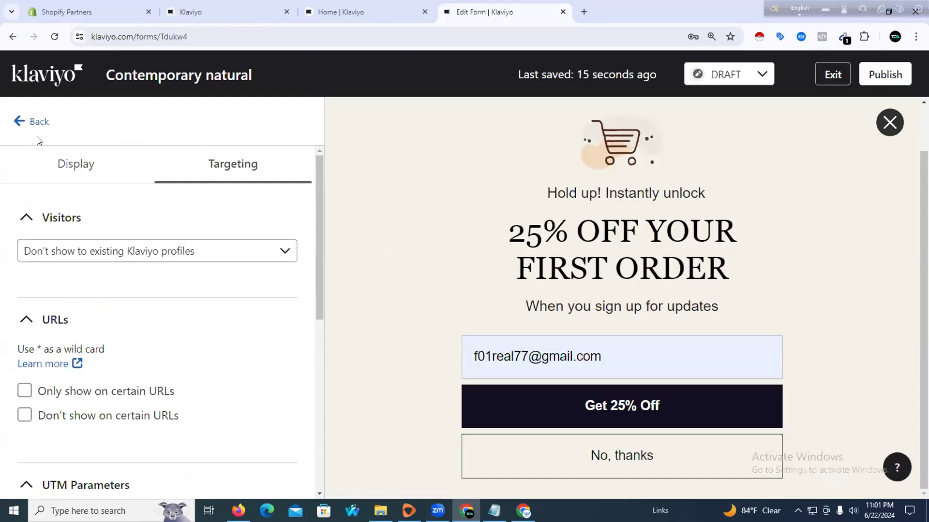
{"action": "left_click", "coordinate": [882, 75]}
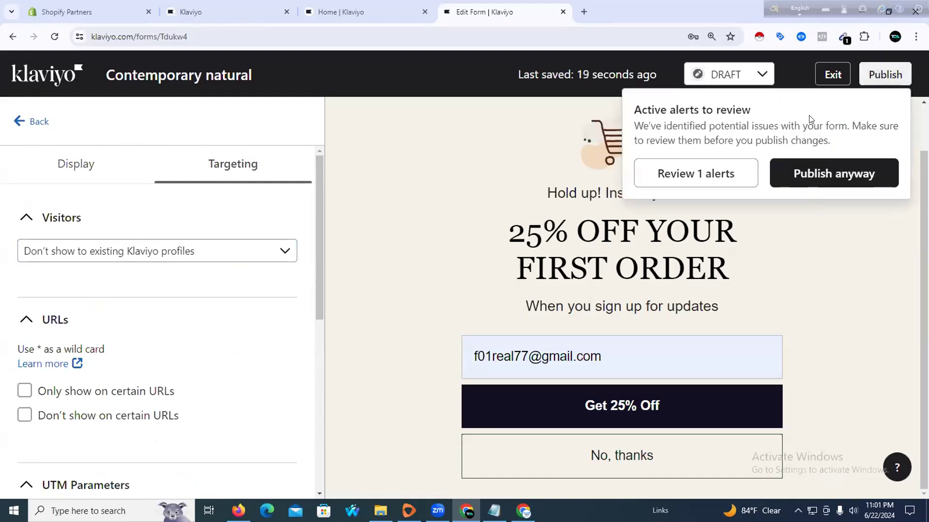
{"action": "left_click", "coordinate": [799, 177]}
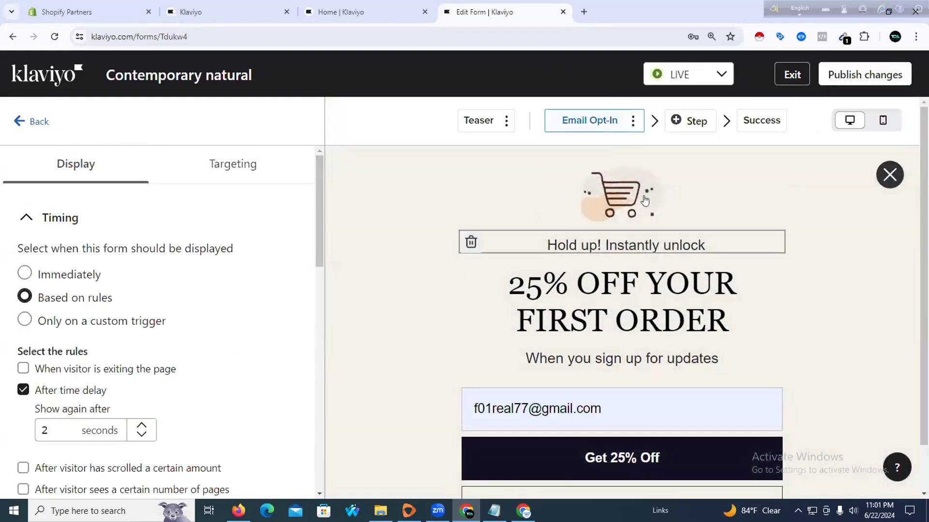
{"action": "left_click", "coordinate": [789, 75]}
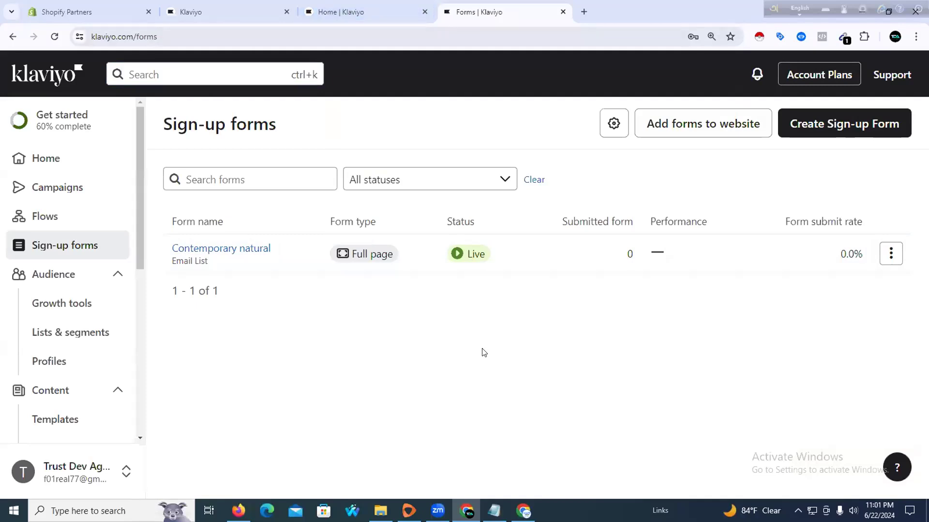
{"action": "left_click", "coordinate": [494, 511]}
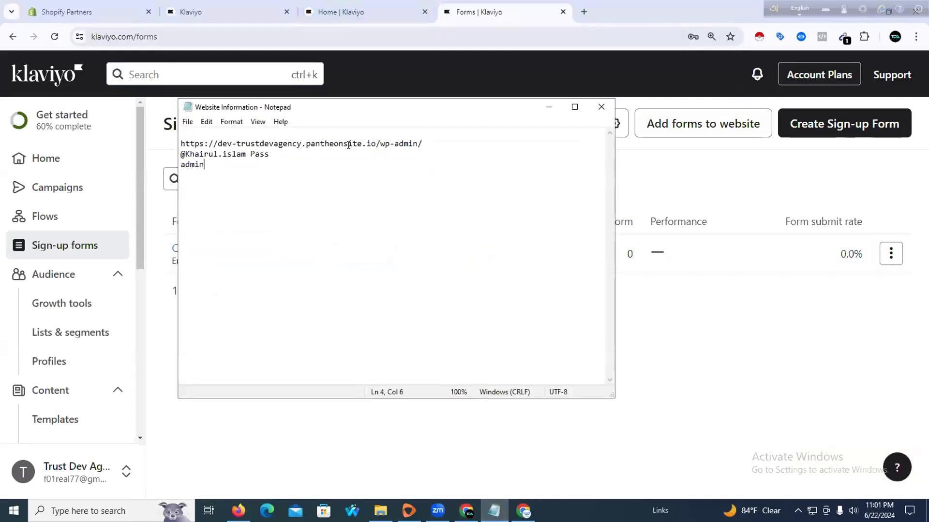
{"action": "left_click_drag", "start_coordinate": [375, 144], "coordinate": [124, 145]}
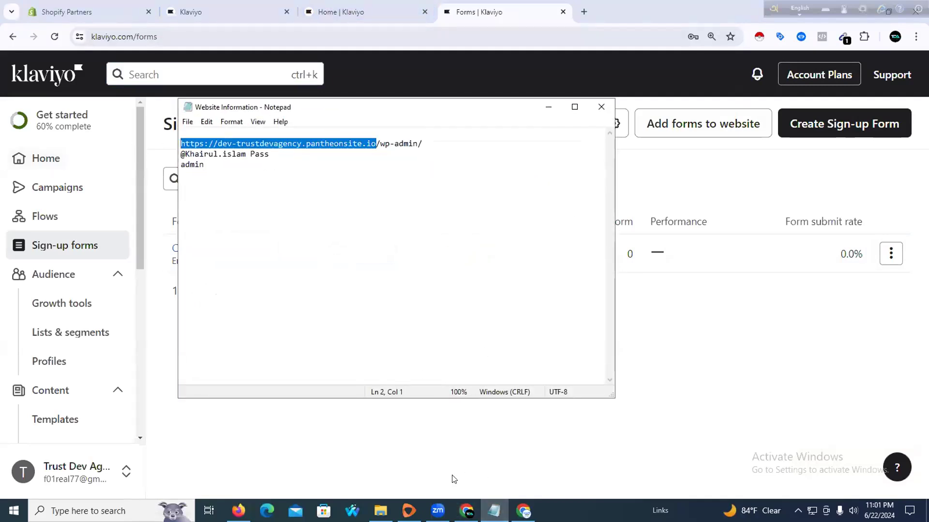
{"action": "key", "text": "alt+Tab"}
{"action": "left_click", "coordinate": [169, 9]}
{"action": "left_click", "coordinate": [186, 37]}
{"action": "key", "text": "ctrl+v"}
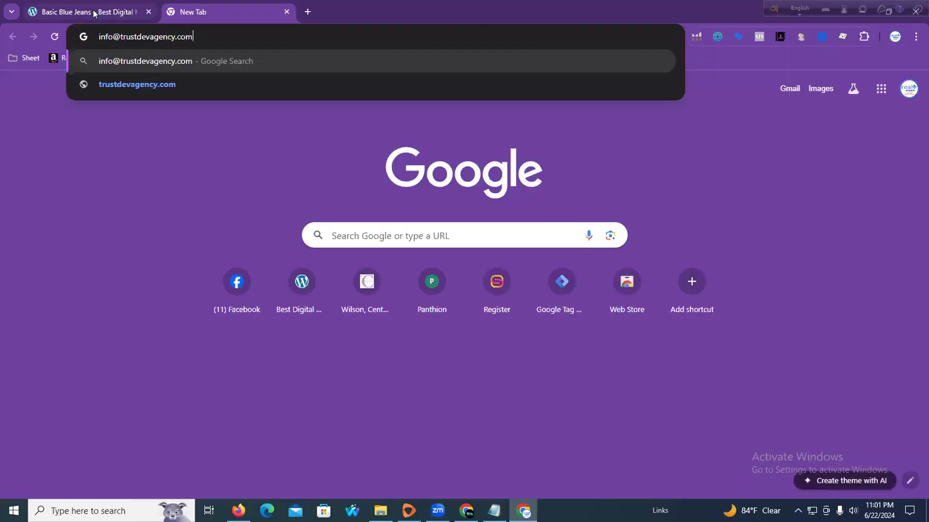
{"action": "key", "text": "ctrl+shift+Tab"}
{"action": "left_click_drag", "start_coordinate": [218, 34], "coordinate": [522, 9]}
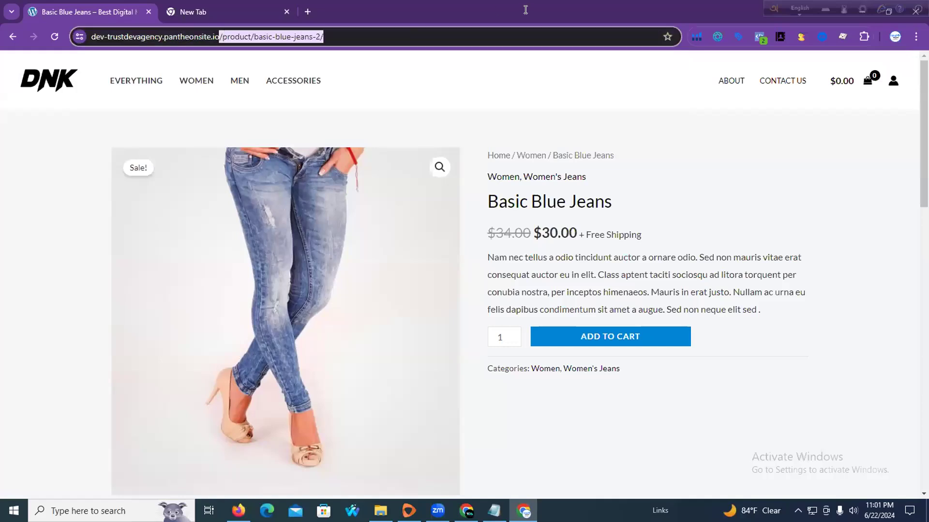
{"action": "key", "text": "BackSpace"}
{"action": "key", "text": "Return"}
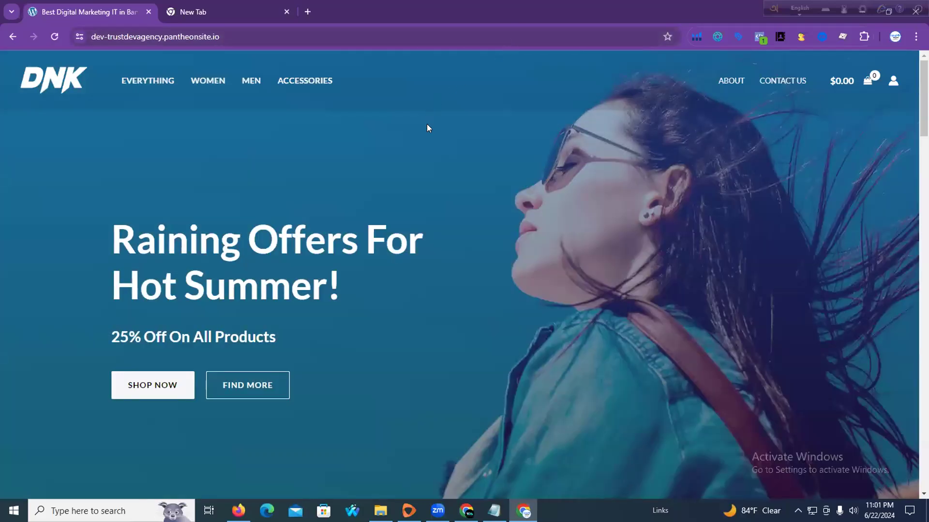
{"action": "scroll", "coordinate": [428, 128], "scroll_direction": "down", "scroll_amount": 15}
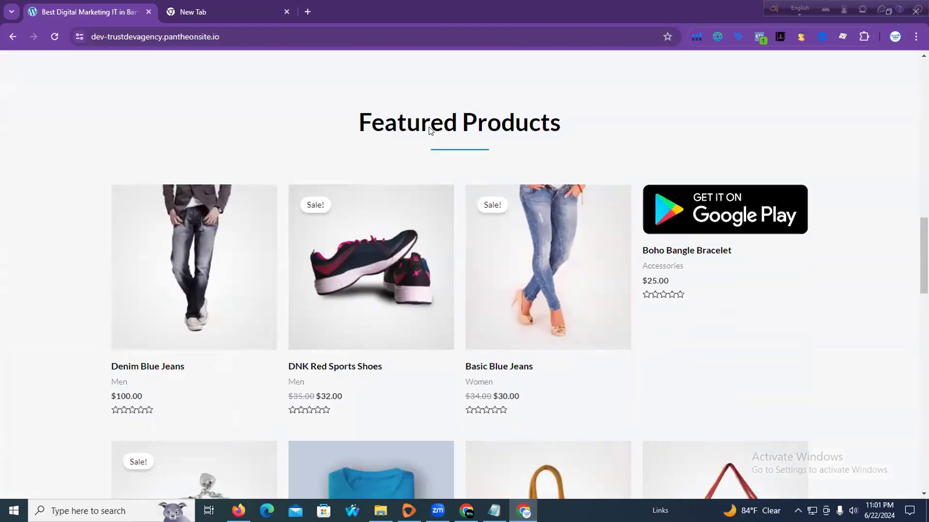
{"action": "scroll", "coordinate": [429, 129], "scroll_direction": "down", "scroll_amount": 15}
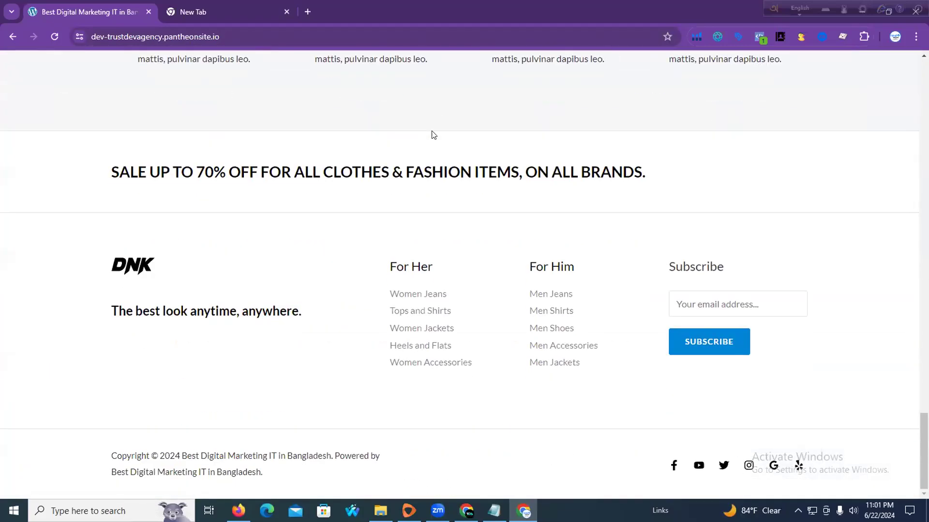
{"action": "scroll", "coordinate": [435, 127], "scroll_direction": "up", "scroll_amount": 20}
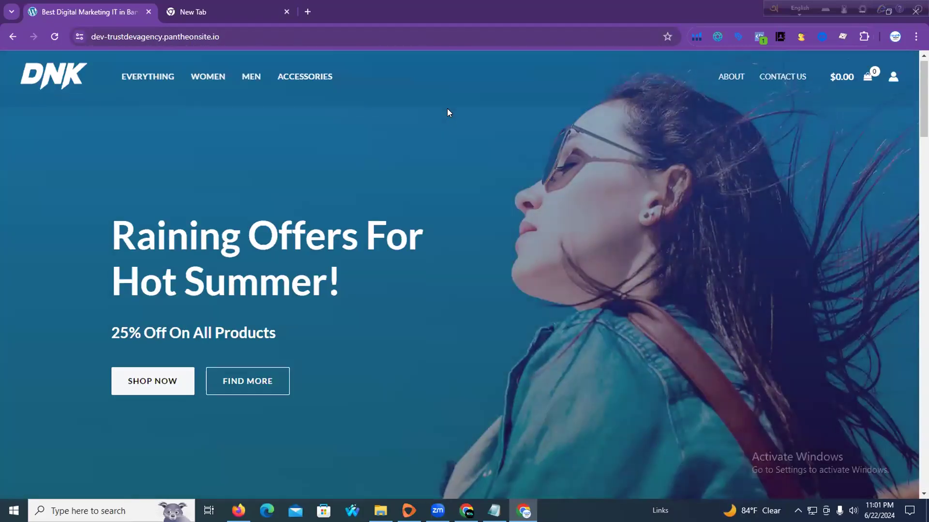
{"action": "scroll", "coordinate": [448, 114], "scroll_direction": "down", "scroll_amount": 10}
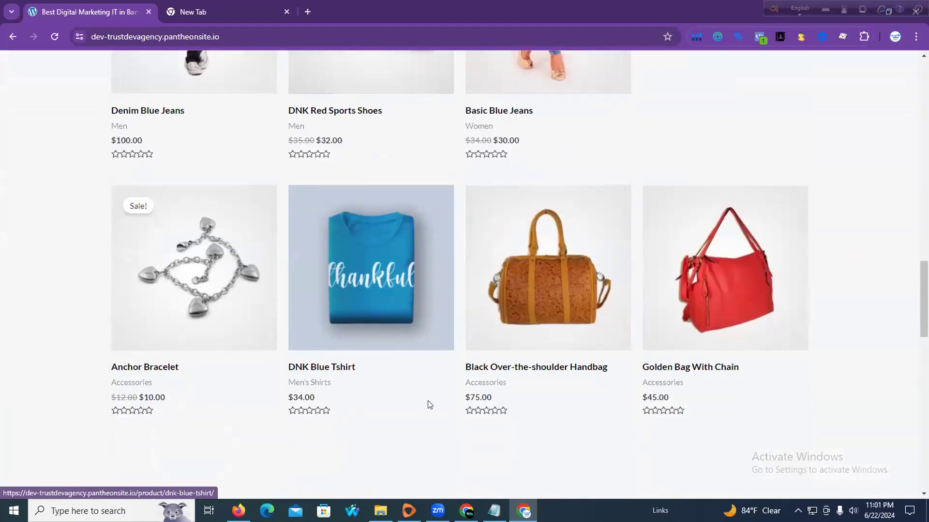
{"action": "scroll", "coordinate": [429, 405], "scroll_direction": "down", "scroll_amount": 15}
{"action": "left_click", "coordinate": [466, 511]}
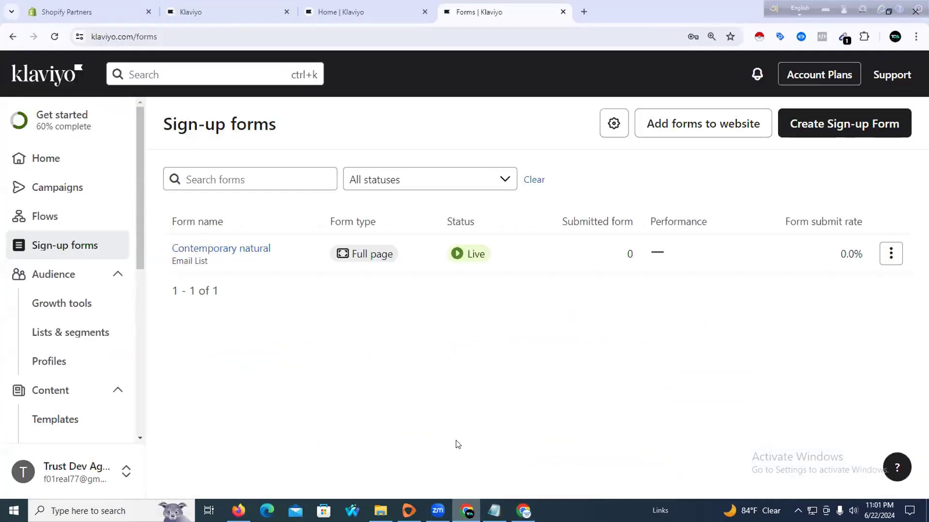
Open the Contemporary natural form in the editor and set its display timing to Immediately
{"action": "left_click", "coordinate": [892, 256]}
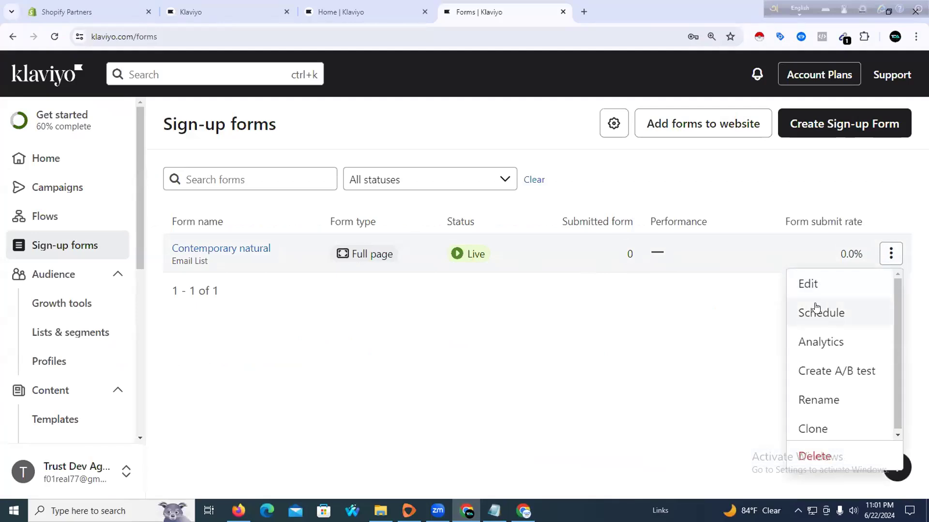
{"action": "left_click", "coordinate": [810, 285]}
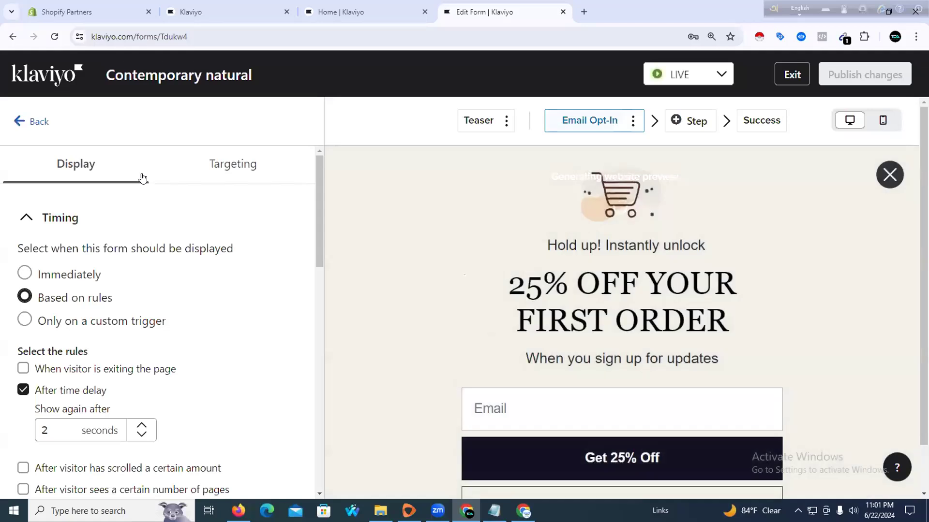
{"action": "left_click", "coordinate": [116, 272]}
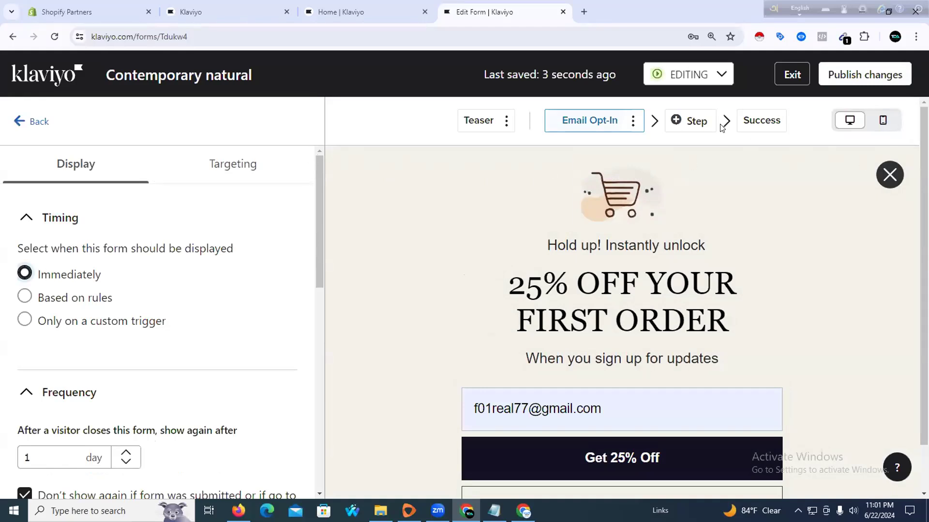
Publish the form changes despite the alert and exit to the sign-up forms list
{"action": "left_click", "coordinate": [840, 83]}
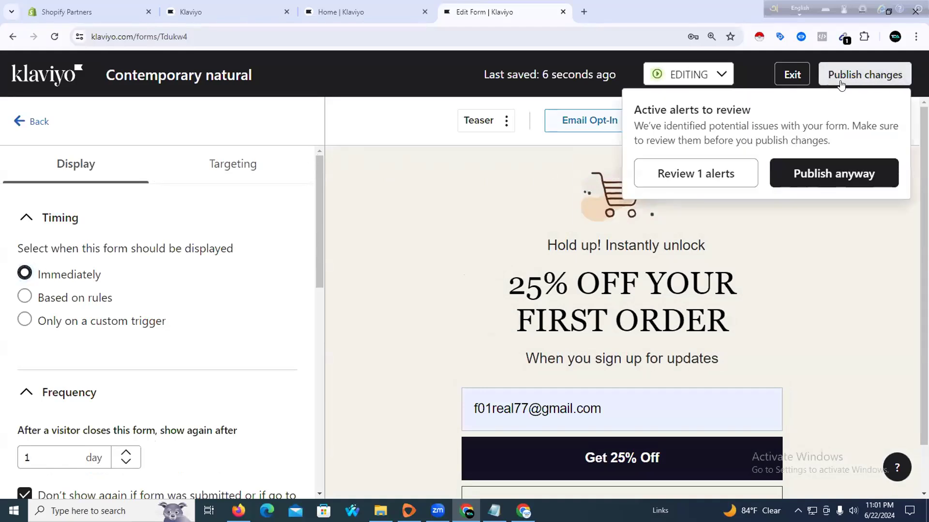
{"action": "scroll", "coordinate": [215, 342], "scroll_direction": "down", "scroll_amount": 10}
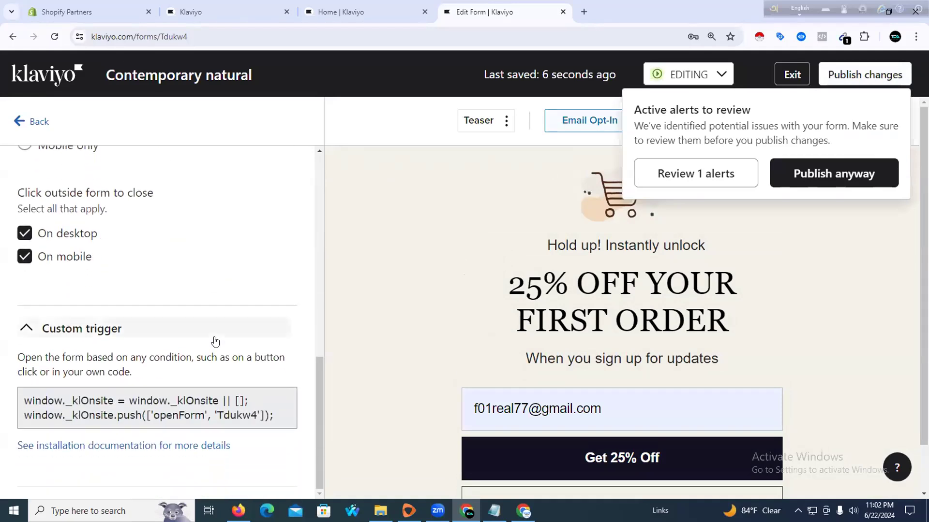
{"action": "left_click", "coordinate": [789, 172]}
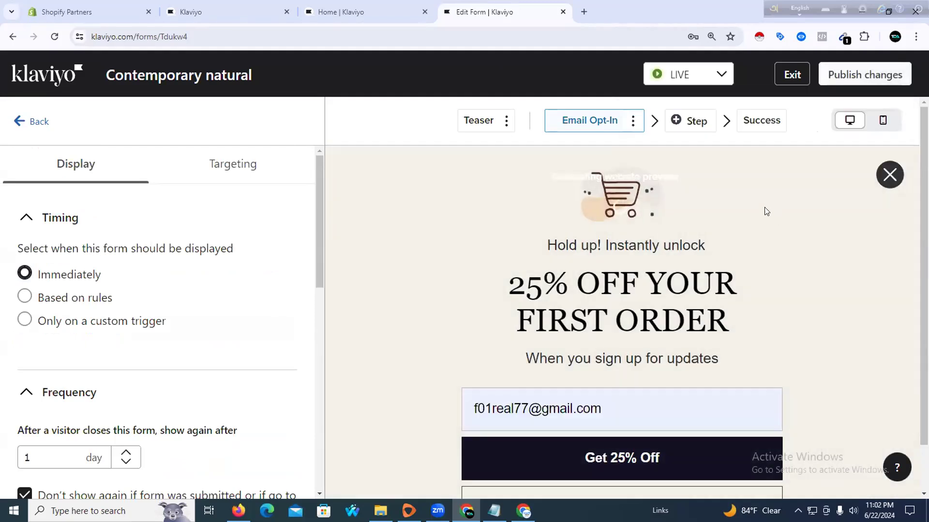
{"action": "left_click", "coordinate": [786, 76]}
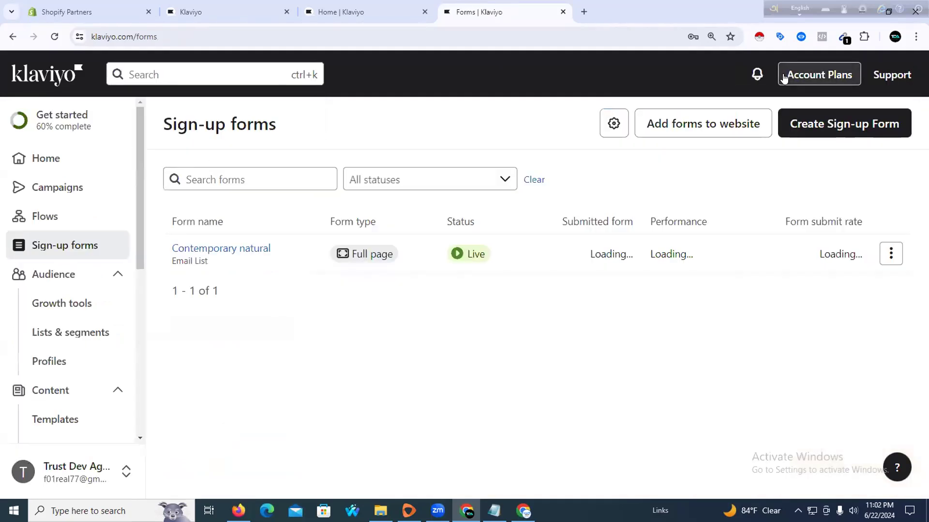
Reload the WooCommerce store page so the 25% OFF popup appears
{"action": "left_click", "coordinate": [524, 511]}
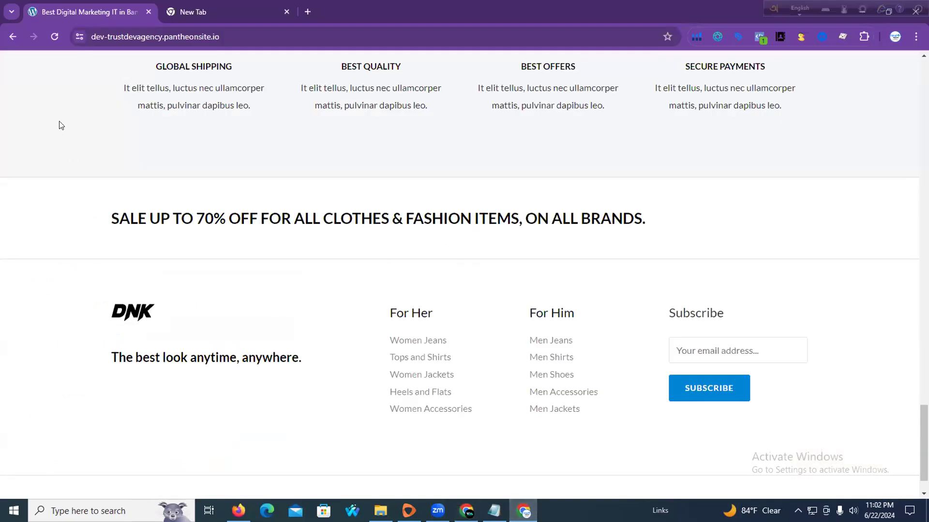
{"action": "left_click", "coordinate": [52, 40]}
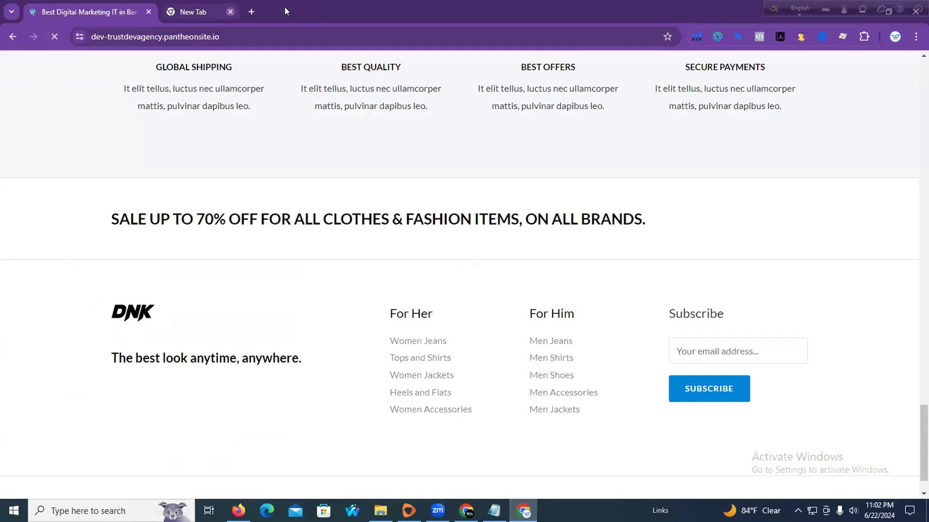
{"action": "left_click", "coordinate": [286, 11]}
{"action": "scroll", "coordinate": [235, 160], "scroll_direction": "up", "scroll_amount": 20}
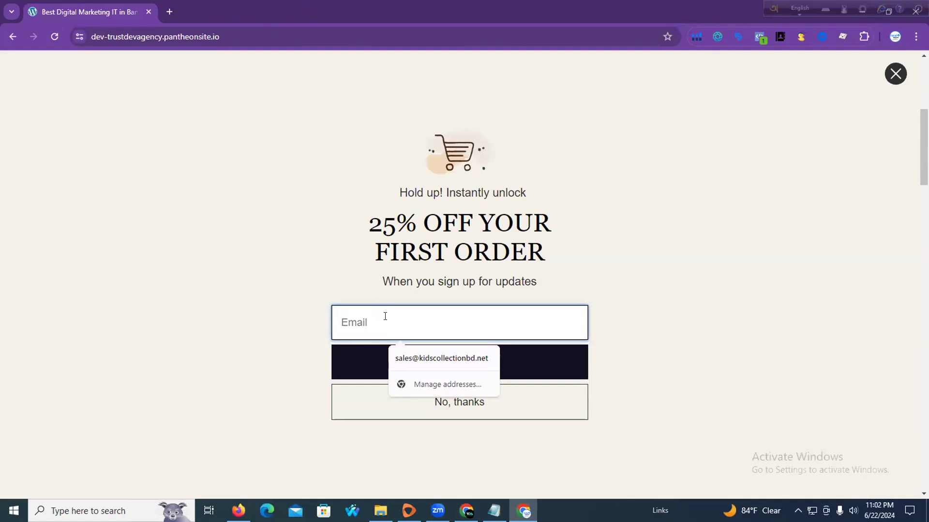
Enter a test e-mail address, claim Get 25% Off, and copy the revealed coupon code
{"action": "type", "text": "t"}
{"action": "key", "text": "BackSpace"}
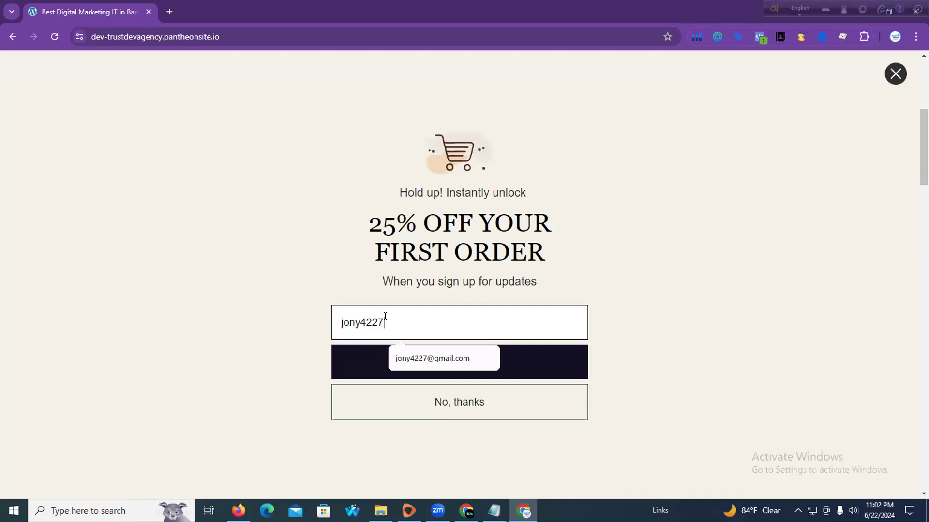
{"action": "left_click", "coordinate": [423, 370]}
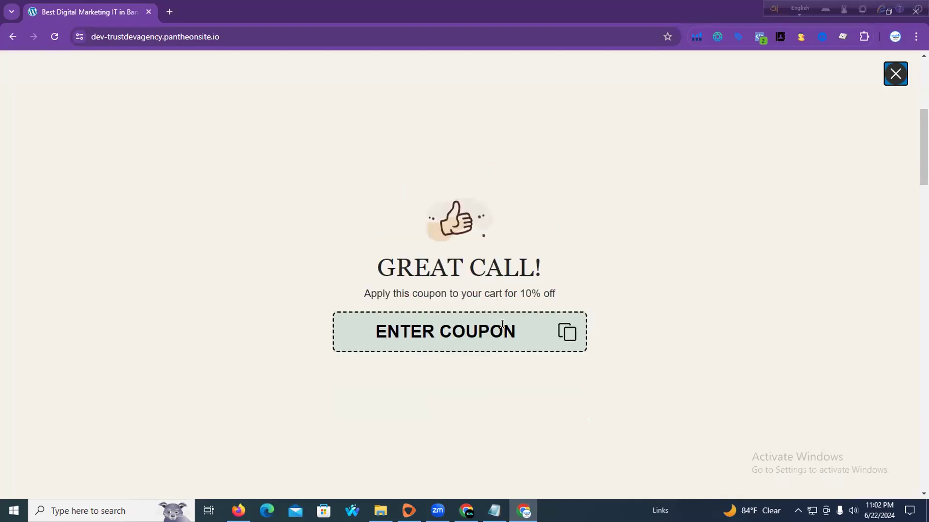
{"action": "left_click", "coordinate": [570, 332]}
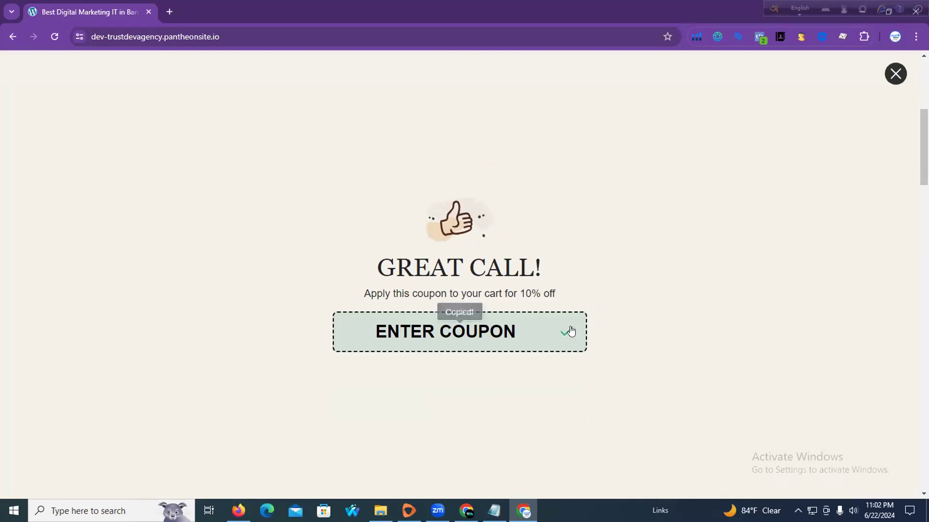
Close the coupon popup and add two DNK Red Sports Shoes to the cart from Everything
{"action": "left_click", "coordinate": [894, 75]}
{"action": "scroll", "coordinate": [290, 265], "scroll_direction": "up", "scroll_amount": 6}
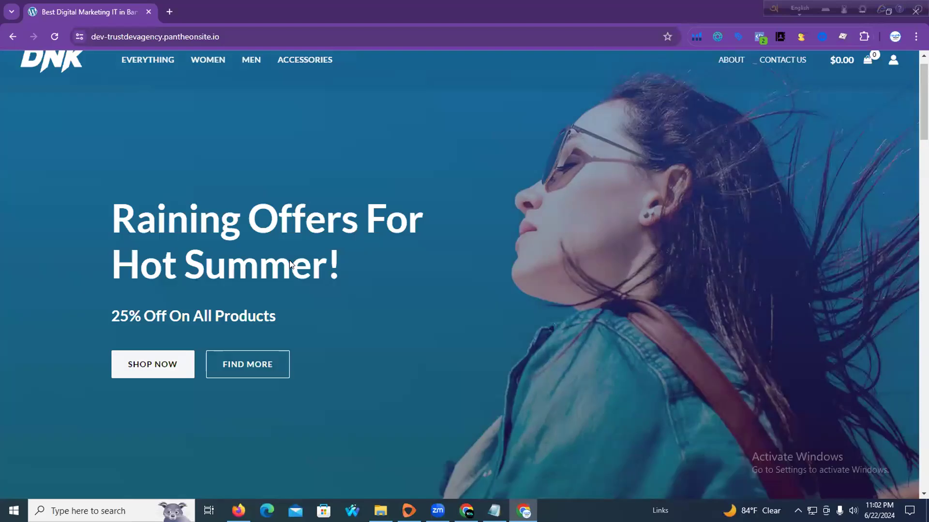
{"action": "left_click", "coordinate": [163, 84]}
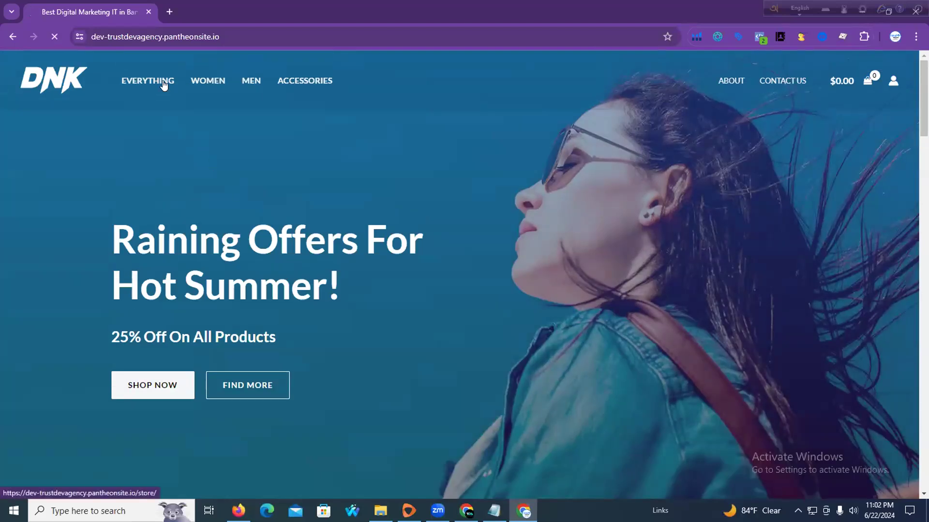
{"action": "scroll", "coordinate": [363, 275], "scroll_direction": "down", "scroll_amount": 12}
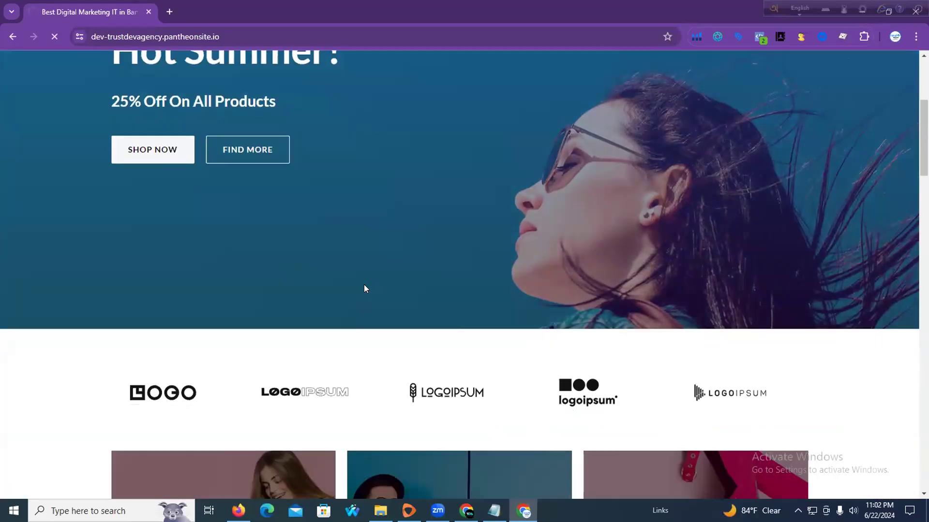
{"action": "scroll", "coordinate": [364, 288], "scroll_direction": "down", "scroll_amount": 5}
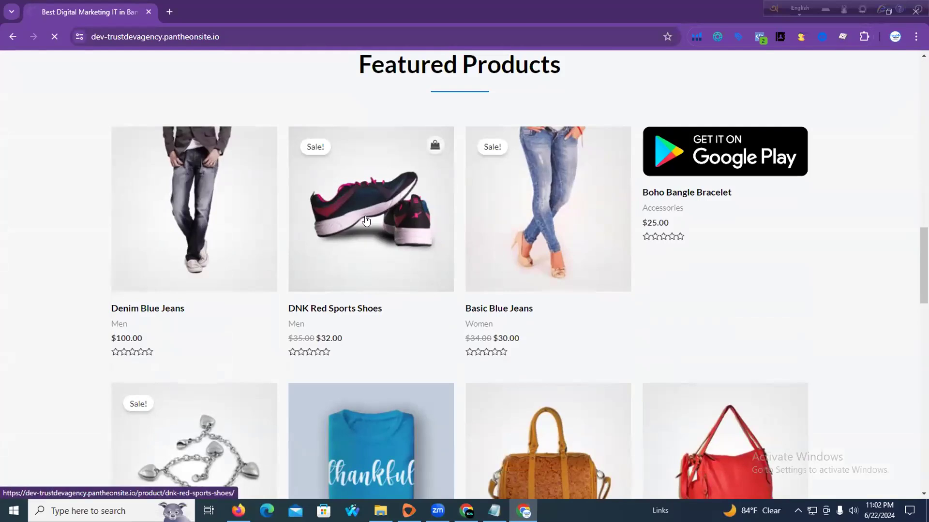
{"action": "left_click", "coordinate": [366, 221]}
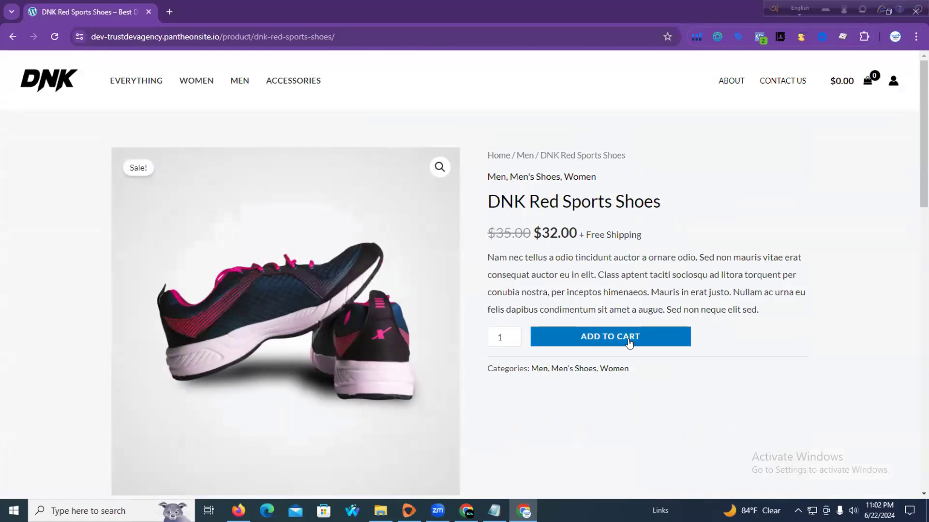
{"action": "left_click", "coordinate": [621, 339]}
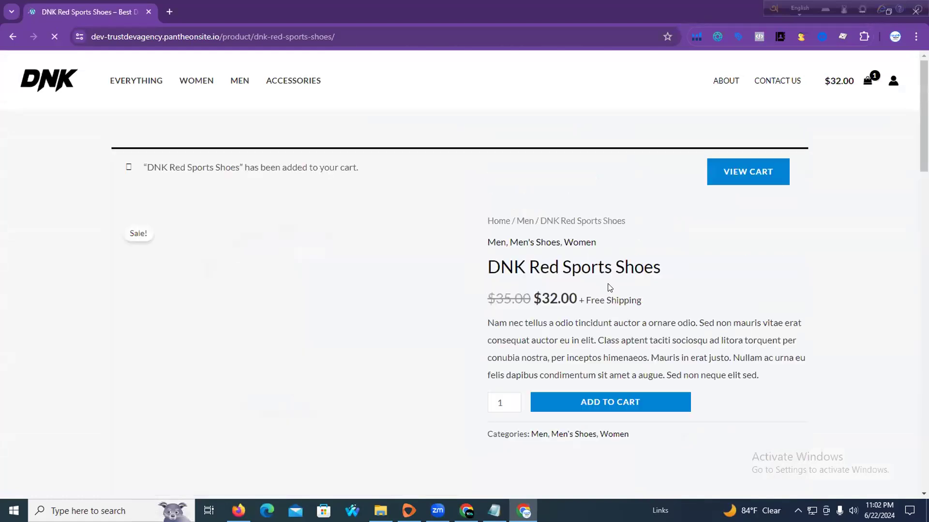
{"action": "scroll", "coordinate": [585, 290], "scroll_direction": "down", "scroll_amount": 3}
{"action": "left_click", "coordinate": [605, 230]}
Open the cart and proceed to the $64.00 checkout page
{"action": "scroll", "coordinate": [803, 169], "scroll_direction": "up", "scroll_amount": 4}
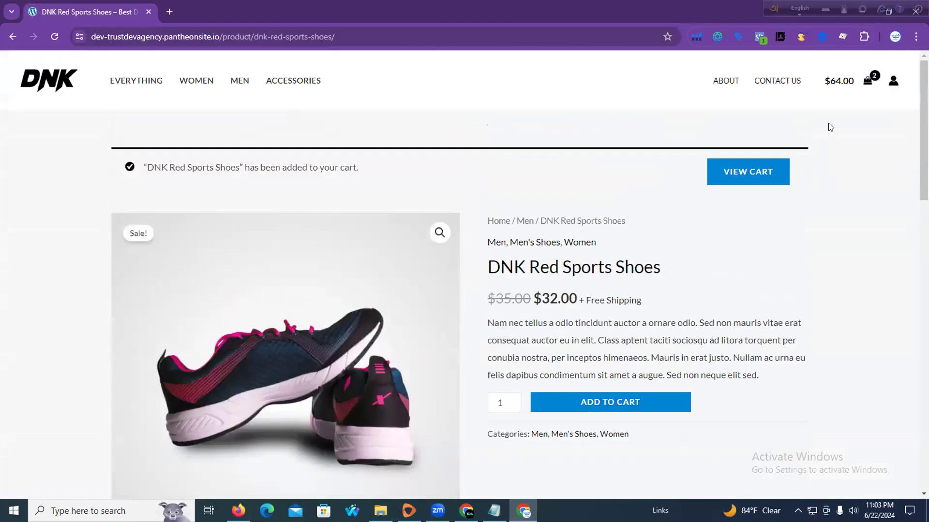
{"action": "left_click", "coordinate": [861, 86]}
{"action": "left_click", "coordinate": [739, 485]}
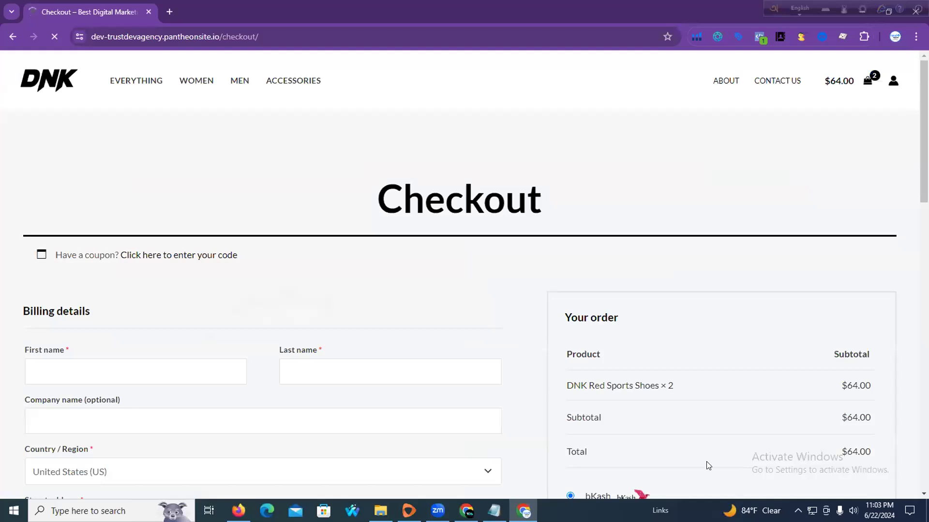
{"action": "scroll", "coordinate": [323, 340], "scroll_direction": "down", "scroll_amount": 10}
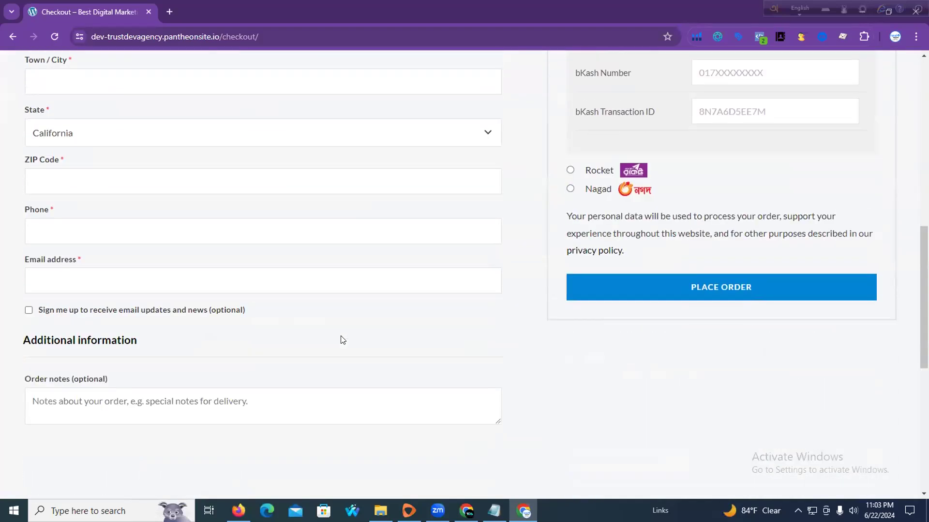
{"action": "scroll", "coordinate": [414, 286], "scroll_direction": "up", "scroll_amount": 10}
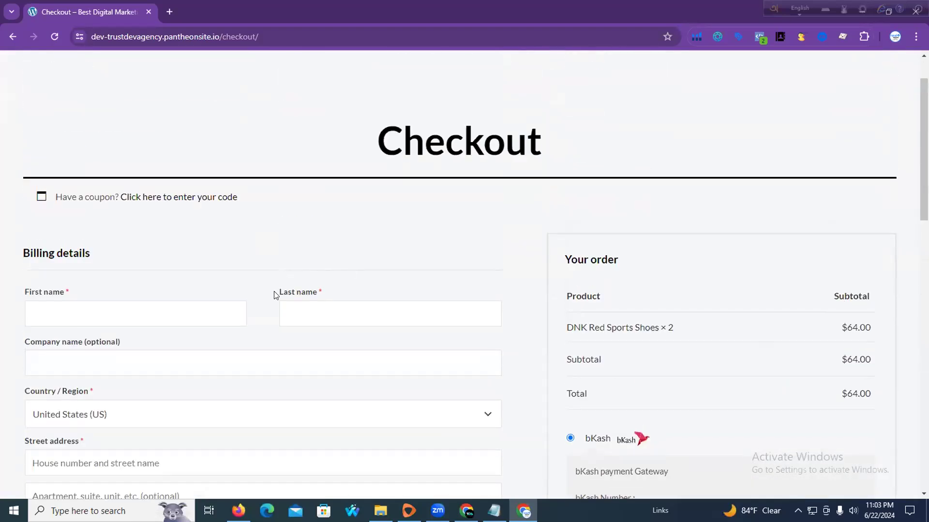
{"action": "scroll", "coordinate": [429, 307], "scroll_direction": "down", "scroll_amount": 3}
{"action": "scroll", "coordinate": [615, 241], "scroll_direction": "down", "scroll_amount": 4}
{"action": "scroll", "coordinate": [616, 183], "scroll_direction": "up", "scroll_amount": 4}
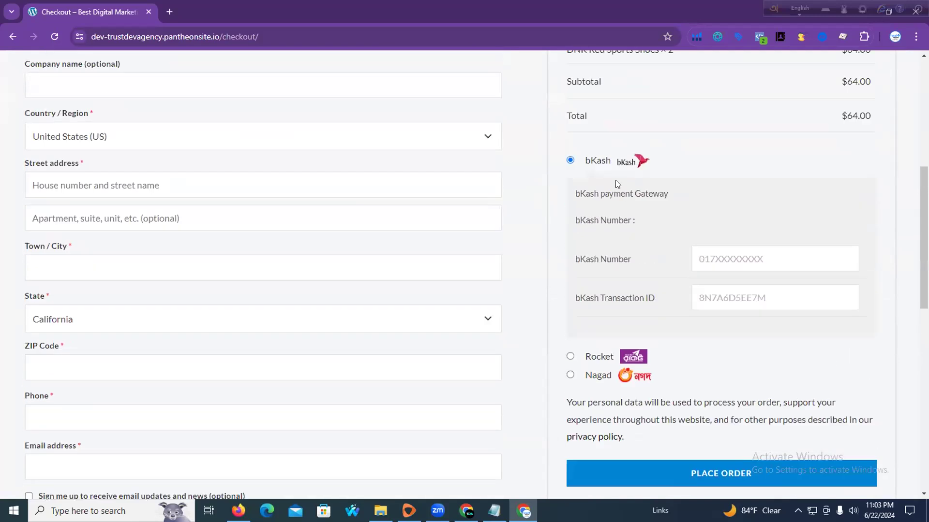
{"action": "scroll", "coordinate": [479, 257], "scroll_direction": "down", "scroll_amount": 1}
{"action": "scroll", "coordinate": [572, 249], "scroll_direction": "down", "scroll_amount": 3}
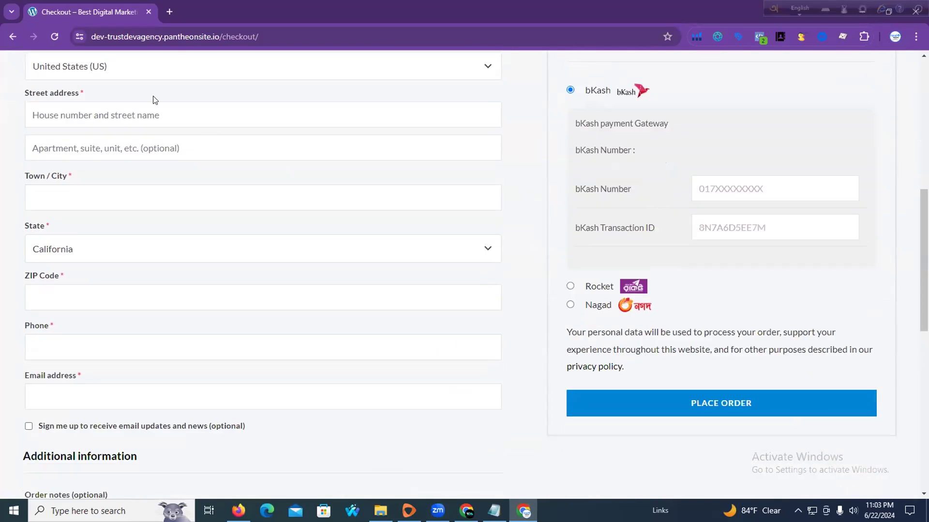
Check the copied coupon by pasting it into a new-tab search, then bring up the Google Docs template
{"action": "left_click", "coordinate": [168, 12]}
{"action": "right_click", "coordinate": [171, 41]}
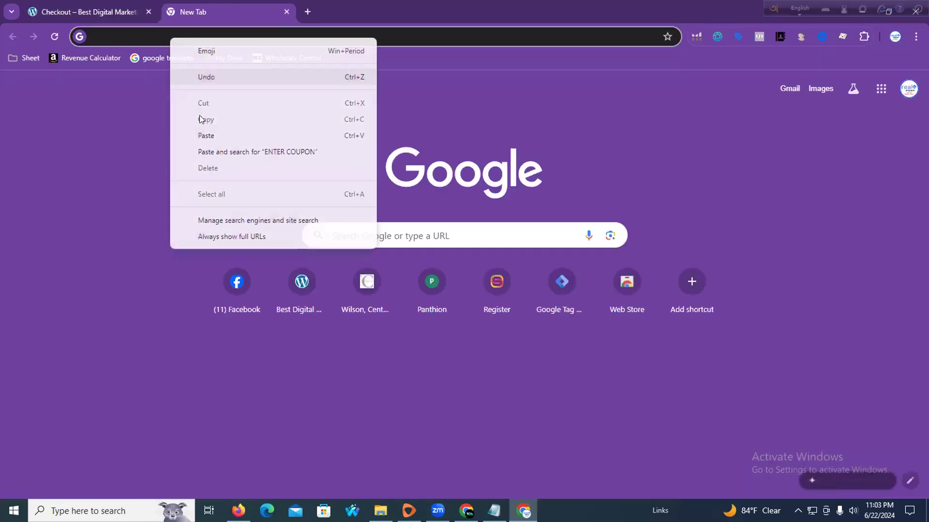
{"action": "left_click", "coordinate": [207, 152]}
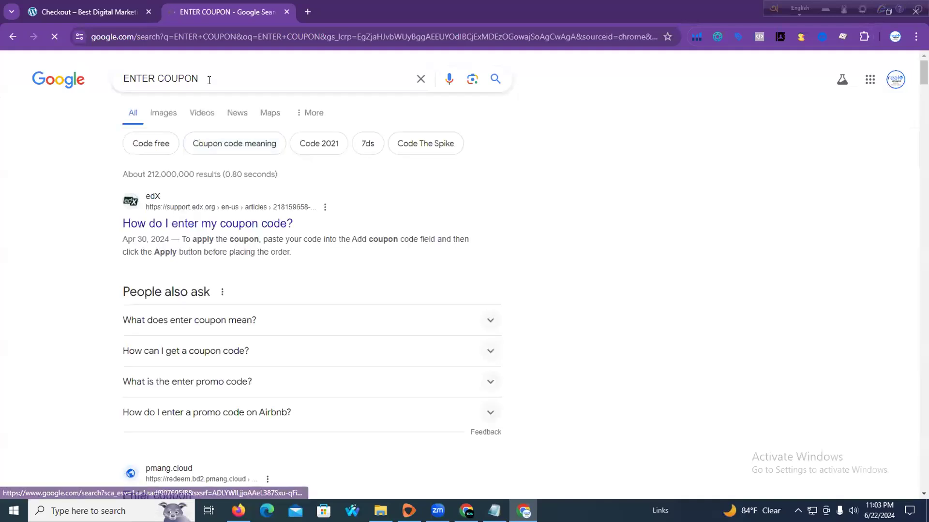
{"action": "left_click", "coordinate": [287, 11]}
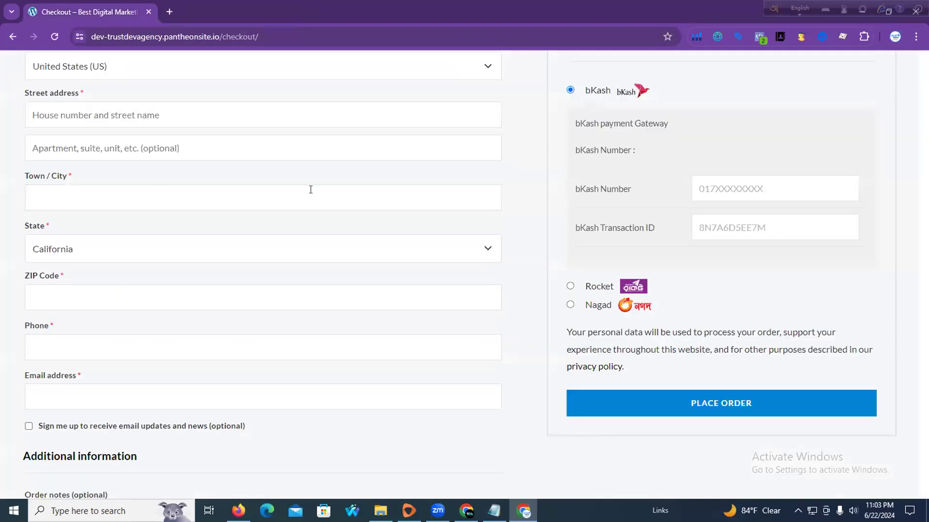
{"action": "scroll", "coordinate": [311, 189], "scroll_direction": "up", "scroll_amount": 5}
{"action": "left_click", "coordinate": [239, 511]}
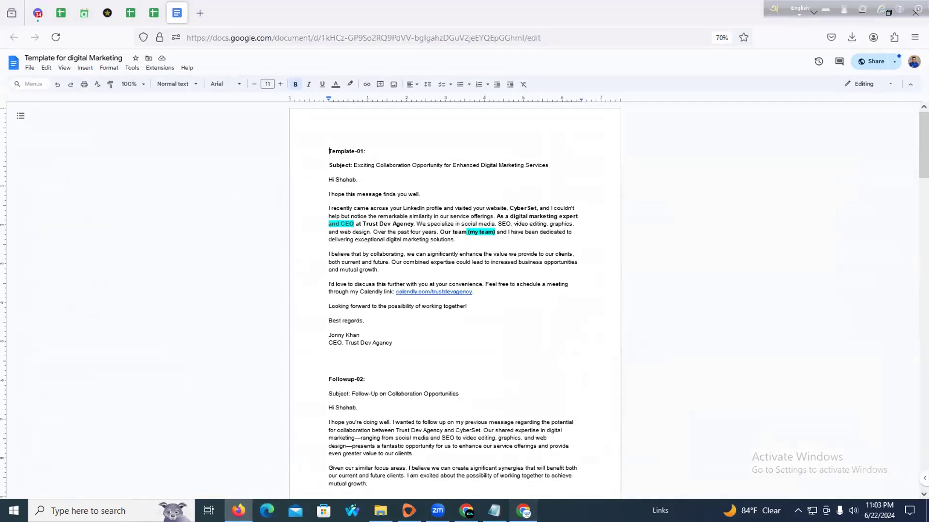
Return to Klaviyo's Sign-up forms list, where Contemporary natural shows Live with 0 submissions
{"action": "left_click", "coordinate": [524, 511]}
{"action": "left_click", "coordinate": [238, 511]}
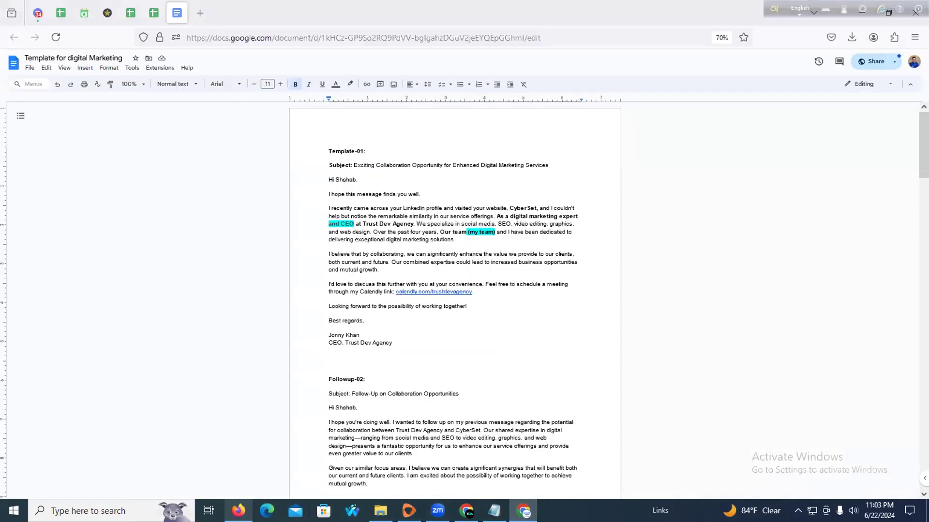
{"action": "left_click", "coordinate": [466, 511]}
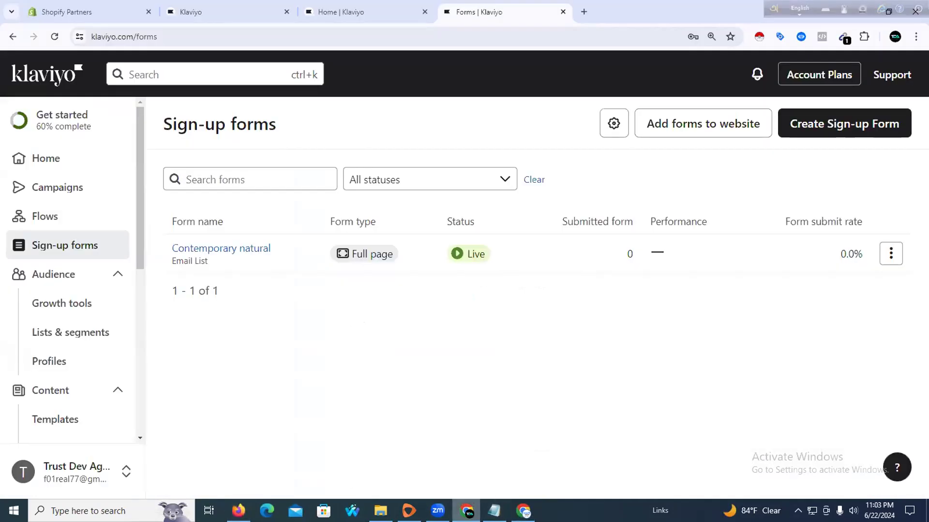
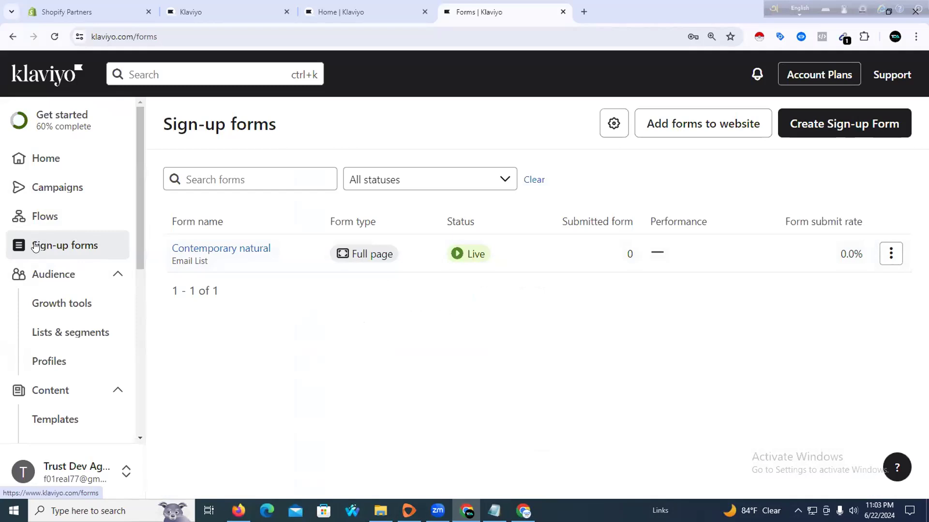
Go to Lists & Segments, showing Churn Risks, Win-Back Opportunities, Repeat Buyers and VIP Customers
{"action": "scroll", "coordinate": [35, 247], "scroll_direction": "down", "scroll_amount": 1}
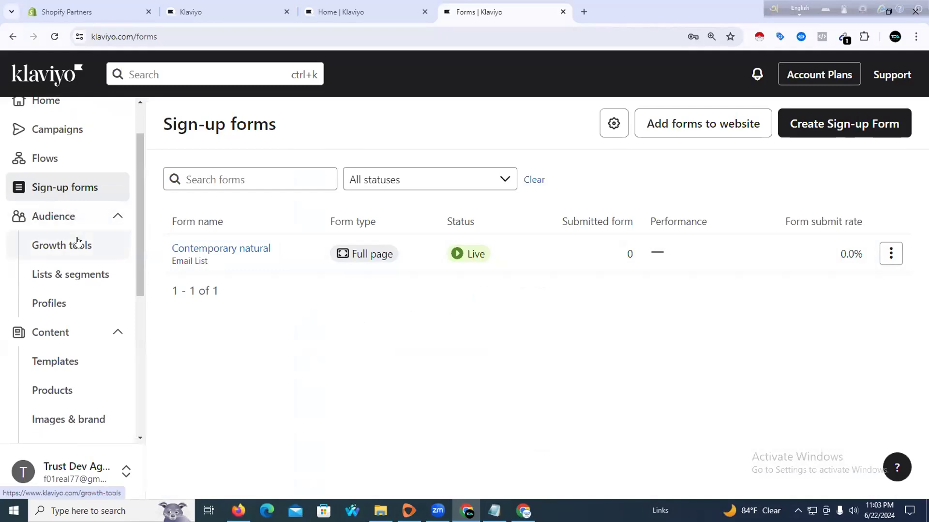
{"action": "left_click", "coordinate": [67, 284]}
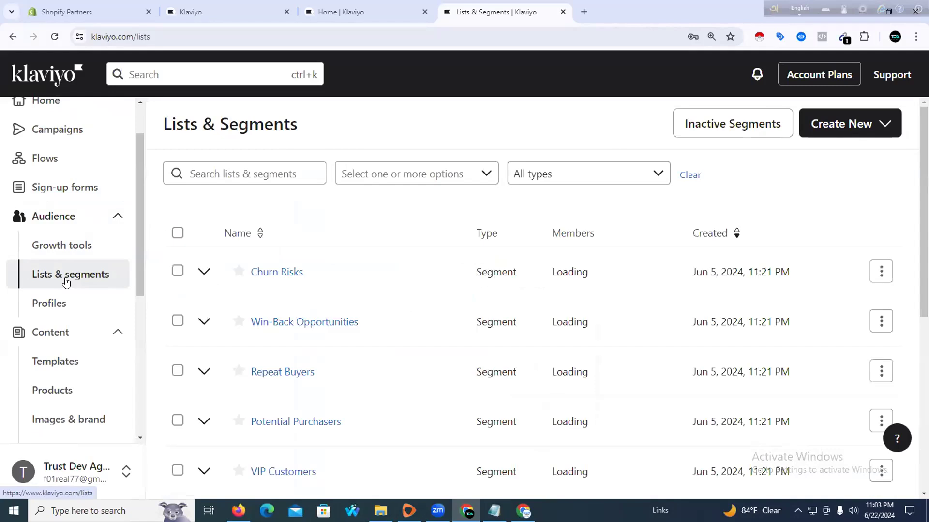
Browse all lists and segments, trying a search for 'ne' and clearing it
{"action": "scroll", "coordinate": [319, 304], "scroll_direction": "down", "scroll_amount": 5}
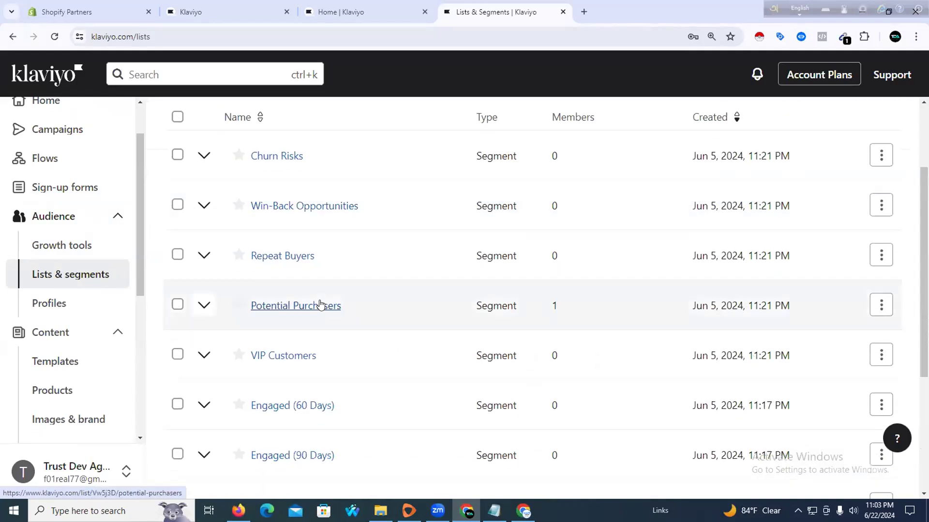
{"action": "scroll", "coordinate": [312, 303], "scroll_direction": "up", "scroll_amount": 6}
{"action": "left_click", "coordinate": [257, 173]}
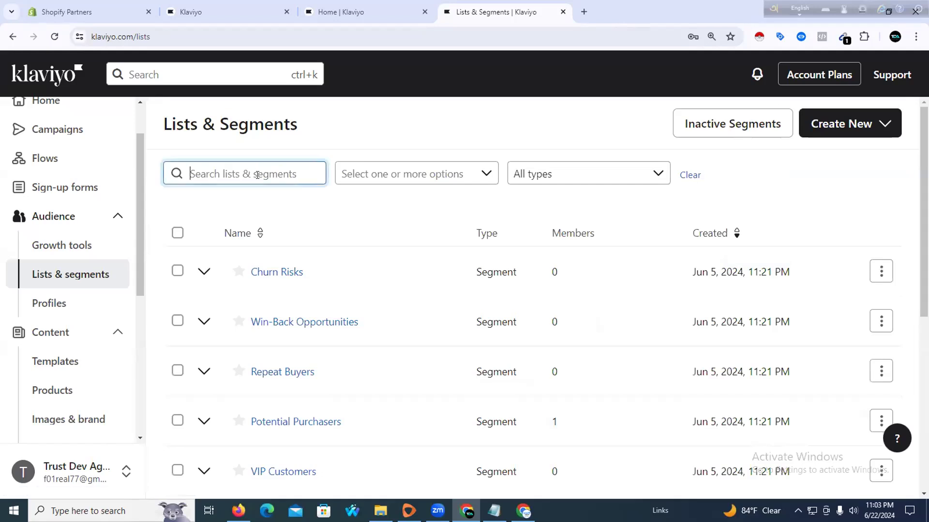
{"action": "type", "text": "ne"}
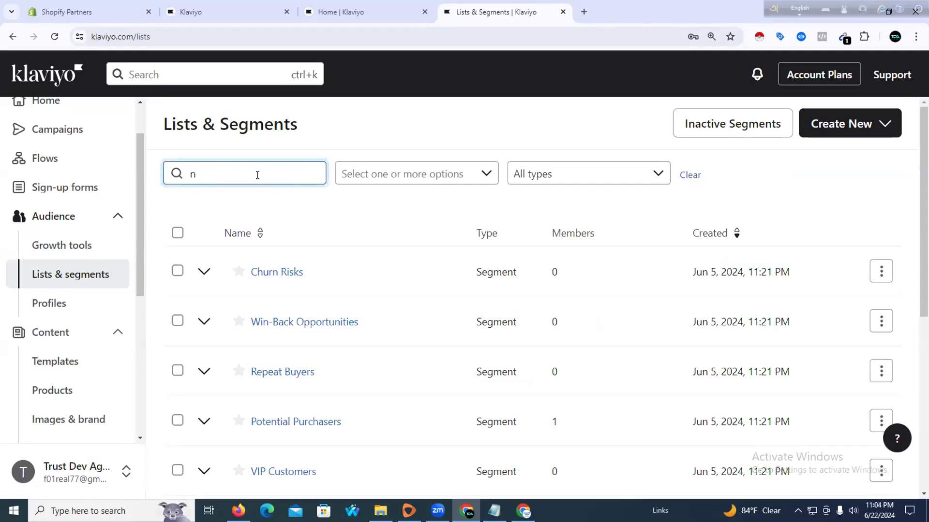
{"action": "key", "text": "BackSpace"}
{"action": "scroll", "coordinate": [435, 305], "scroll_direction": "down", "scroll_amount": 7}
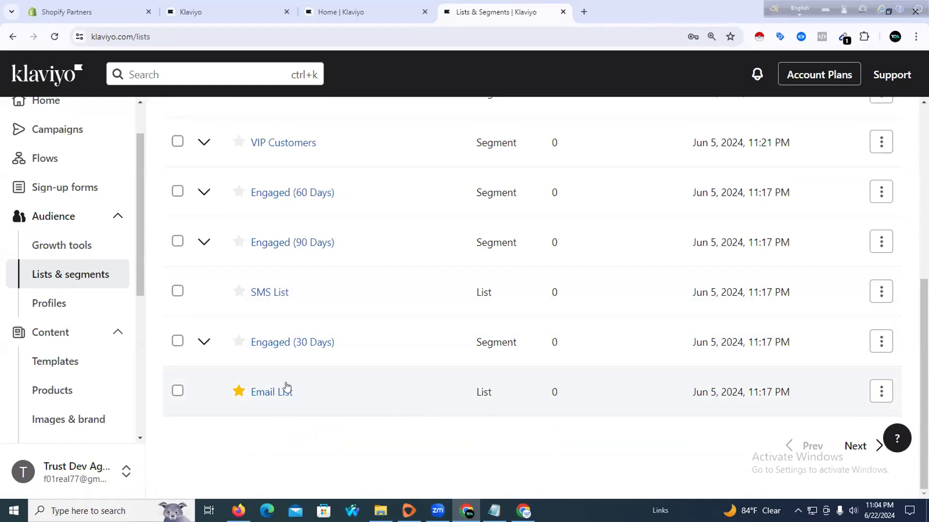
{"action": "scroll", "coordinate": [242, 364], "scroll_direction": "up", "scroll_amount": 7}
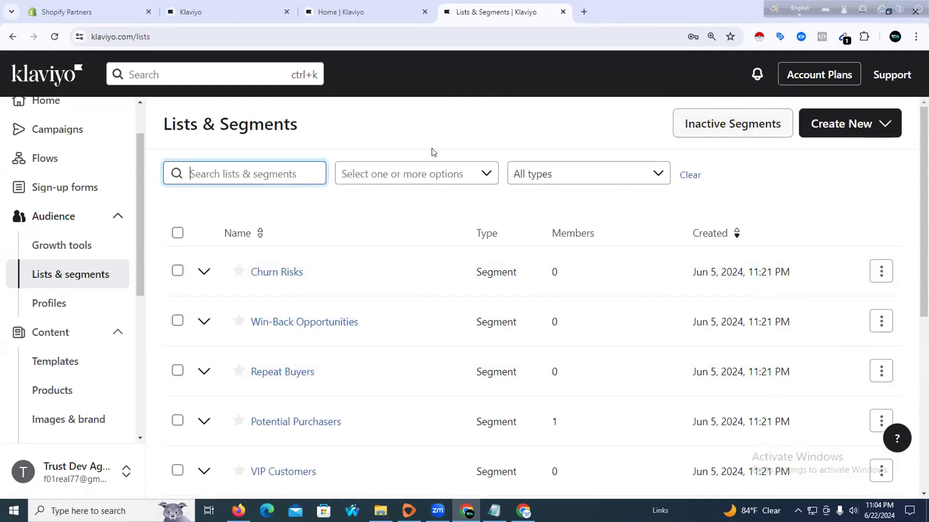
Look at the Create New options without choosing one, then go to Flows
{"action": "left_click", "coordinate": [97, 223]}
{"action": "left_click", "coordinate": [97, 222]}
{"action": "left_click", "coordinate": [96, 220]}
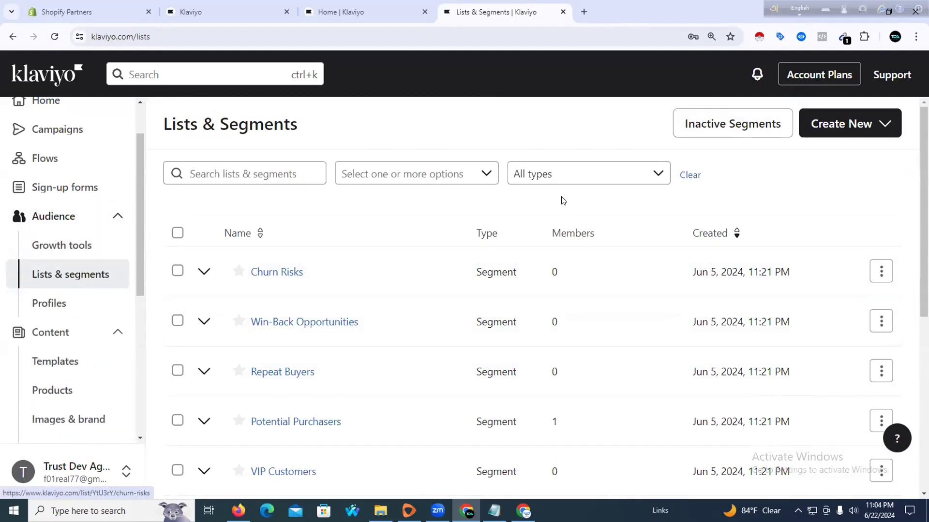
{"action": "left_click", "coordinate": [842, 123]}
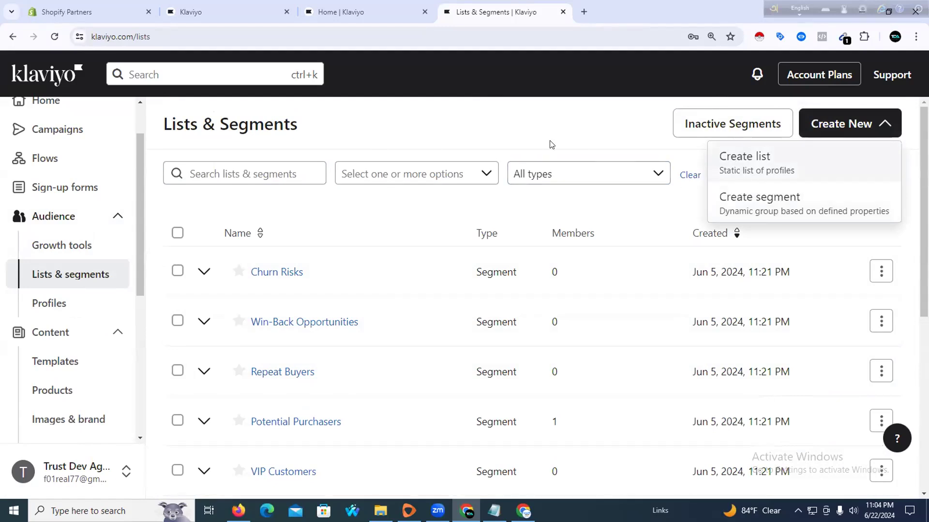
{"action": "left_click", "coordinate": [525, 131]}
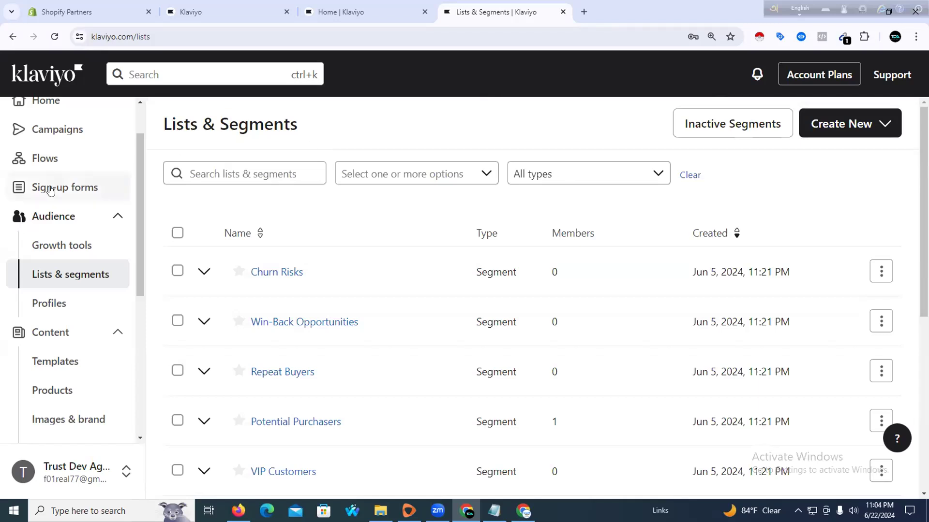
{"action": "left_click", "coordinate": [35, 164]}
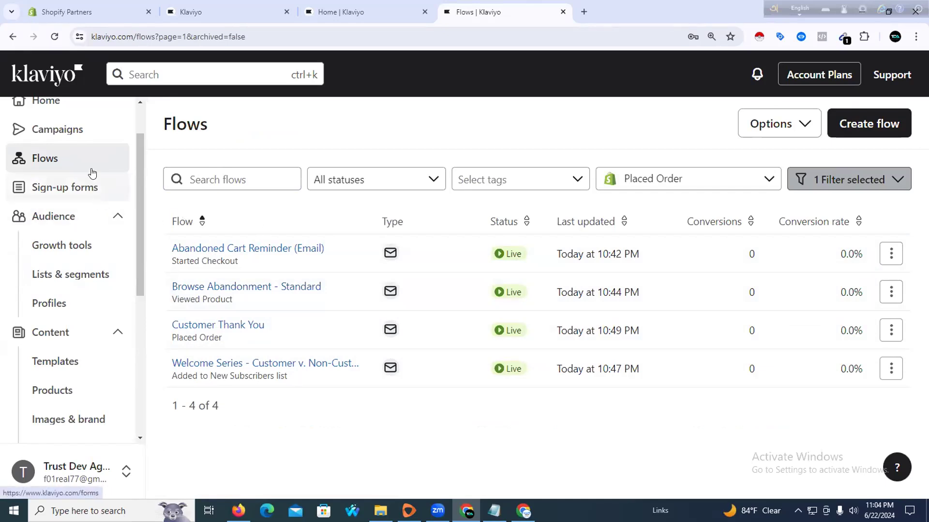
Review the four live flows, then return via Home to the Sign-up forms page
{"action": "left_click", "coordinate": [118, 216]}
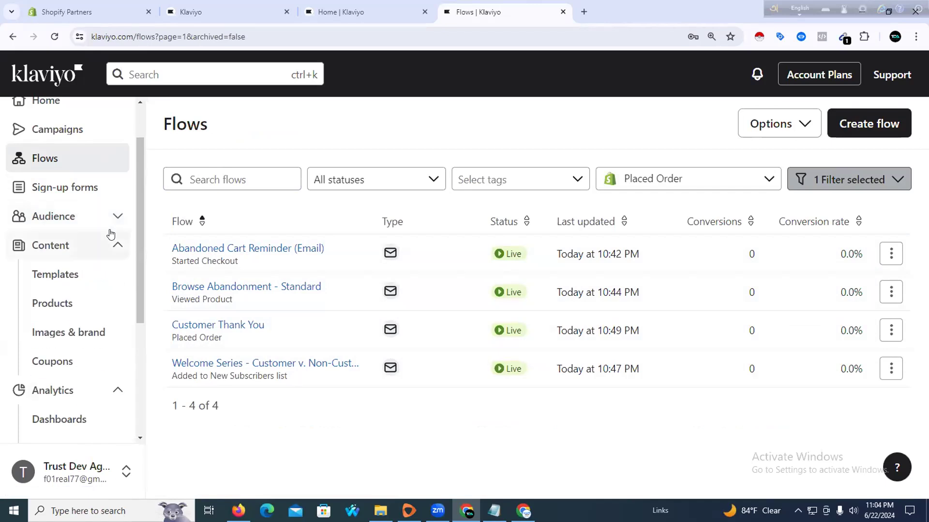
{"action": "scroll", "coordinate": [107, 209], "scroll_direction": "up", "scroll_amount": 2}
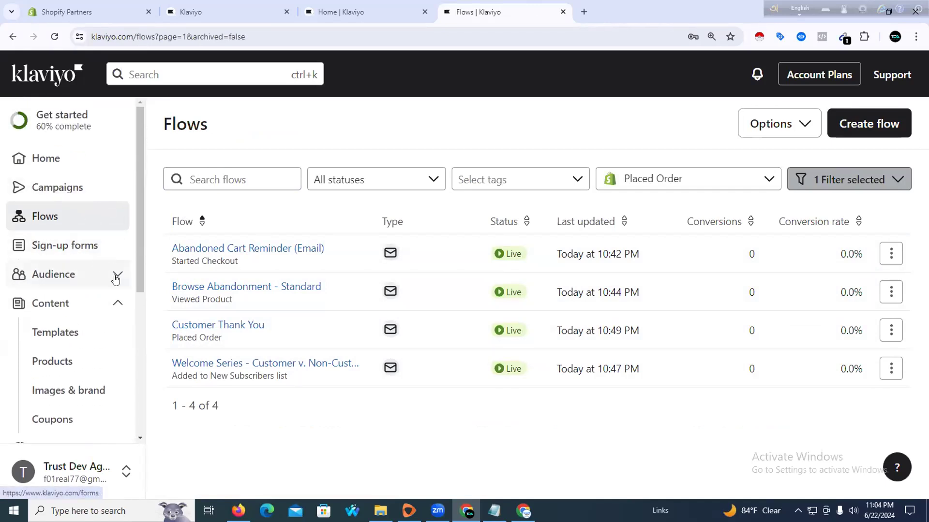
{"action": "scroll", "coordinate": [128, 353], "scroll_direction": "down", "scroll_amount": 3}
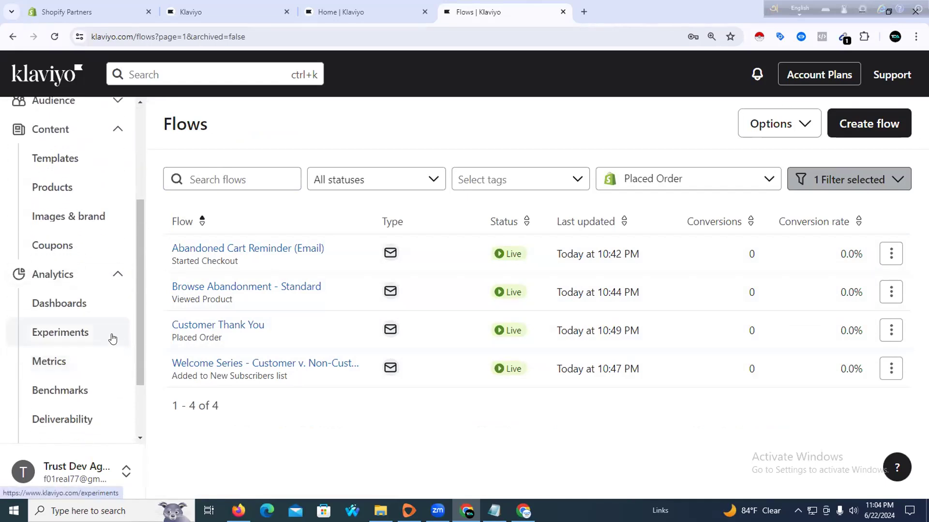
{"action": "scroll", "coordinate": [111, 336], "scroll_direction": "down", "scroll_amount": 1}
{"action": "scroll", "coordinate": [110, 332], "scroll_direction": "up", "scroll_amount": 4}
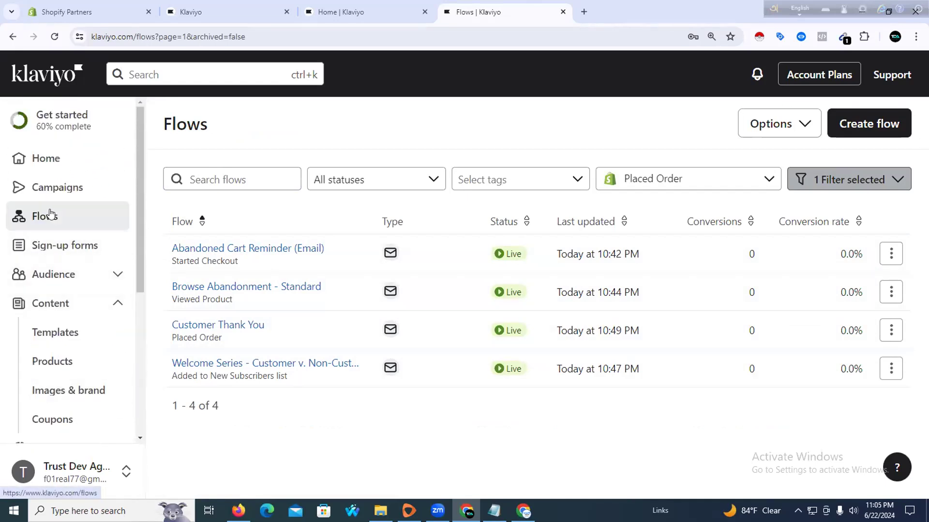
{"action": "left_click", "coordinate": [23, 163]}
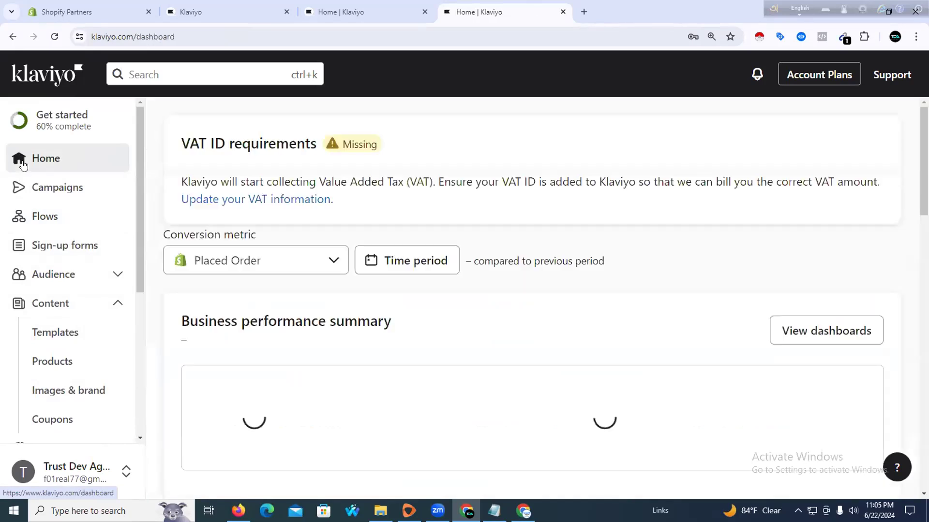
{"action": "left_click", "coordinate": [74, 247]}
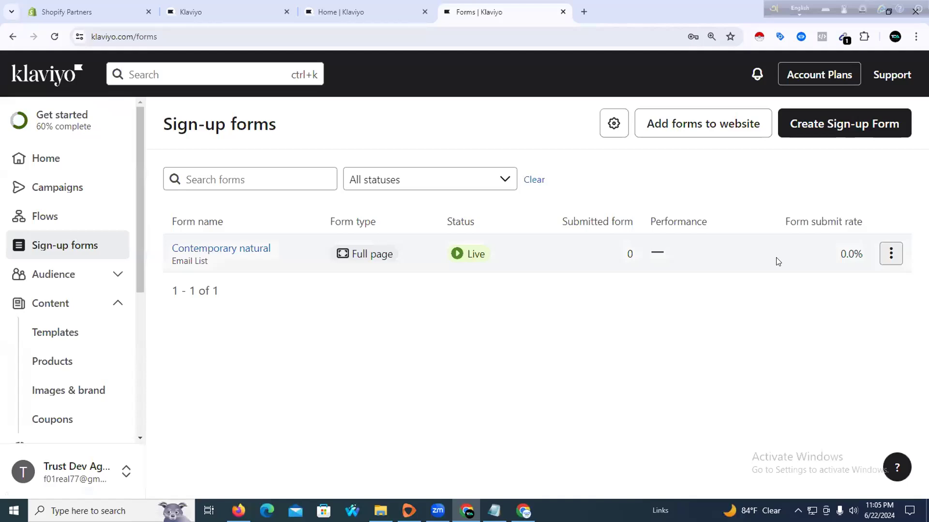
Check the Contemporary natural form's action menu without choosing, then open Lists & Segments
{"action": "left_click", "coordinate": [889, 255]}
{"action": "left_click", "coordinate": [517, 297]}
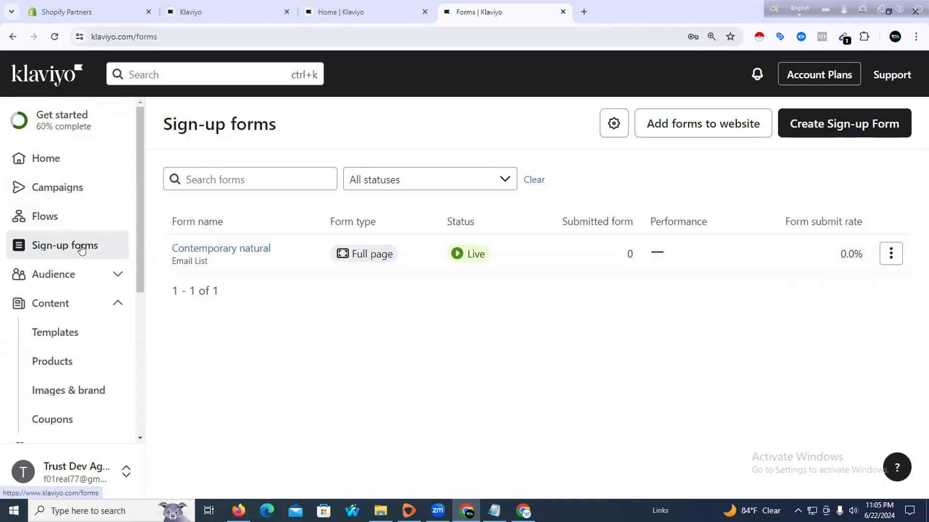
{"action": "left_click", "coordinate": [75, 271]}
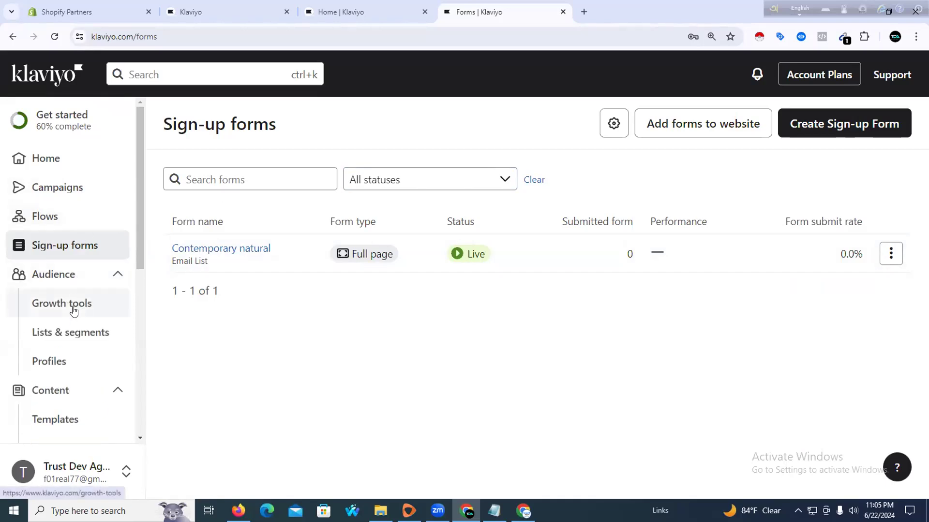
{"action": "left_click", "coordinate": [72, 333]}
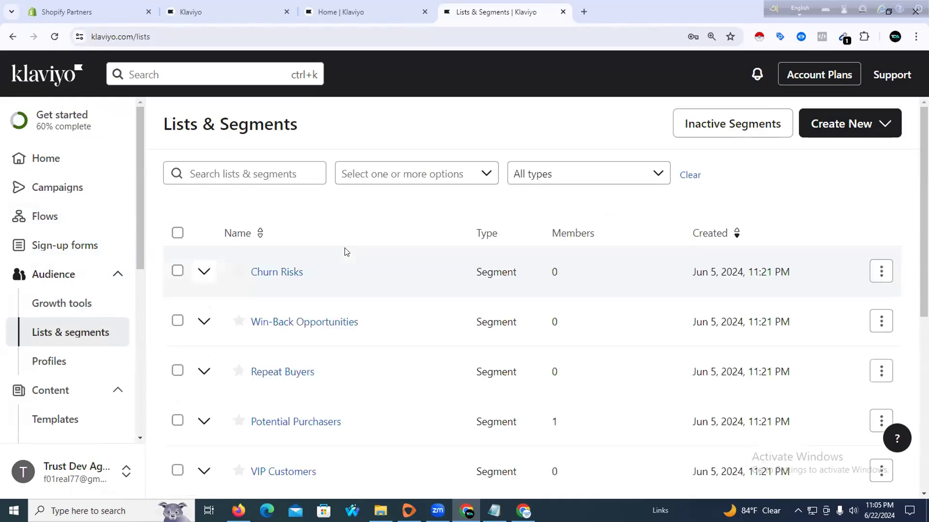
Scroll through the lists and segments table, then switch to the Zoom meeting
{"action": "scroll", "coordinate": [337, 260], "scroll_direction": "down", "scroll_amount": 6}
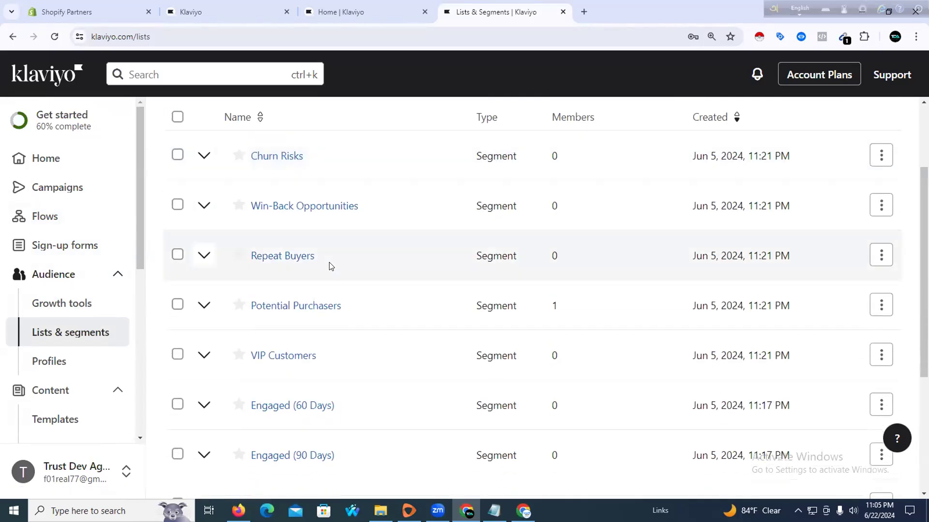
{"action": "scroll", "coordinate": [323, 274], "scroll_direction": "down", "scroll_amount": 1}
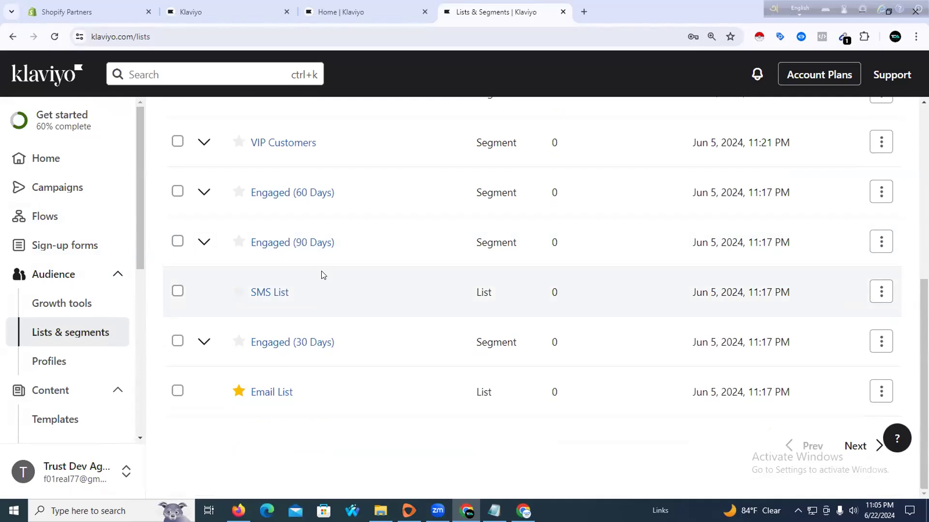
{"action": "scroll", "coordinate": [320, 275], "scroll_direction": "up", "scroll_amount": 7}
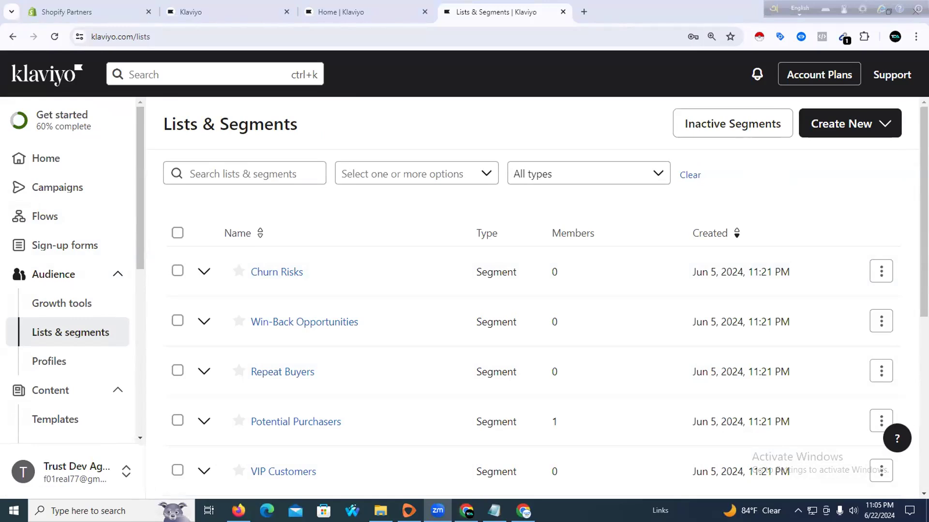
{"action": "left_click", "coordinate": [437, 511]}
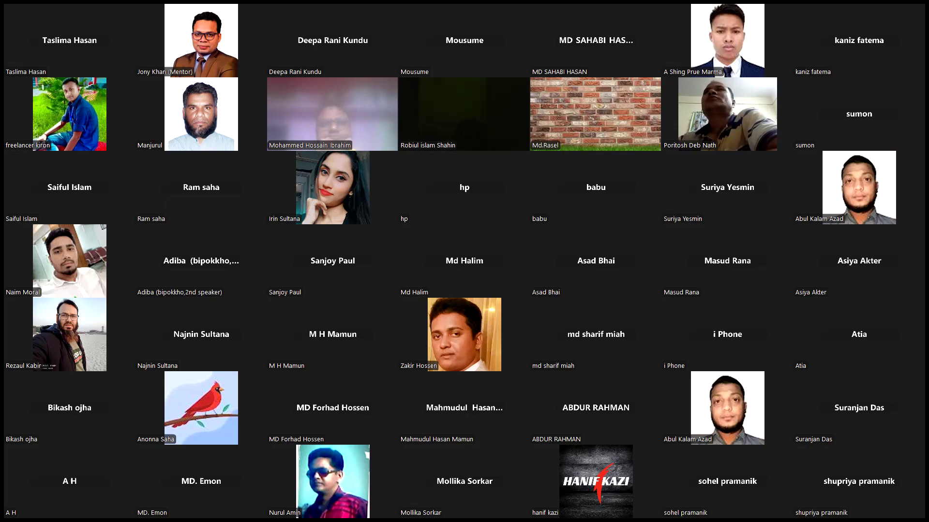
{"action": "key", "text": "Page_Down"}
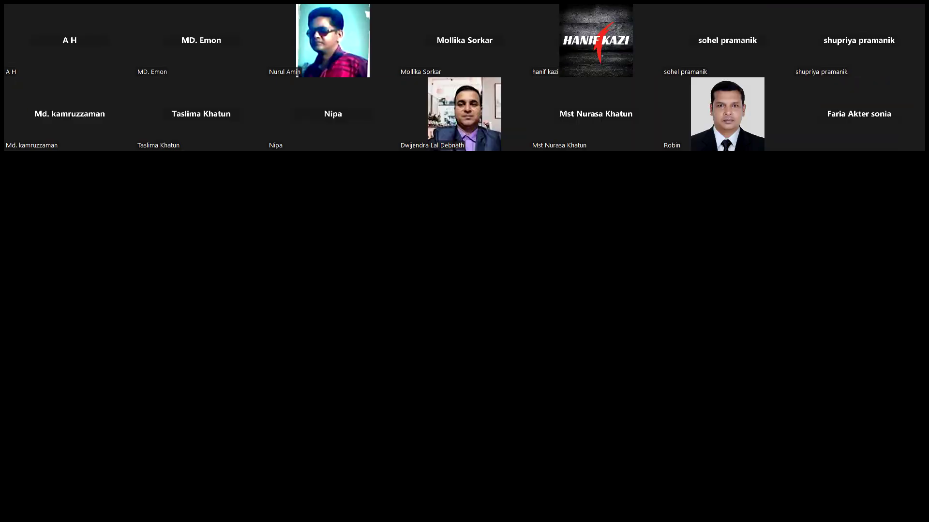
{"action": "key", "text": "Page_Up"}
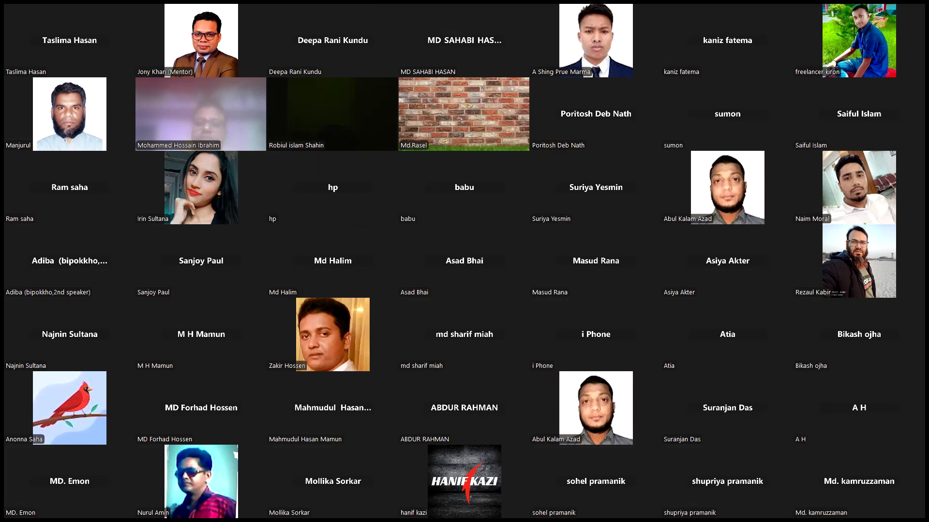
{"action": "key", "text": "Page_Down"}
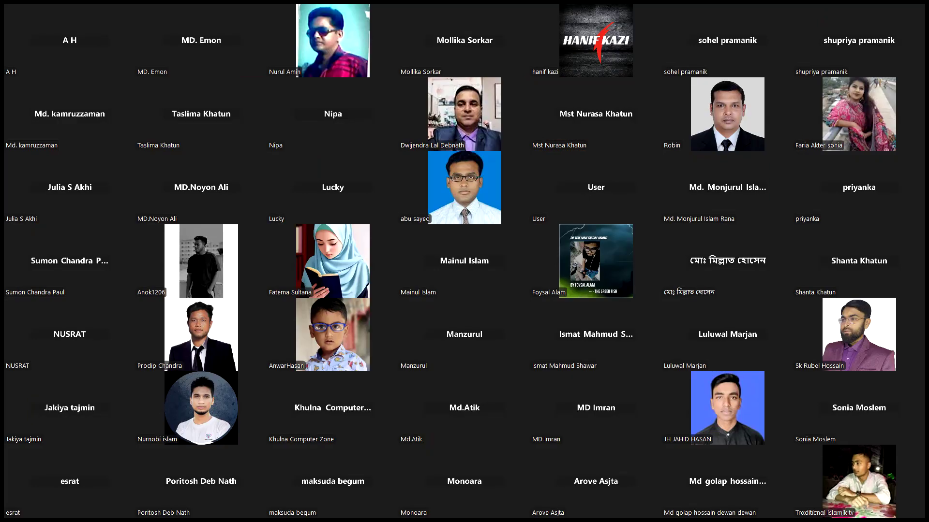
{"action": "key", "text": "Page_Up"}
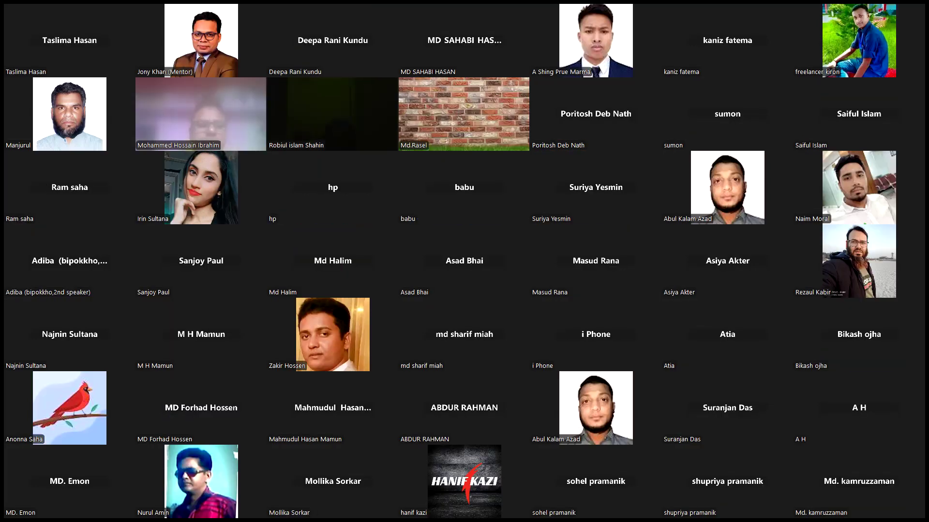